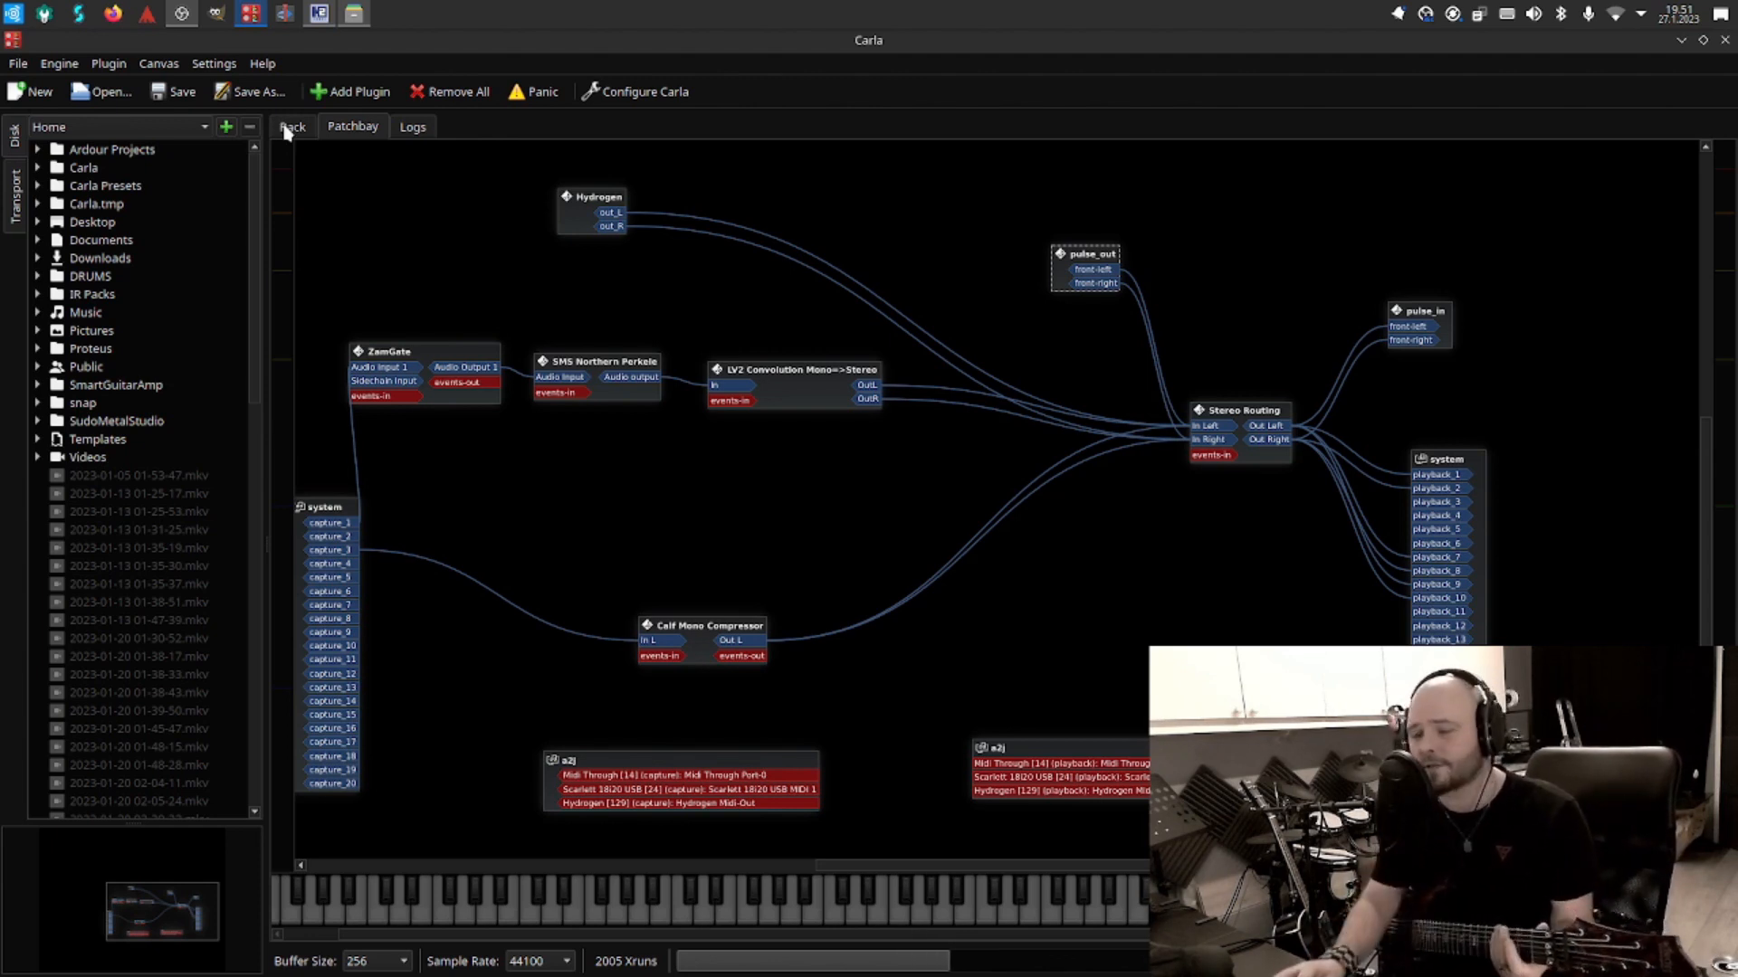
# Switch to Hydrogen and play the Full_speed_ahead drum song from the beginning, stopping it after listening.
pyautogui.click(319, 14)
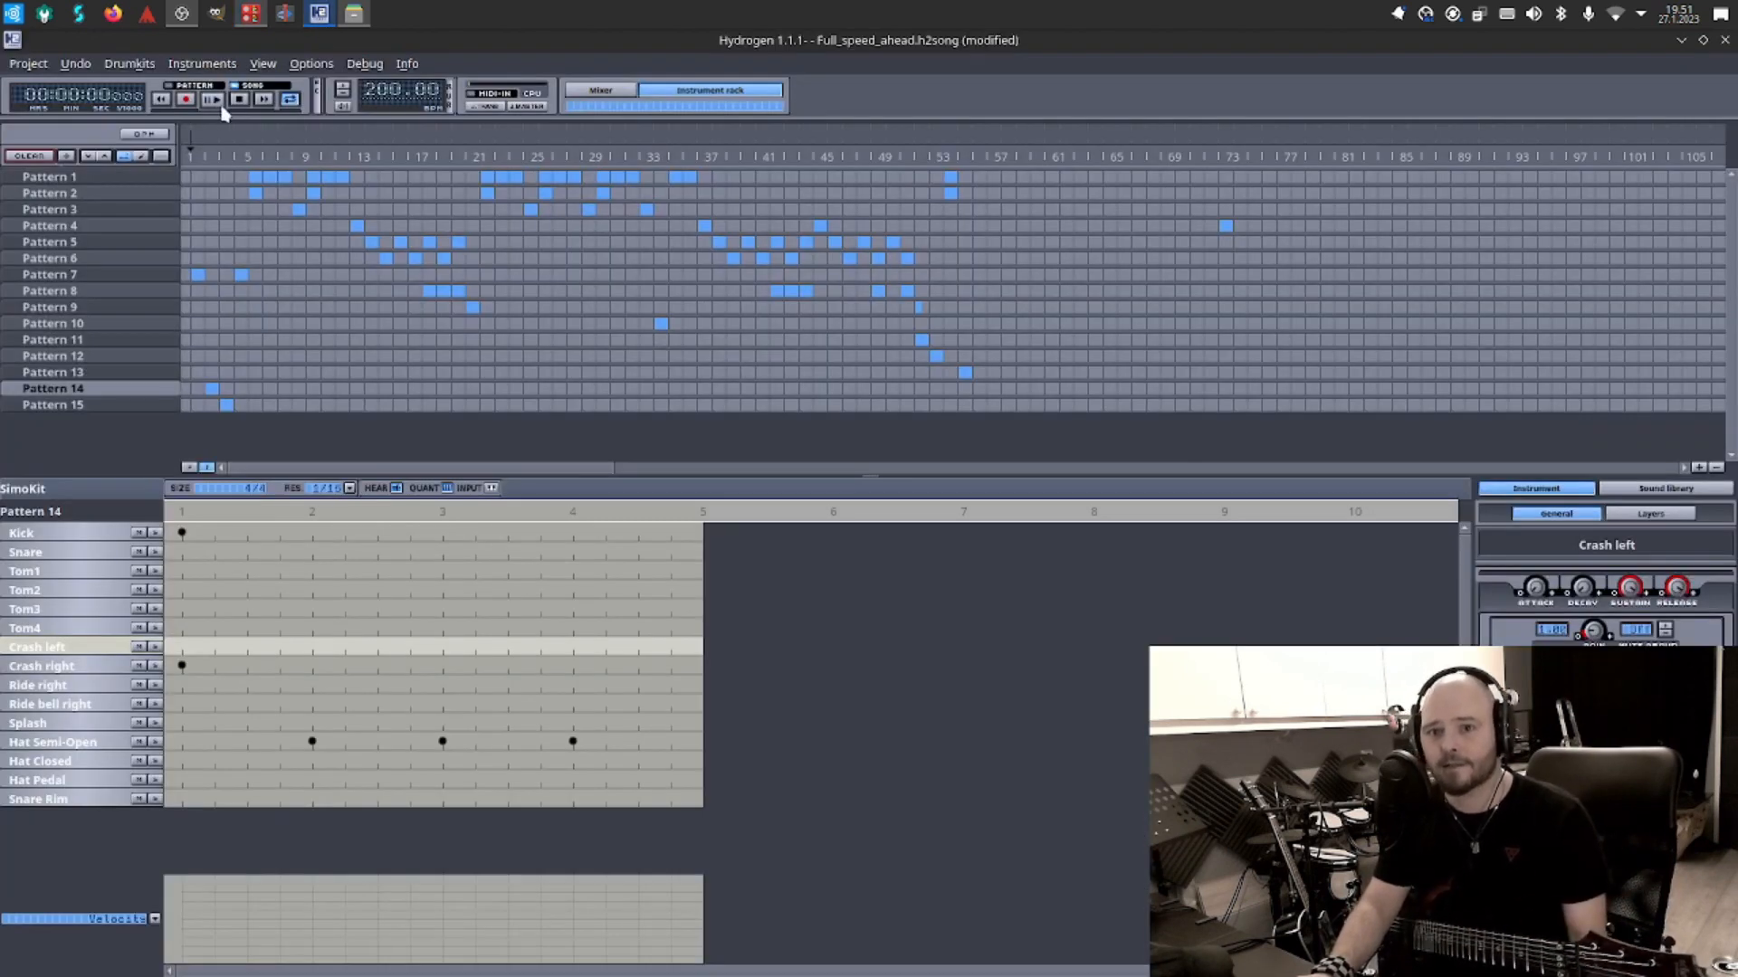
pyautogui.click(248, 101)
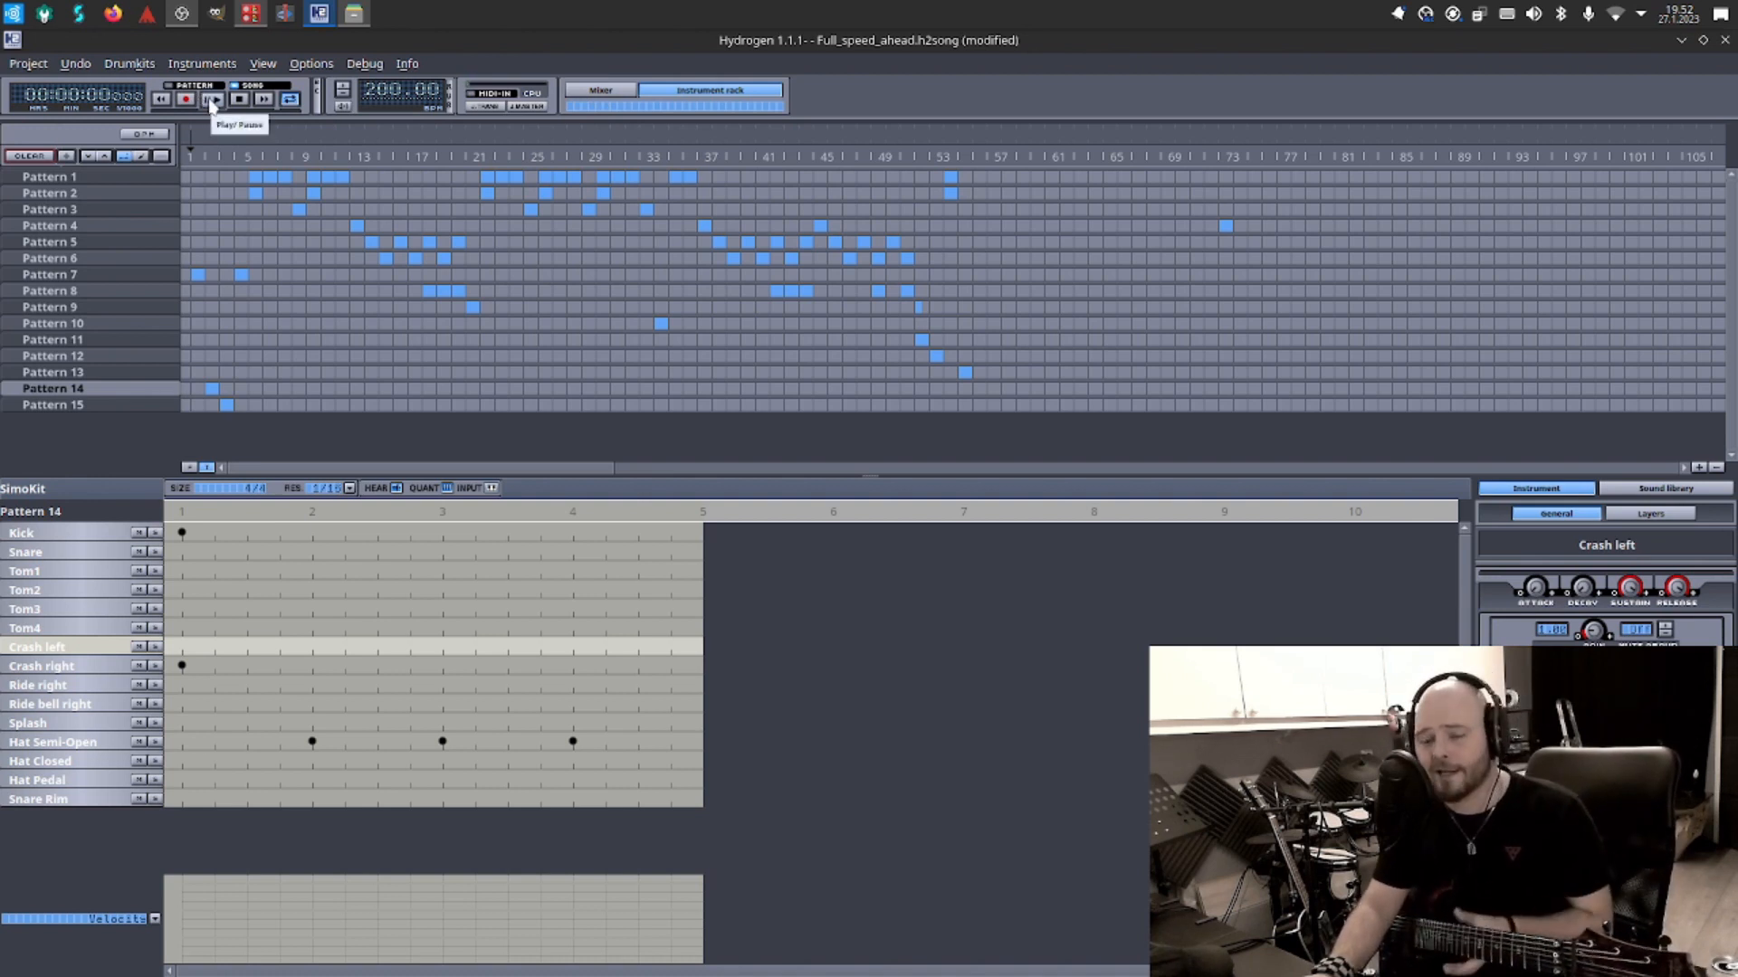
pyautogui.click(213, 100)
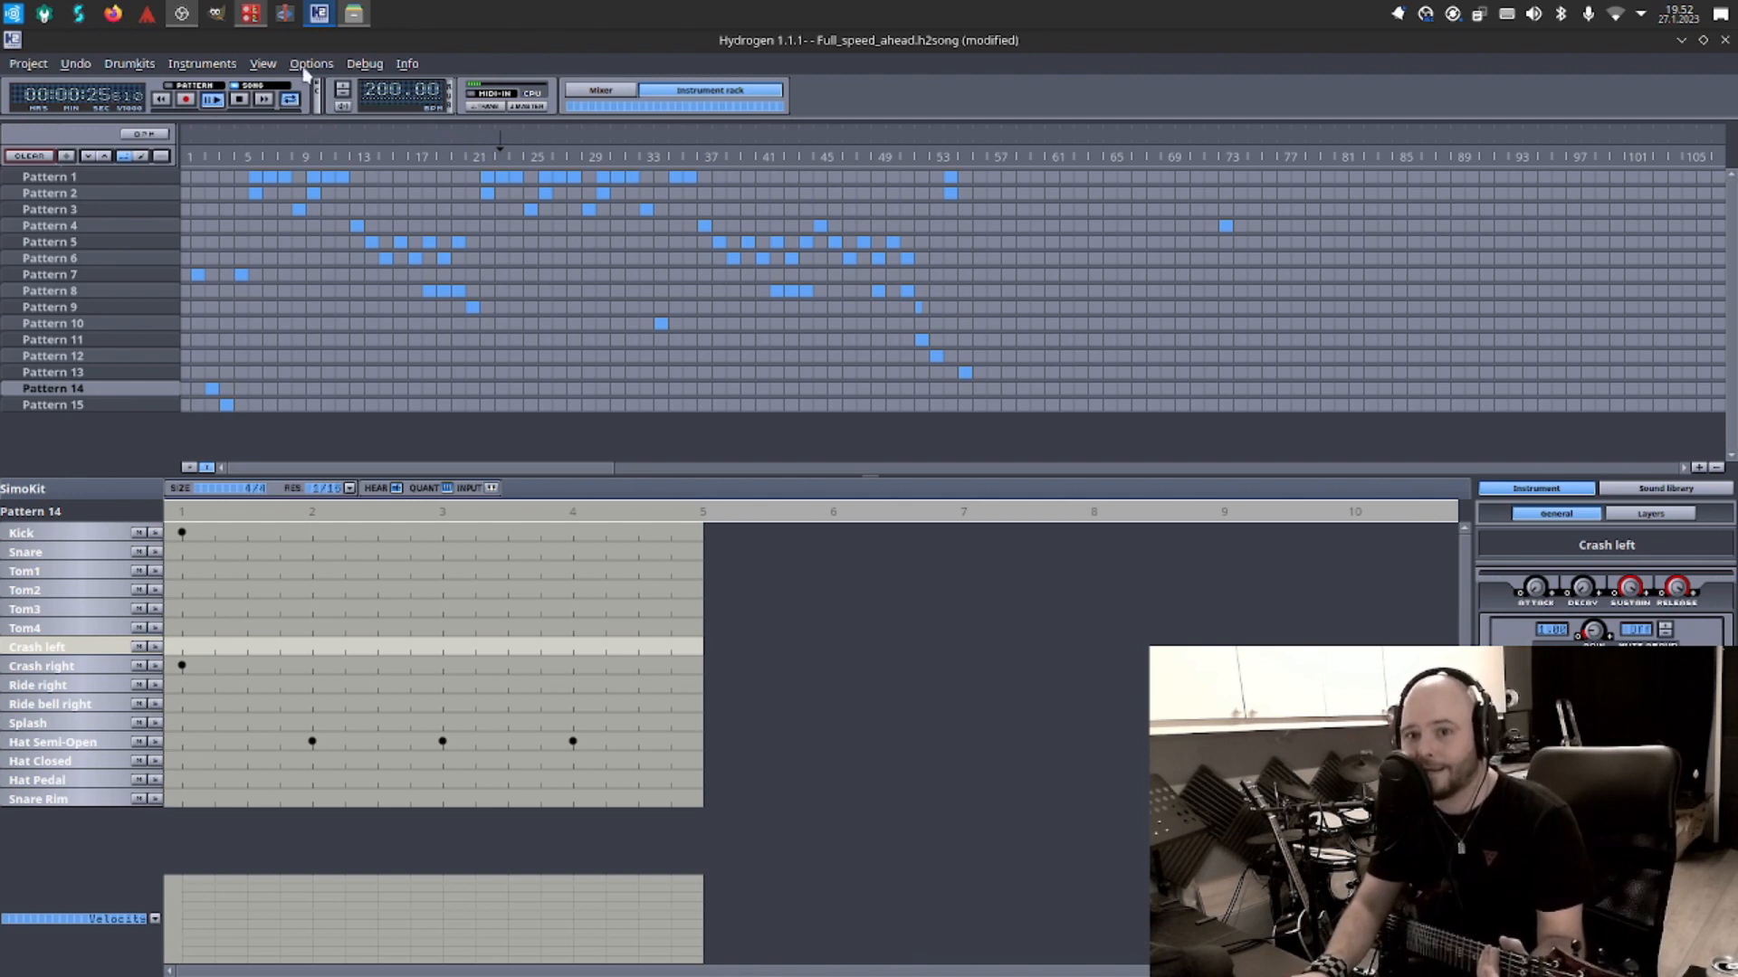
pyautogui.click(240, 99)
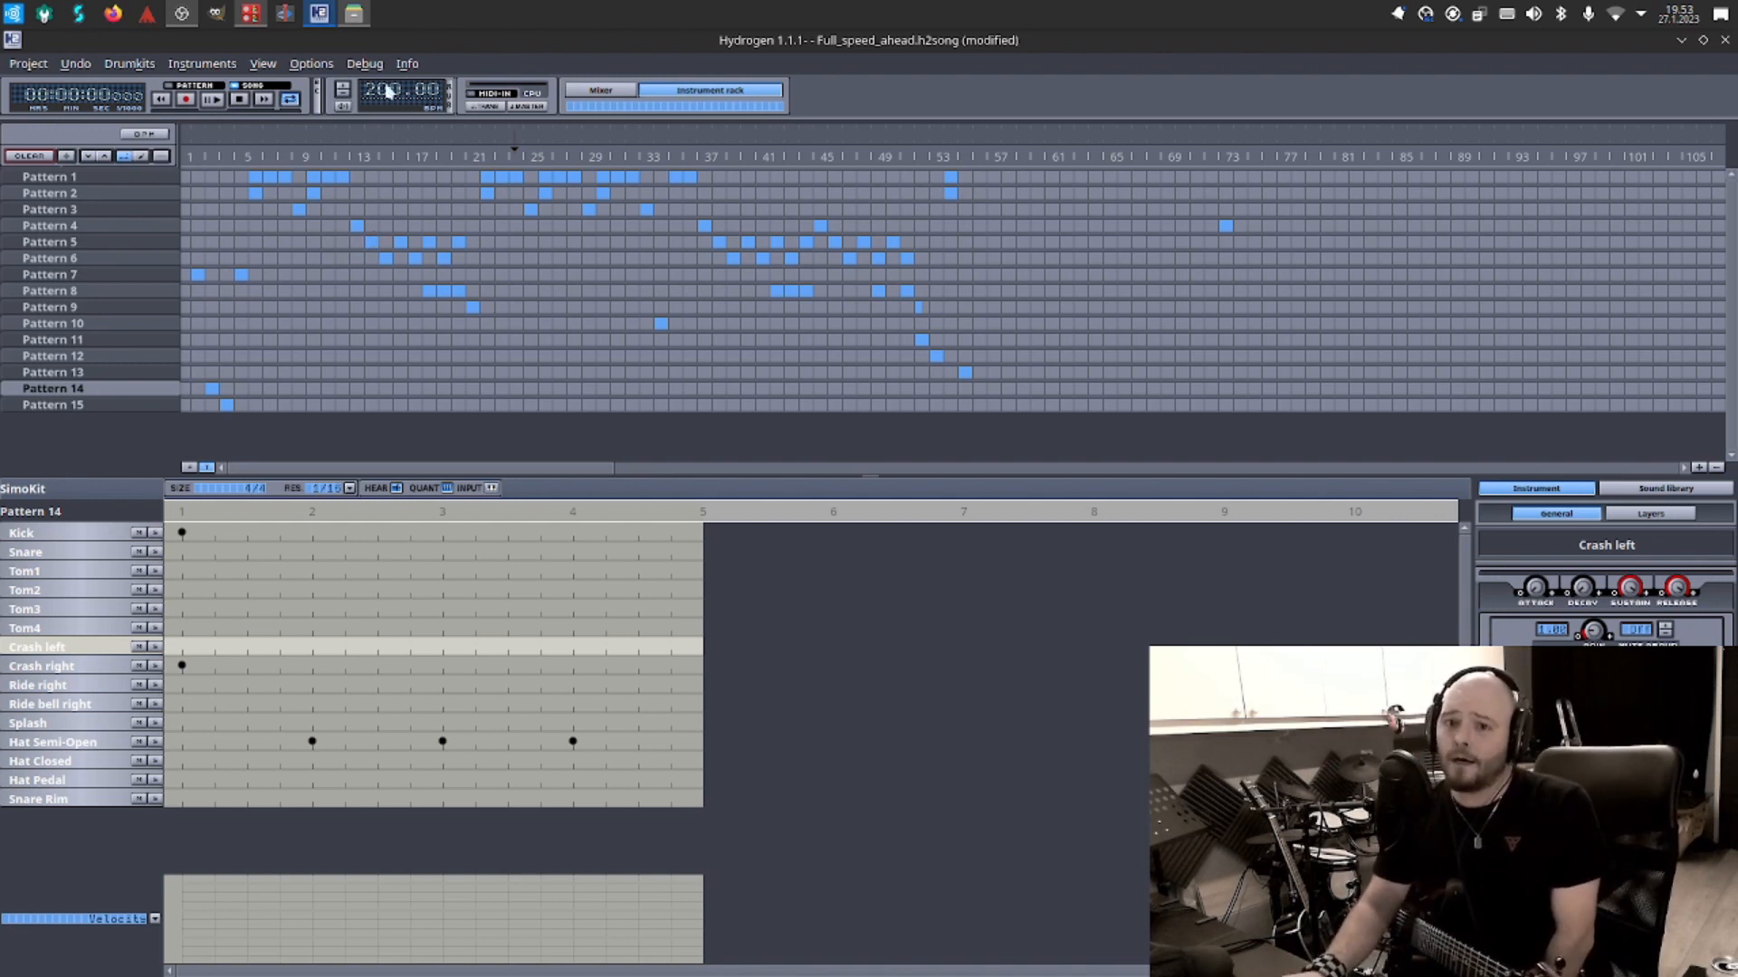
# In Carla's rack, remove the LV2 Convolution Mono=>Stereo, SMS Northern Perkele and ZamGate plugins.
pyautogui.click(250, 15)
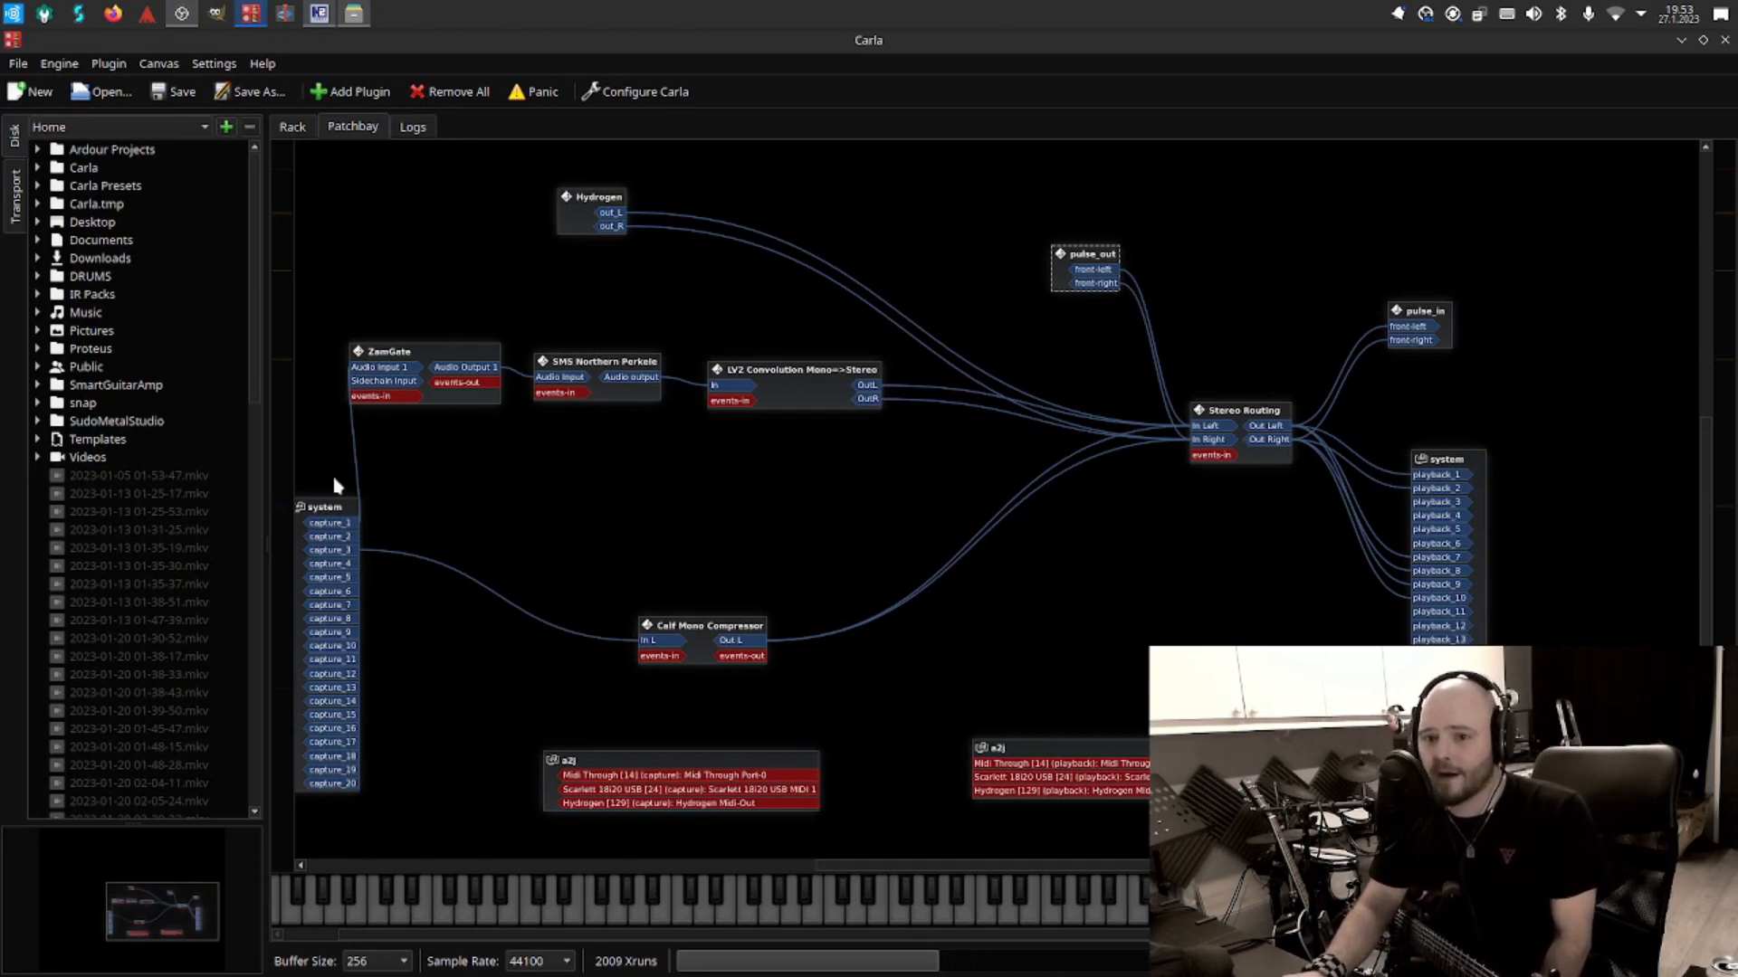
pyautogui.click(293, 129)
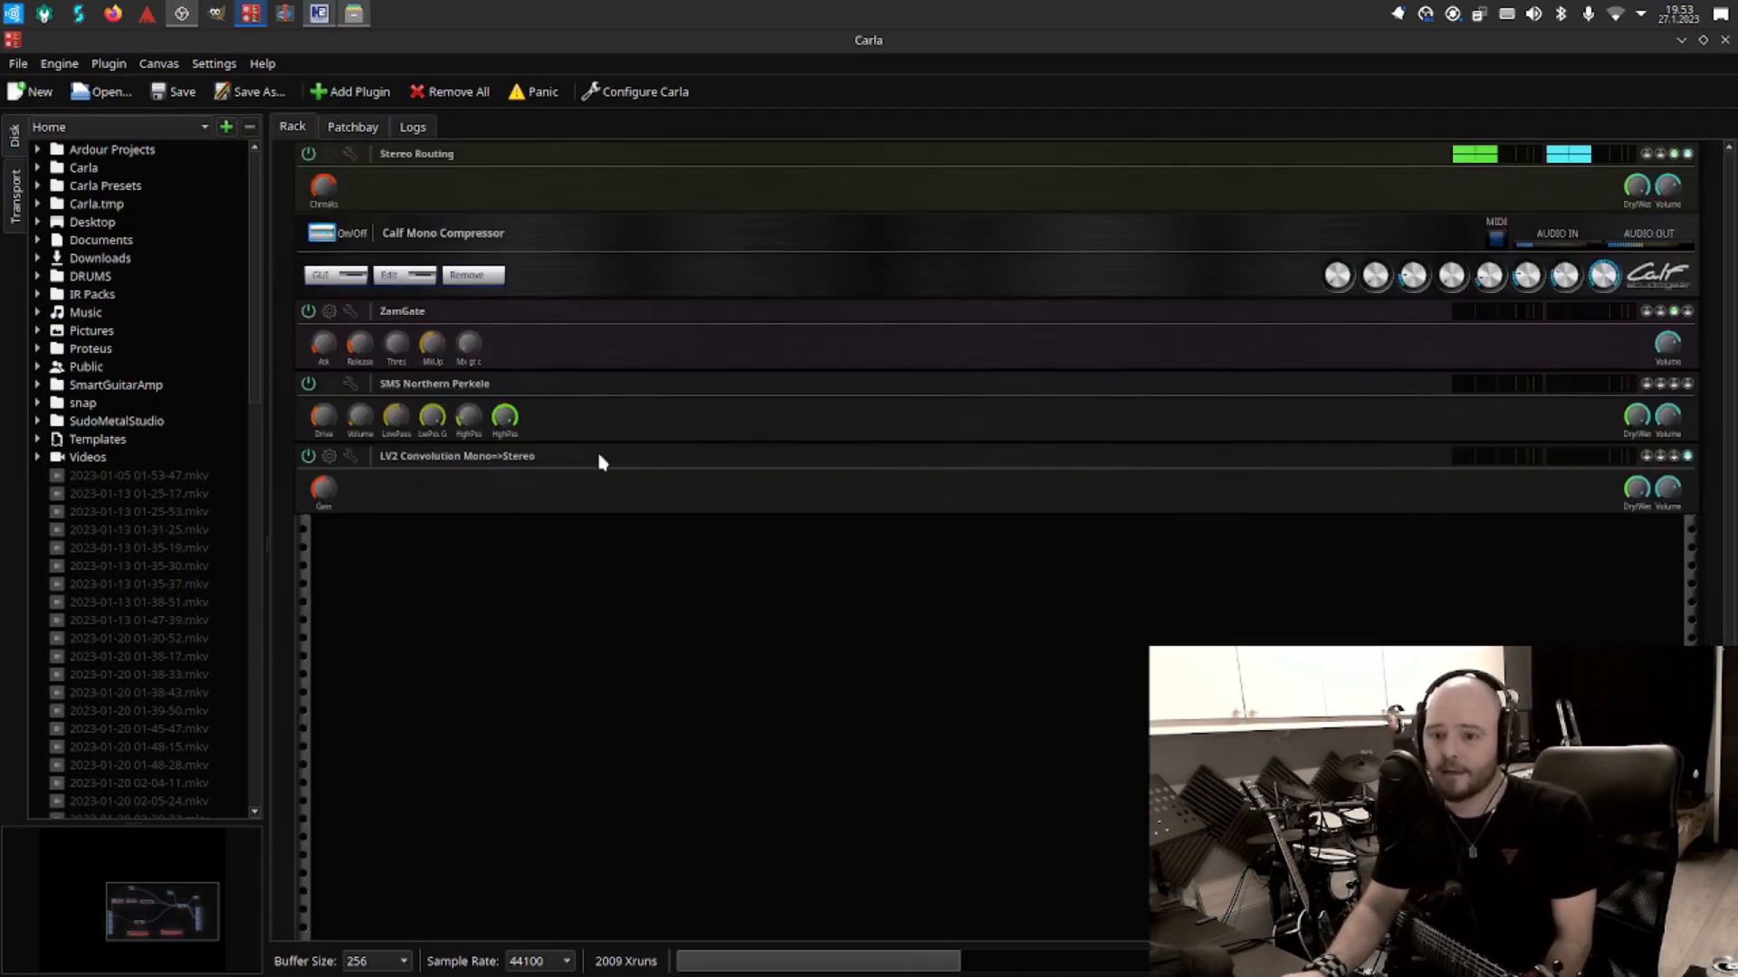
pyautogui.rightClick(601, 459)
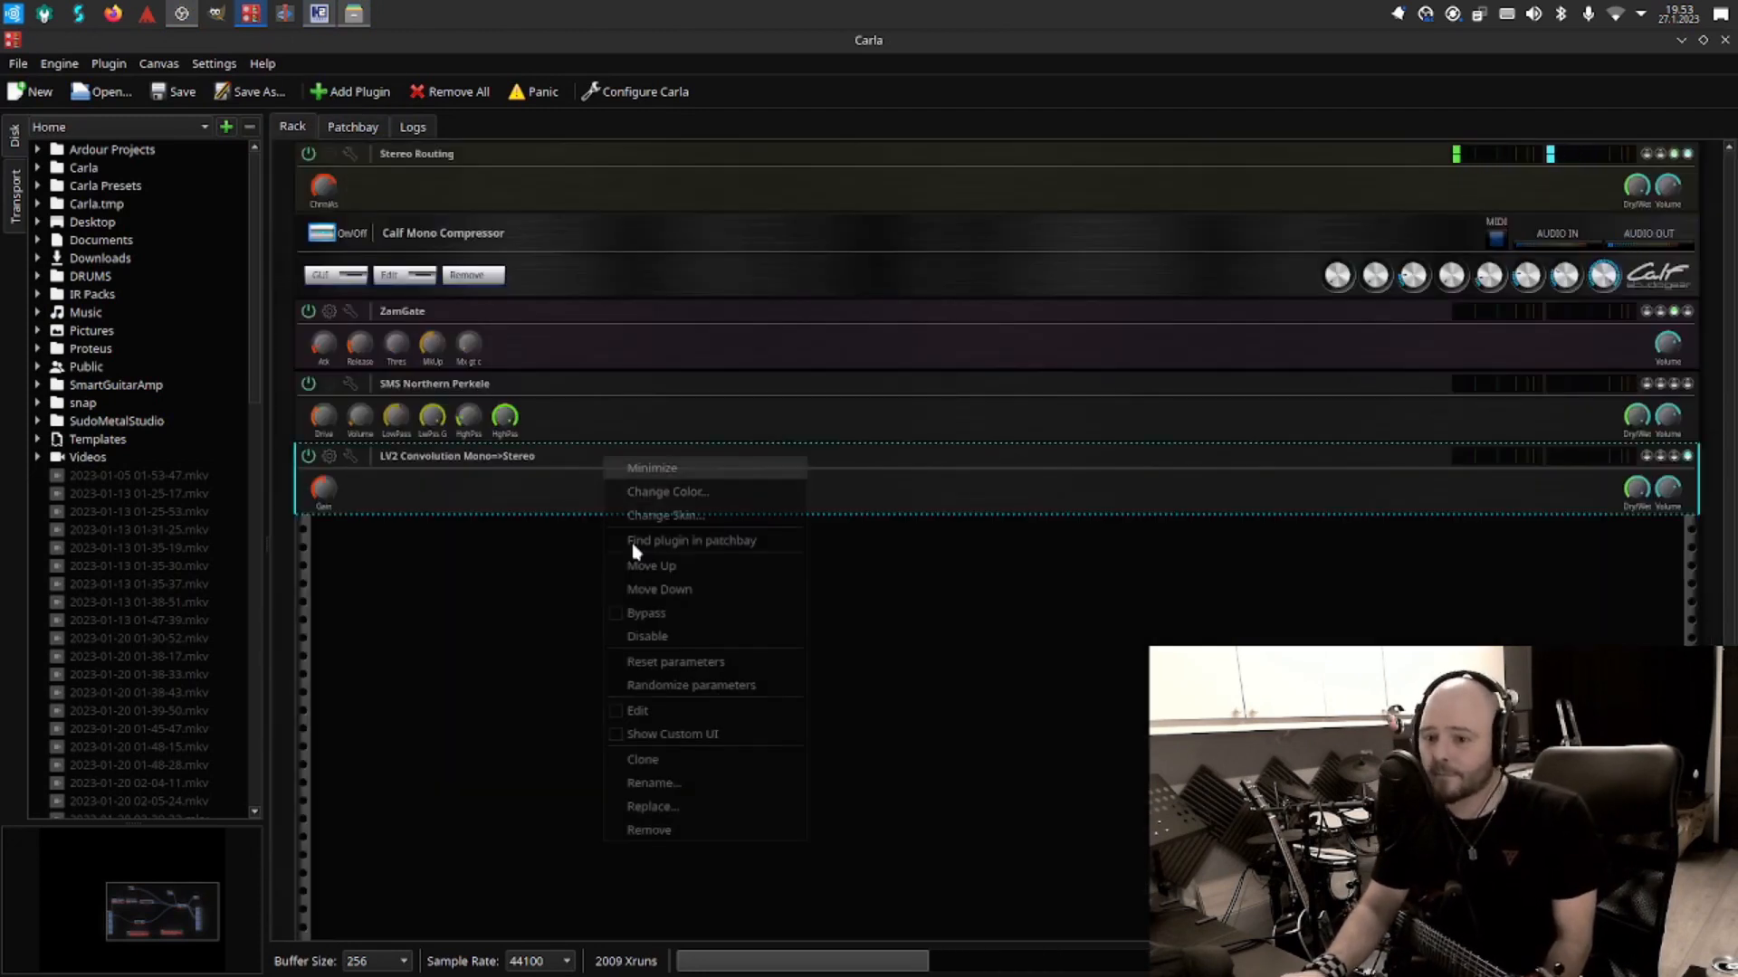
pyautogui.click(711, 828)
pyautogui.rightClick(681, 418)
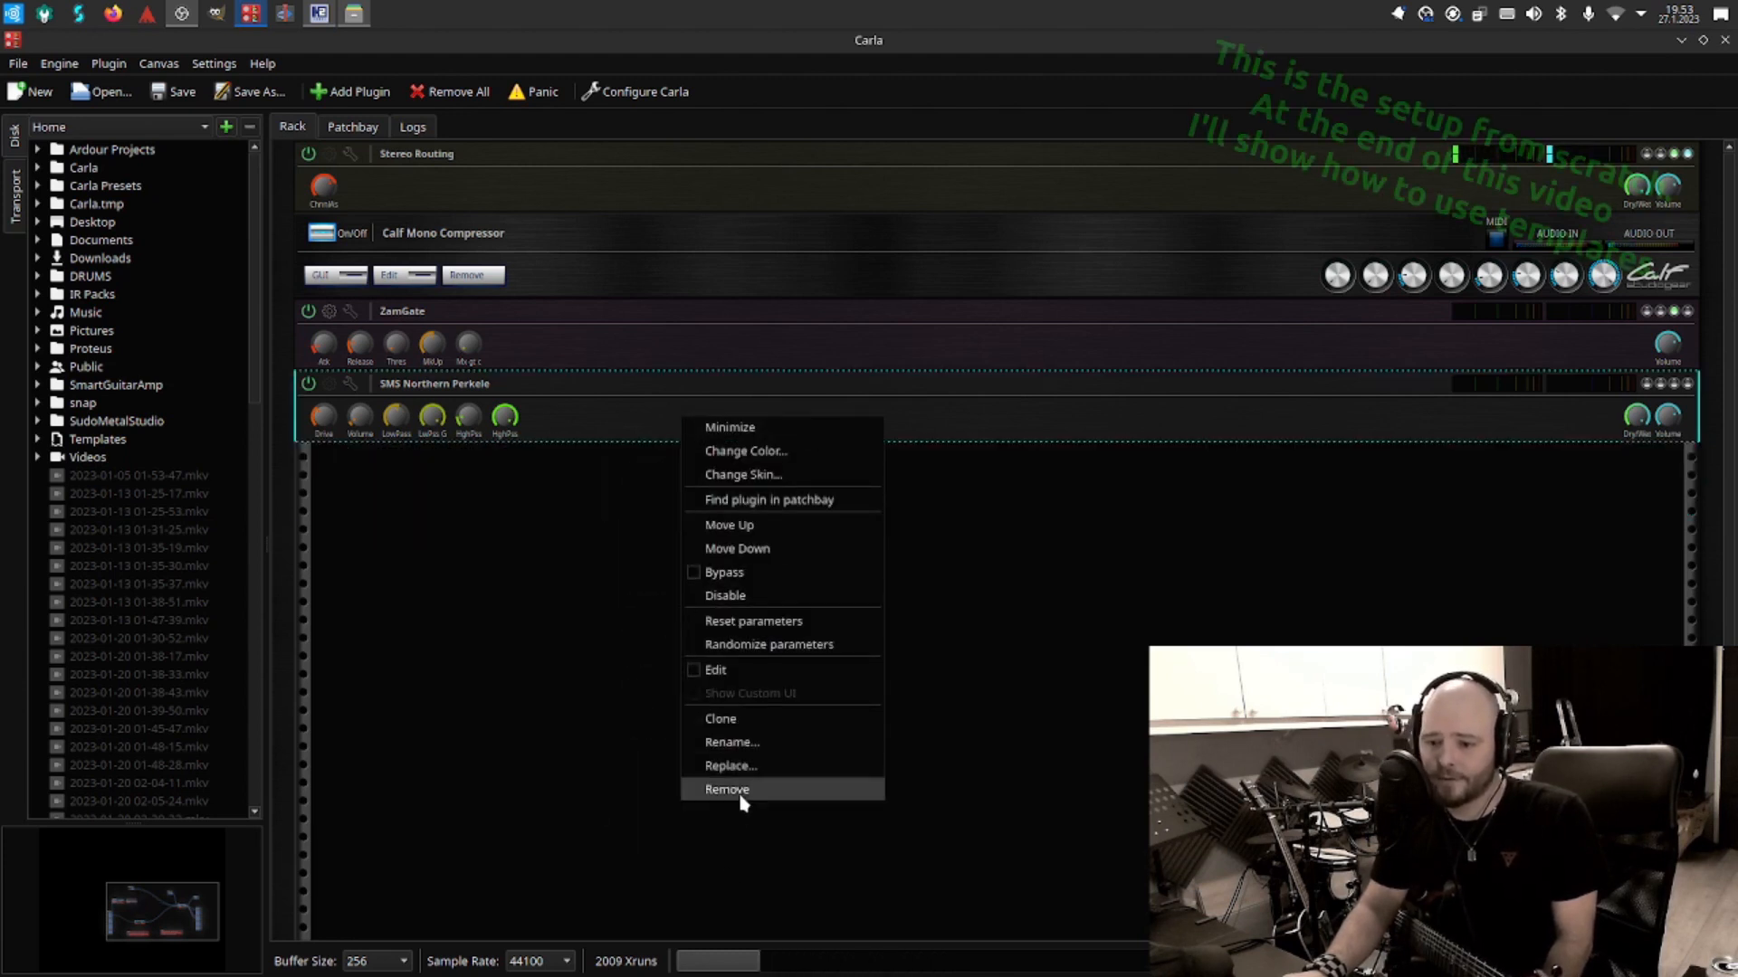
pyautogui.click(728, 791)
pyautogui.rightClick(636, 341)
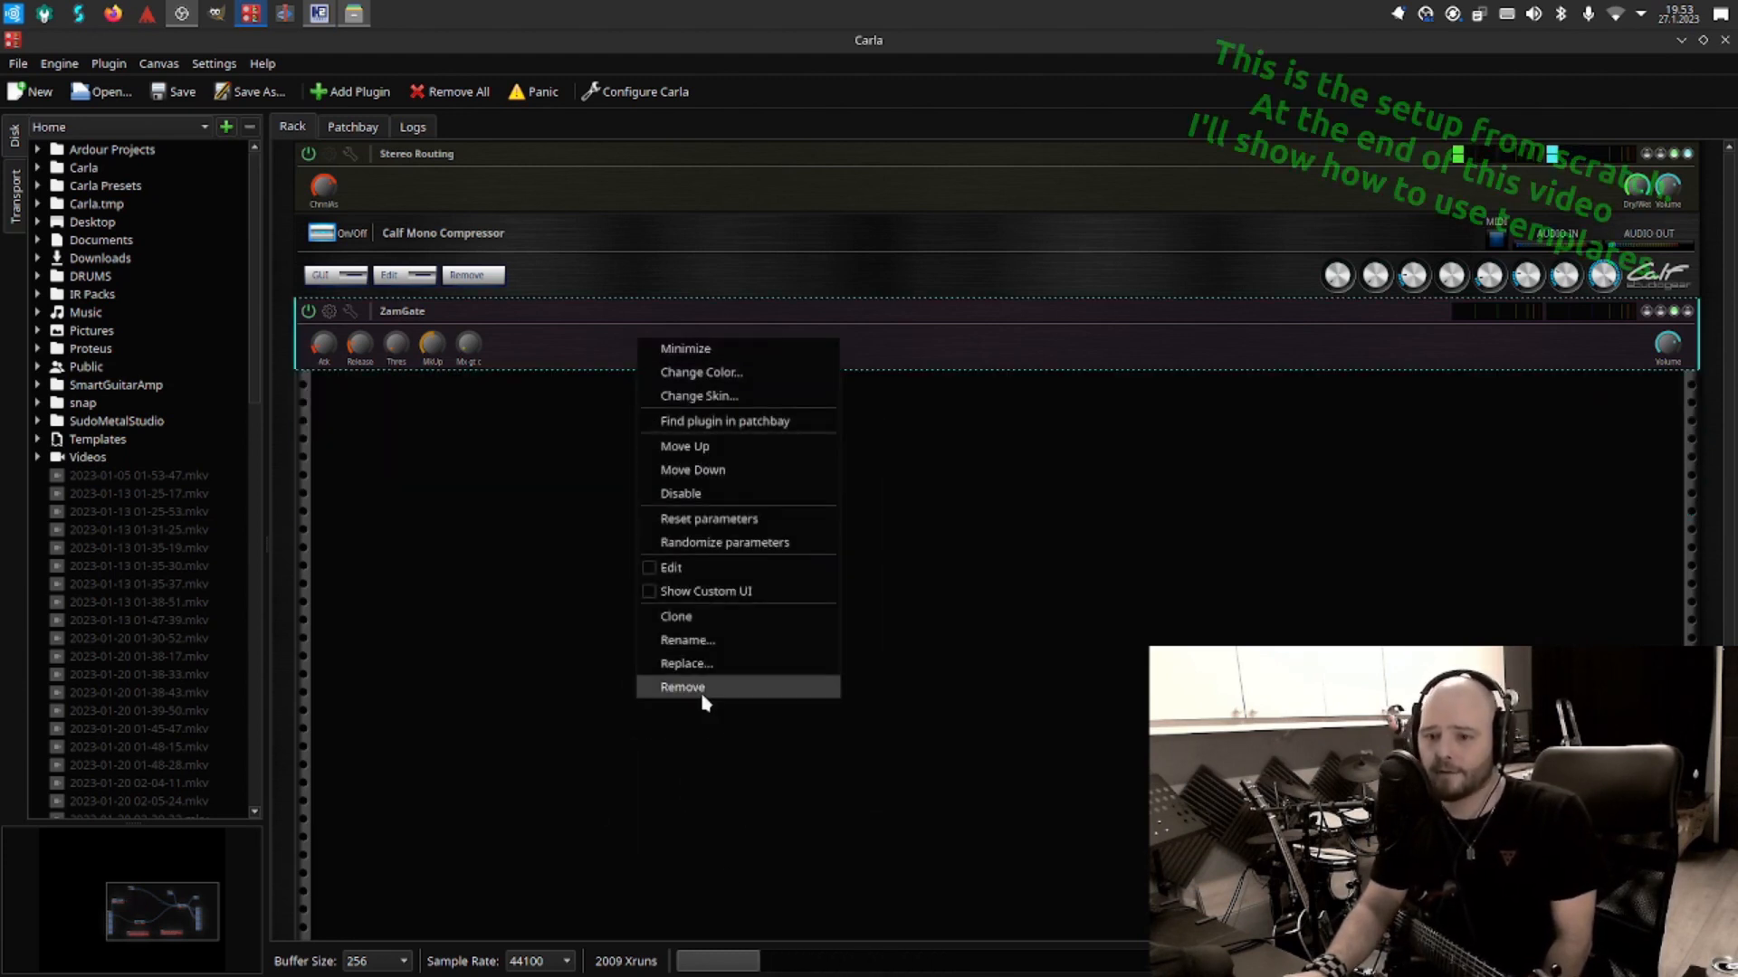
pyautogui.click(705, 690)
# In the patchbay, shift the Hydrogen block slightly and disconnect all of its connections.
pyautogui.click(380, 131)
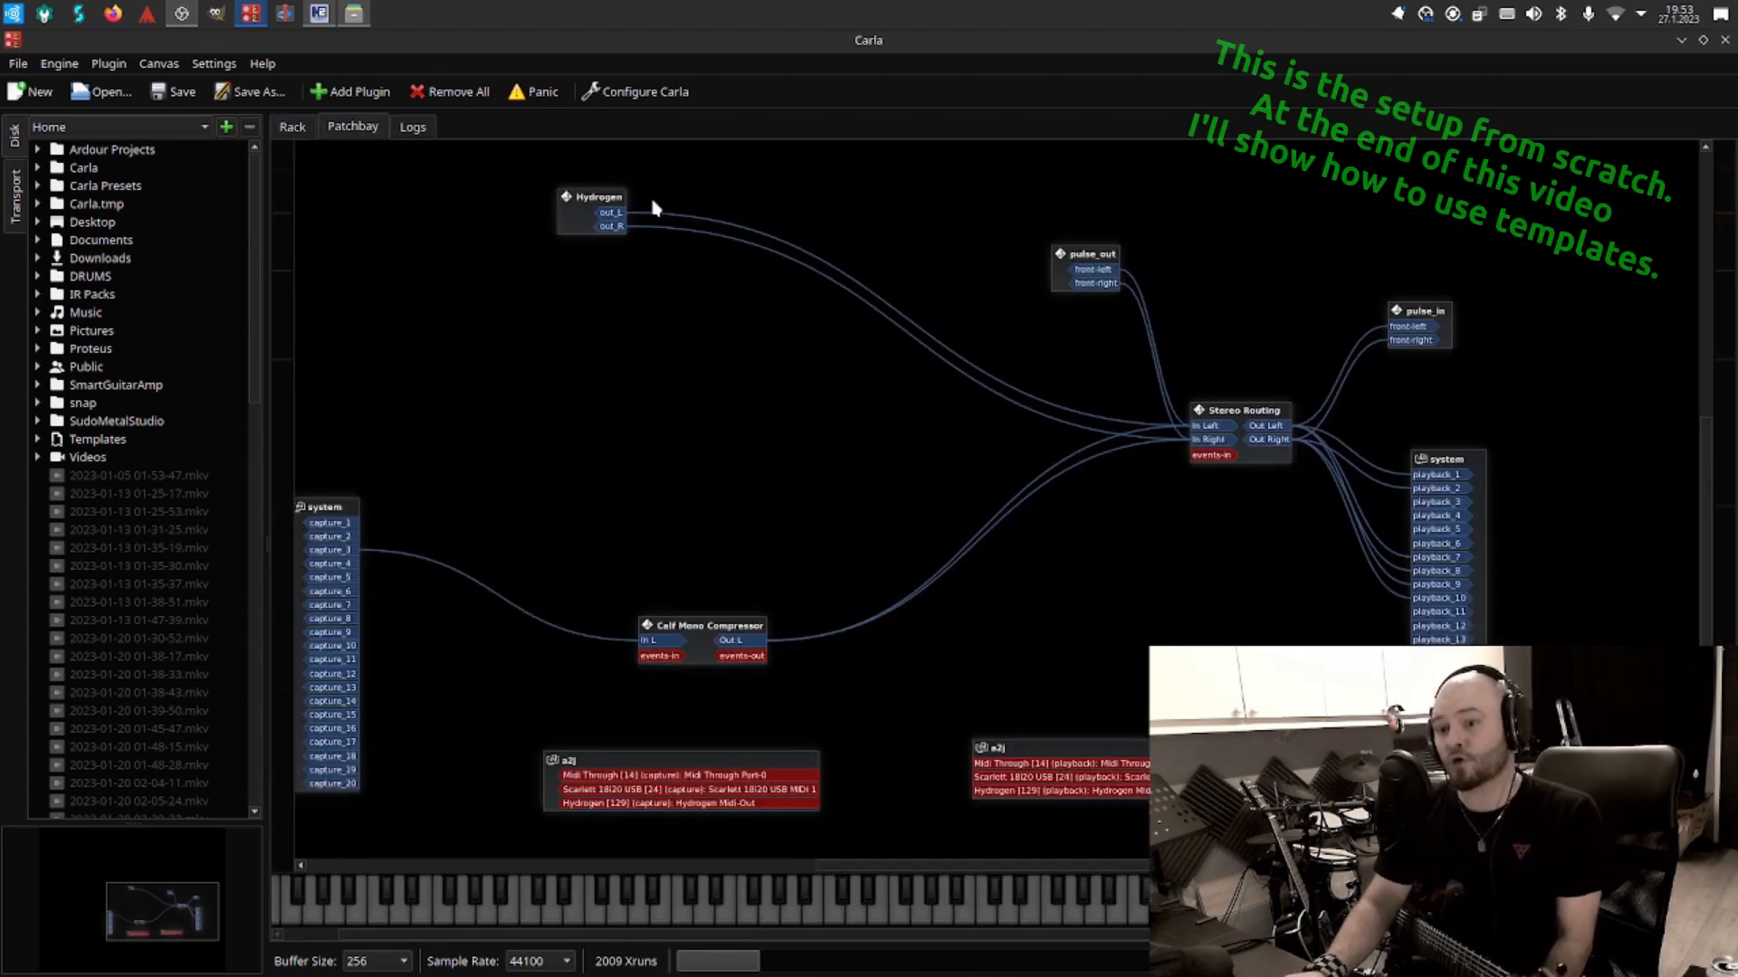
pyautogui.moveTo(592, 197); pyautogui.dragTo(544, 234)
pyautogui.rightClick(544, 237)
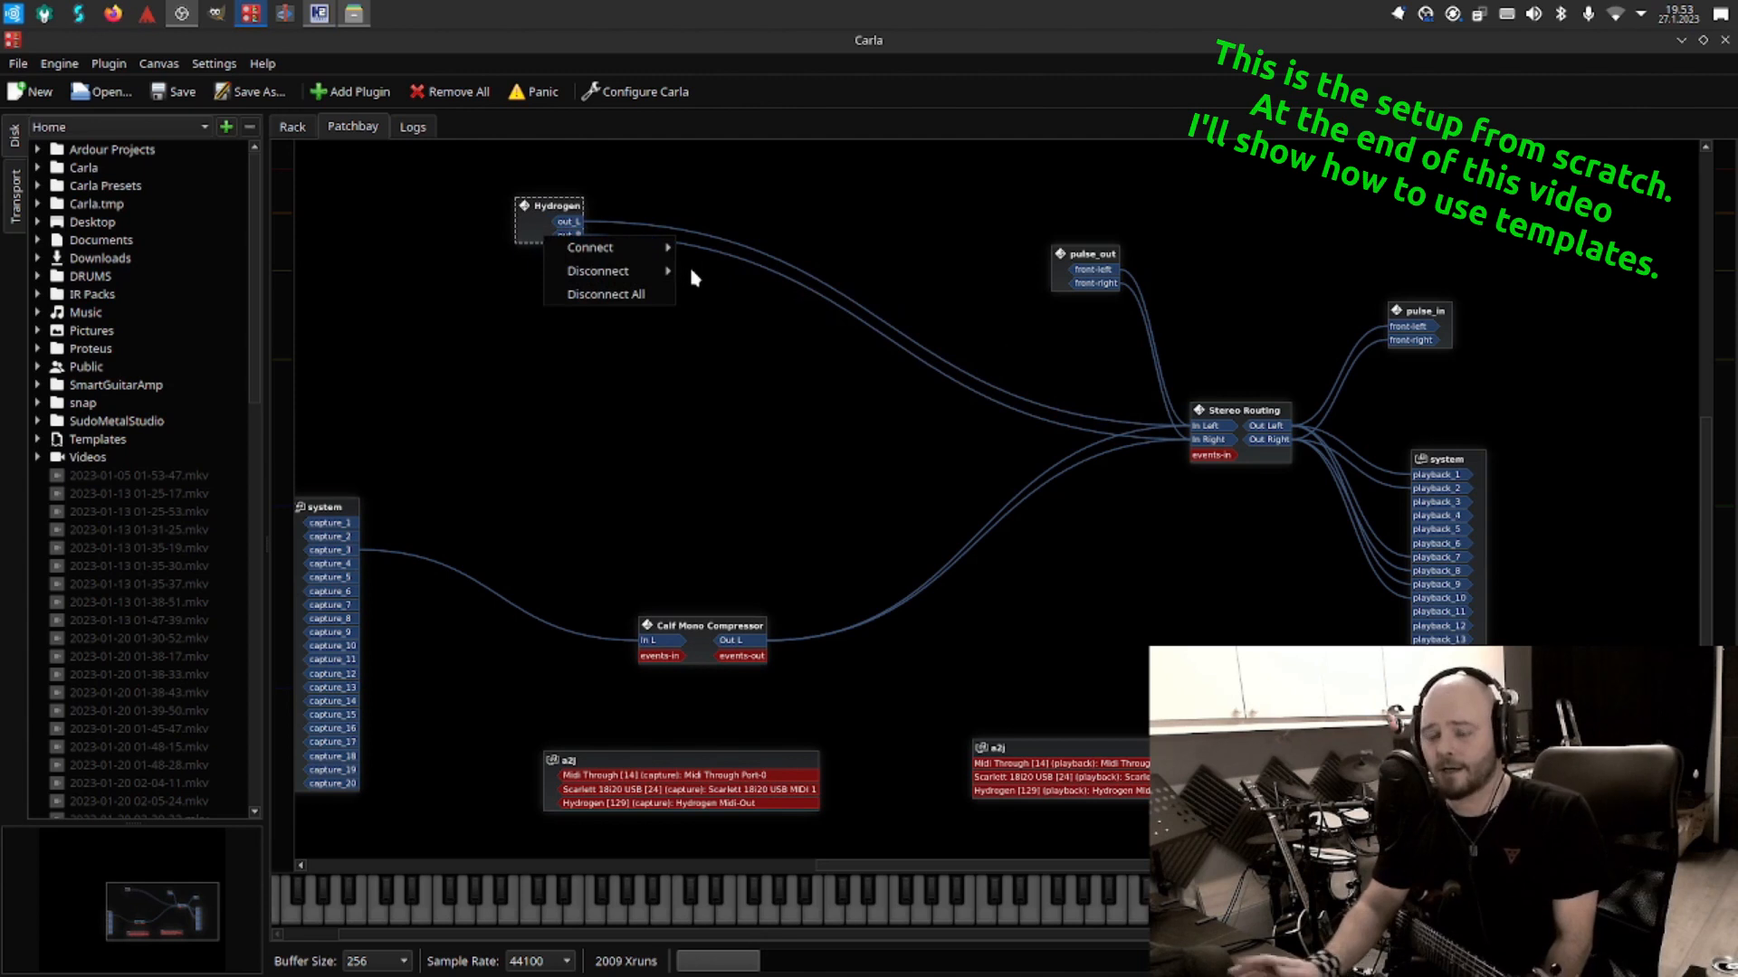
pyautogui.click(638, 298)
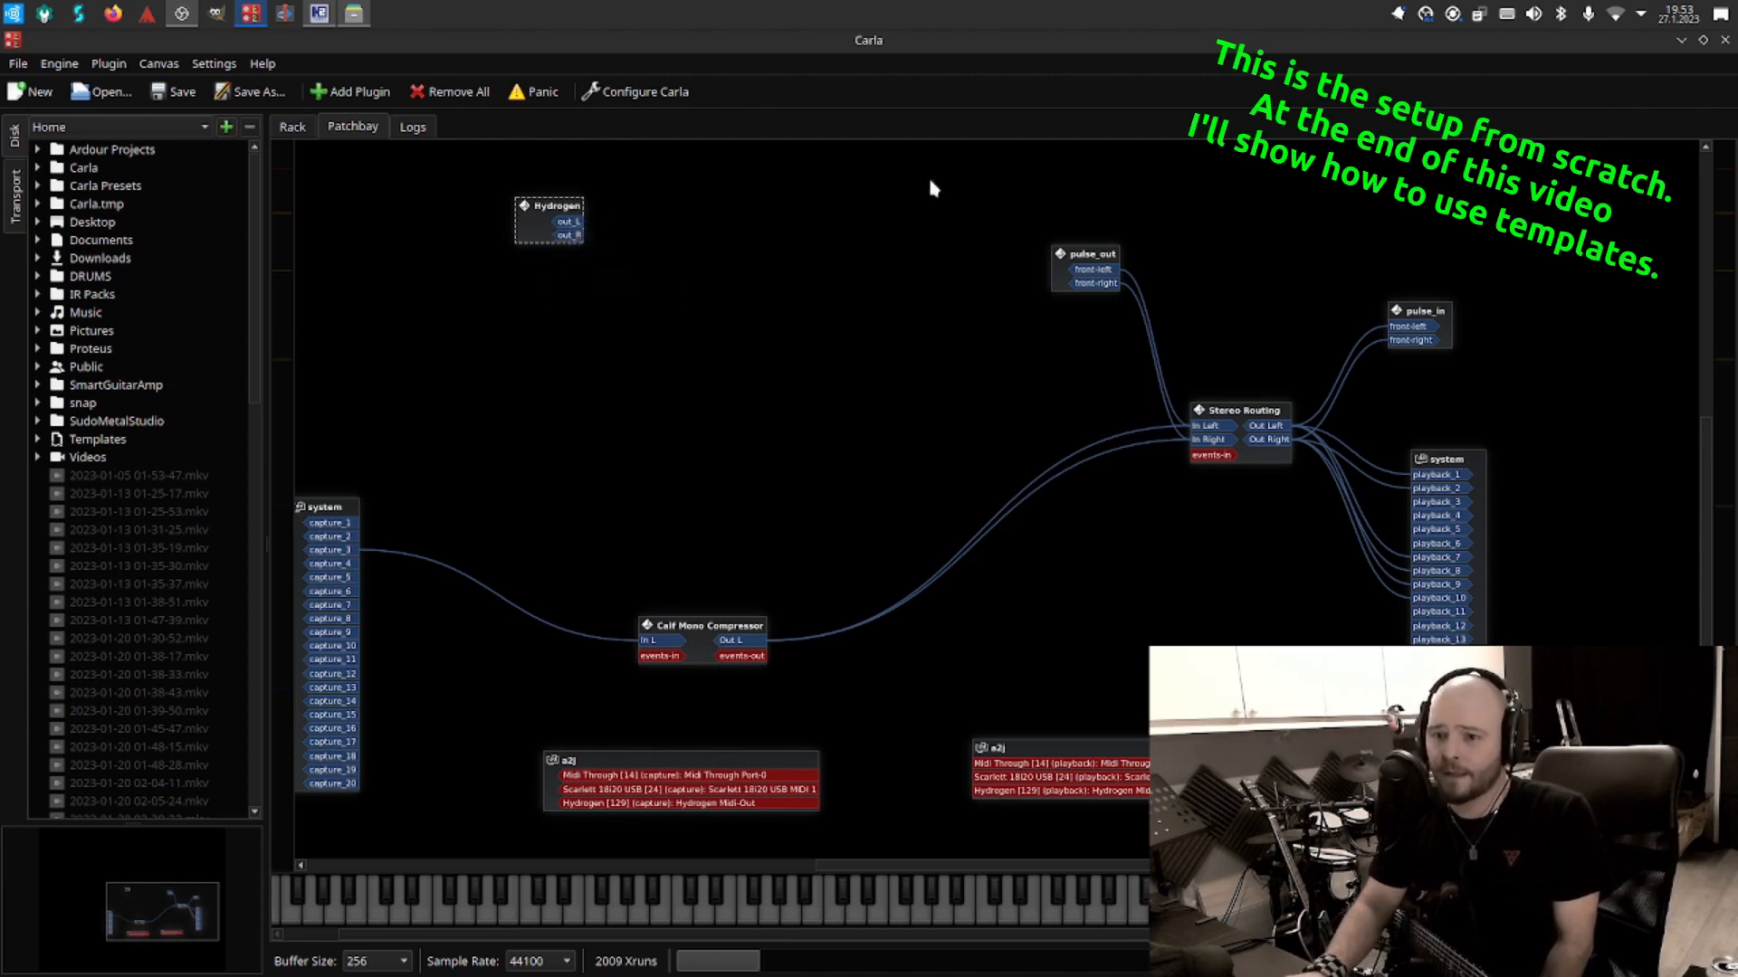
# Launch Ardour and create a session from the Empty Template named Faster Than Muppets in the Ardour Projects folder.
pyautogui.click(149, 14)
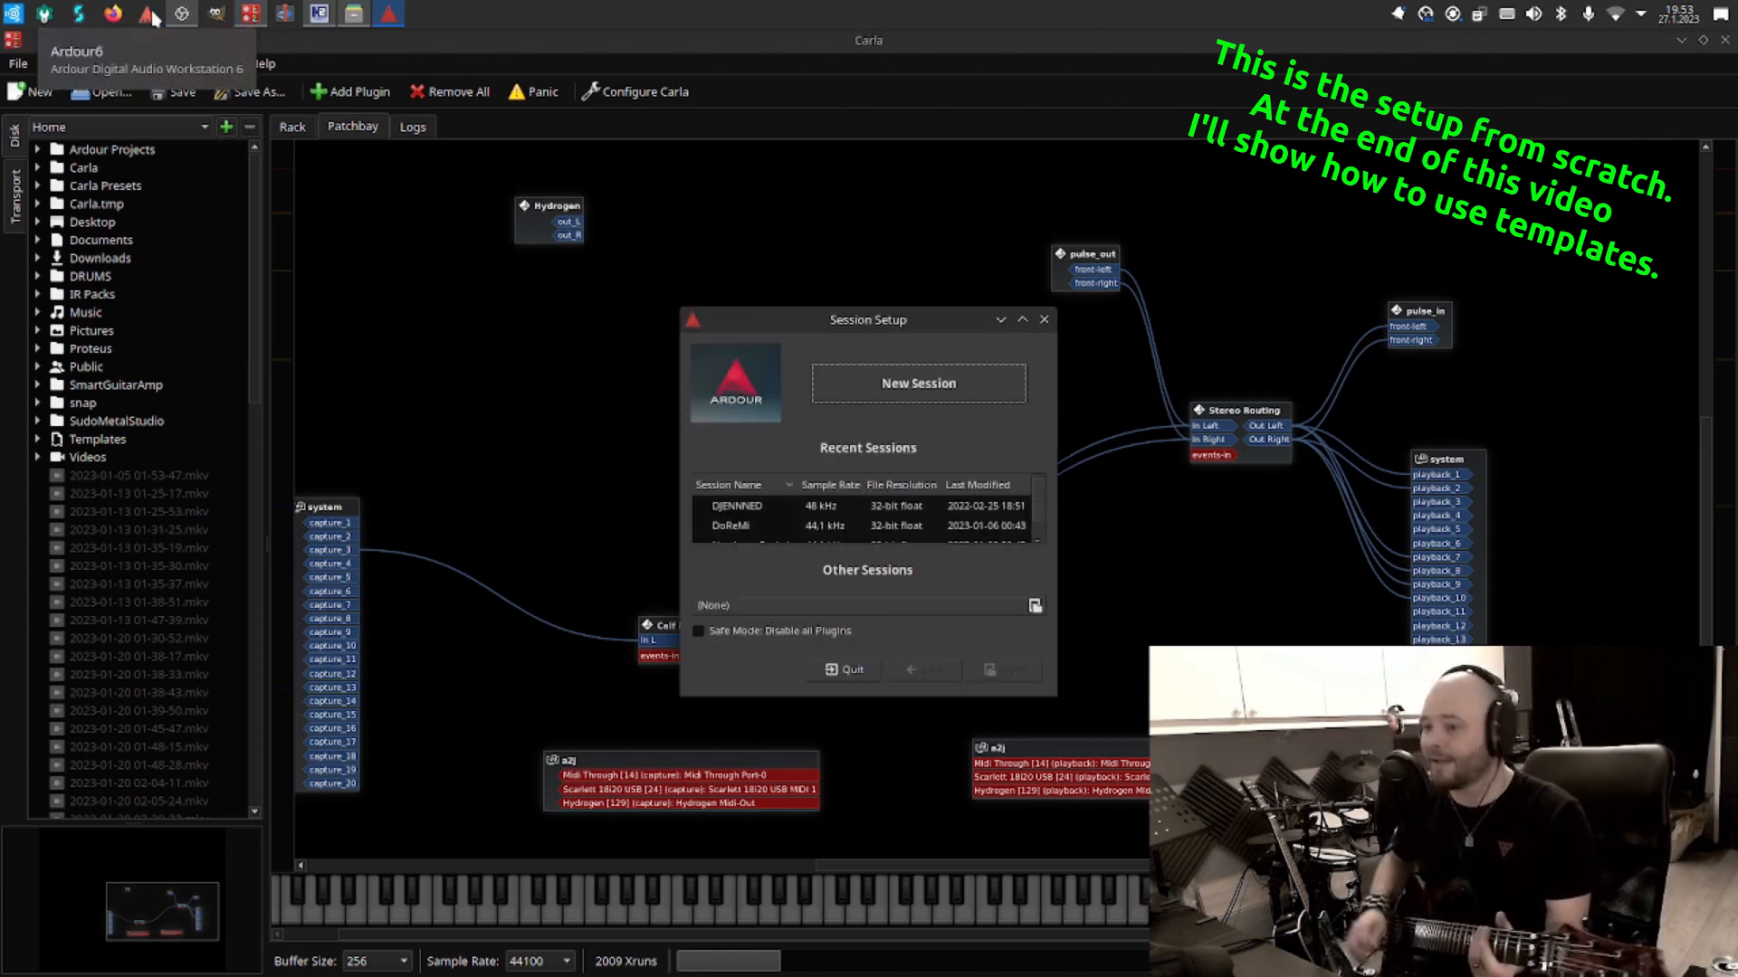
pyautogui.click(936, 388)
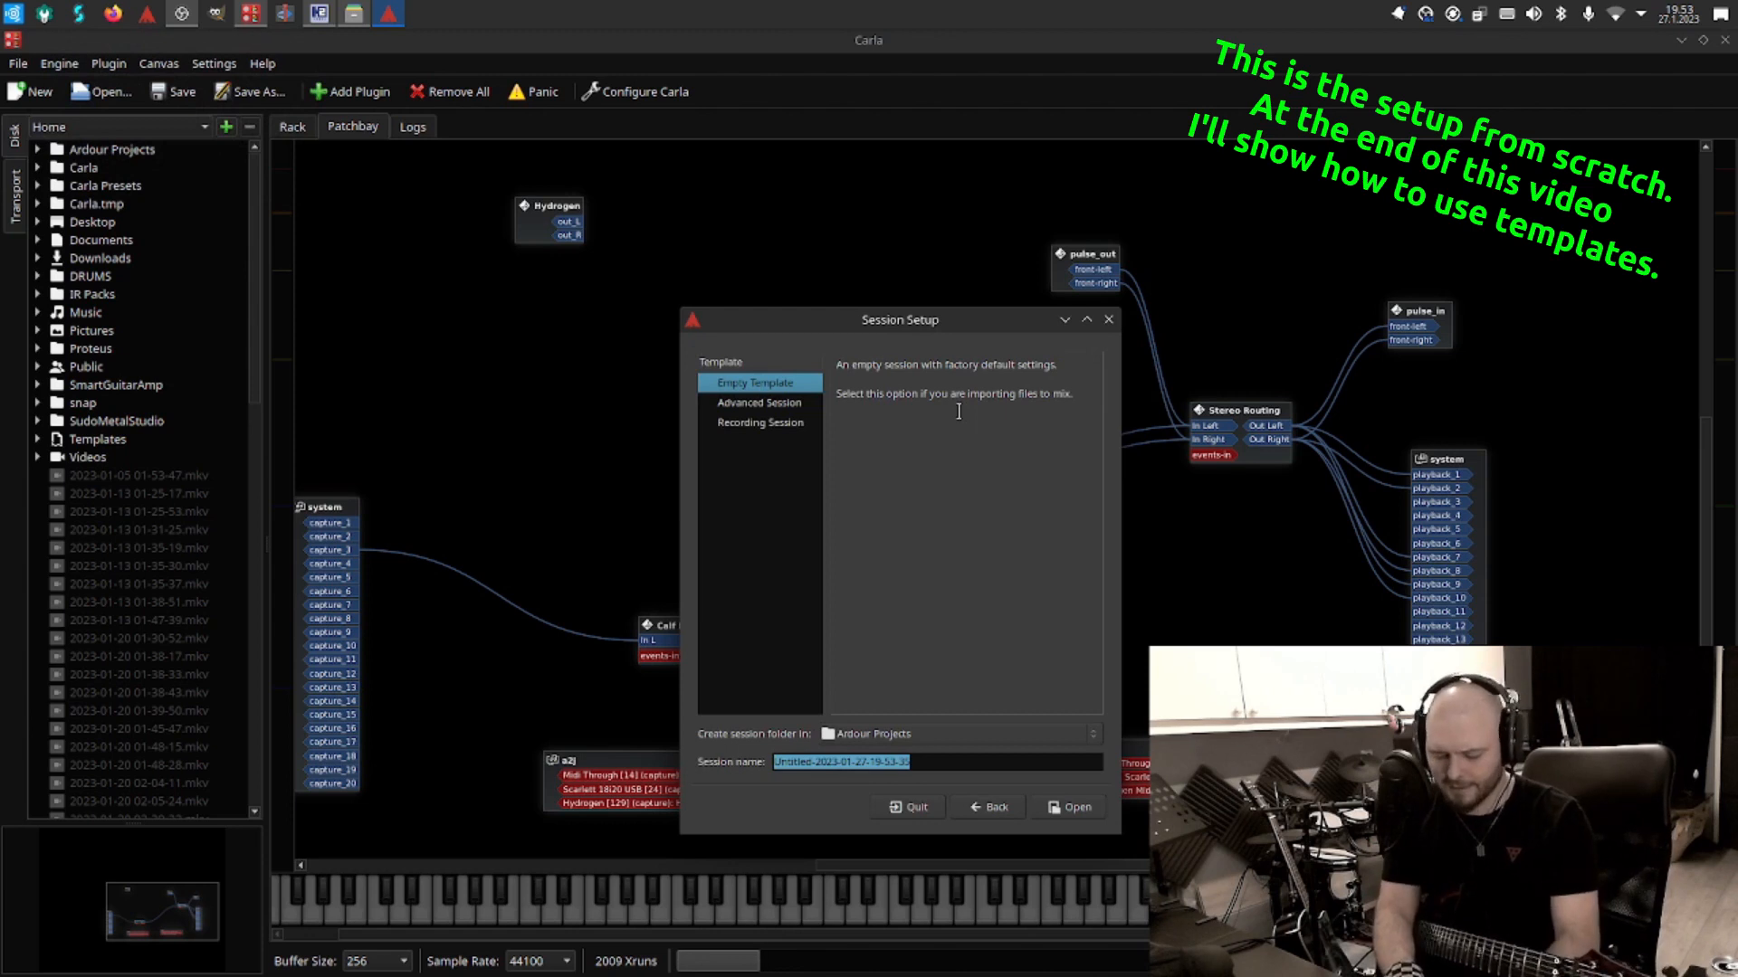
pyautogui.write('Faster Than Muppets')
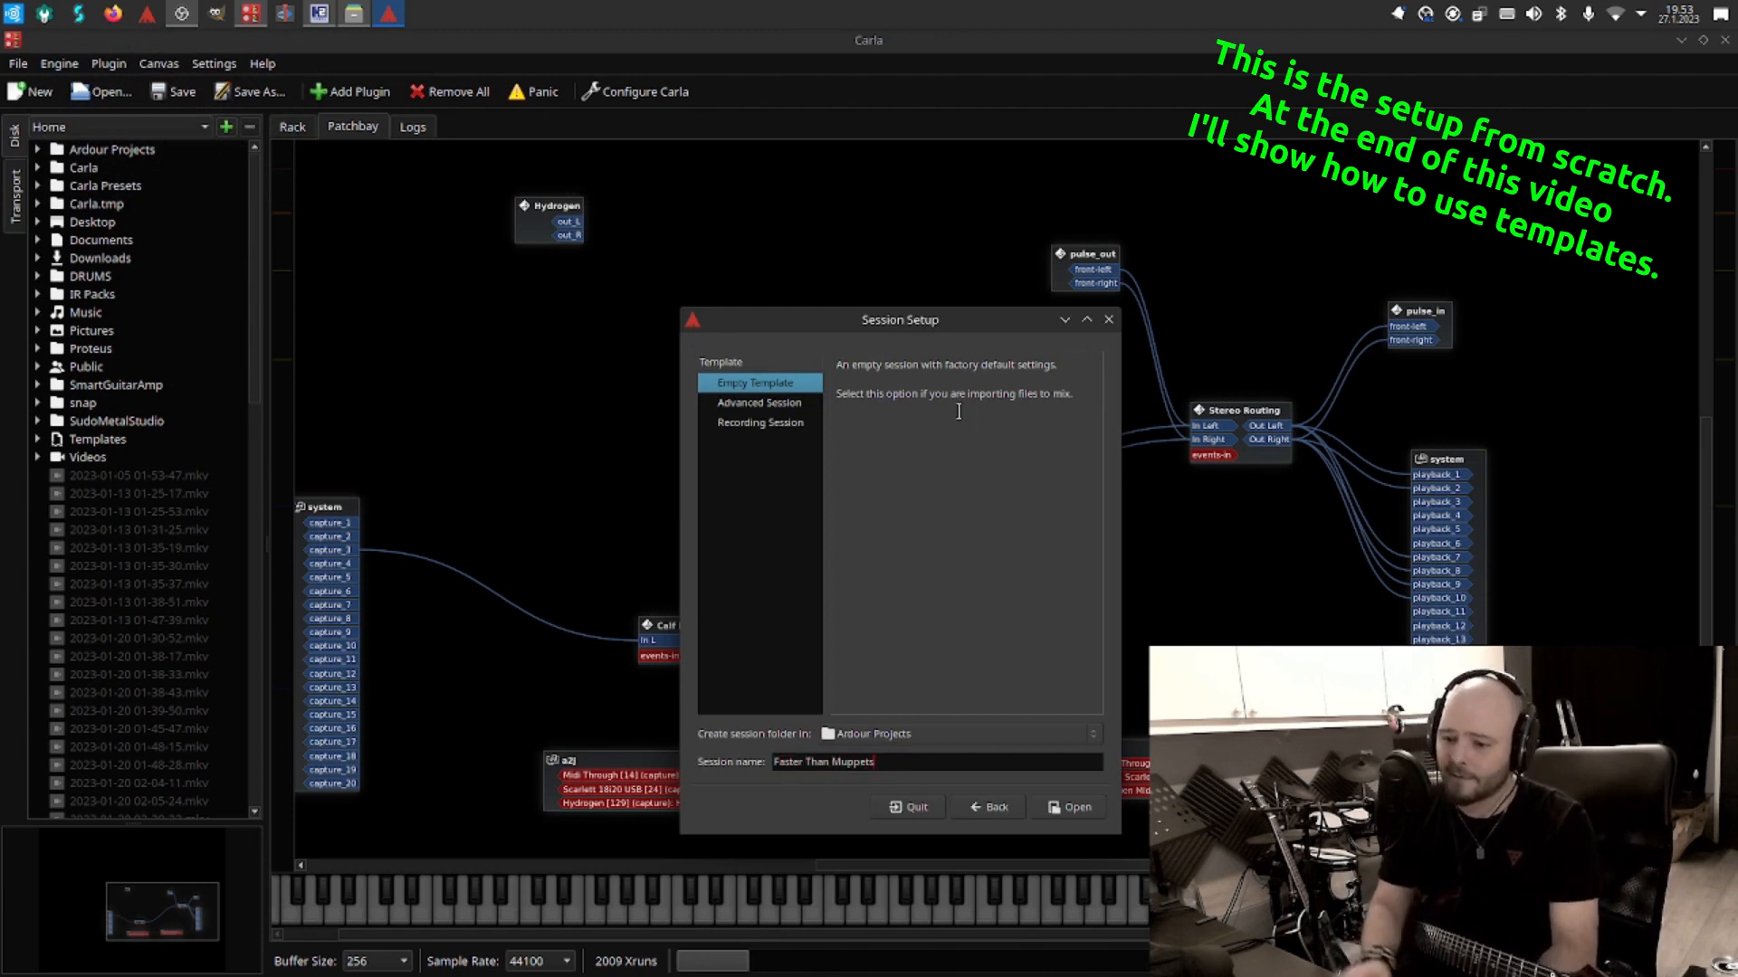
pyautogui.click(1070, 802)
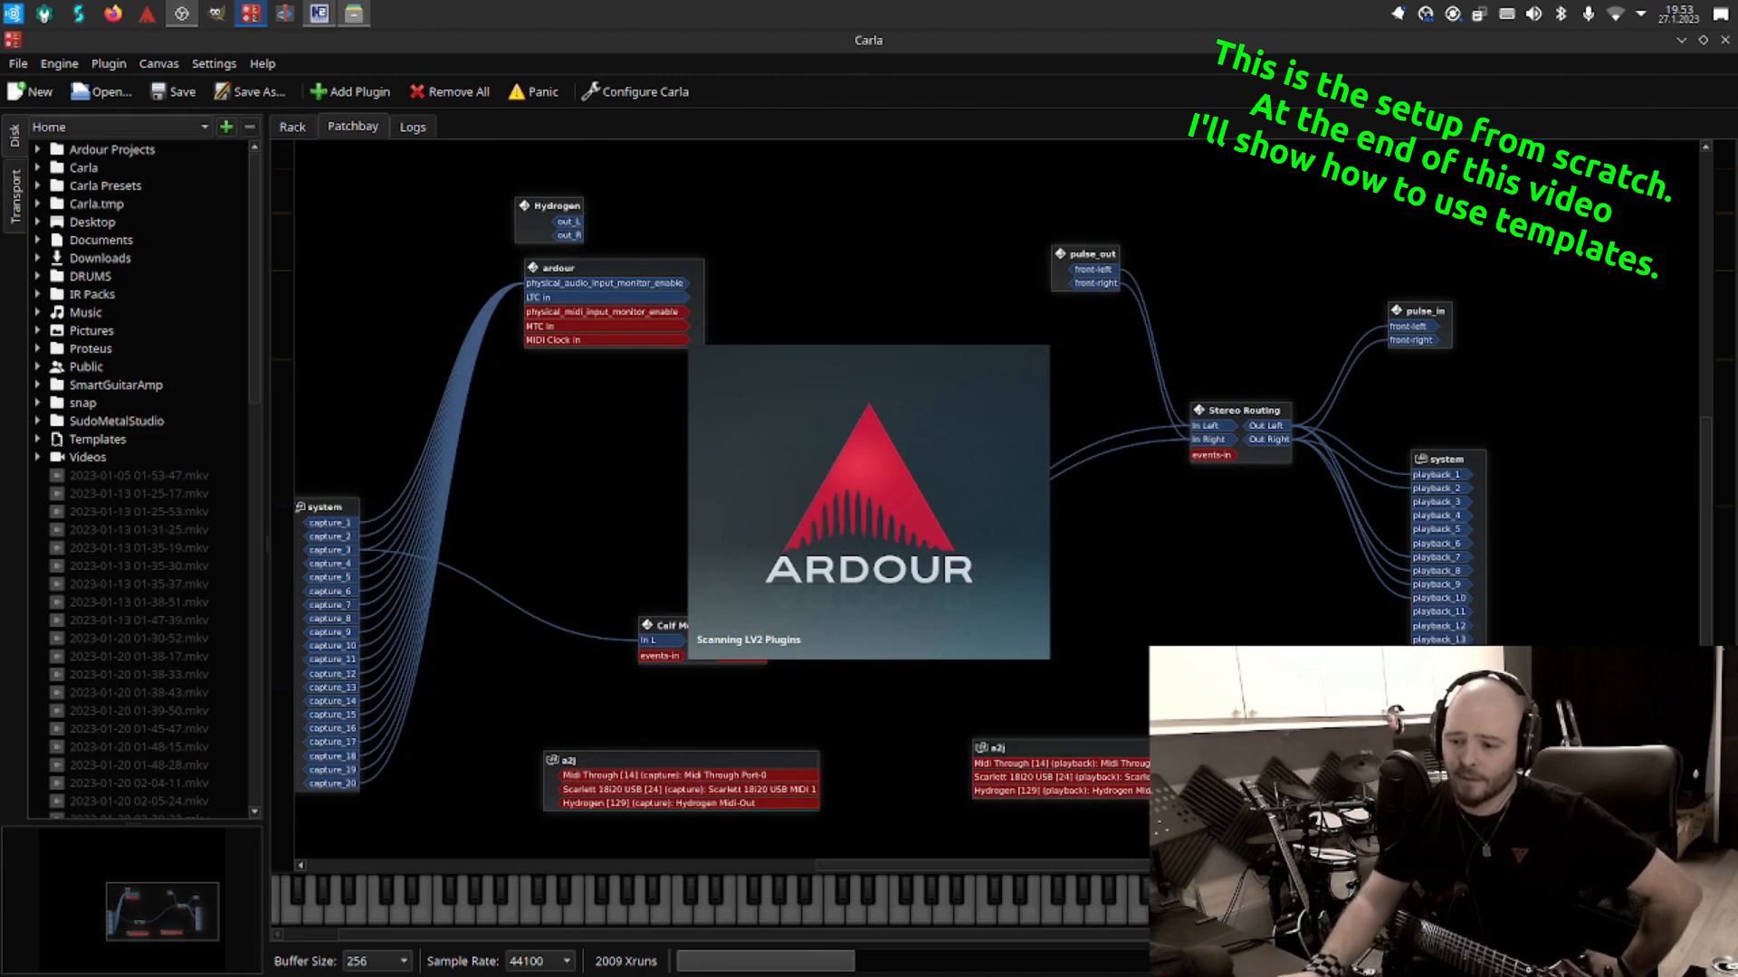
# Reset Carla's xrun counter and move the ardour block down, clear of the Hydrogen block.
pyautogui.click(627, 962)
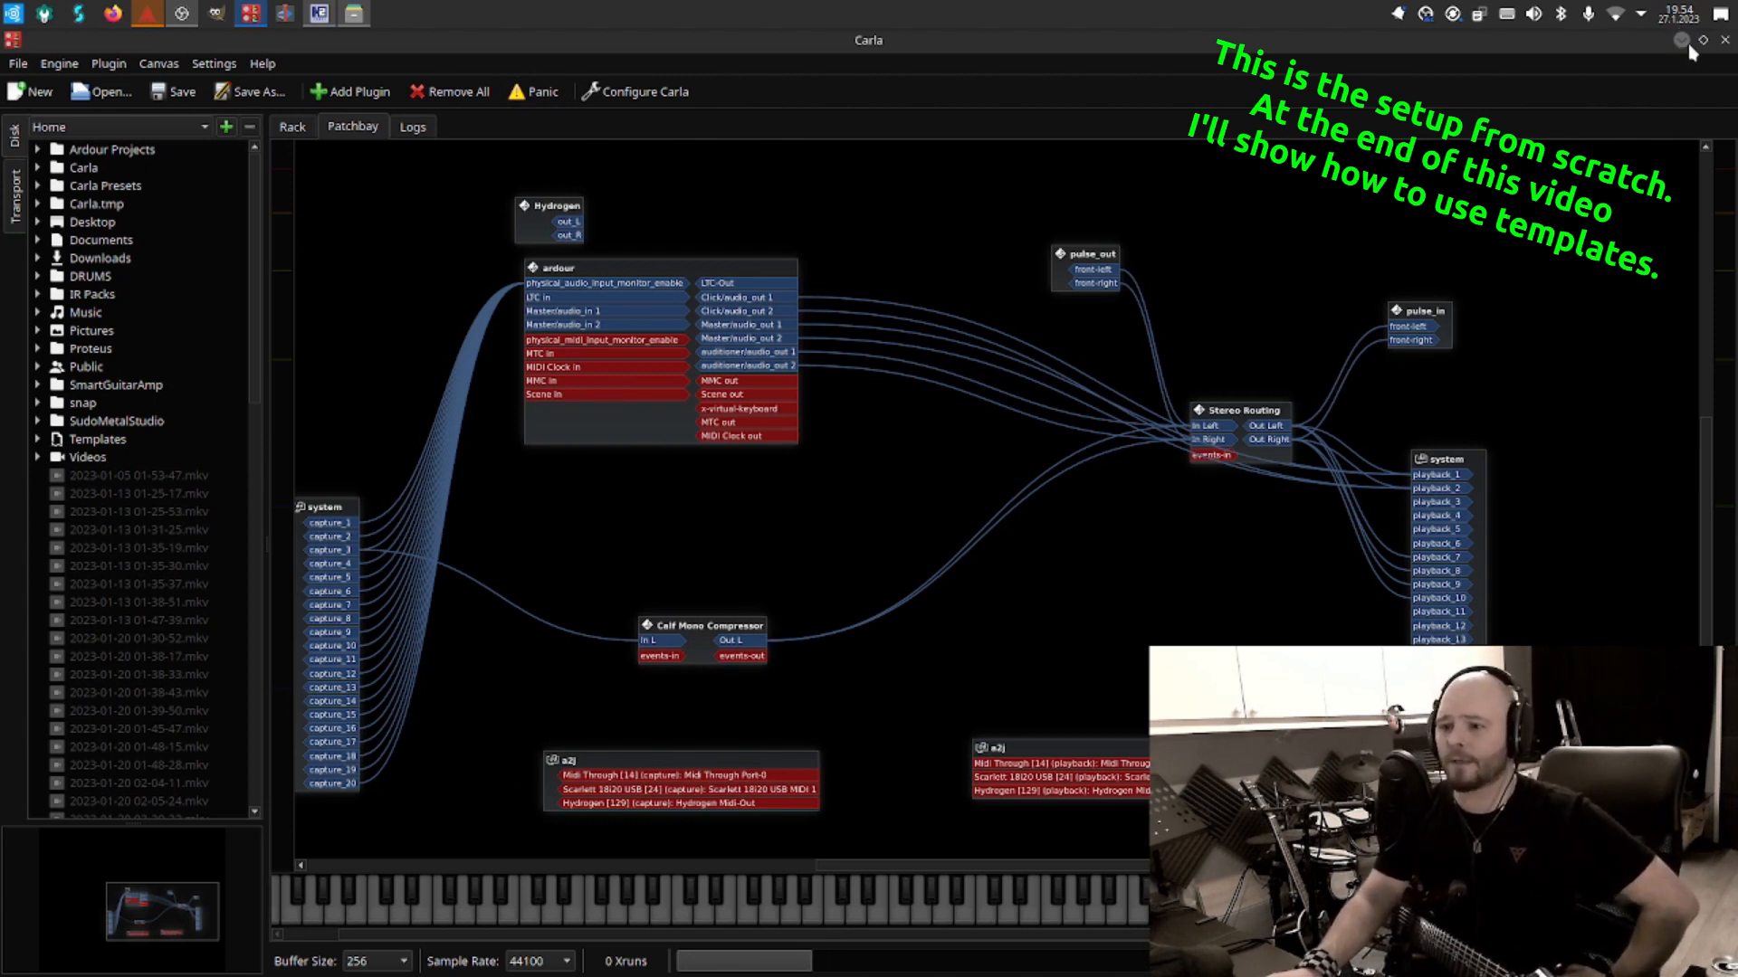
pyautogui.moveTo(765, 270); pyautogui.dragTo(704, 354)
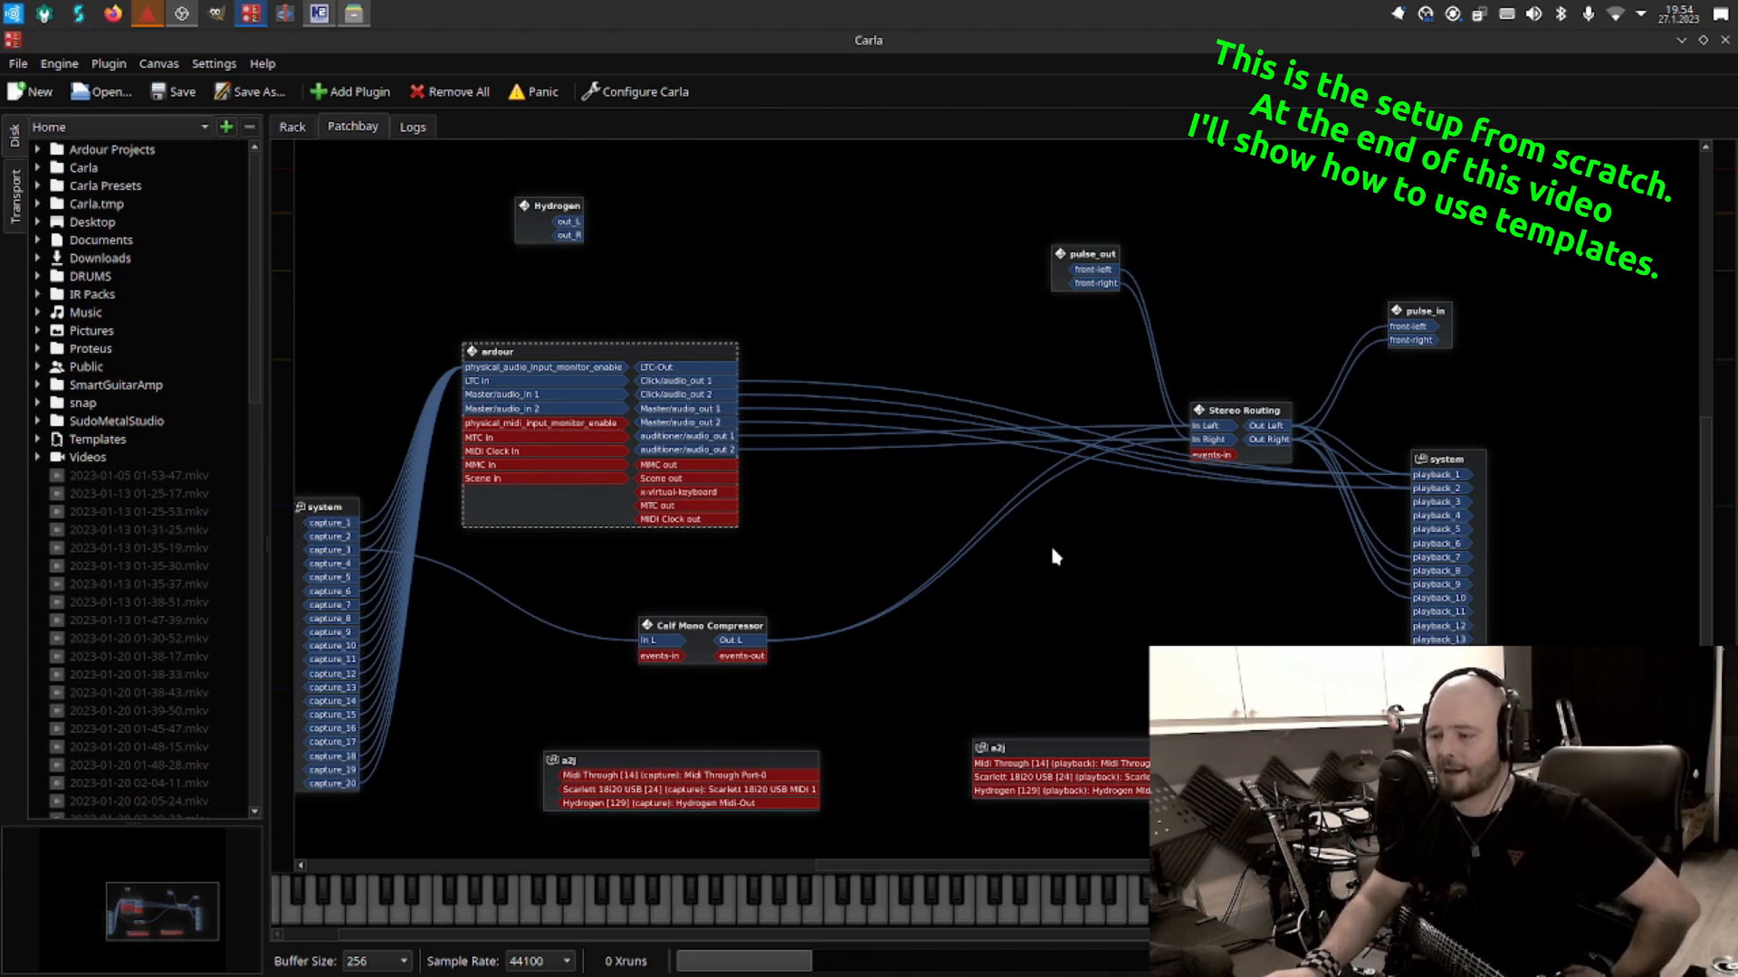
# Disconnect ardour's Master/audio_out 1 and Click/audio_out 1 from system playback_1.
pyautogui.rightClick(1448, 474)
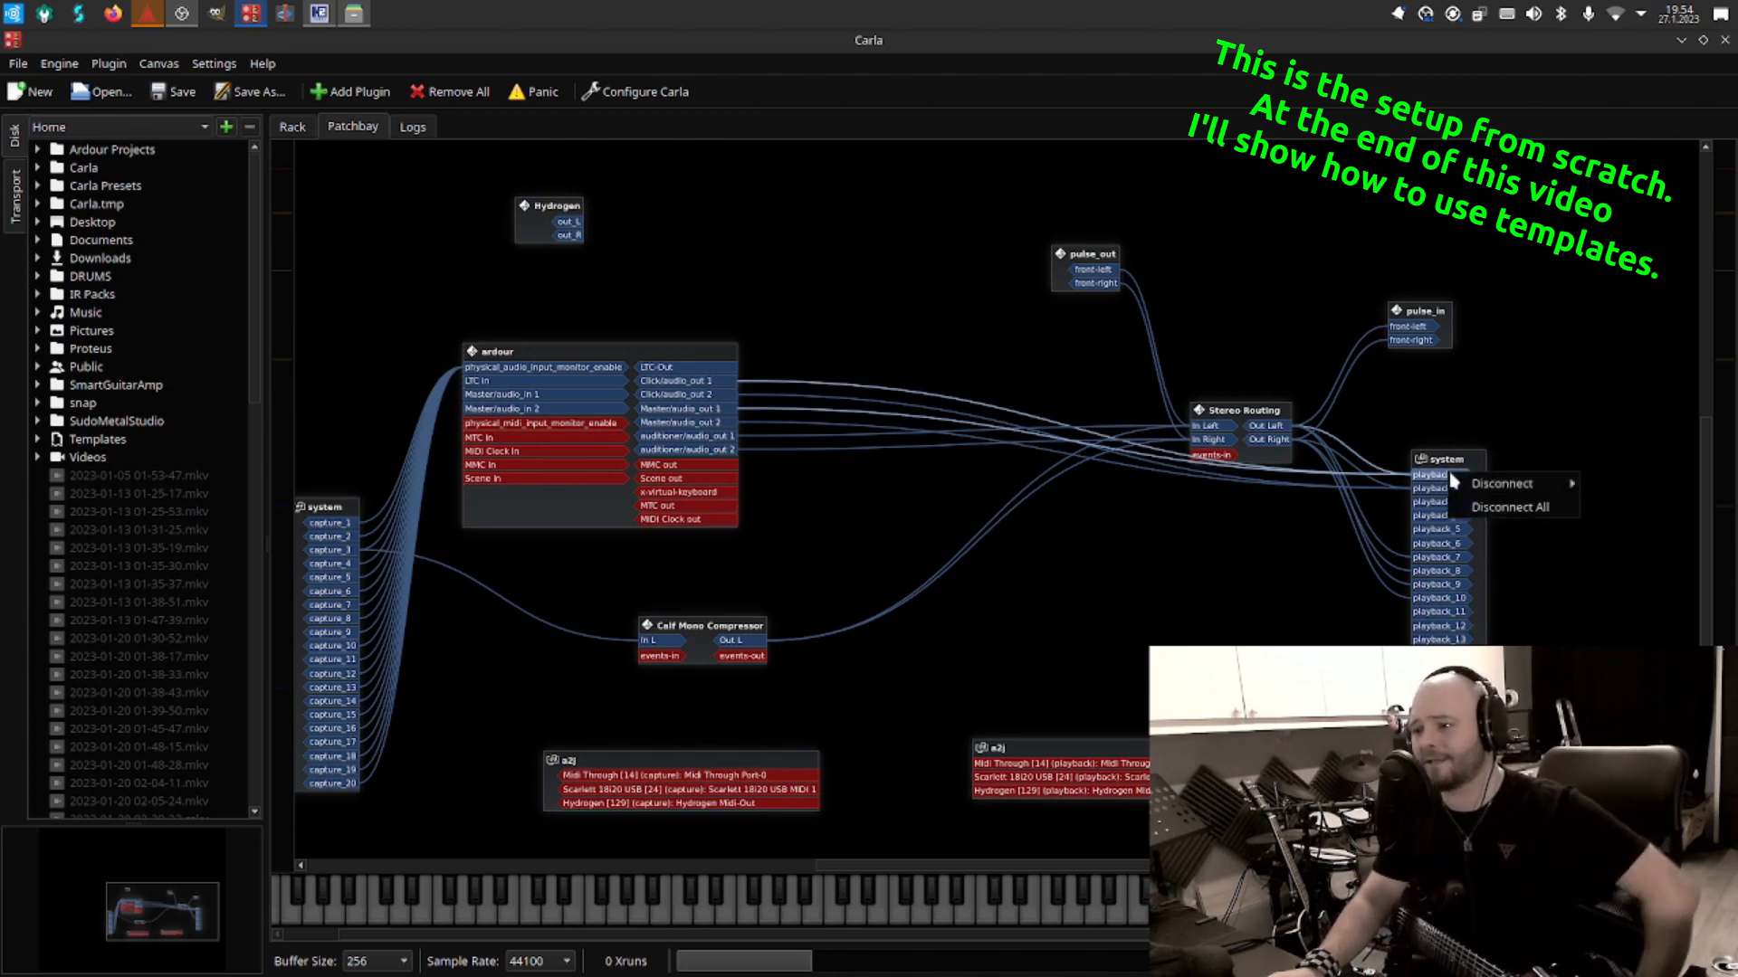
pyautogui.moveTo(1459, 489)
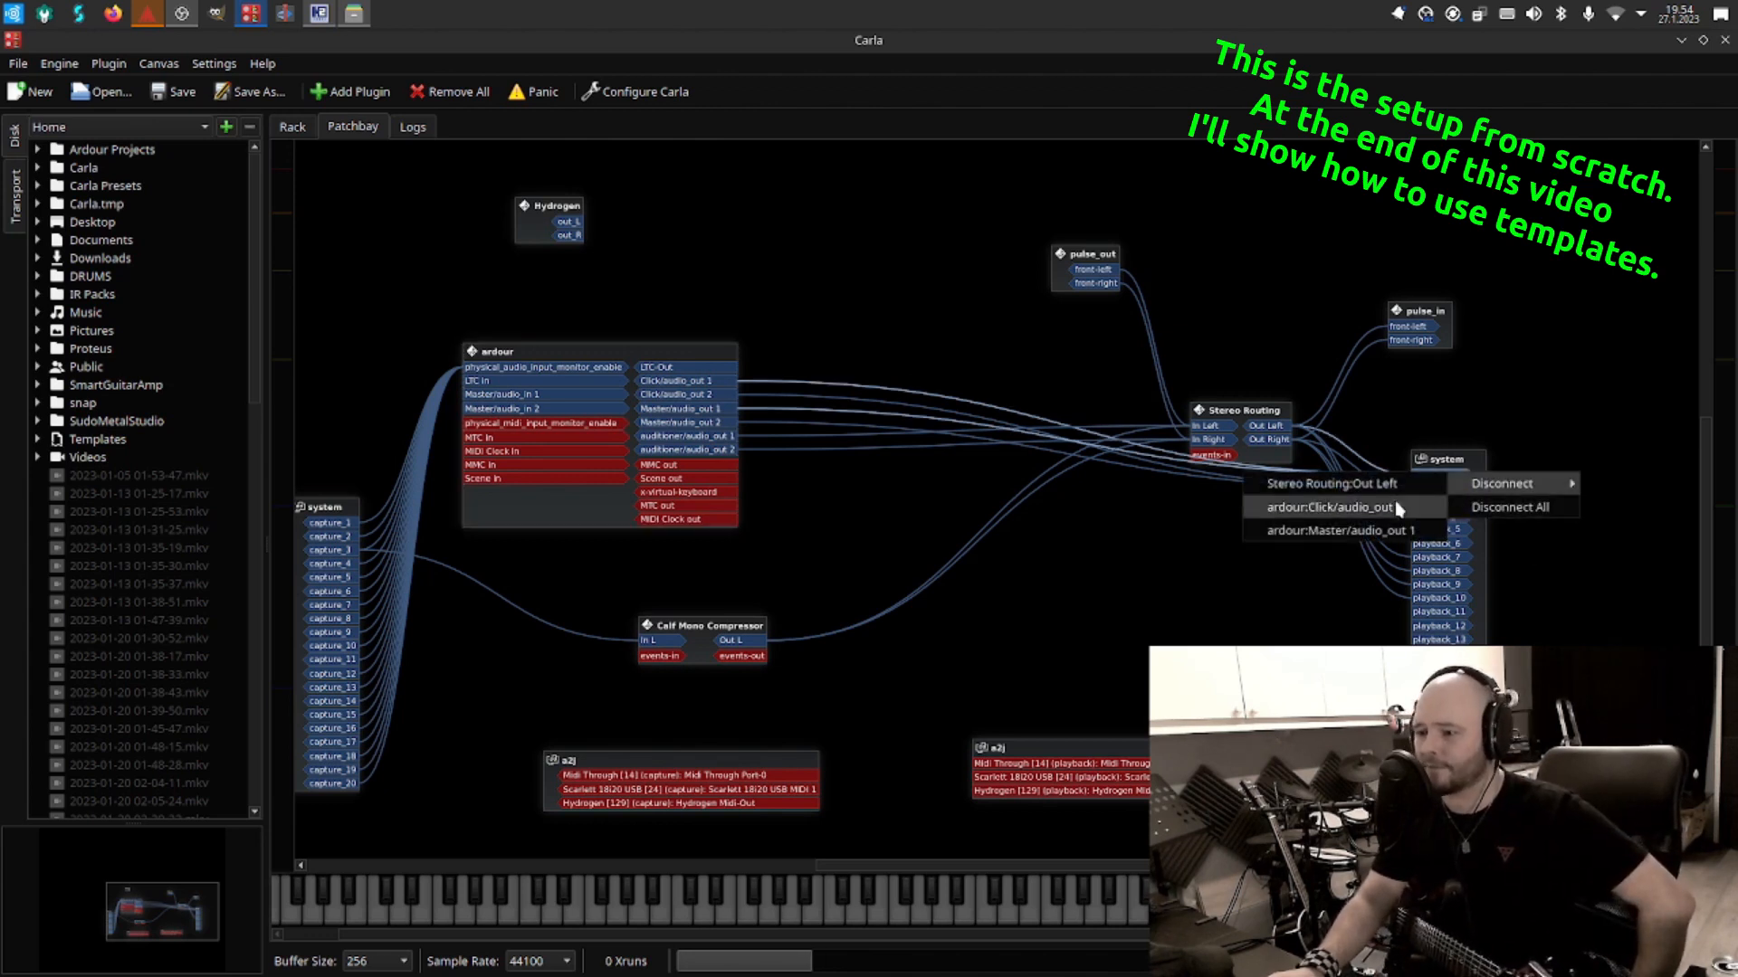
pyautogui.click(1327, 536)
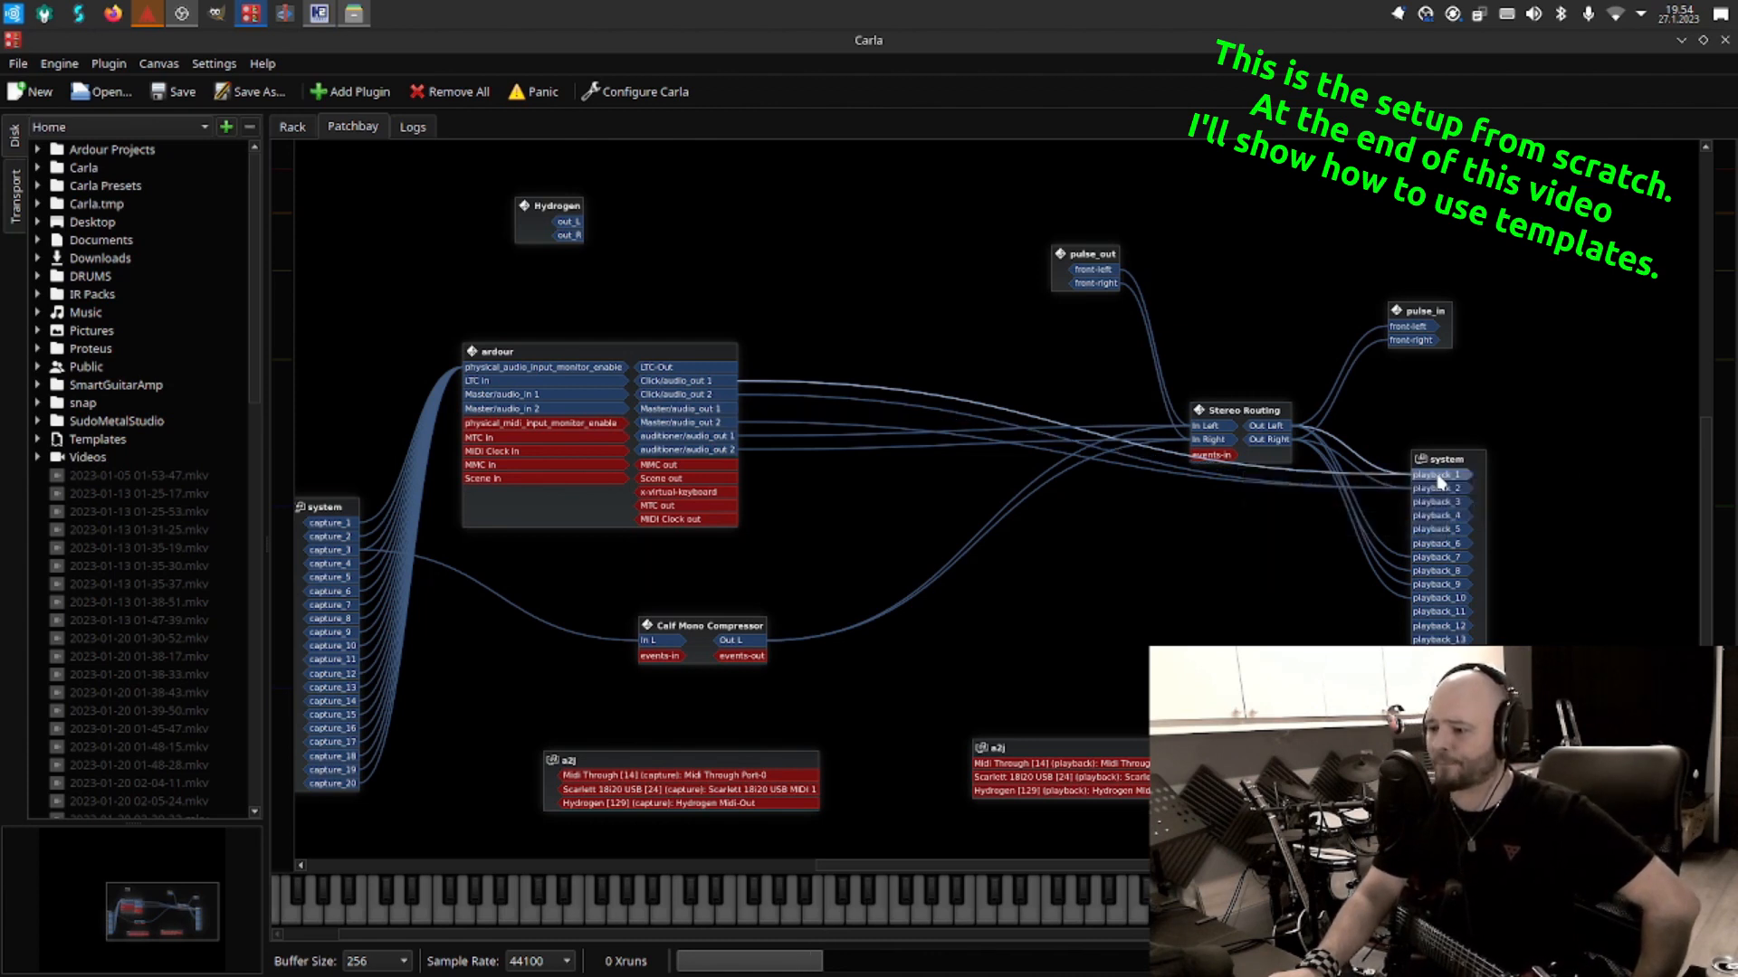
pyautogui.rightClick(1440, 482)
pyautogui.moveTo(1448, 487)
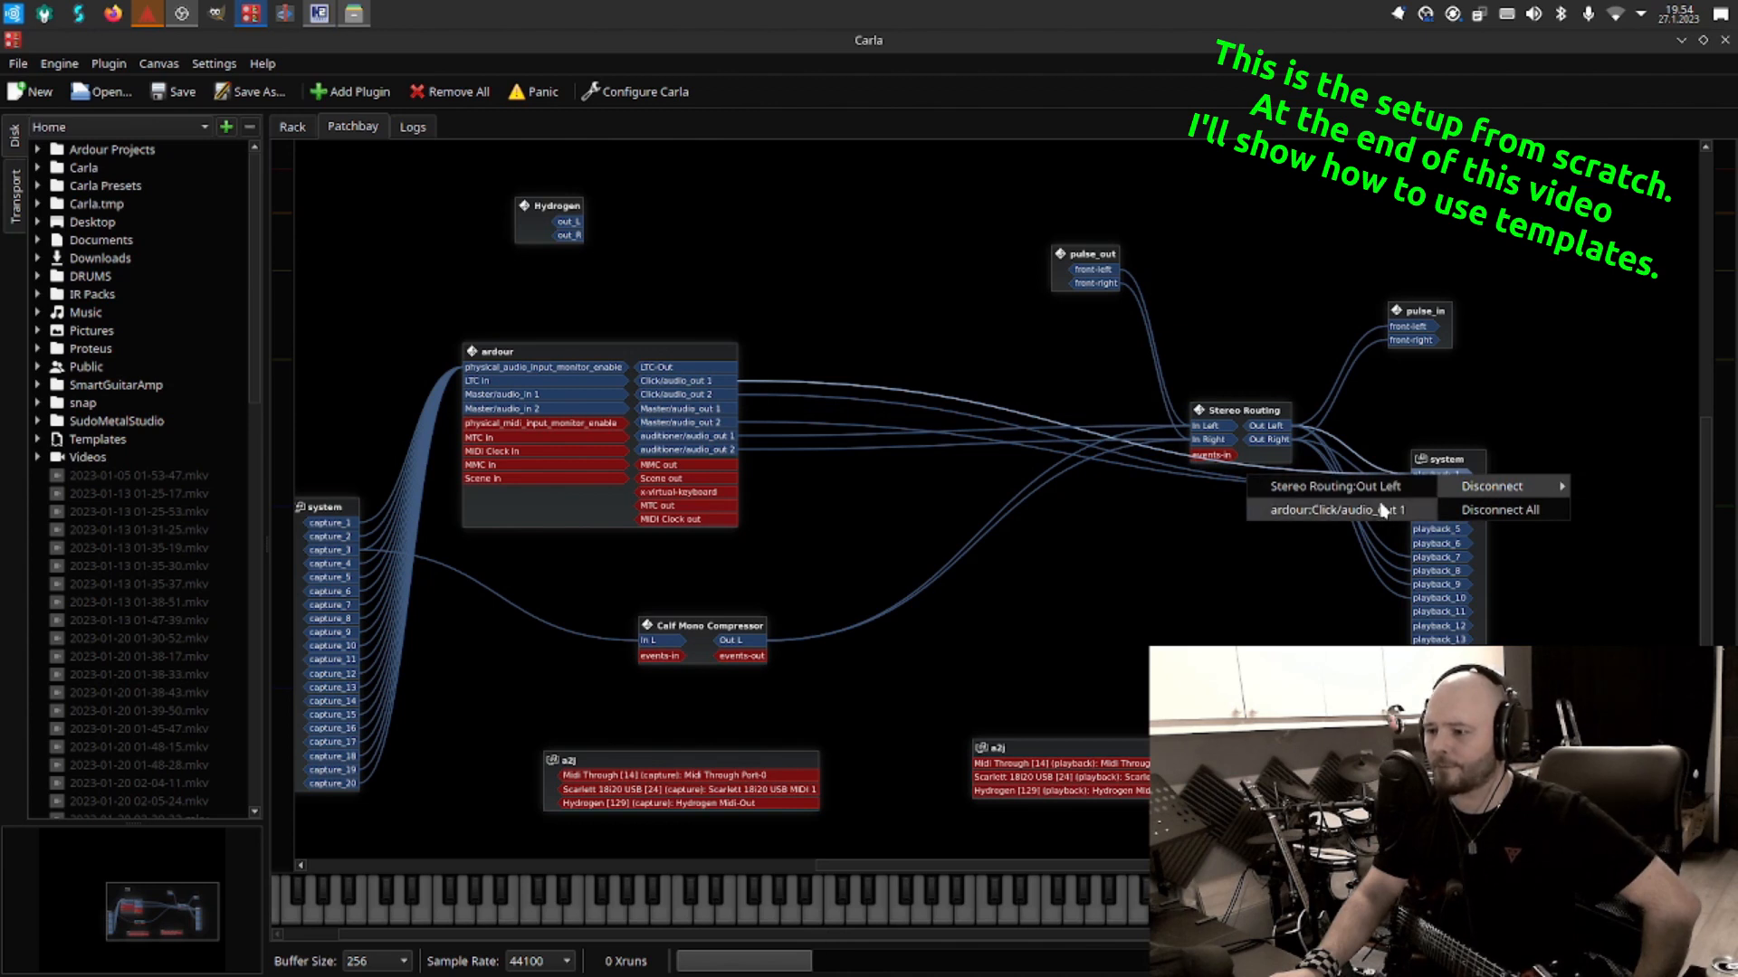
pyautogui.click(1382, 512)
# Disconnect ardour's Click/audio_out 2 and Master/audio_out 2 from system playback_2.
pyautogui.rightClick(1418, 493)
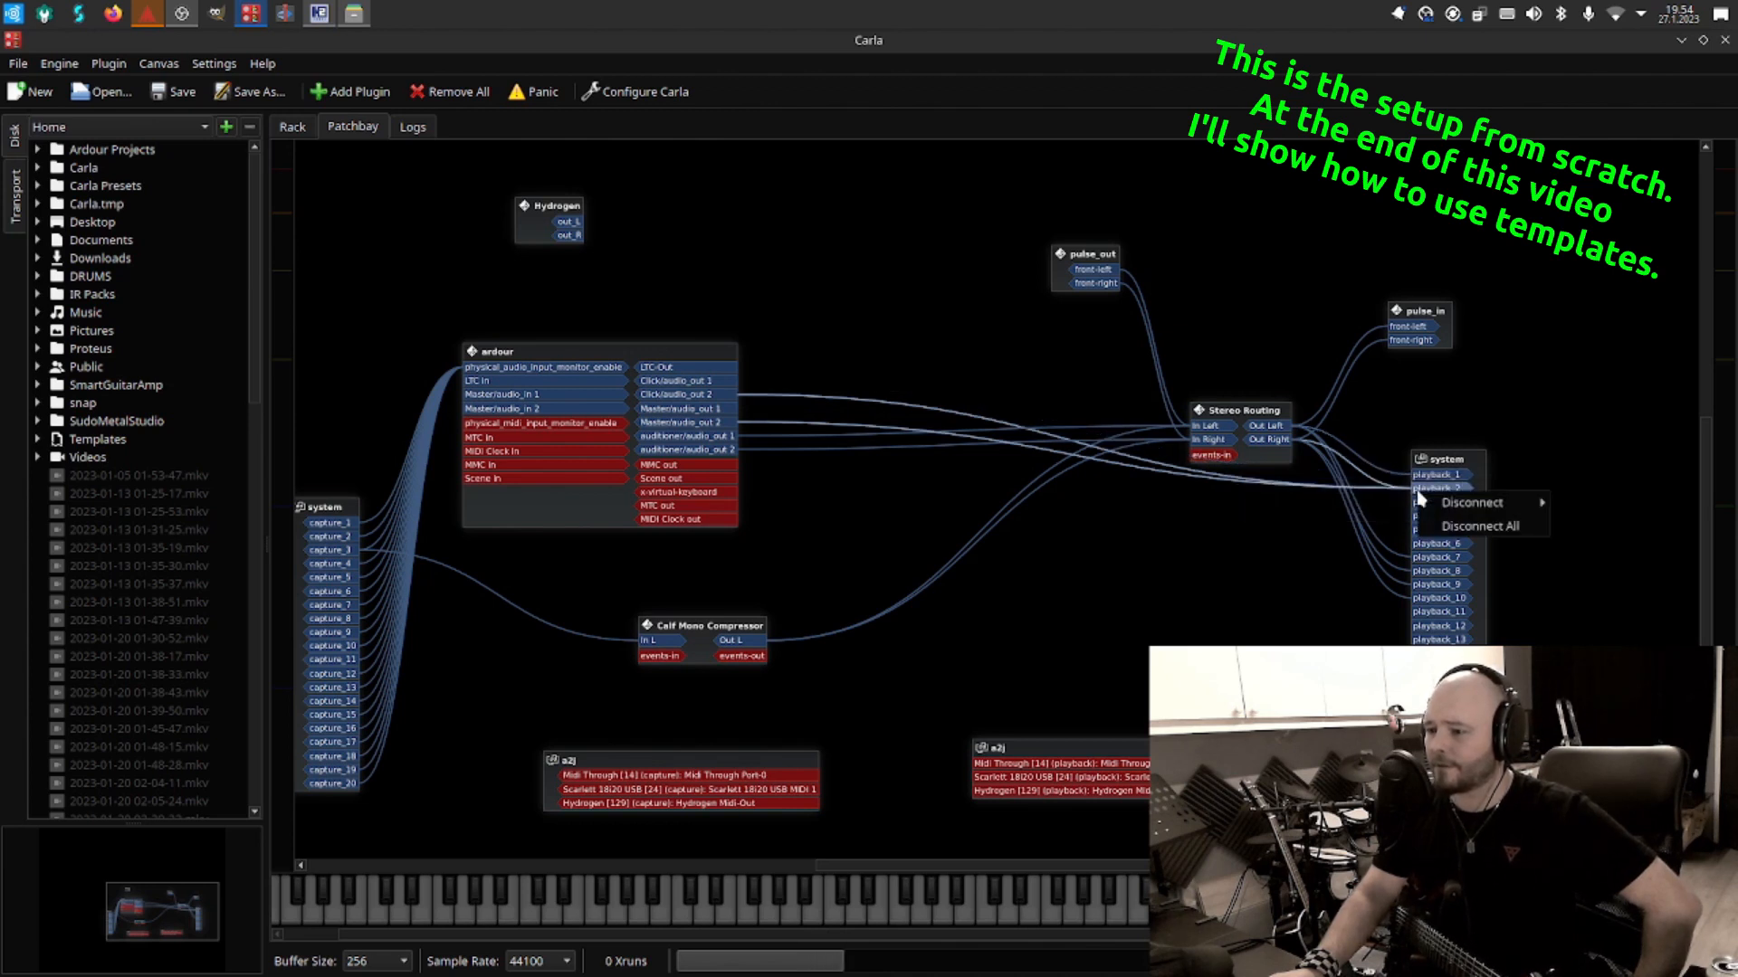
pyautogui.moveTo(1459, 508)
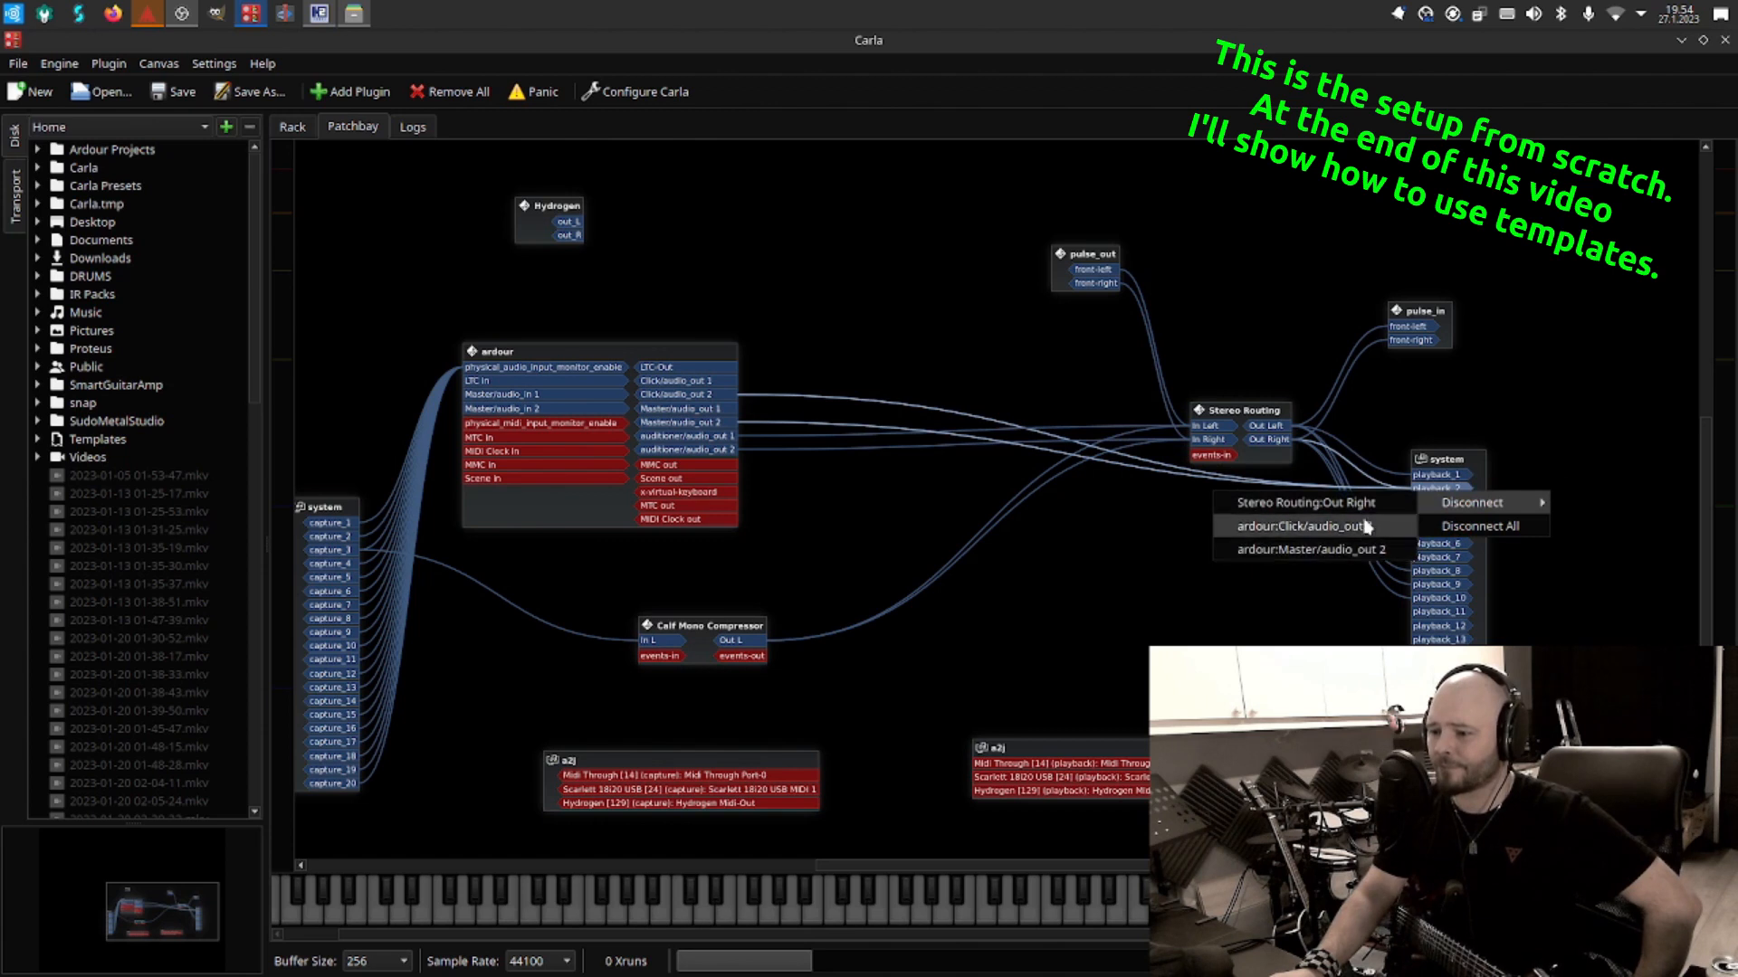
pyautogui.click(1368, 529)
pyautogui.rightClick(1449, 486)
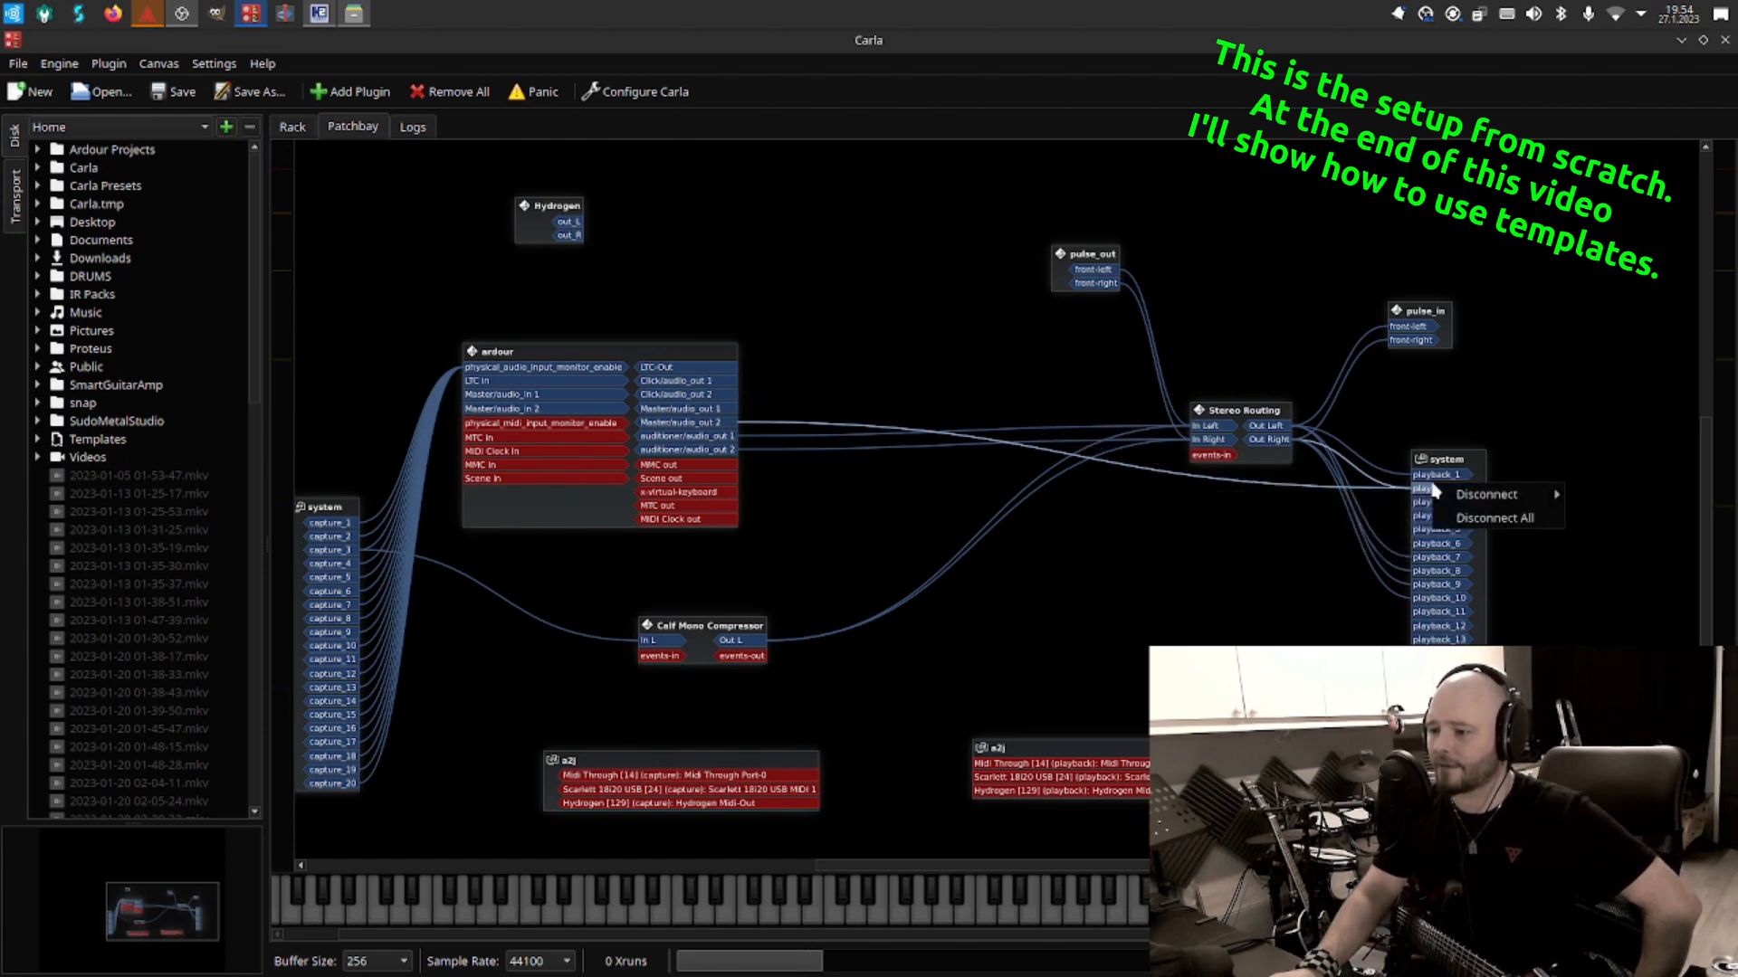
pyautogui.moveTo(1453, 502)
pyautogui.click(1330, 520)
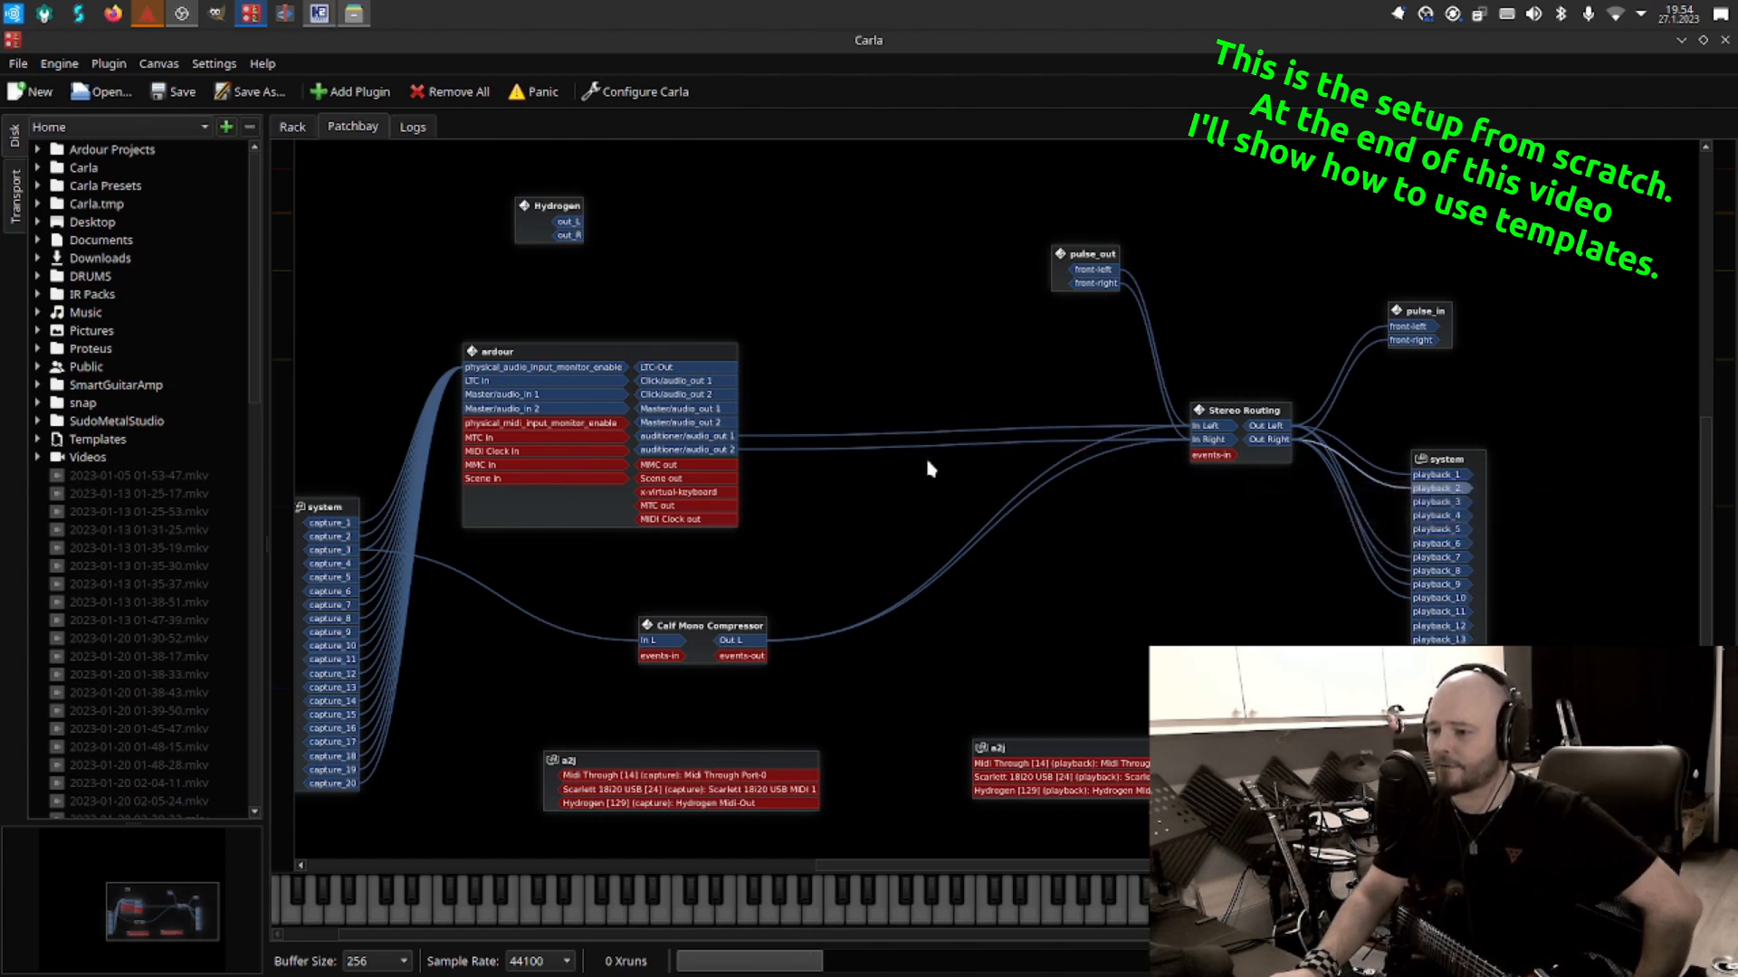
# Connect ardour's Click and Master outputs 1 and 2 to Stereo Routing In Left and In Right, and move the ardour block closer to it.
pyautogui.moveTo(702, 381); pyautogui.dragTo(1210, 418)
pyautogui.moveTo(720, 381); pyautogui.dragTo(1208, 426)
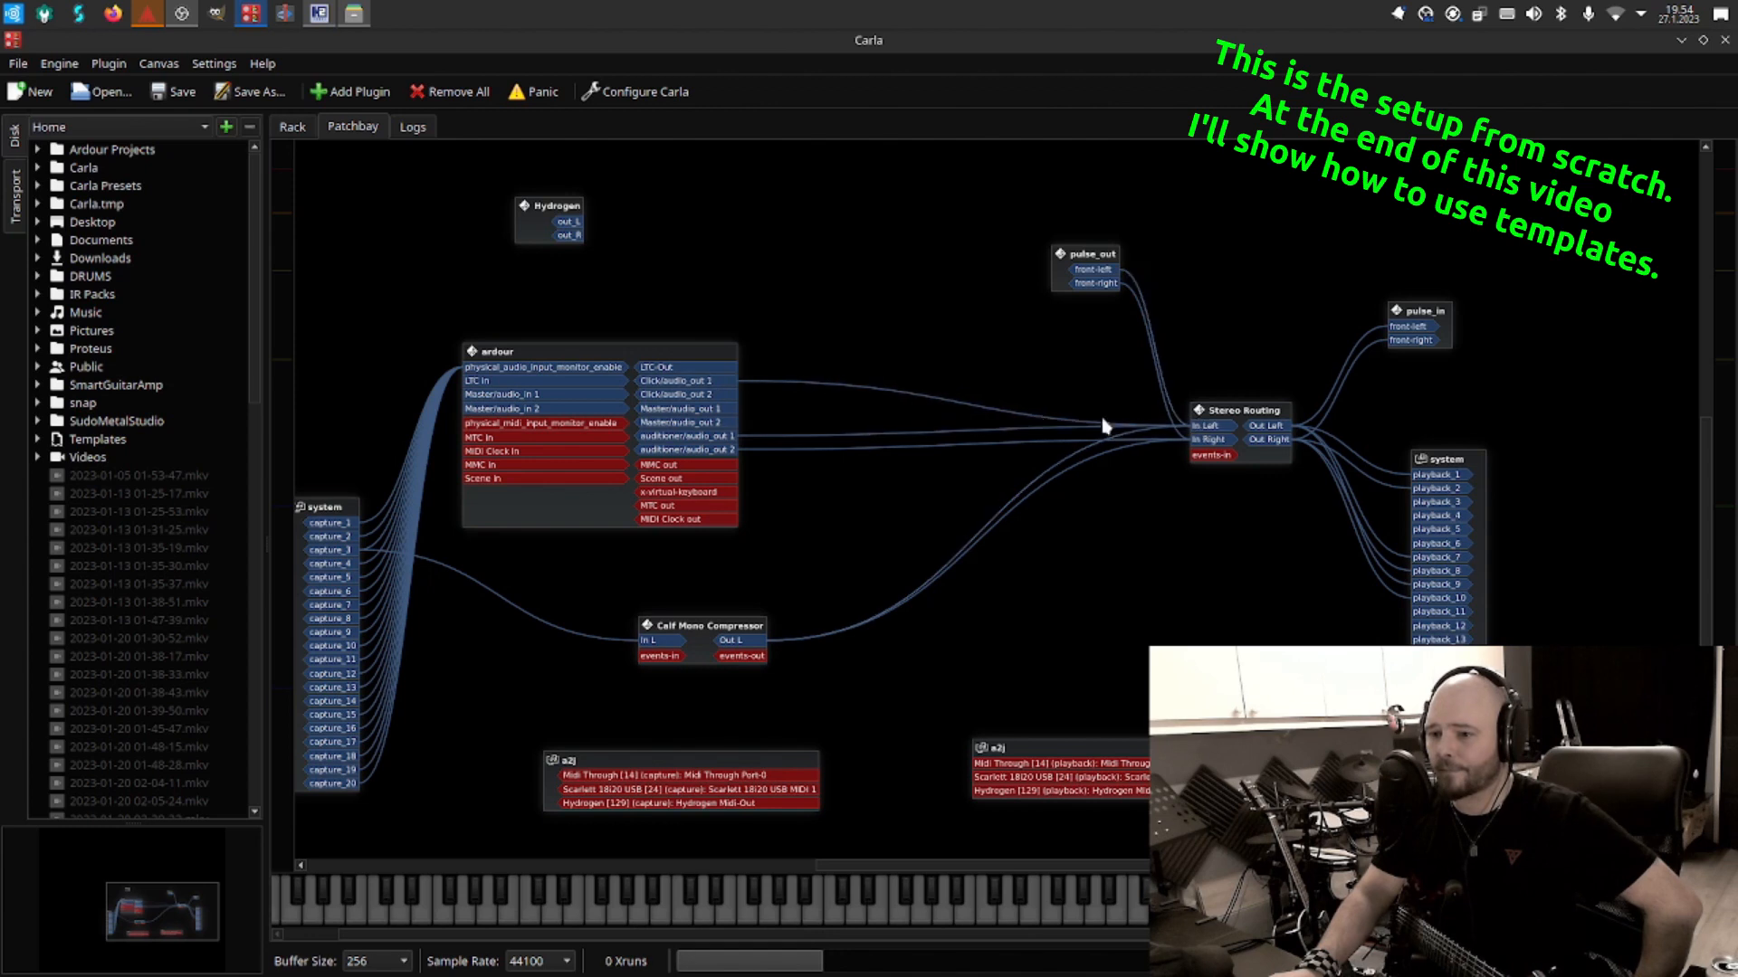
pyautogui.moveTo(735, 395); pyautogui.dragTo(1207, 439)
pyautogui.moveTo(729, 409); pyautogui.dragTo(1208, 429)
pyautogui.moveTo(722, 422); pyautogui.dragTo(1208, 440)
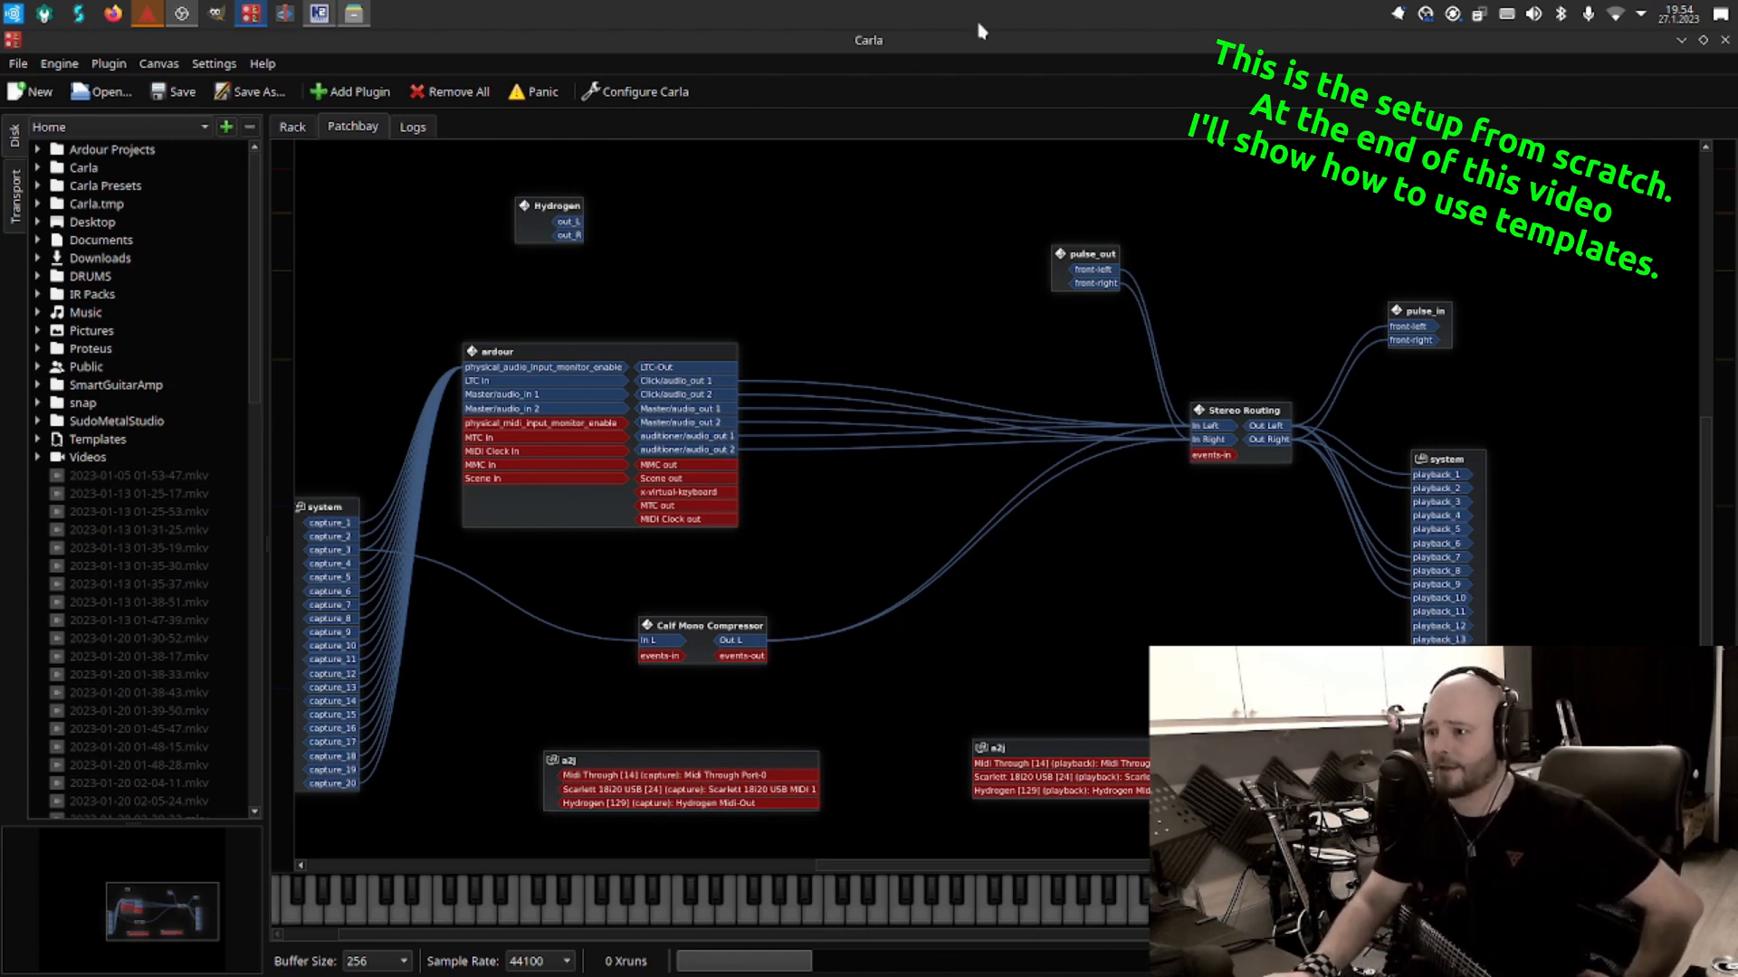
pyautogui.moveTo(548, 352); pyautogui.dragTo(828, 382)
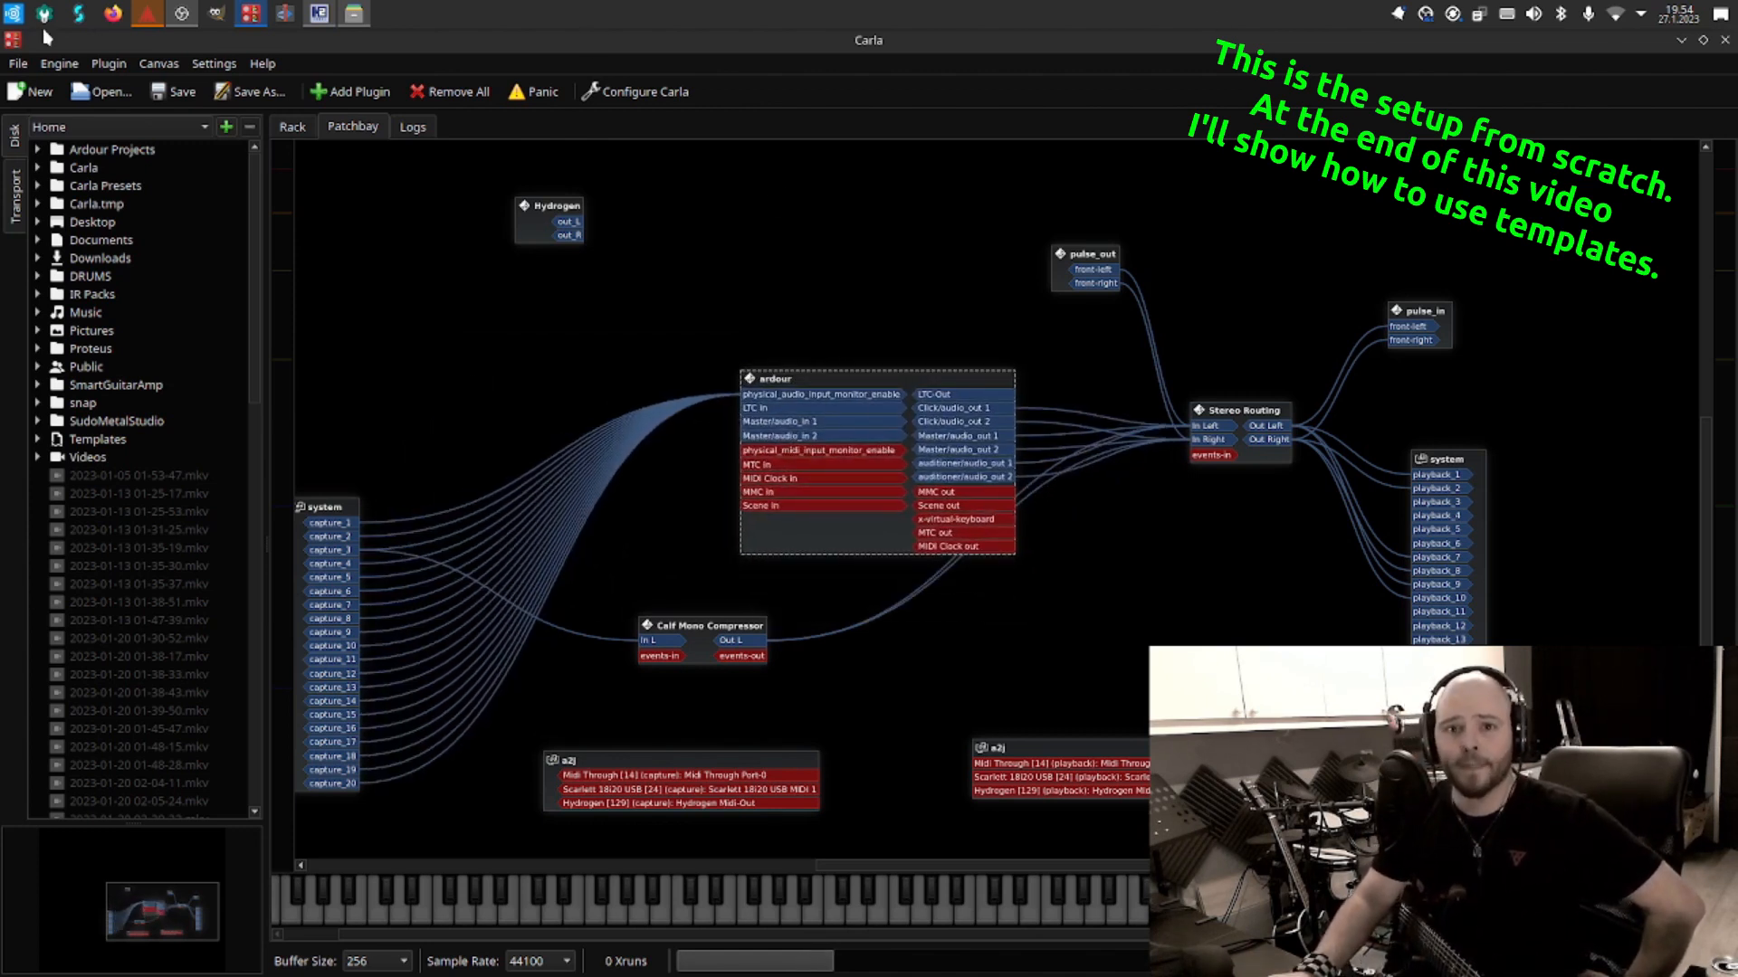
# Switch to Ardour and set up a MIDI track named Drums Midi for adding to the session.
pyautogui.click(148, 14)
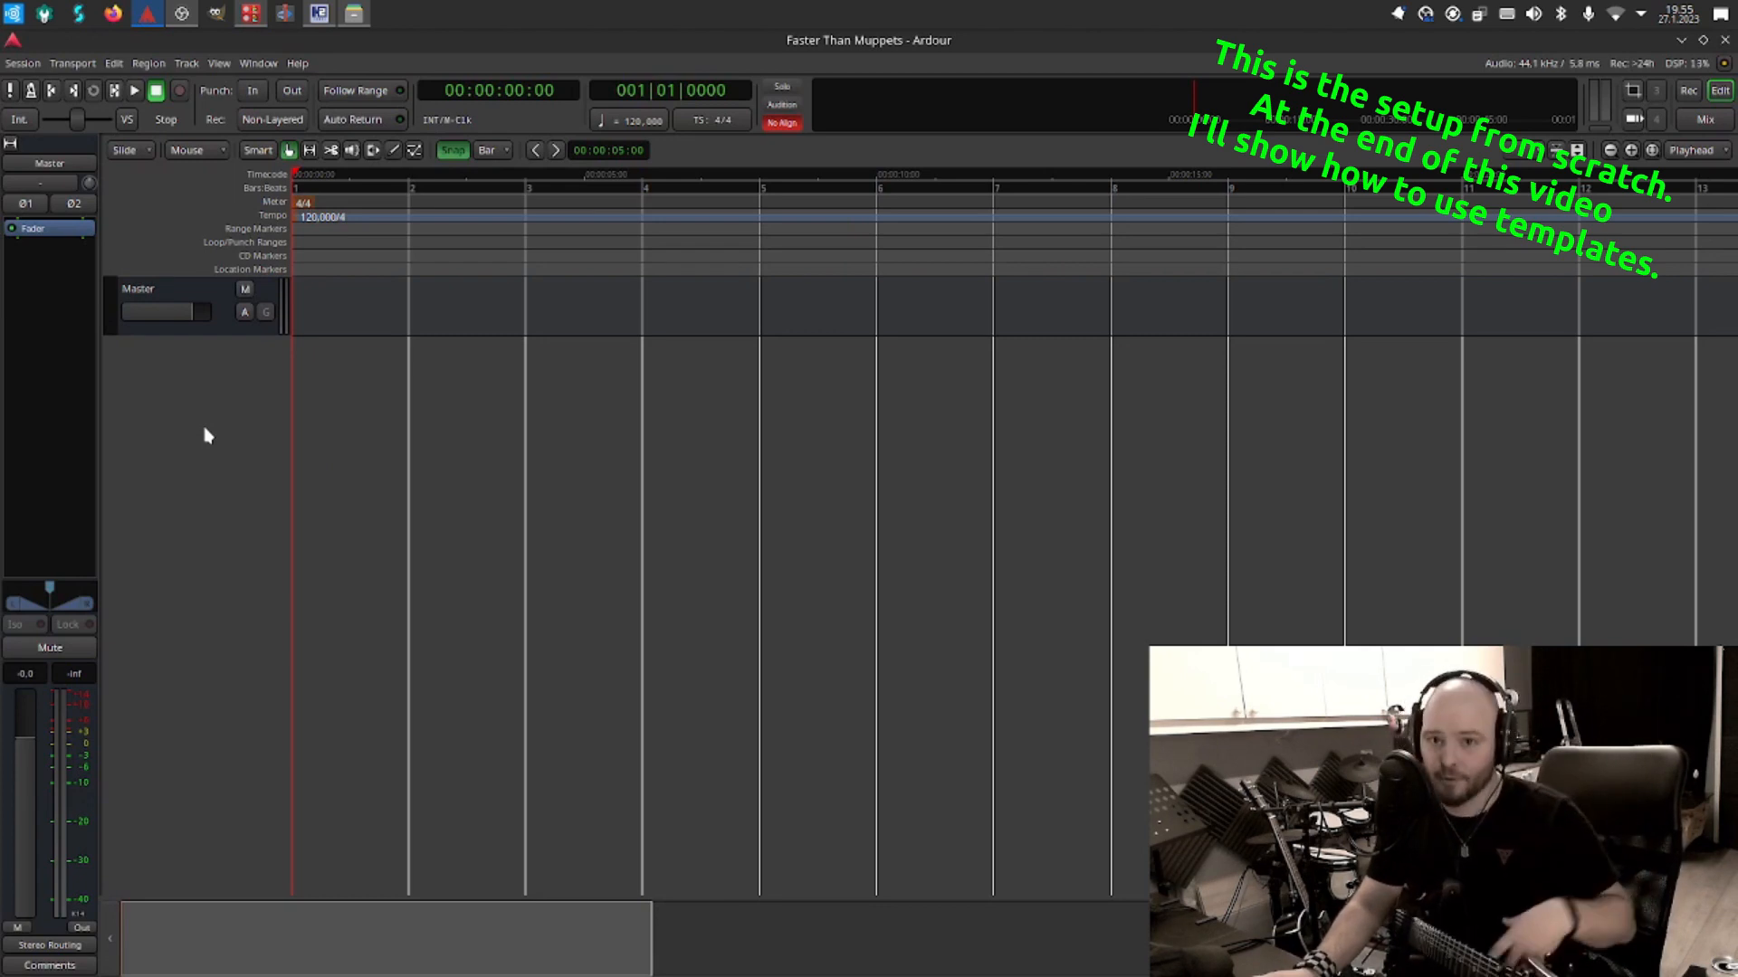
pyautogui.click(209, 327)
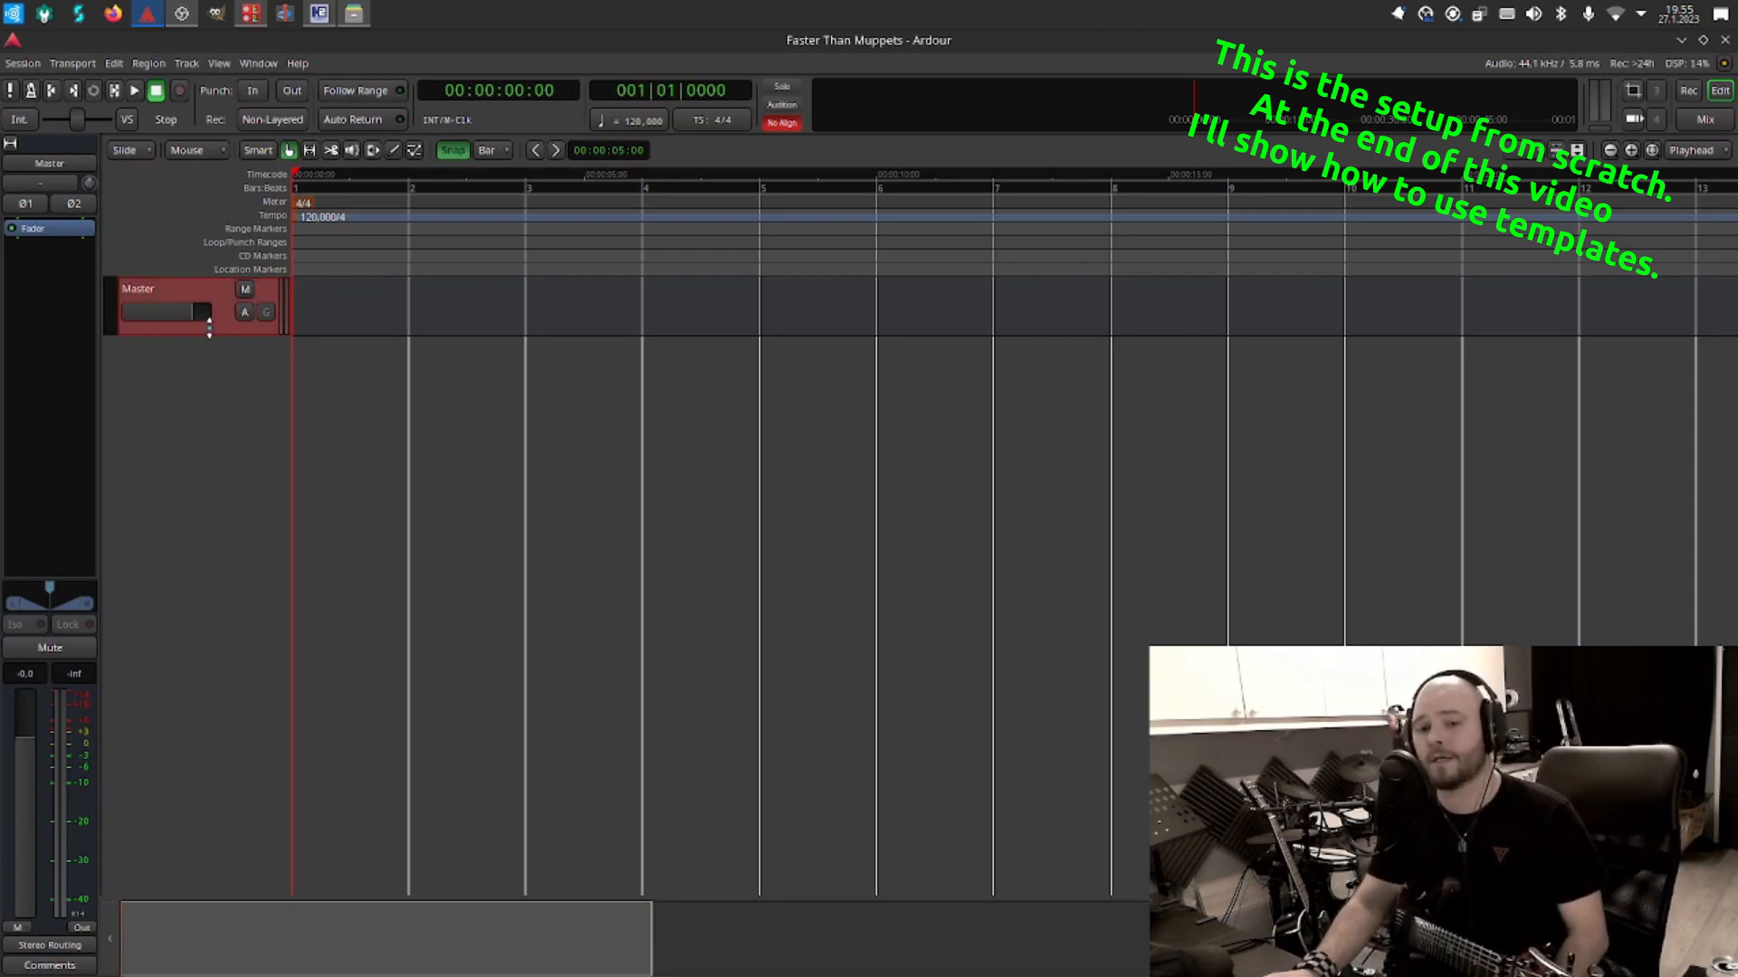
pyautogui.doubleClick(187, 378)
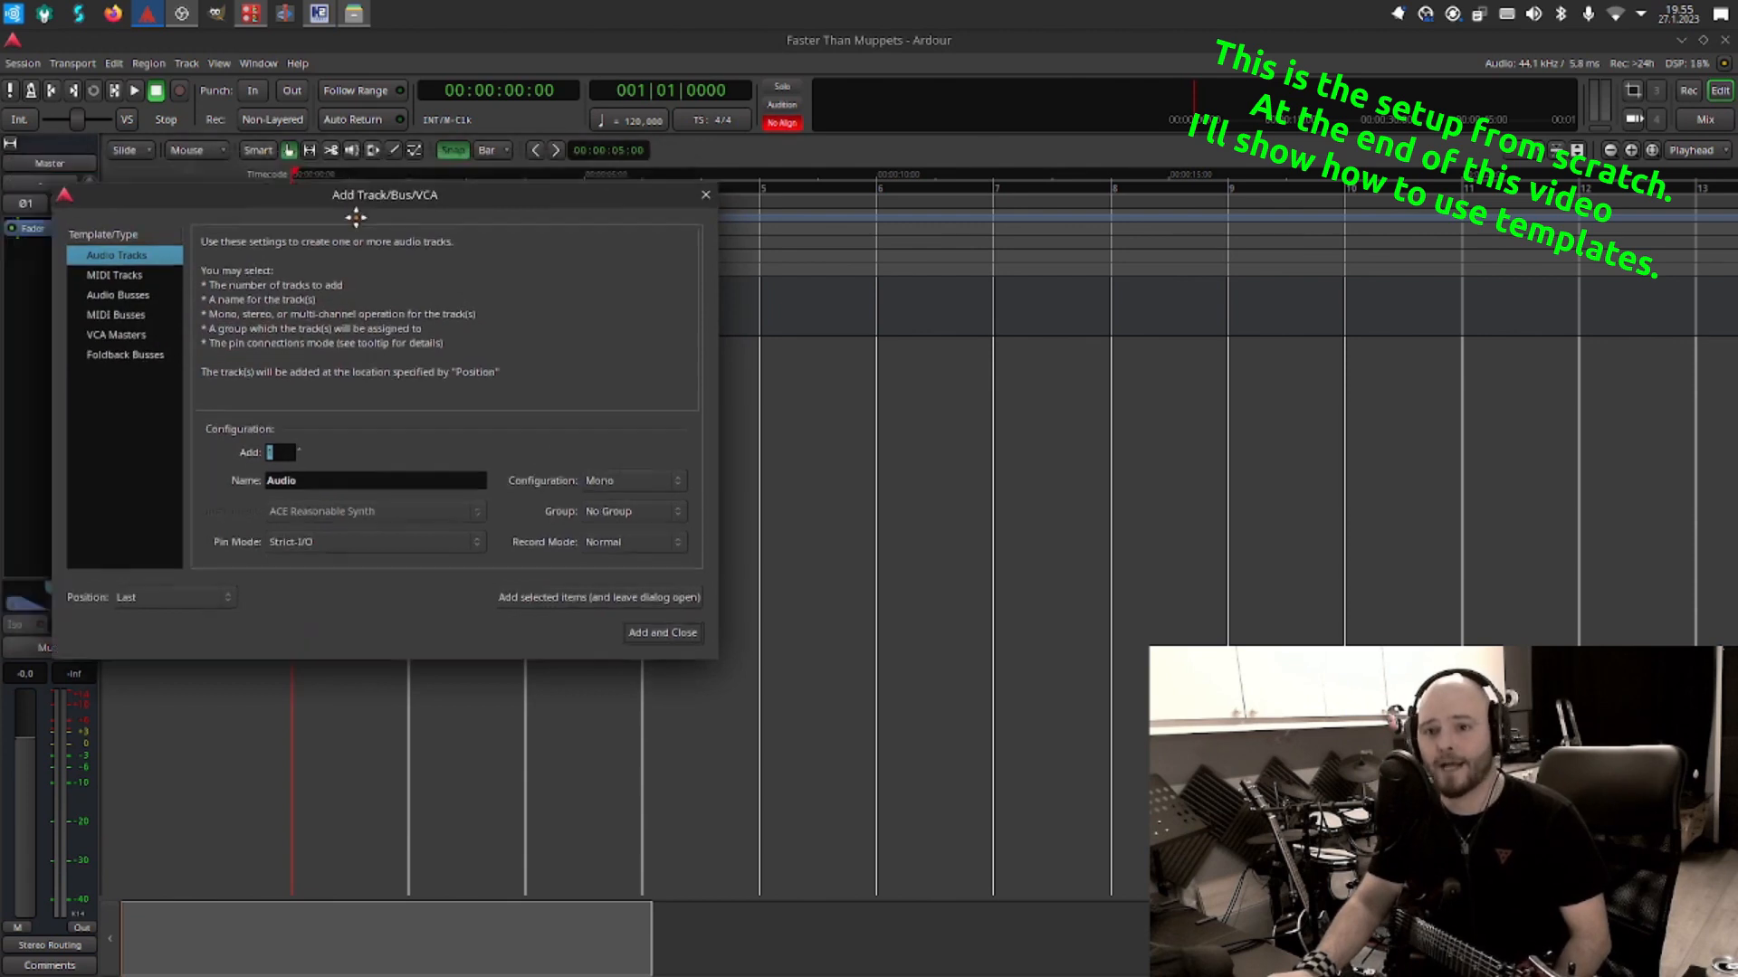
pyautogui.click(217, 303)
pyautogui.tripleClick(488, 510)
pyautogui.write('Drums Mi')
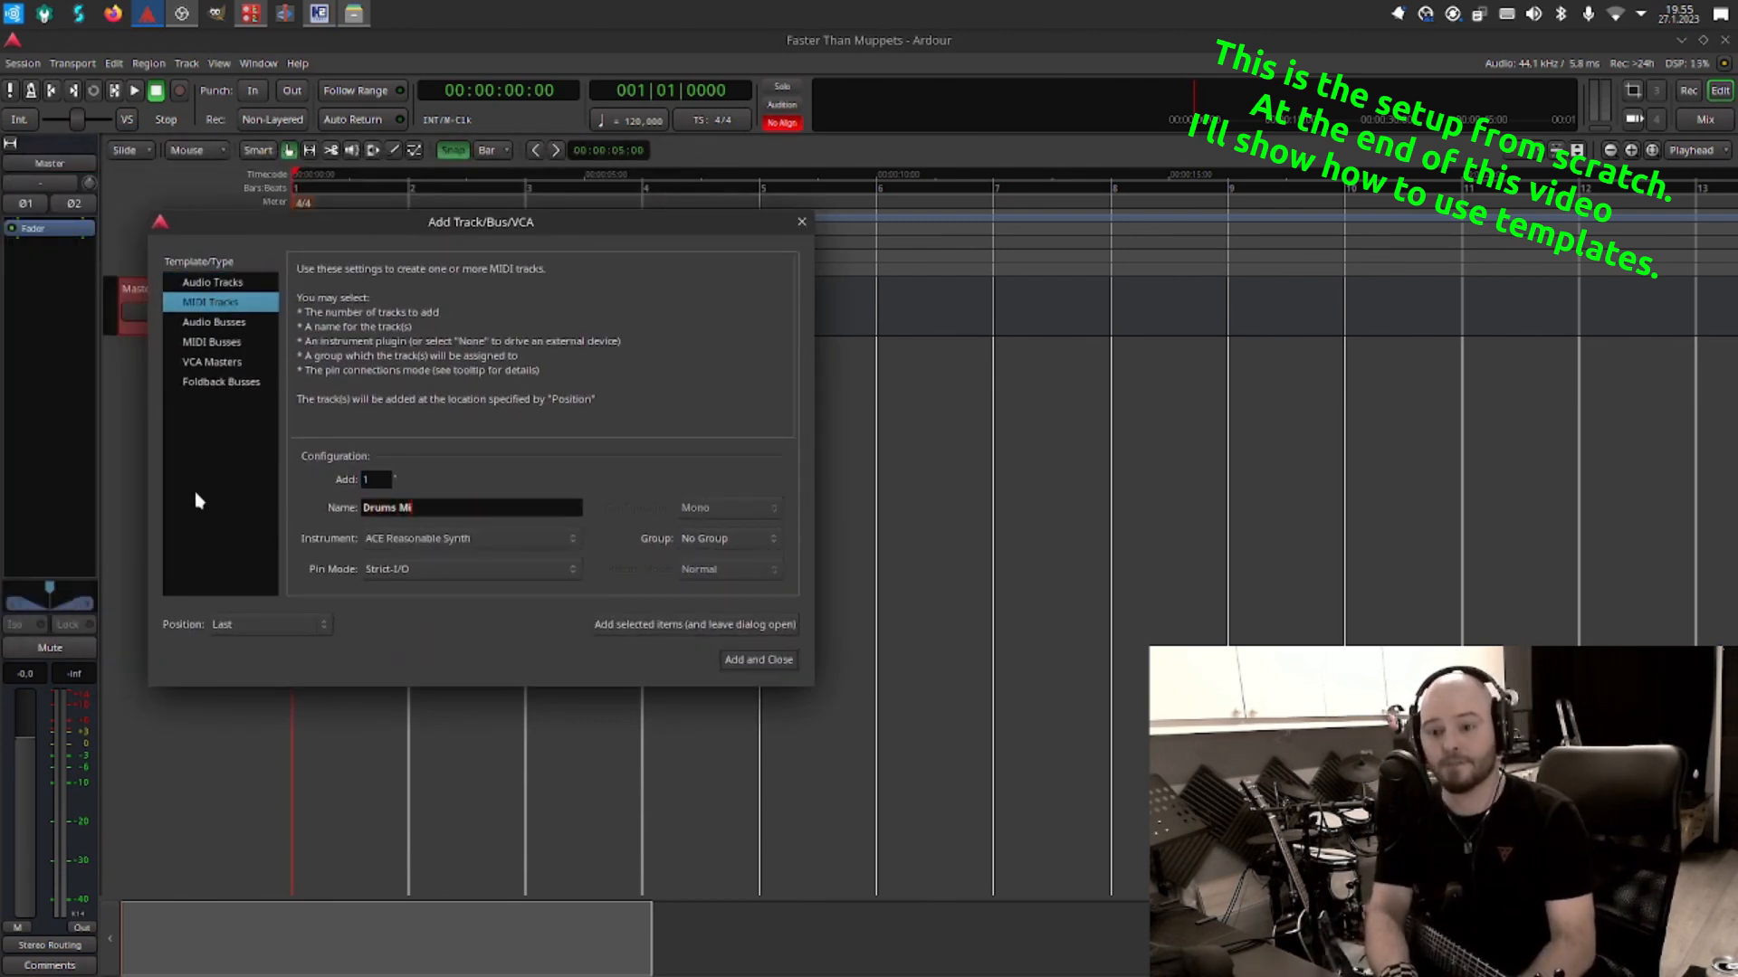
# Add the Drums Midi track to the session in a new group named Drums that shares only Colour.
pyautogui.click(735, 541)
pyautogui.click(740, 503)
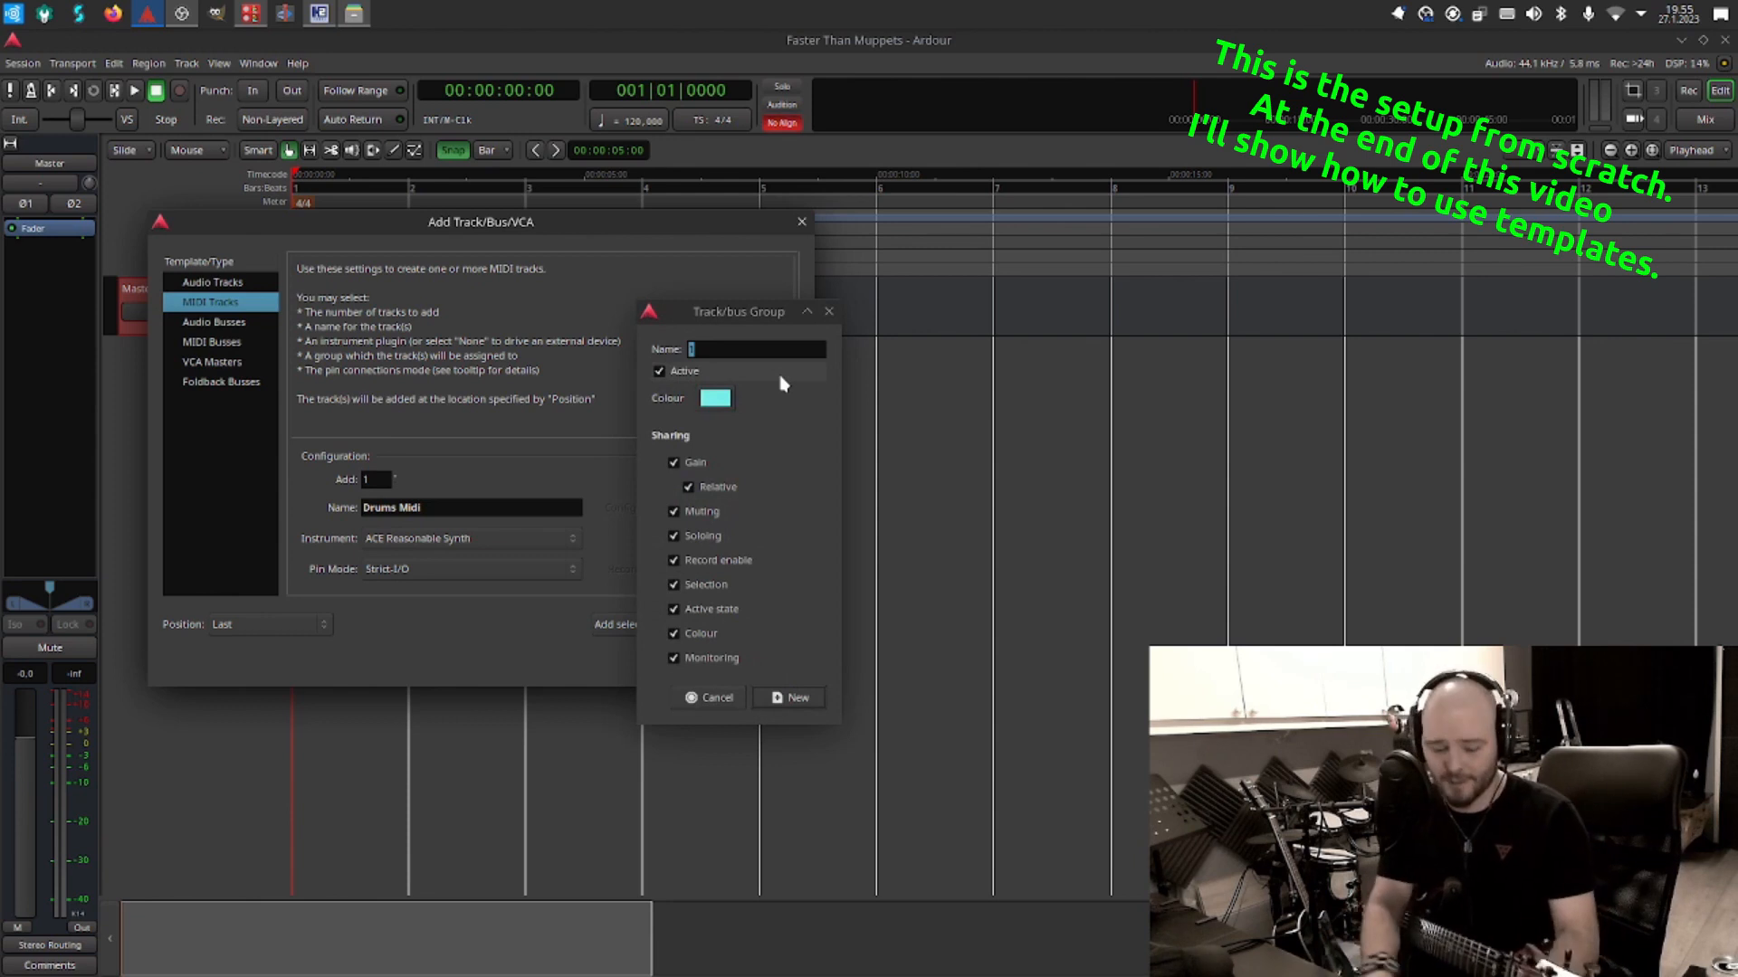
pyautogui.click(777, 352)
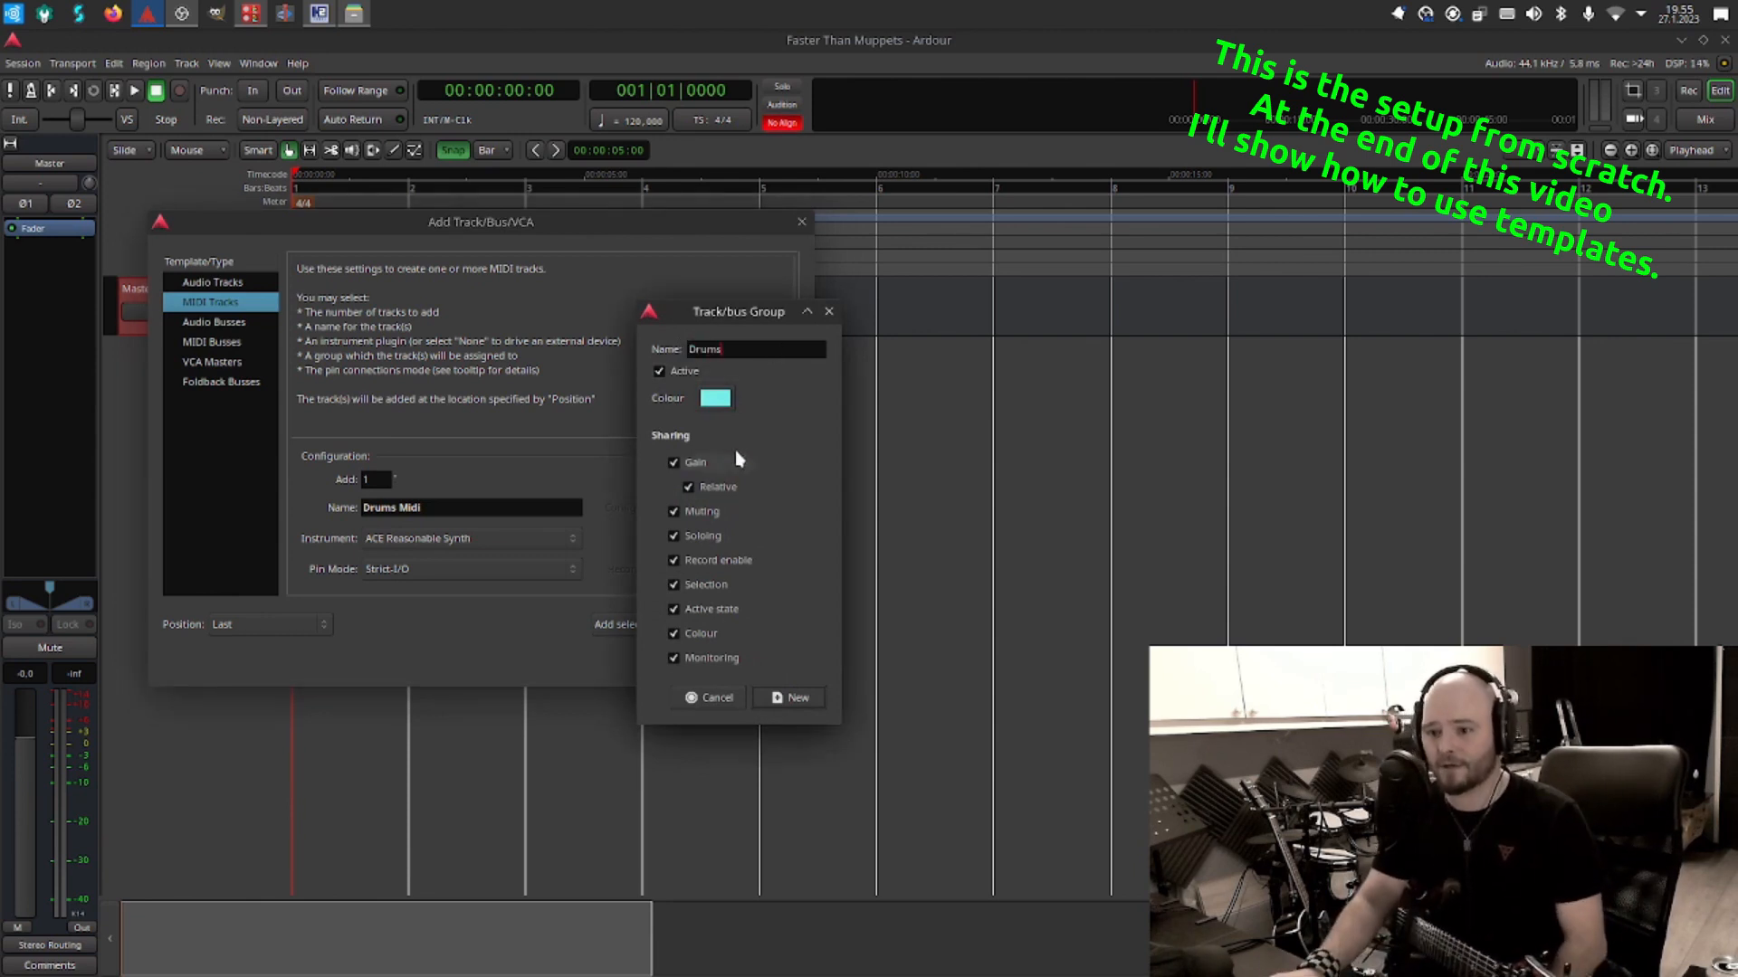
pyautogui.click(686, 462)
pyautogui.click(680, 511)
pyautogui.click(681, 536)
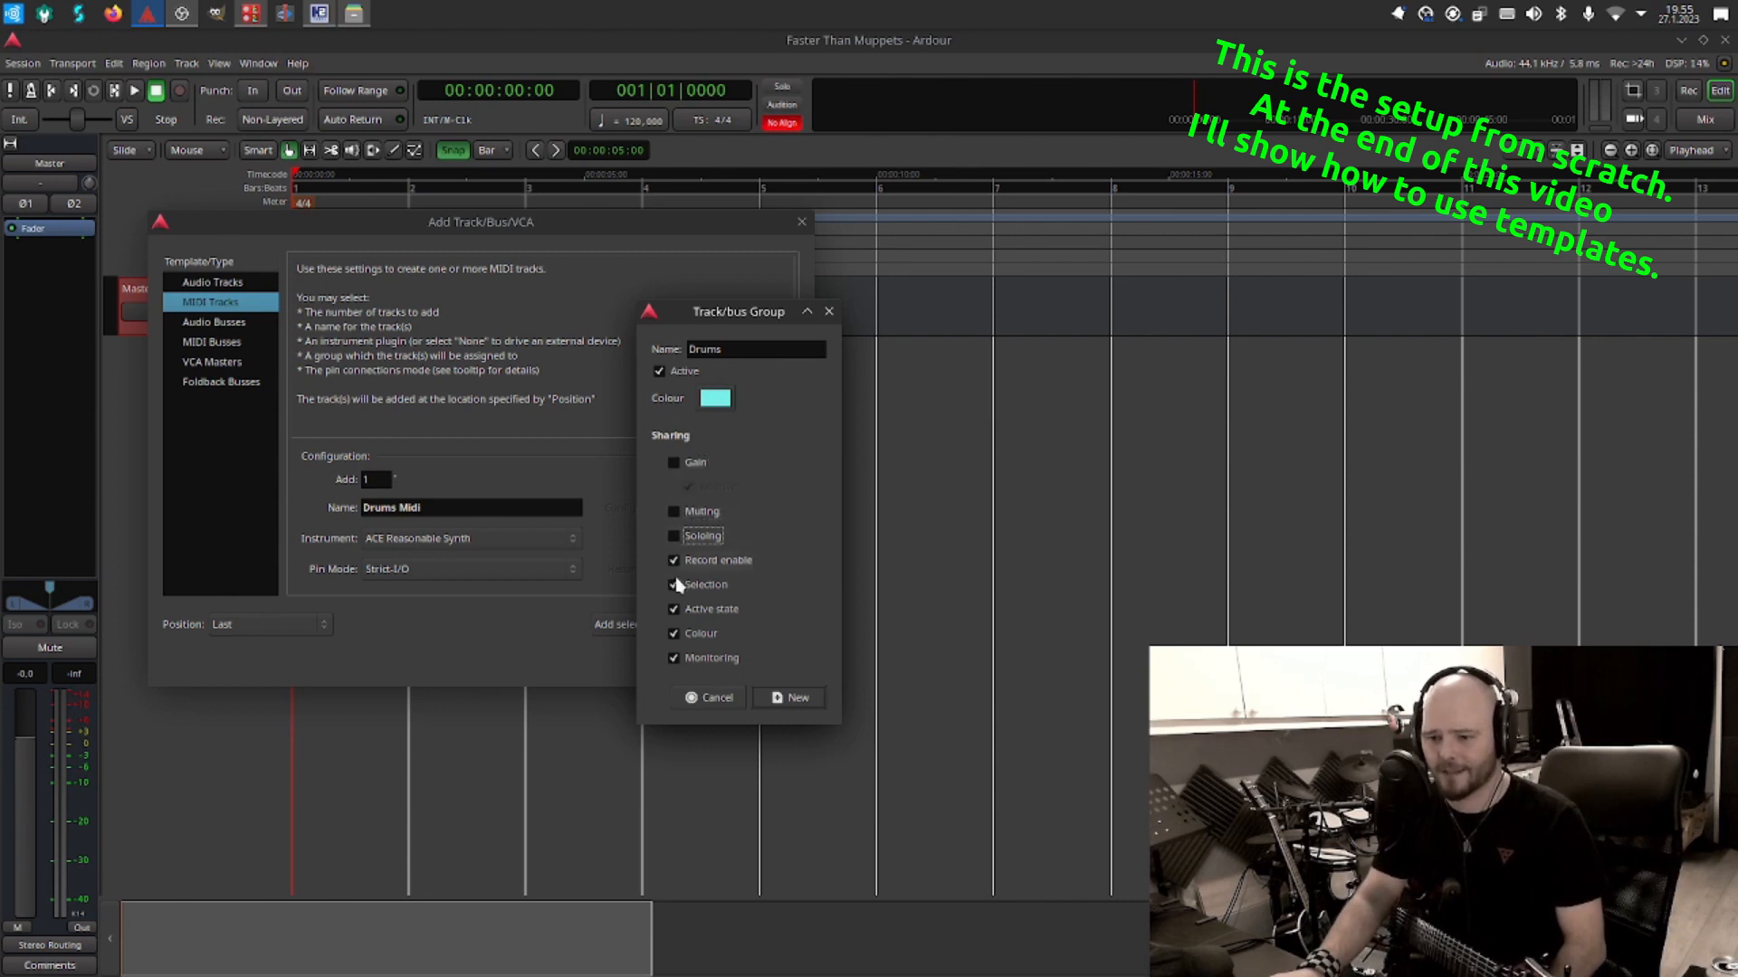
pyautogui.click(689, 561)
pyautogui.click(690, 585)
pyautogui.click(690, 659)
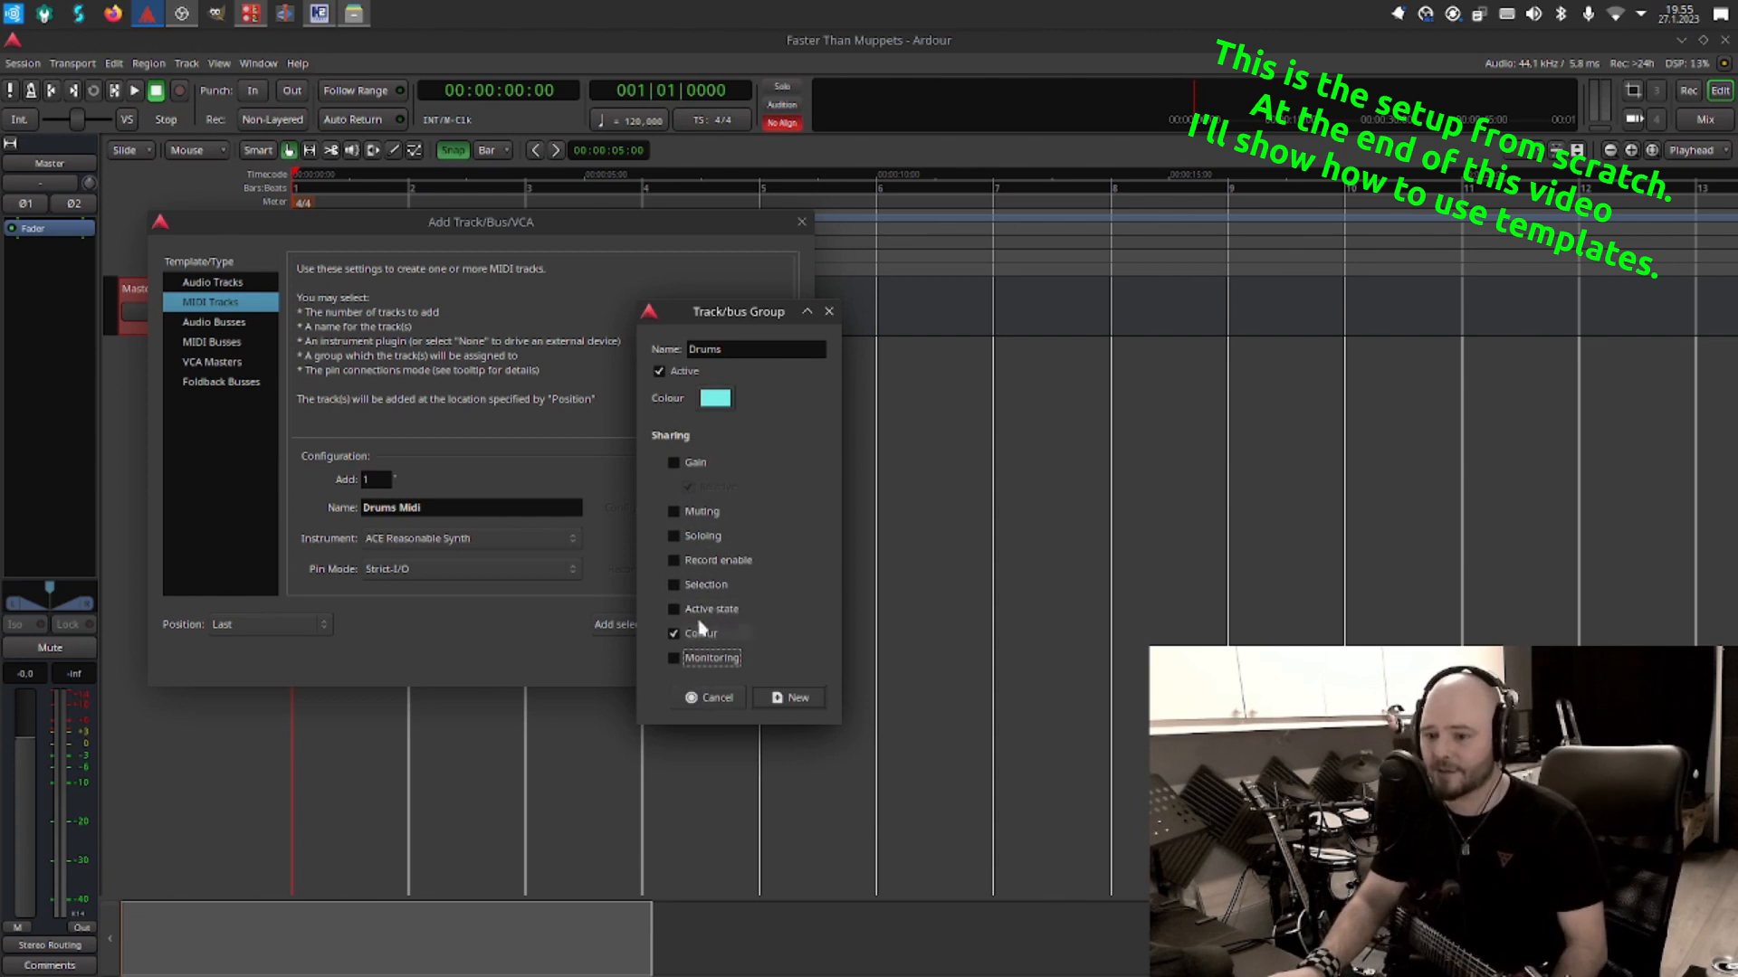
pyautogui.click(807, 702)
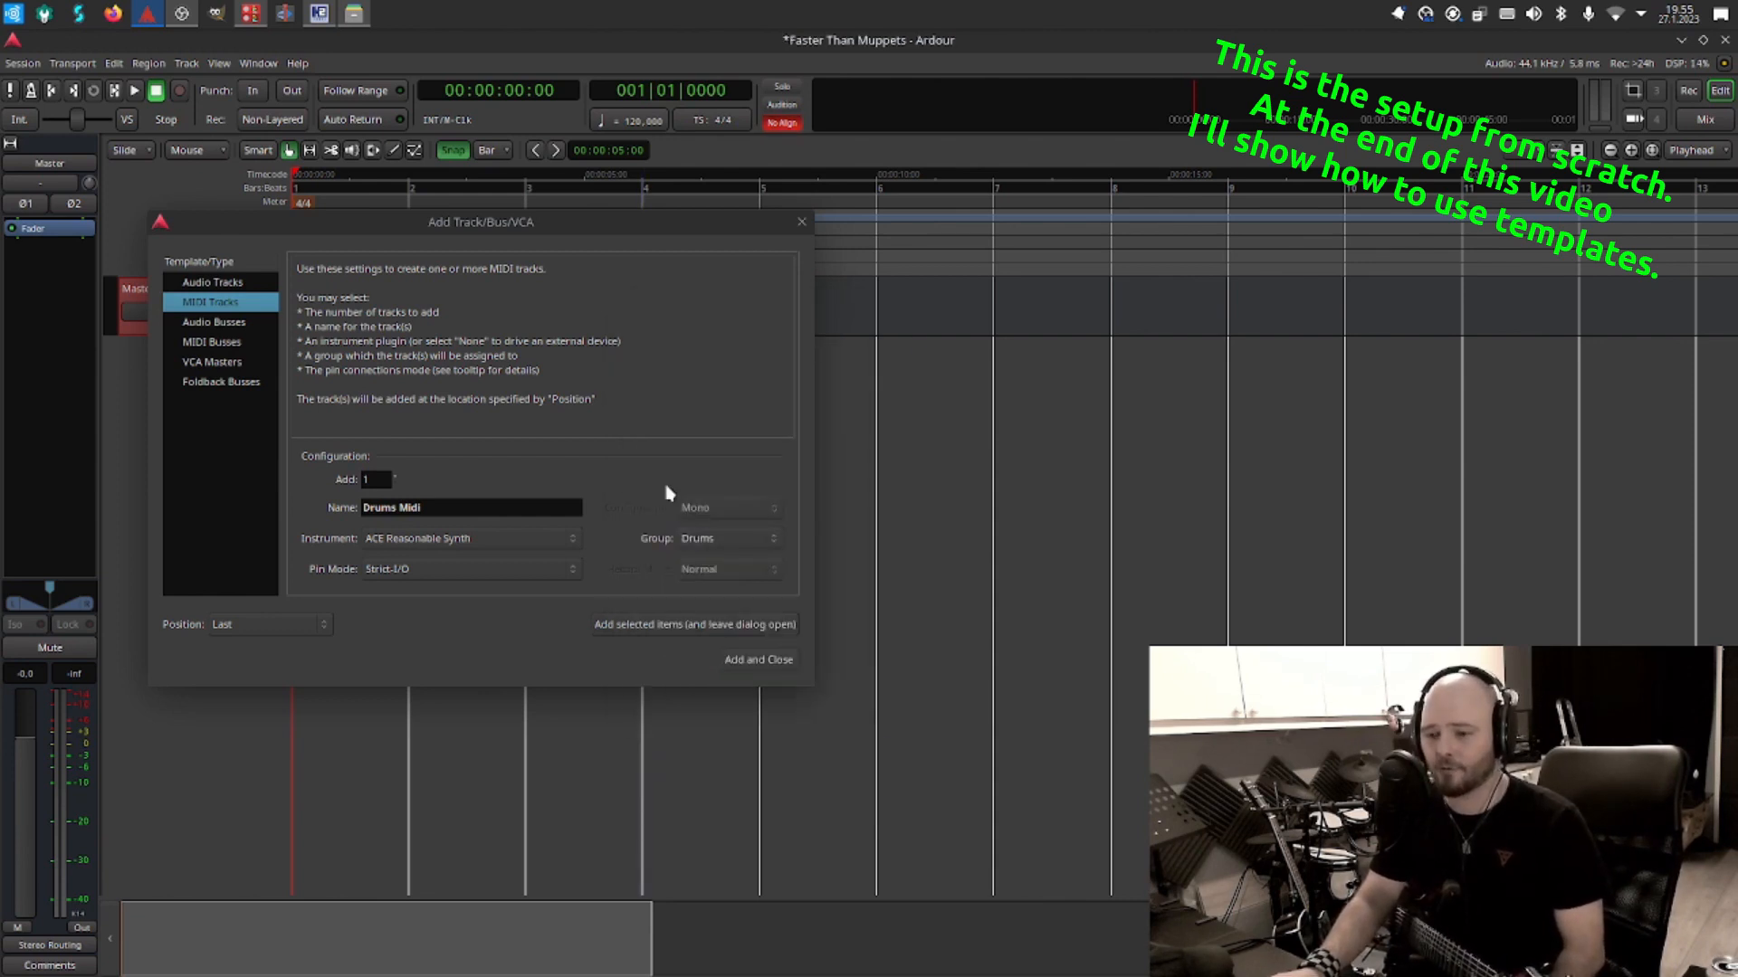
pyautogui.moveTo(446, 501); pyautogui.dragTo(271, 510)
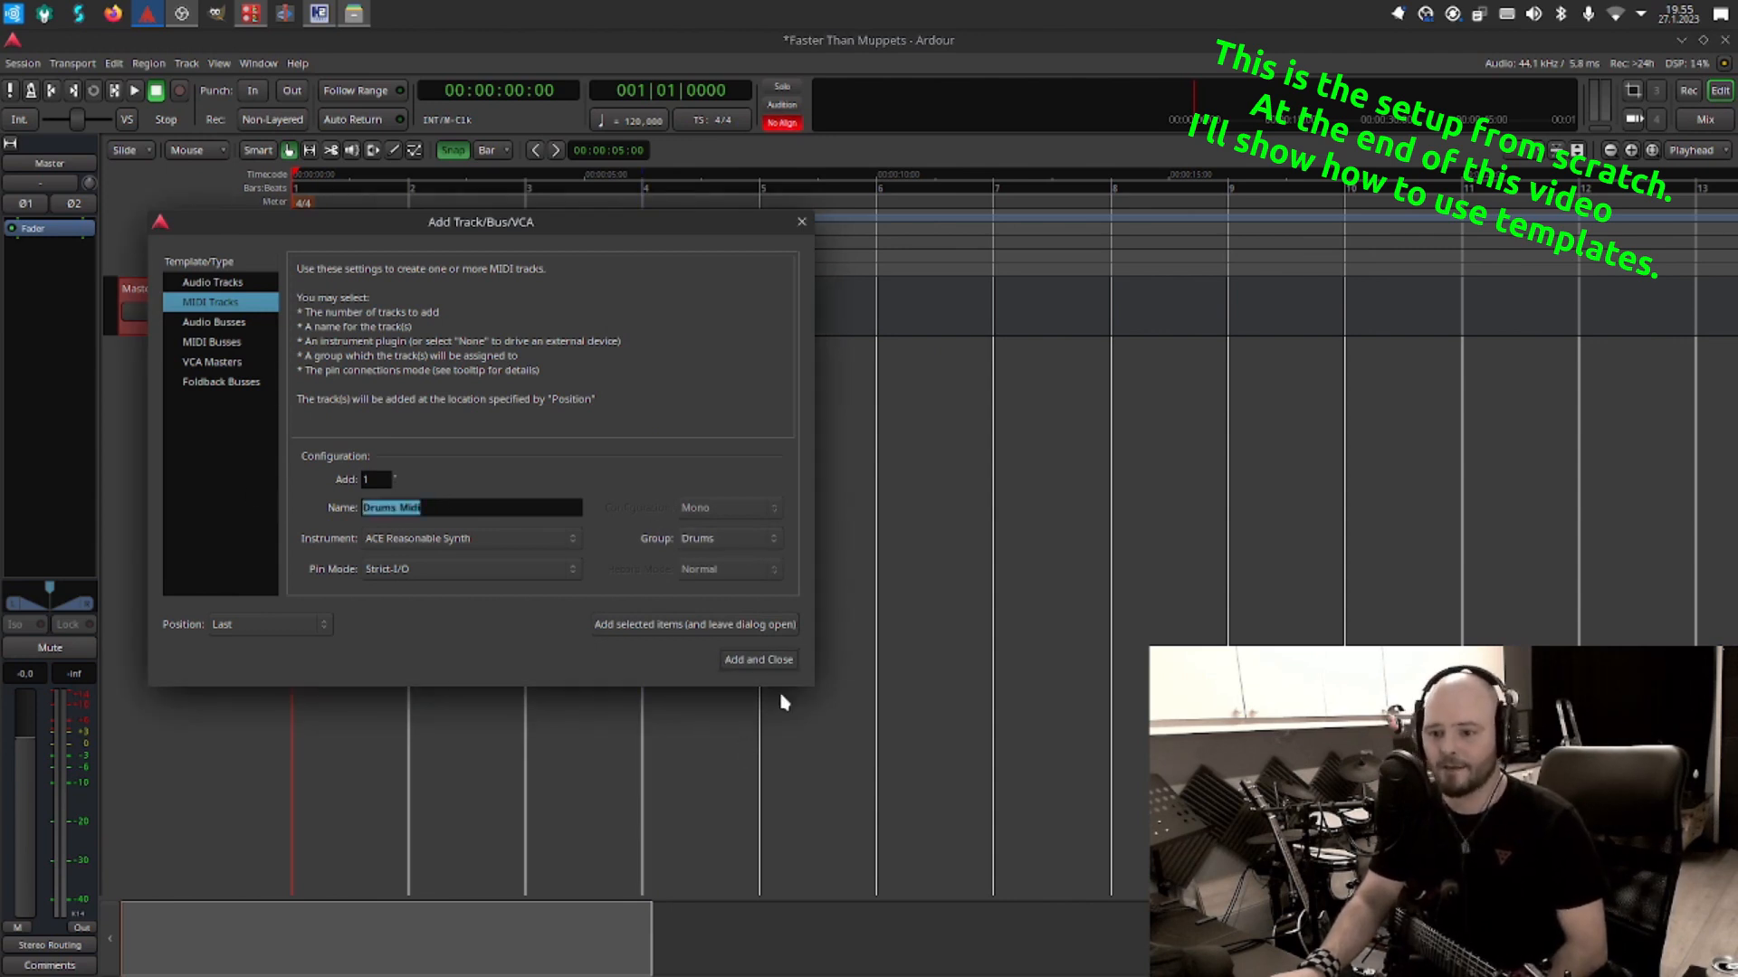
pyautogui.click(697, 625)
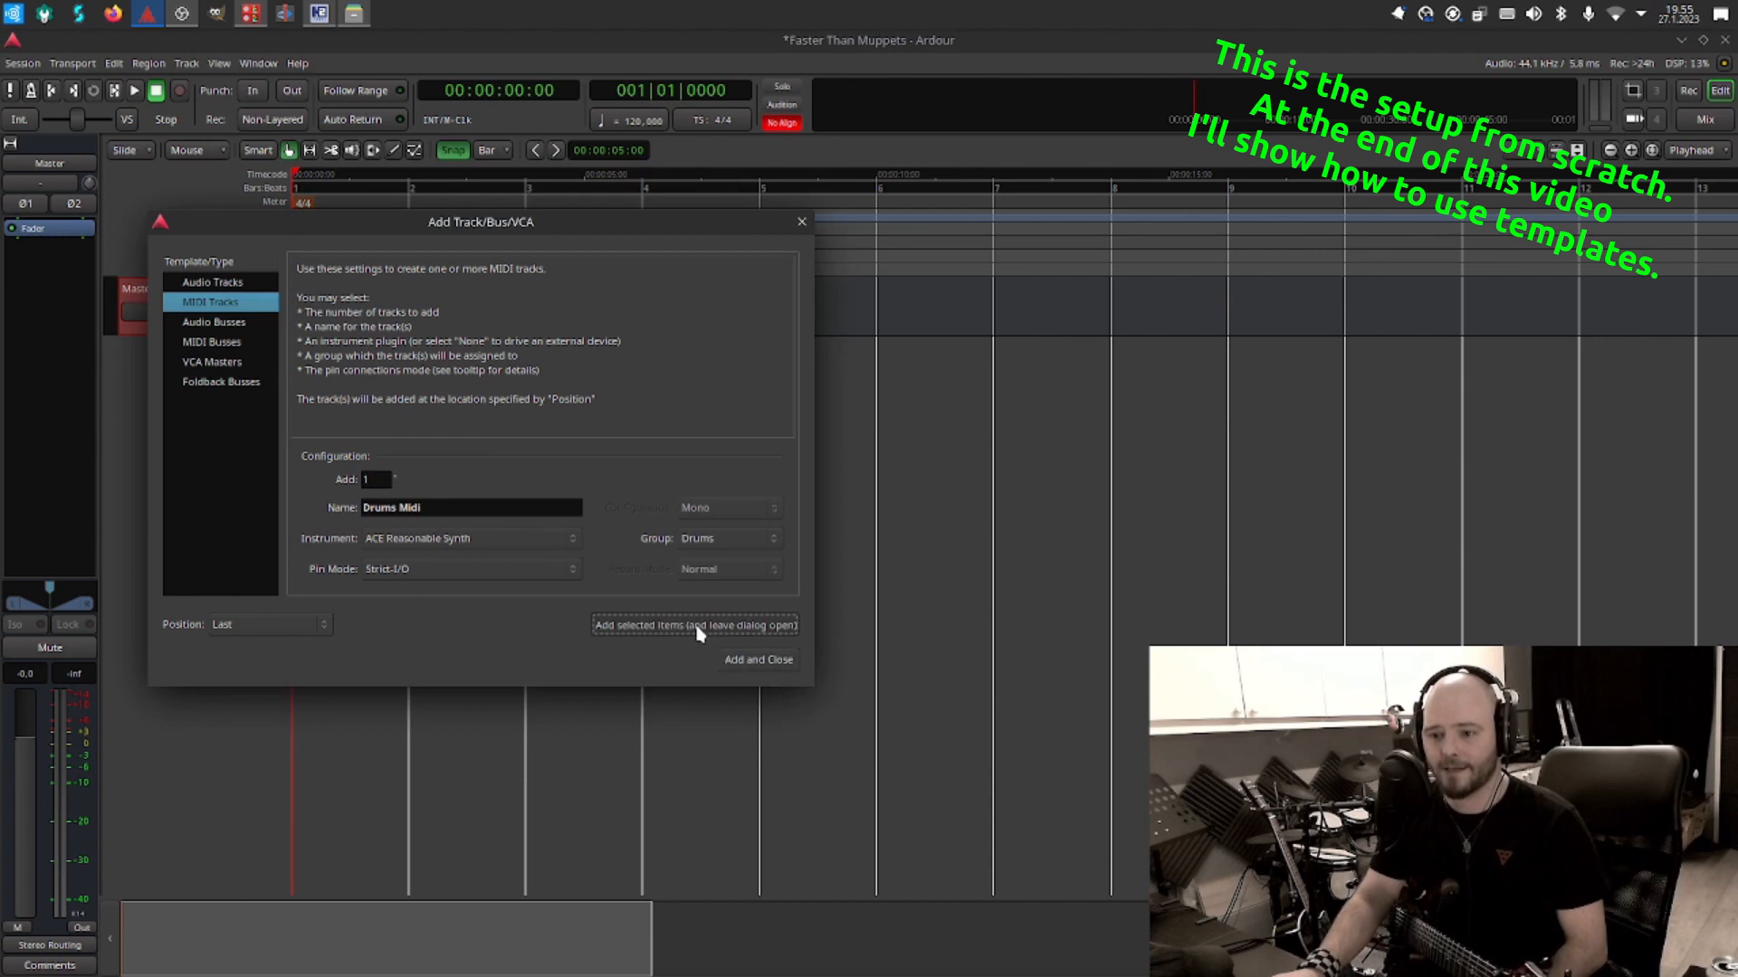
# Add a stereo audio track named Drums Audio to the Drums group and finish adding tracks.
pyautogui.click(409, 512)
pyautogui.click(482, 509)
pyautogui.press('BackSpace')
pyautogui.press('BackSpace')
pyautogui.press('BackSpace')
pyautogui.write('Audio')
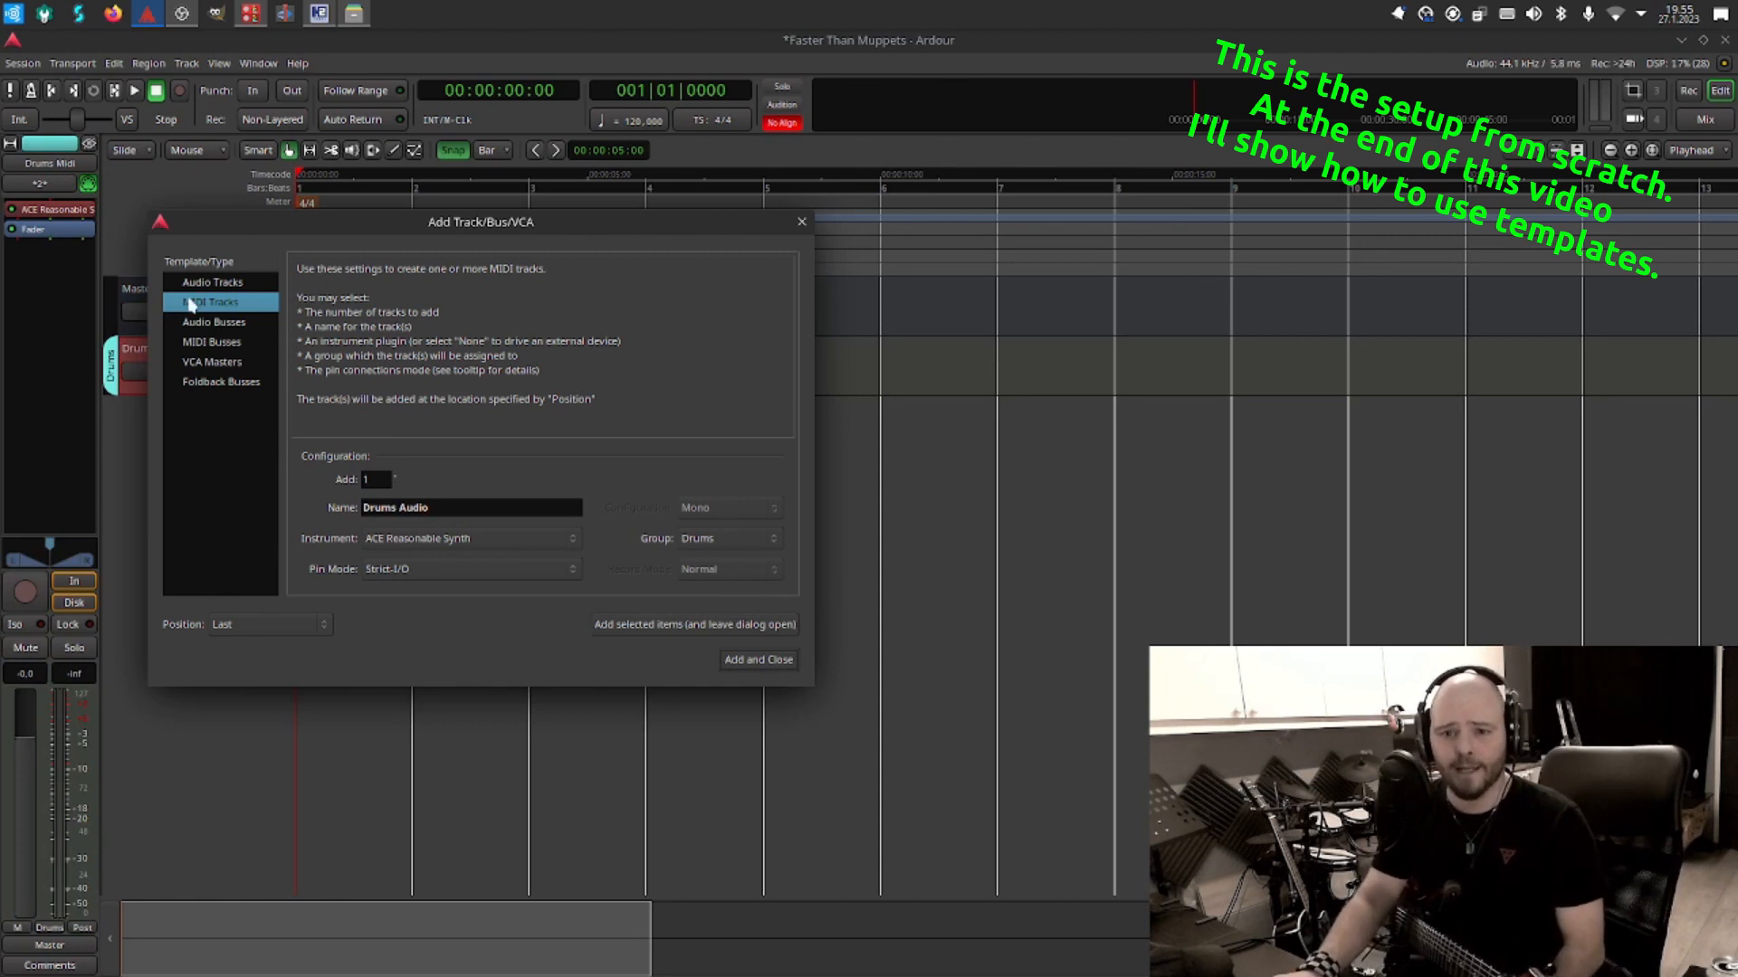
pyautogui.click(198, 283)
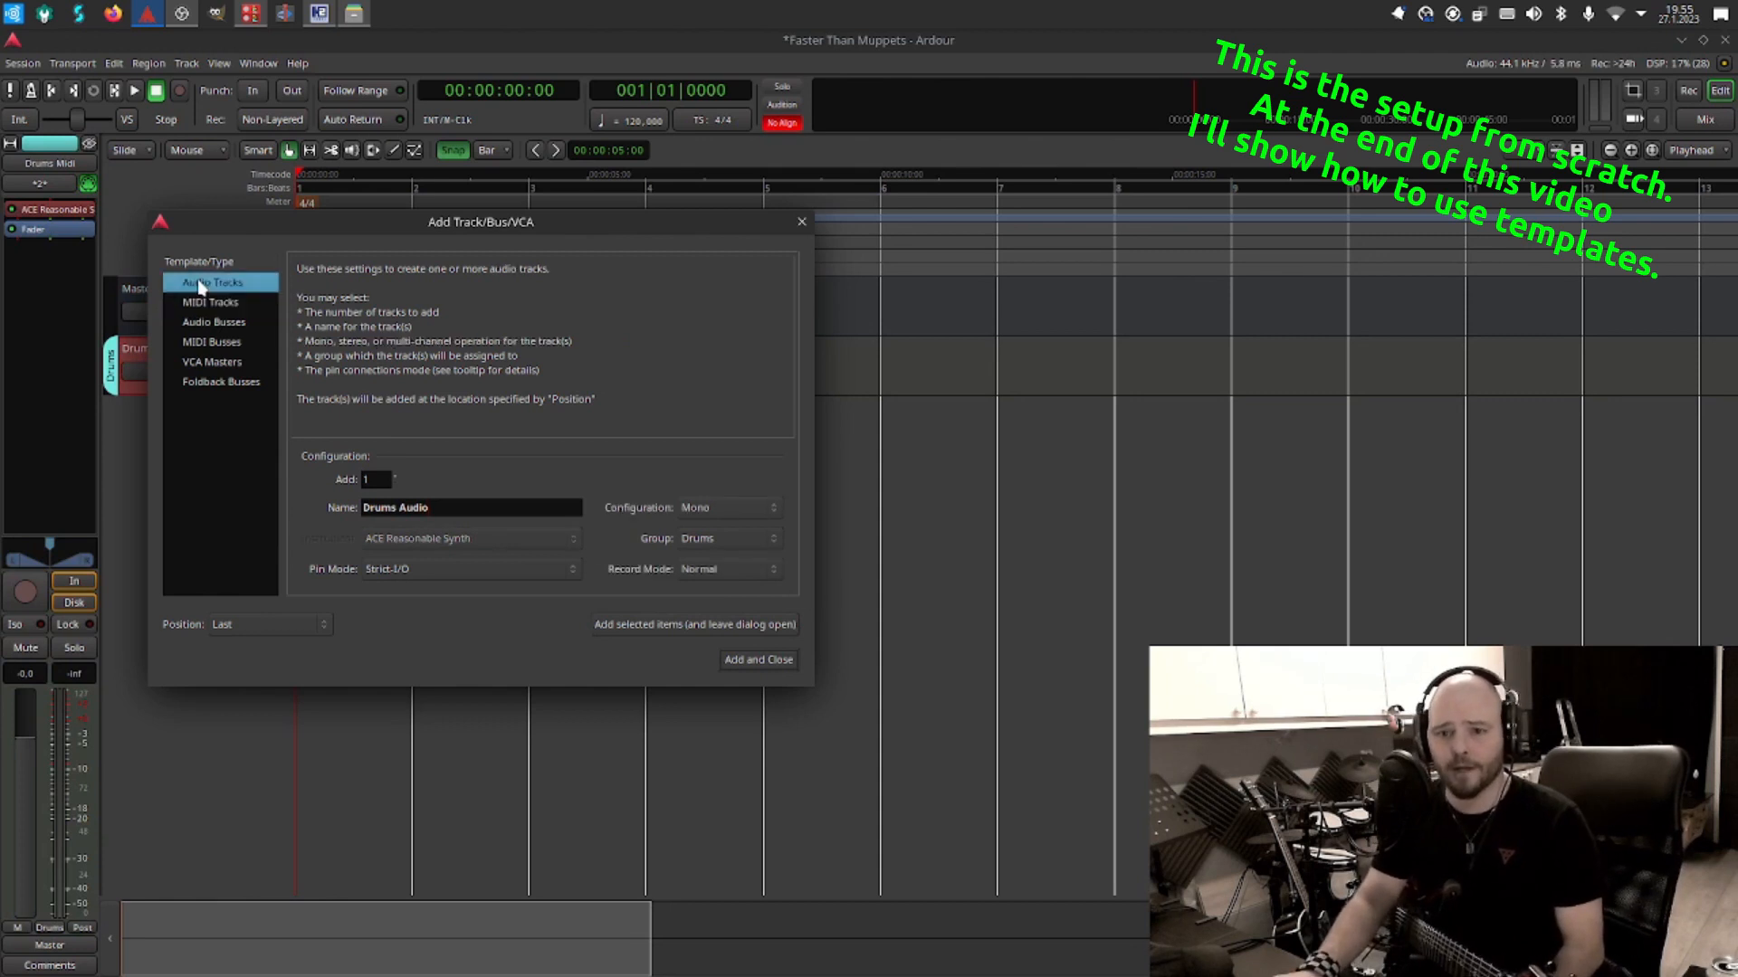
pyautogui.click(756, 509)
pyautogui.click(735, 532)
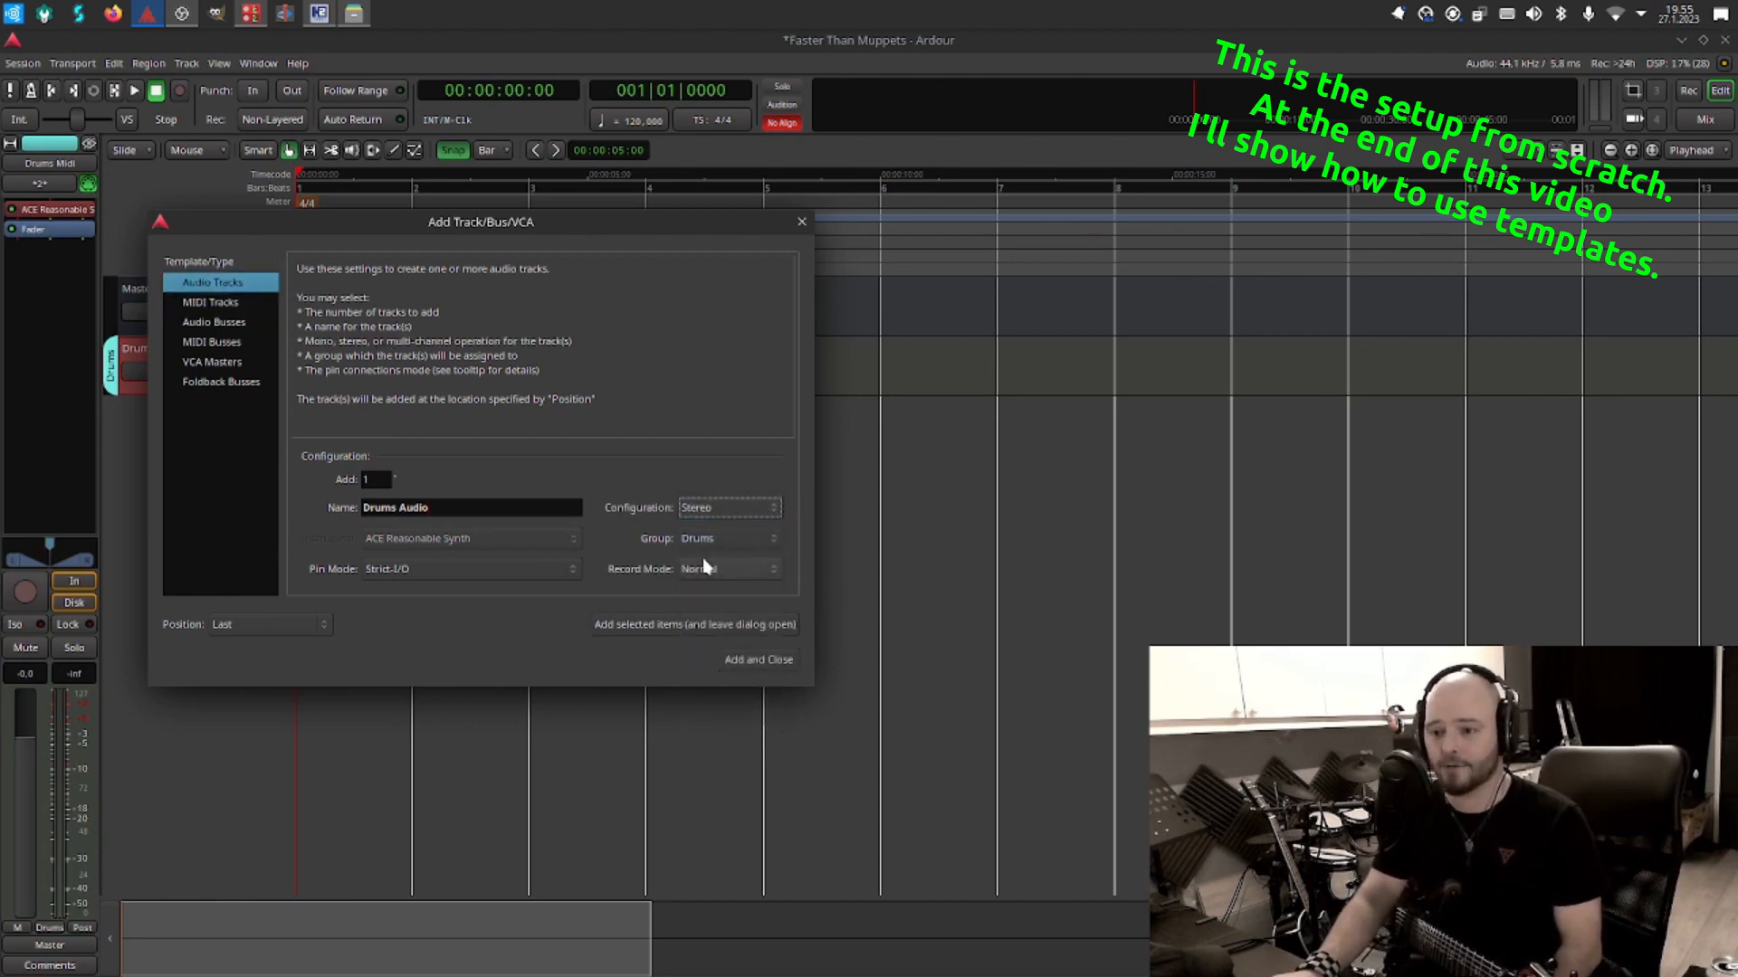
pyautogui.click(775, 664)
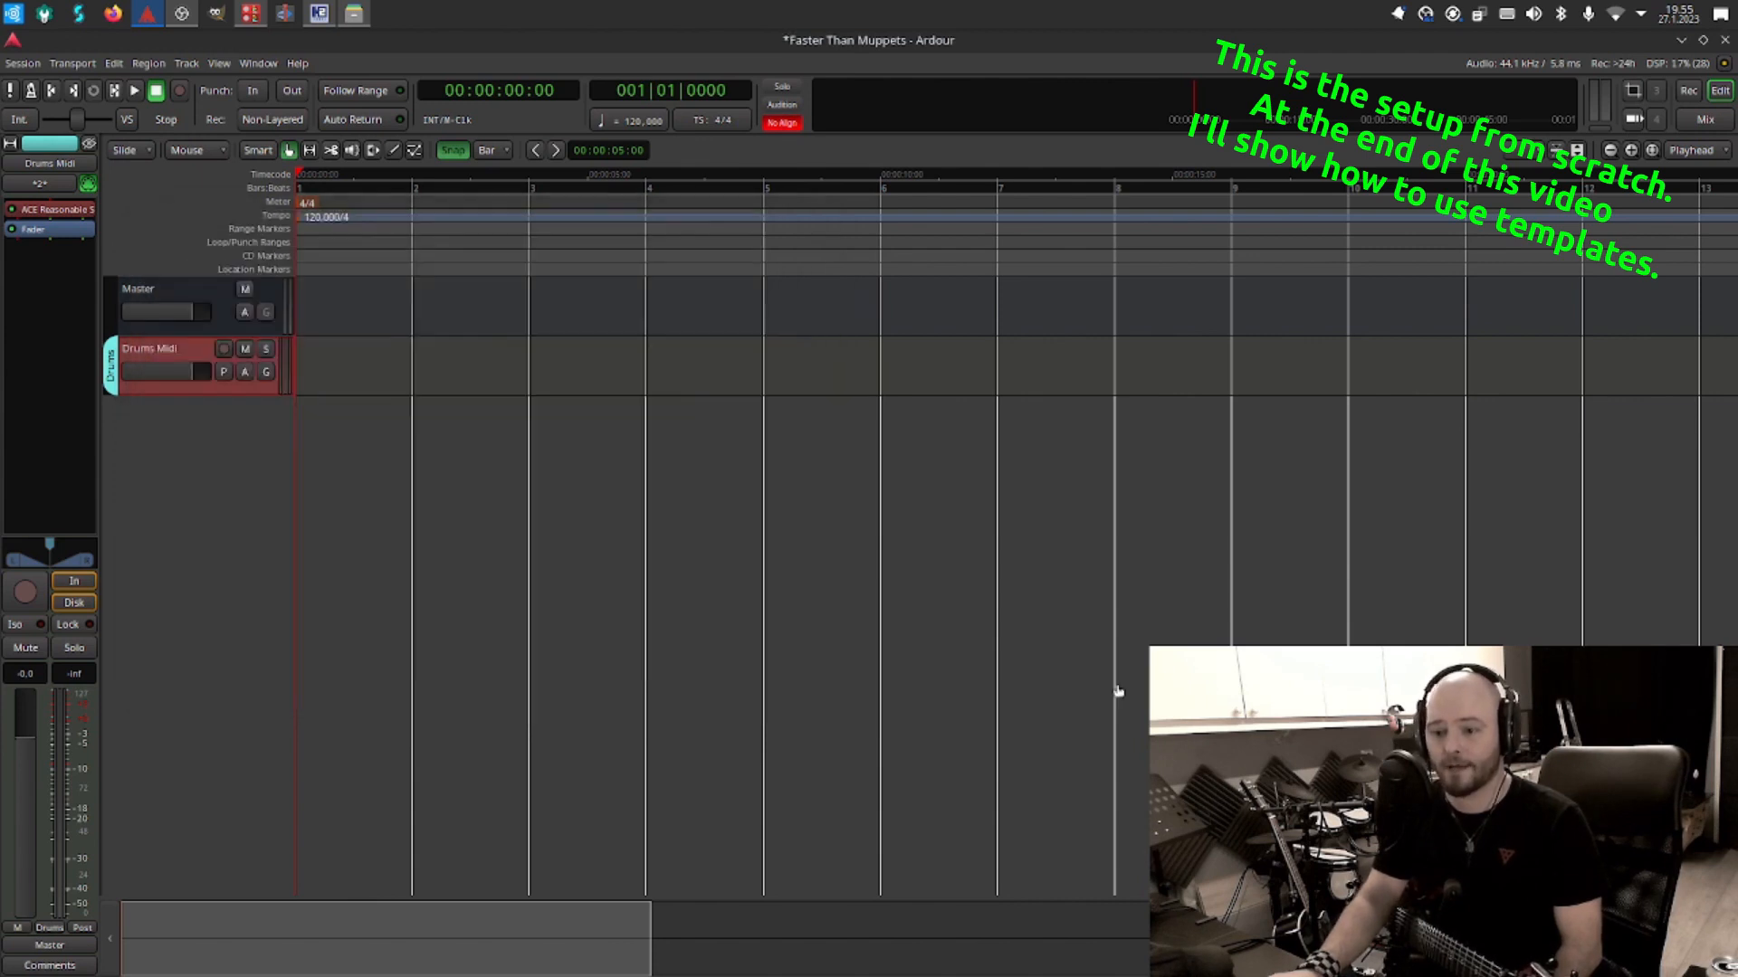
# Disconnect all inputs of the Drums Midi track.
pyautogui.click(190, 355)
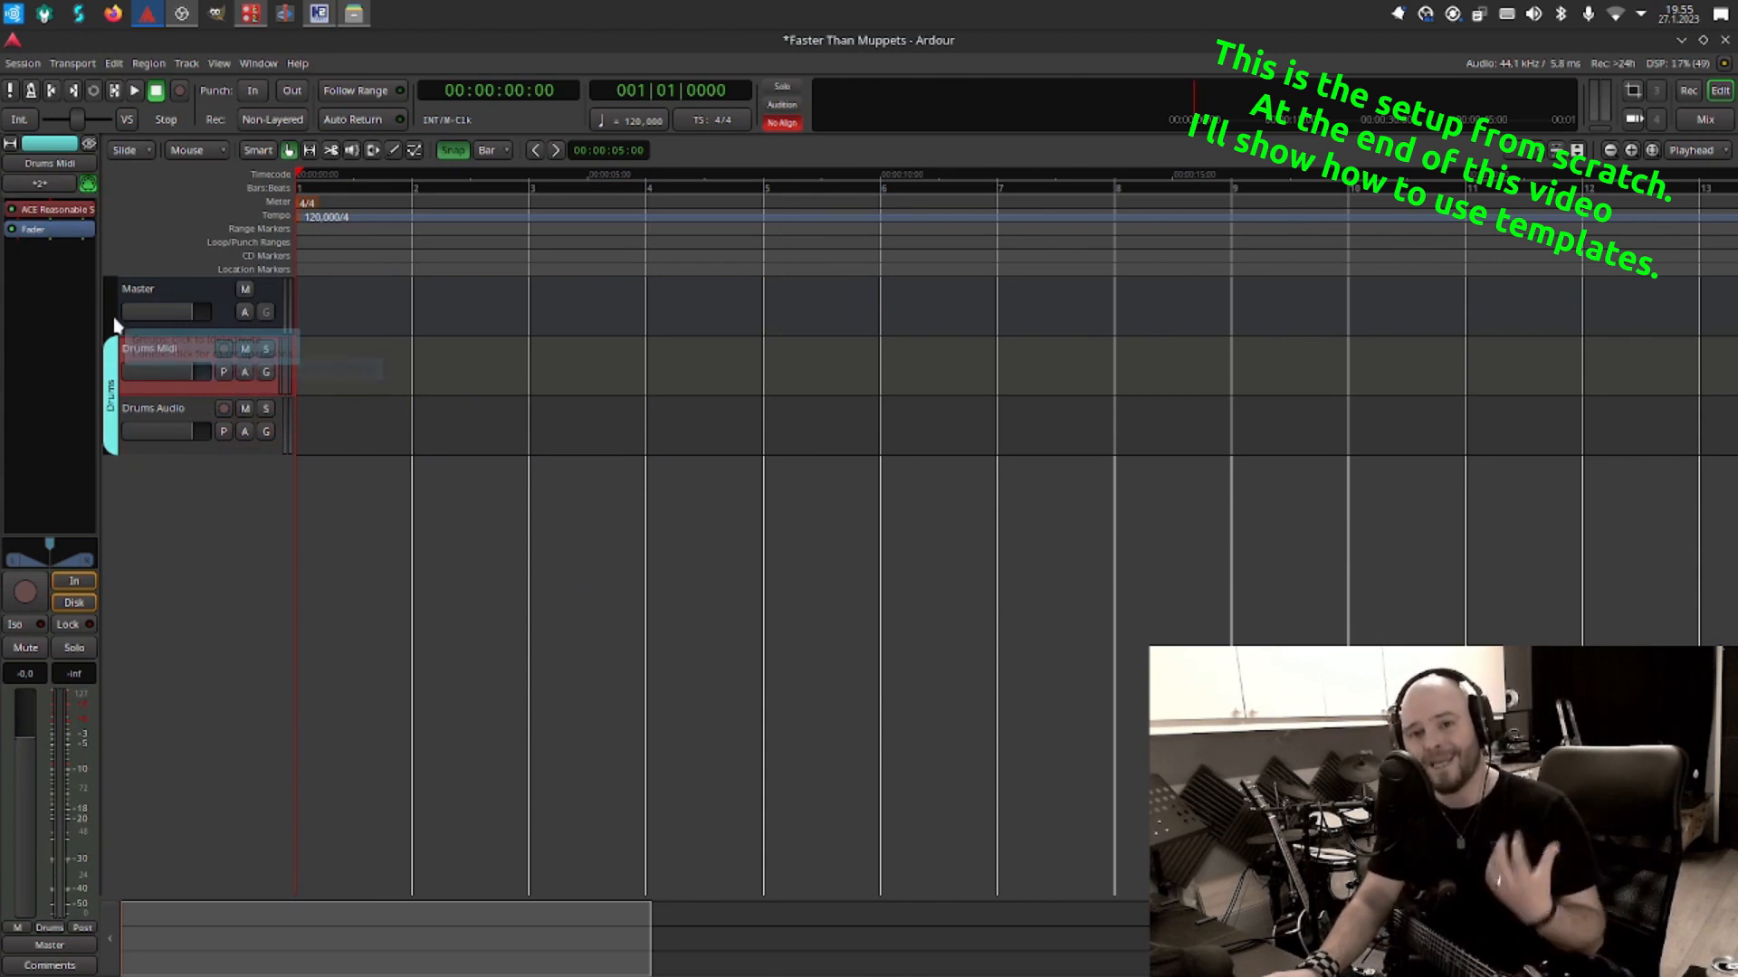
pyautogui.click(44, 185)
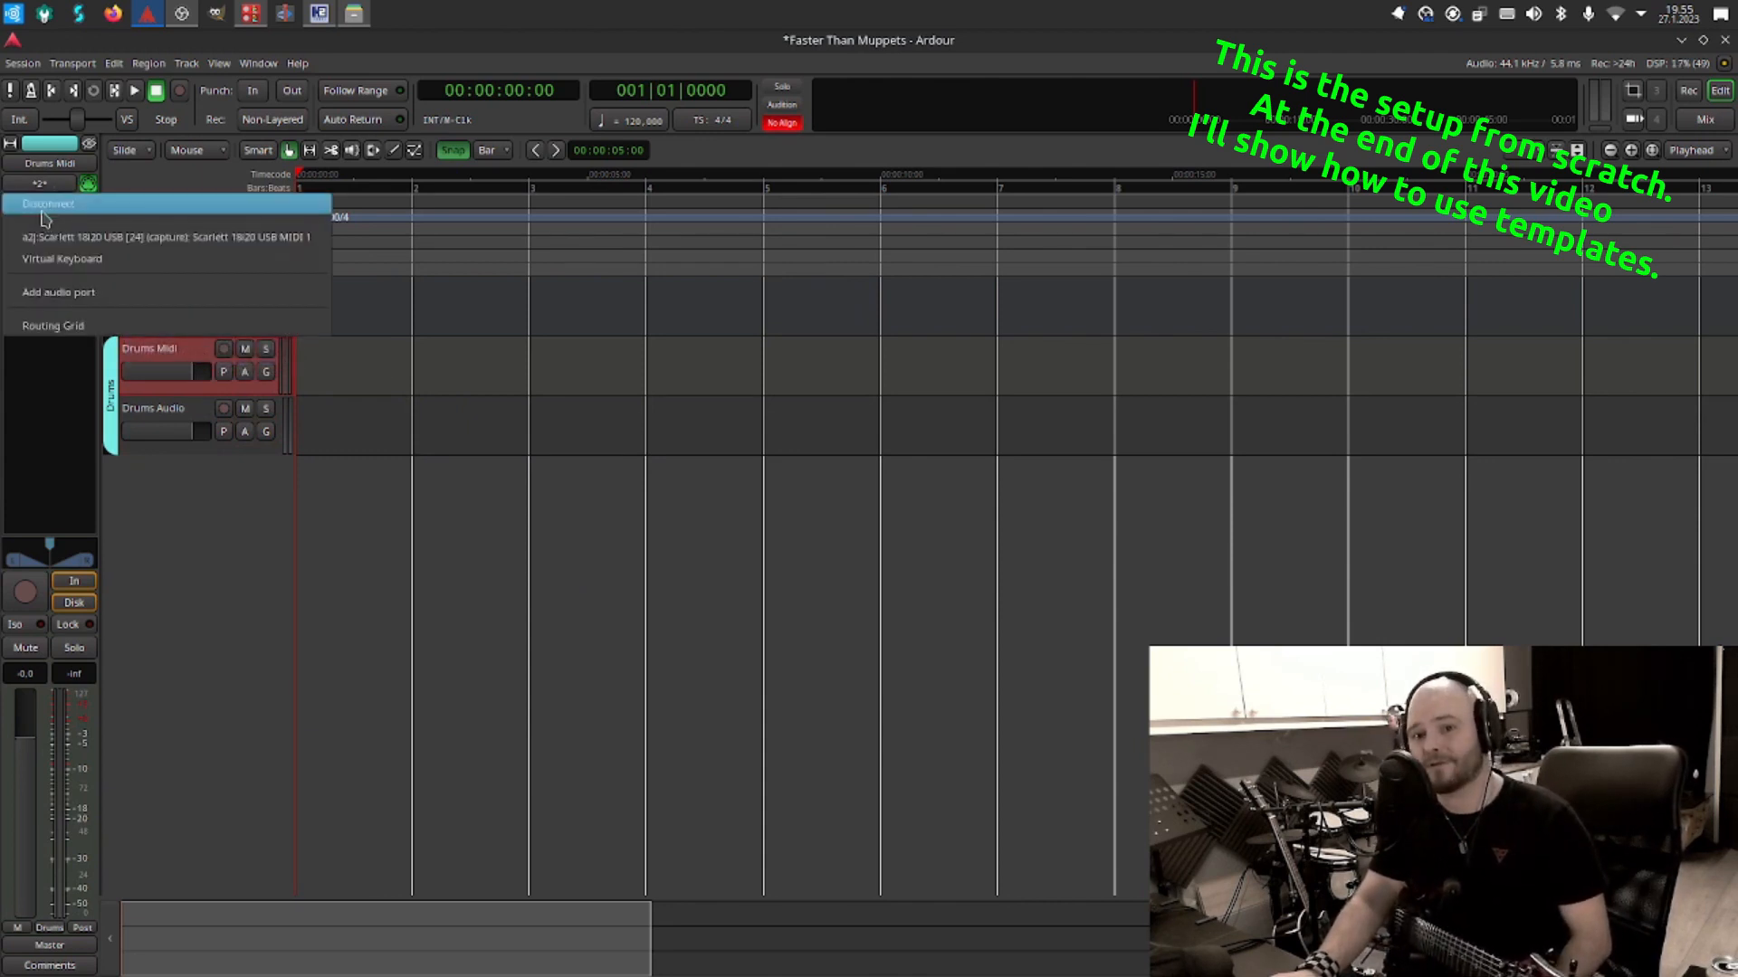
pyautogui.click(47, 207)
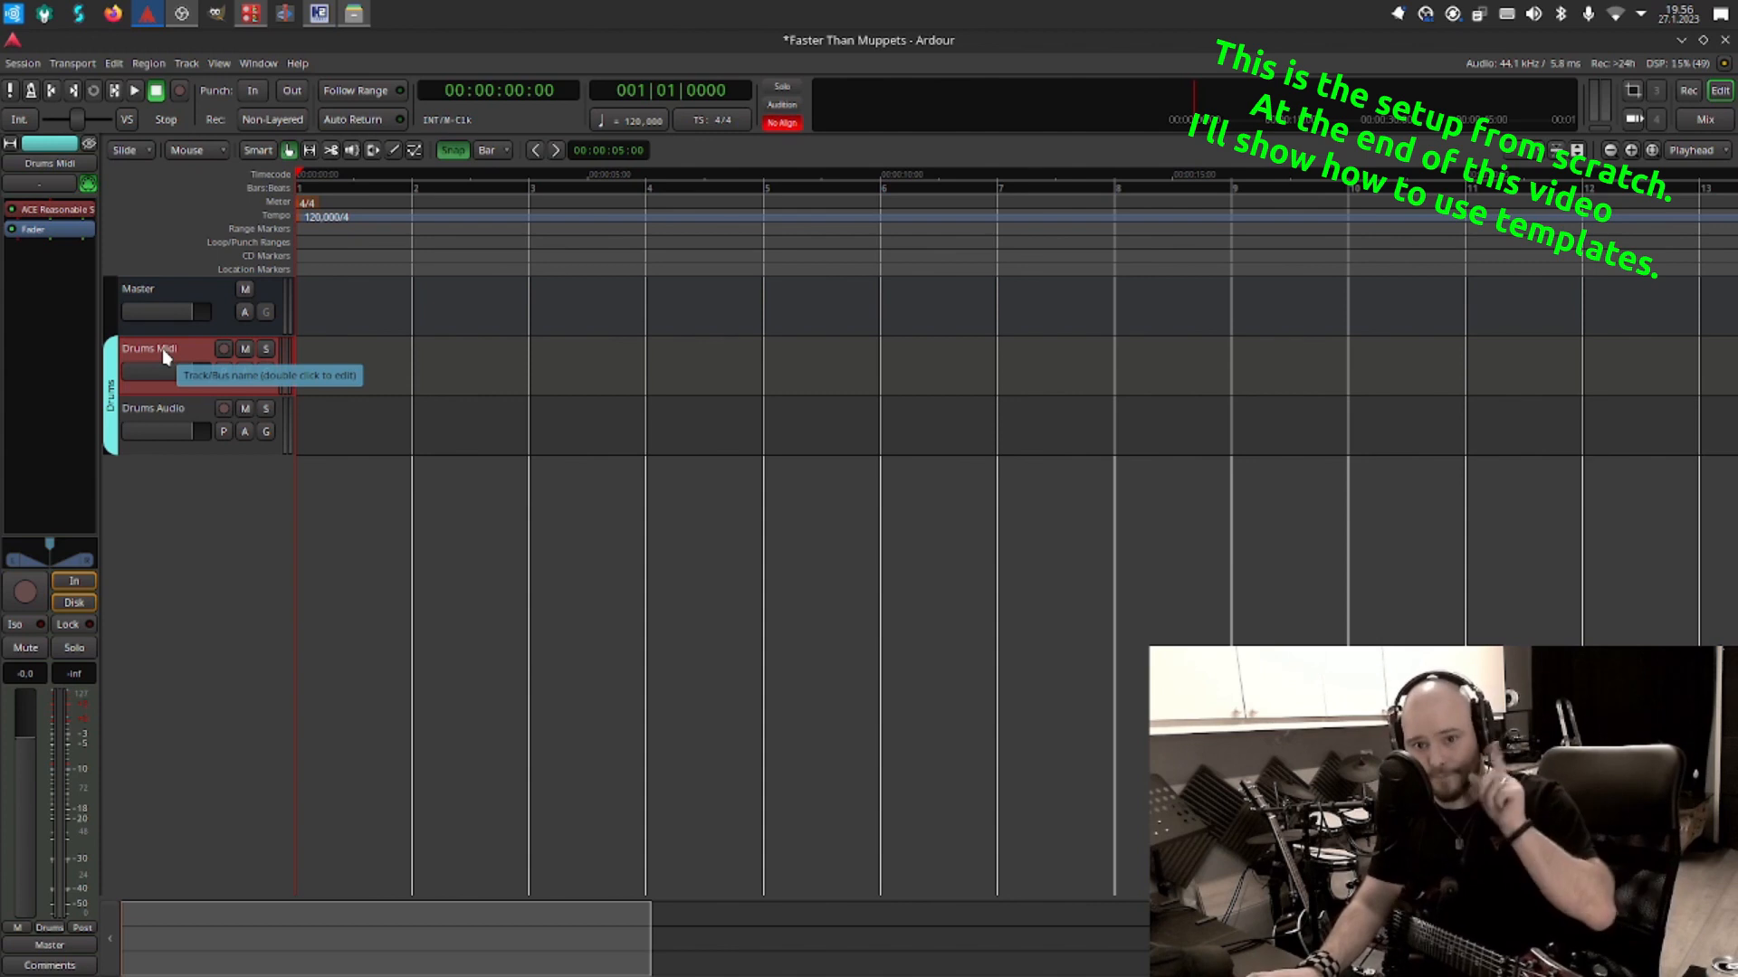
# Disconnect the Drums Midi track's output from Master and route its MIDI output to Hydrogen Midi-In.
pyautogui.click(49, 948)
pyautogui.click(52, 587)
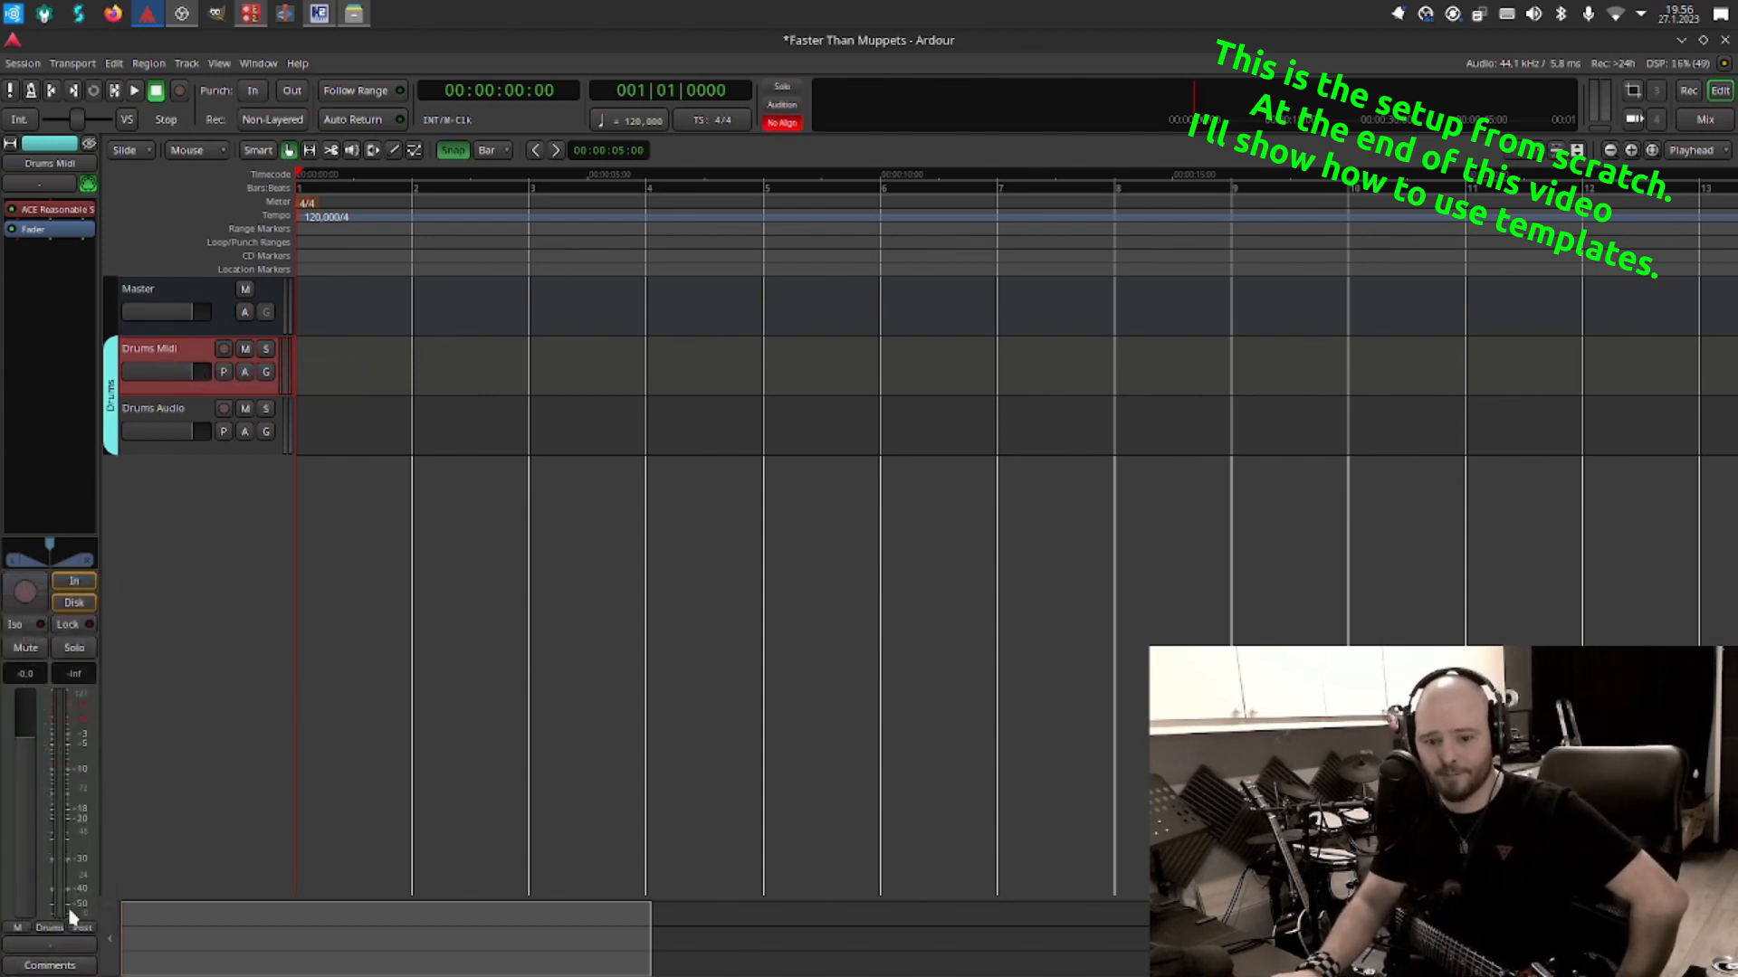
pyautogui.click(54, 946)
pyautogui.click(53, 927)
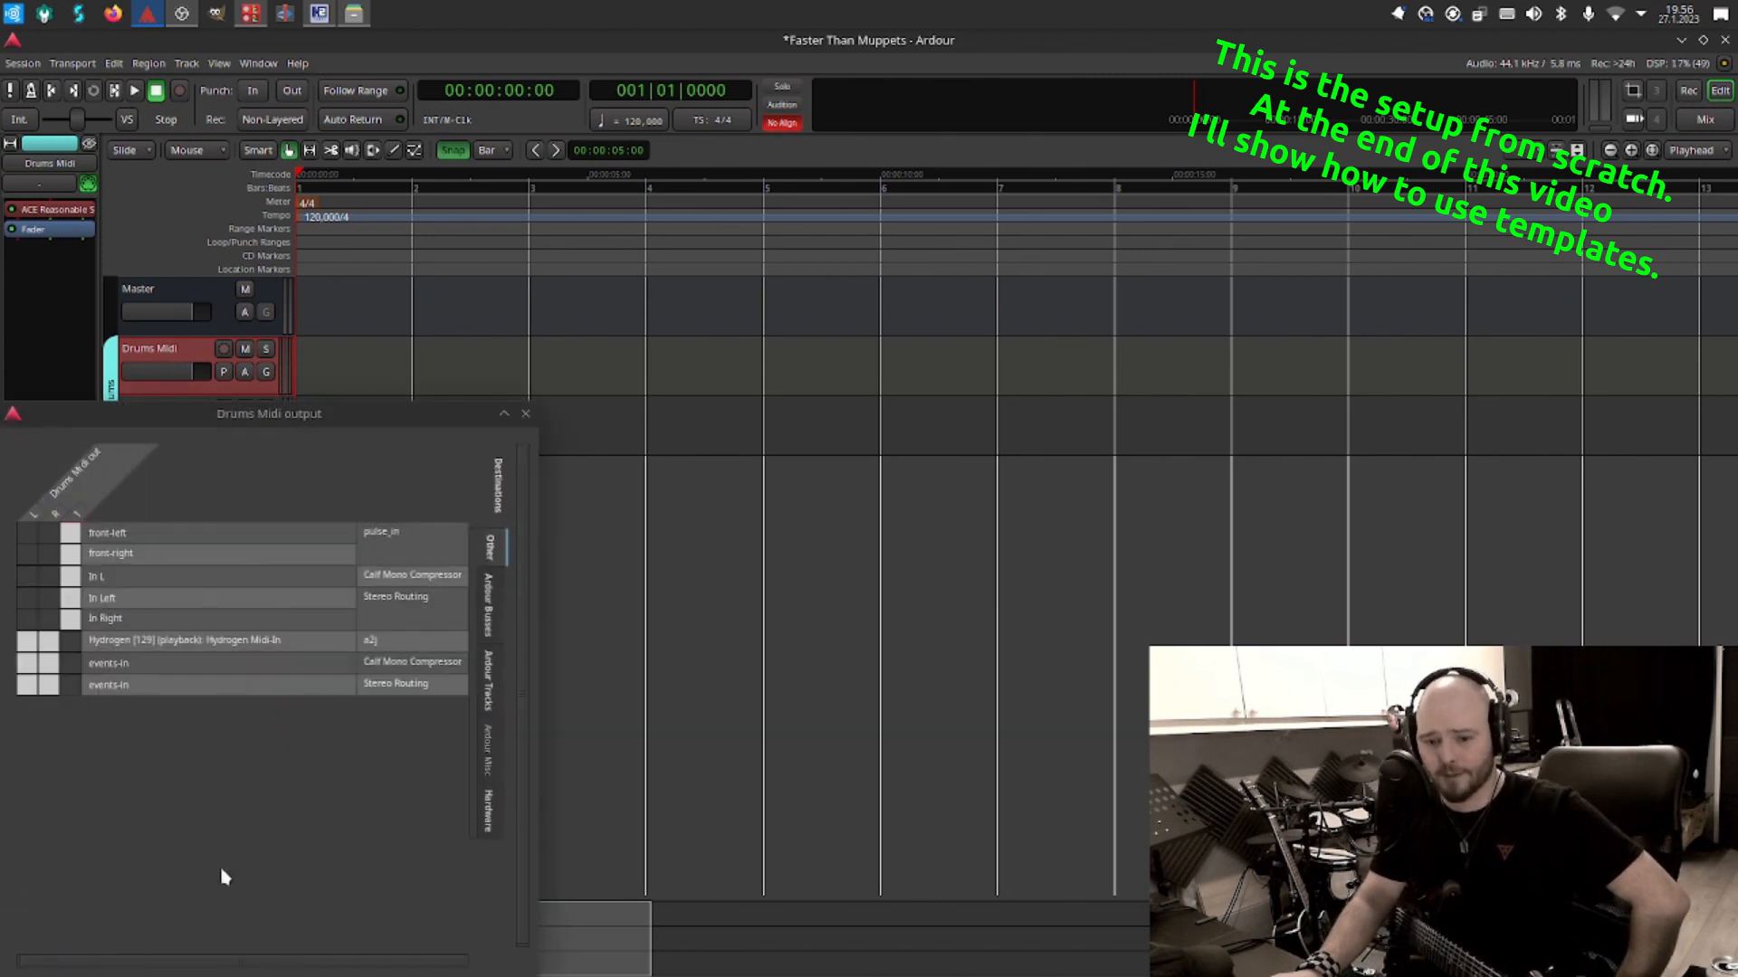
pyautogui.moveTo(193, 419); pyautogui.dragTo(642, 256)
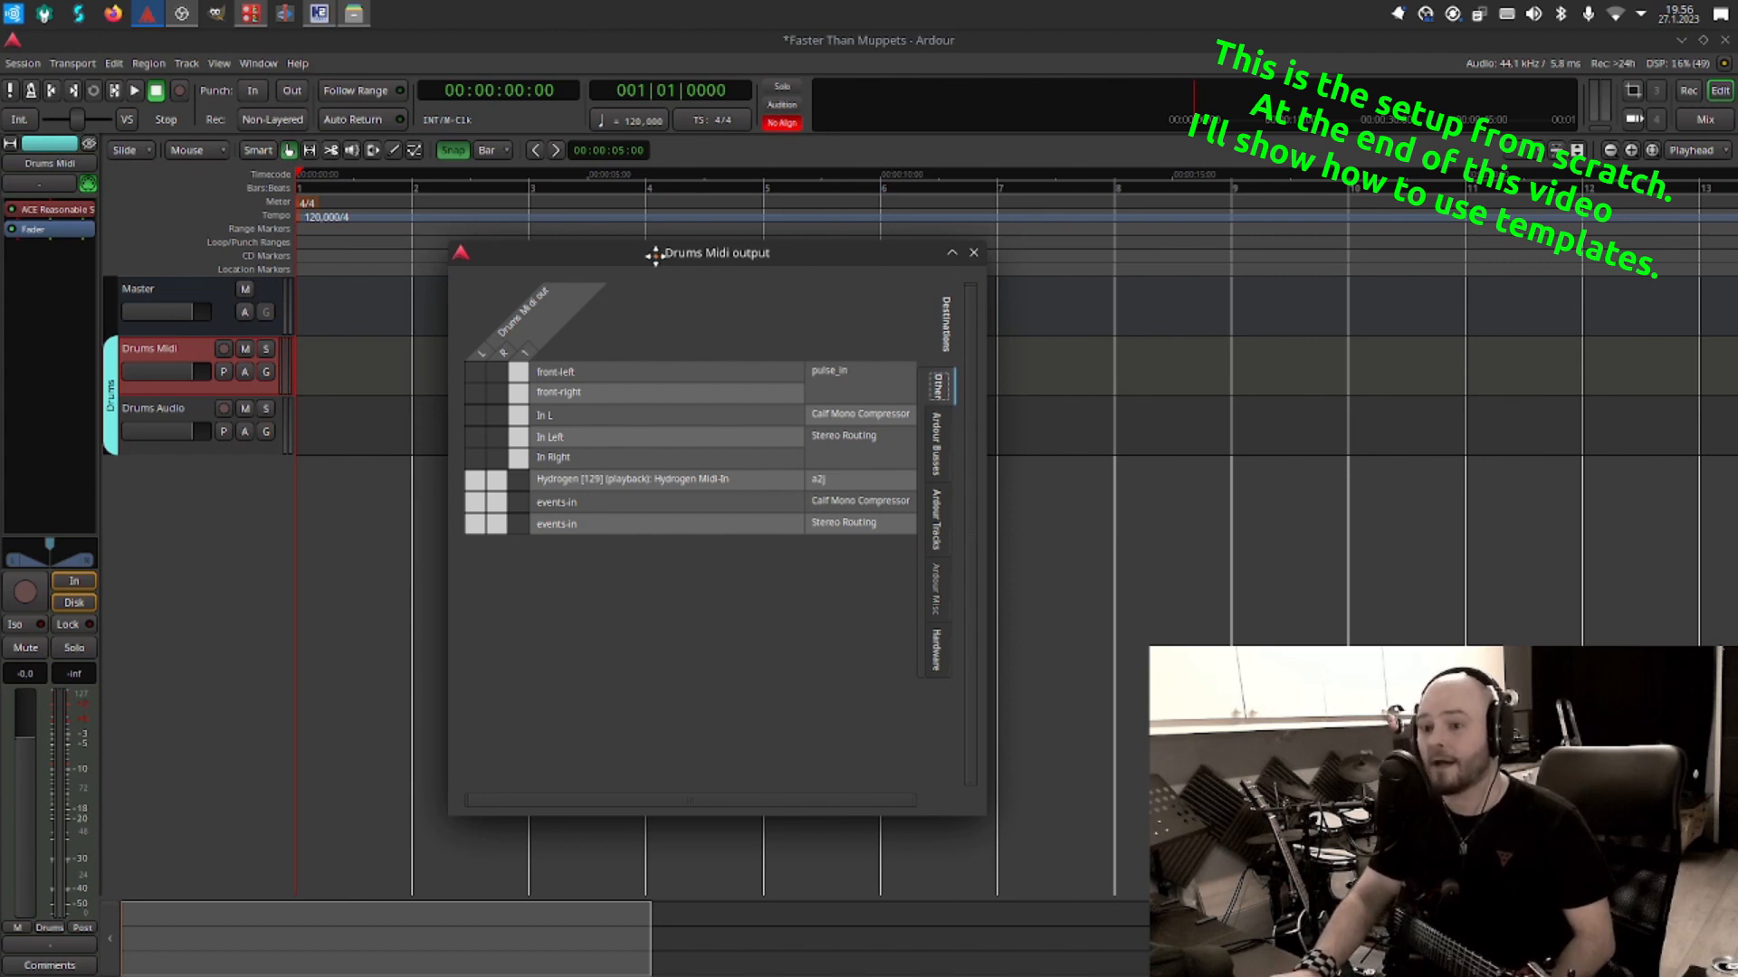
pyautogui.moveTo(642, 257); pyautogui.dragTo(660, 258)
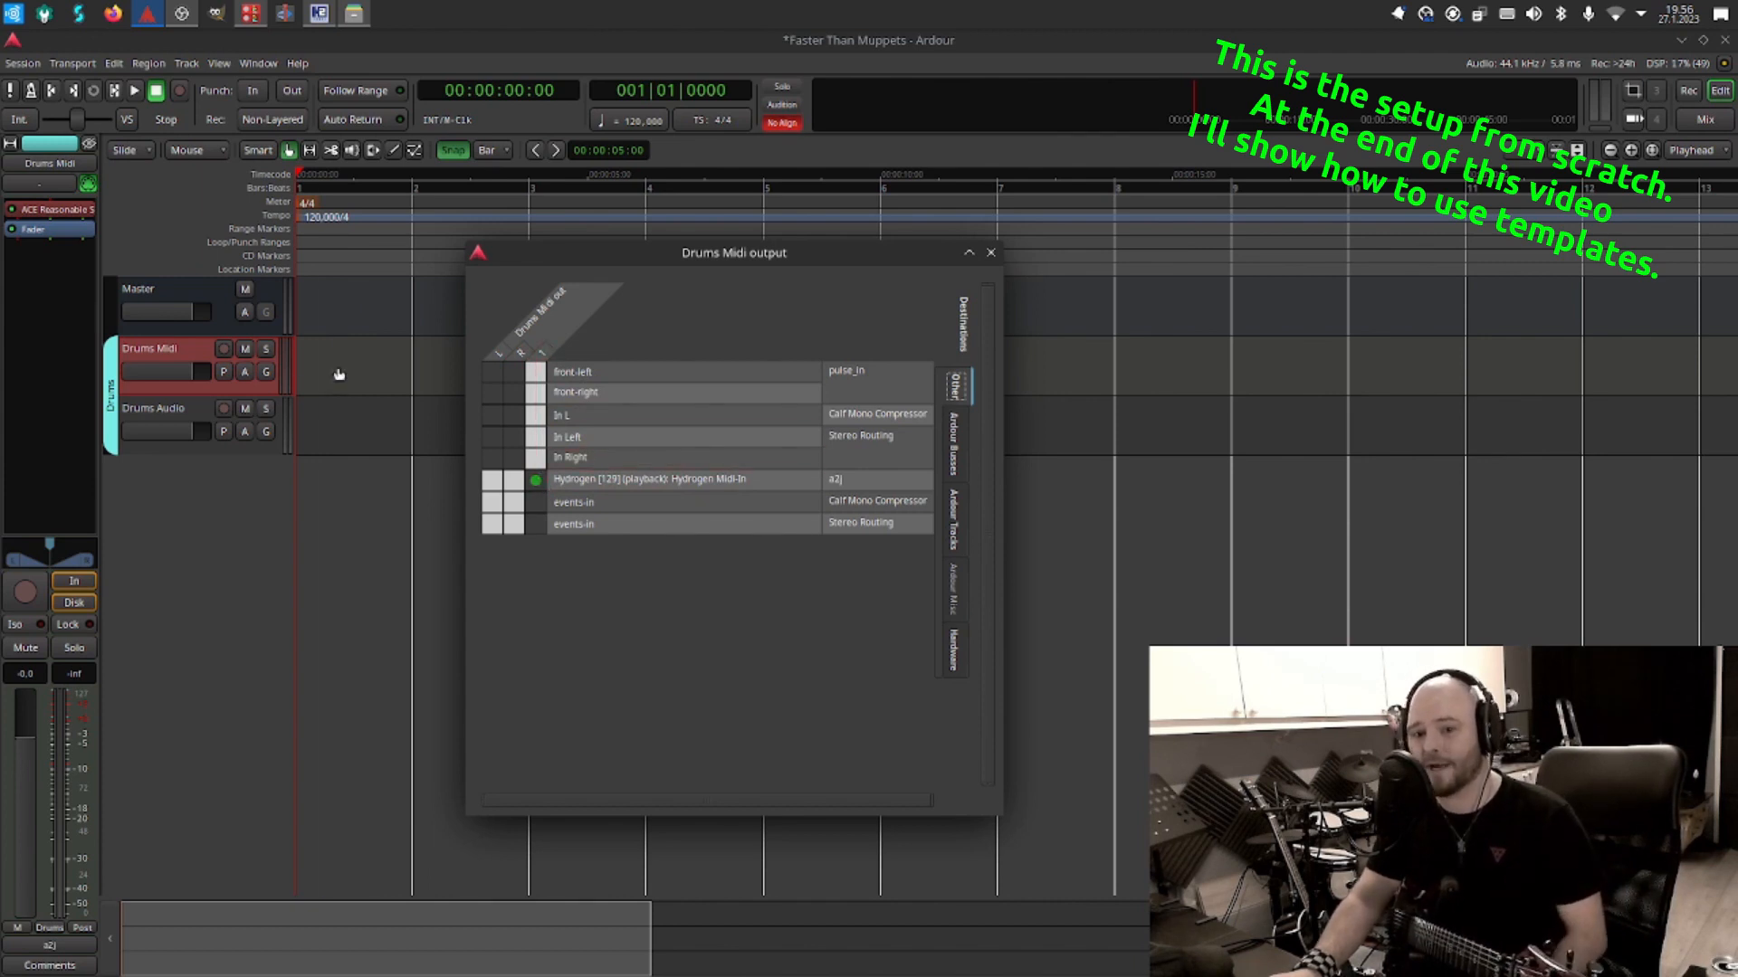
pyautogui.click(992, 258)
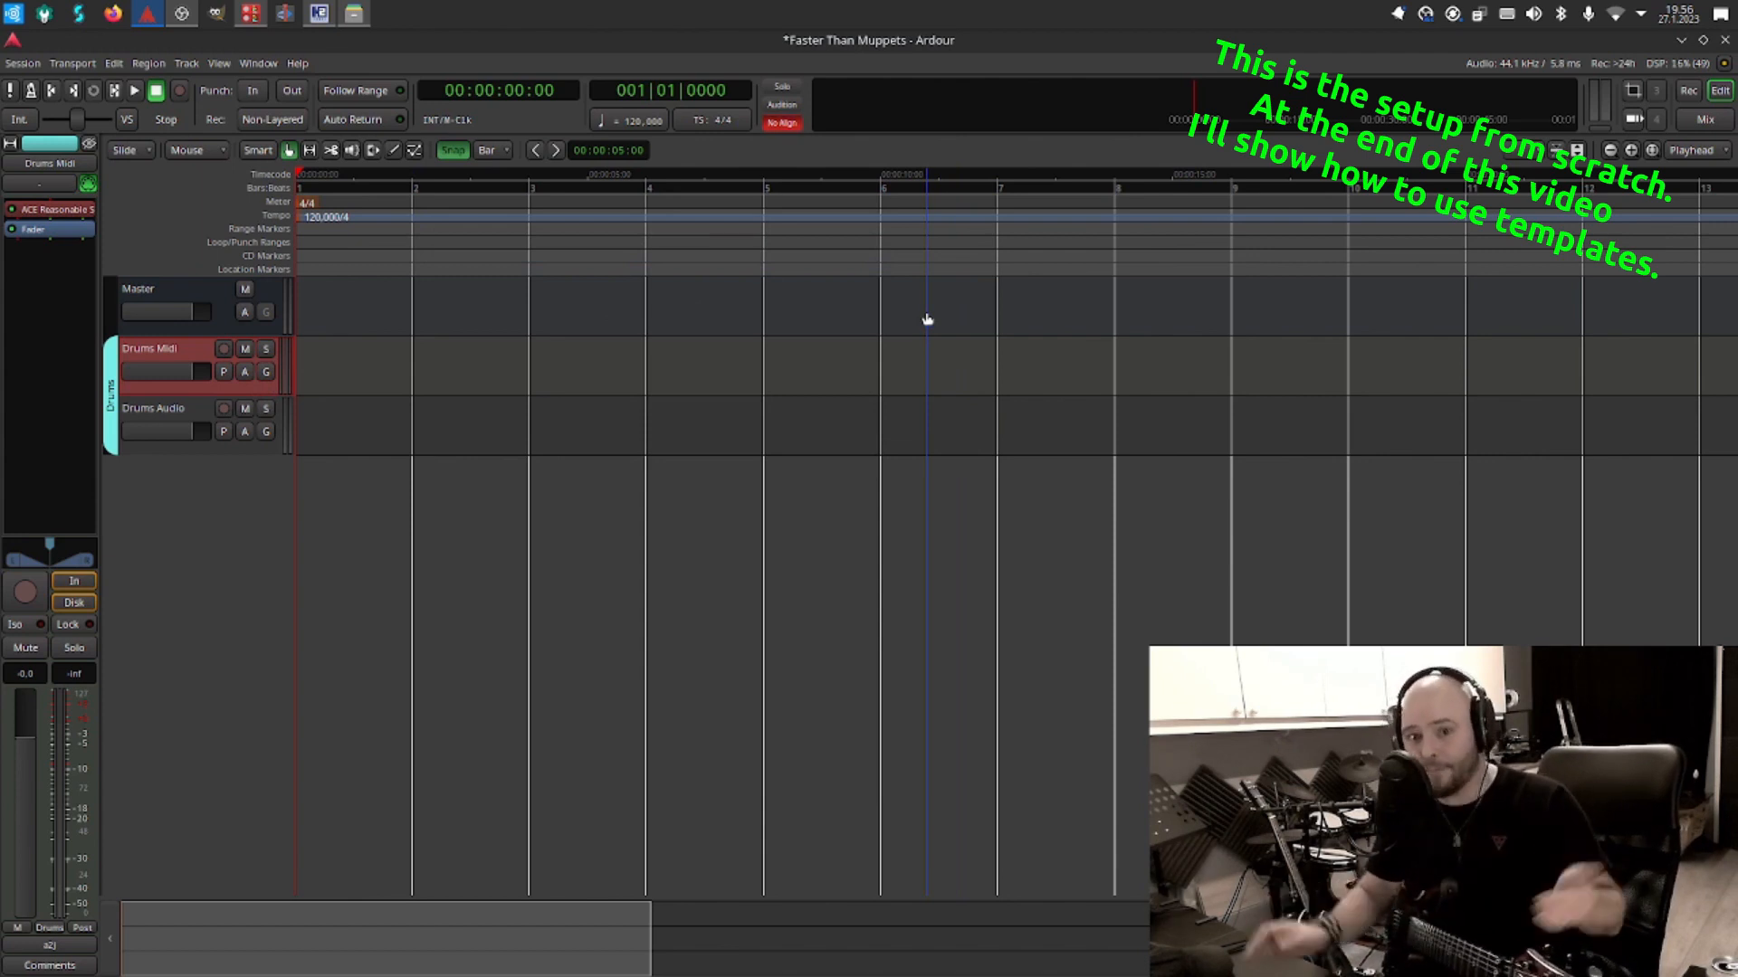
# Disconnect the Drums Audio track's inputs from the hardware captures.
pyautogui.click(186, 409)
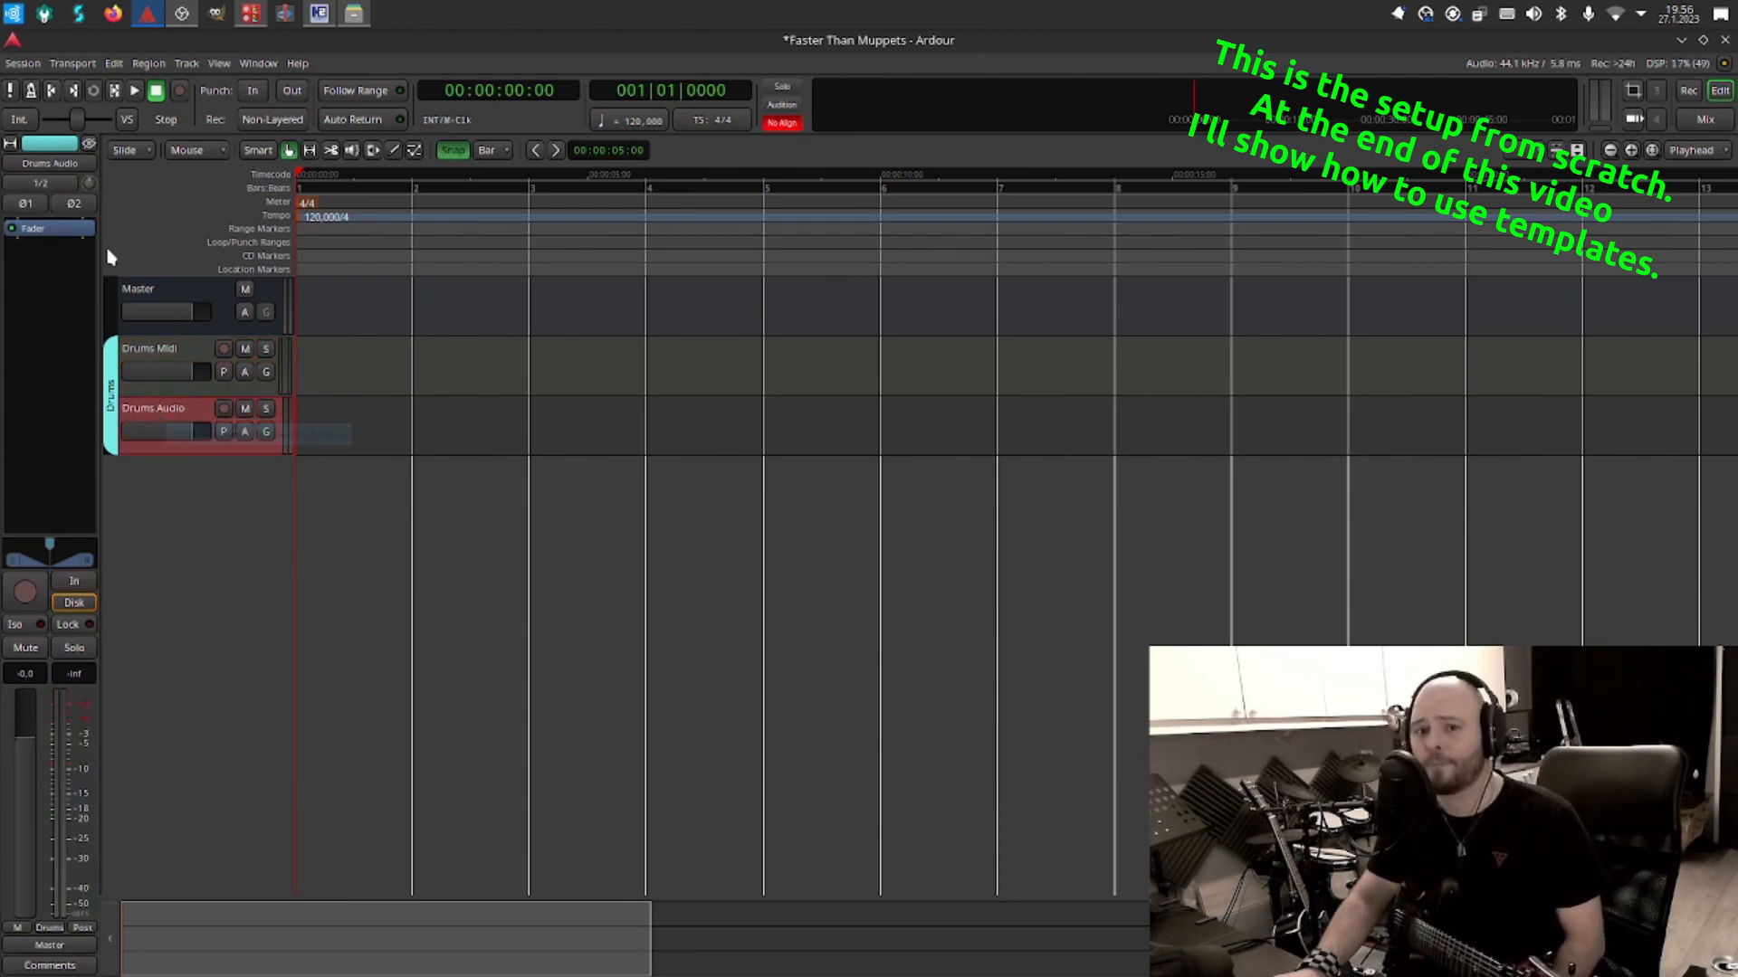
pyautogui.click(44, 184)
pyautogui.click(49, 201)
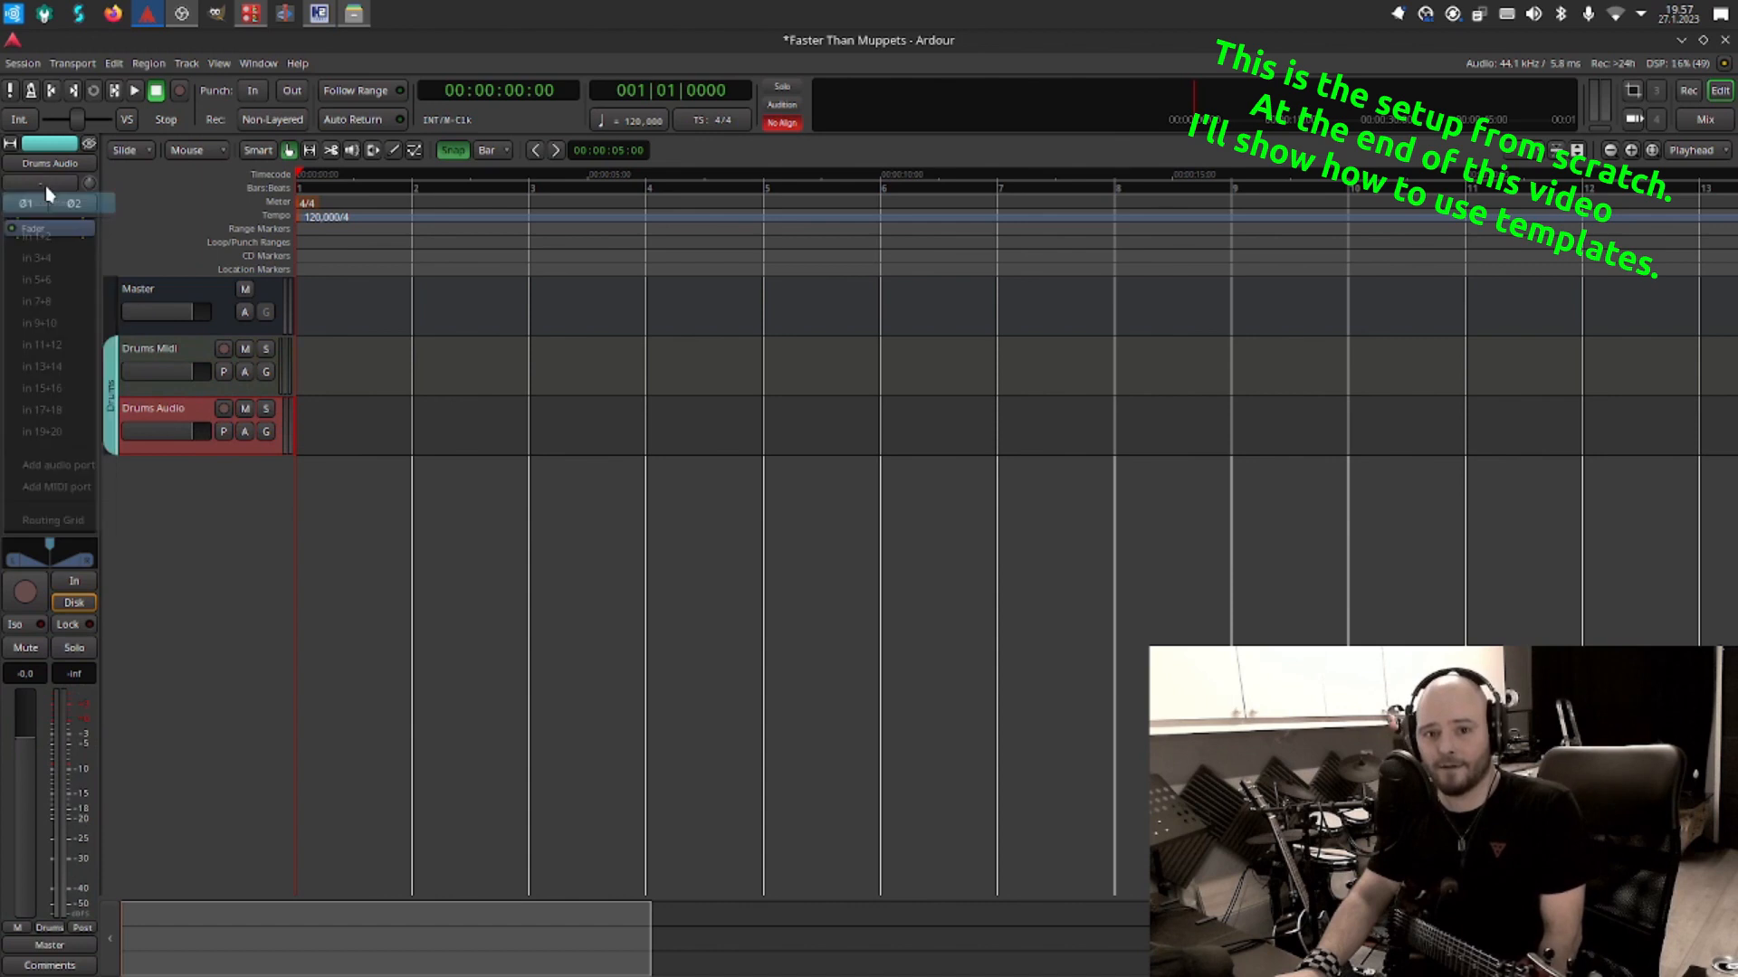
# Route Hydrogen's Main Output L and Main Output R to the Drums Audio track's L and R inputs.
pyautogui.click(49, 181)
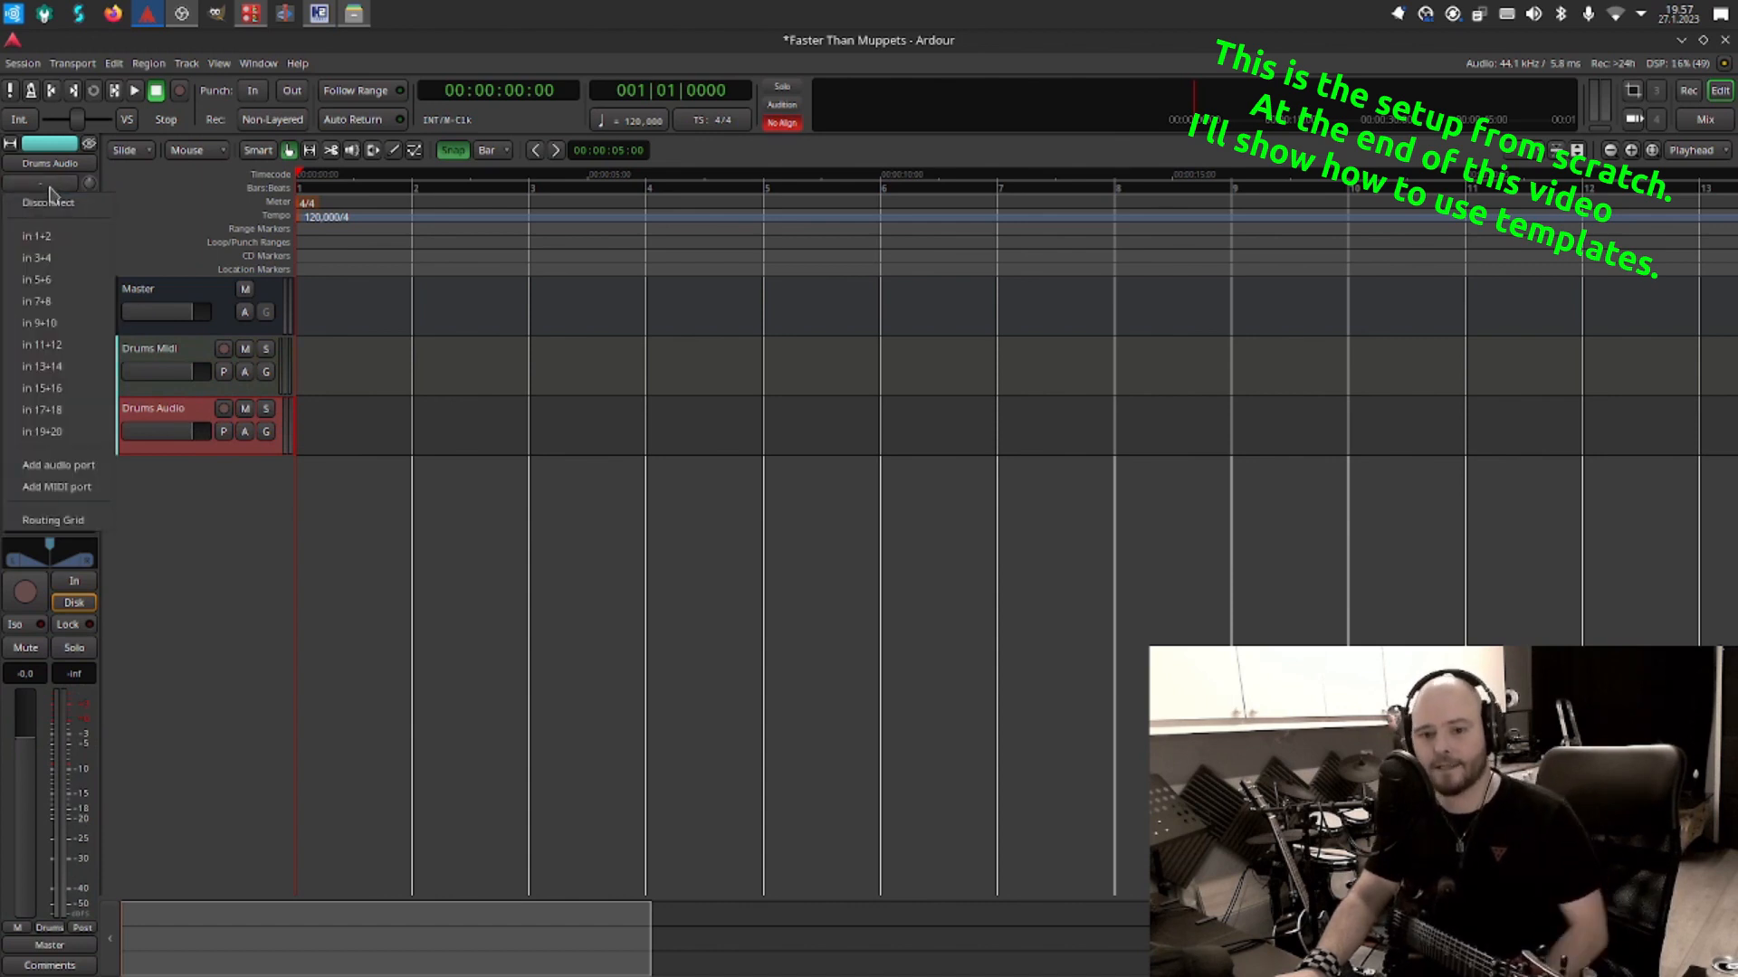
pyautogui.click(53, 527)
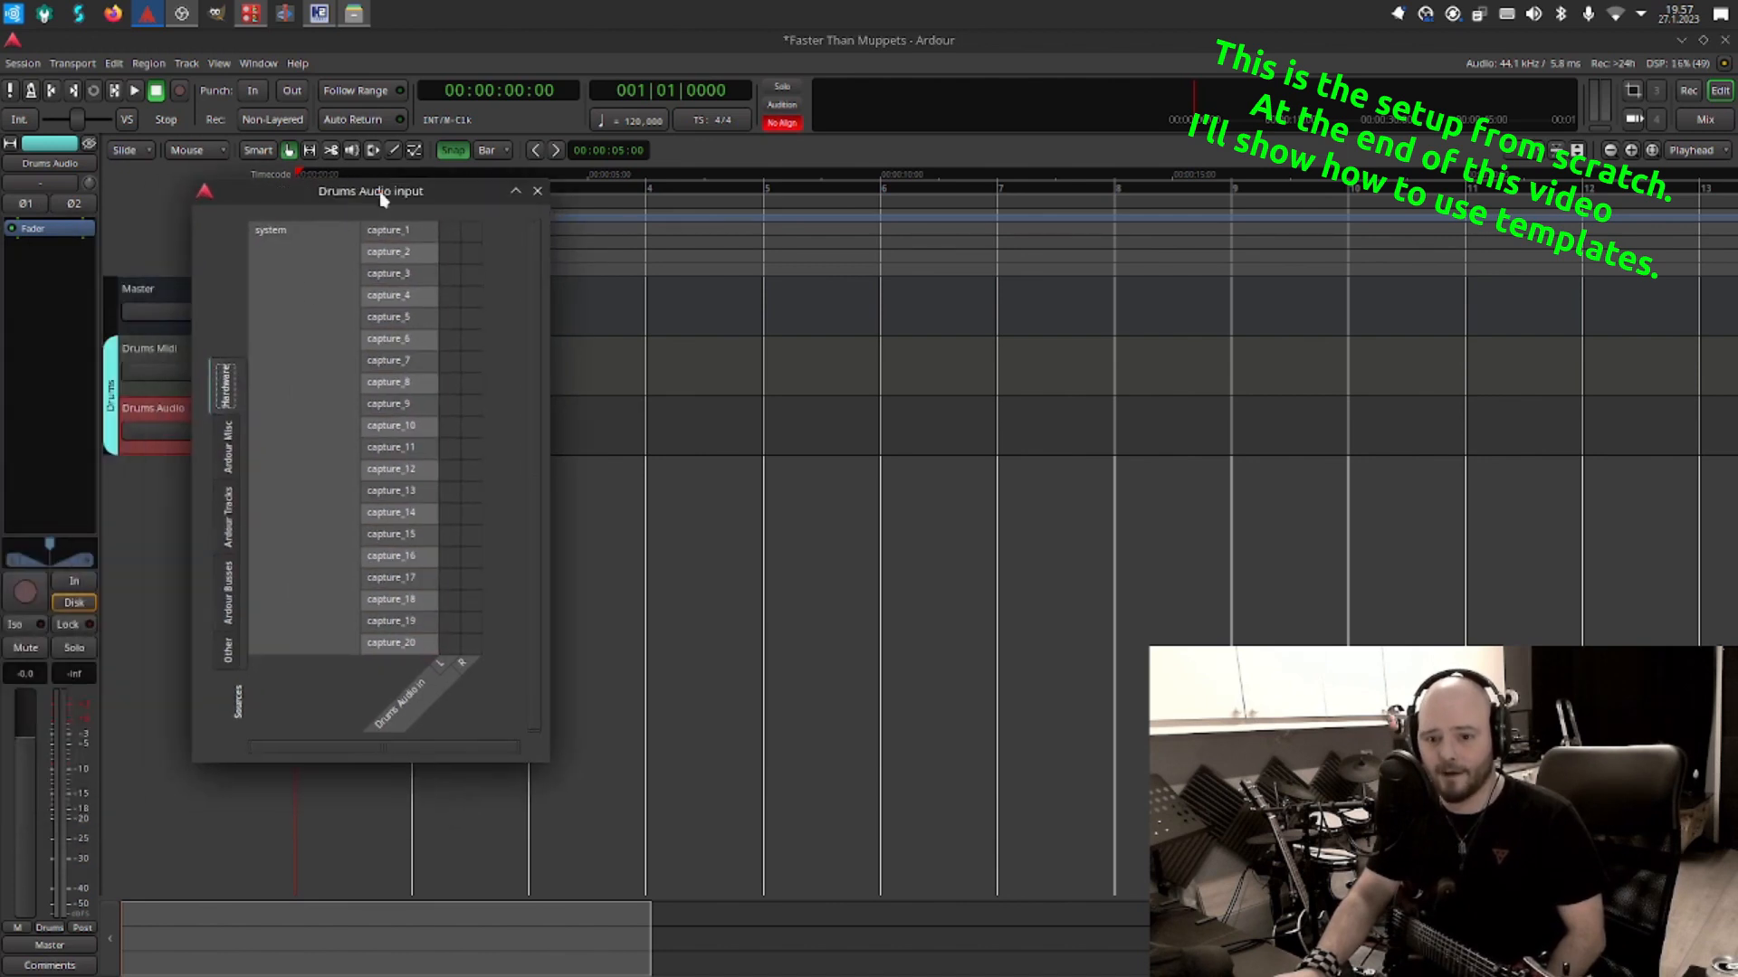
pyautogui.click(226, 650)
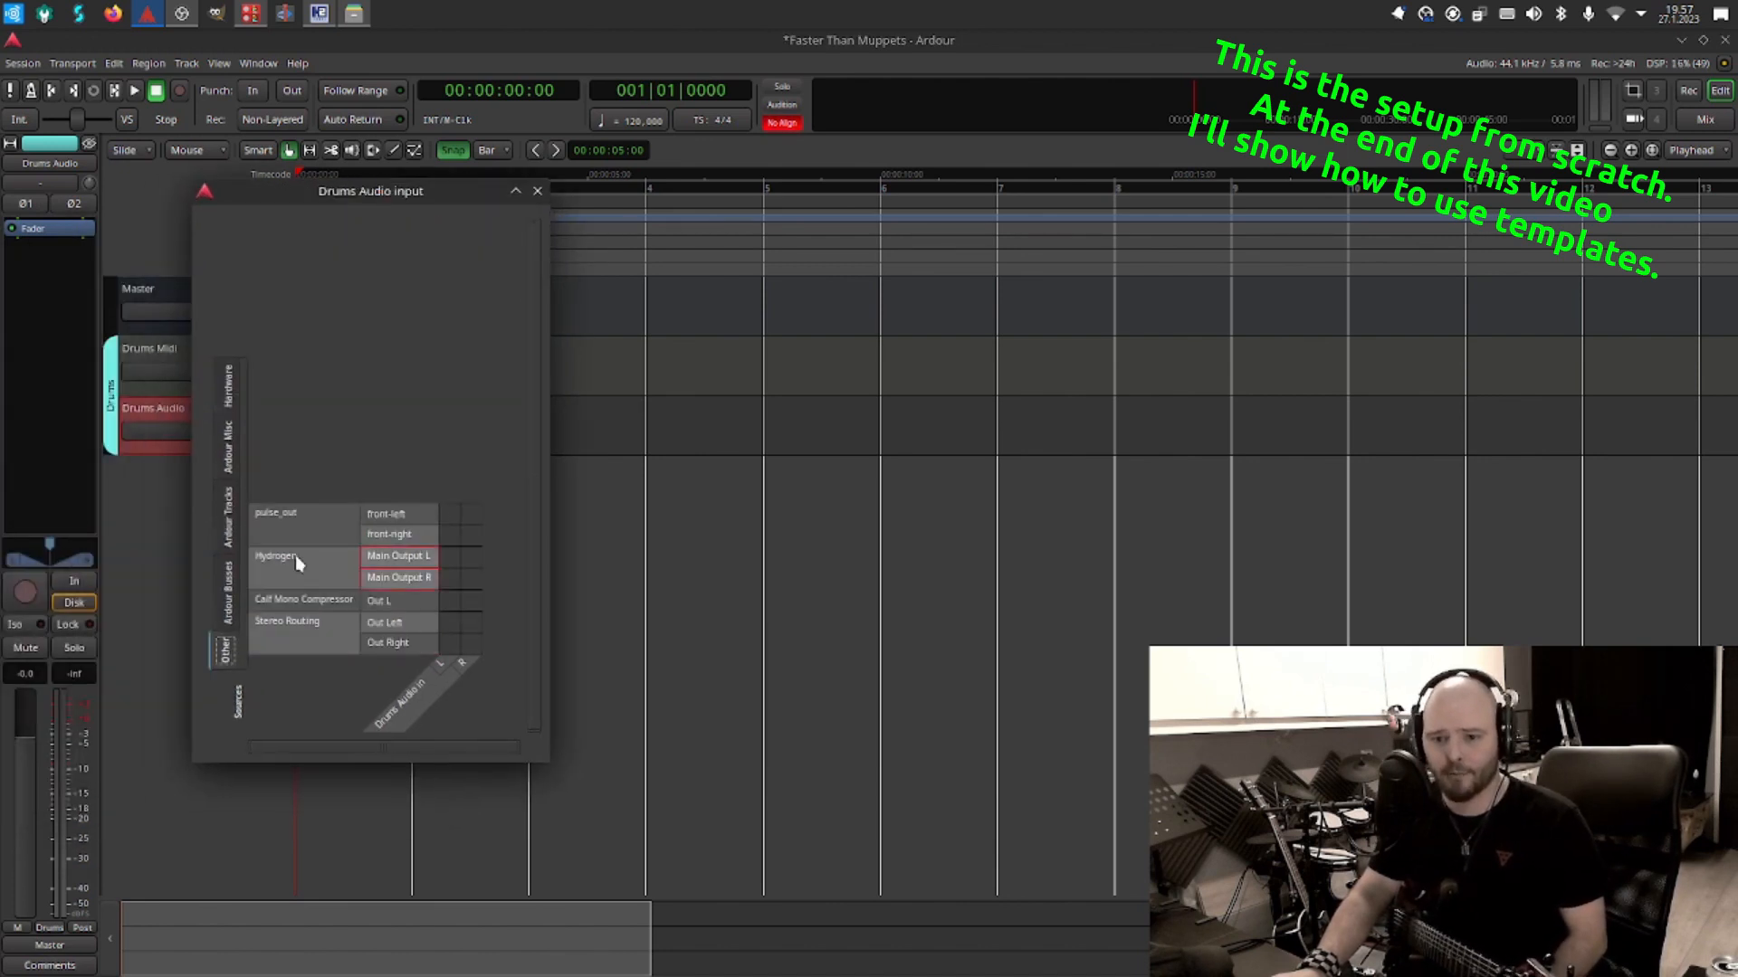
pyautogui.click(449, 556)
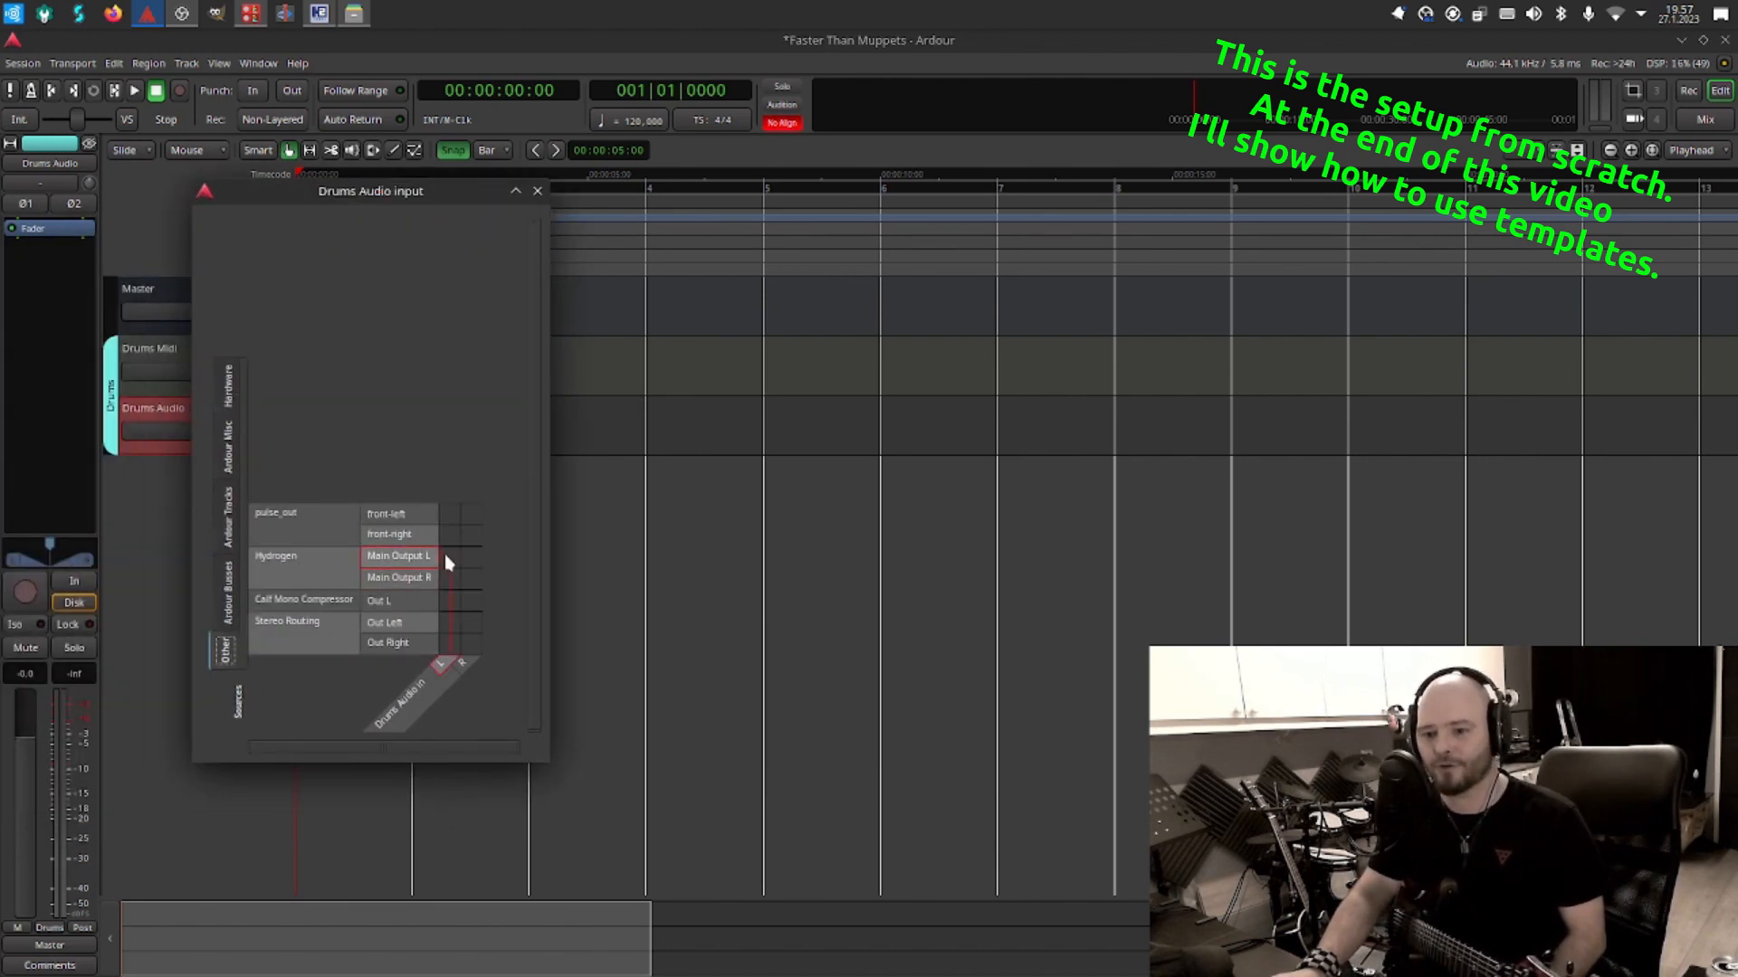
pyautogui.click(470, 580)
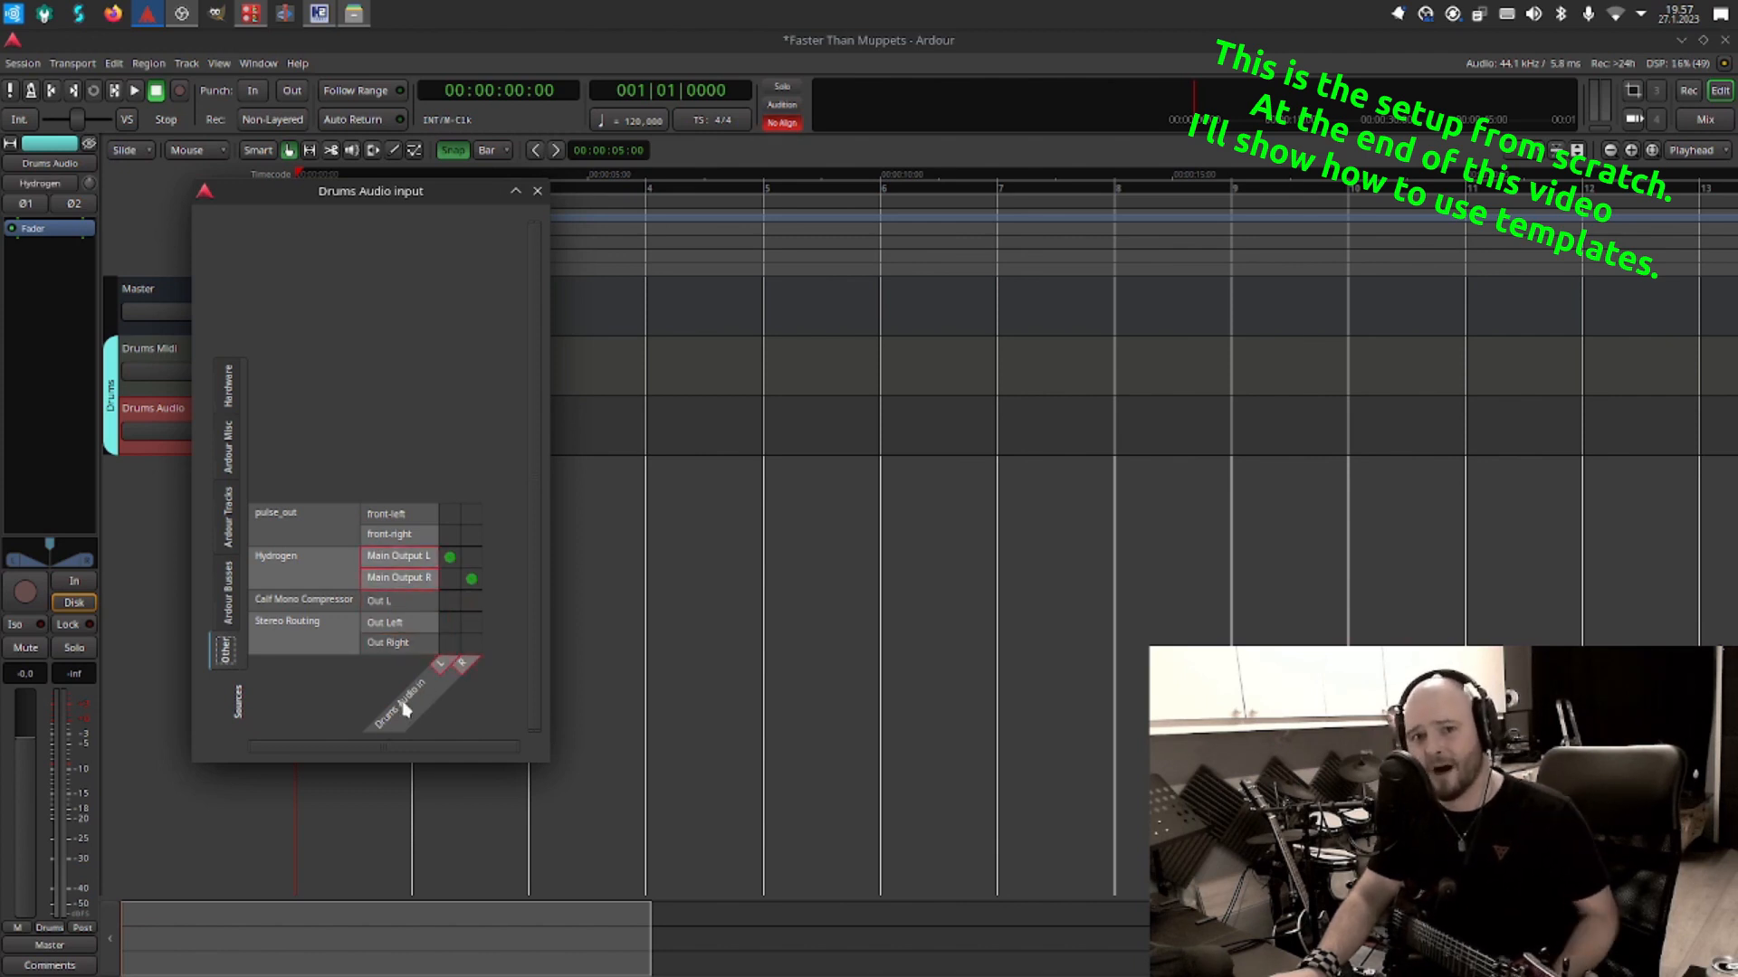
pyautogui.click(537, 192)
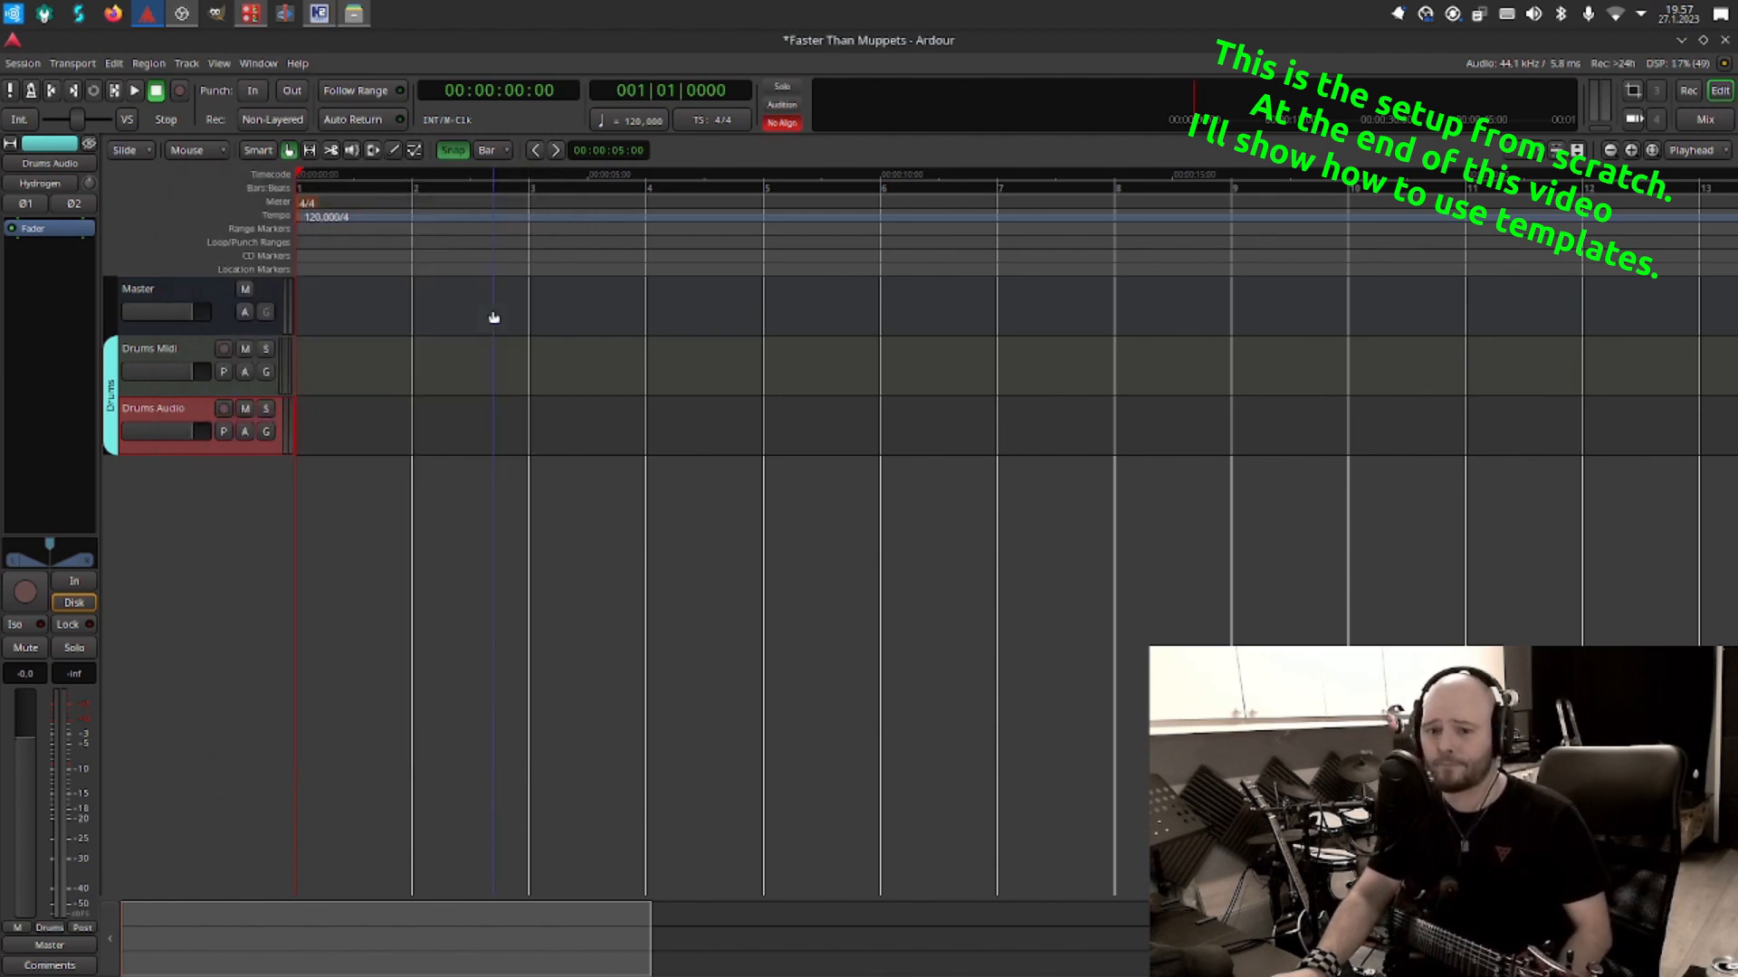
pyautogui.click(202, 354)
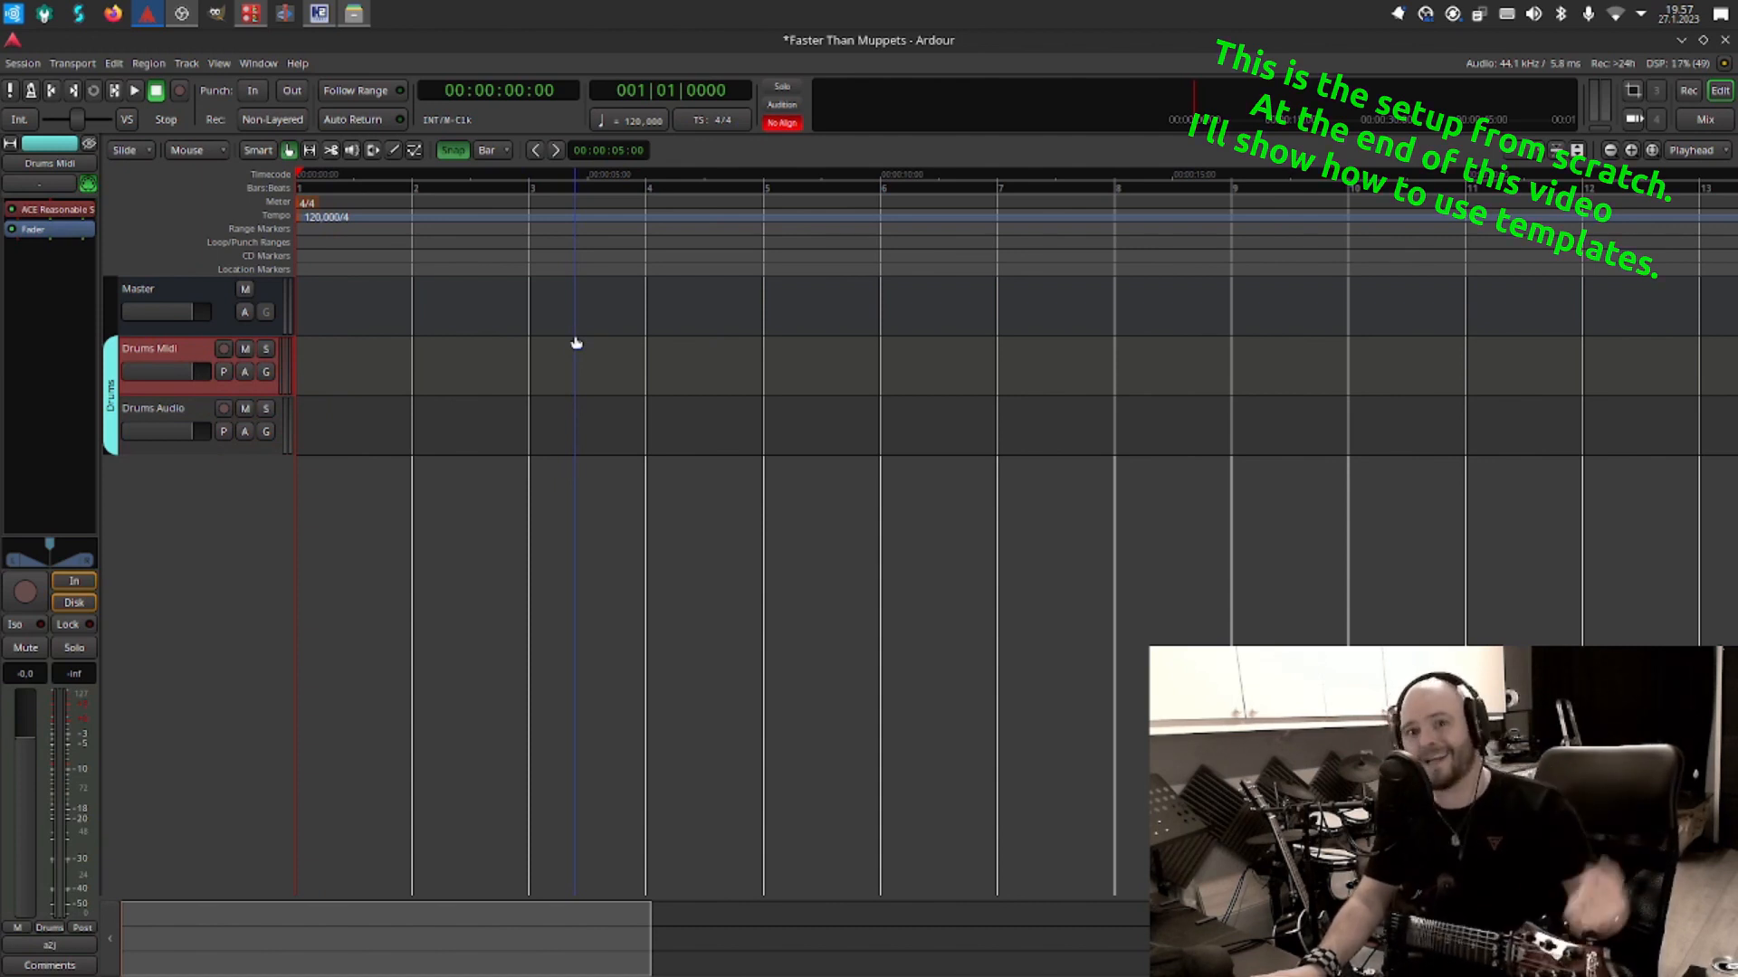
pyautogui.click(177, 420)
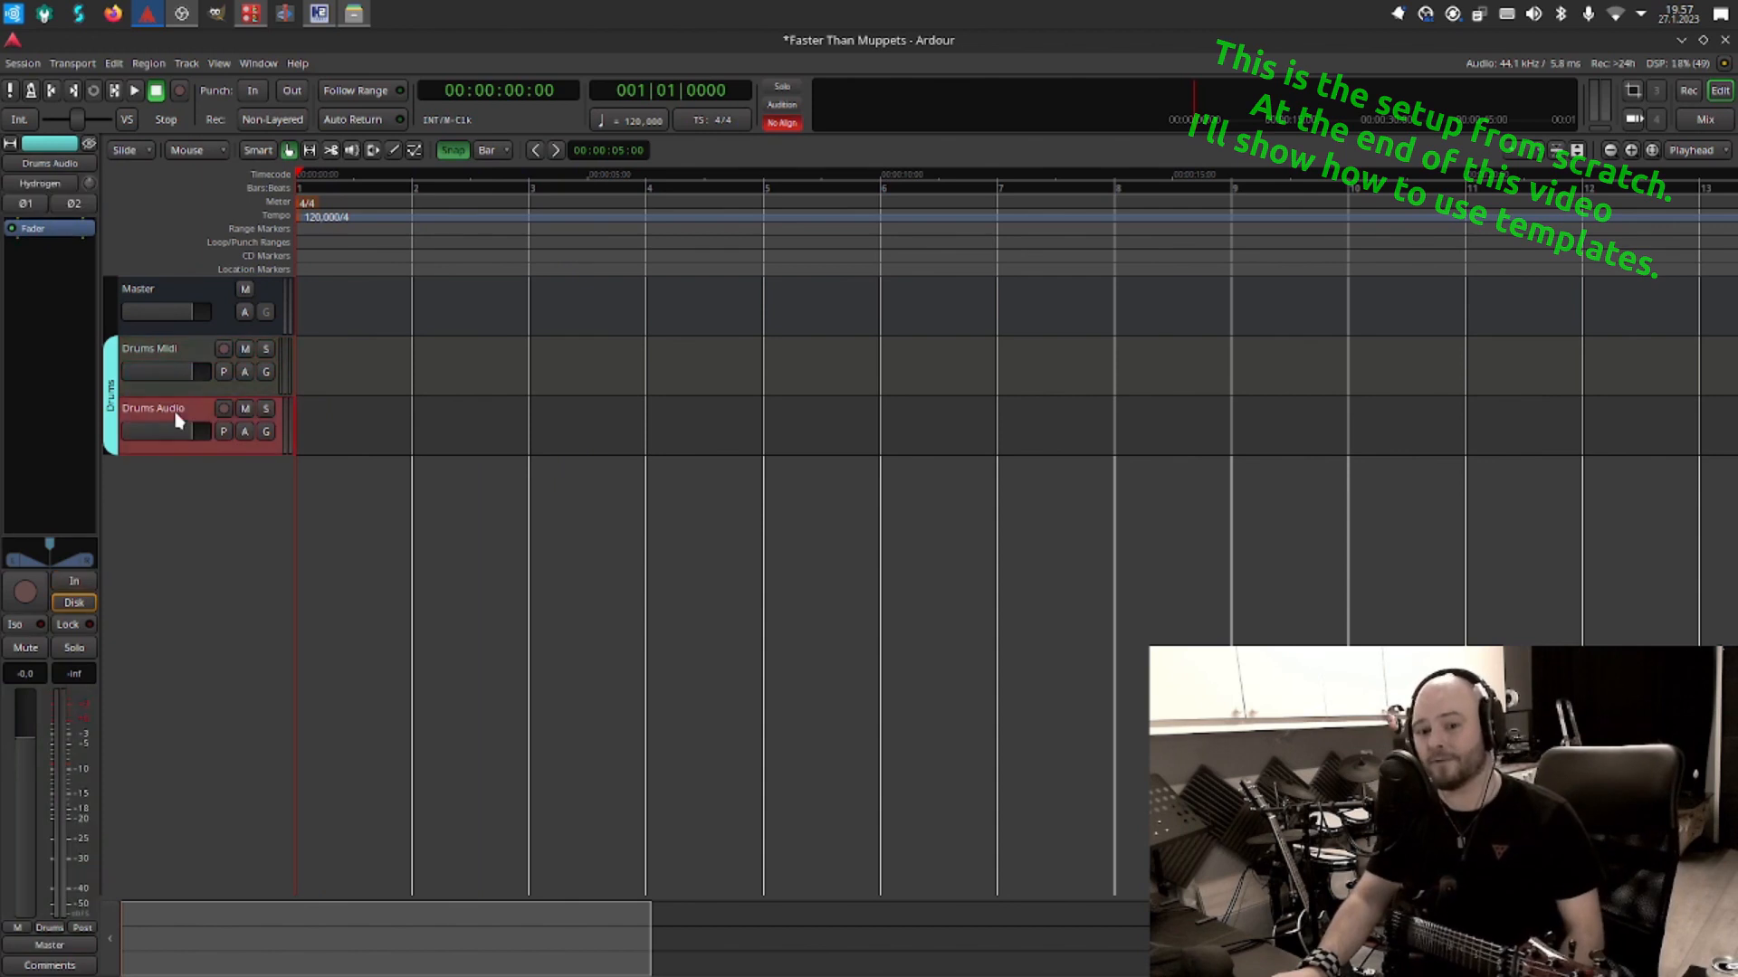
# Switch to Hydrogen and export the song as the MIDI file Faster Tham Muppets.mid, with all instruments on a single track.
pyautogui.click(318, 13)
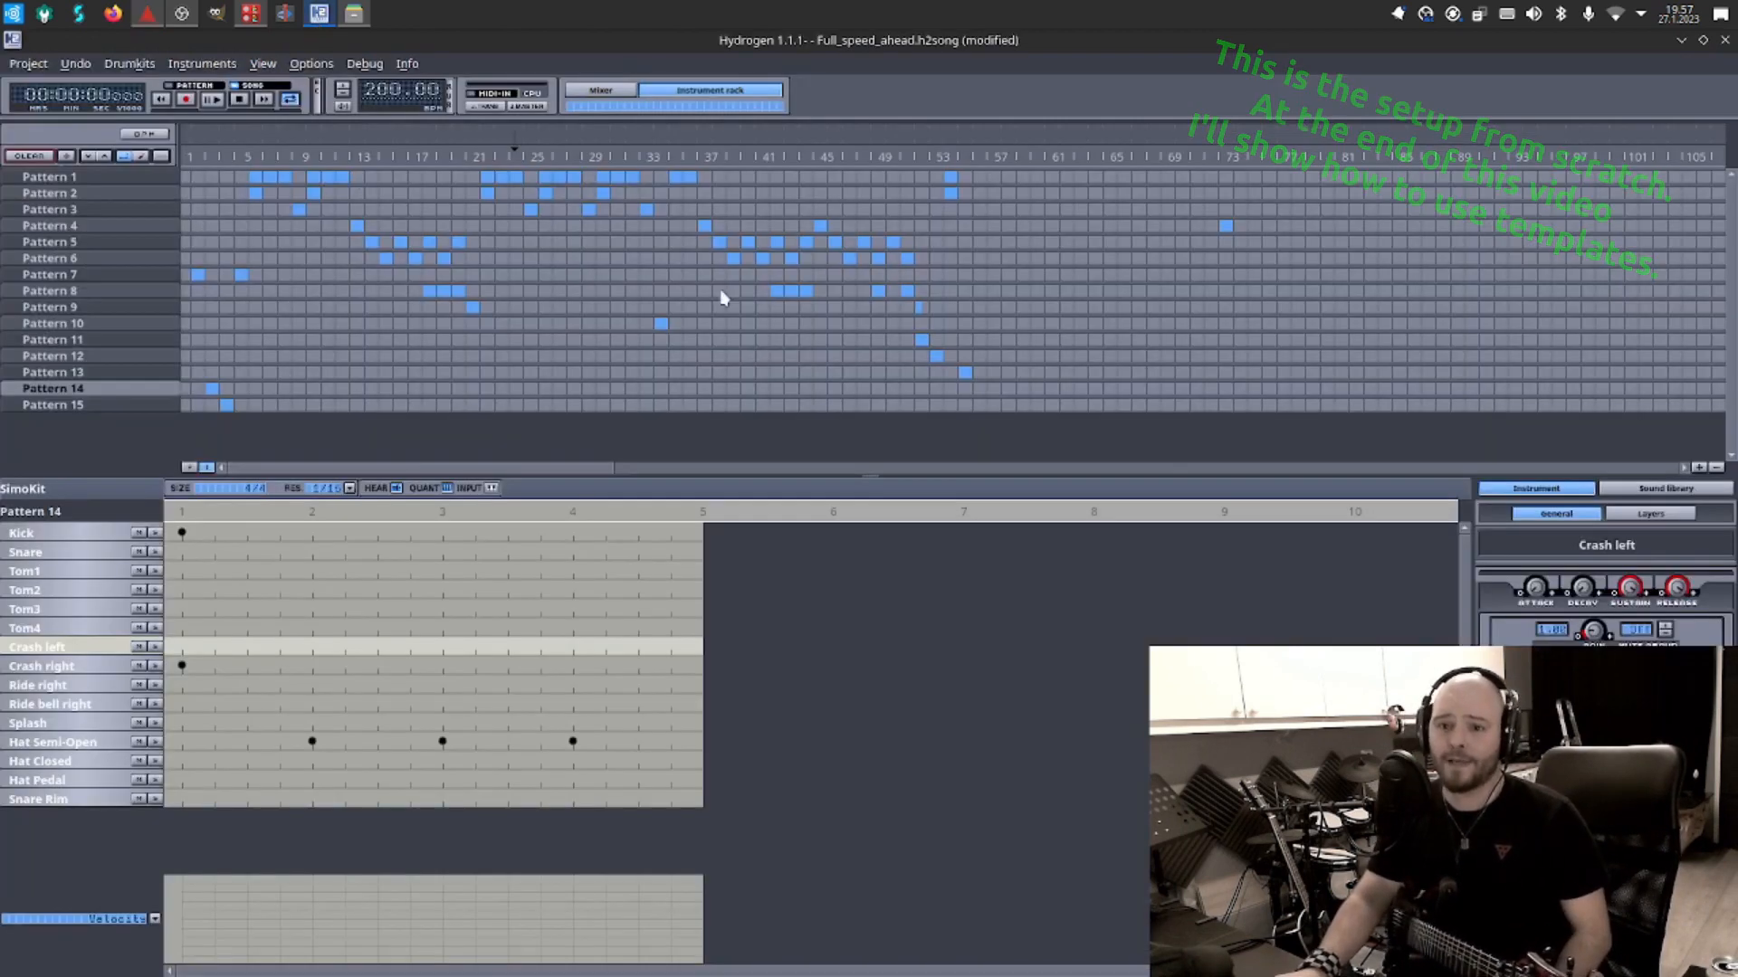
pyautogui.click(28, 65)
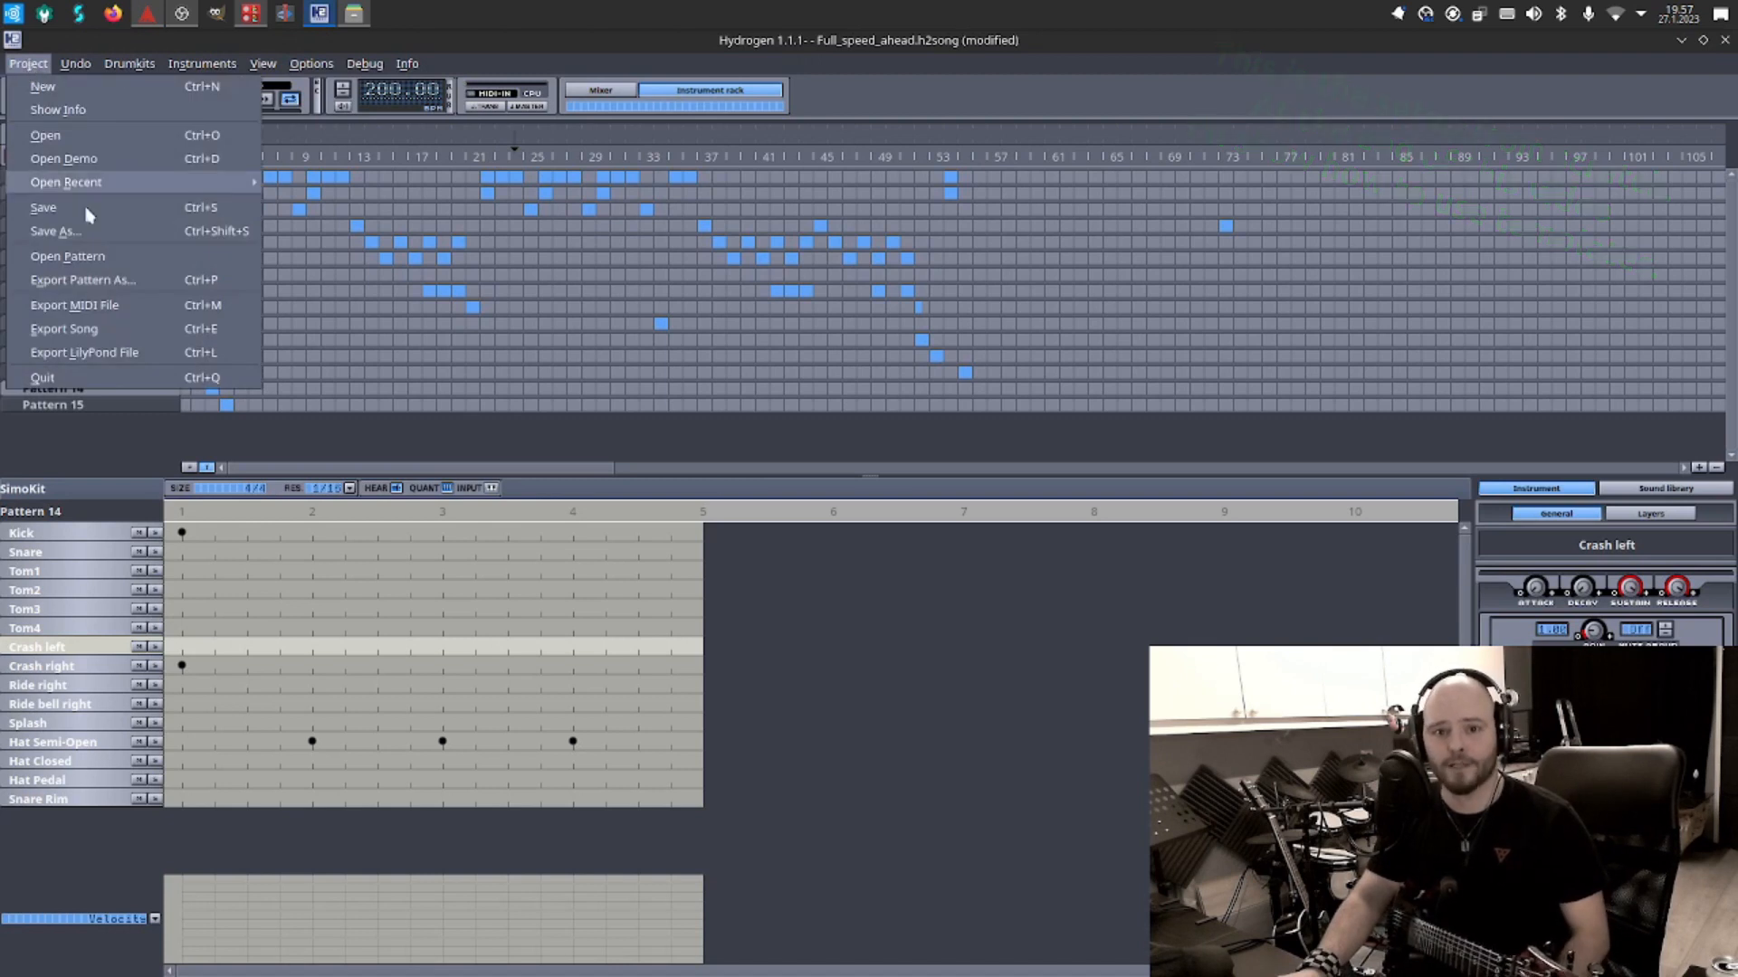
pyautogui.click(116, 316)
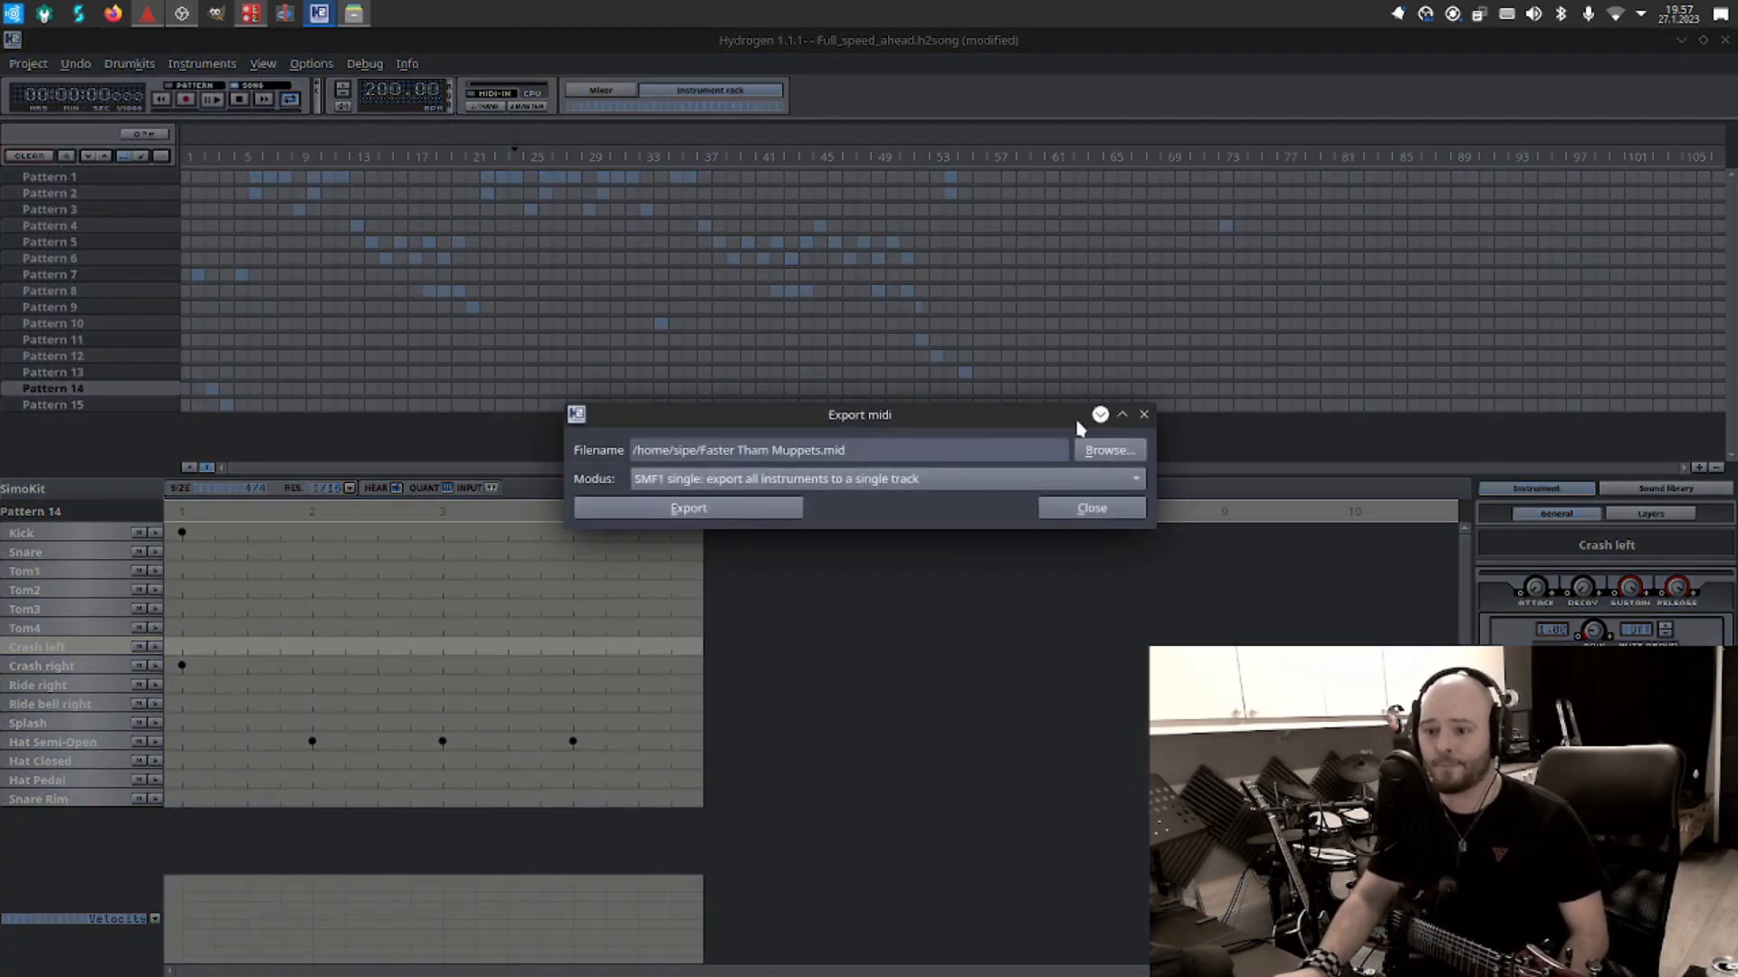
pyautogui.click(695, 508)
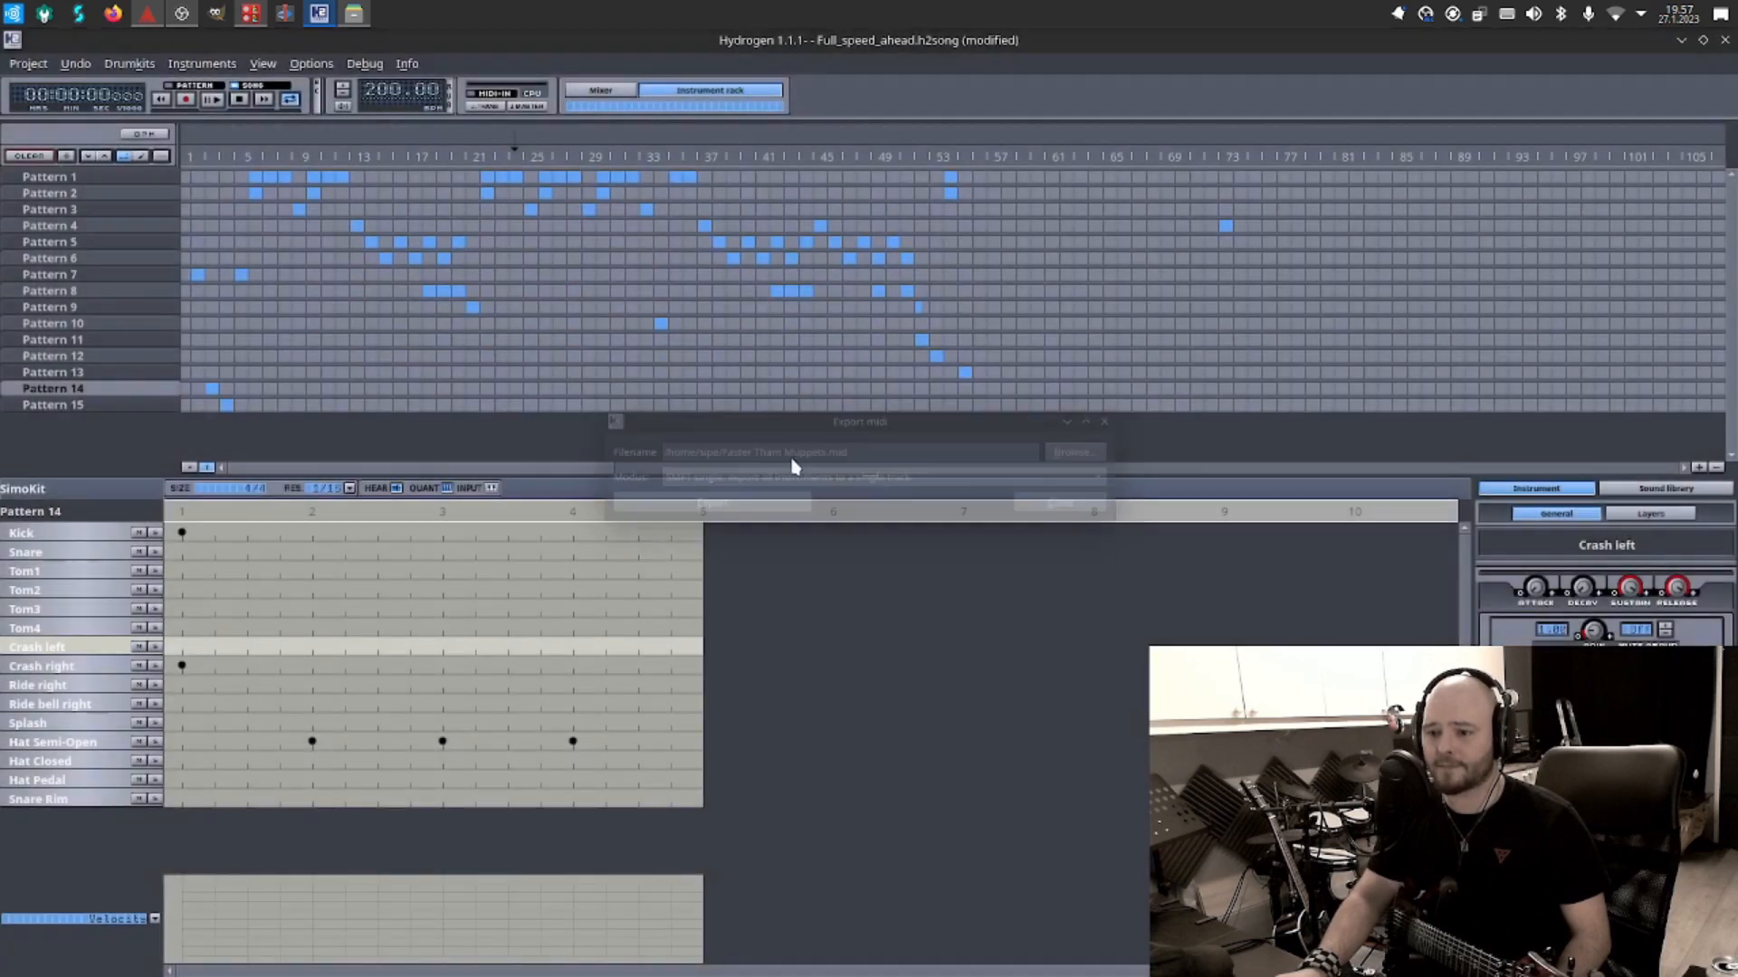
# Switch to Ardour, import Faster Tham Muppets.mid from the home folder into the selected Drums Midi track at session start, and enlarge the track's height.
pyautogui.click(147, 14)
pyautogui.click(178, 352)
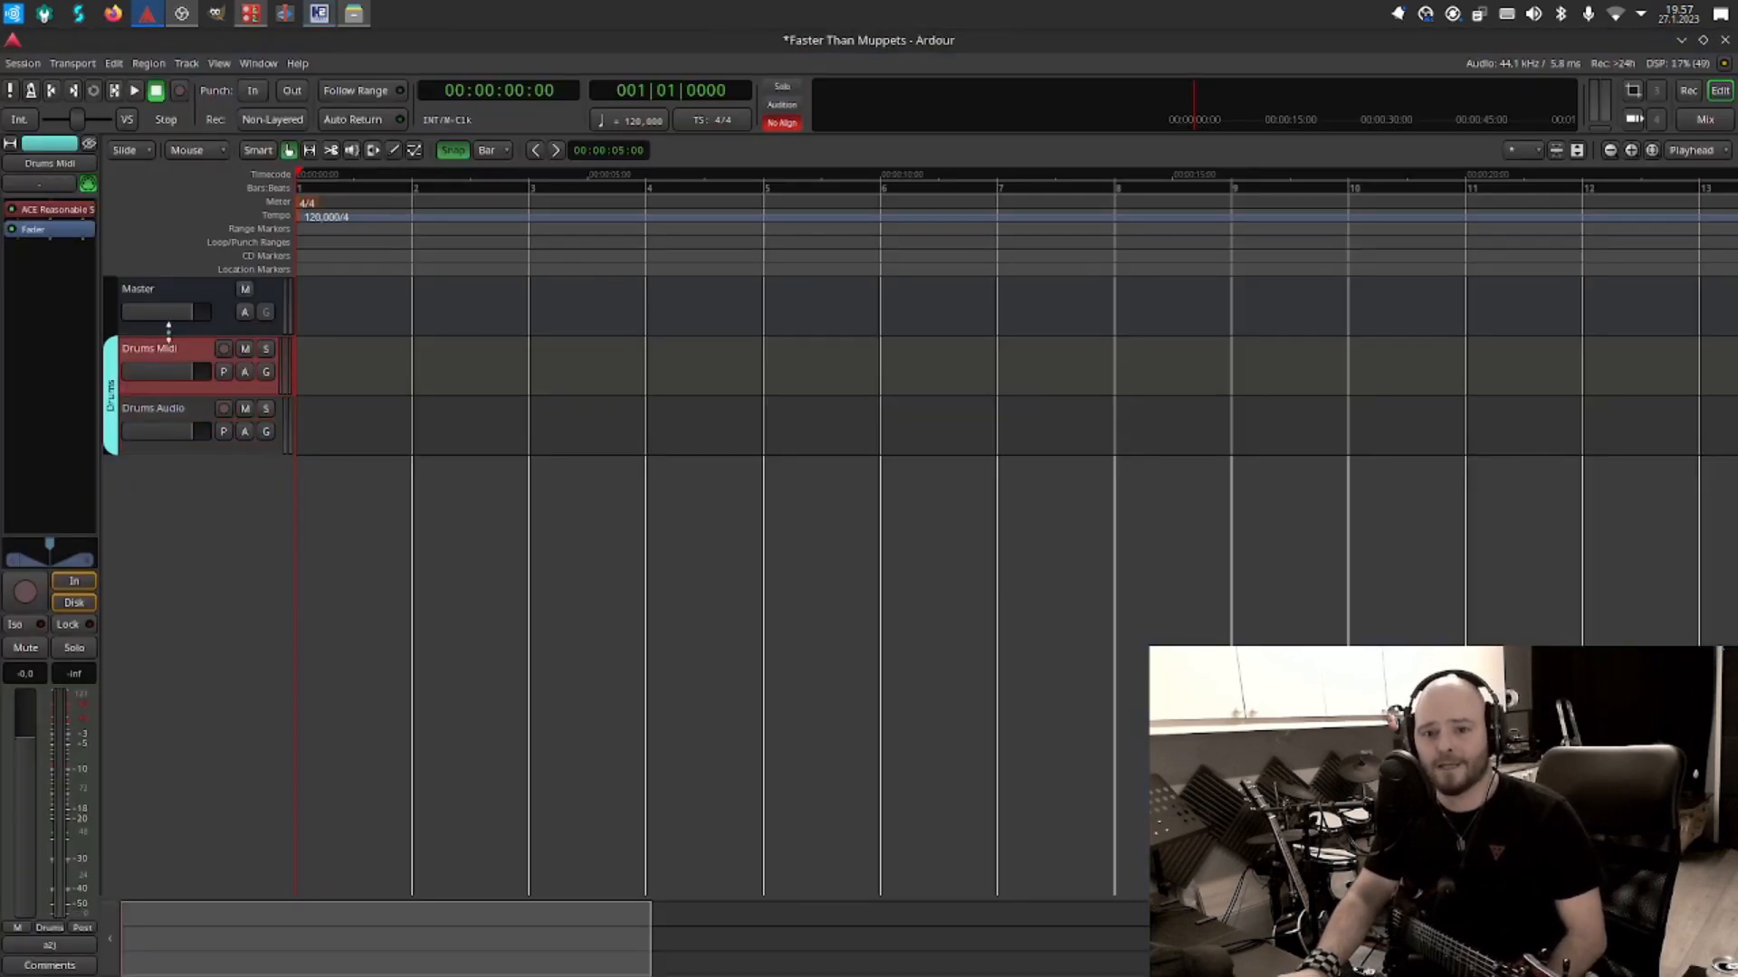
pyautogui.click(24, 66)
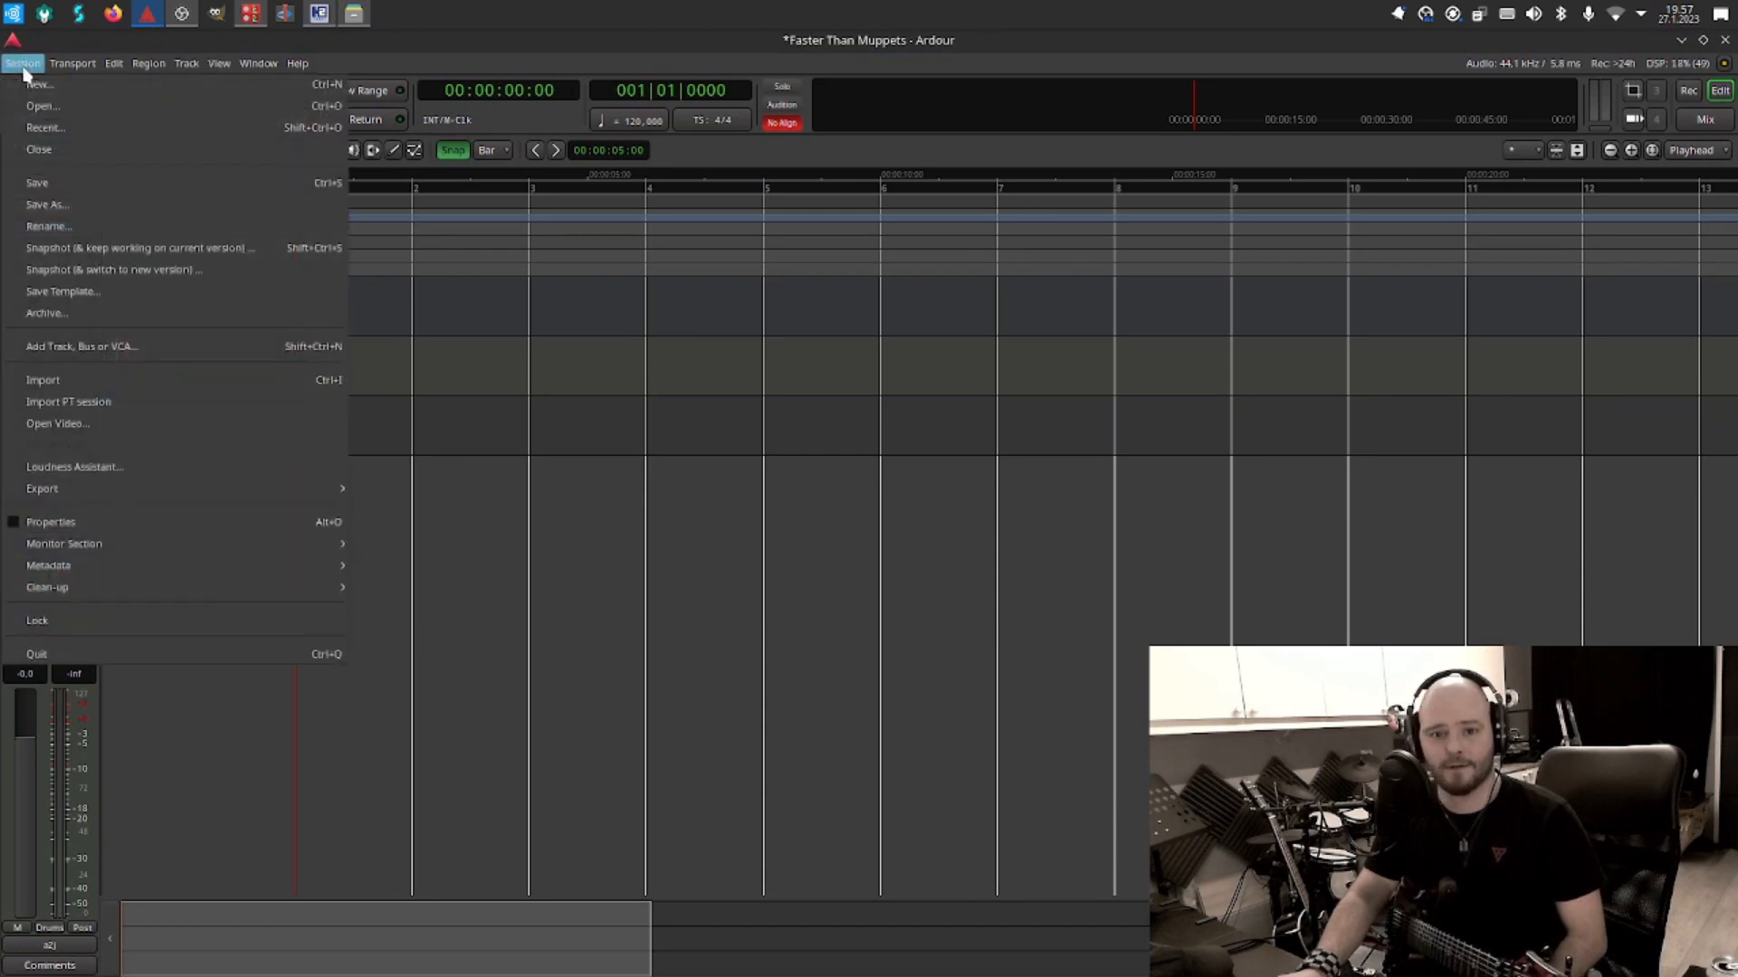
pyautogui.click(91, 382)
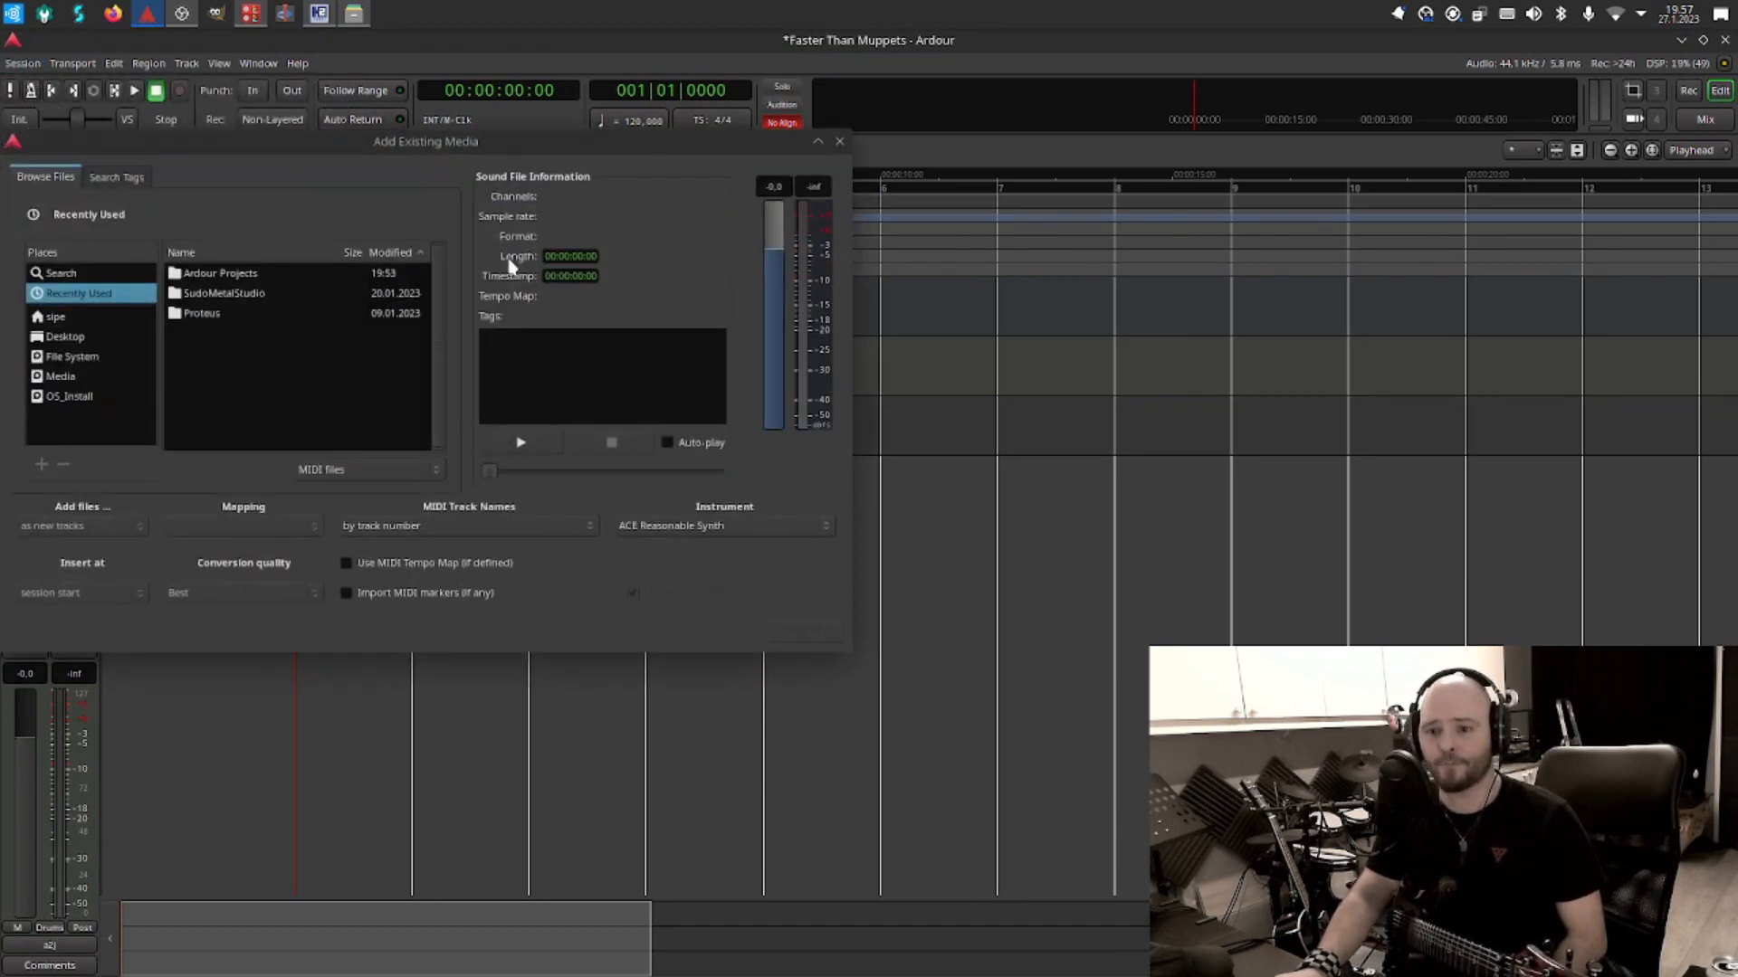
pyautogui.click(56, 317)
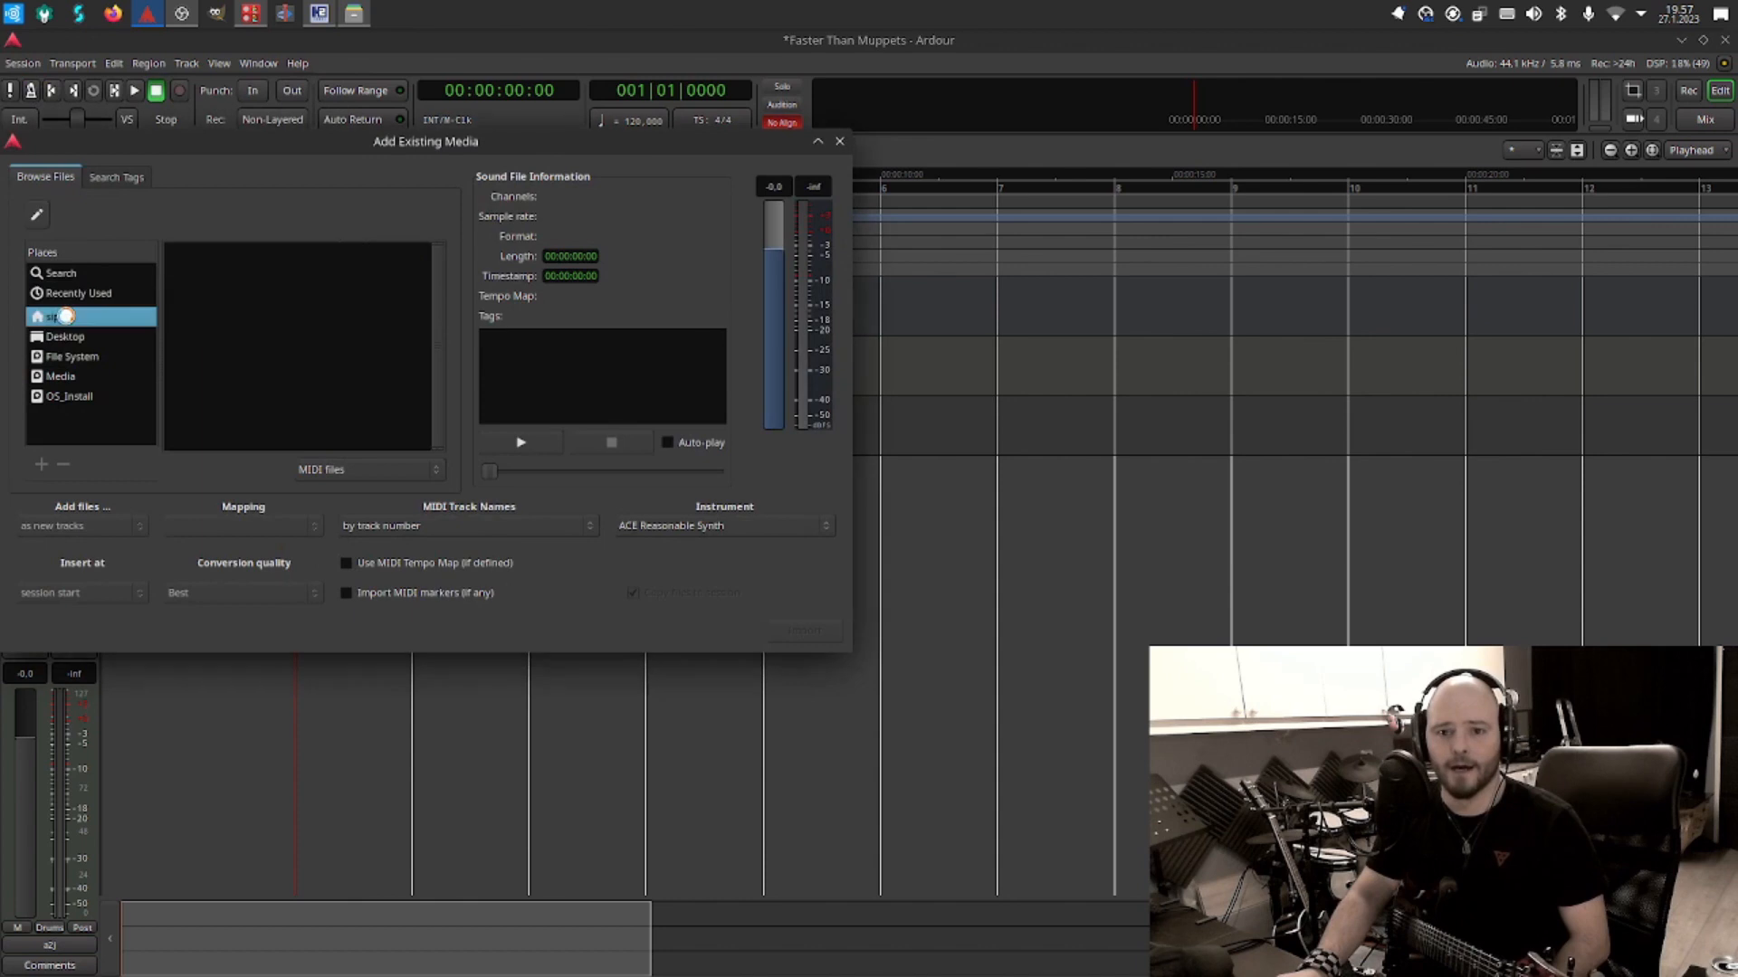
pyautogui.scroll(-5, 326, 353)
pyautogui.click(248, 441)
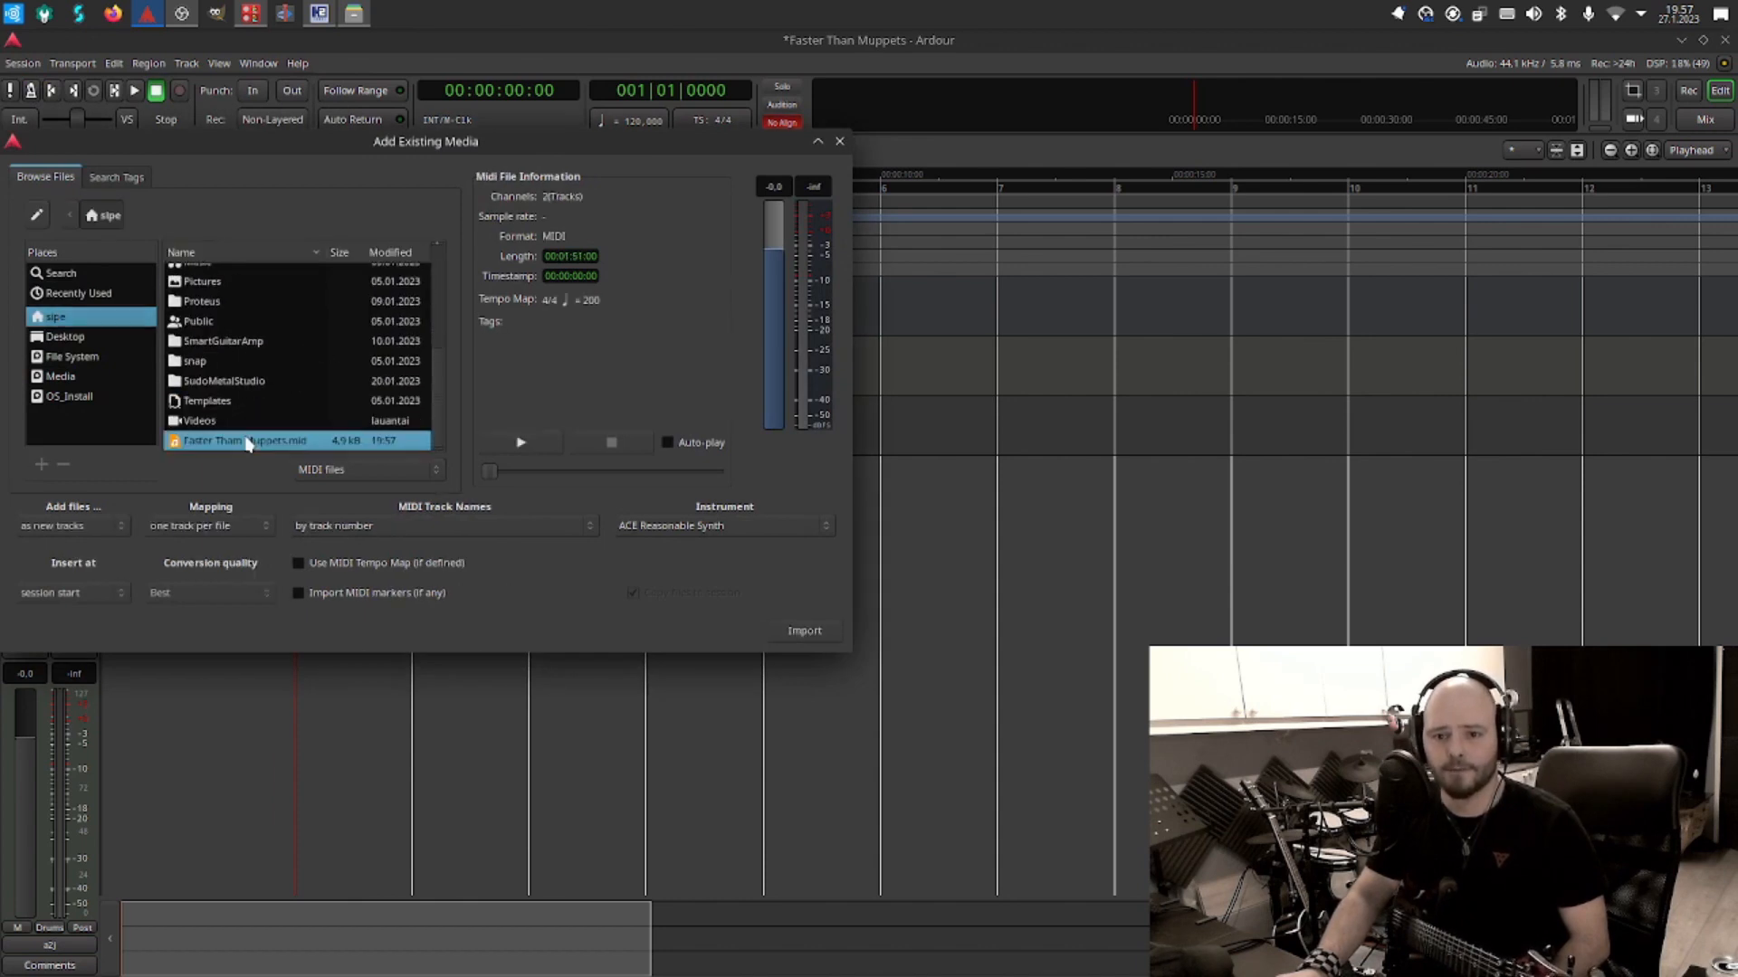
pyautogui.click(82, 526)
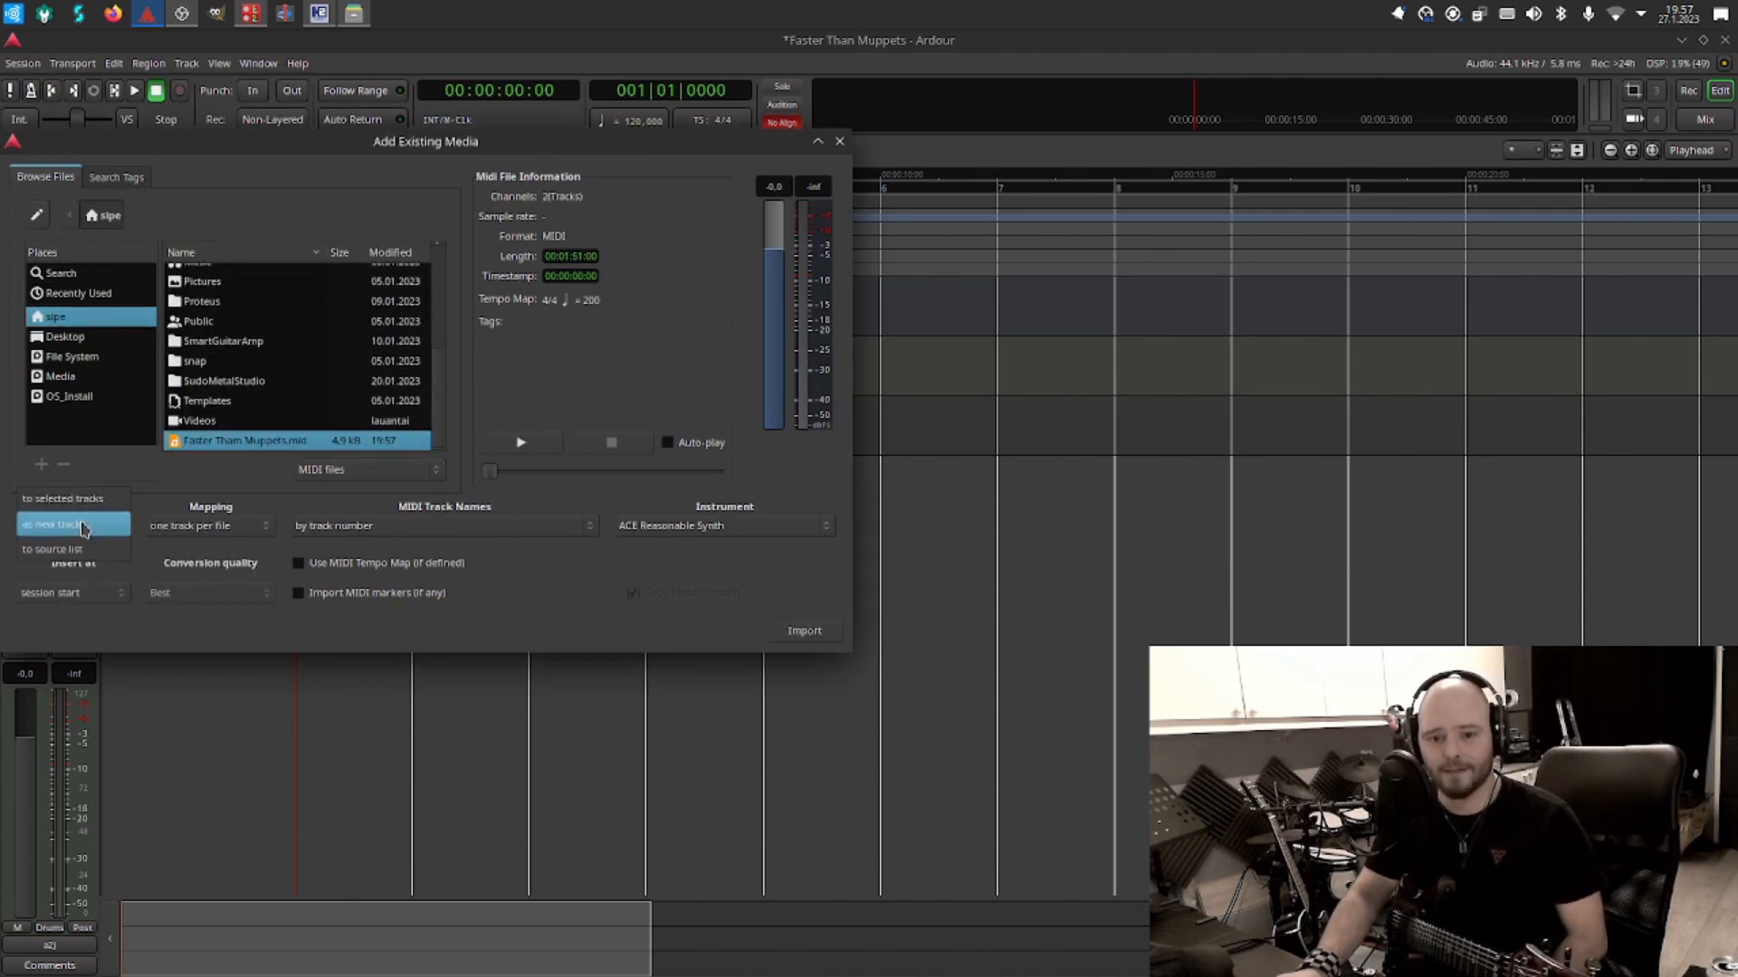
pyautogui.click(87, 499)
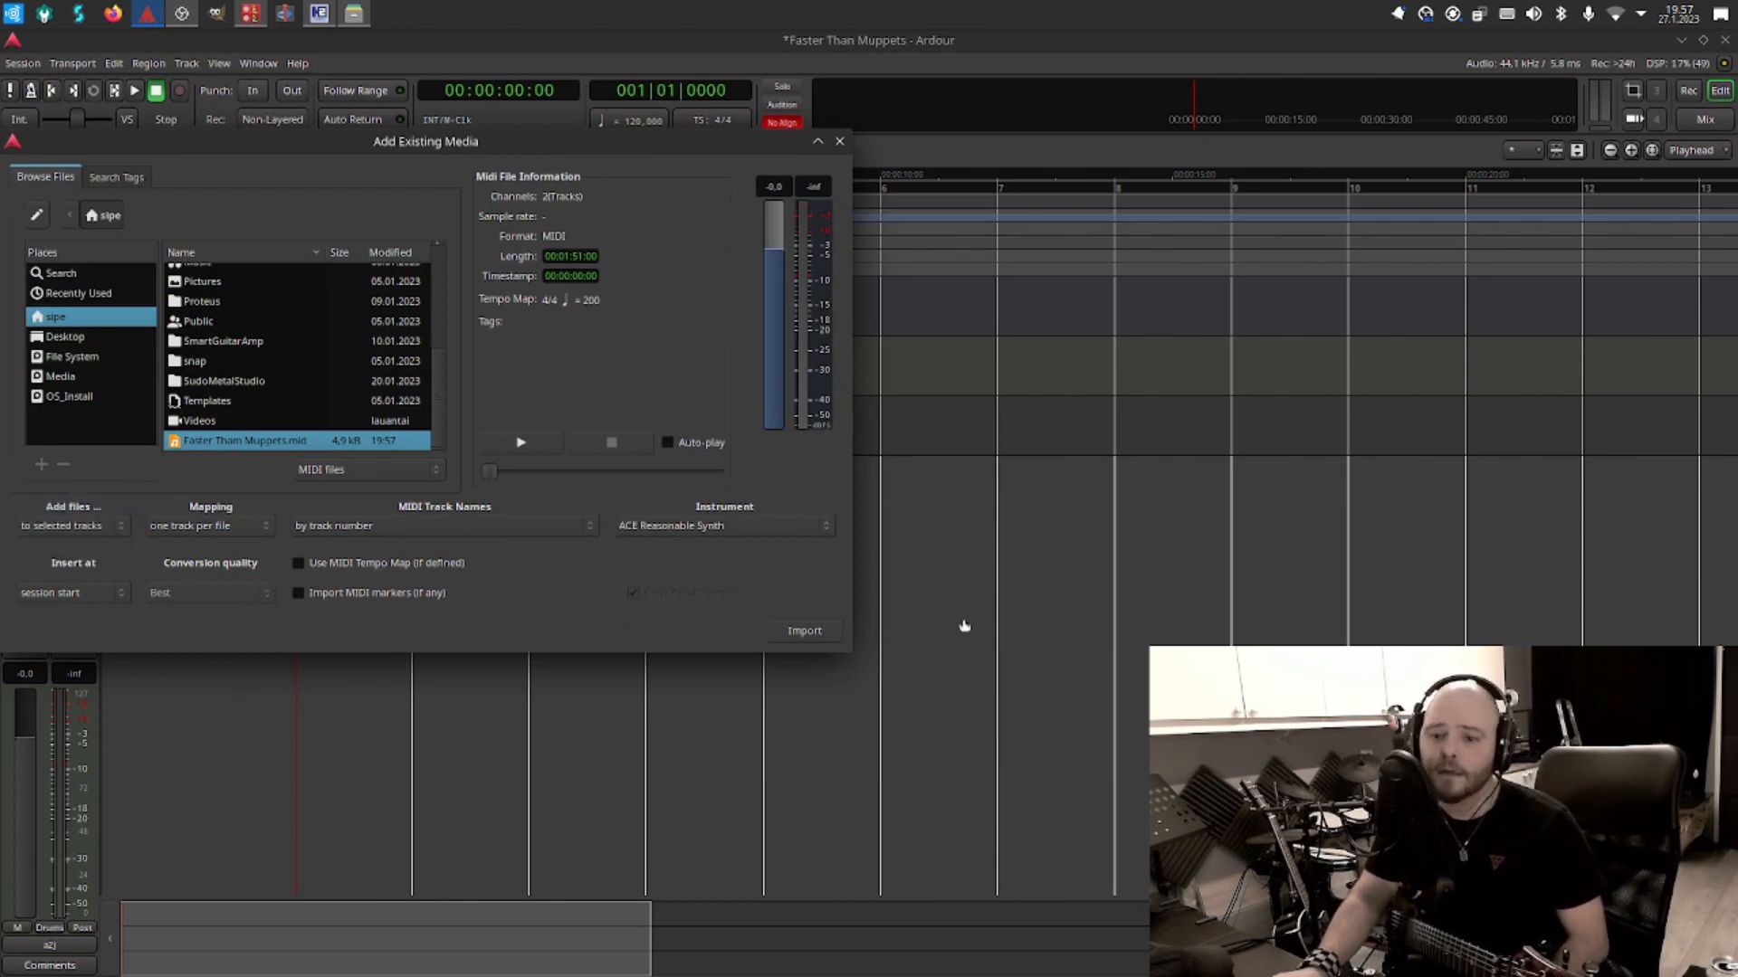
pyautogui.click(831, 638)
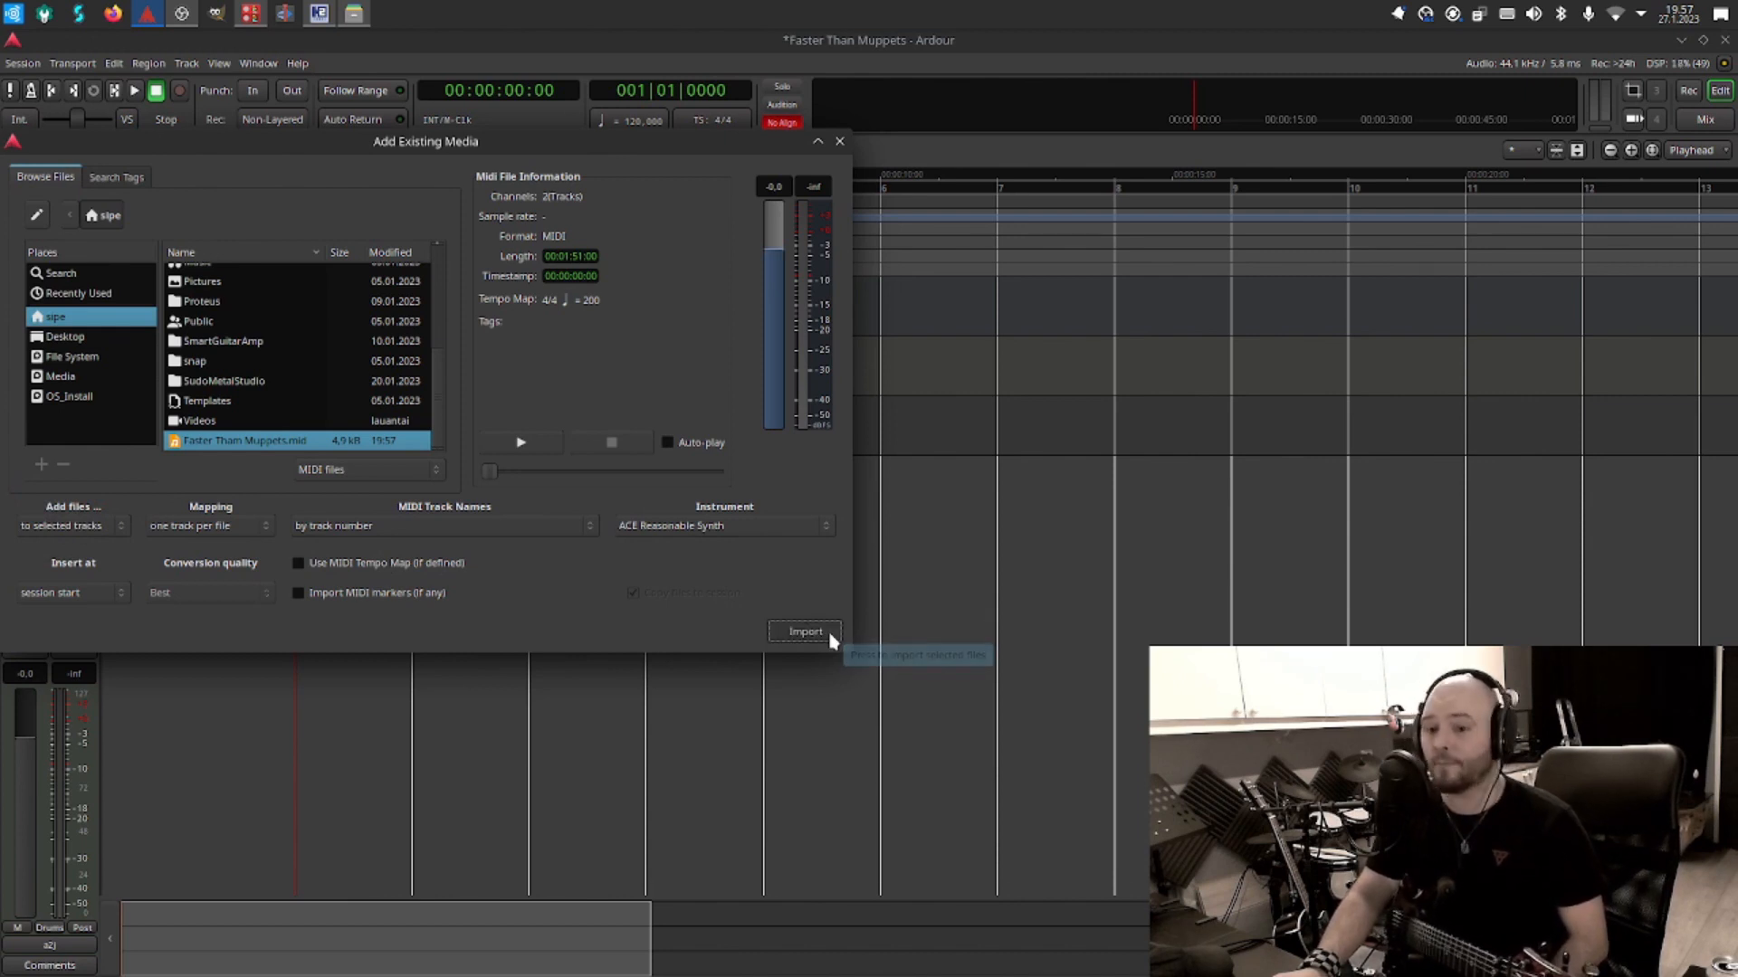
pyautogui.click(841, 142)
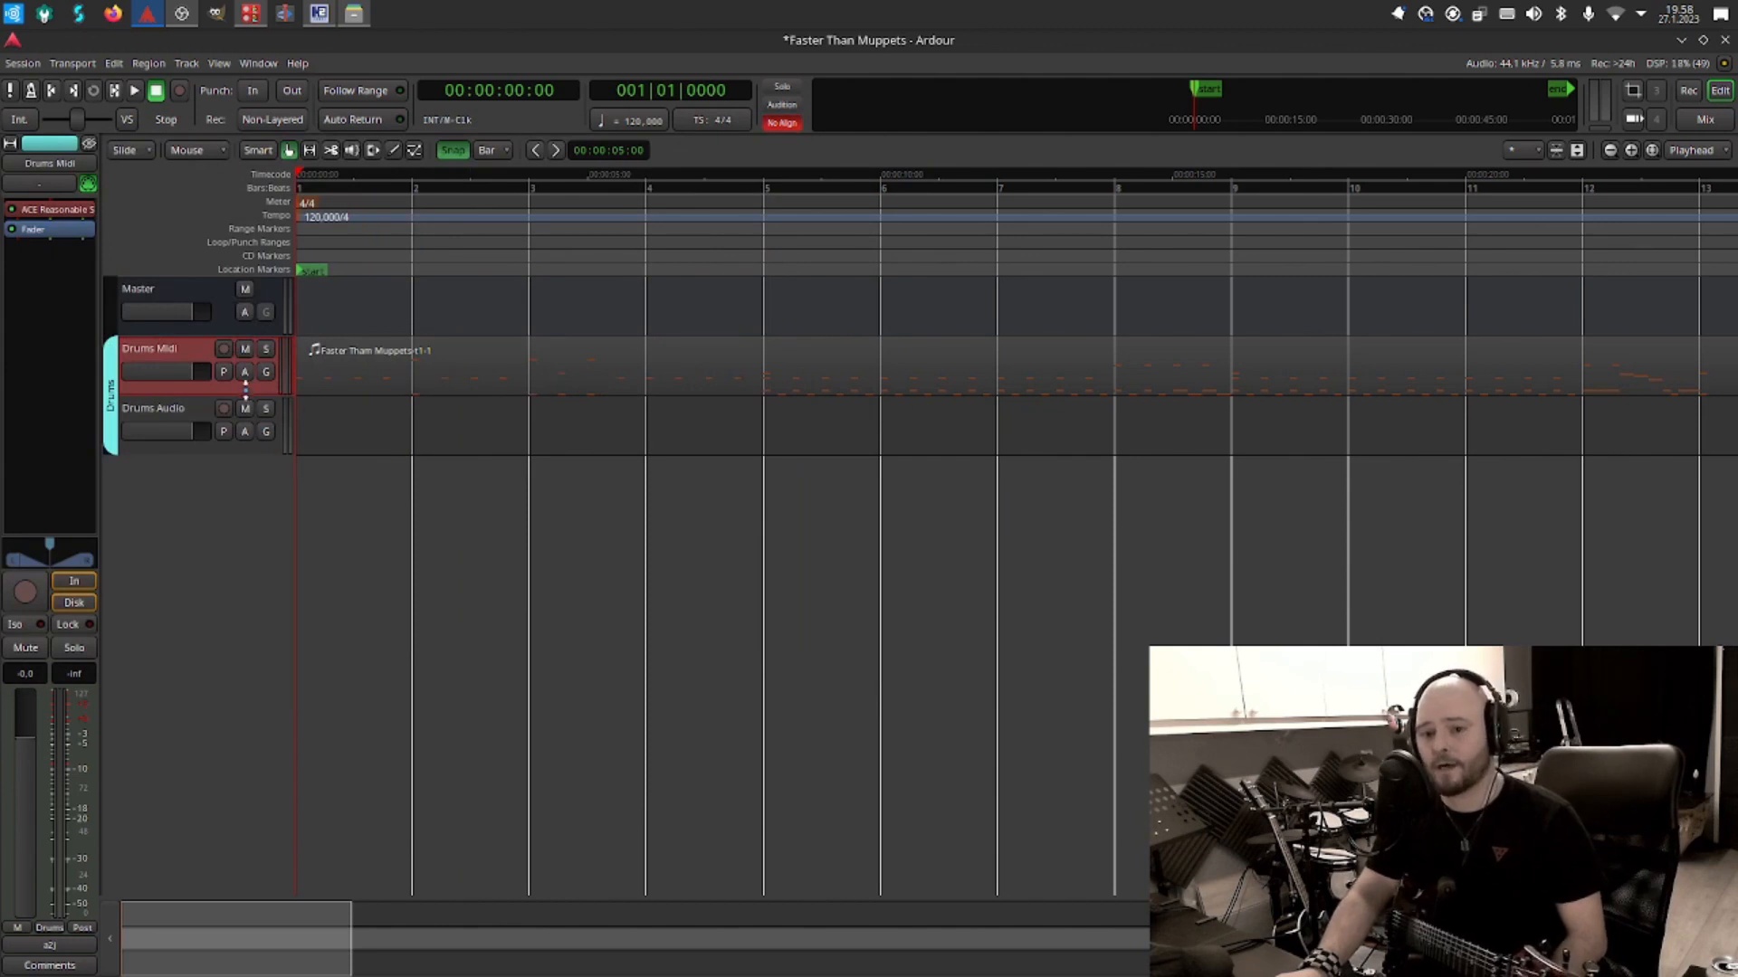
pyautogui.moveTo(242, 406); pyautogui.dragTo(485, 457)
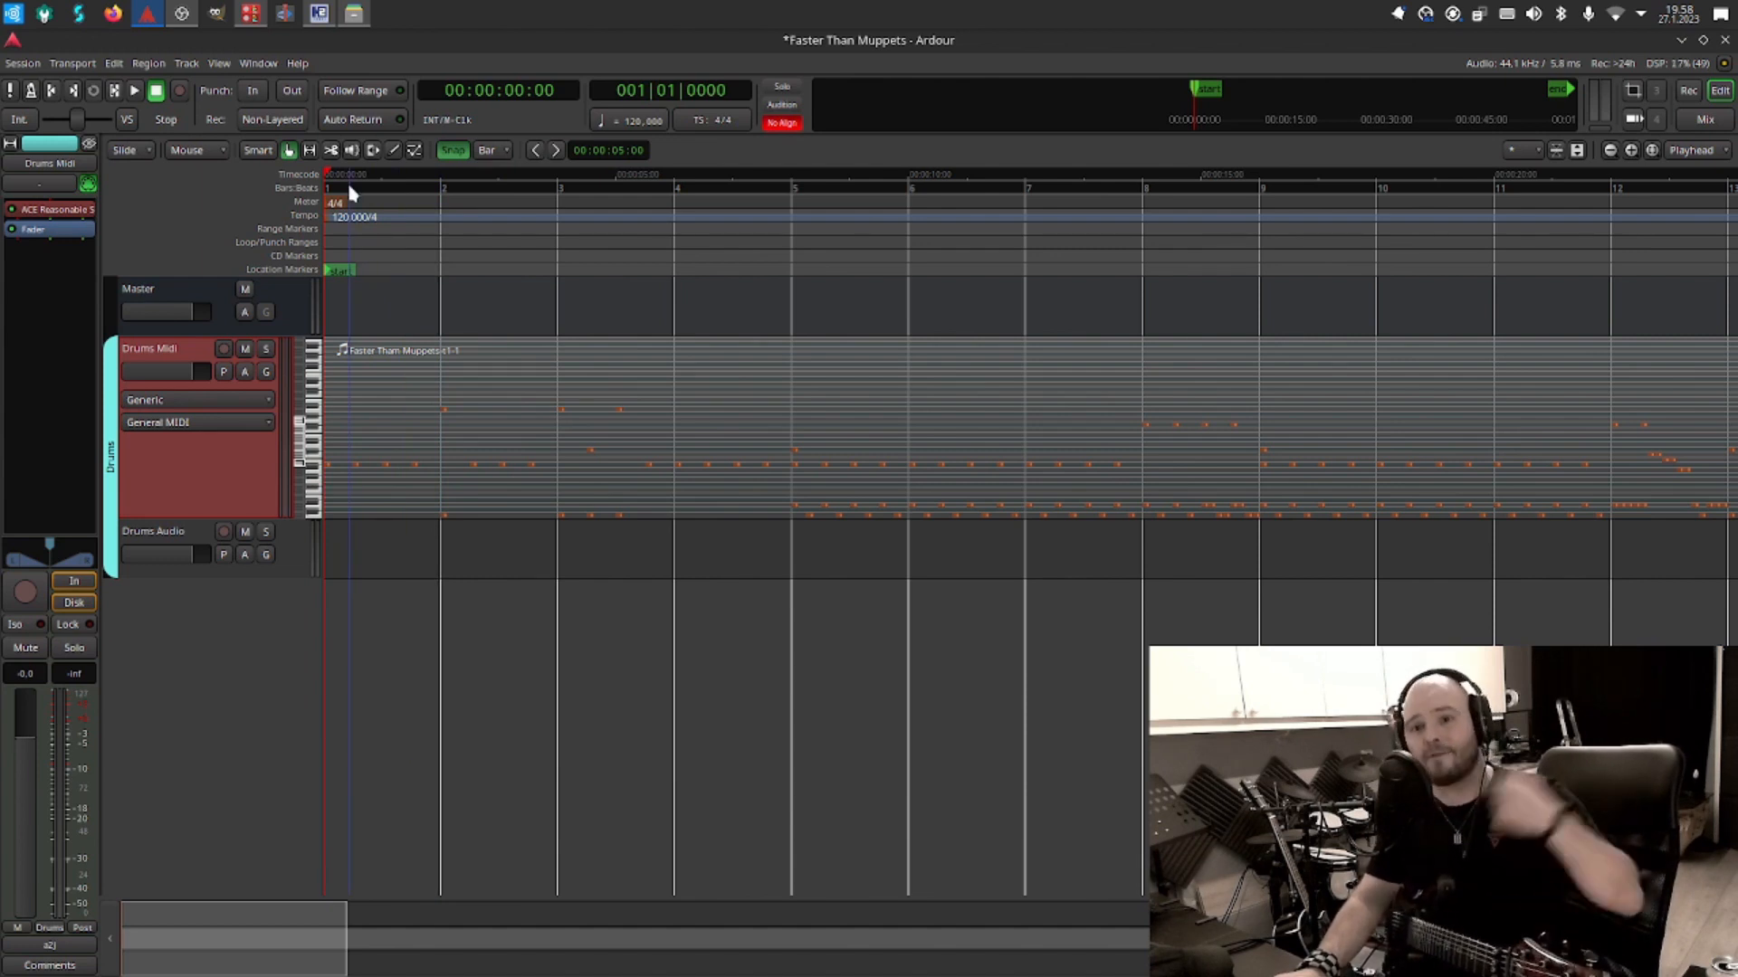
# Switch to Hydrogen to look over the mixer's instrument channels and master, and return to Ardour with the mixer closed.
pyautogui.click(322, 16)
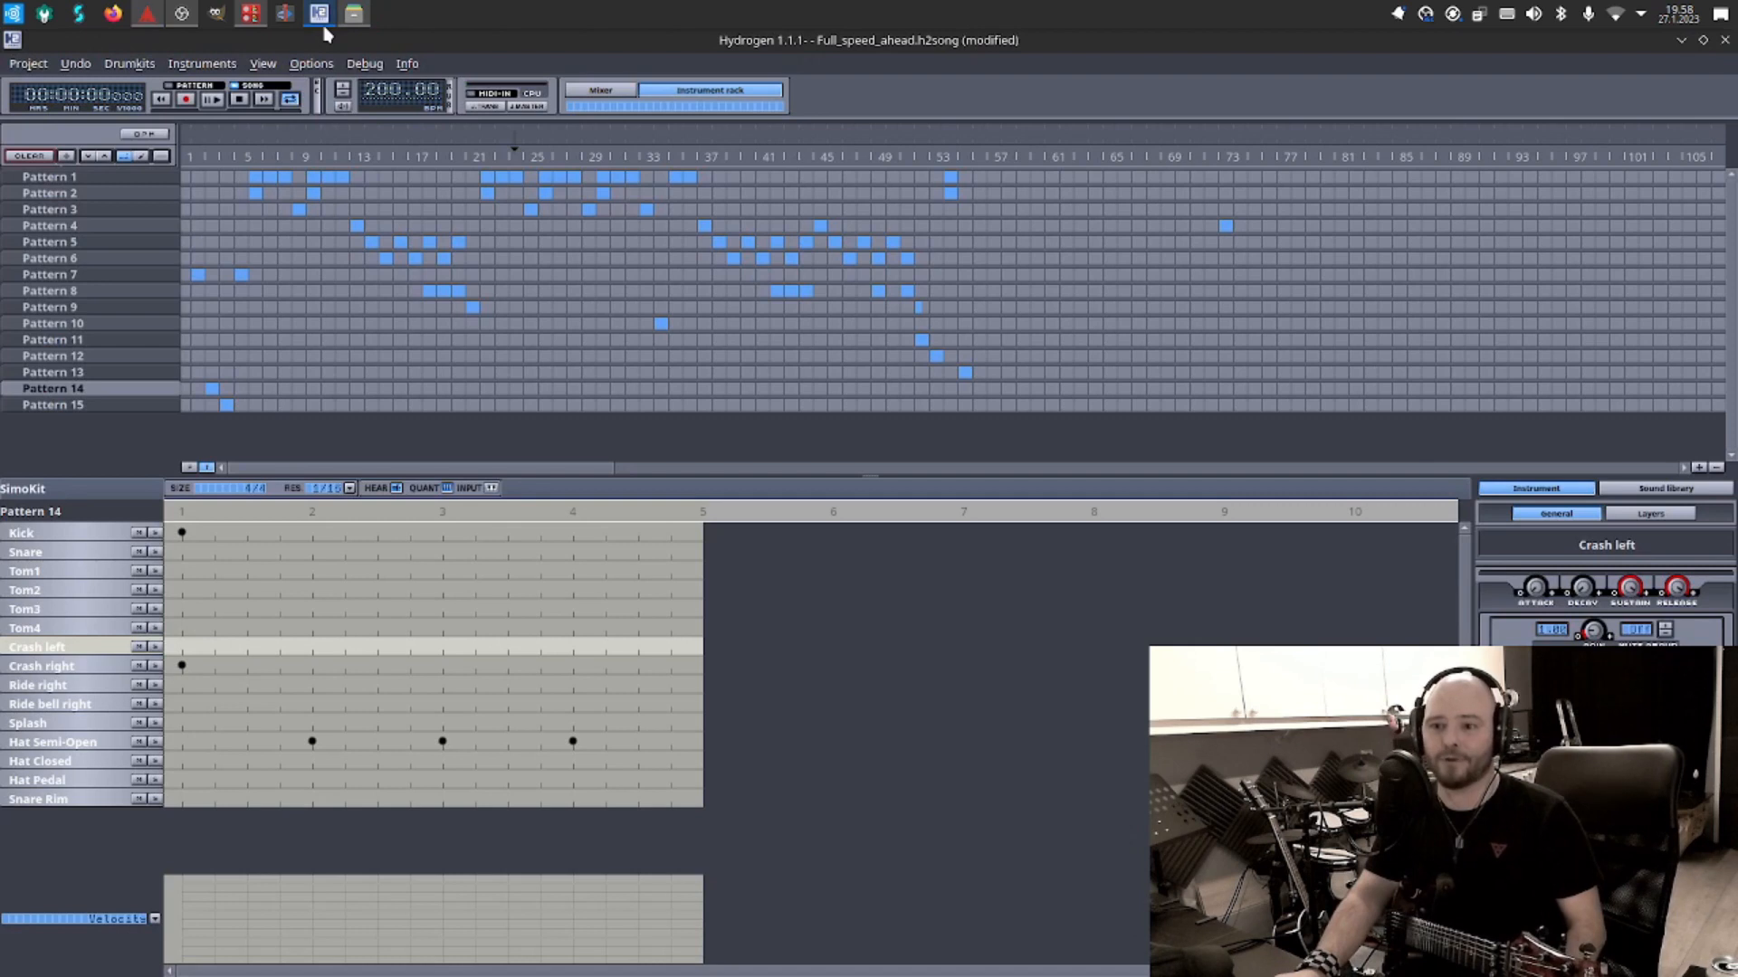
pyautogui.click(602, 91)
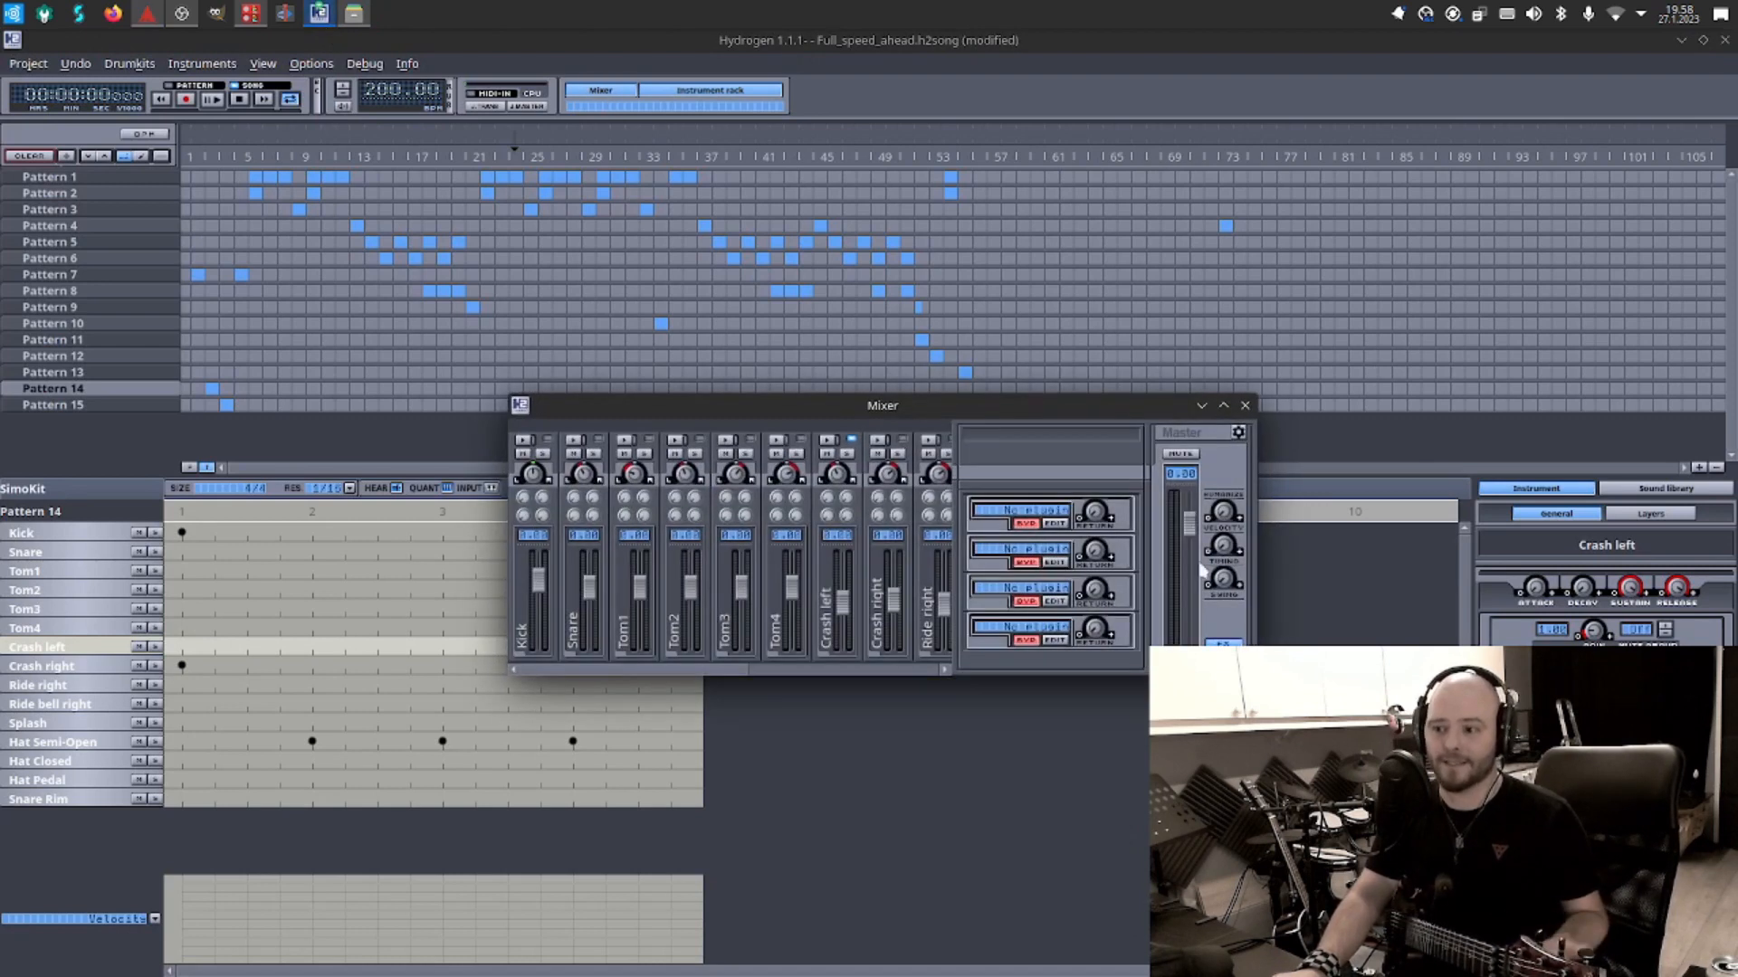
pyautogui.moveTo(1056, 412); pyautogui.dragTo(1021, 385)
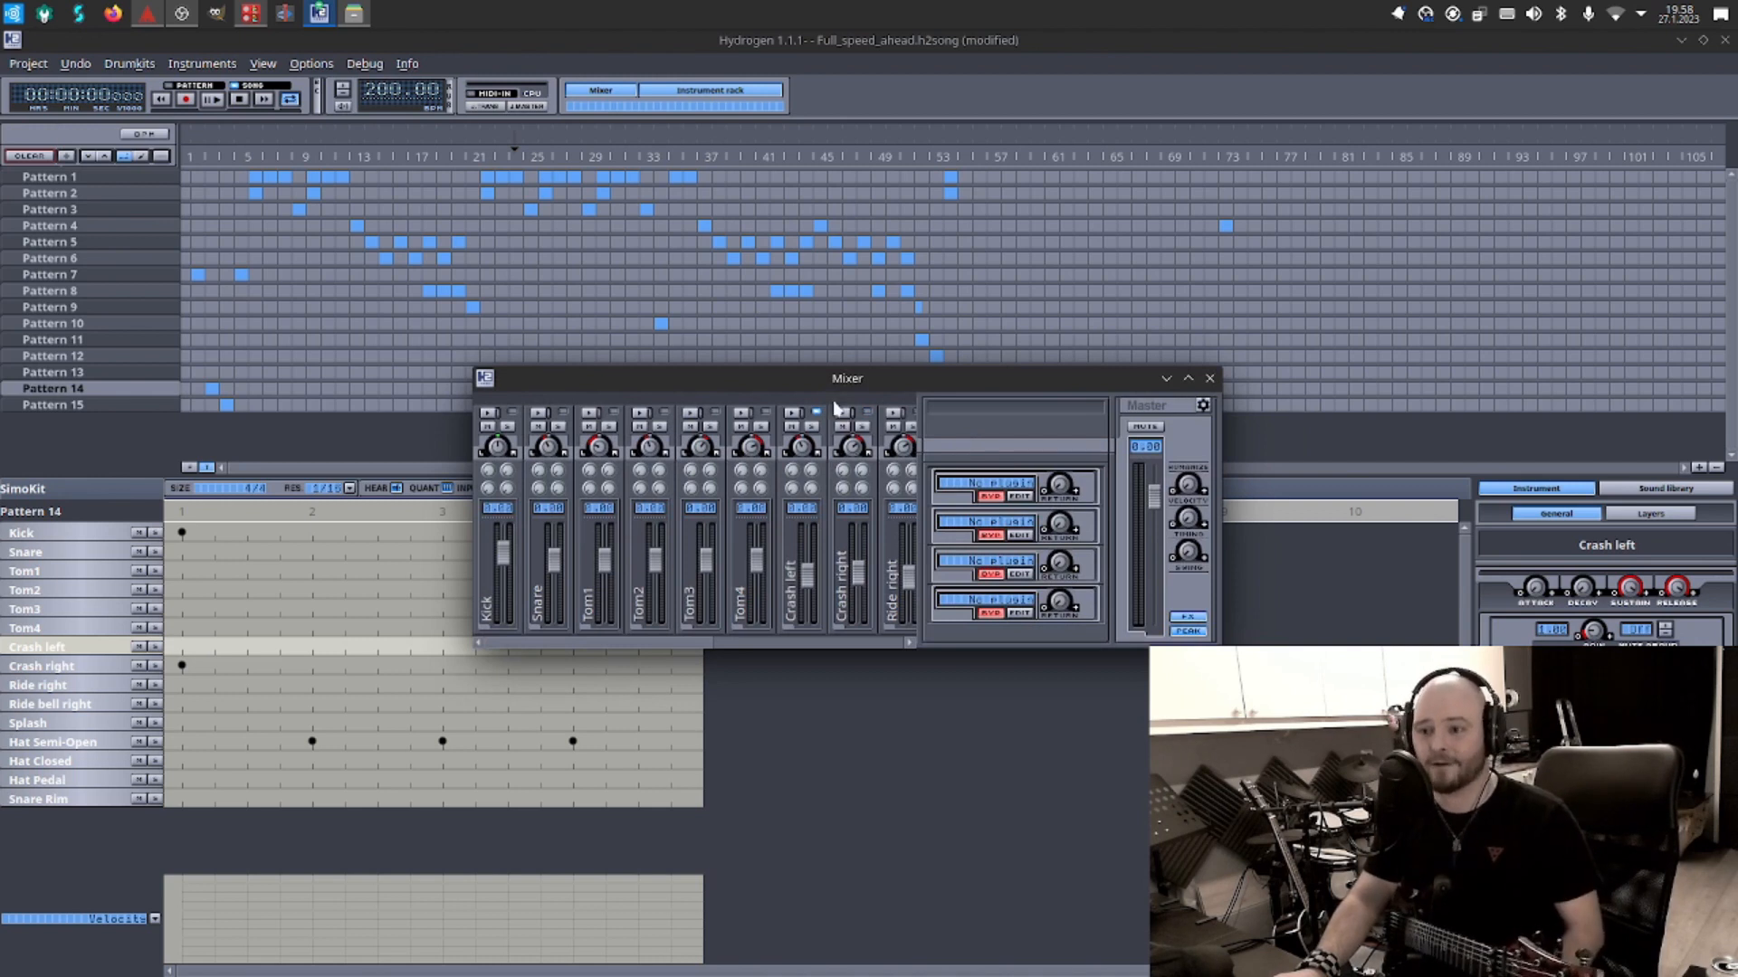
pyautogui.moveTo(825, 380); pyautogui.dragTo(832, 360)
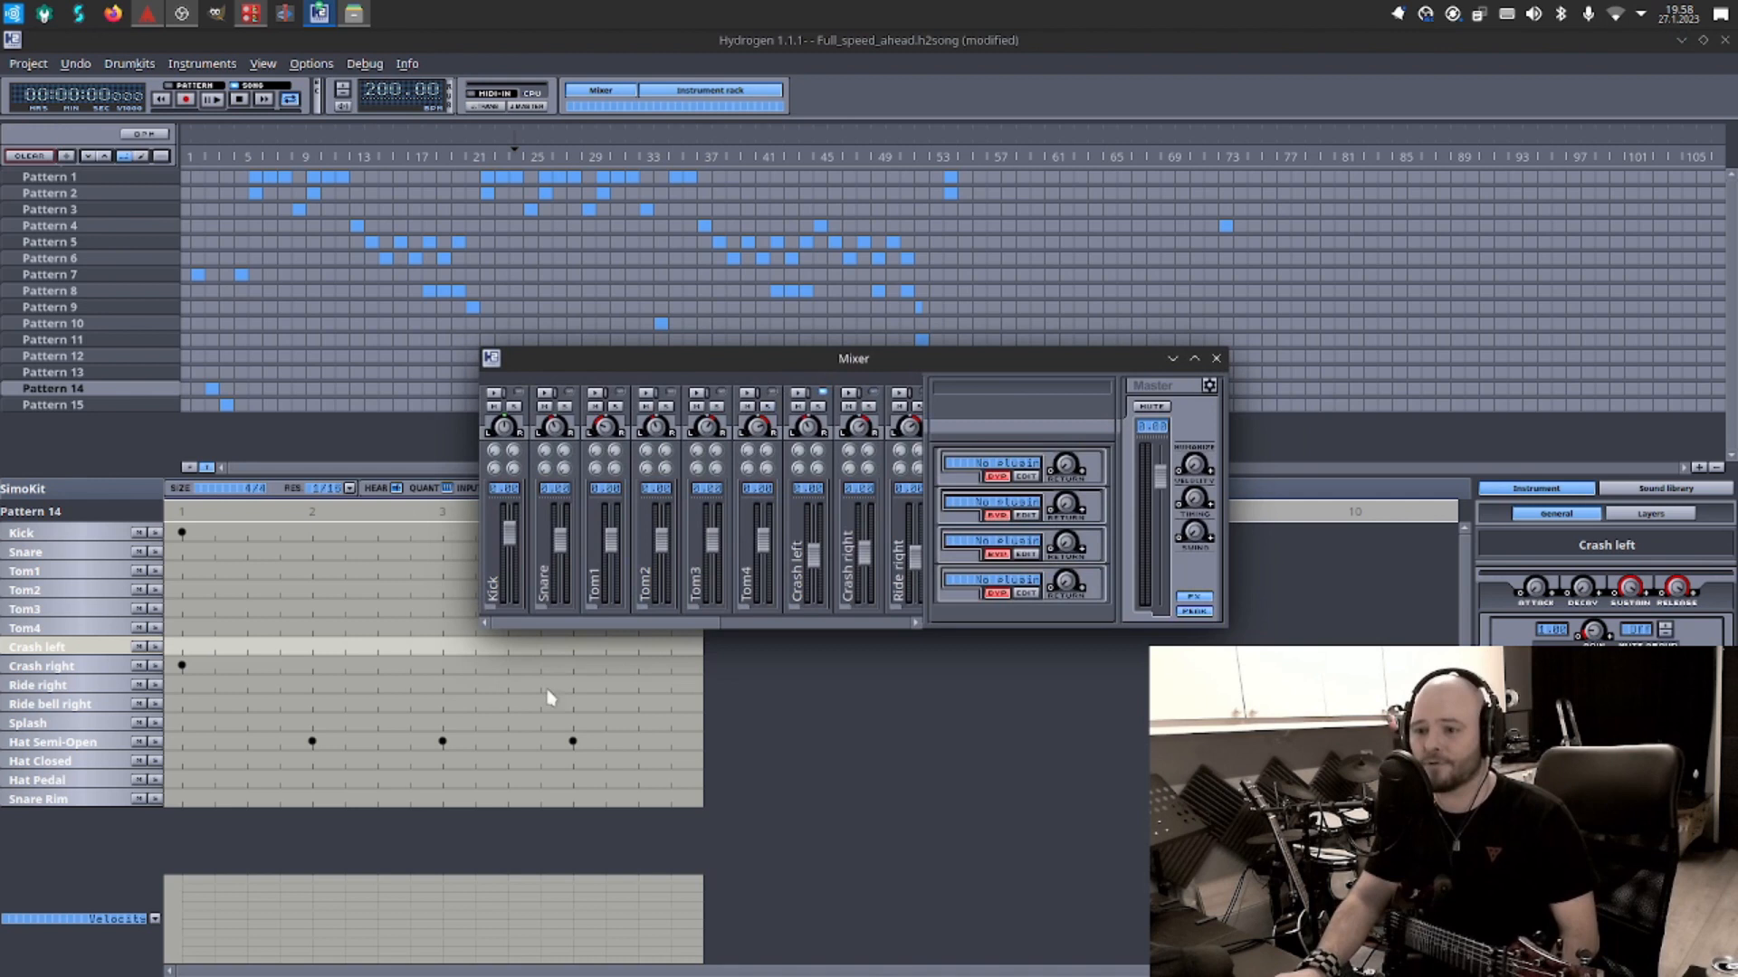
pyautogui.click(1681, 43)
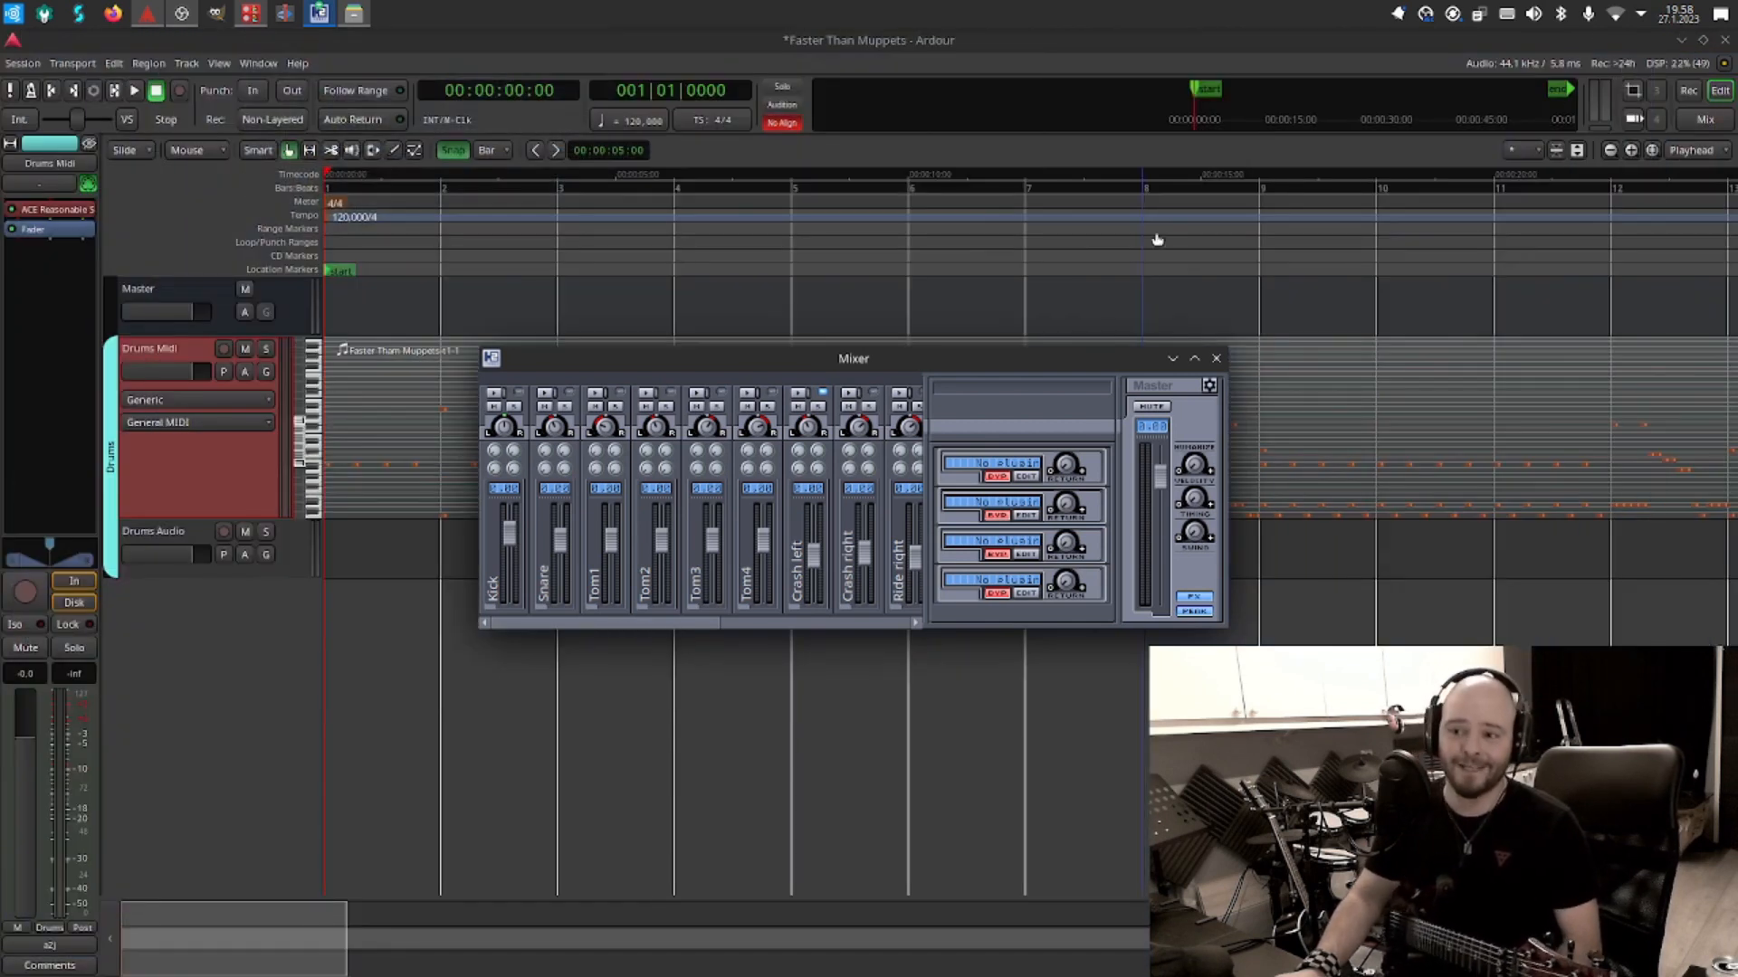
pyautogui.click(1213, 360)
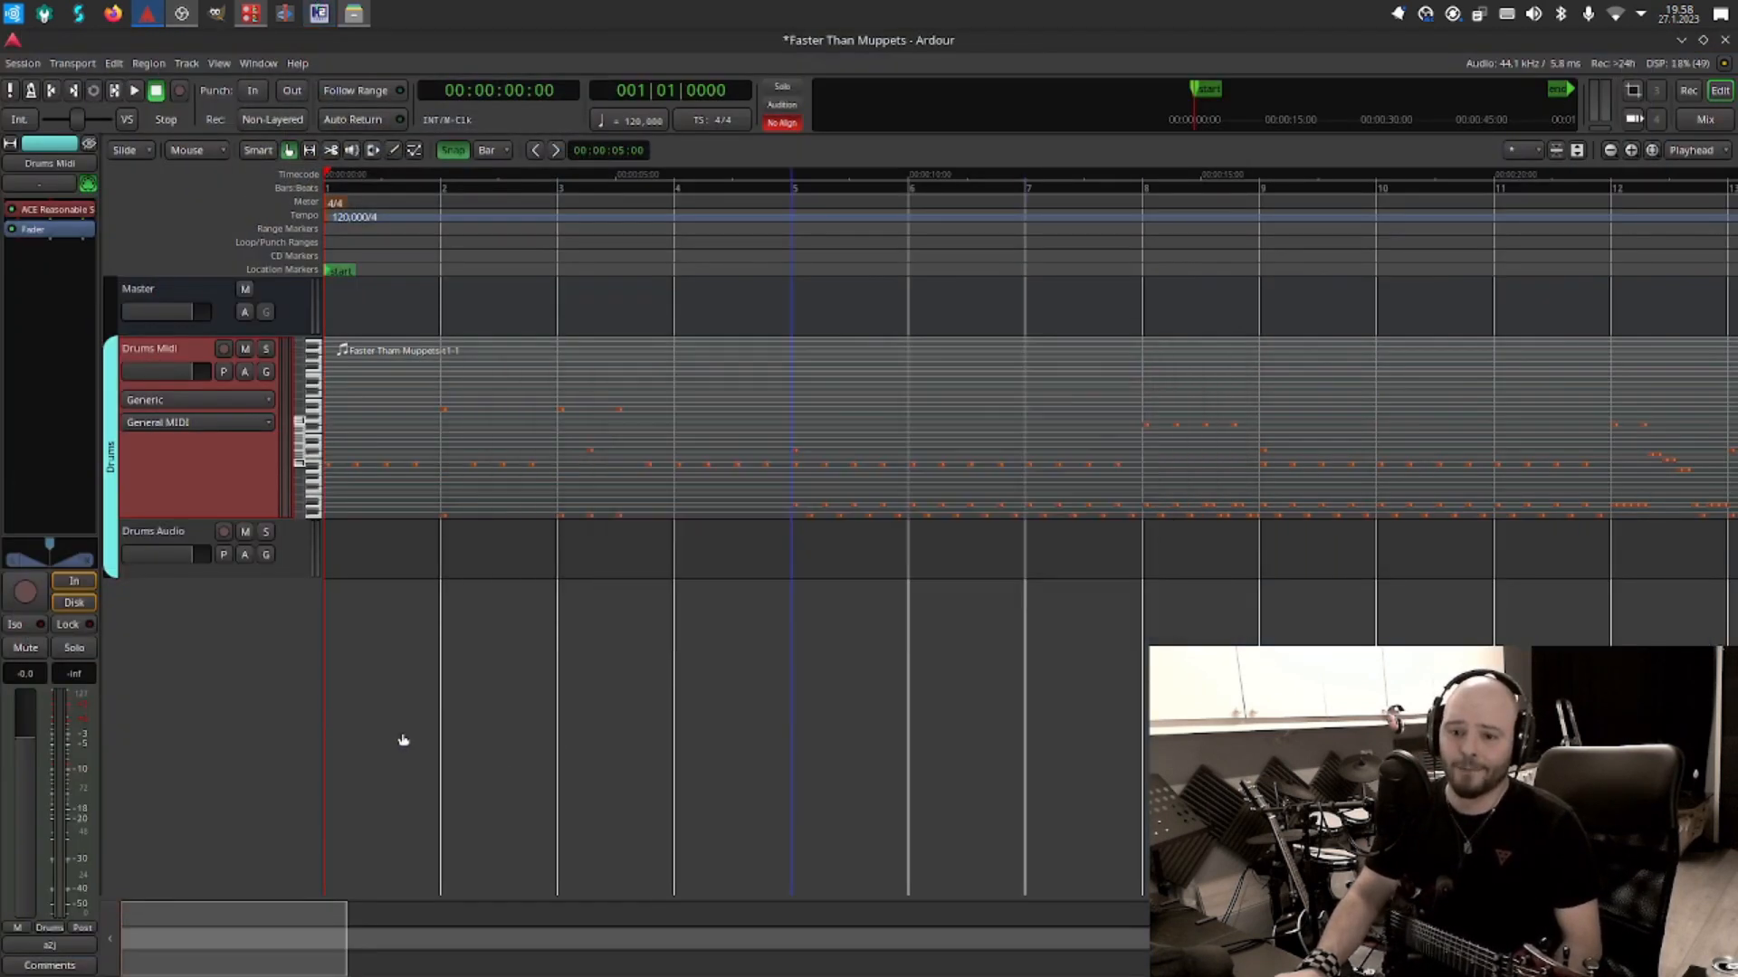
# Set monitoring to Disk on the Drums Midi track and to In on the Drums Audio track.
pyautogui.click(290, 702)
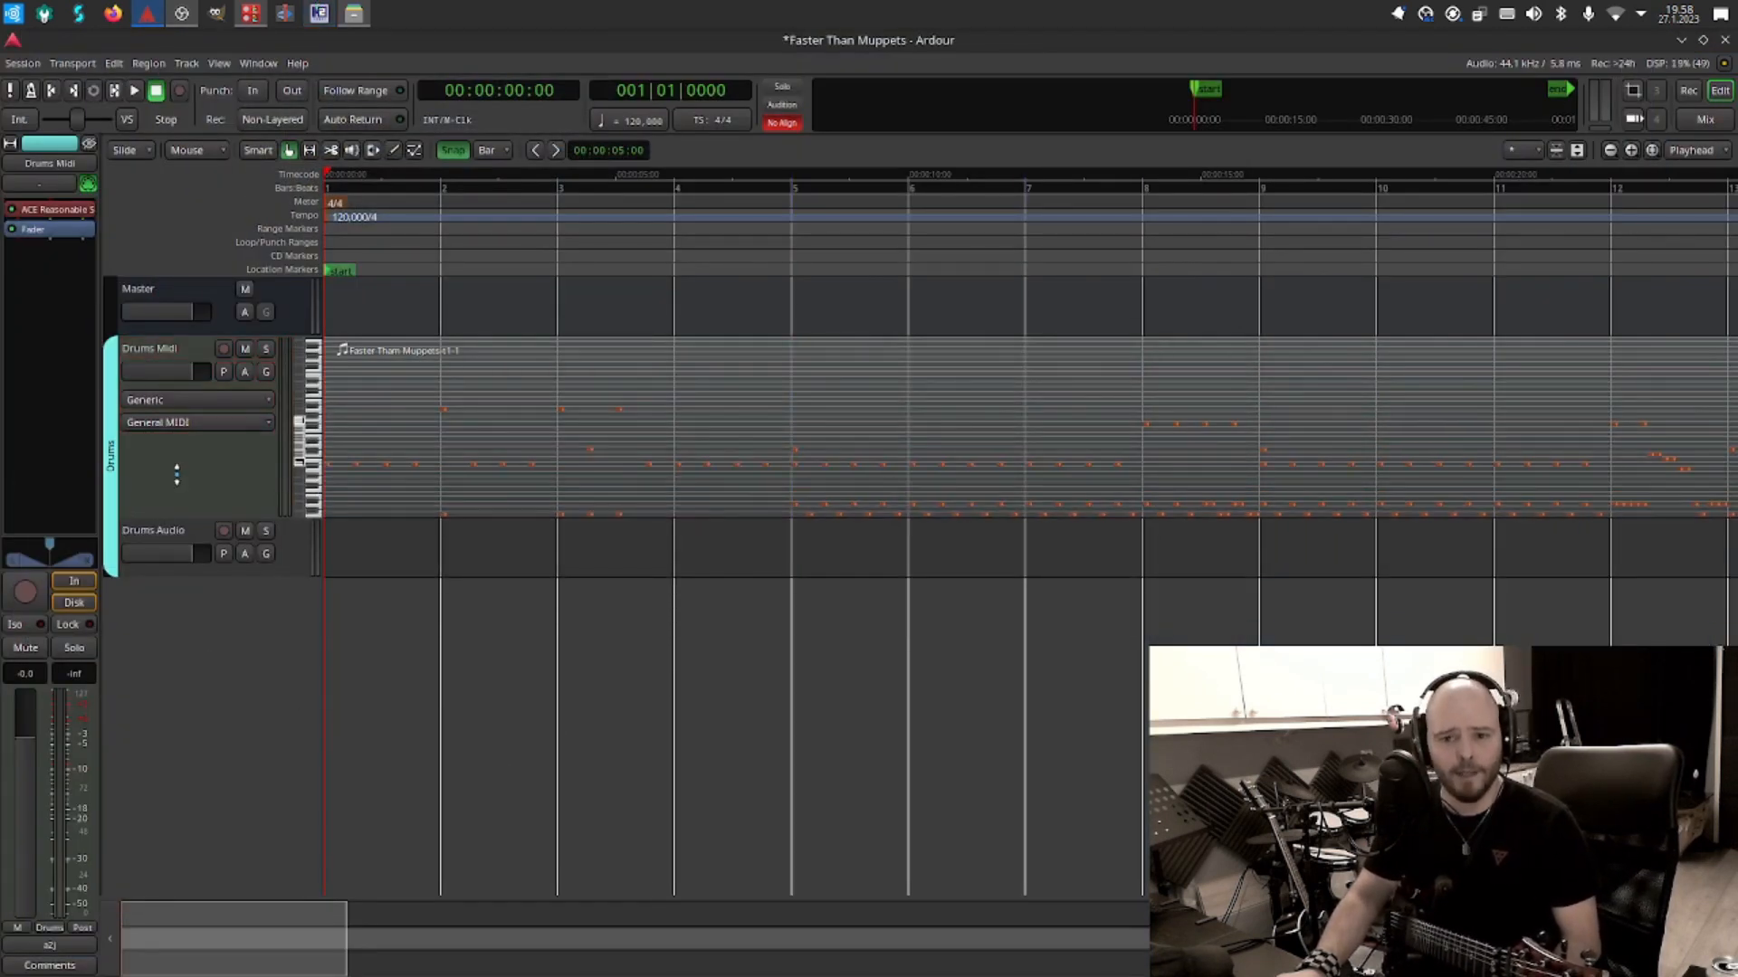
pyautogui.click(179, 354)
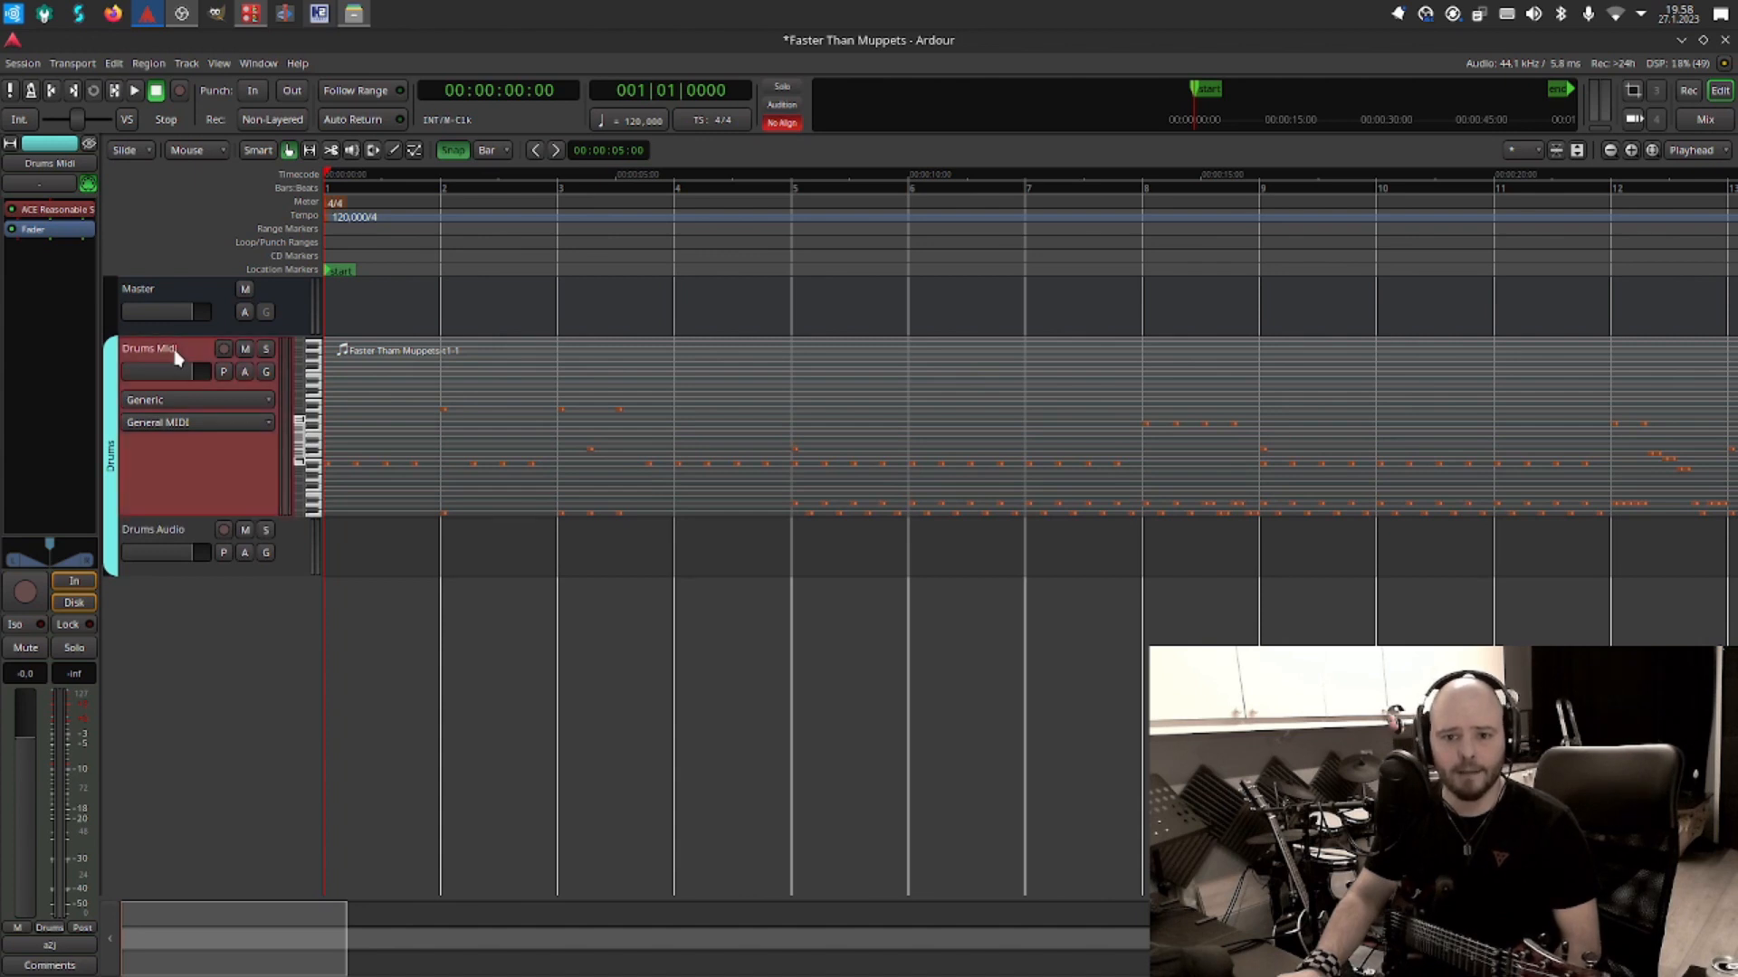
pyautogui.click(75, 603)
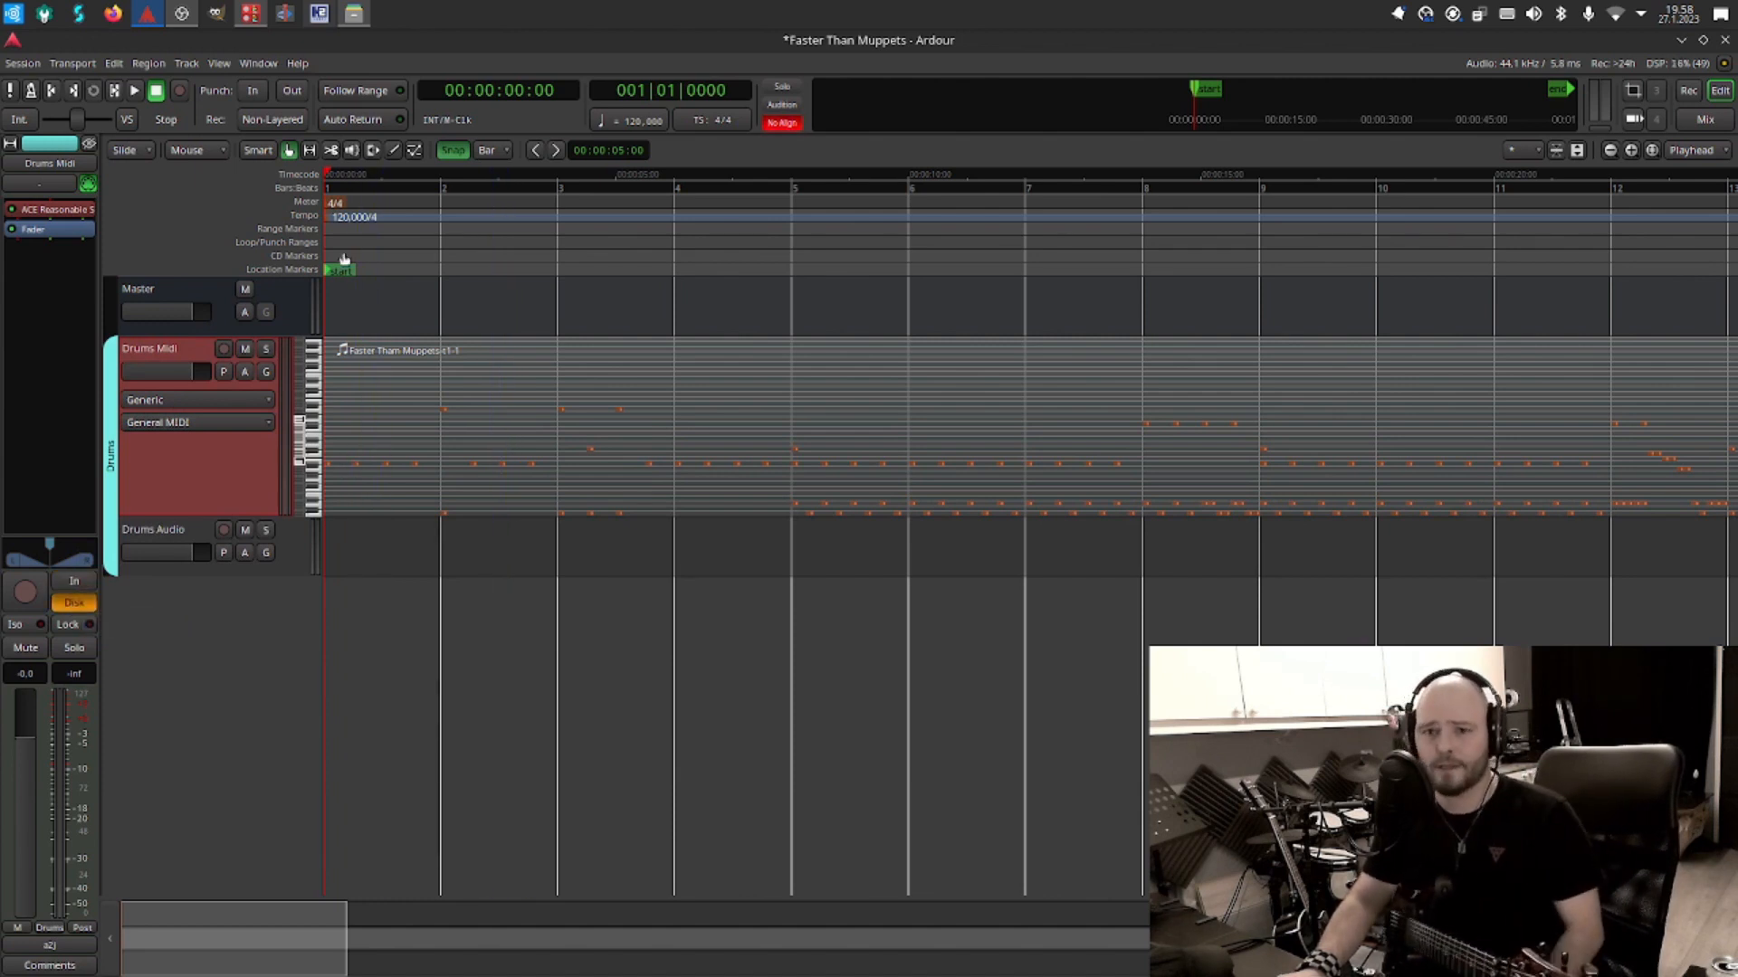
pyautogui.click(177, 536)
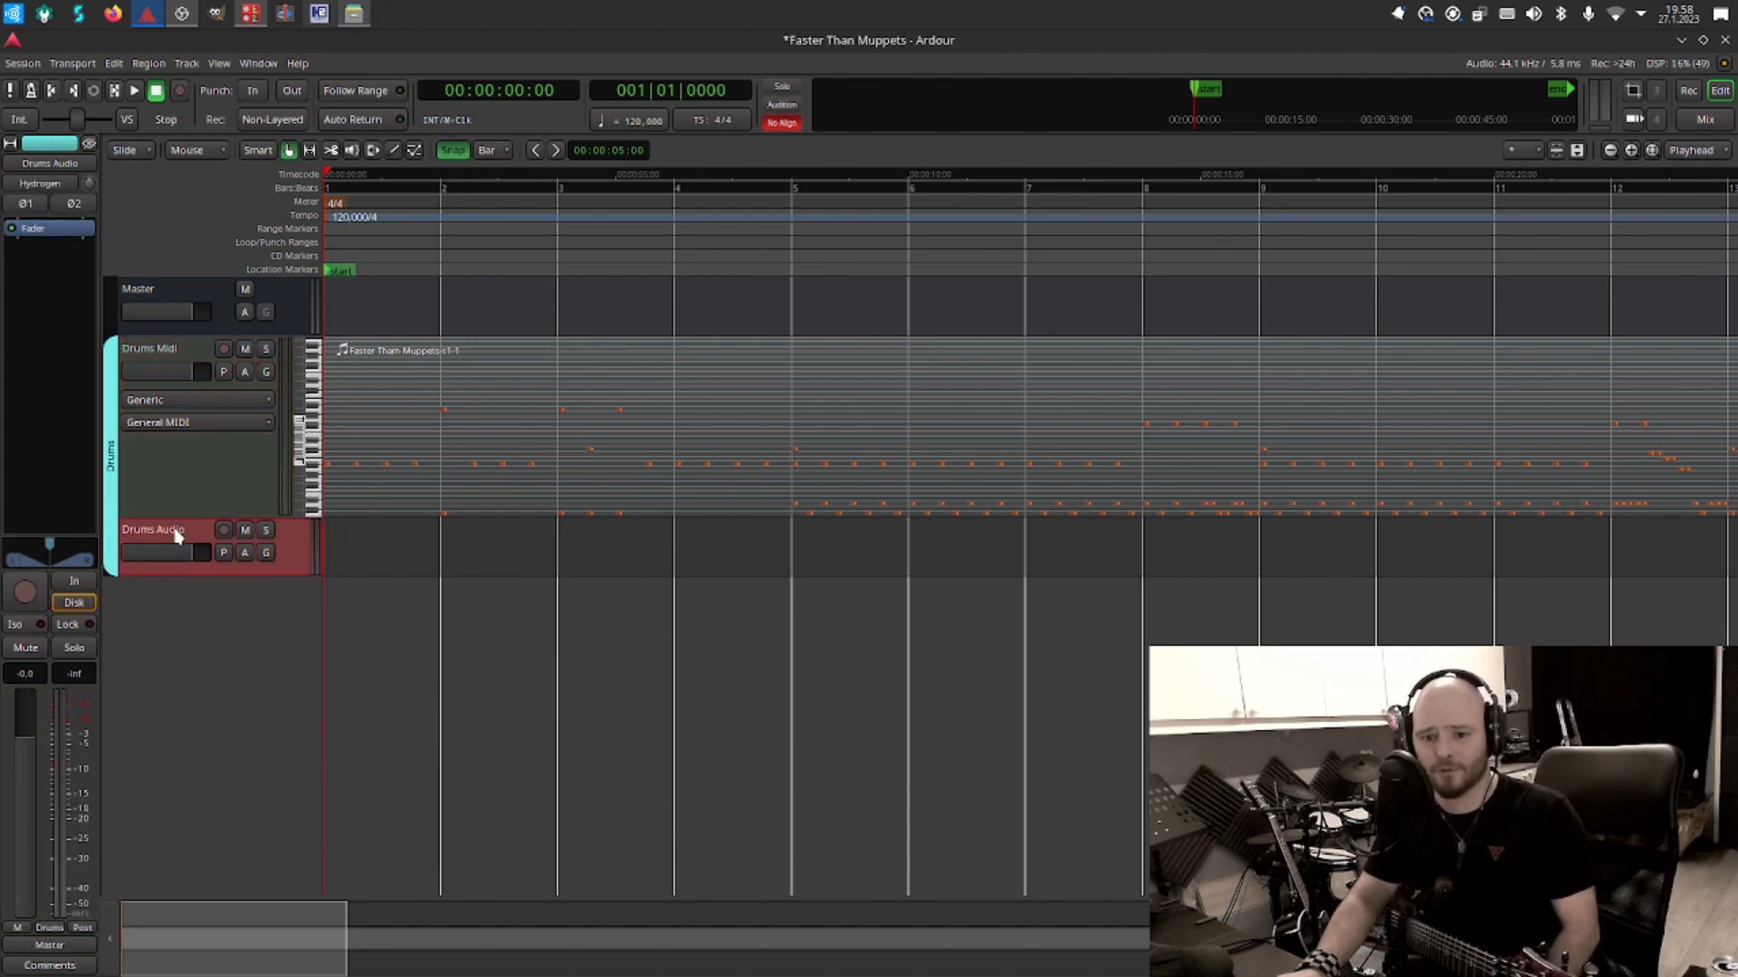
pyautogui.click(86, 583)
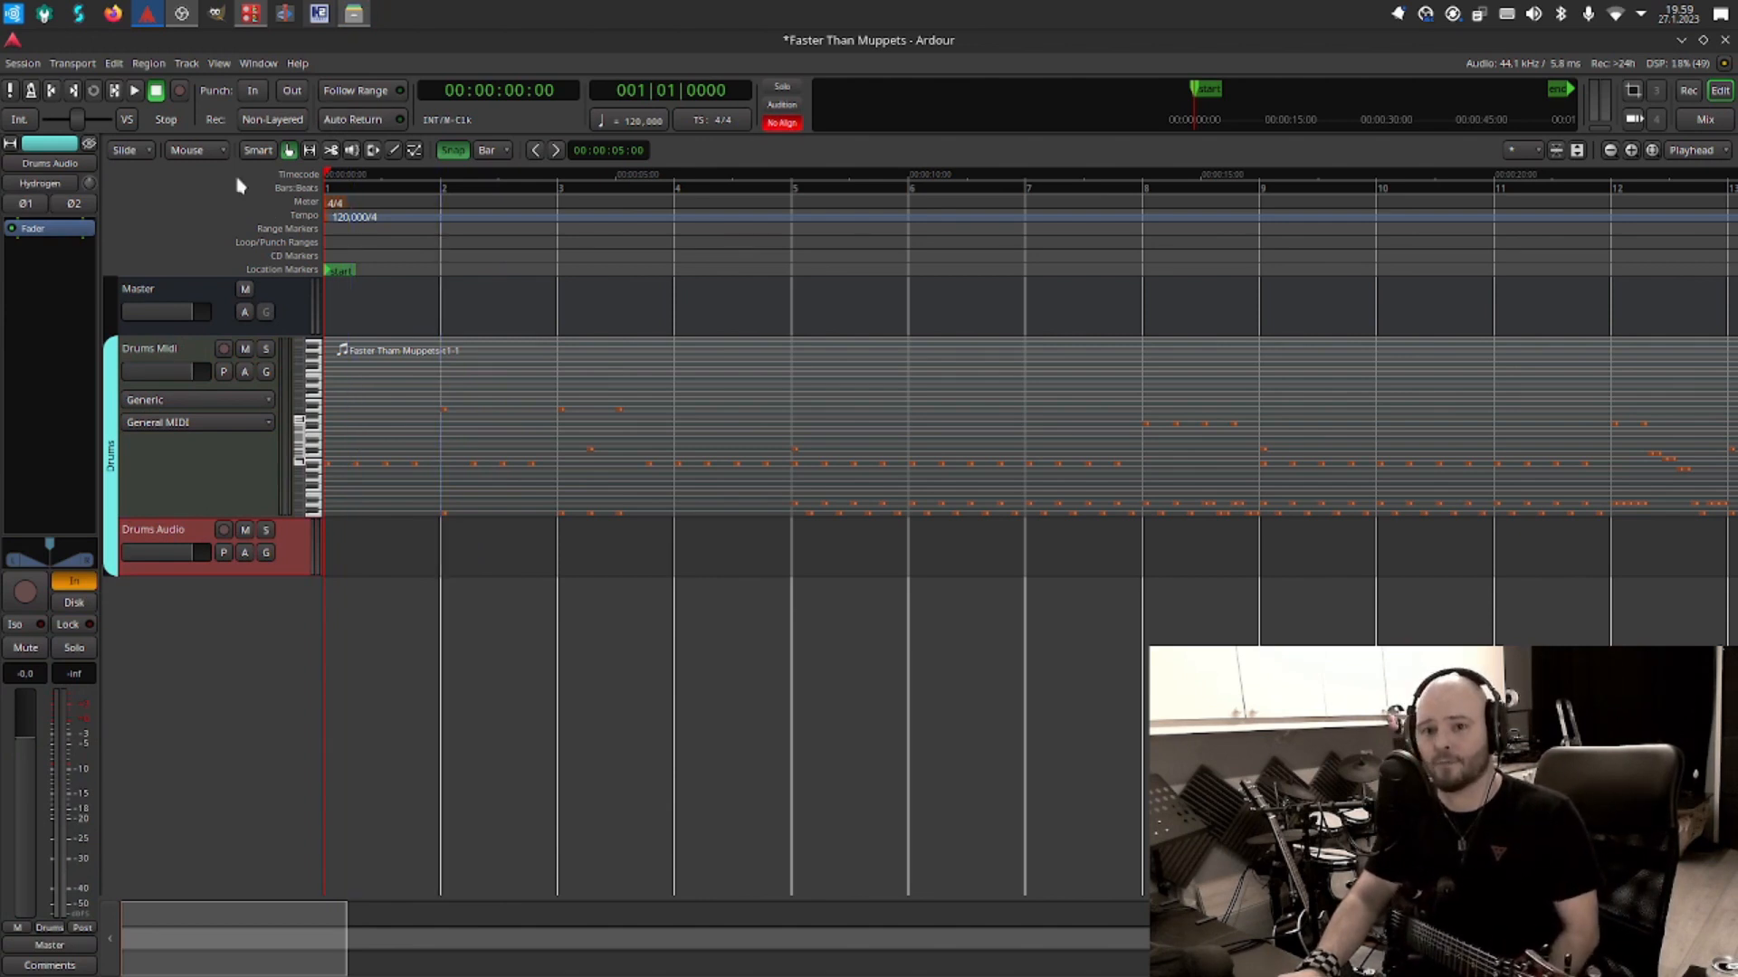
# Play back the opening bars of the drums, check the song's tempo in Hydrogen, and return to Ardour.
pyautogui.click(135, 90)
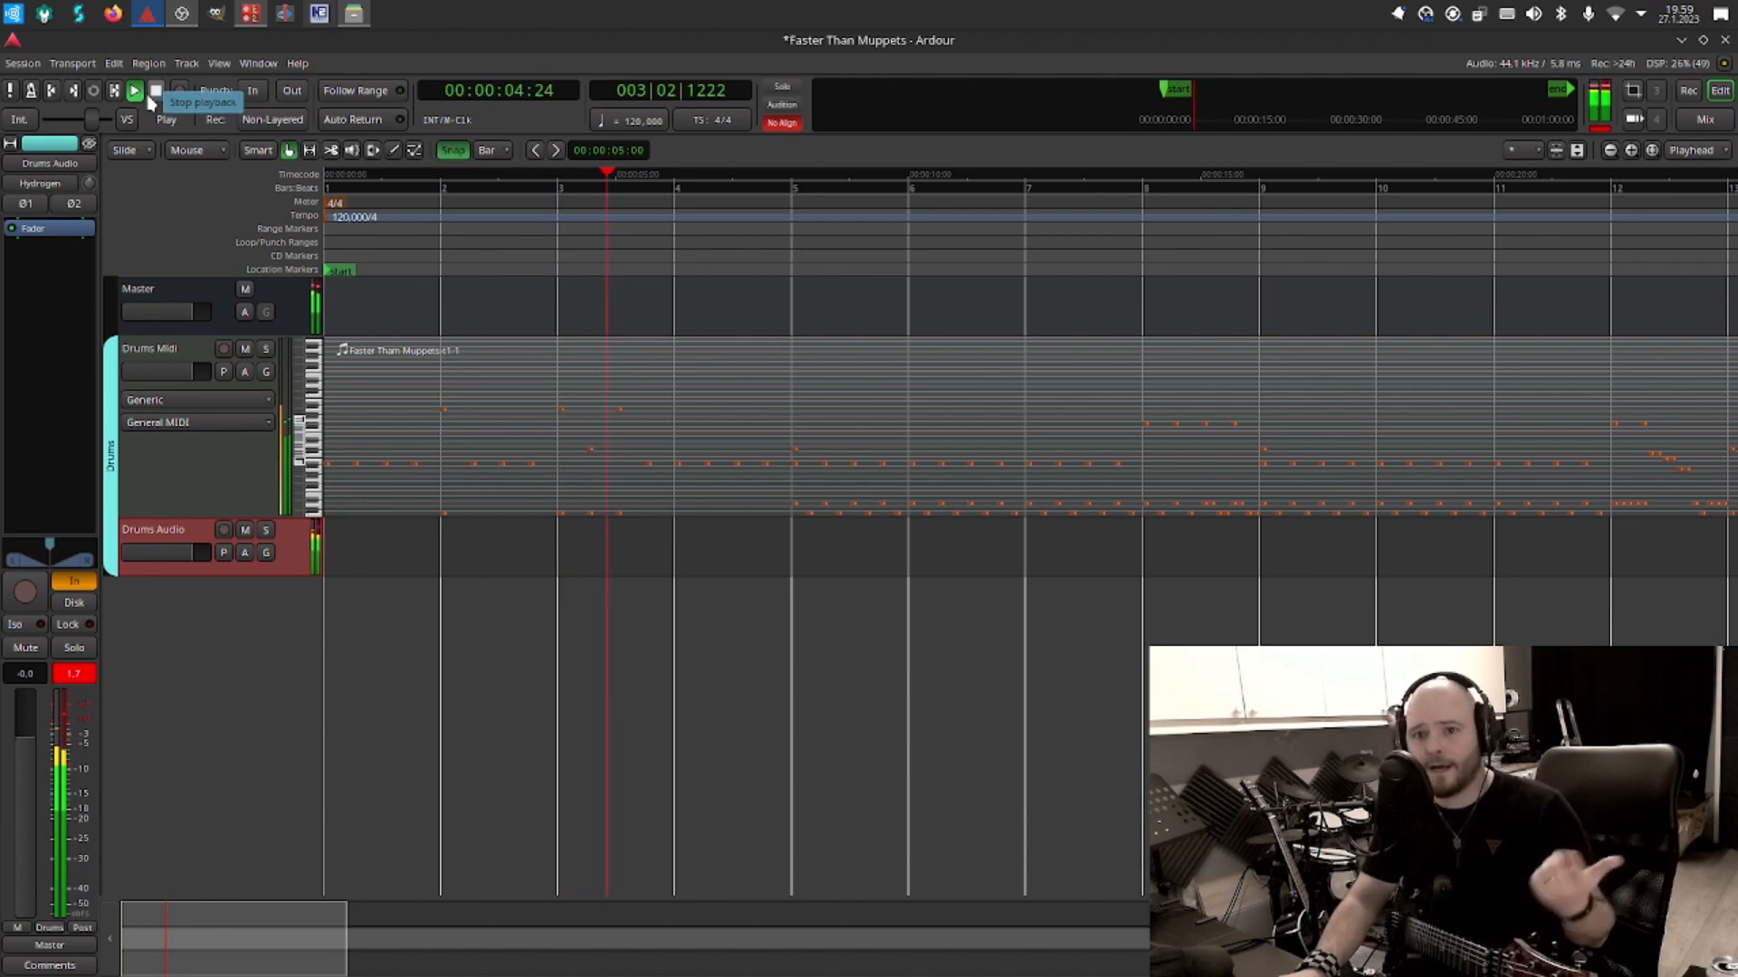
pyautogui.click(161, 87)
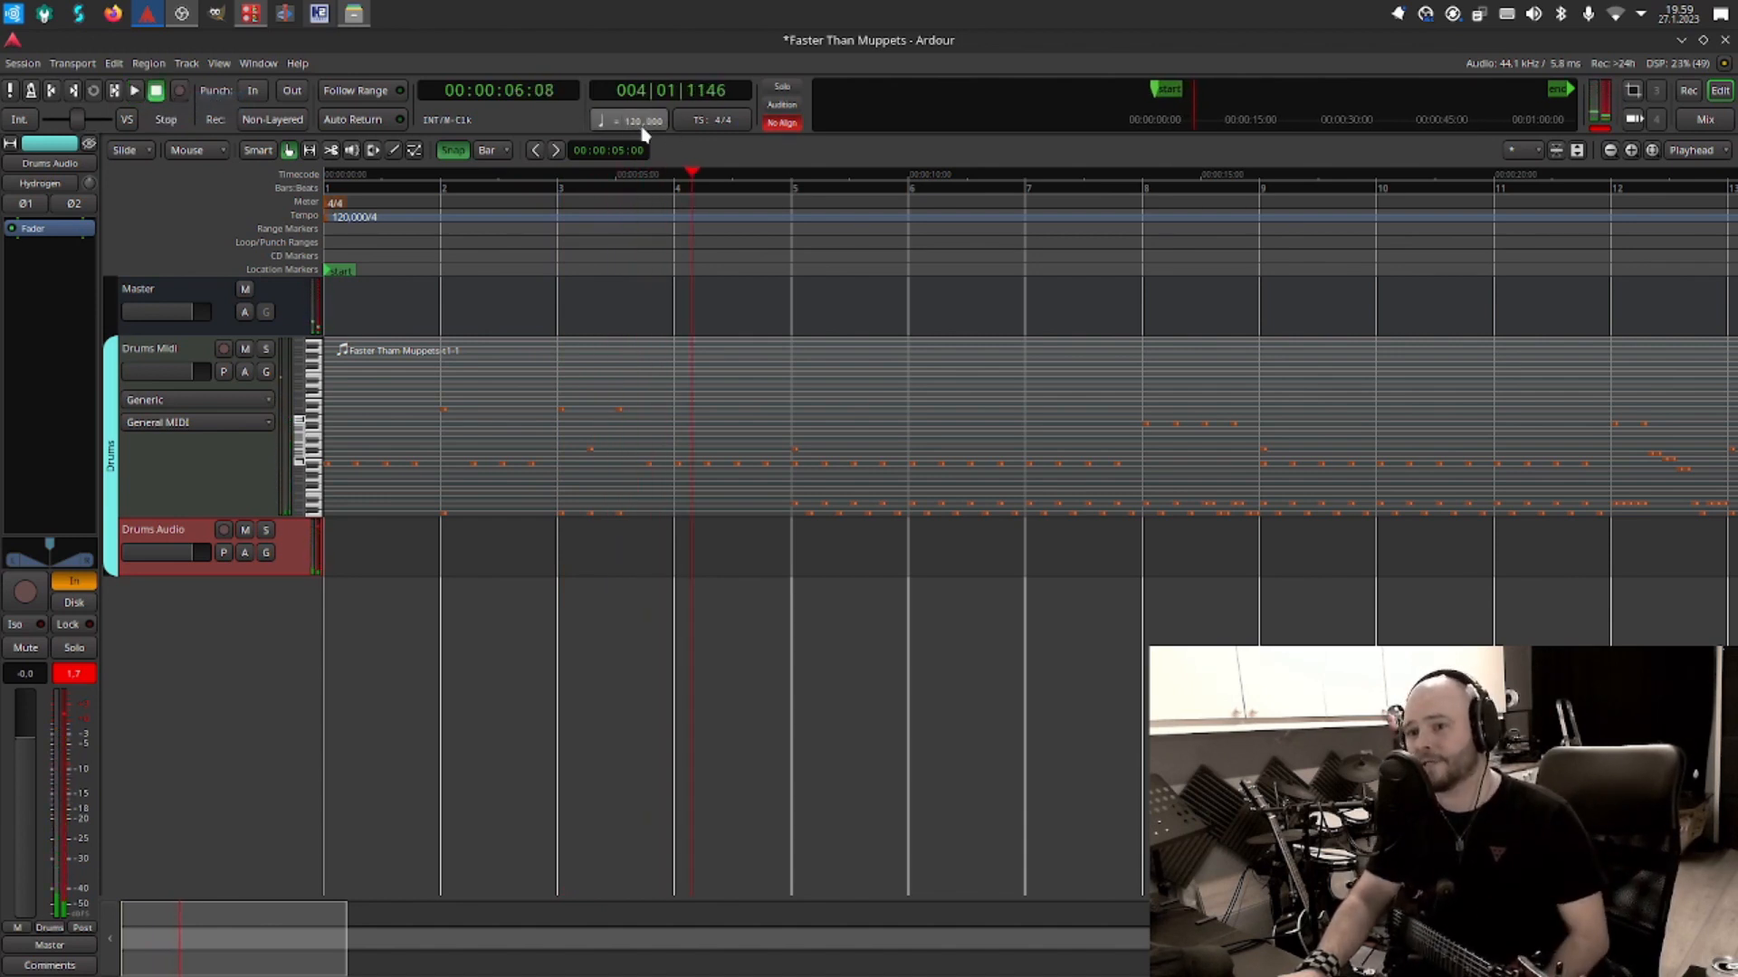
pyautogui.click(319, 14)
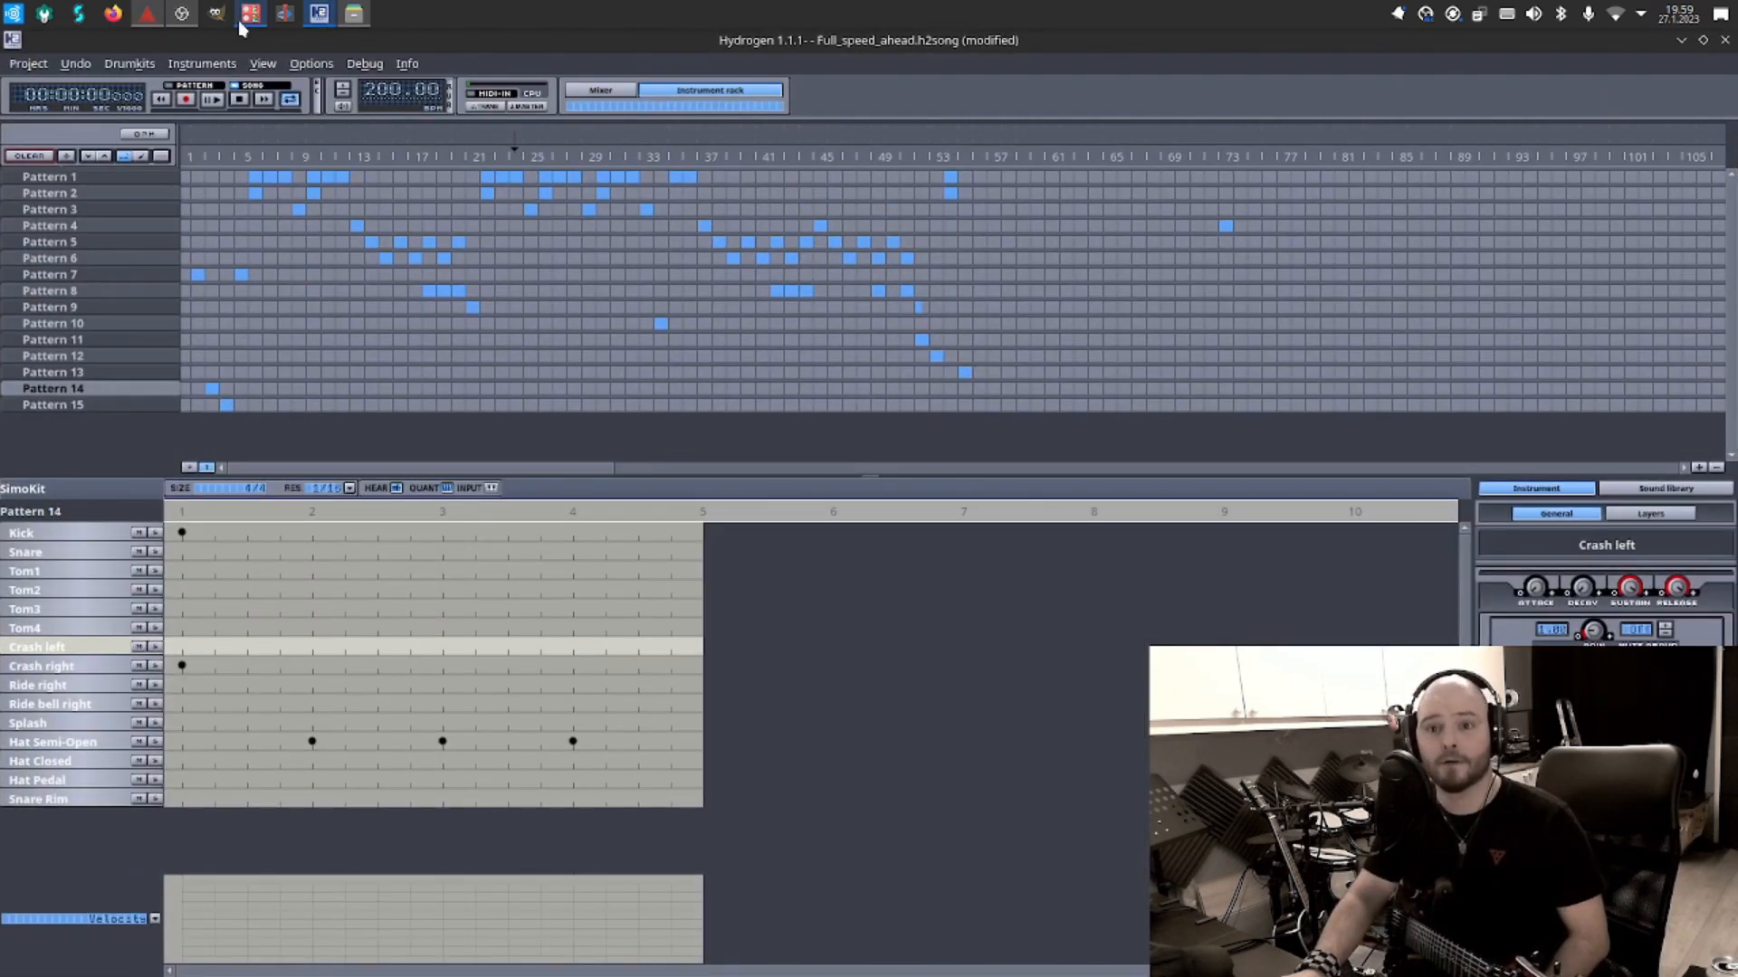
pyautogui.click(147, 14)
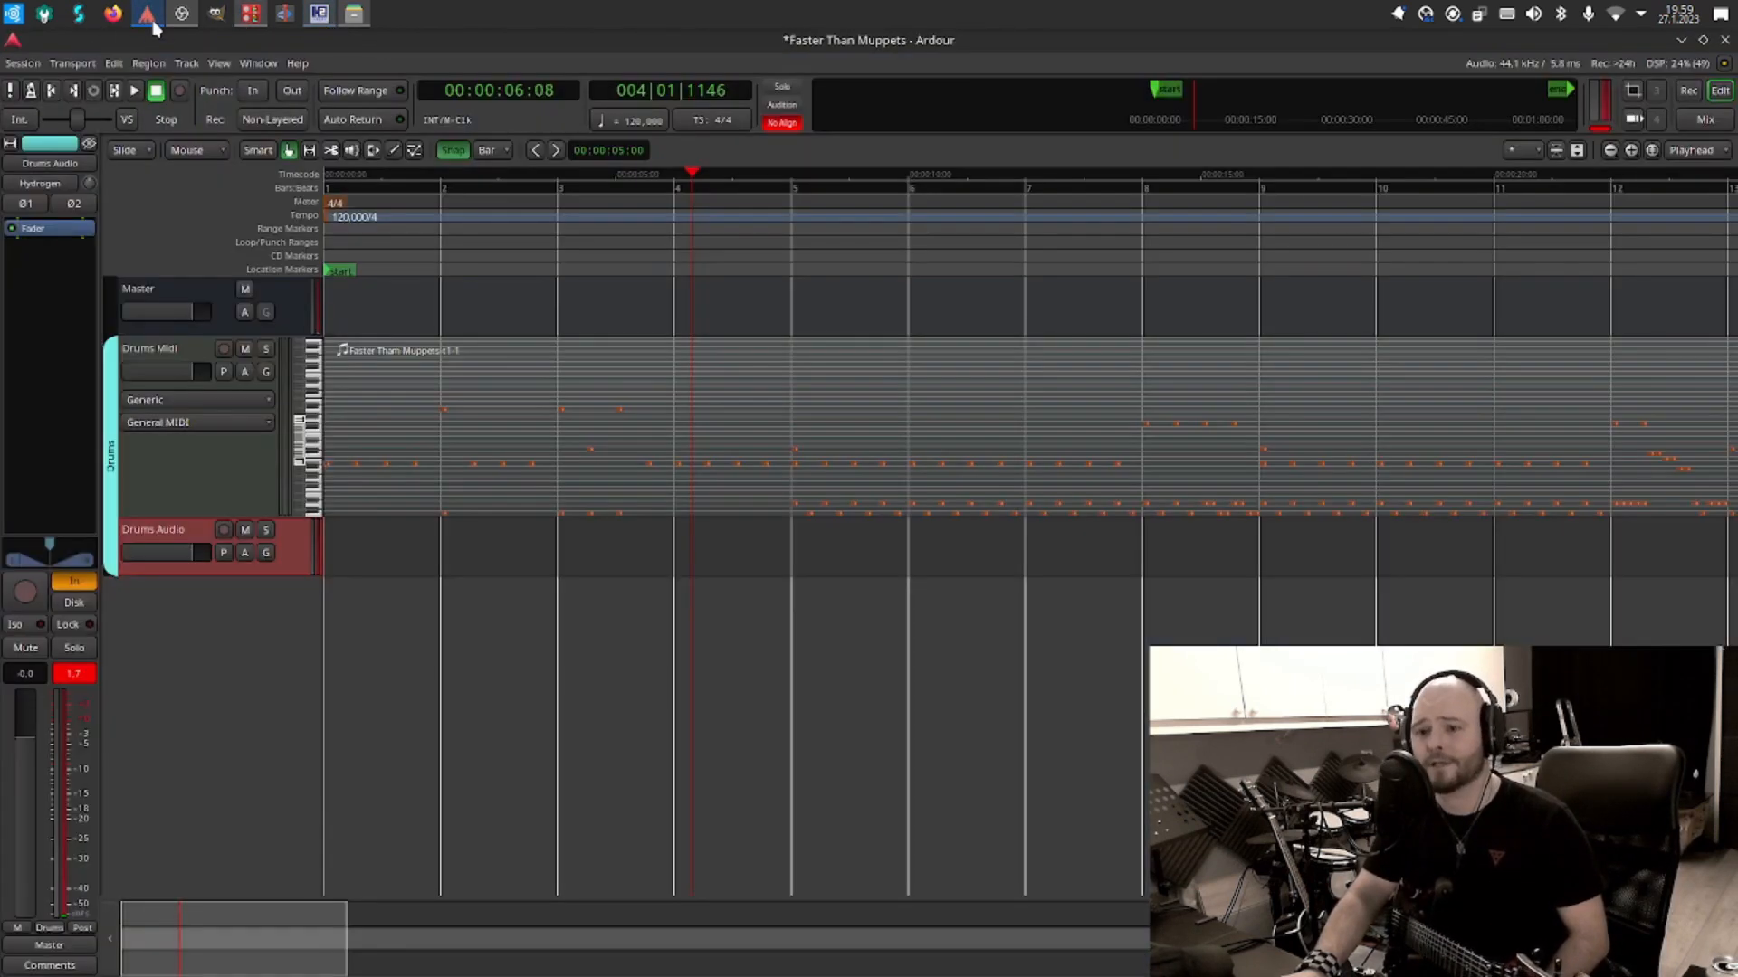
# Set the session tempo to 200 beats per minute.
pyautogui.click(603, 123)
pyautogui.write('200')
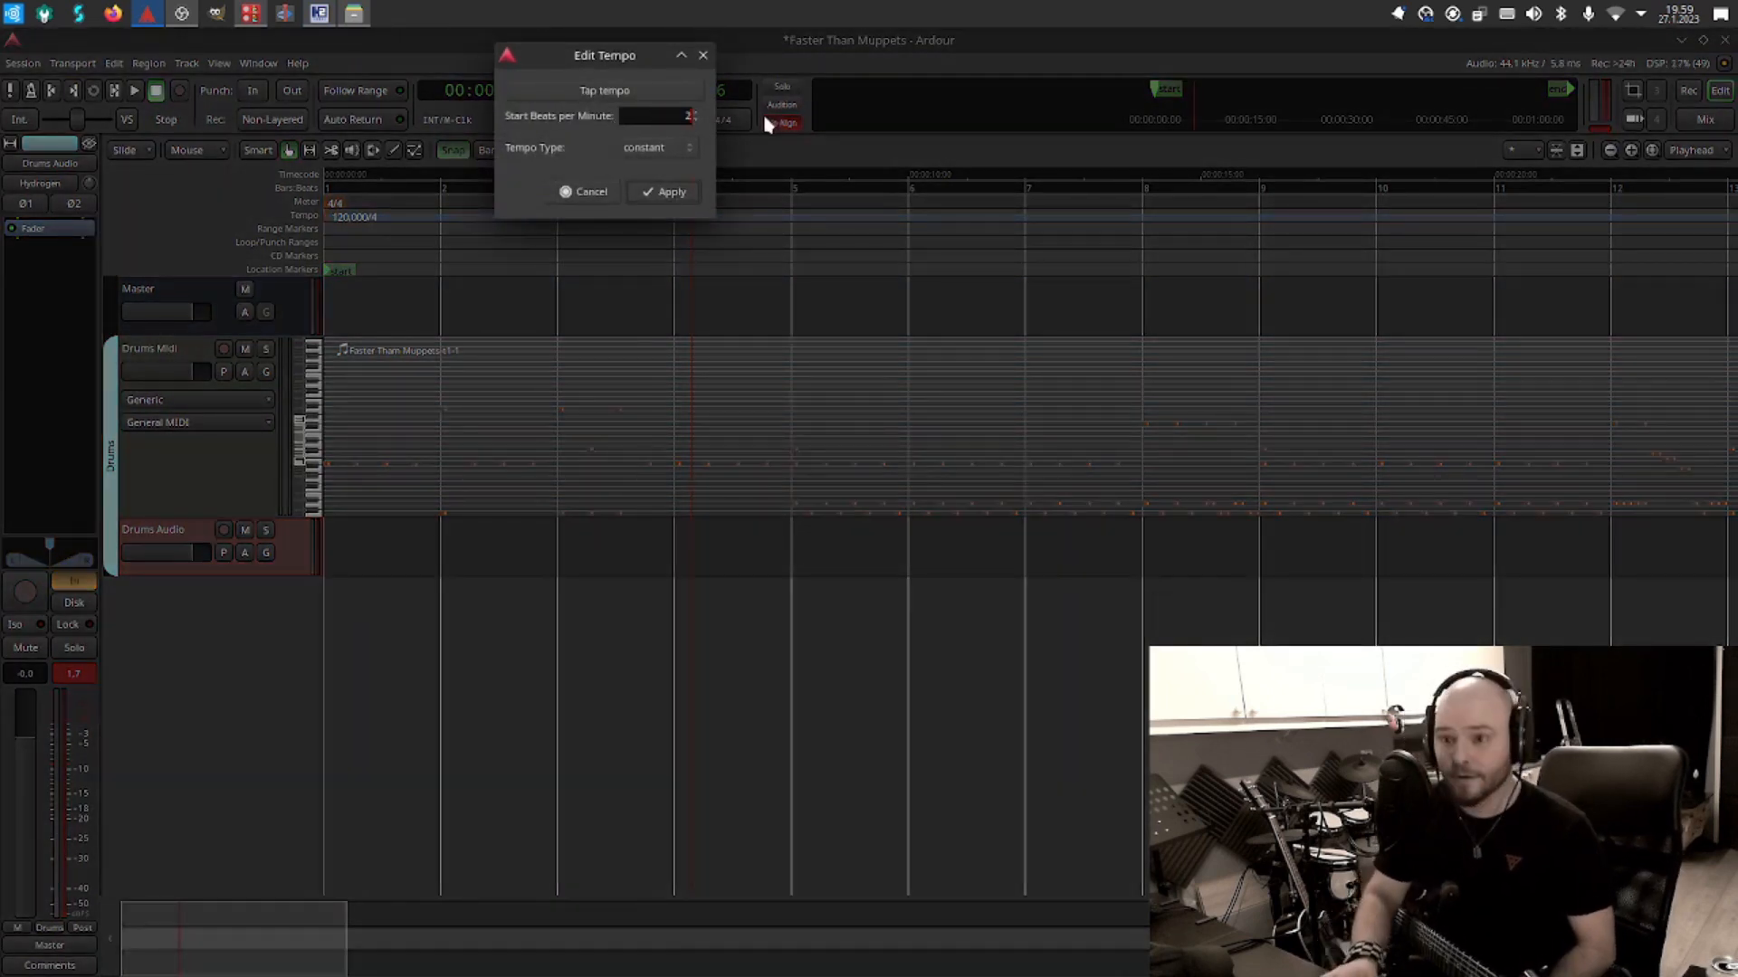
pyautogui.press('Return')
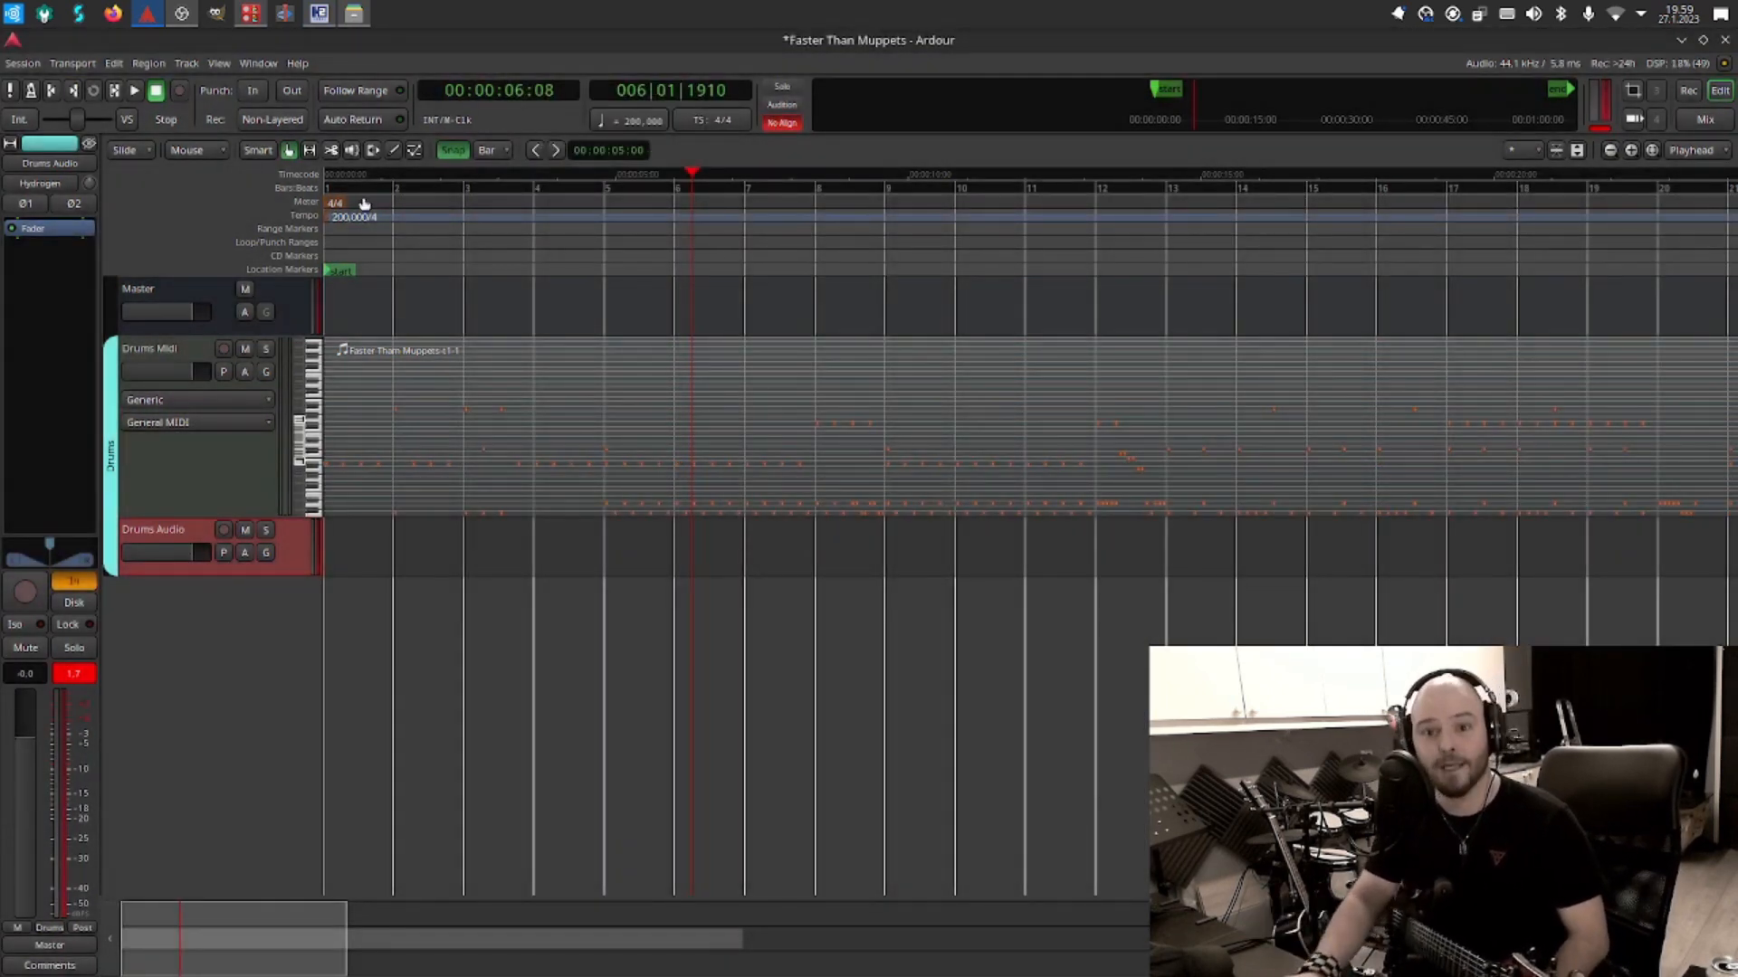
# Play the drums from the session start for a few bars to check the tempo, and stop playback.
pyautogui.click(53, 92)
pyautogui.click(134, 91)
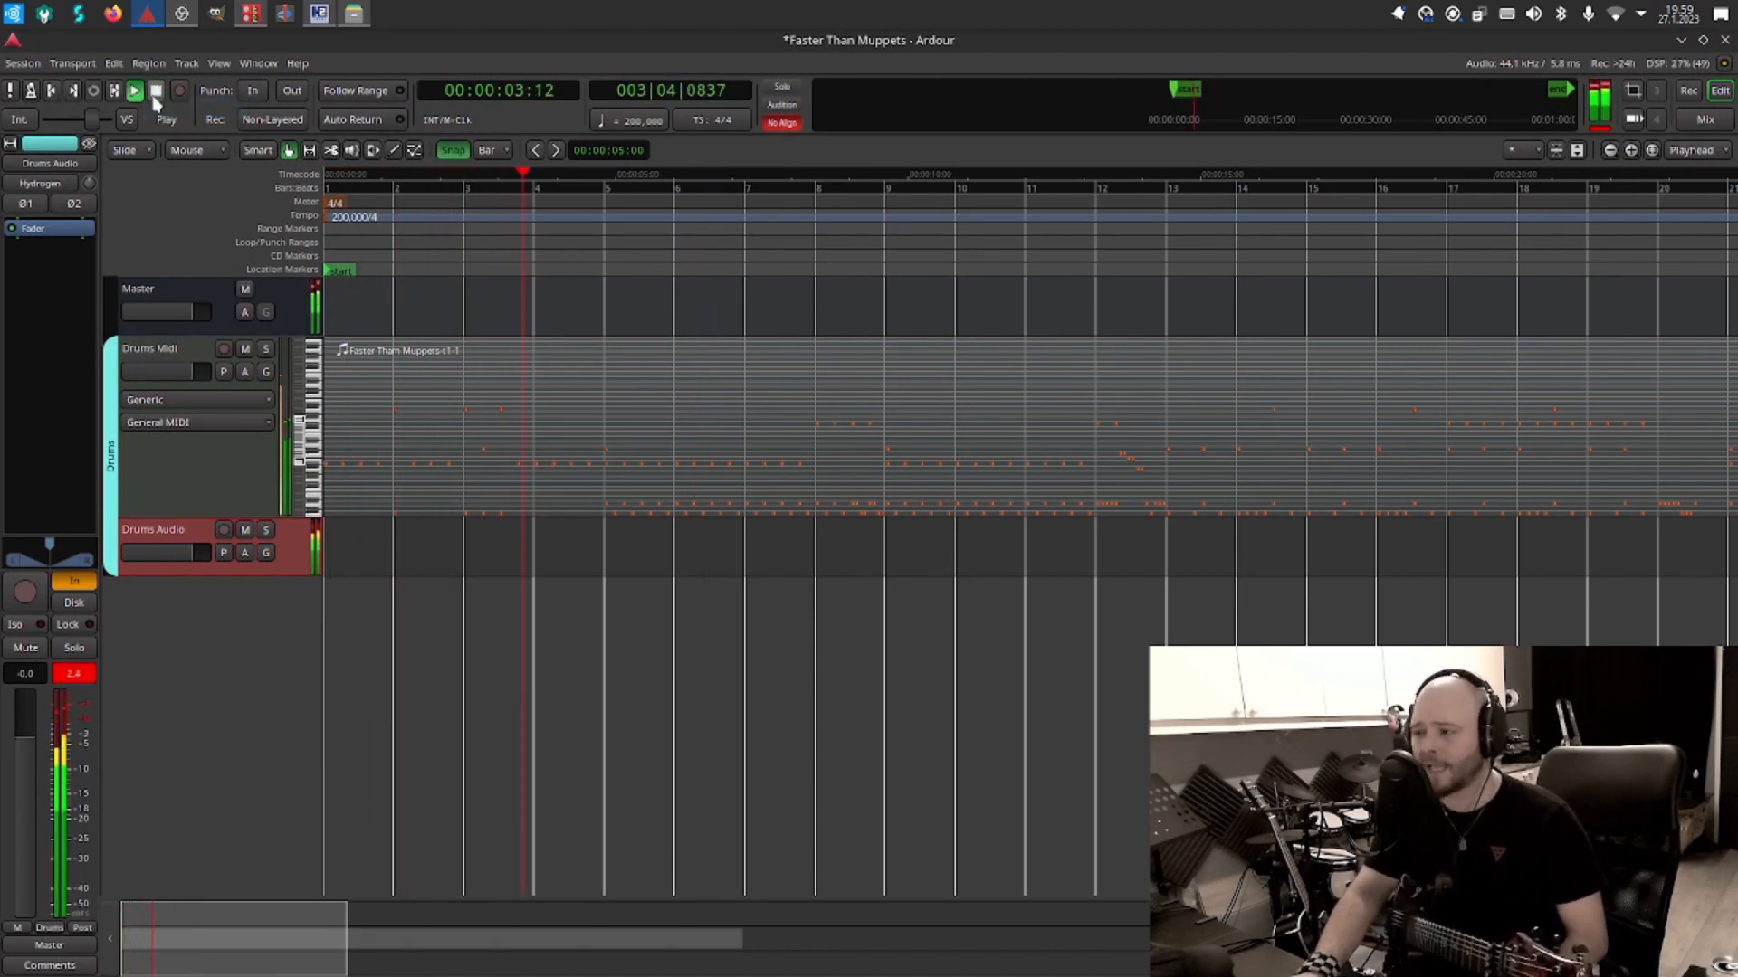
pyautogui.click(156, 92)
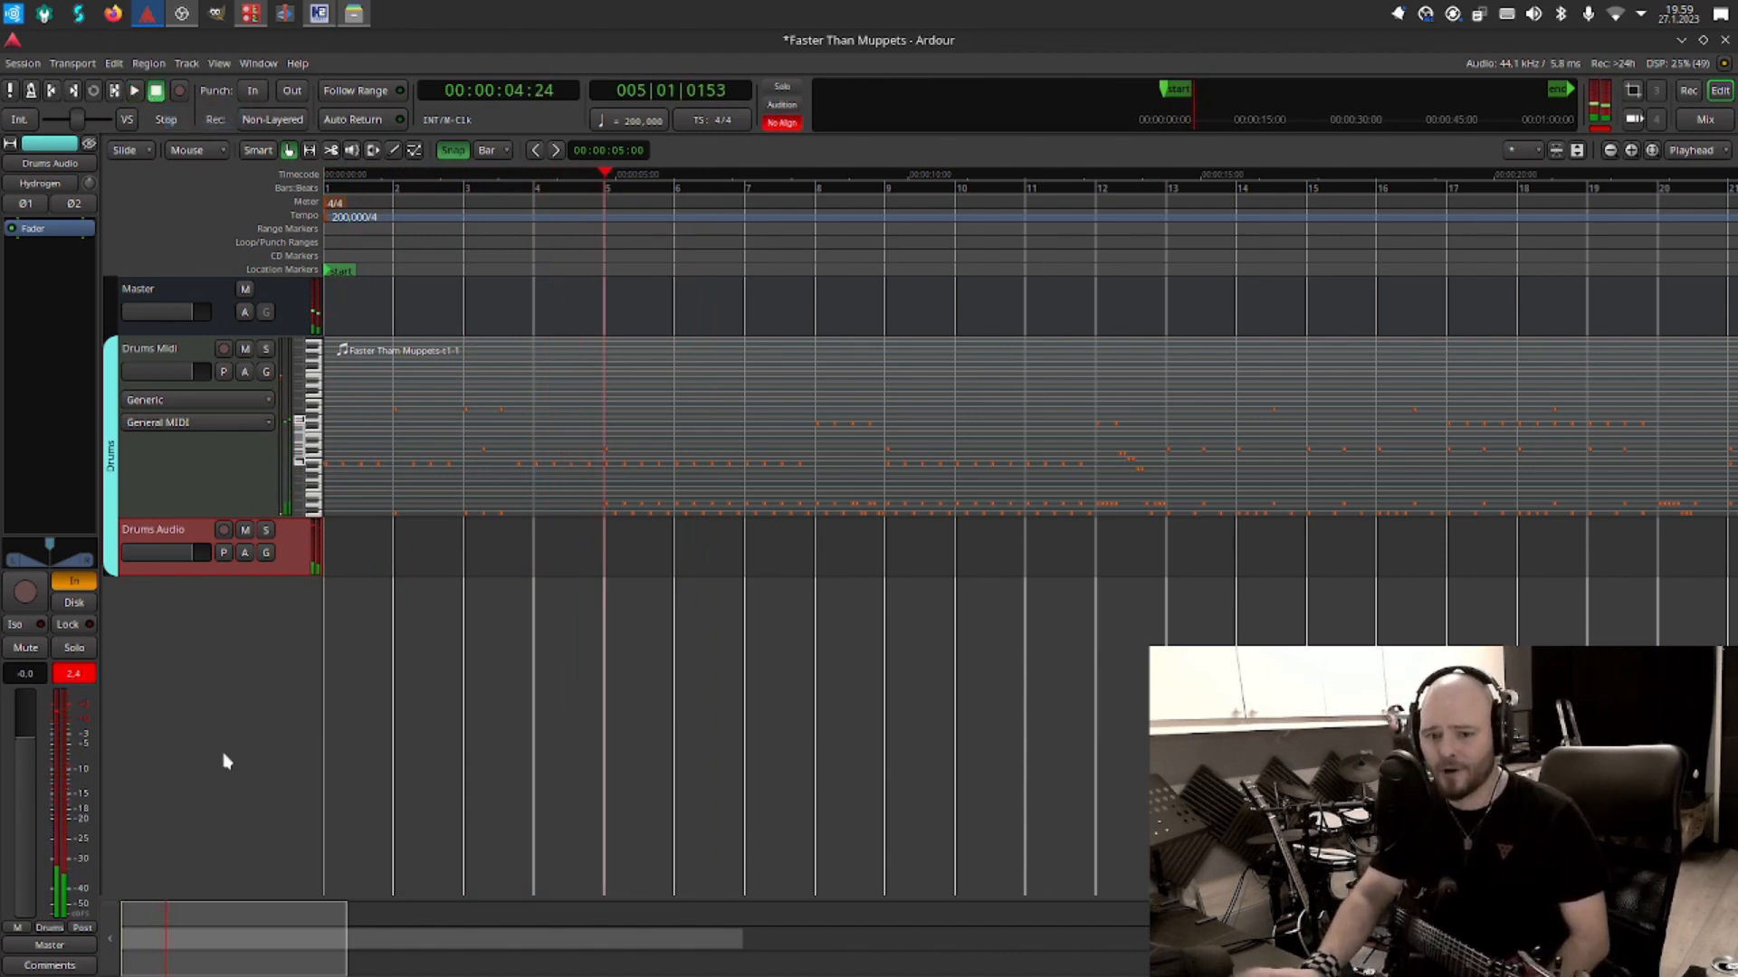
# Configure one new audio track named Guitar 1 L with a Mono configuration.
pyautogui.doubleClick(217, 646)
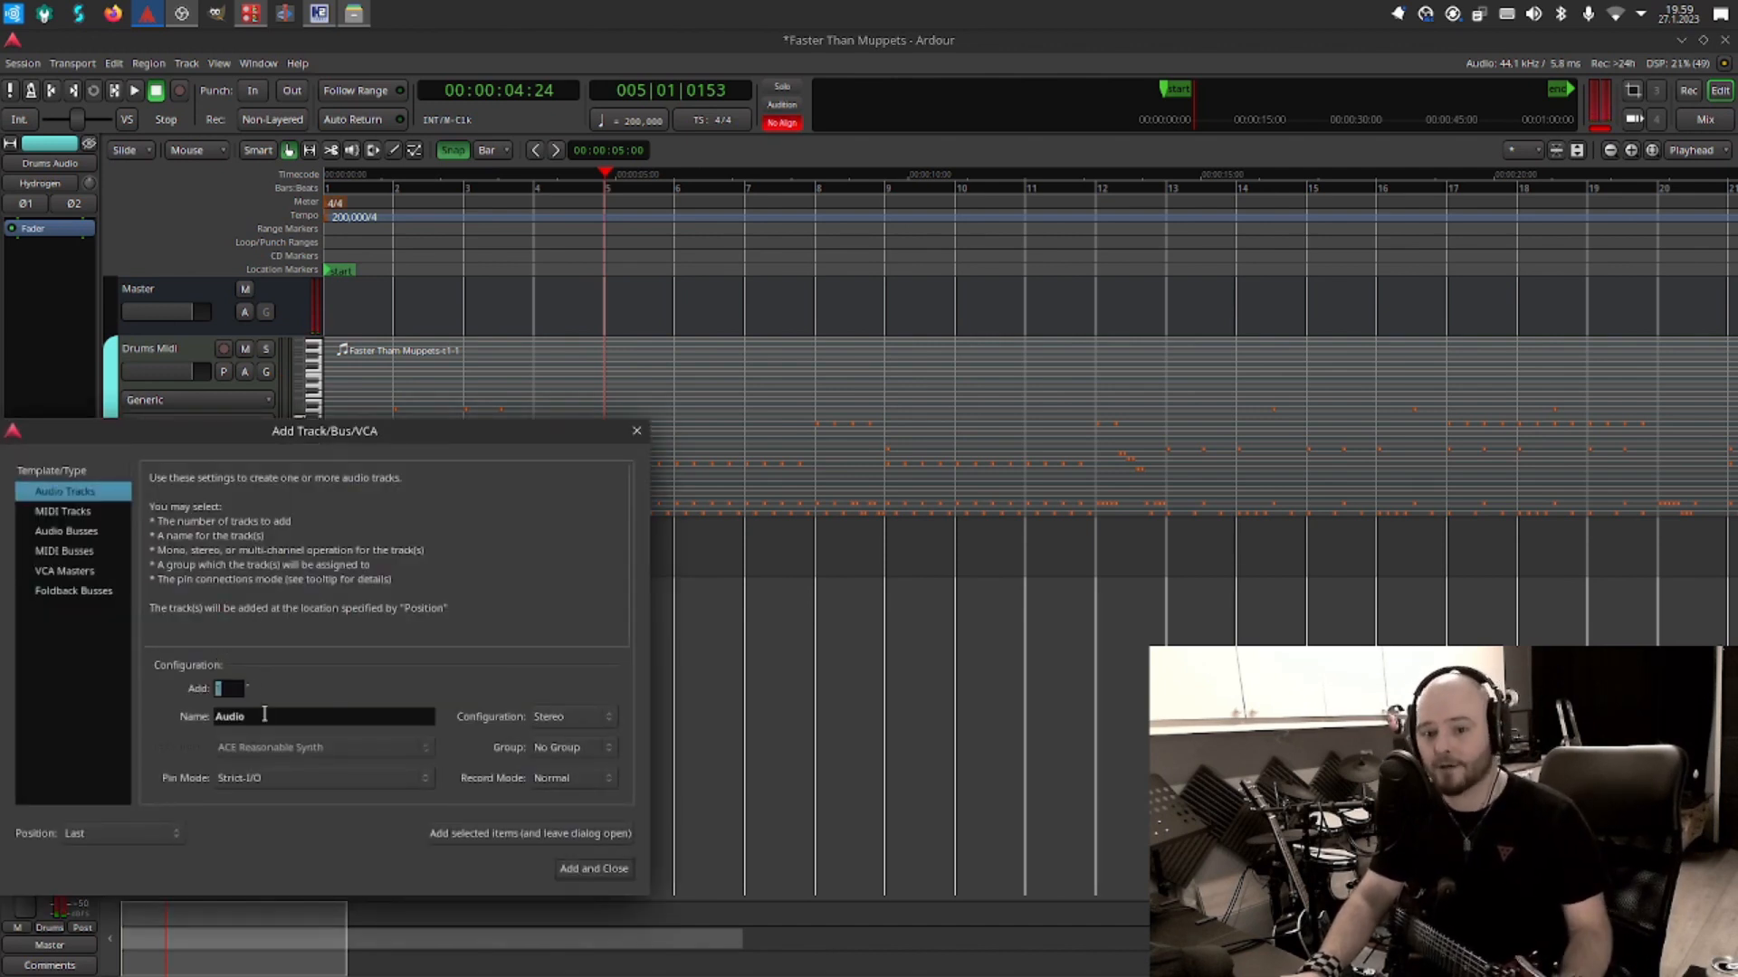
pyautogui.doubleClick(229, 716)
pyautogui.write('Guitar 1 L')
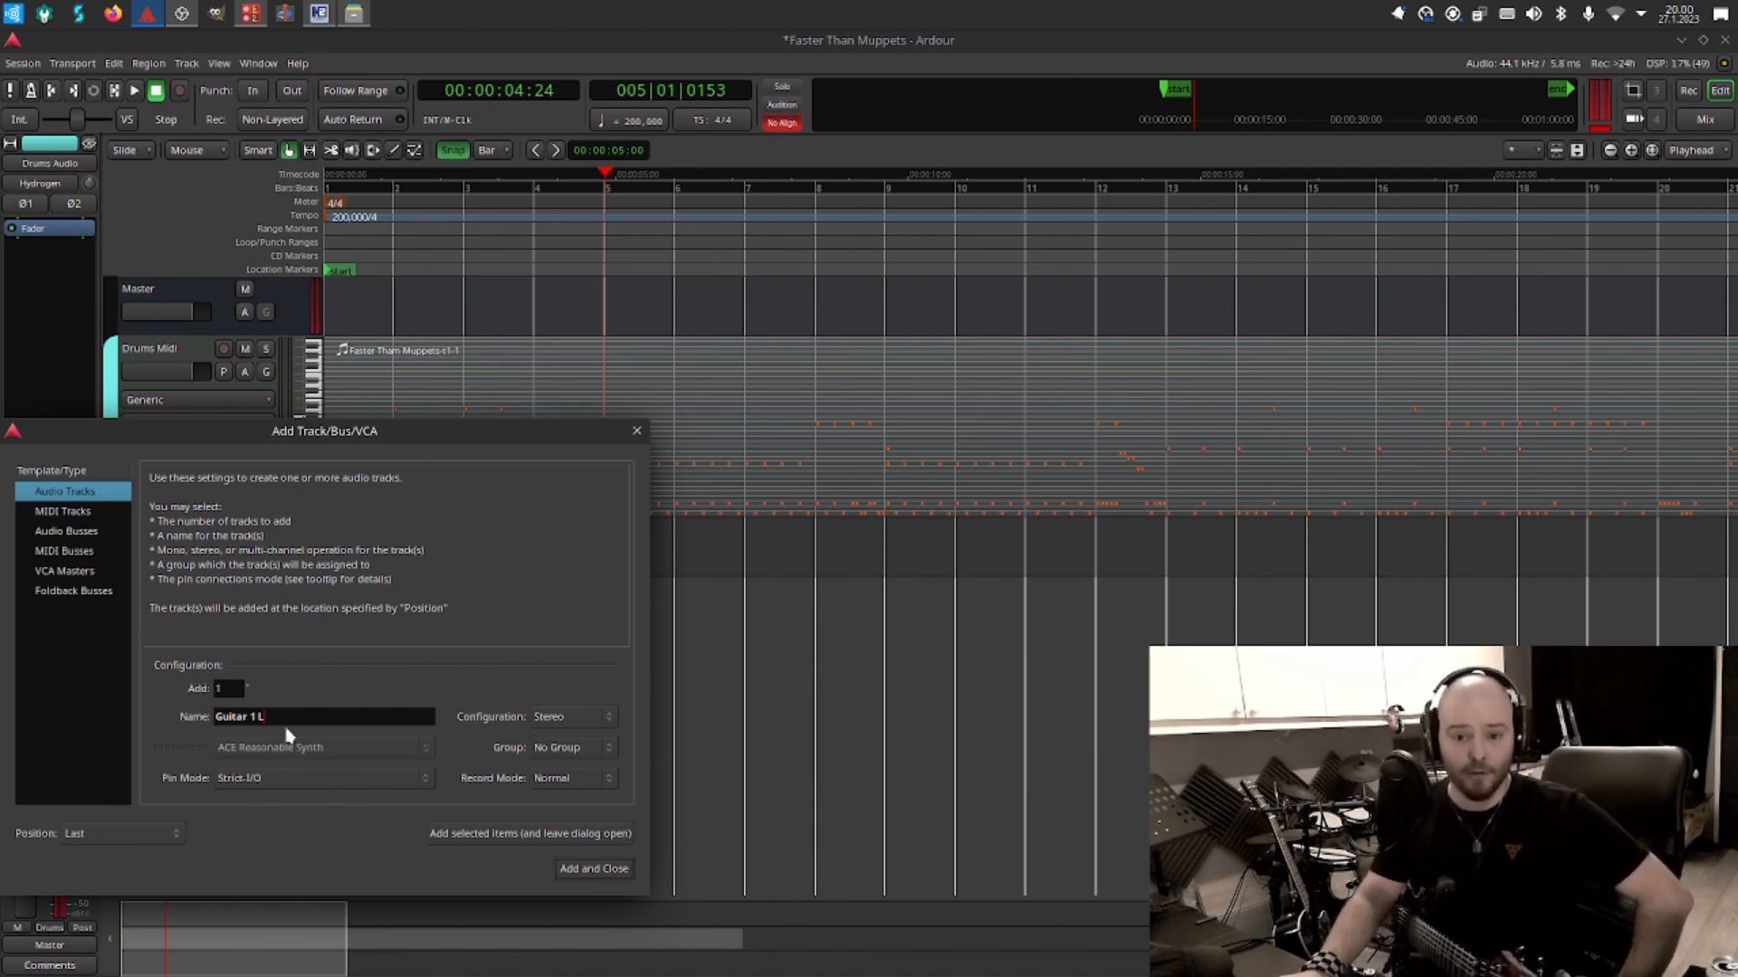
pyautogui.moveTo(288, 721); pyautogui.dragTo(165, 695)
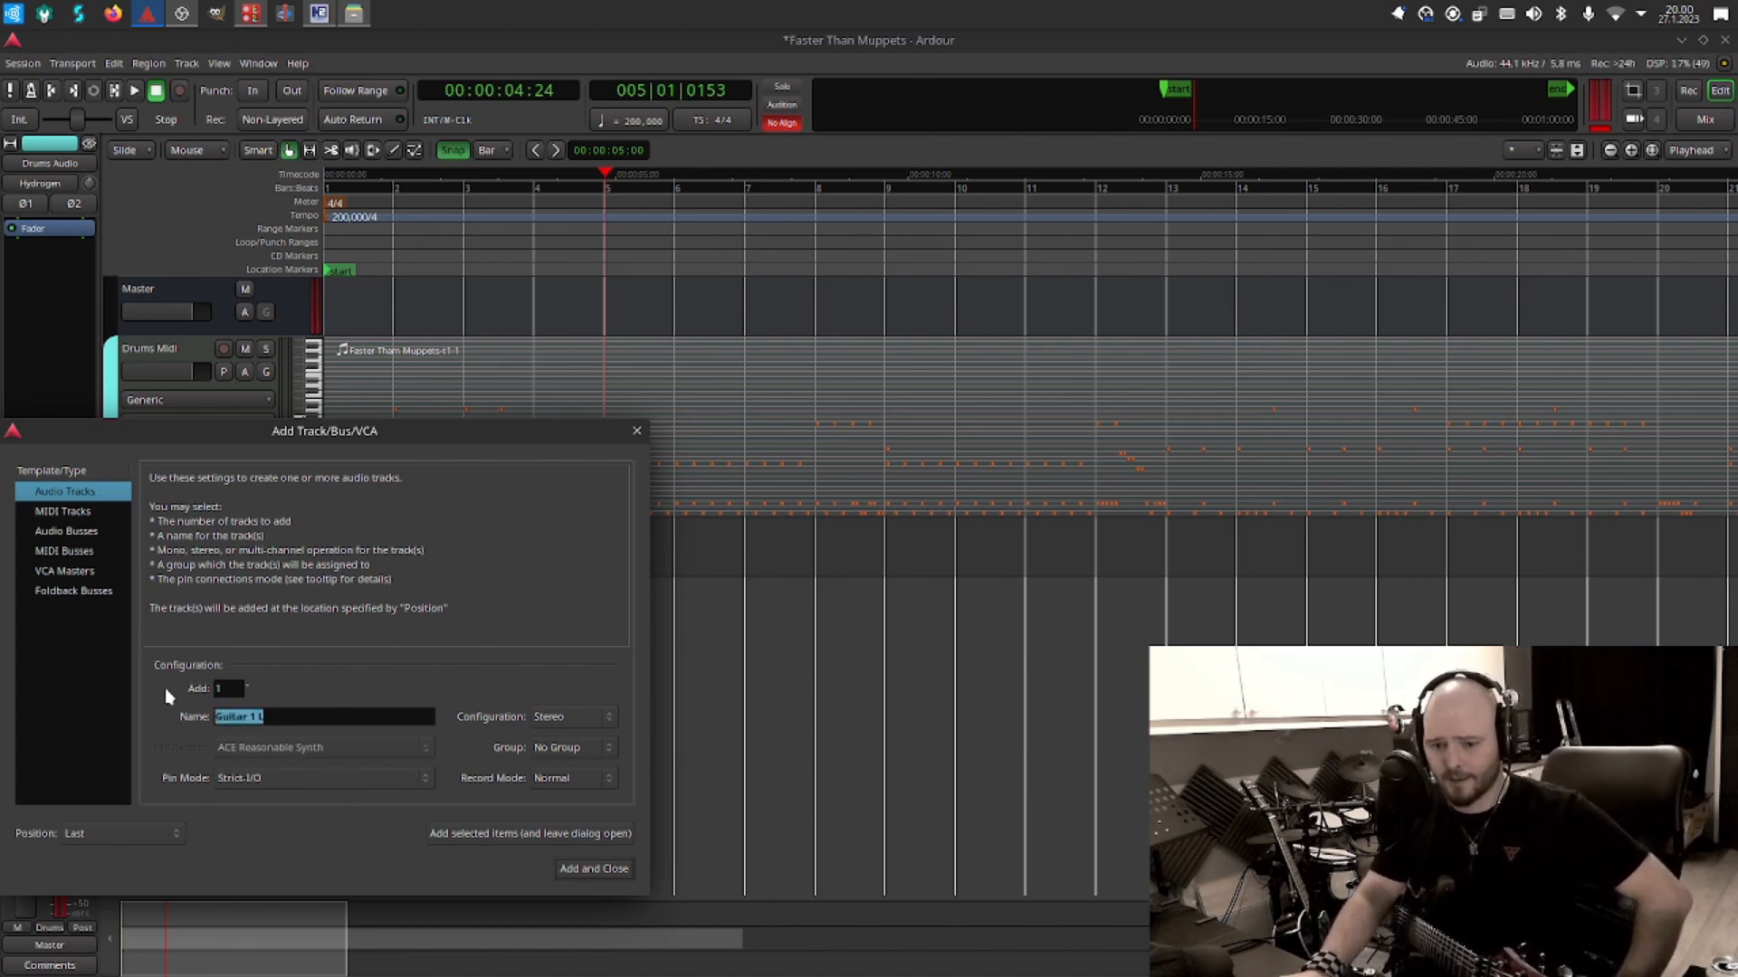
pyautogui.click(547, 719)
pyautogui.click(572, 698)
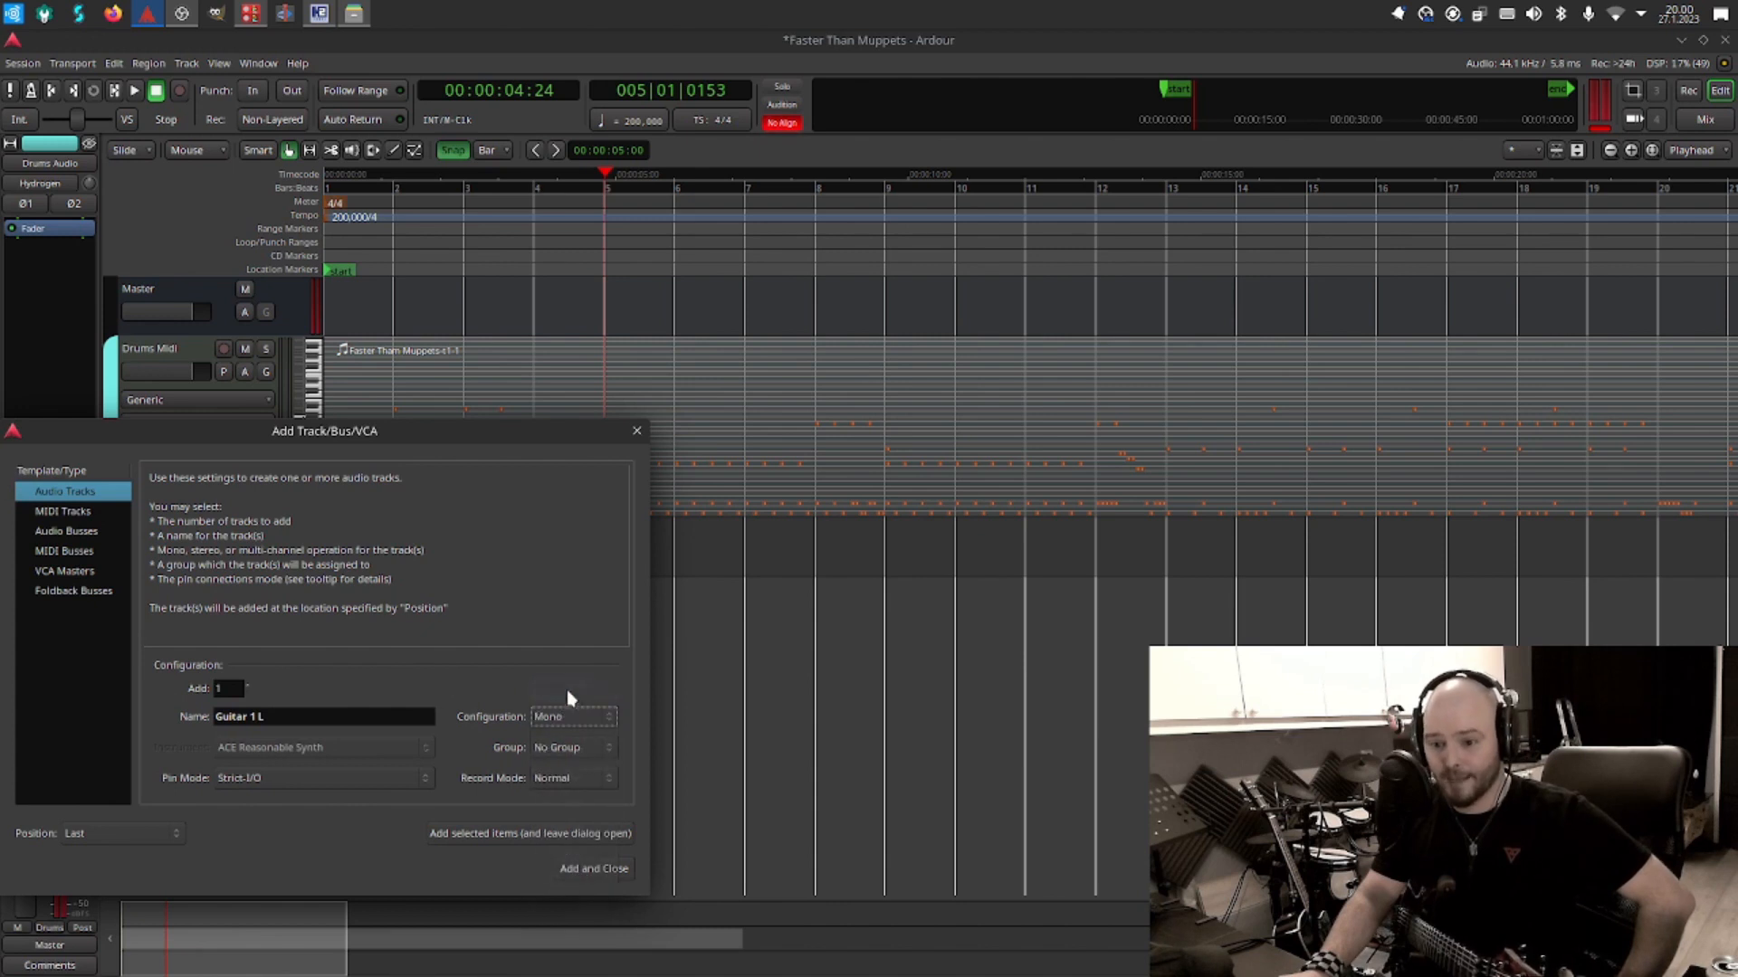
# Create a track group named Guitar 1 for the new track, going through its gain, muting, soloing, record enable, selection and monitoring sharing options.
pyautogui.click(602, 750)
pyautogui.click(595, 710)
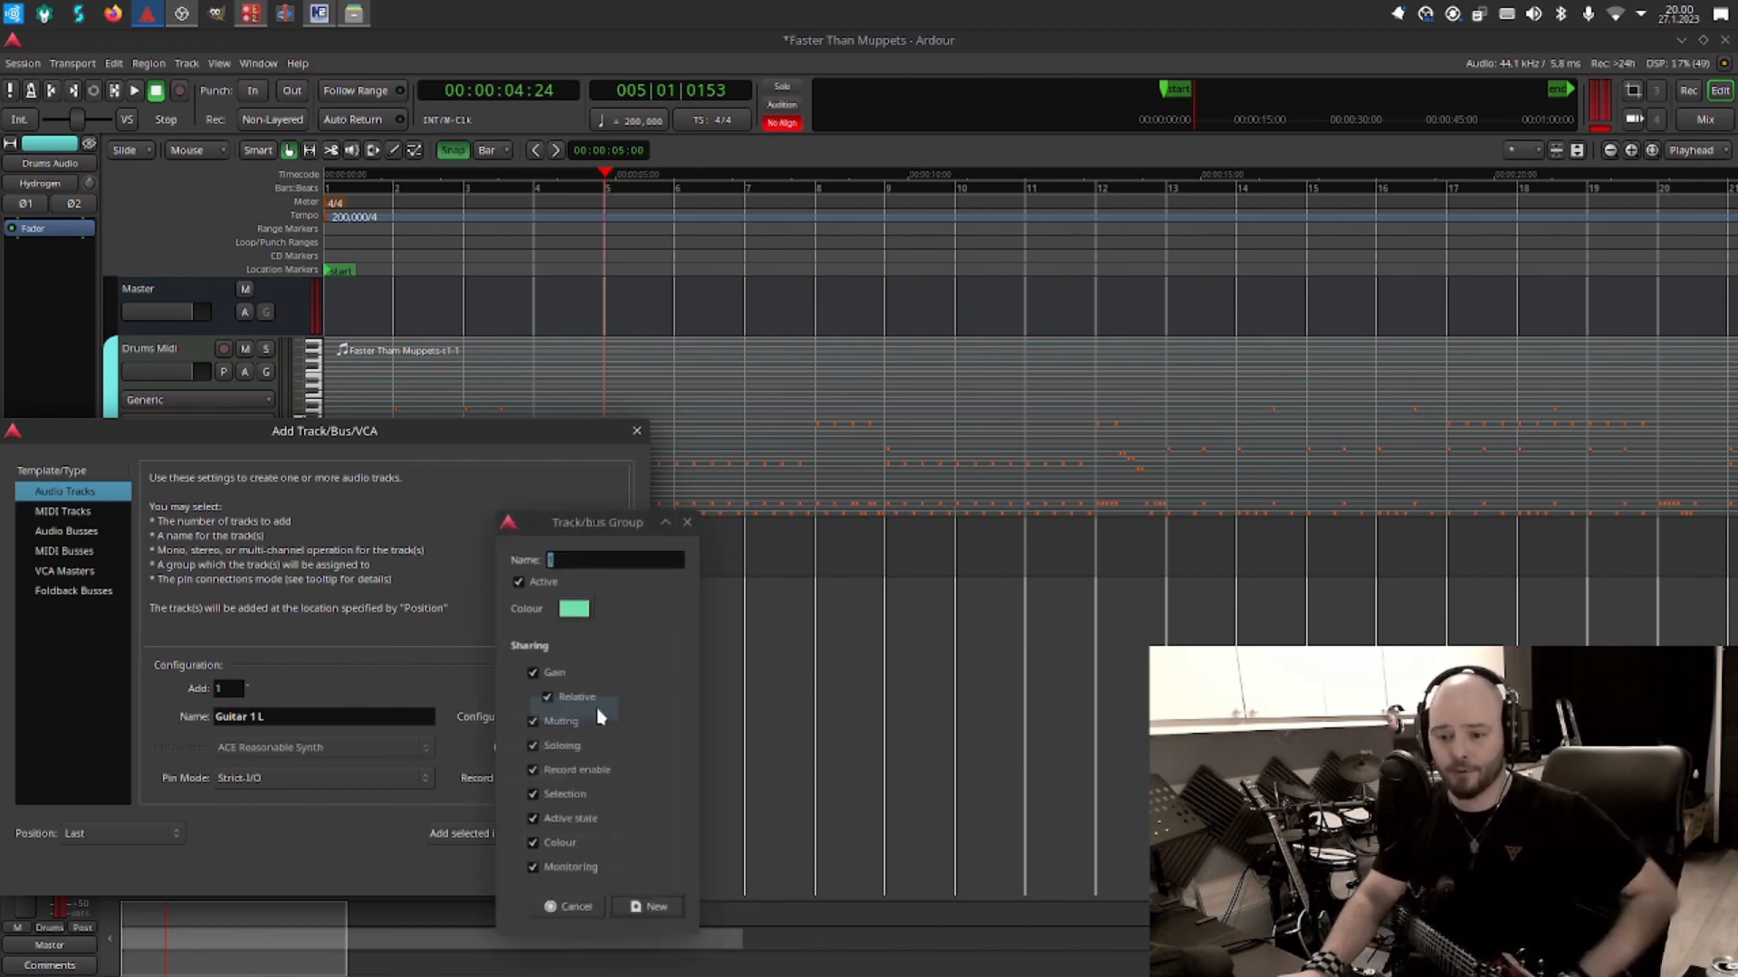
pyautogui.write('Guitar 1')
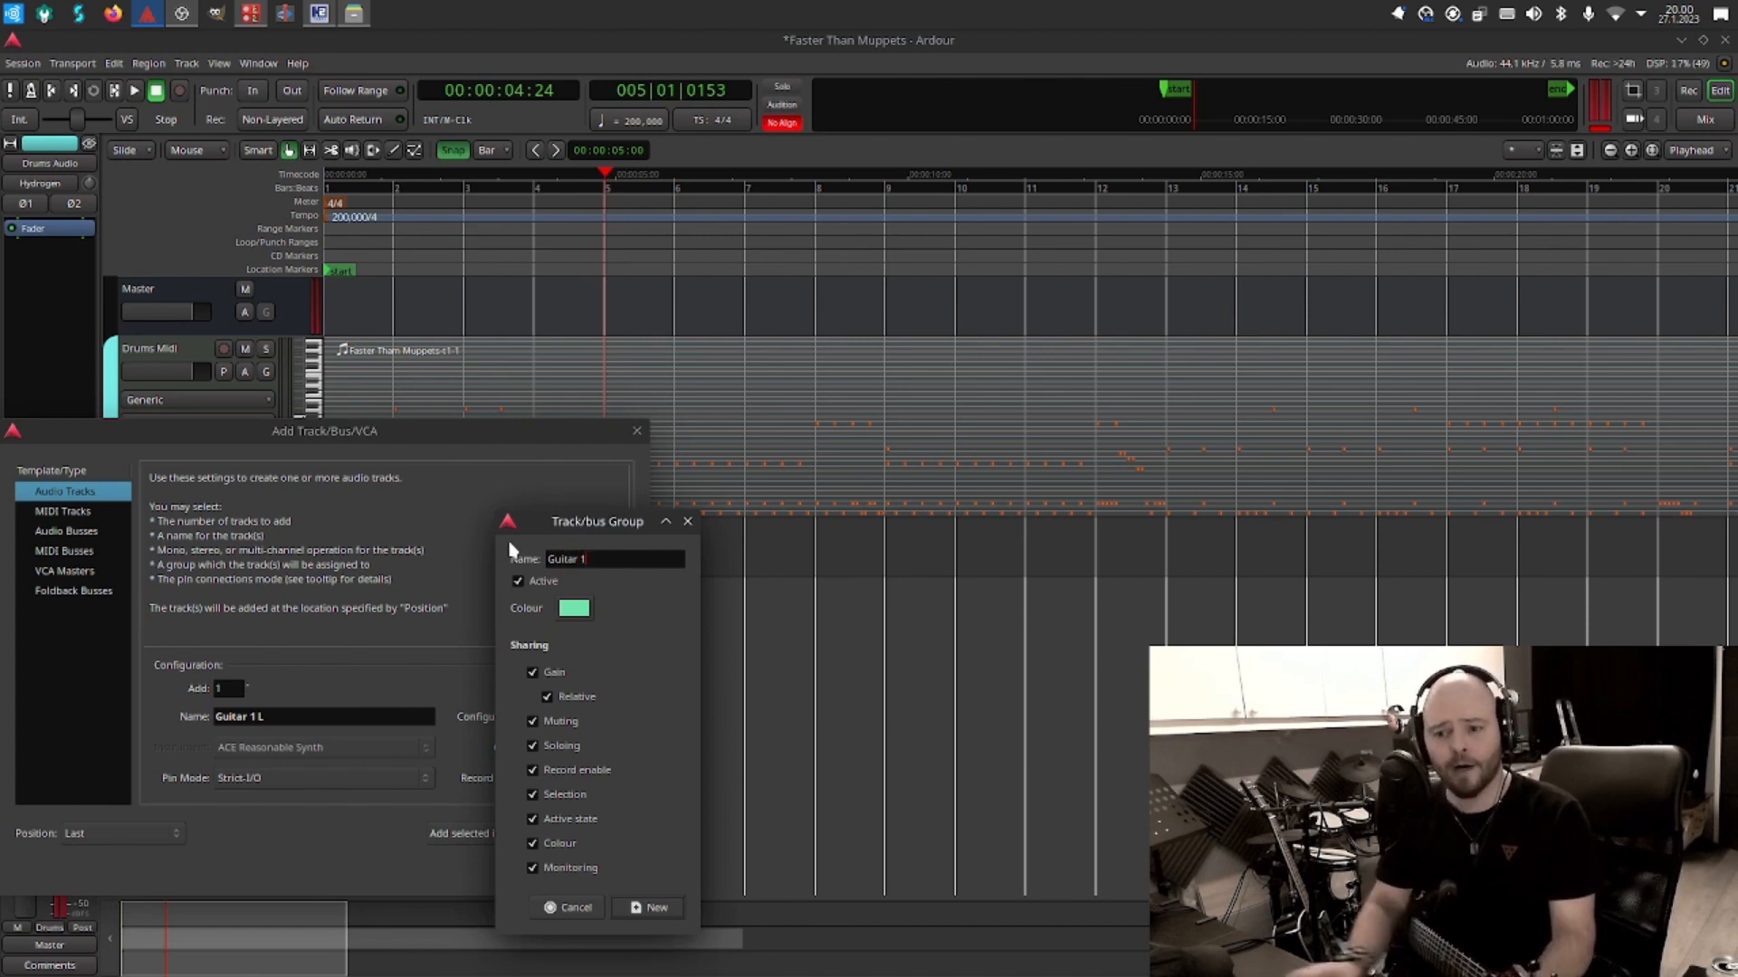
pyautogui.click(554, 672)
pyautogui.click(555, 722)
pyautogui.click(562, 745)
pyautogui.click(561, 770)
pyautogui.click(559, 795)
pyautogui.click(553, 868)
pyautogui.click(674, 910)
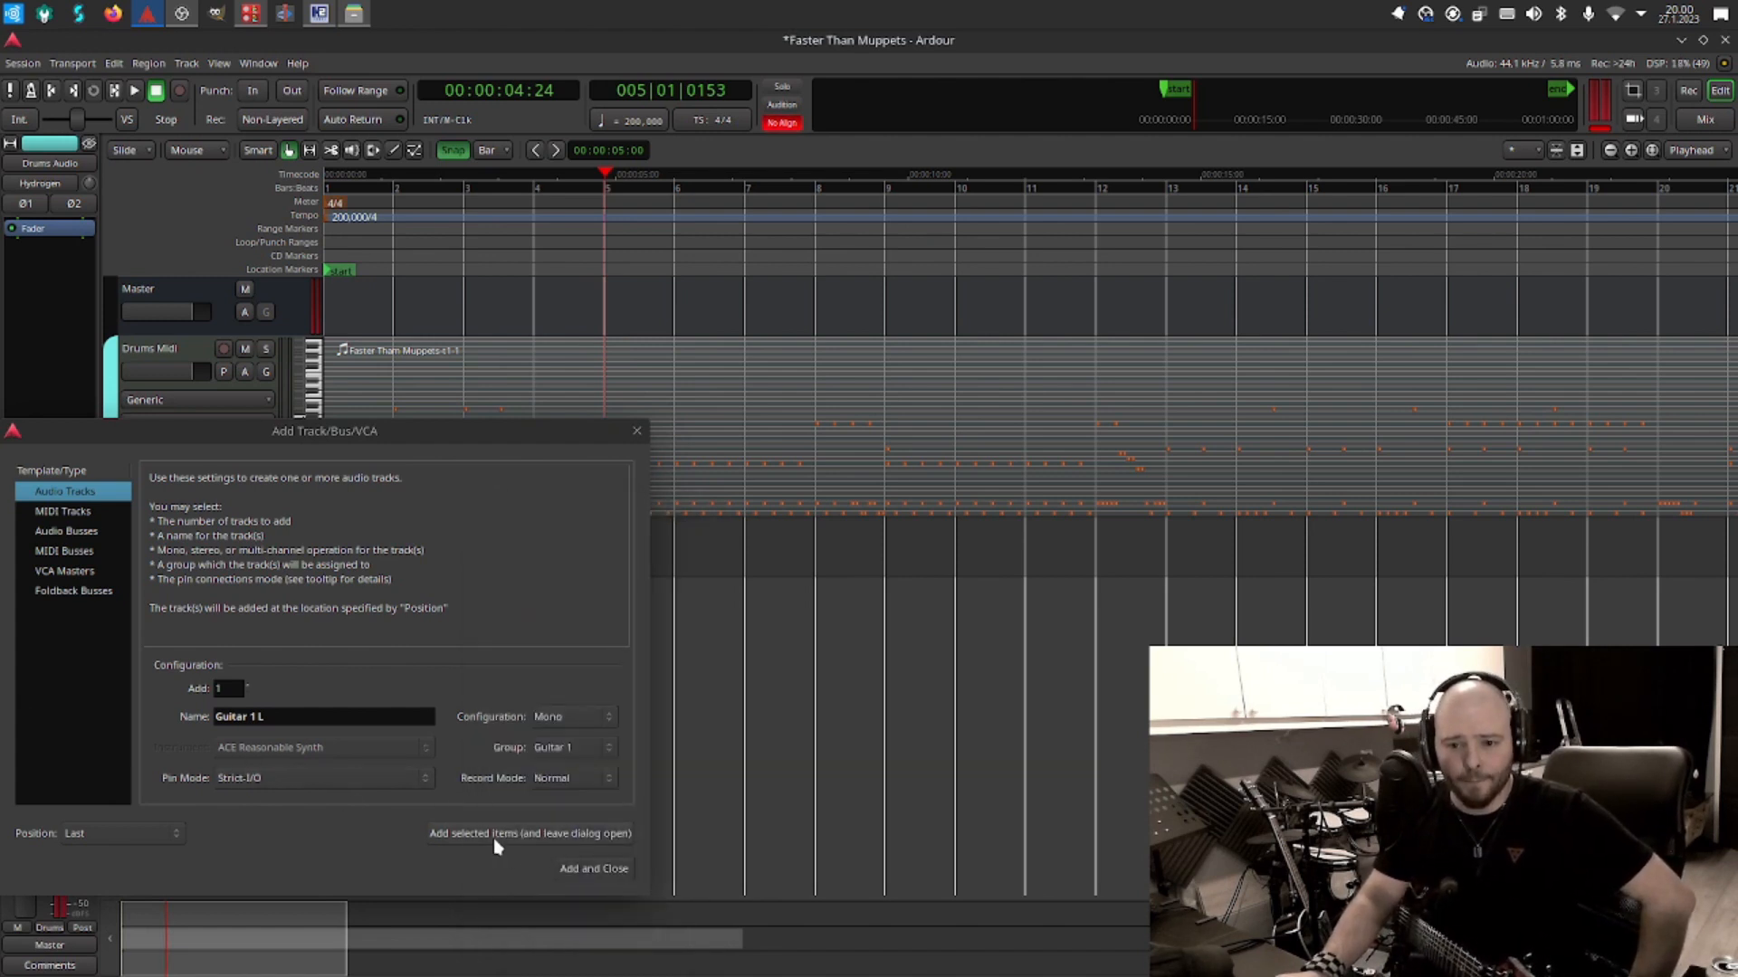
# Add the mono Guitar 1 L track, and add a second mono track named Guitar 1 R to the same group.
pyautogui.click(543, 834)
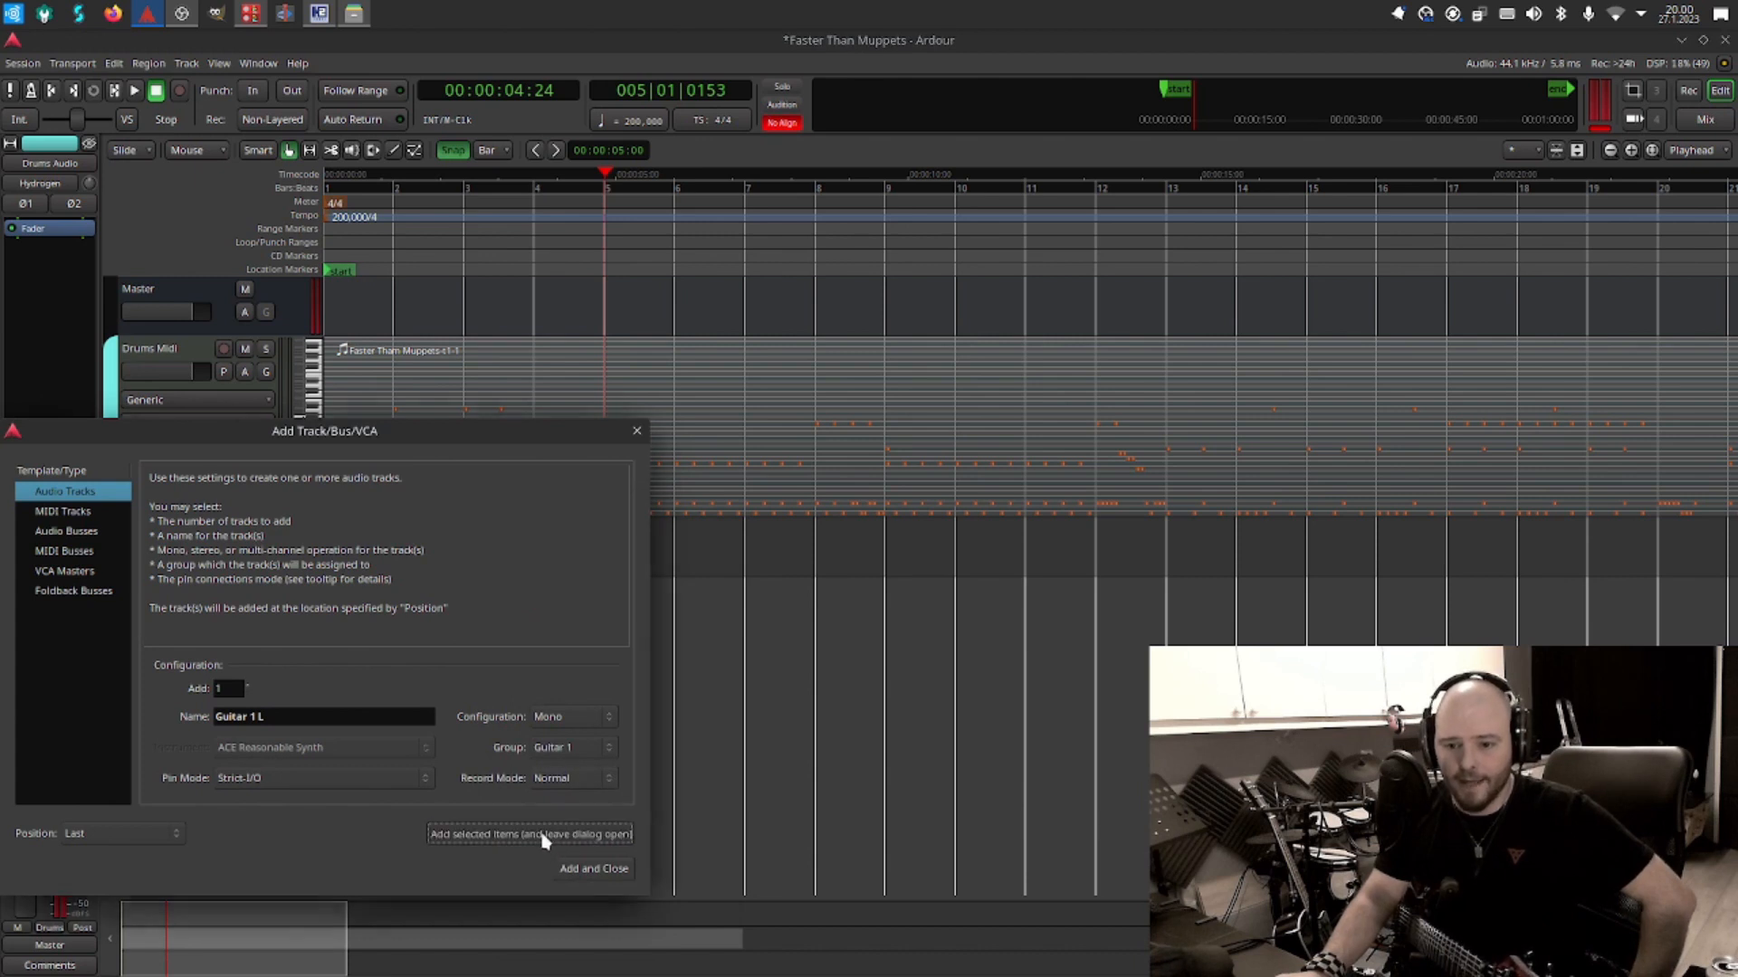
pyautogui.click(272, 718)
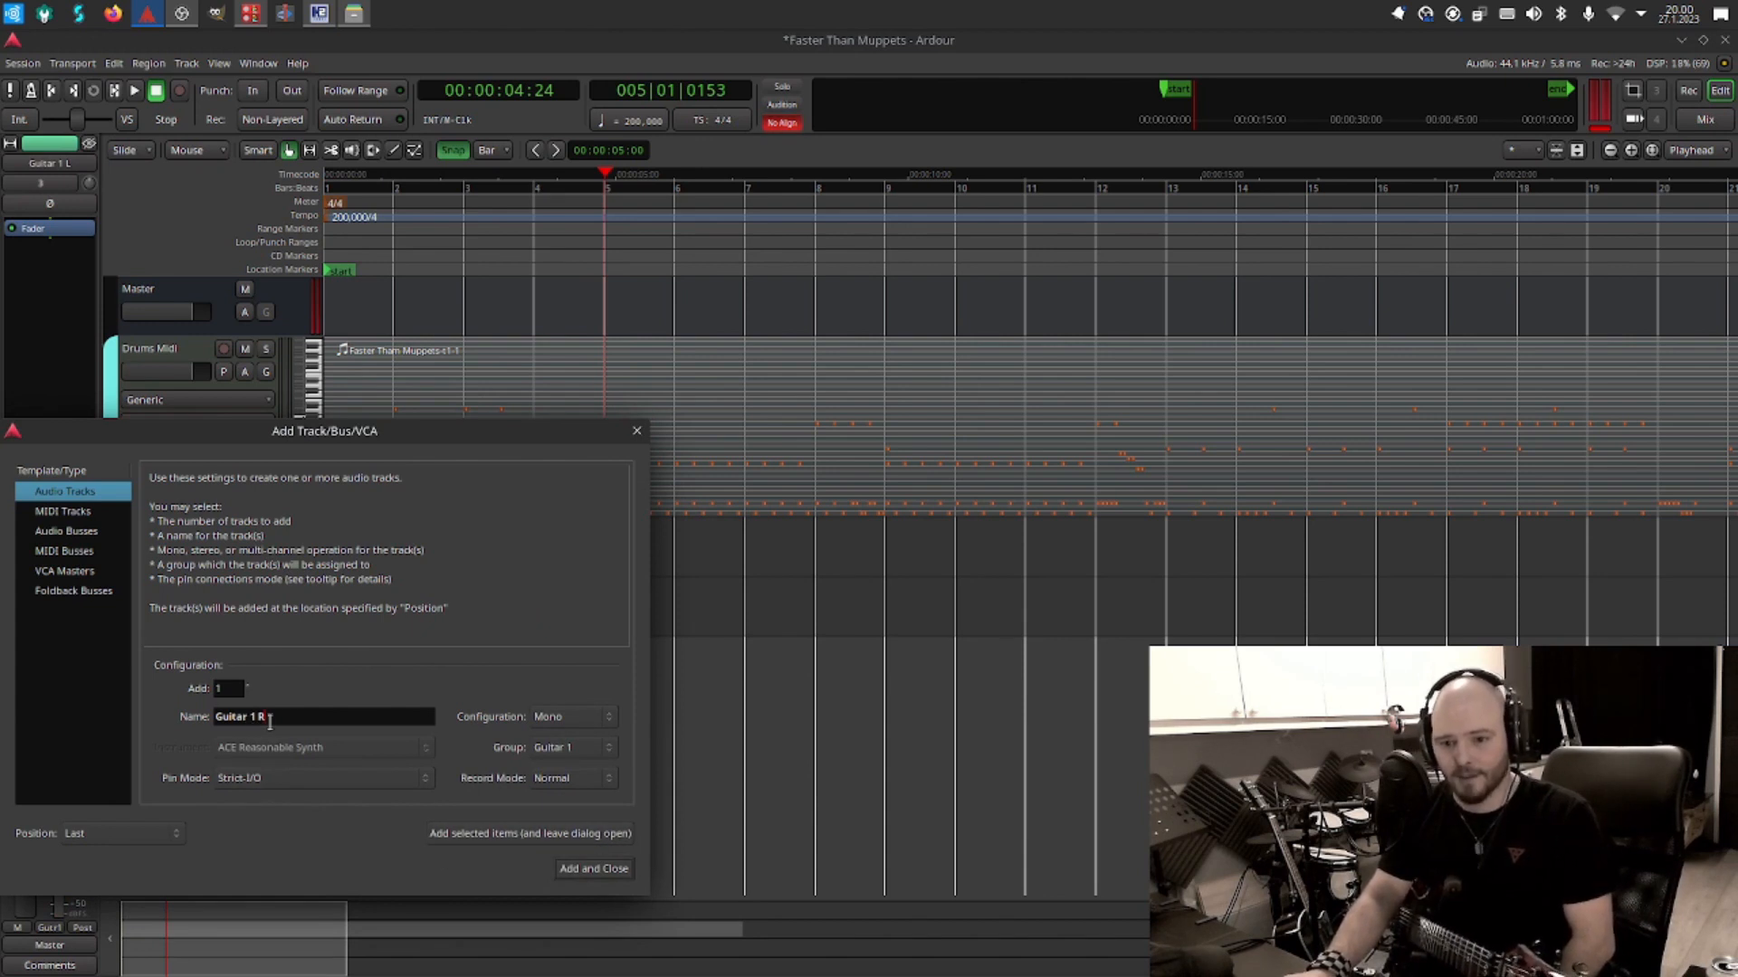
pyautogui.click(513, 833)
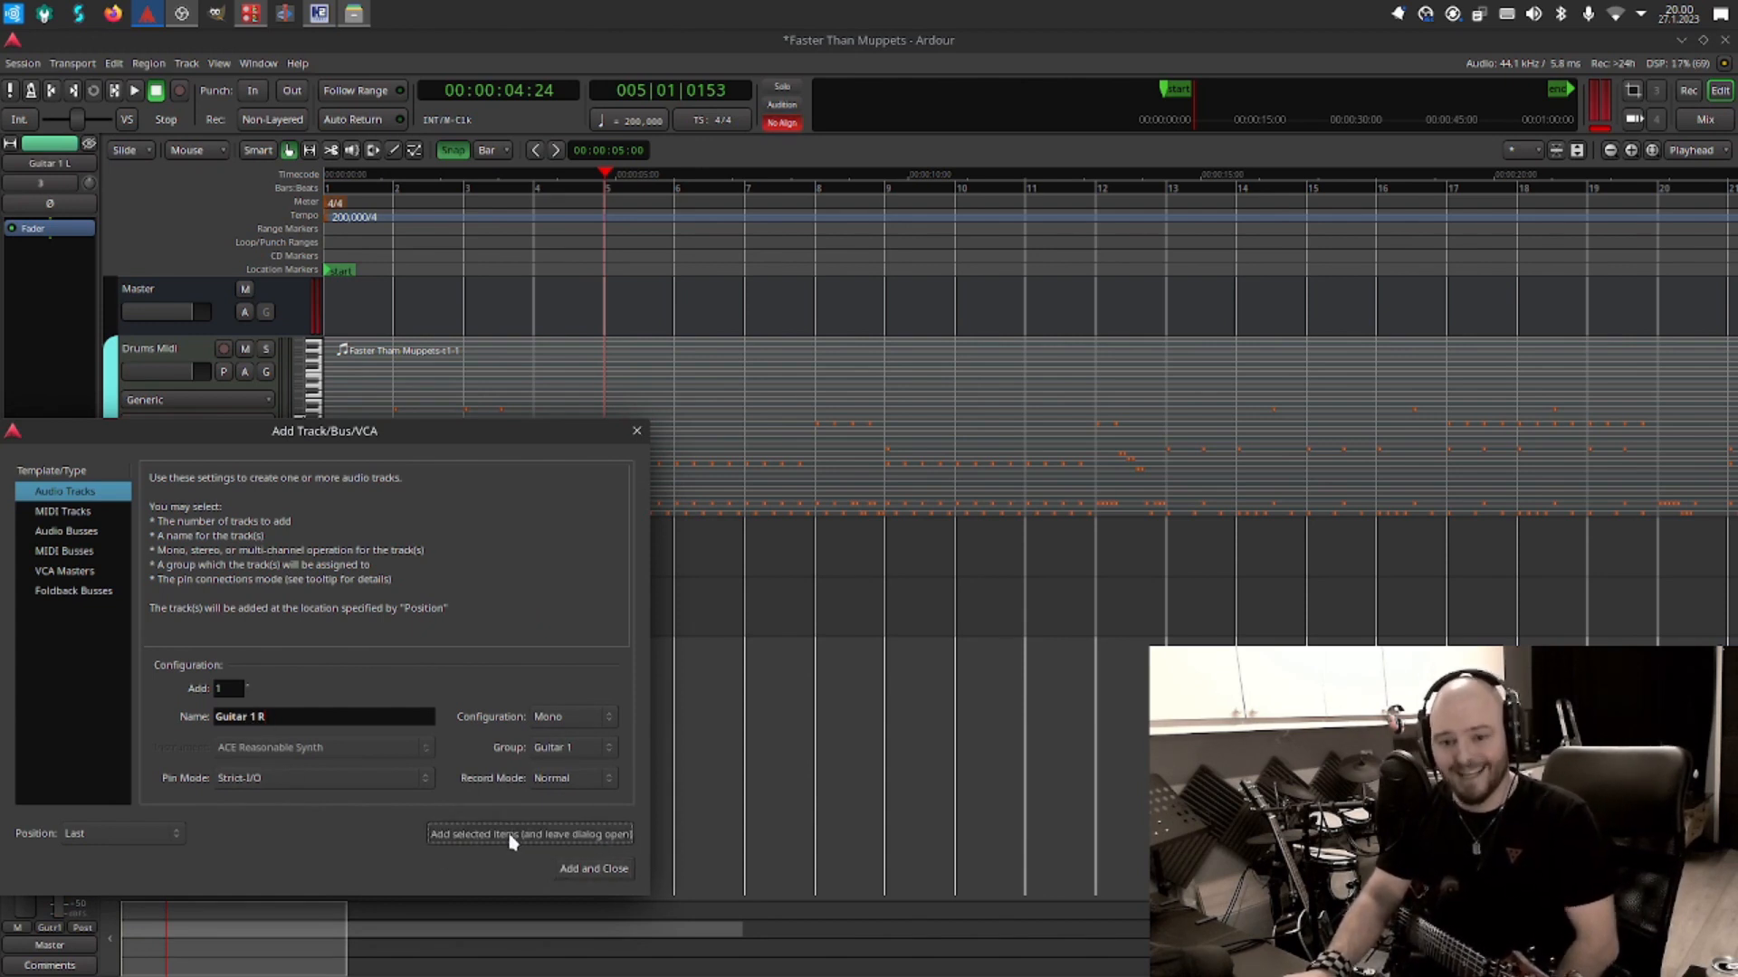
# Add a stereo audio bus named Guitar 1 to the Guitar 1 group and finish adding tracks.
pyautogui.click(59, 533)
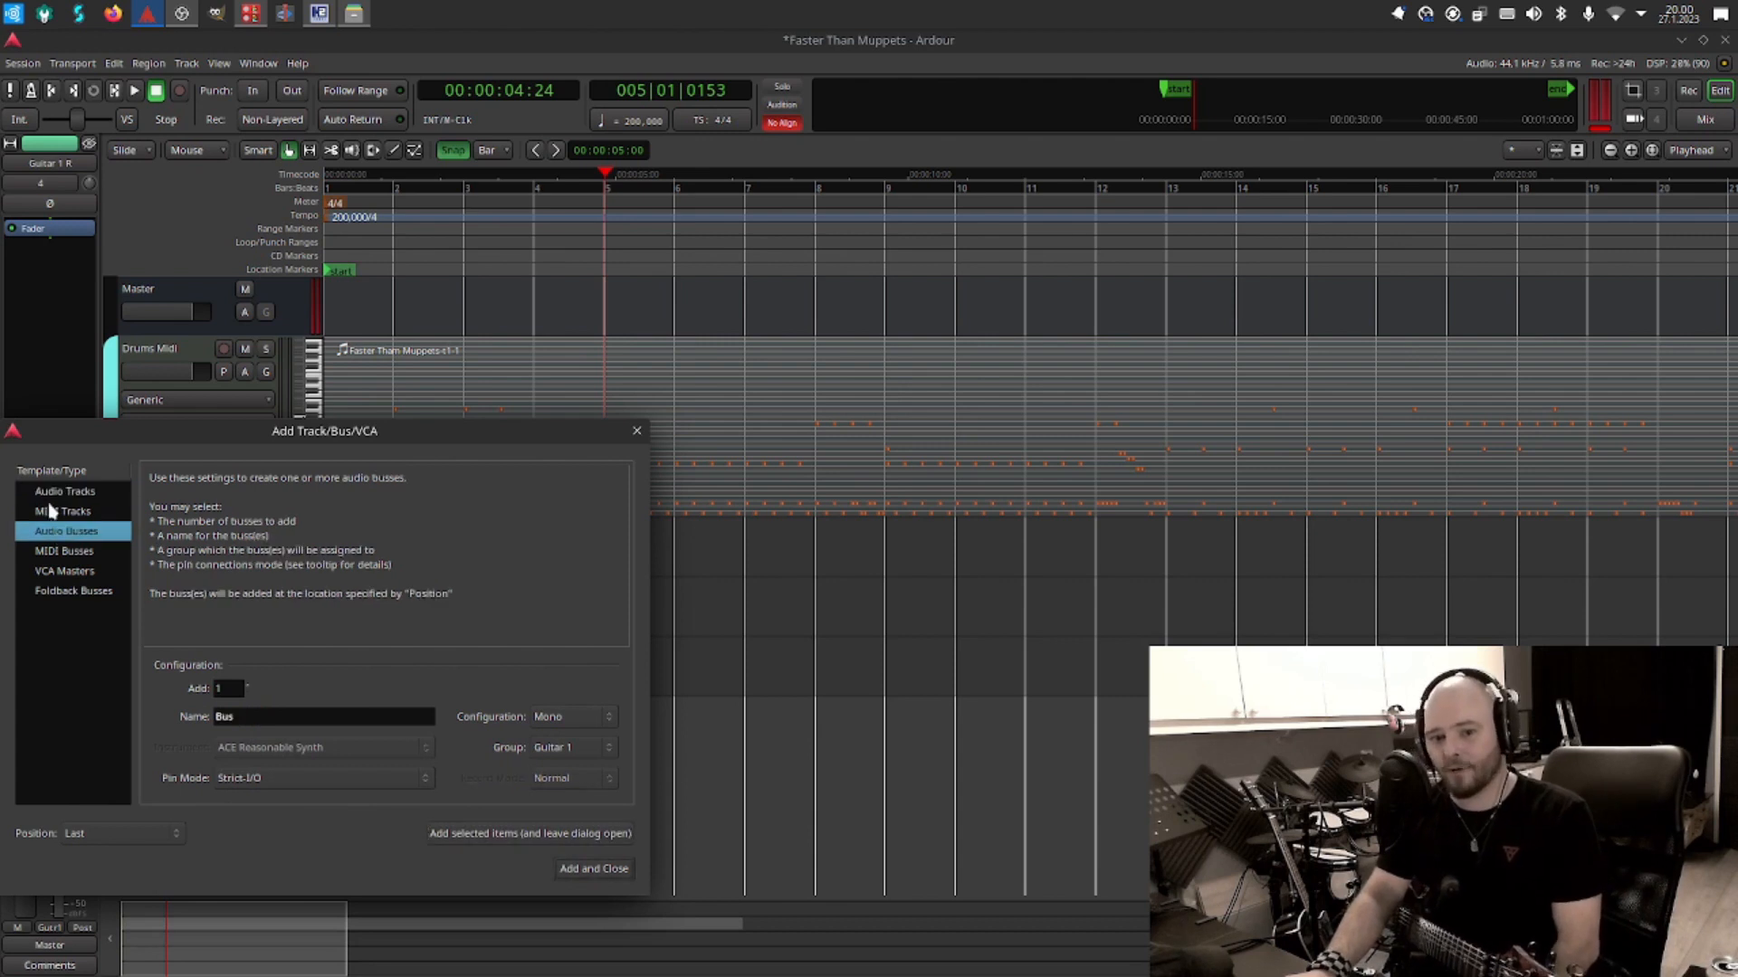
pyautogui.doubleClick(262, 716)
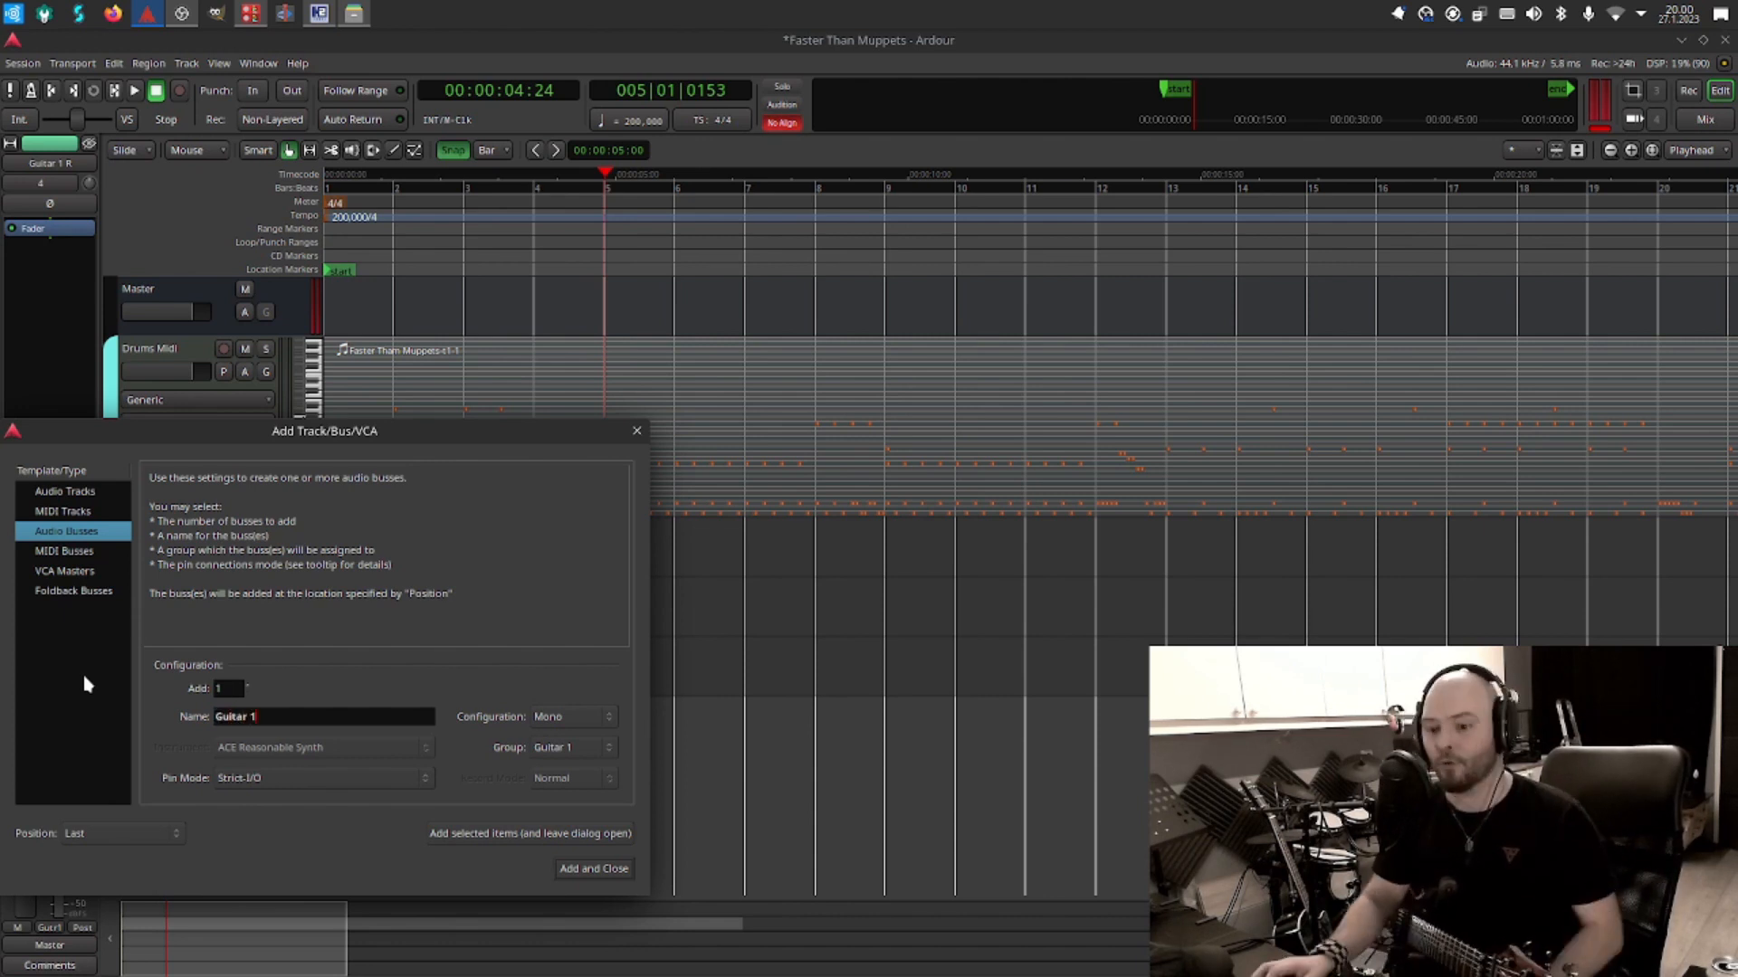
pyautogui.click(566, 716)
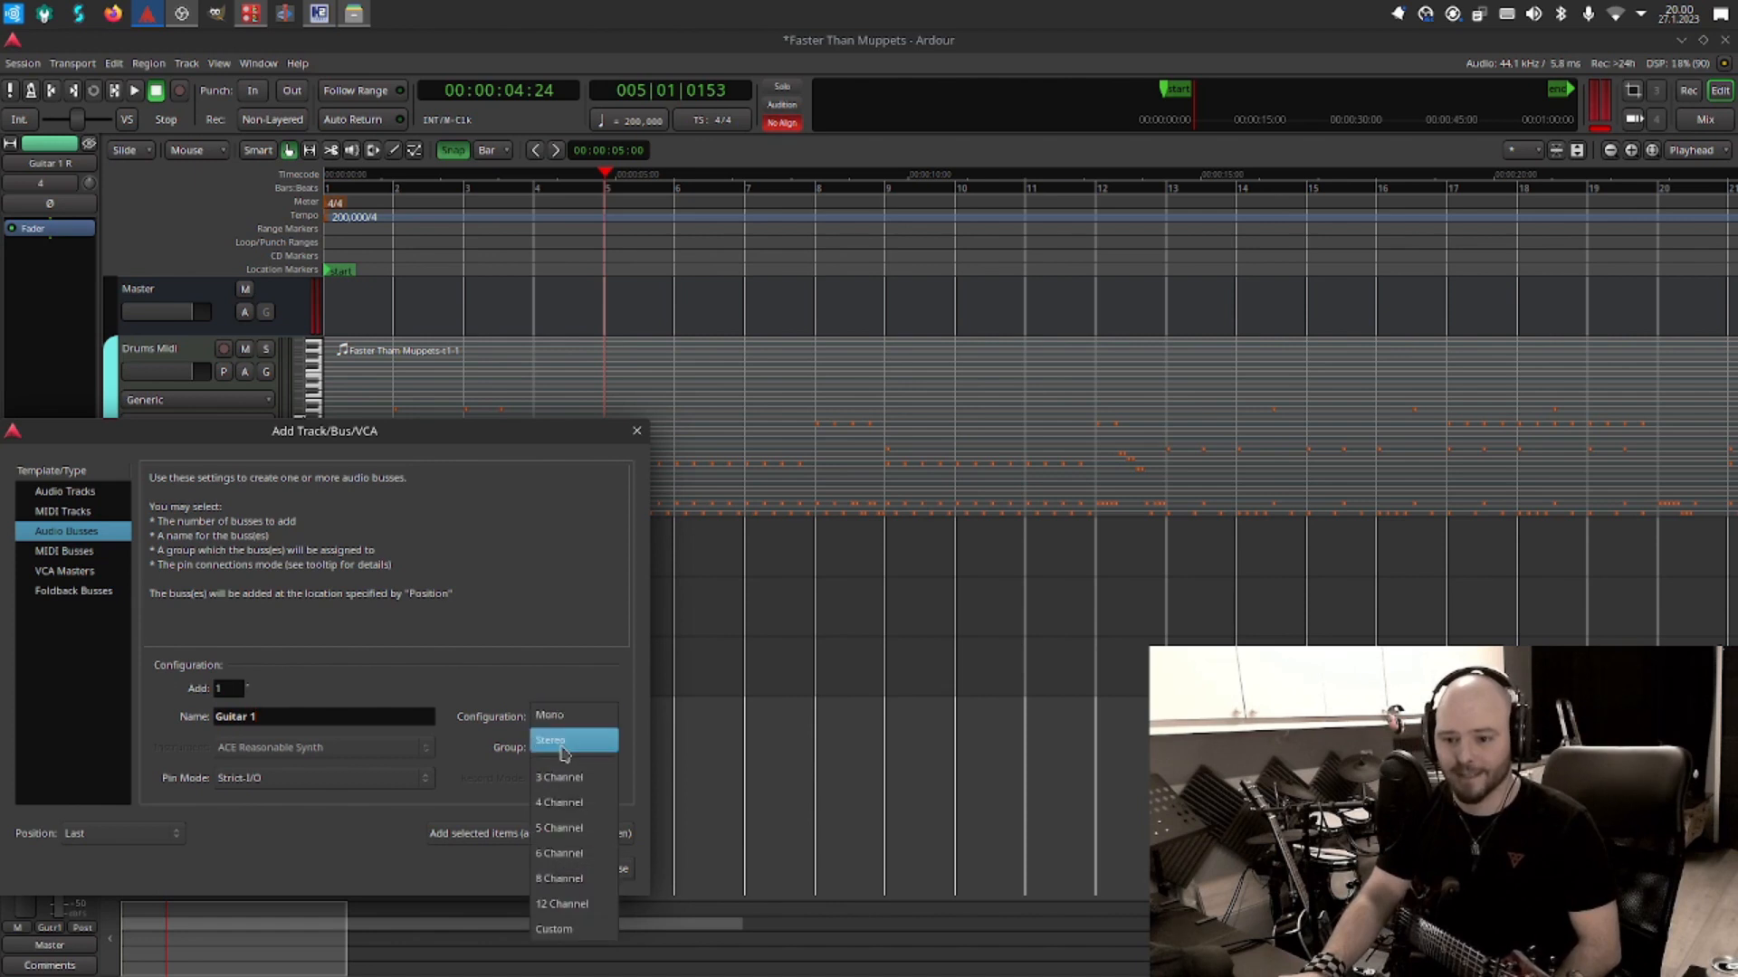
pyautogui.click(563, 738)
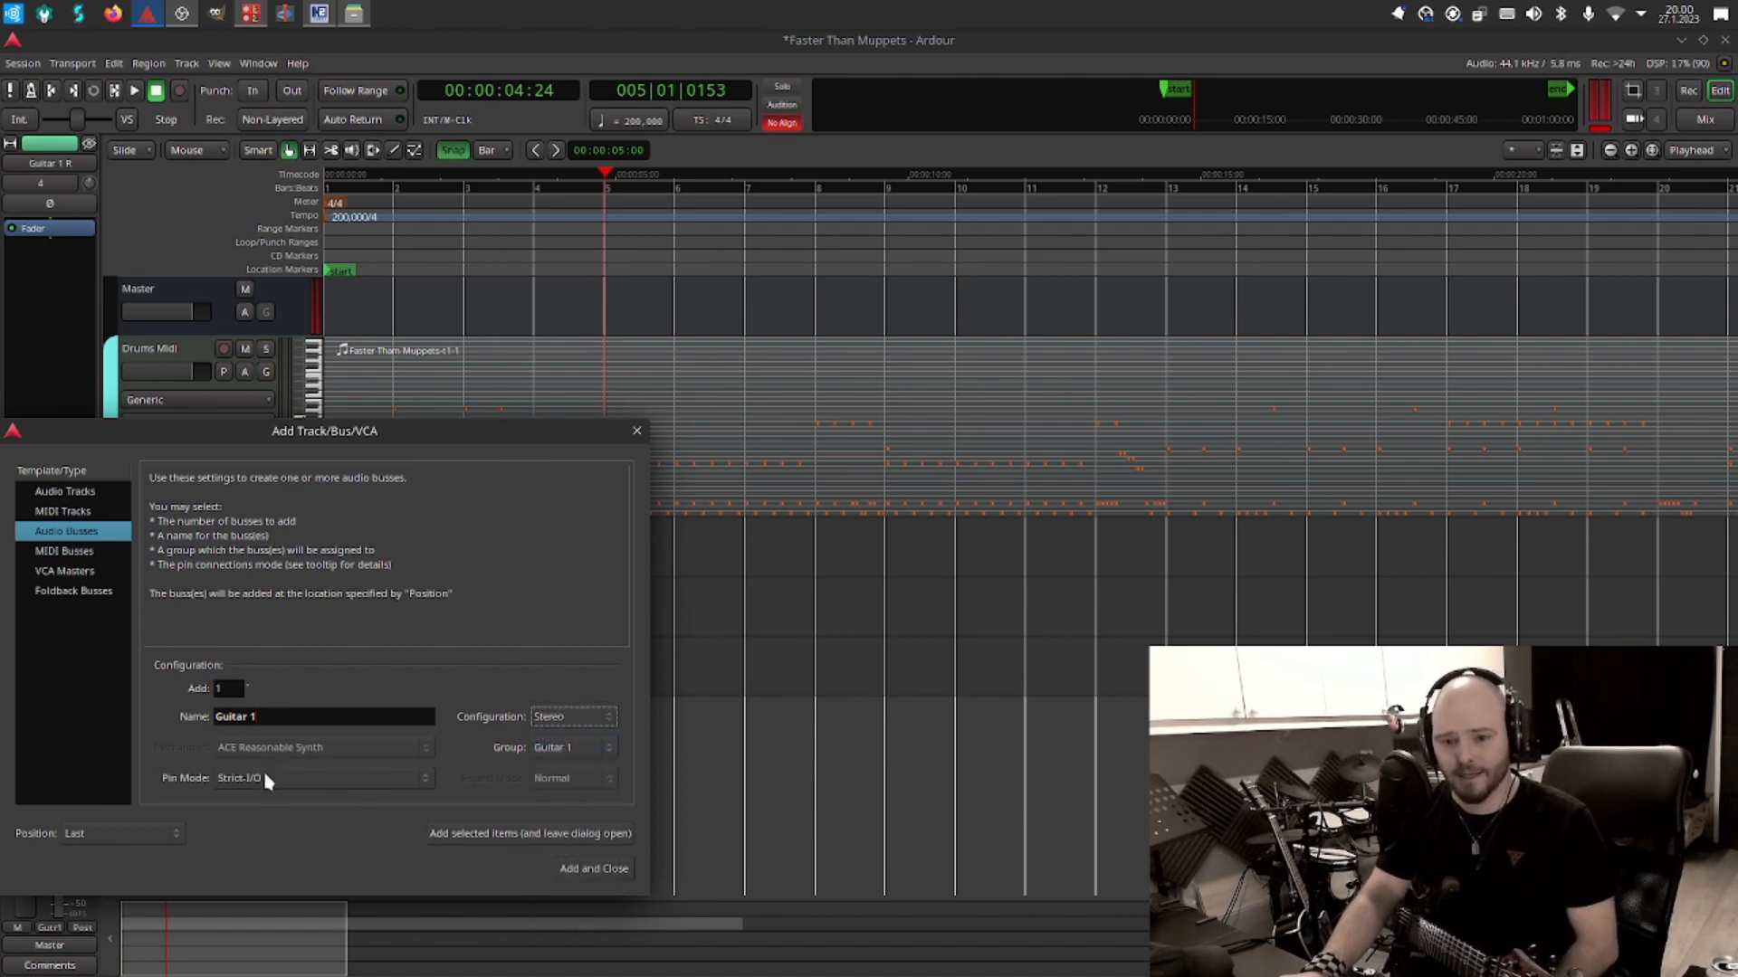
pyautogui.click(599, 869)
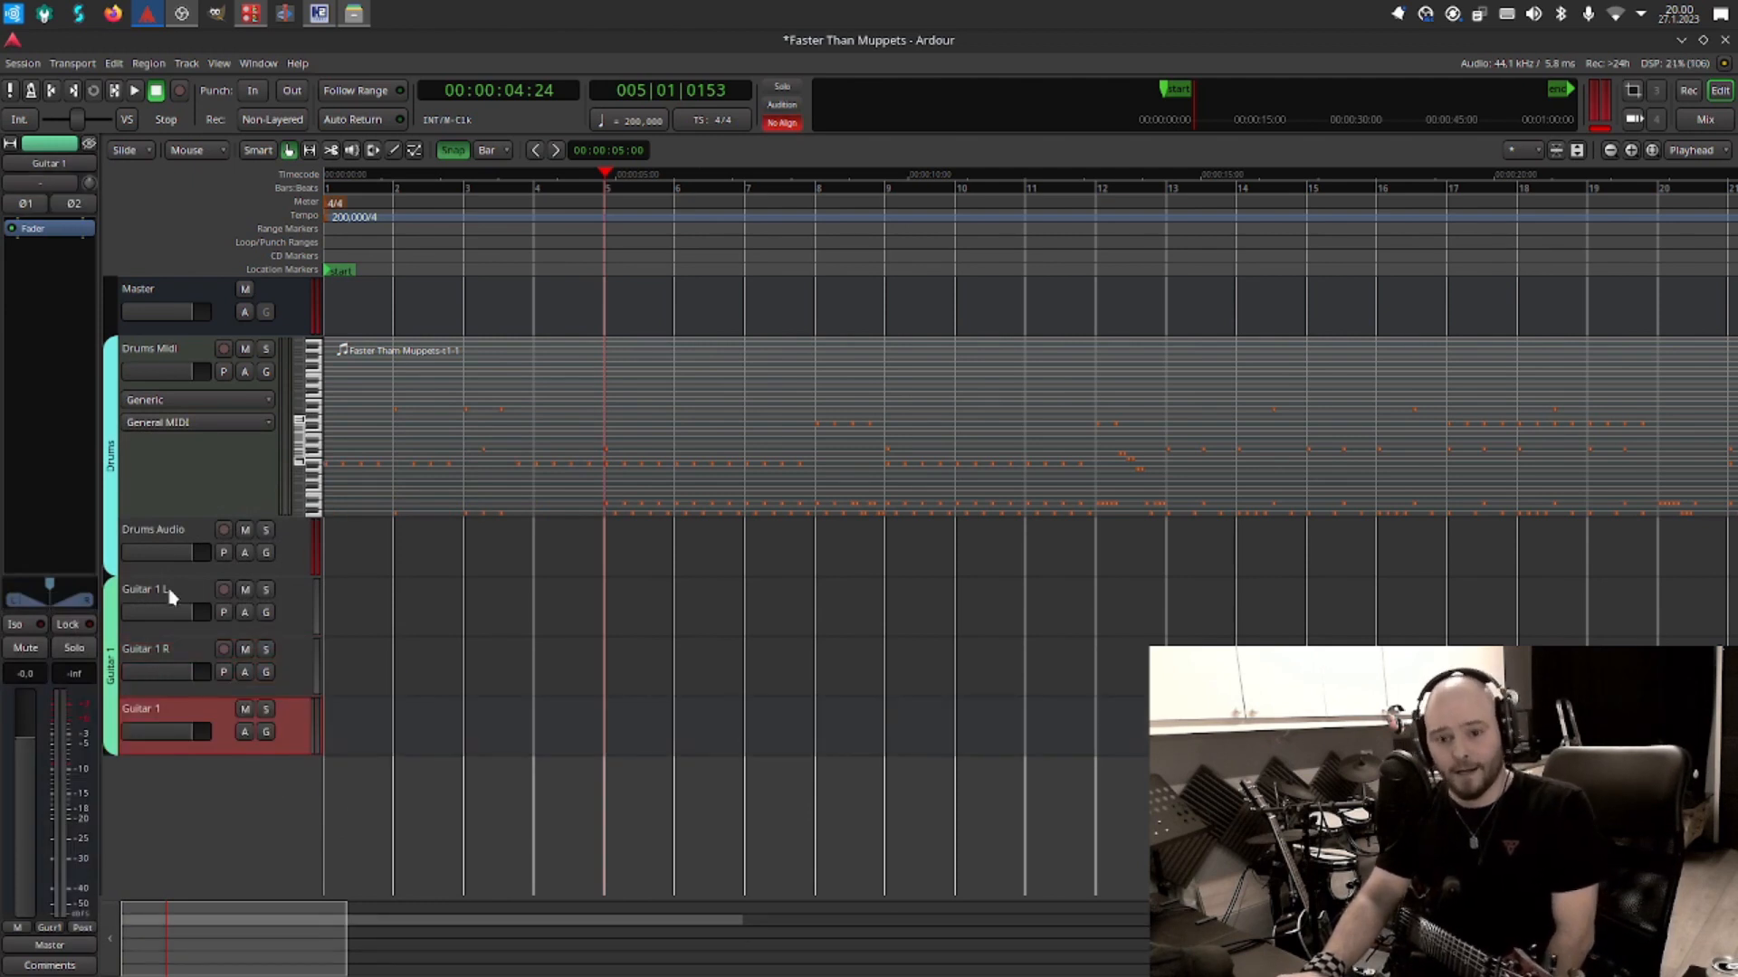
# Pan the Guitar 1 L track fully left and the Guitar 1 R track fully right.
pyautogui.click(172, 596)
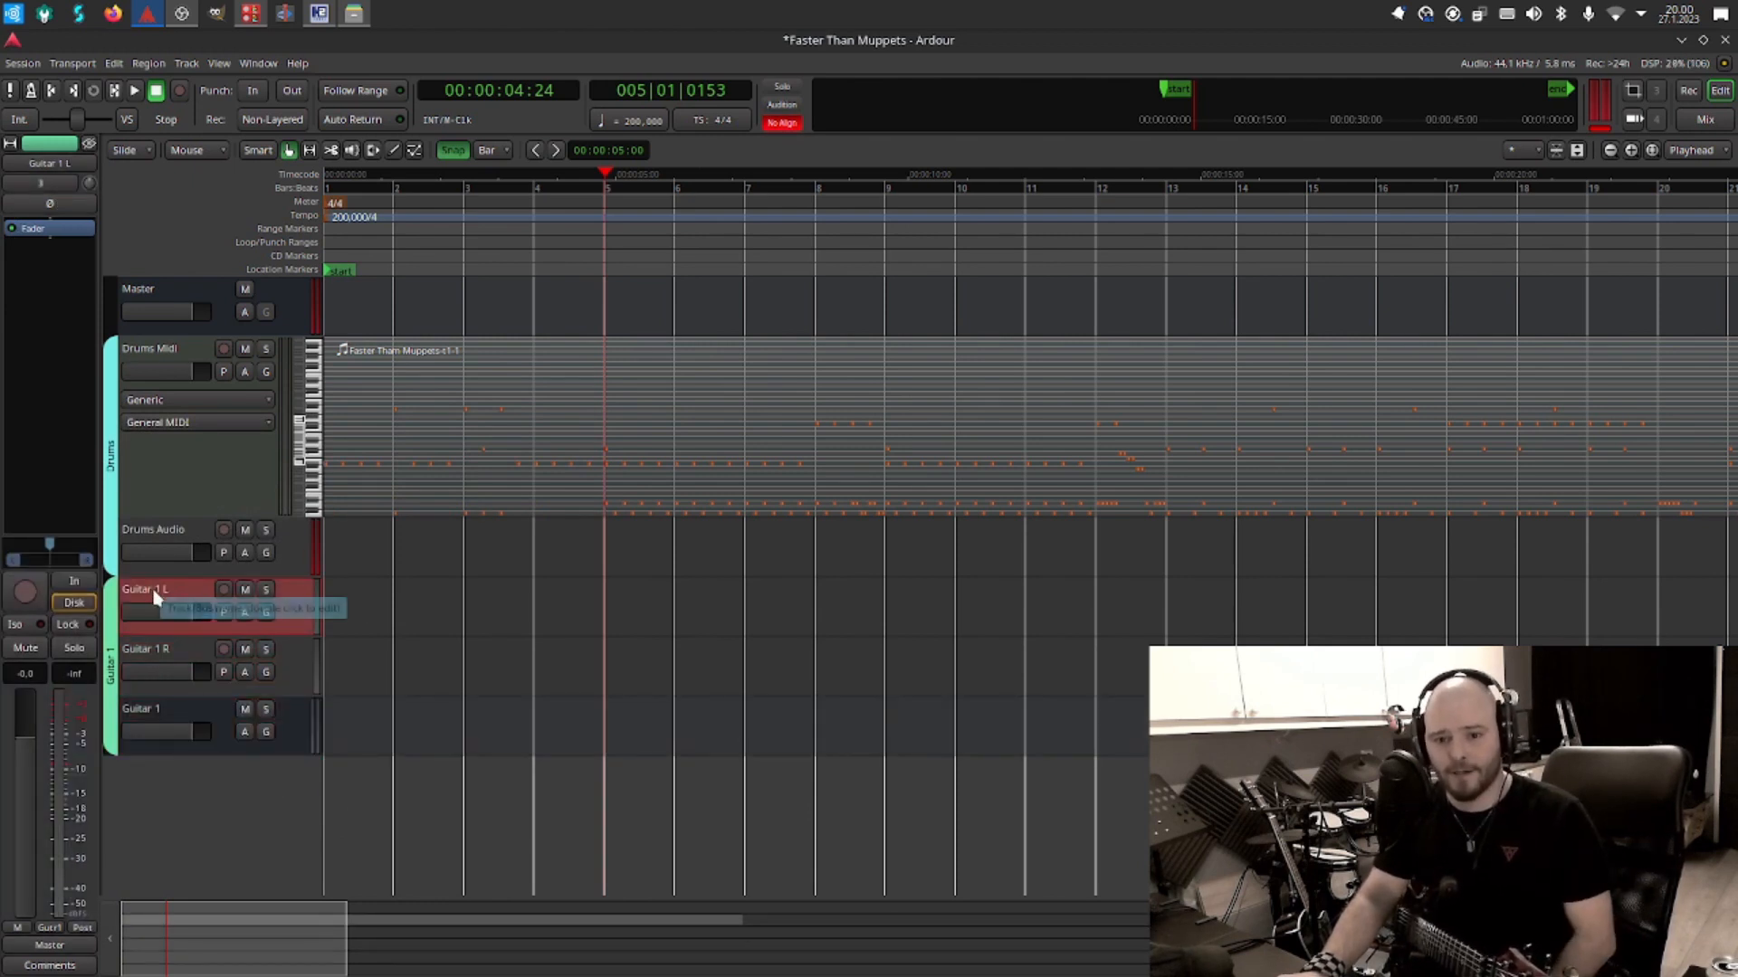
pyautogui.moveTo(49, 552)
pyautogui.moveTo(49, 552); pyautogui.dragTo(7, 550)
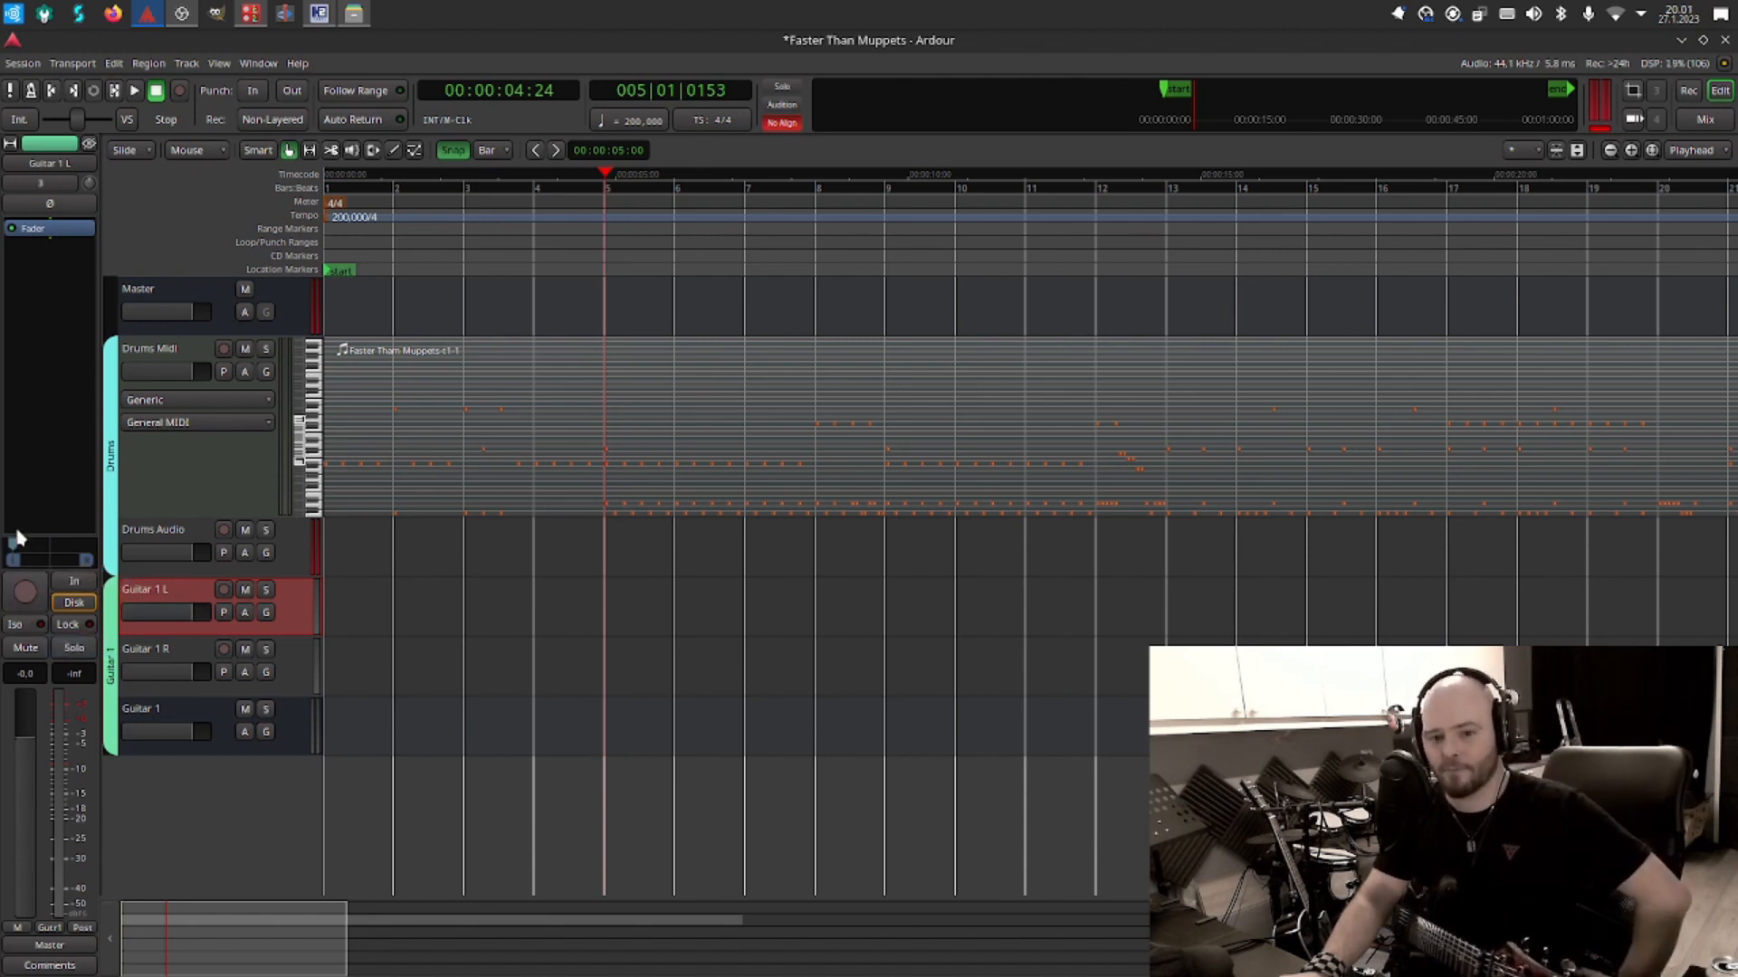
pyautogui.click(165, 664)
pyautogui.moveTo(51, 552); pyautogui.dragTo(152, 547)
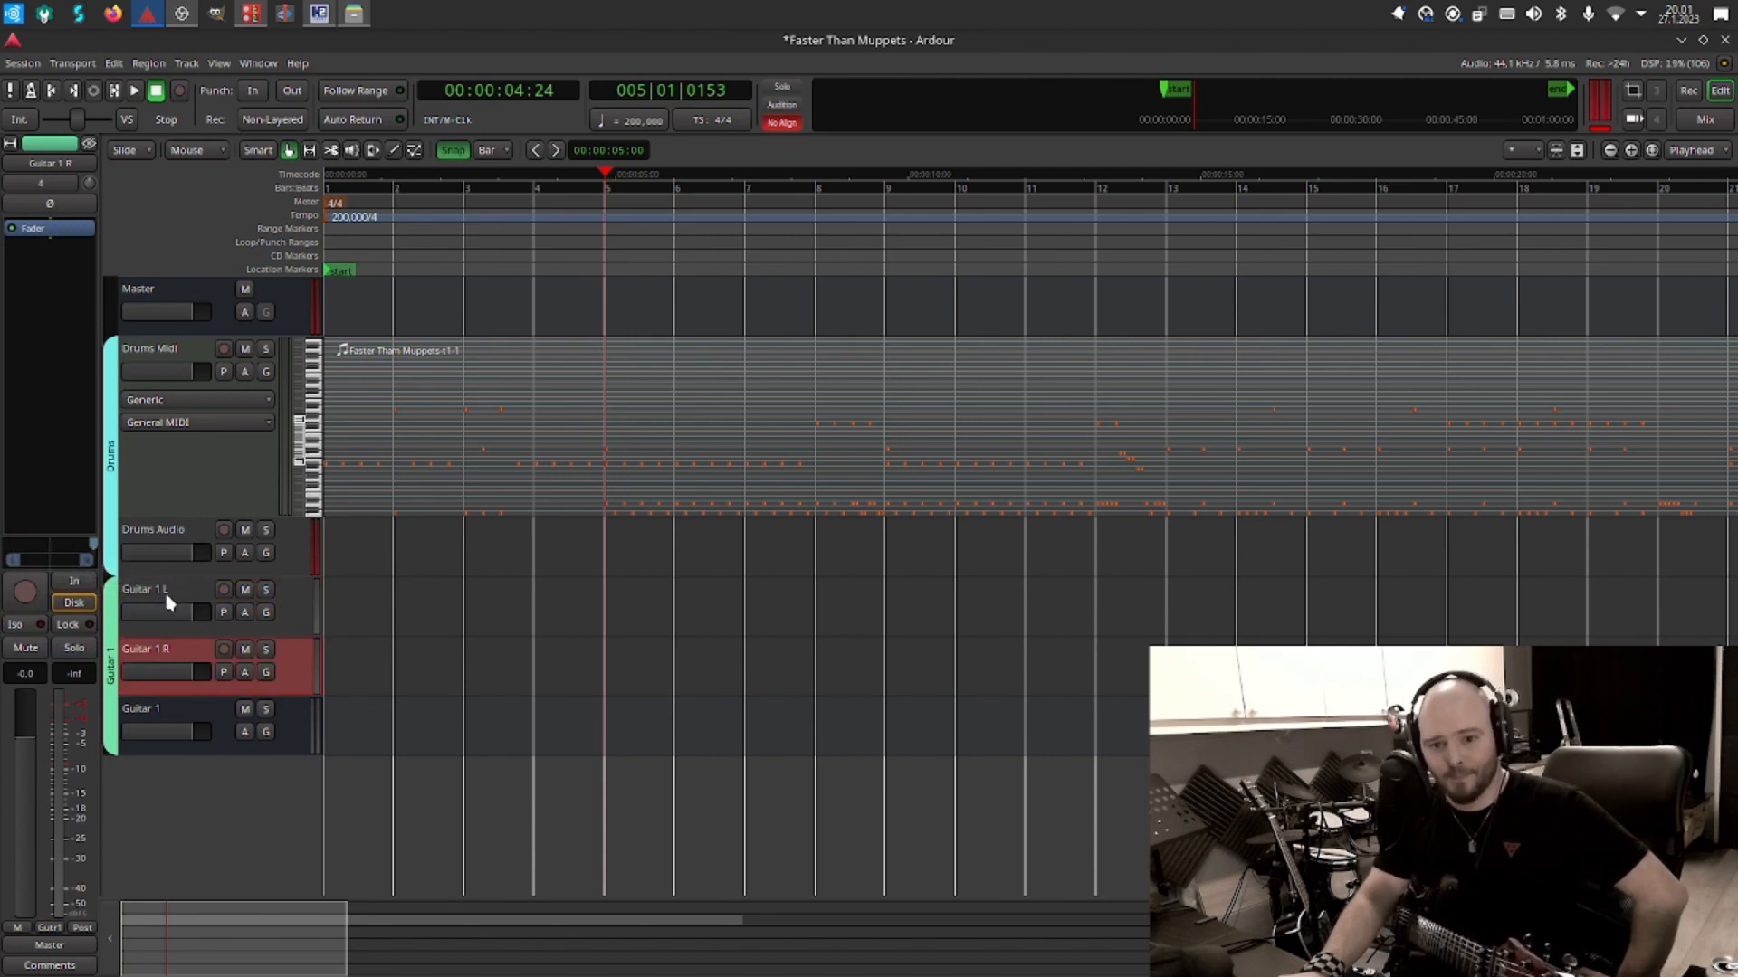
# Set the input of both the Guitar 1 L and Guitar 1 R tracks to in 1.
pyautogui.click(169, 604)
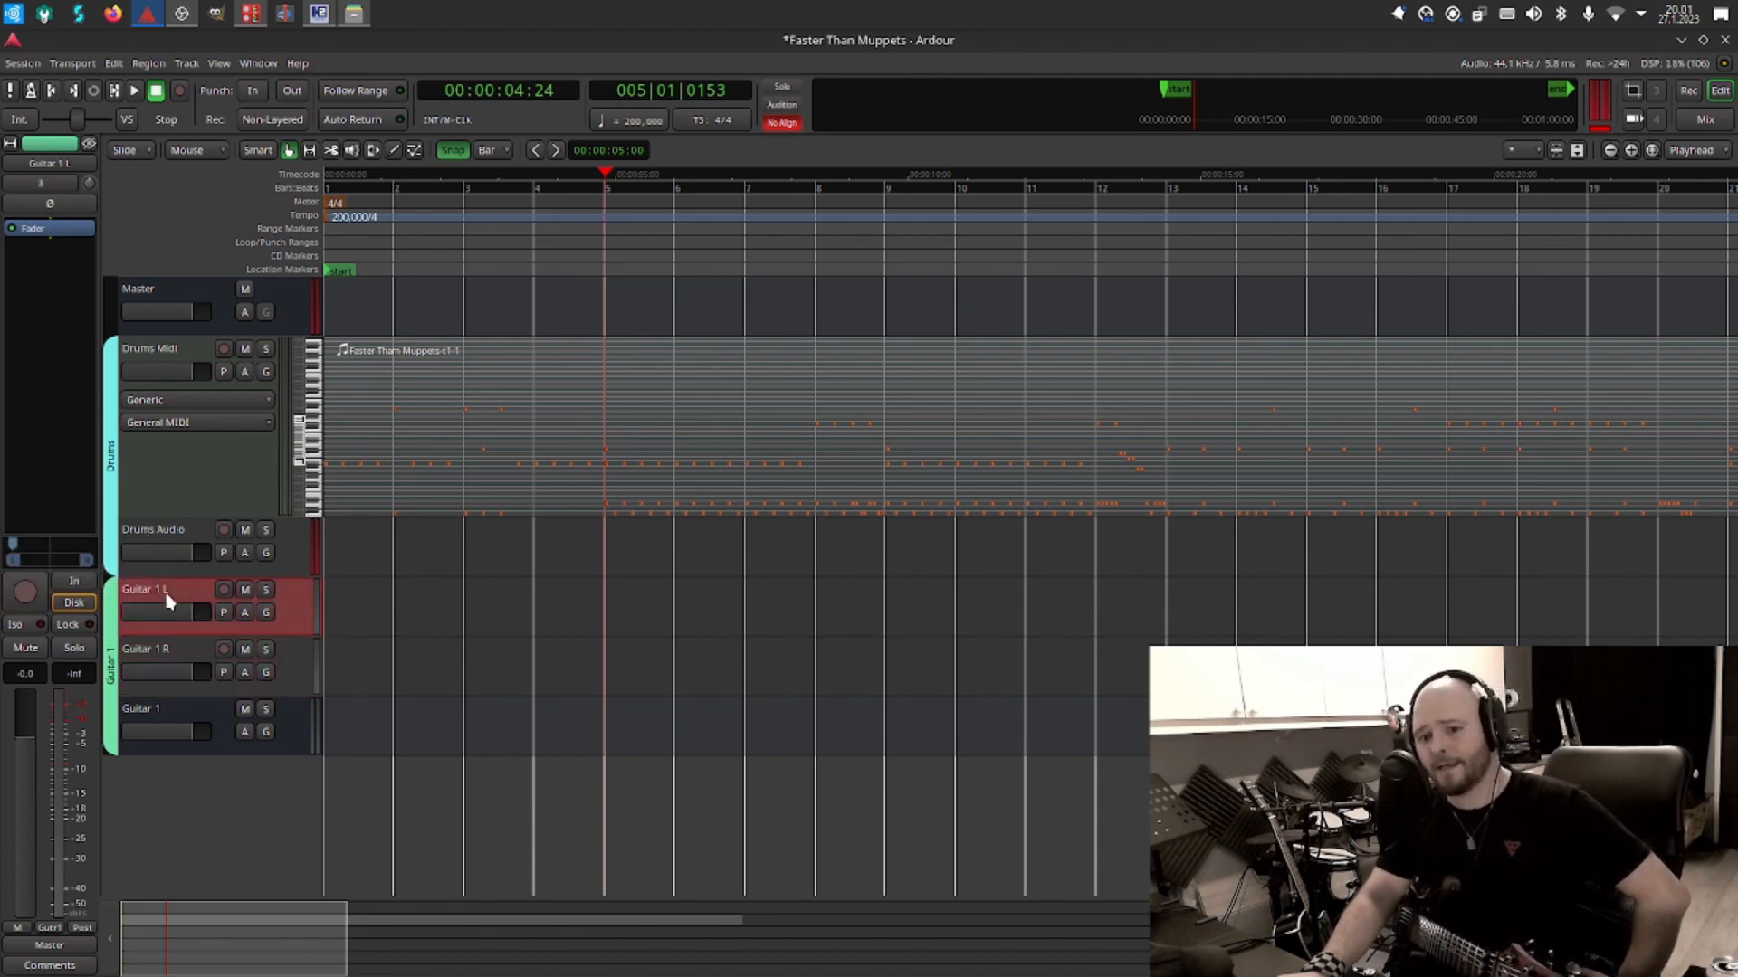
pyautogui.click(41, 184)
pyautogui.click(48, 204)
pyautogui.click(179, 649)
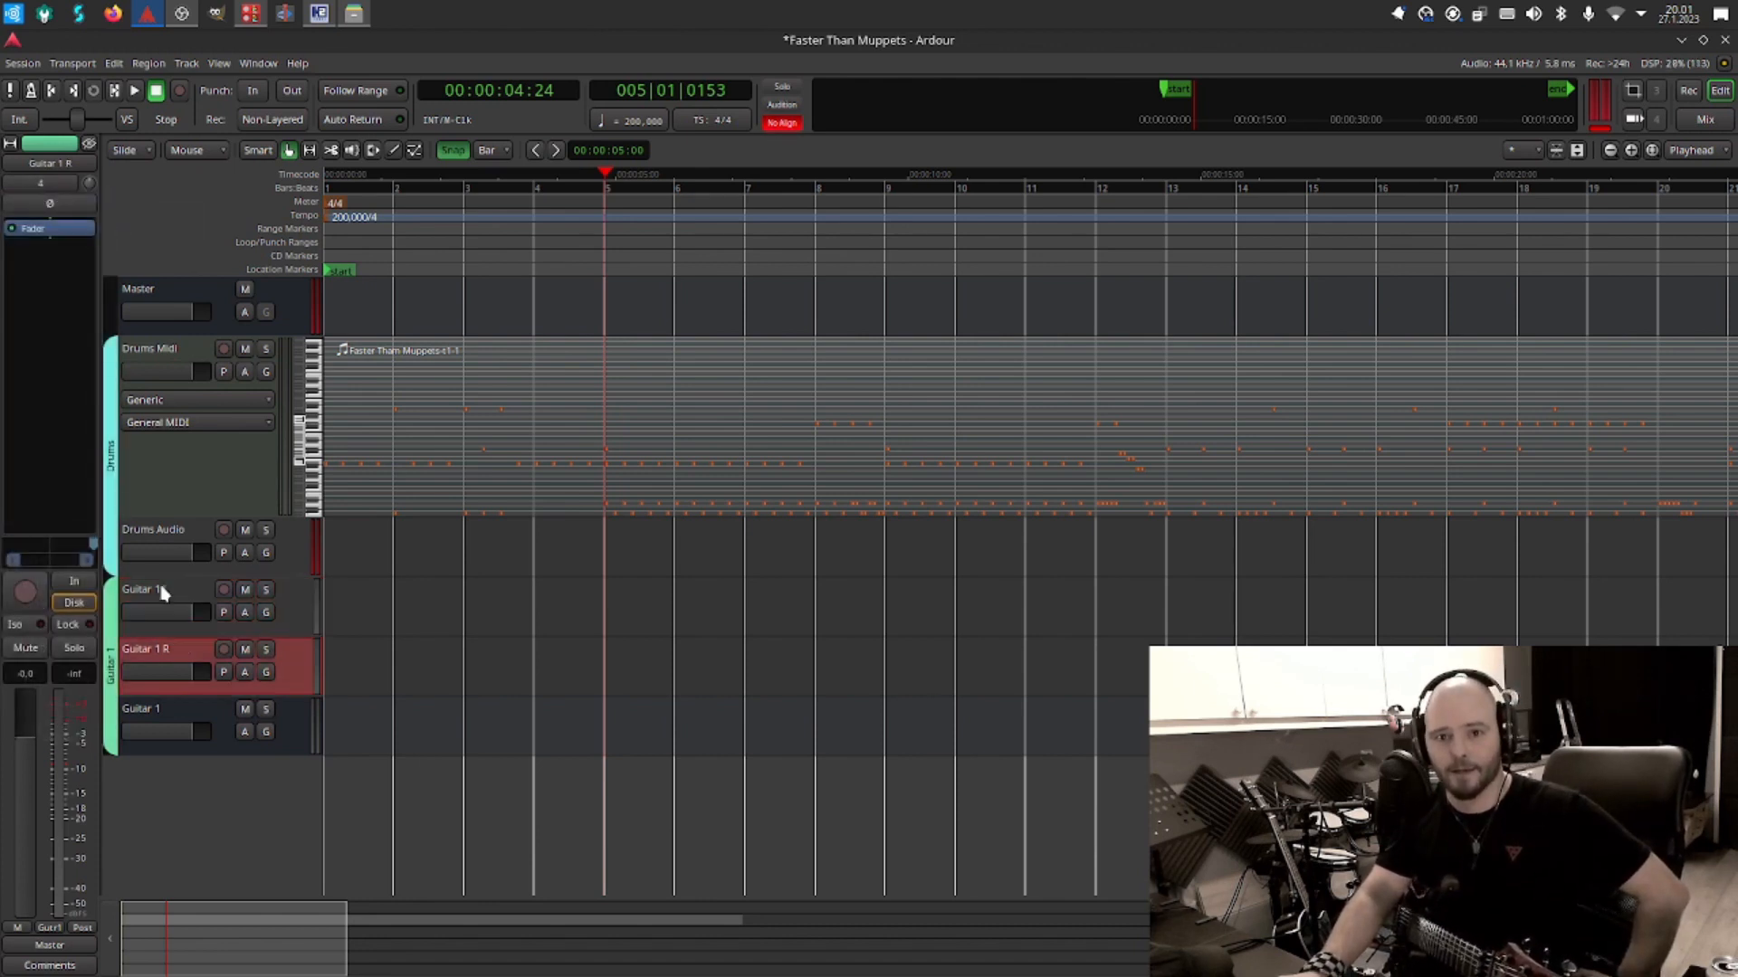
pyautogui.click(41, 184)
pyautogui.click(45, 237)
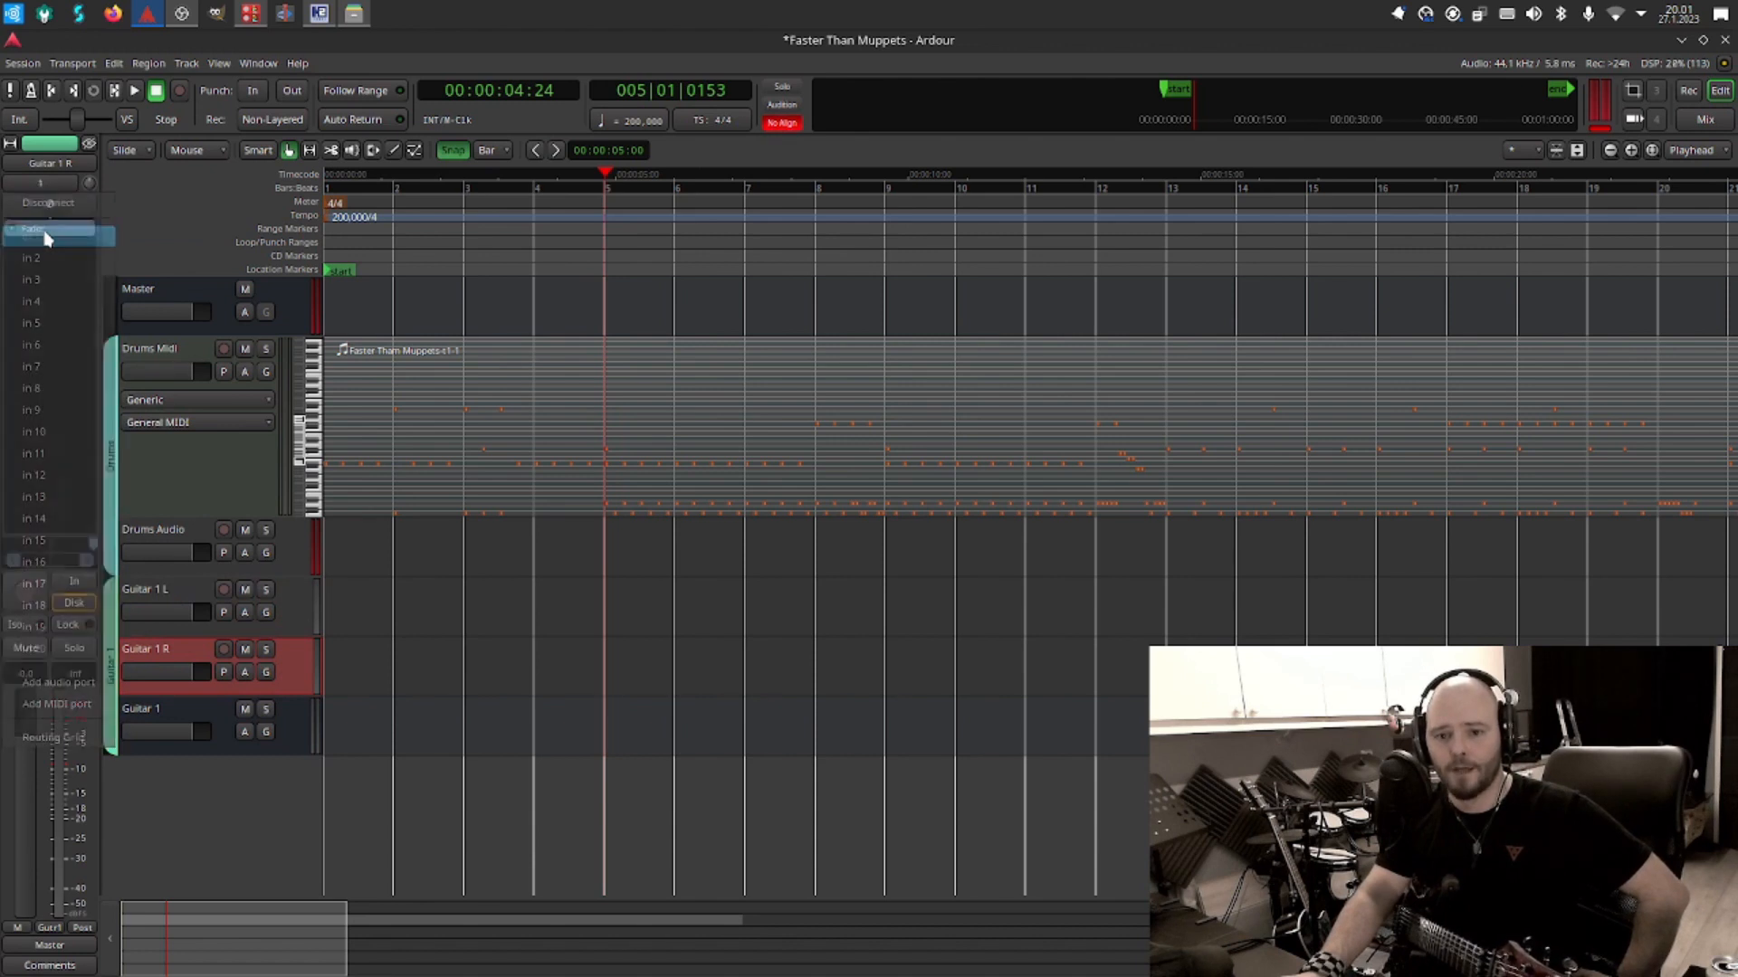
# Route the outputs of the Guitar 1 L and Guitar 1 R tracks to the Guitar 1 bus.
pyautogui.click(162, 598)
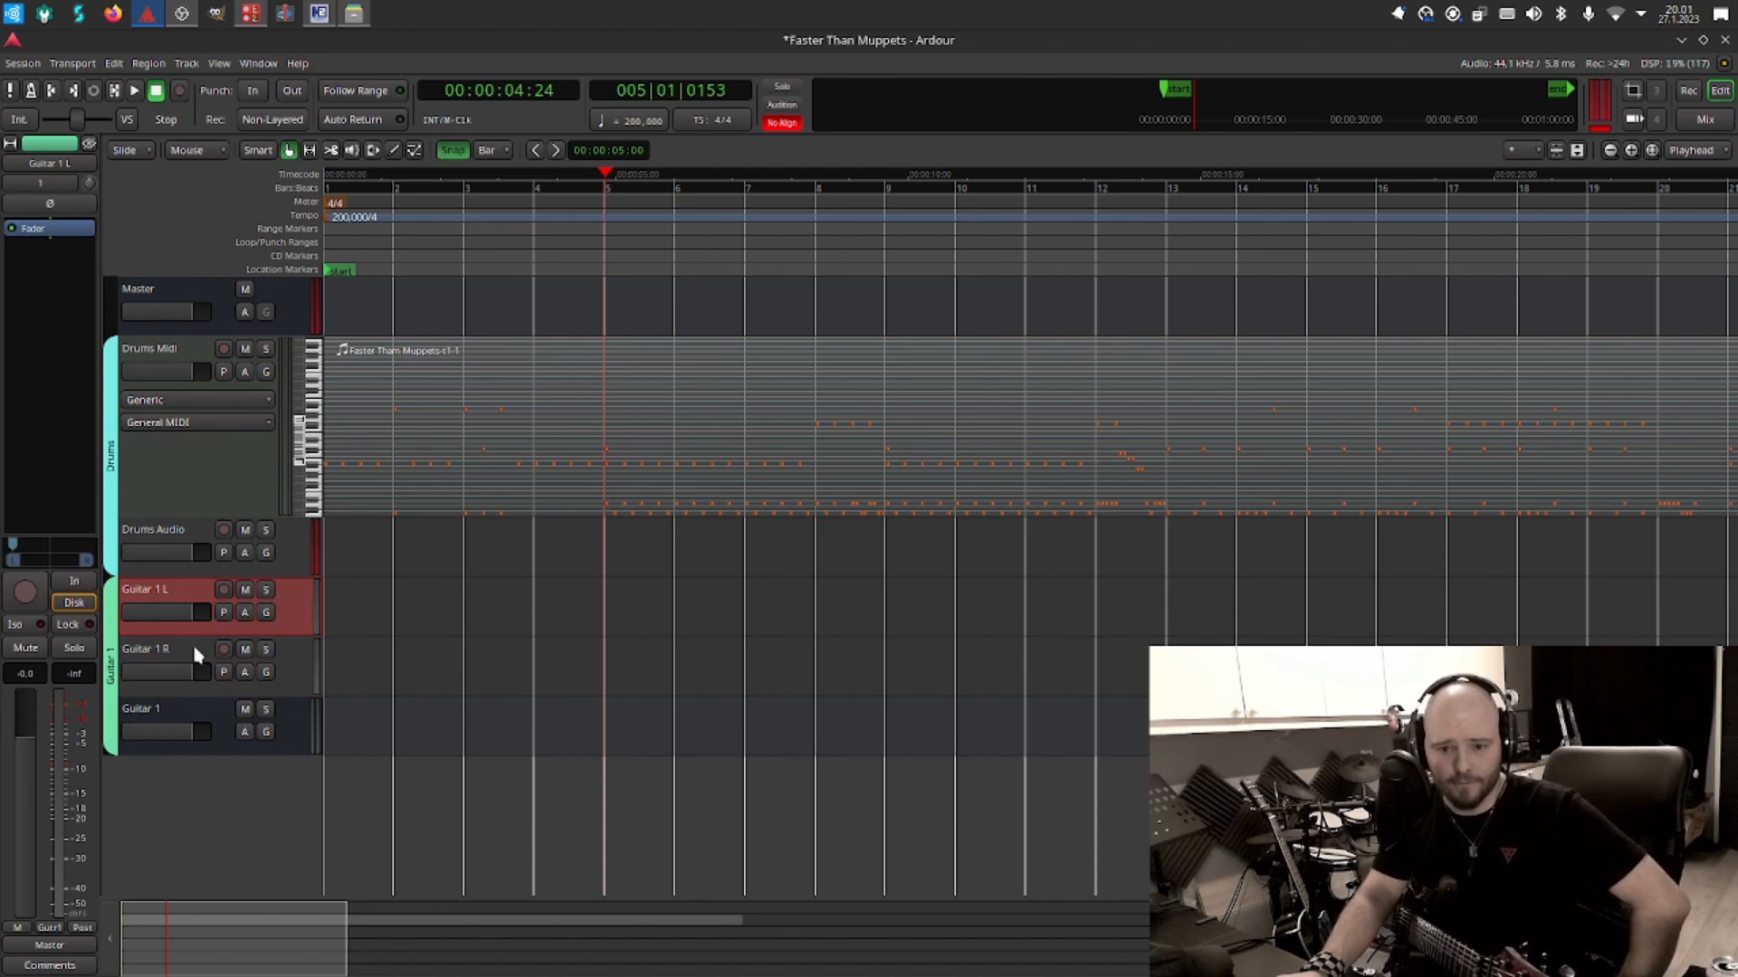
pyautogui.click(47, 944)
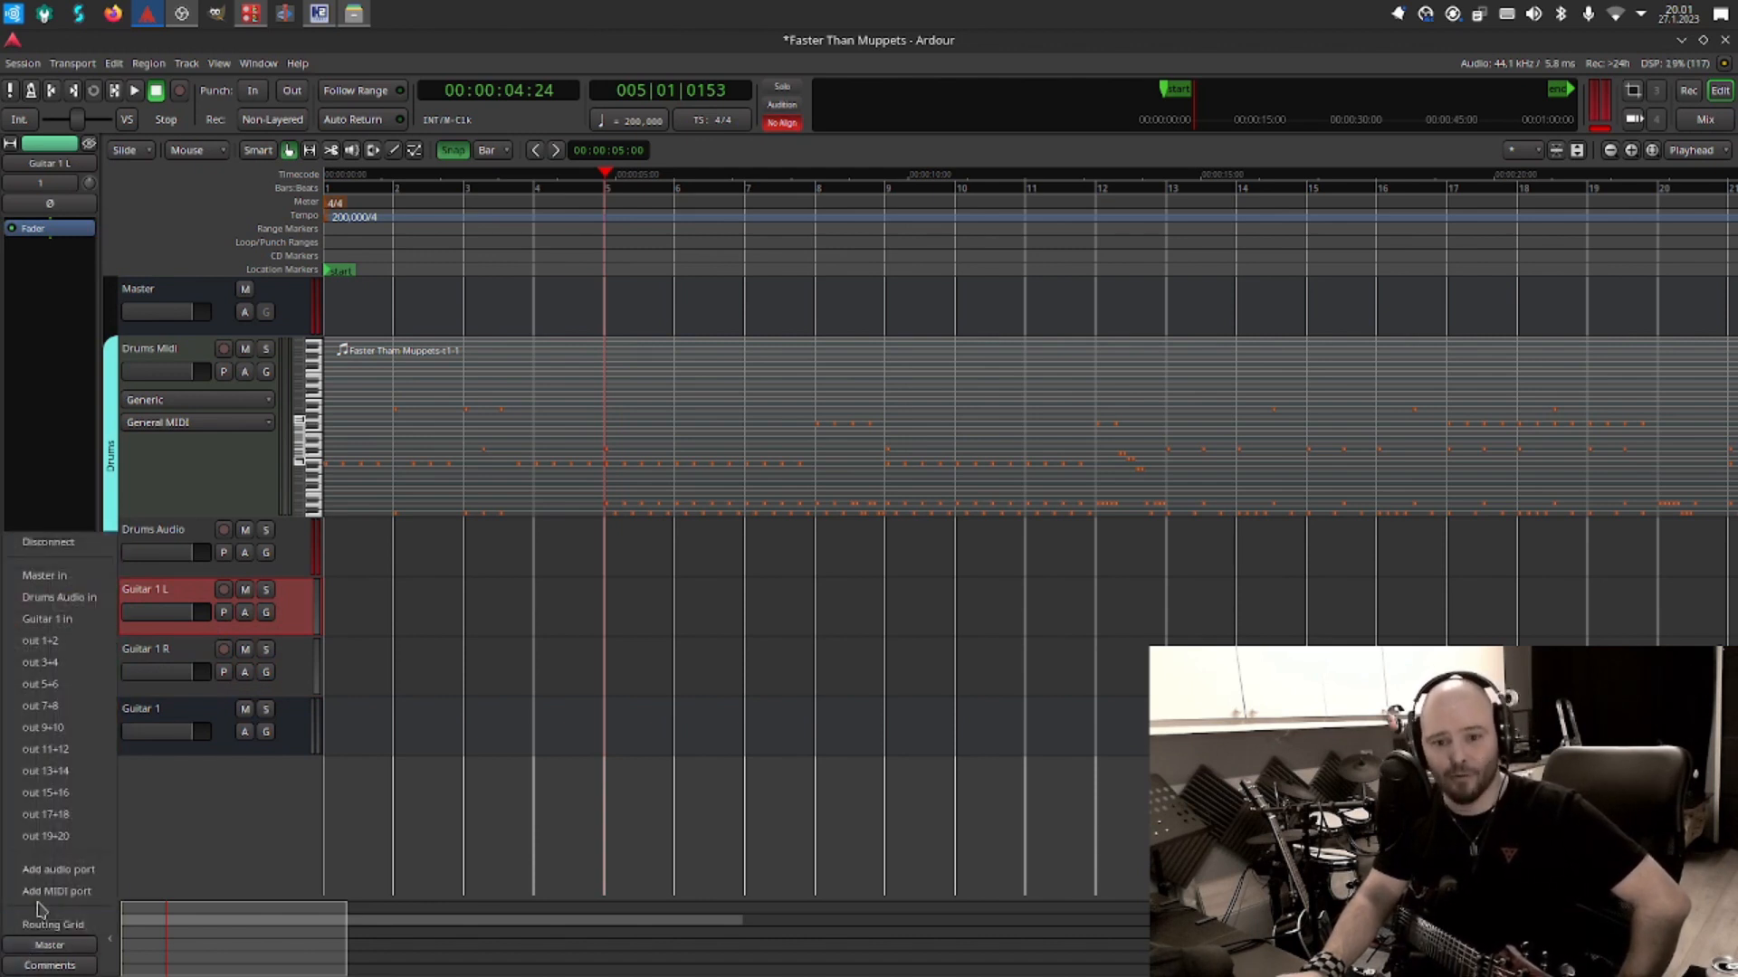
pyautogui.click(65, 629)
pyautogui.click(165, 705)
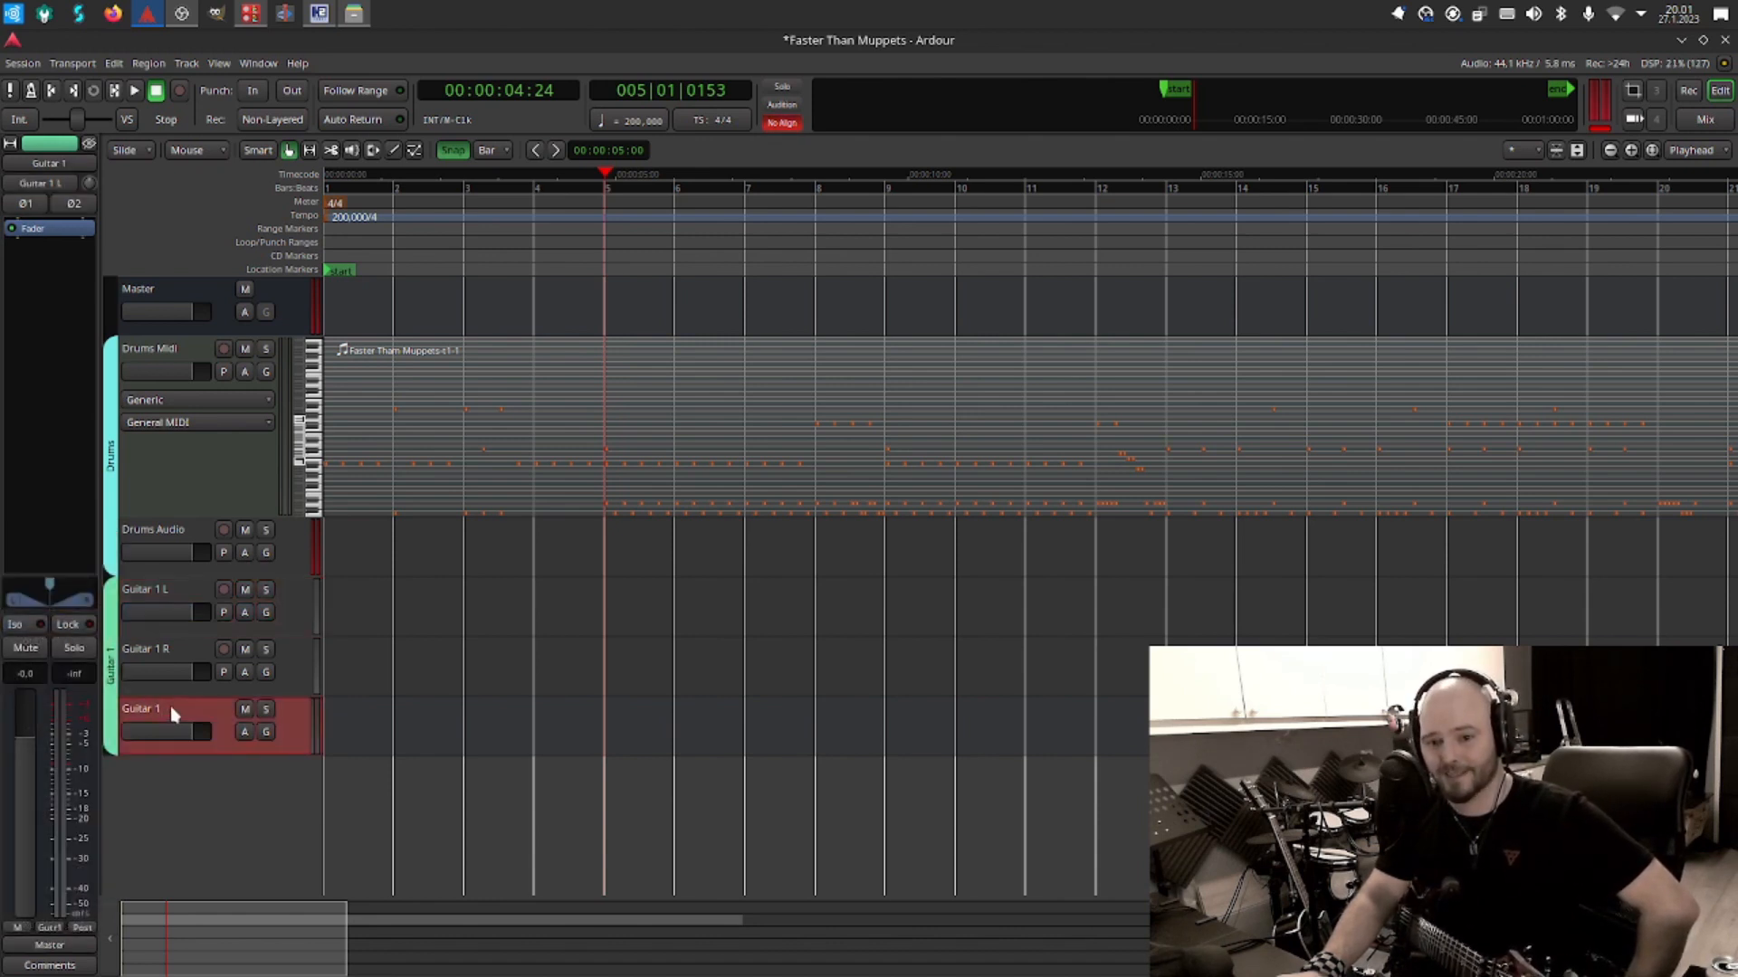
pyautogui.click(155, 652)
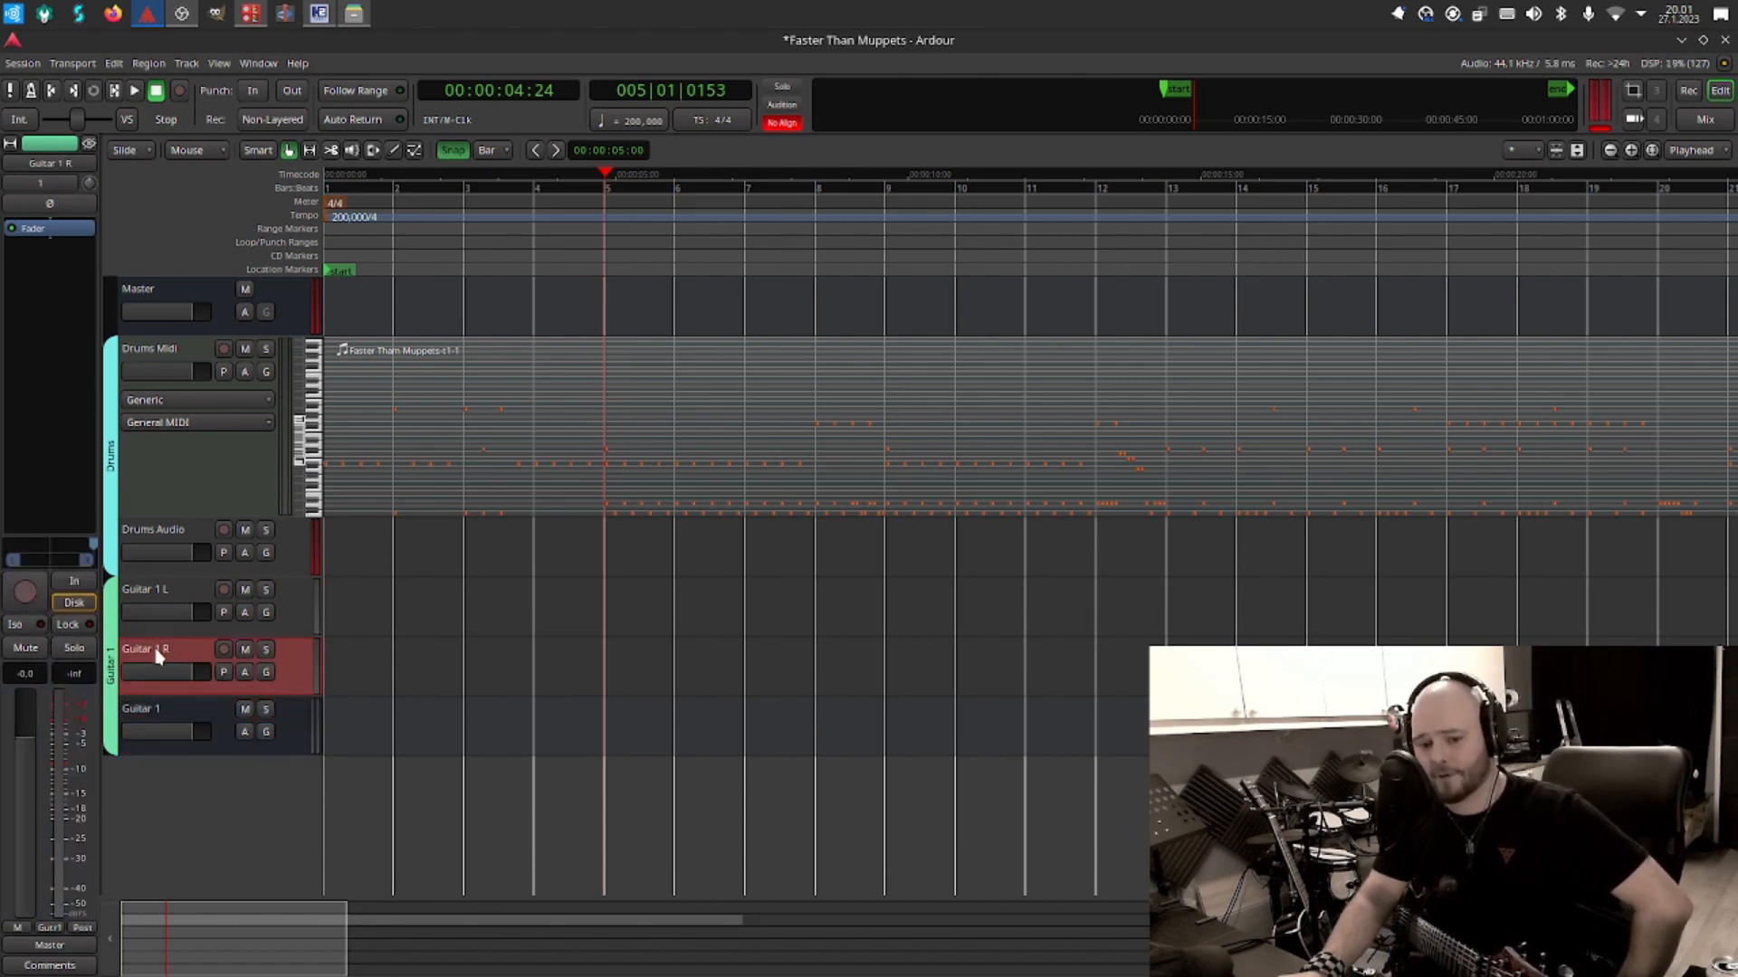
pyautogui.click(55, 946)
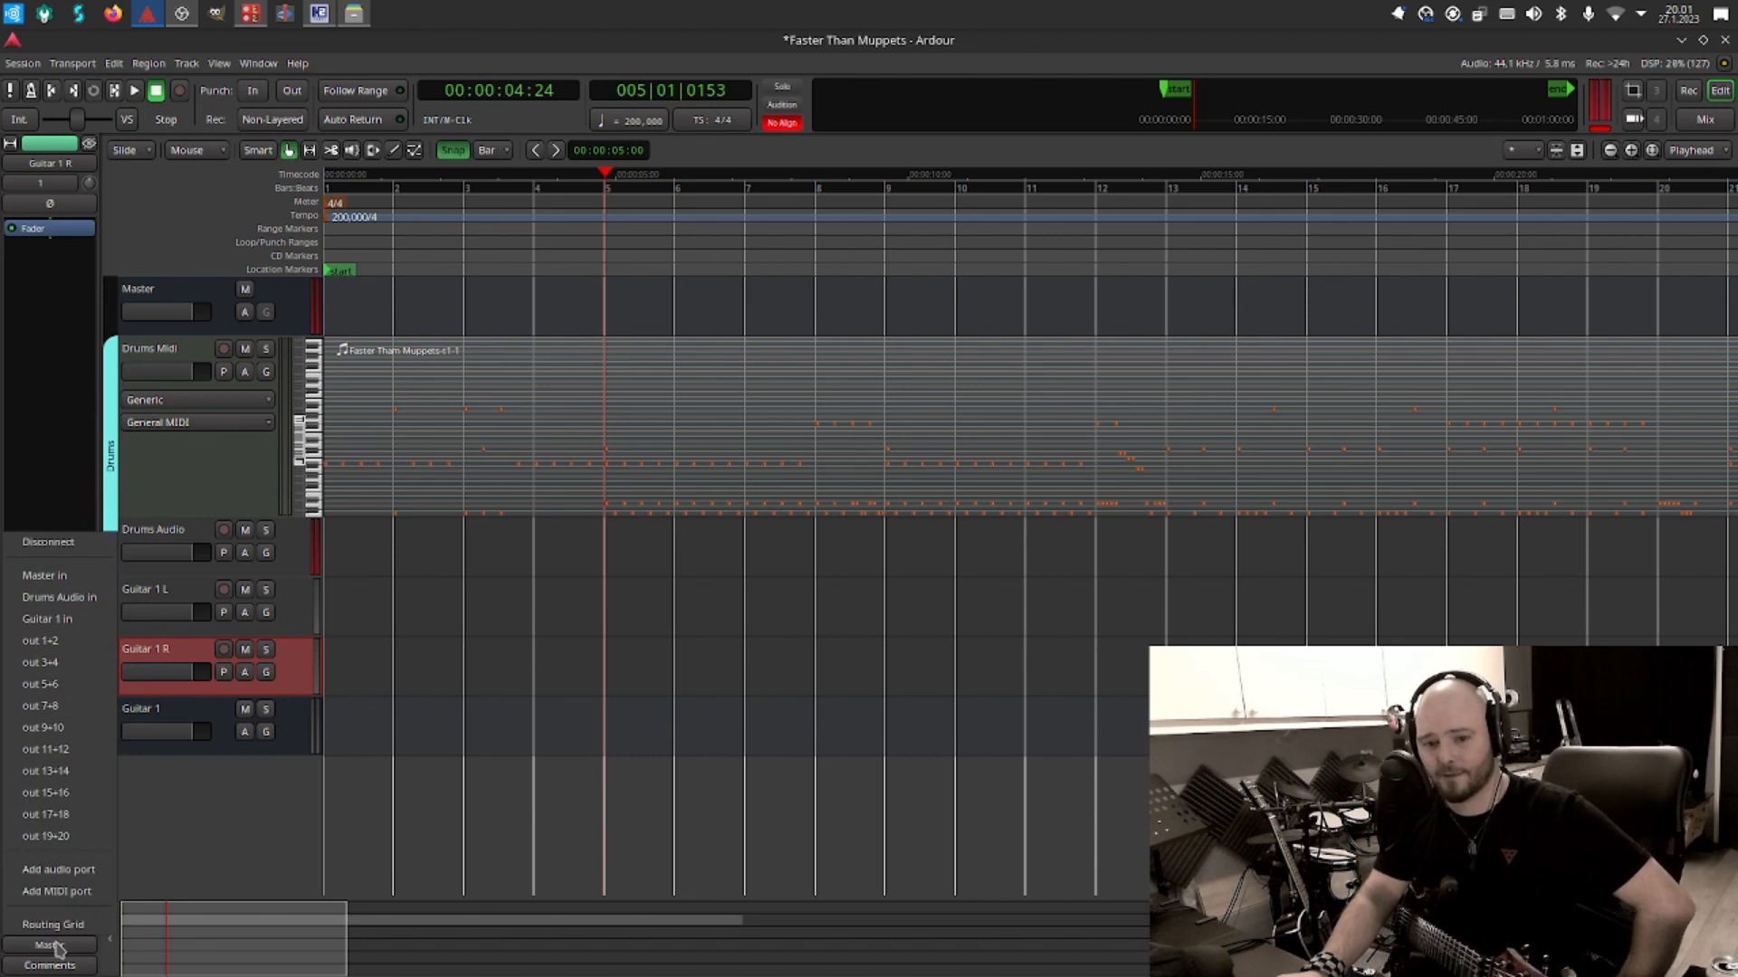
pyautogui.click(97, 624)
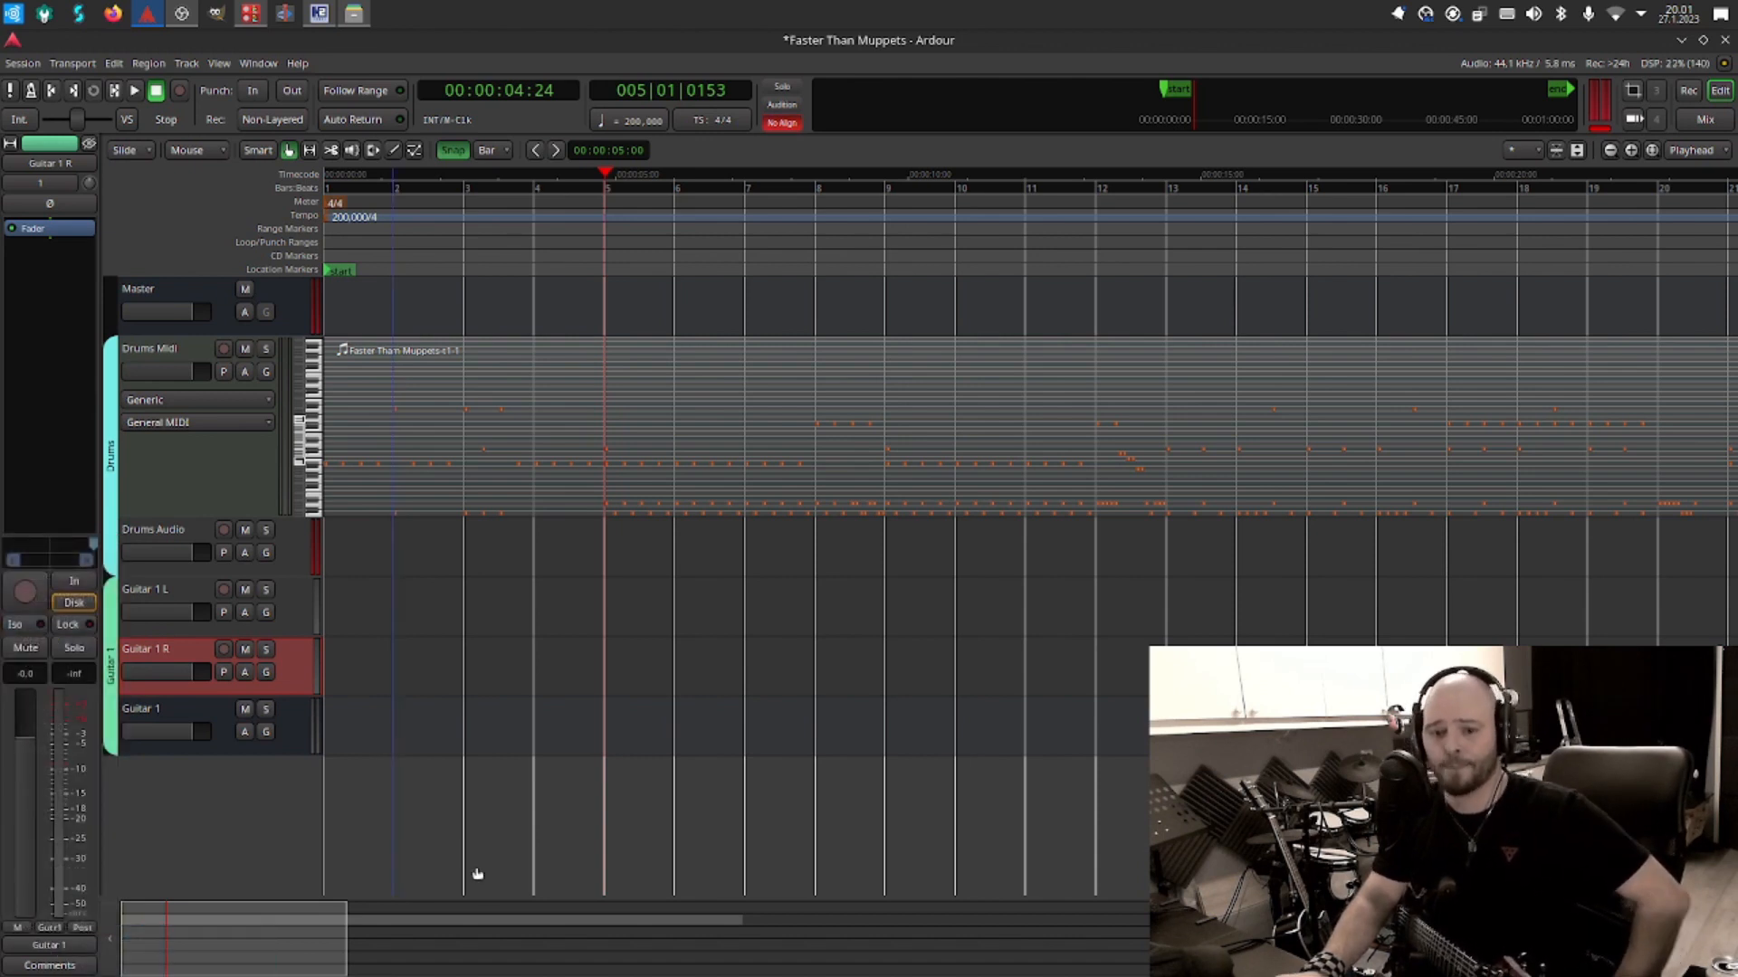
# Search the plugins for "calf eq" and insert Calf Equalizer 8 Band on the Guitar 1 bus.
pyautogui.click(190, 717)
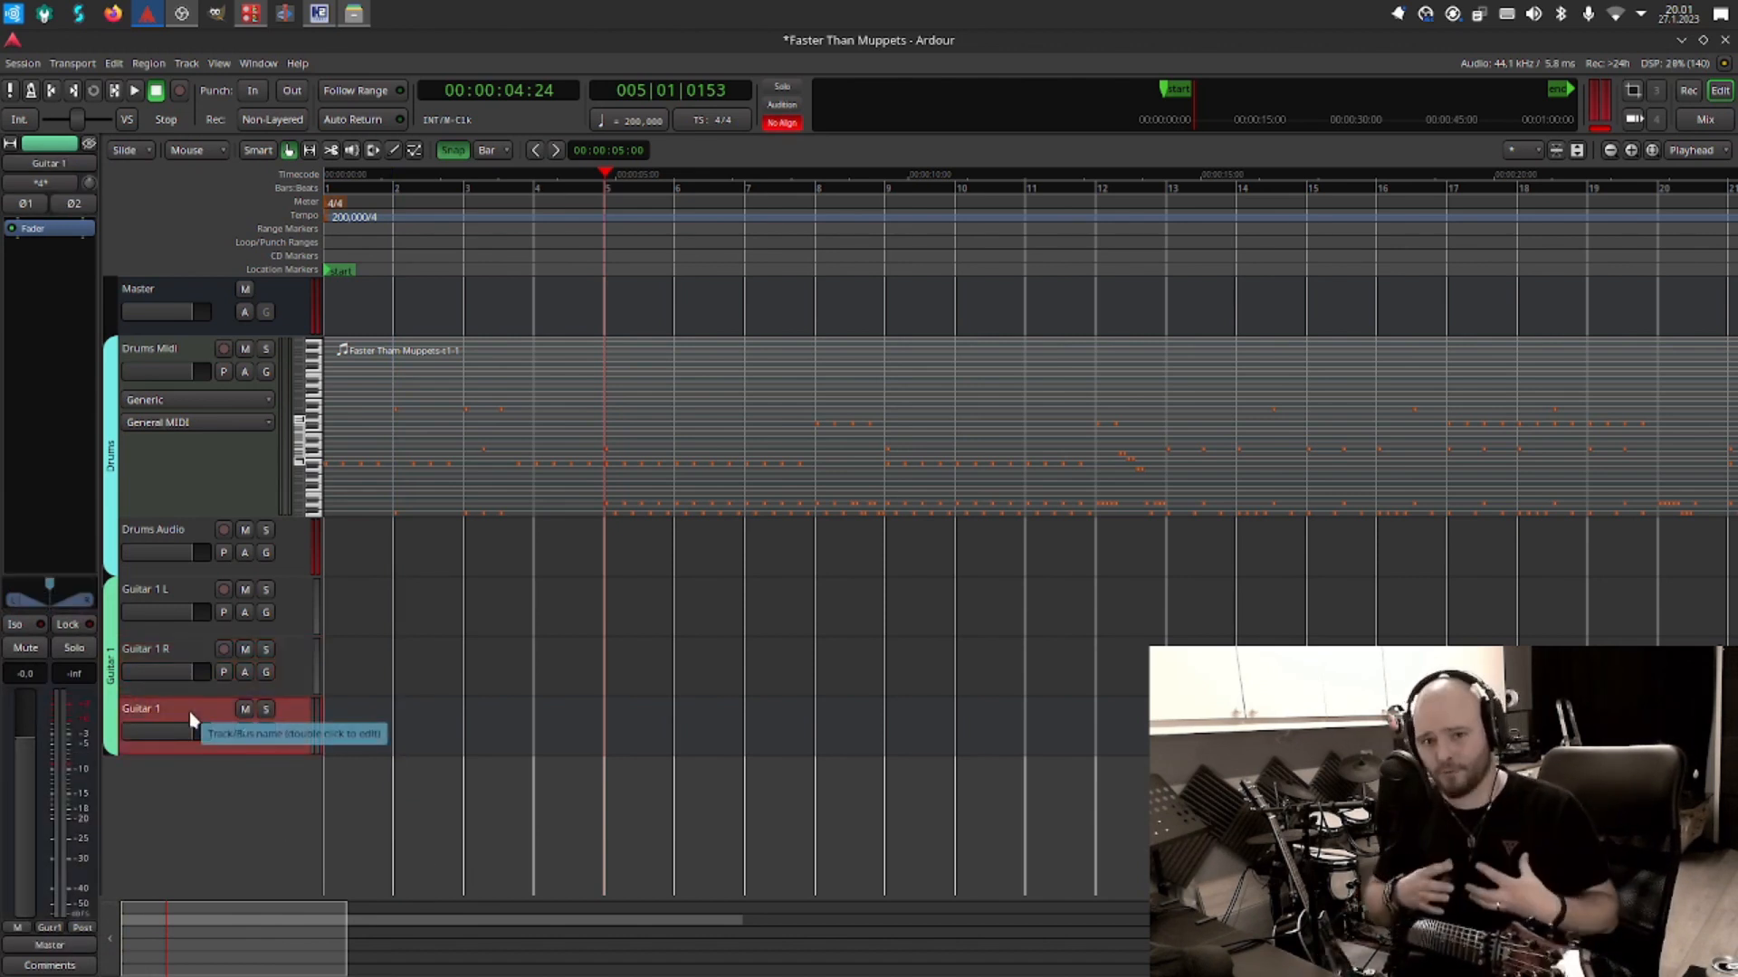
pyautogui.doubleClick(32, 299)
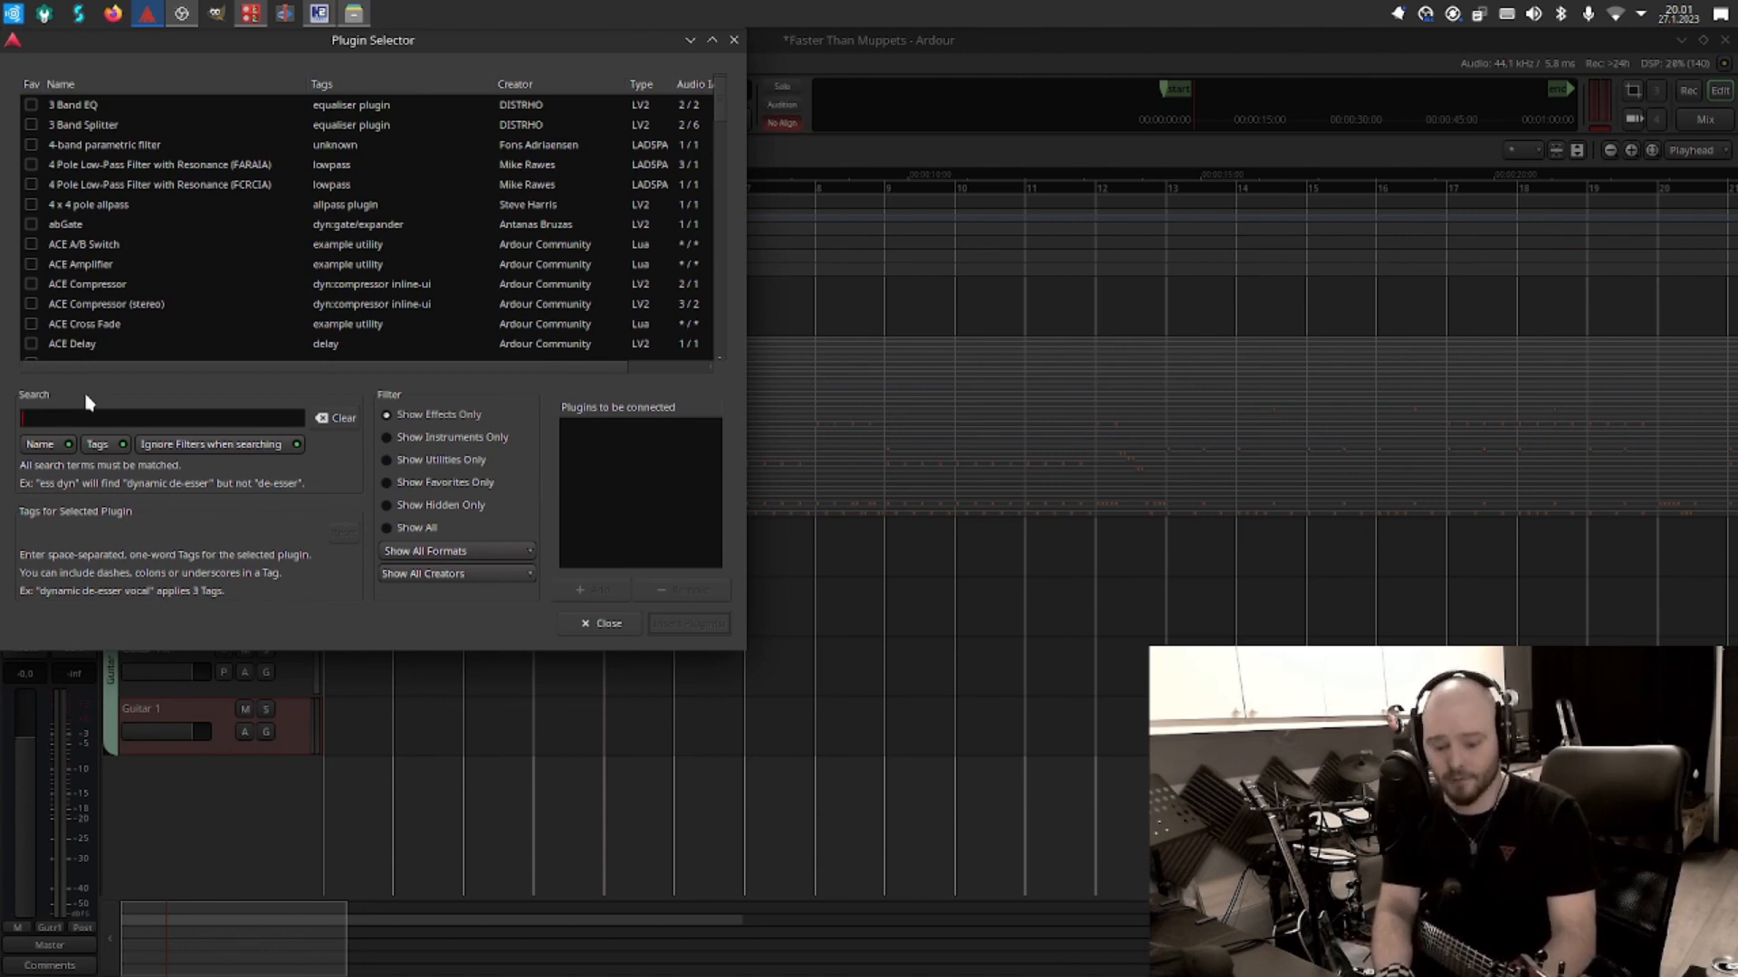
pyautogui.write('g')
pyautogui.write('calf')
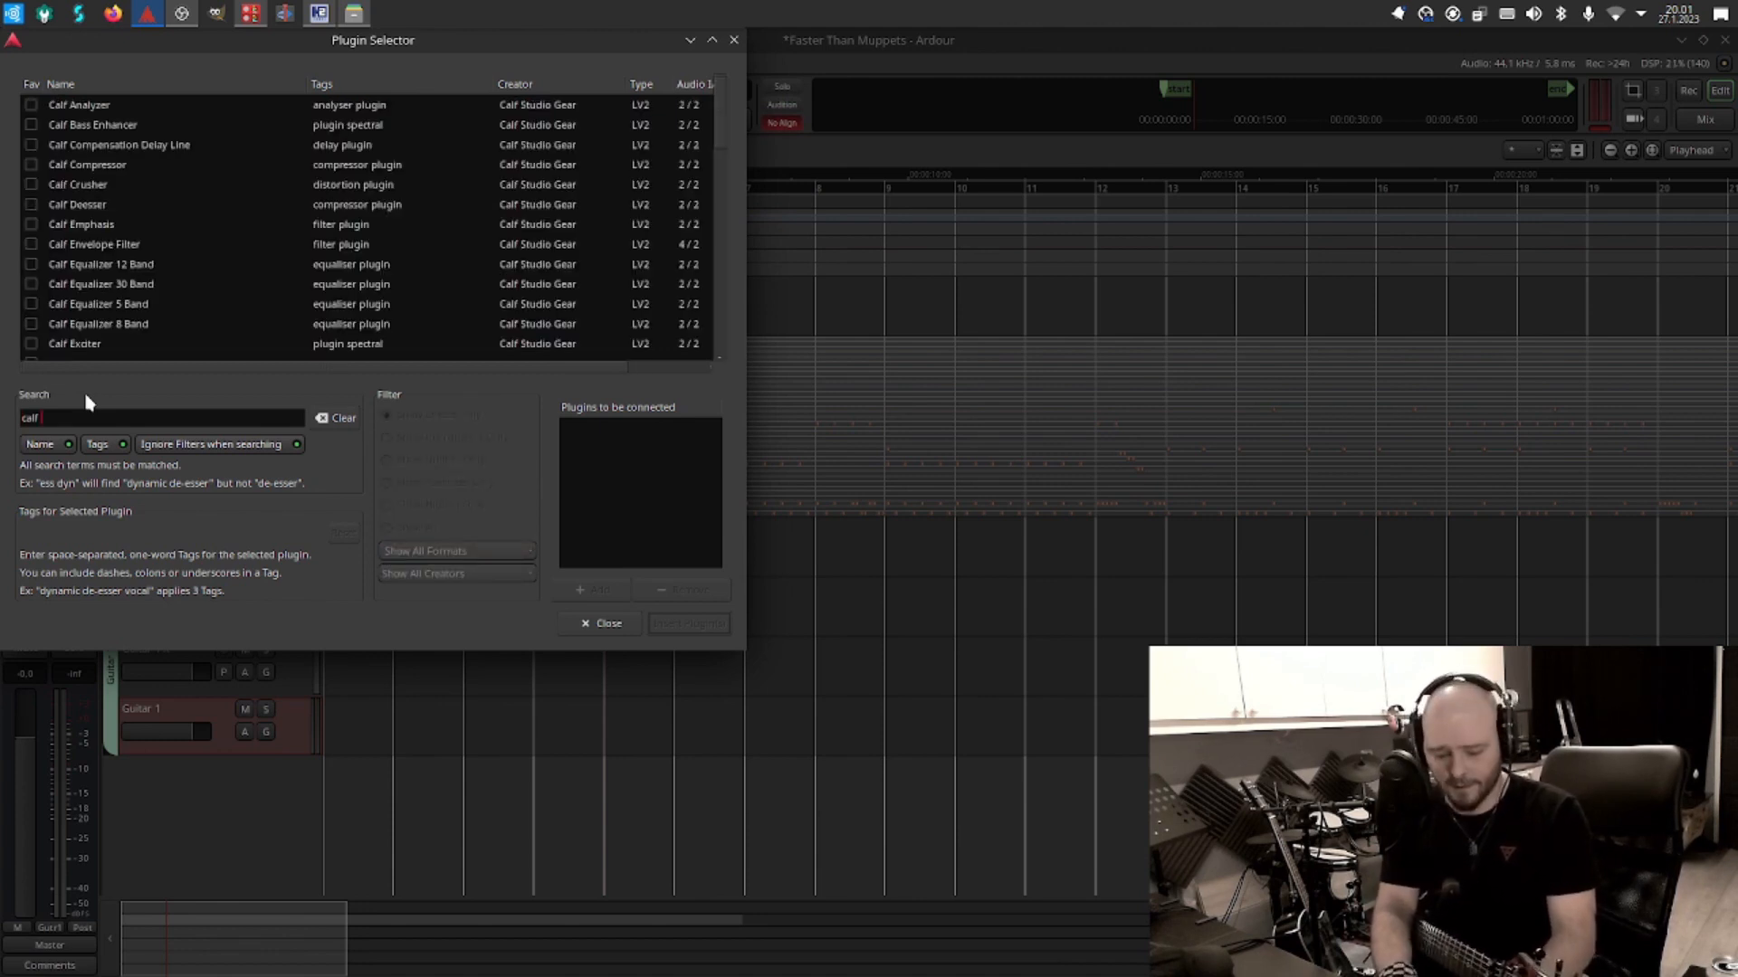
pyautogui.write(' eq')
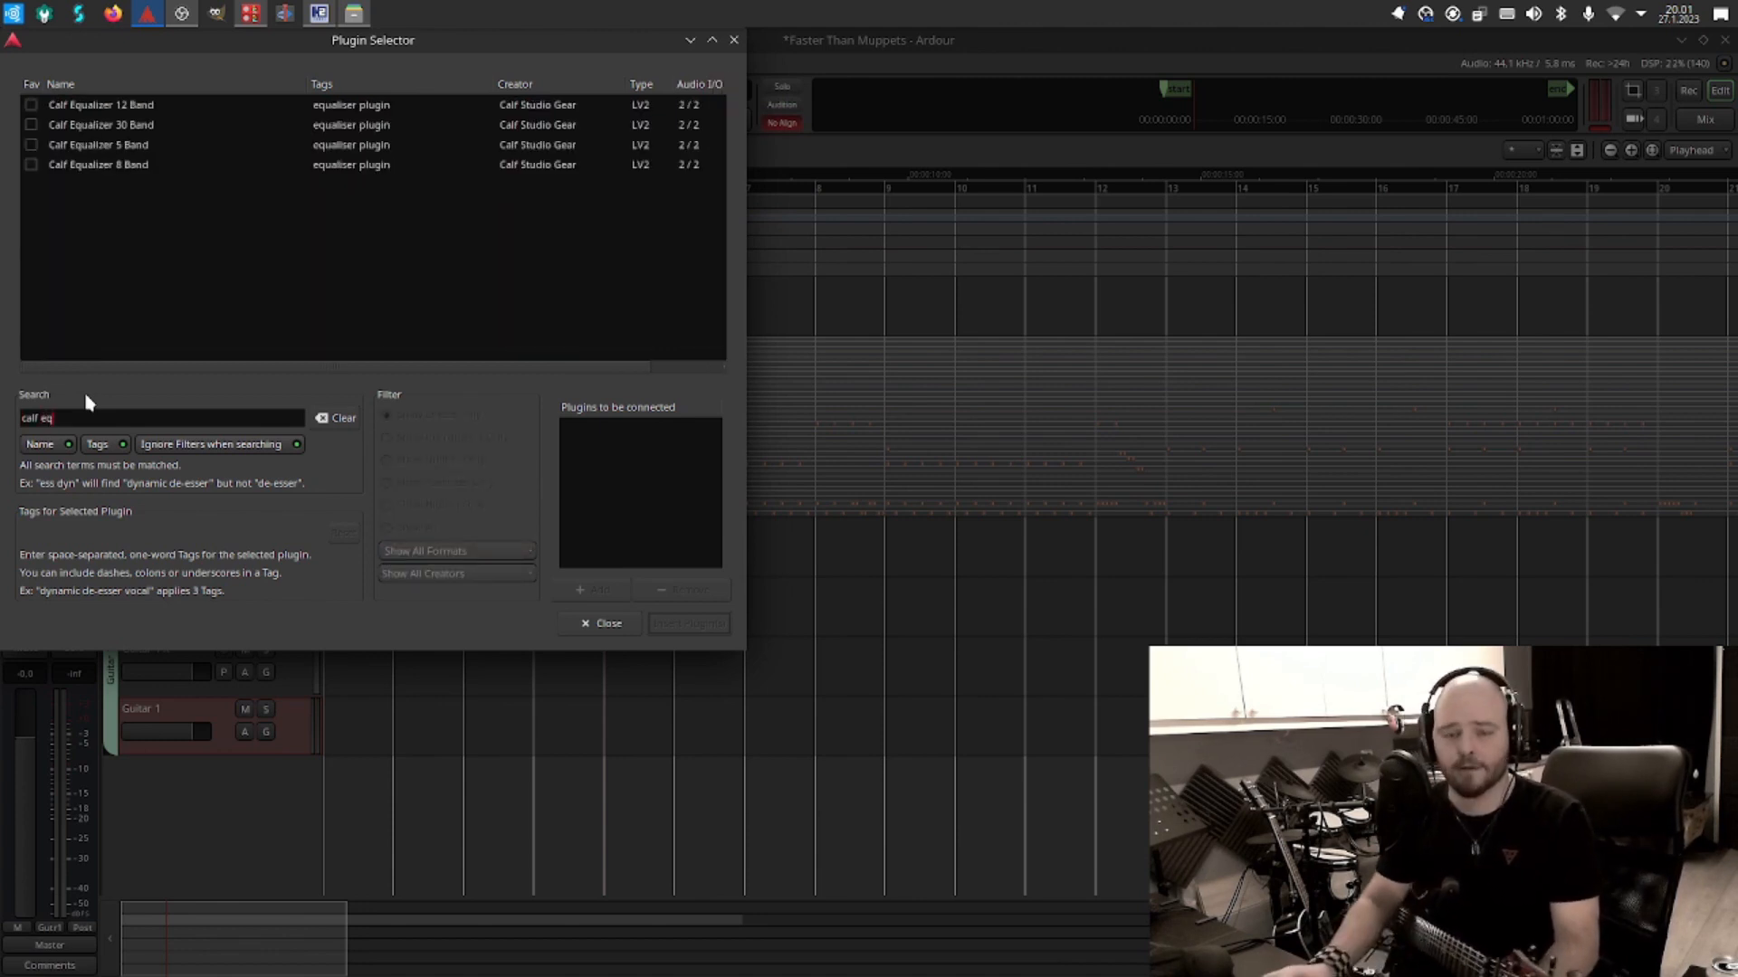
pyautogui.doubleClick(142, 167)
pyautogui.click(686, 629)
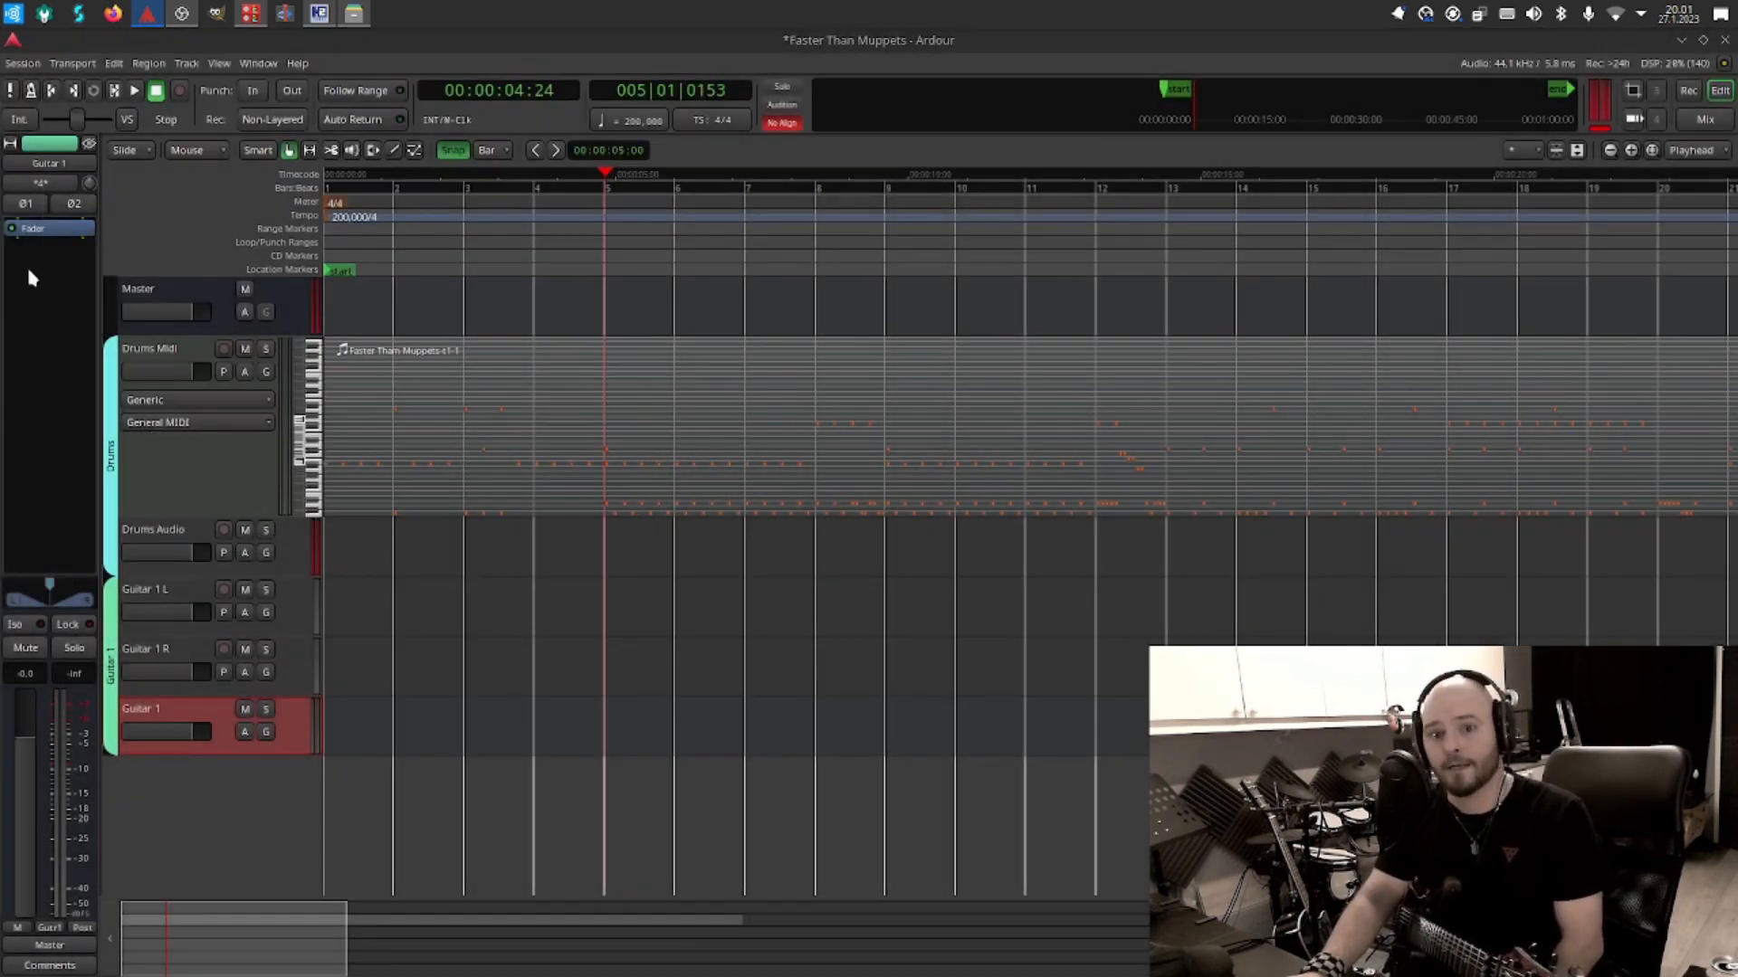
# Move the Calf equalizer ahead of the fader in the Guitar 1 bus's processor chain and close its window.
pyautogui.moveTo(224, 39); pyautogui.dragTo(569, 122)
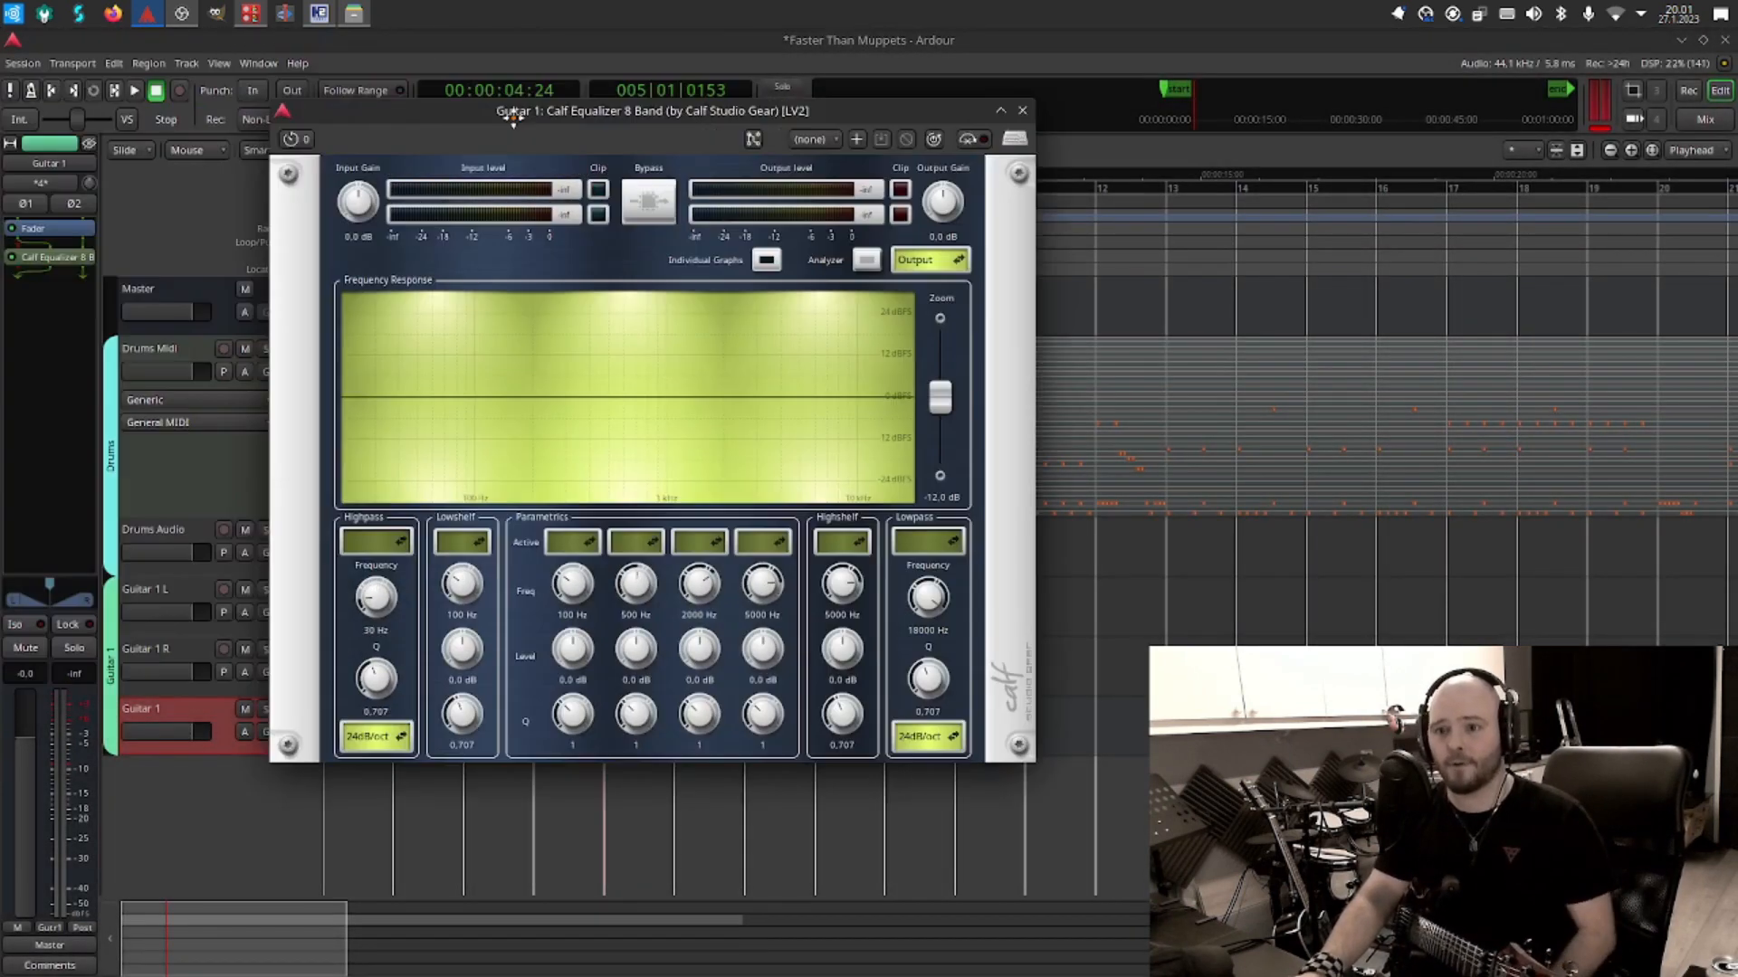
pyautogui.moveTo(42, 230); pyautogui.dragTo(47, 297)
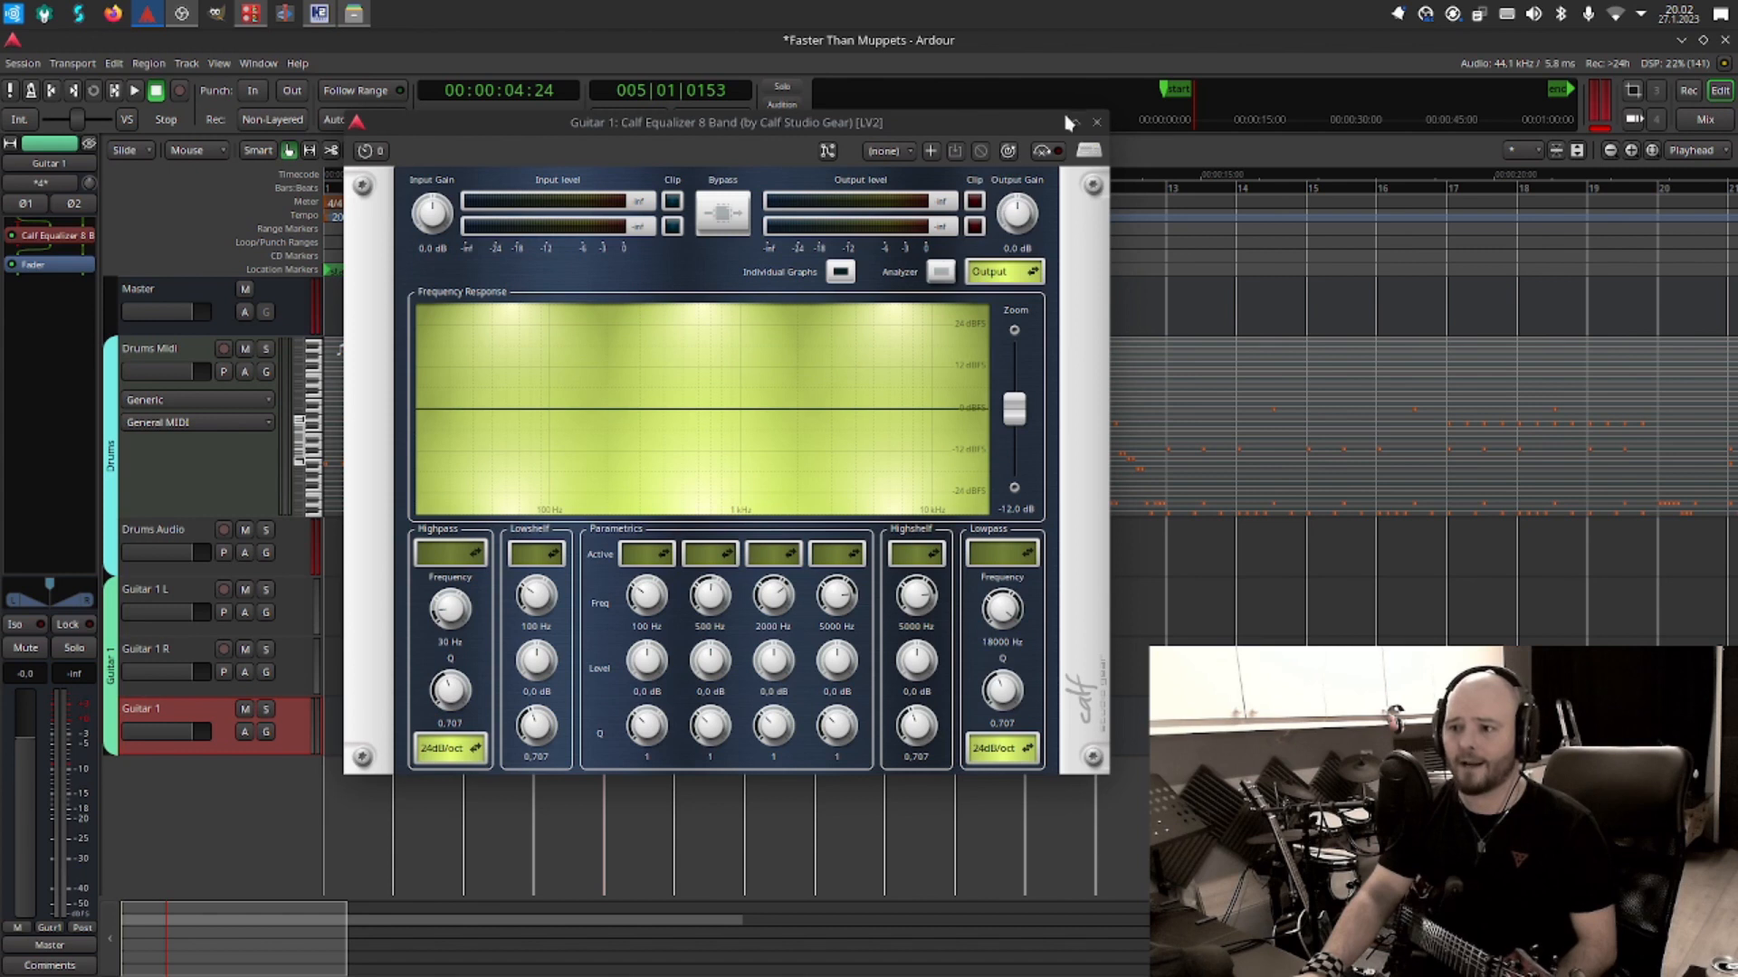
pyautogui.click(1097, 121)
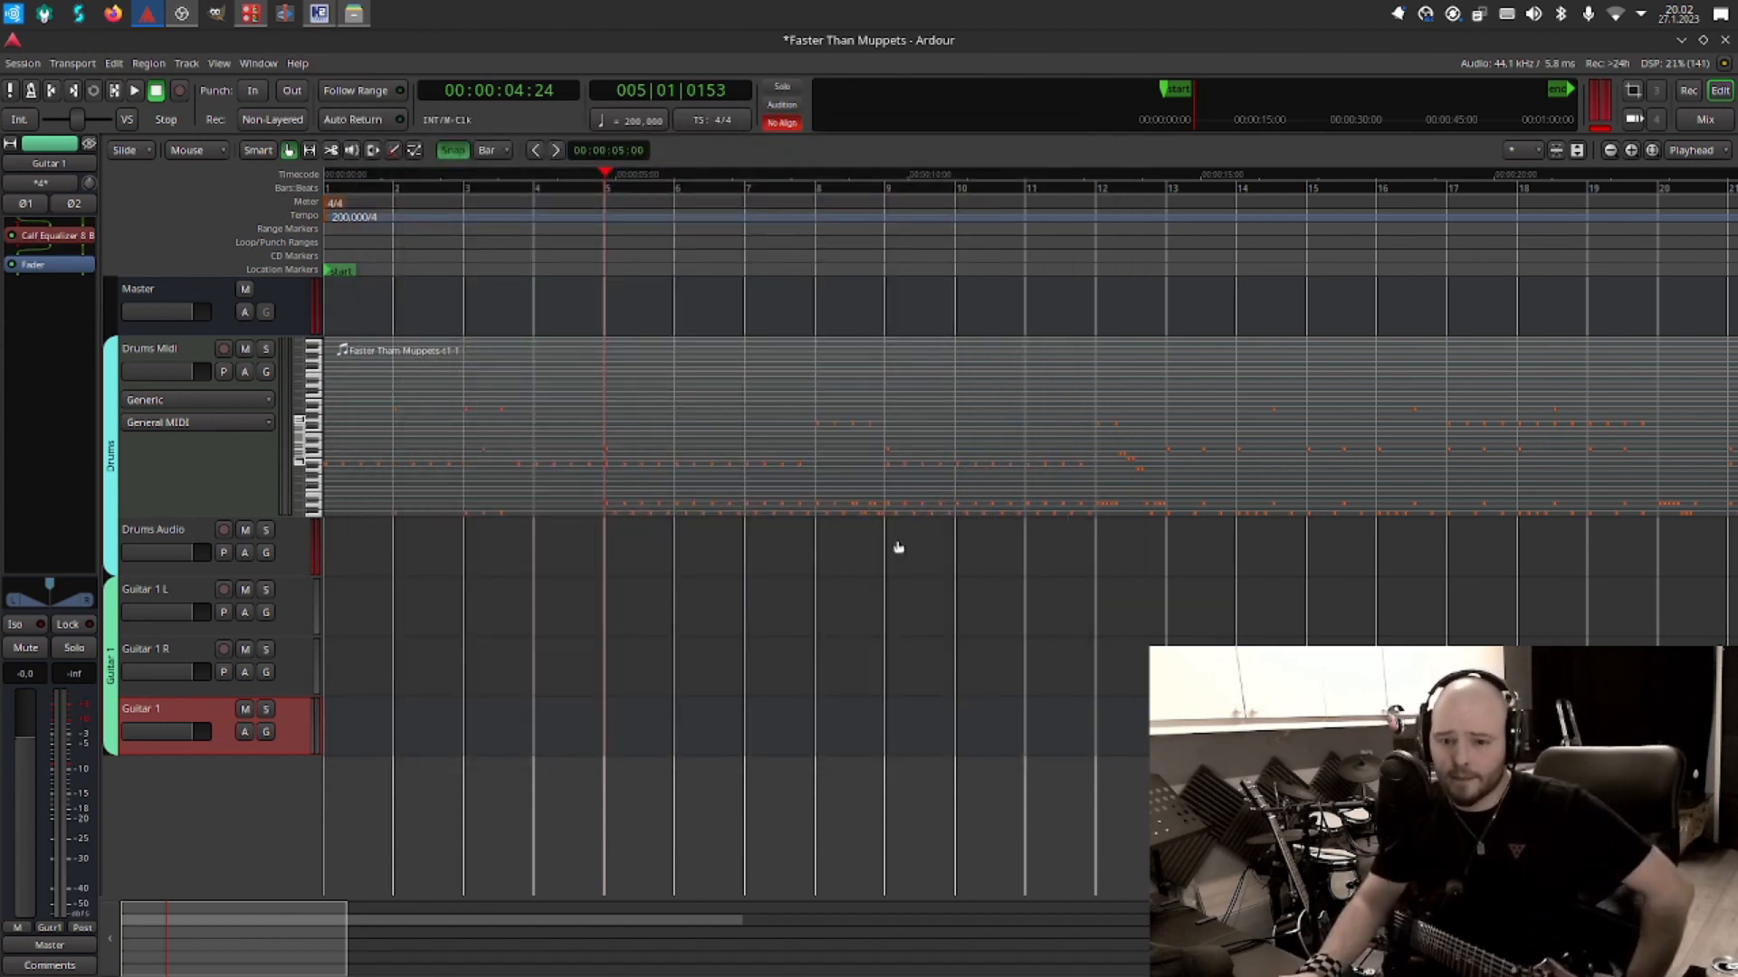
# Turn on input monitoring from the Guitar 1 L track and check the signal on both guitar tracks.
pyautogui.click(154, 595)
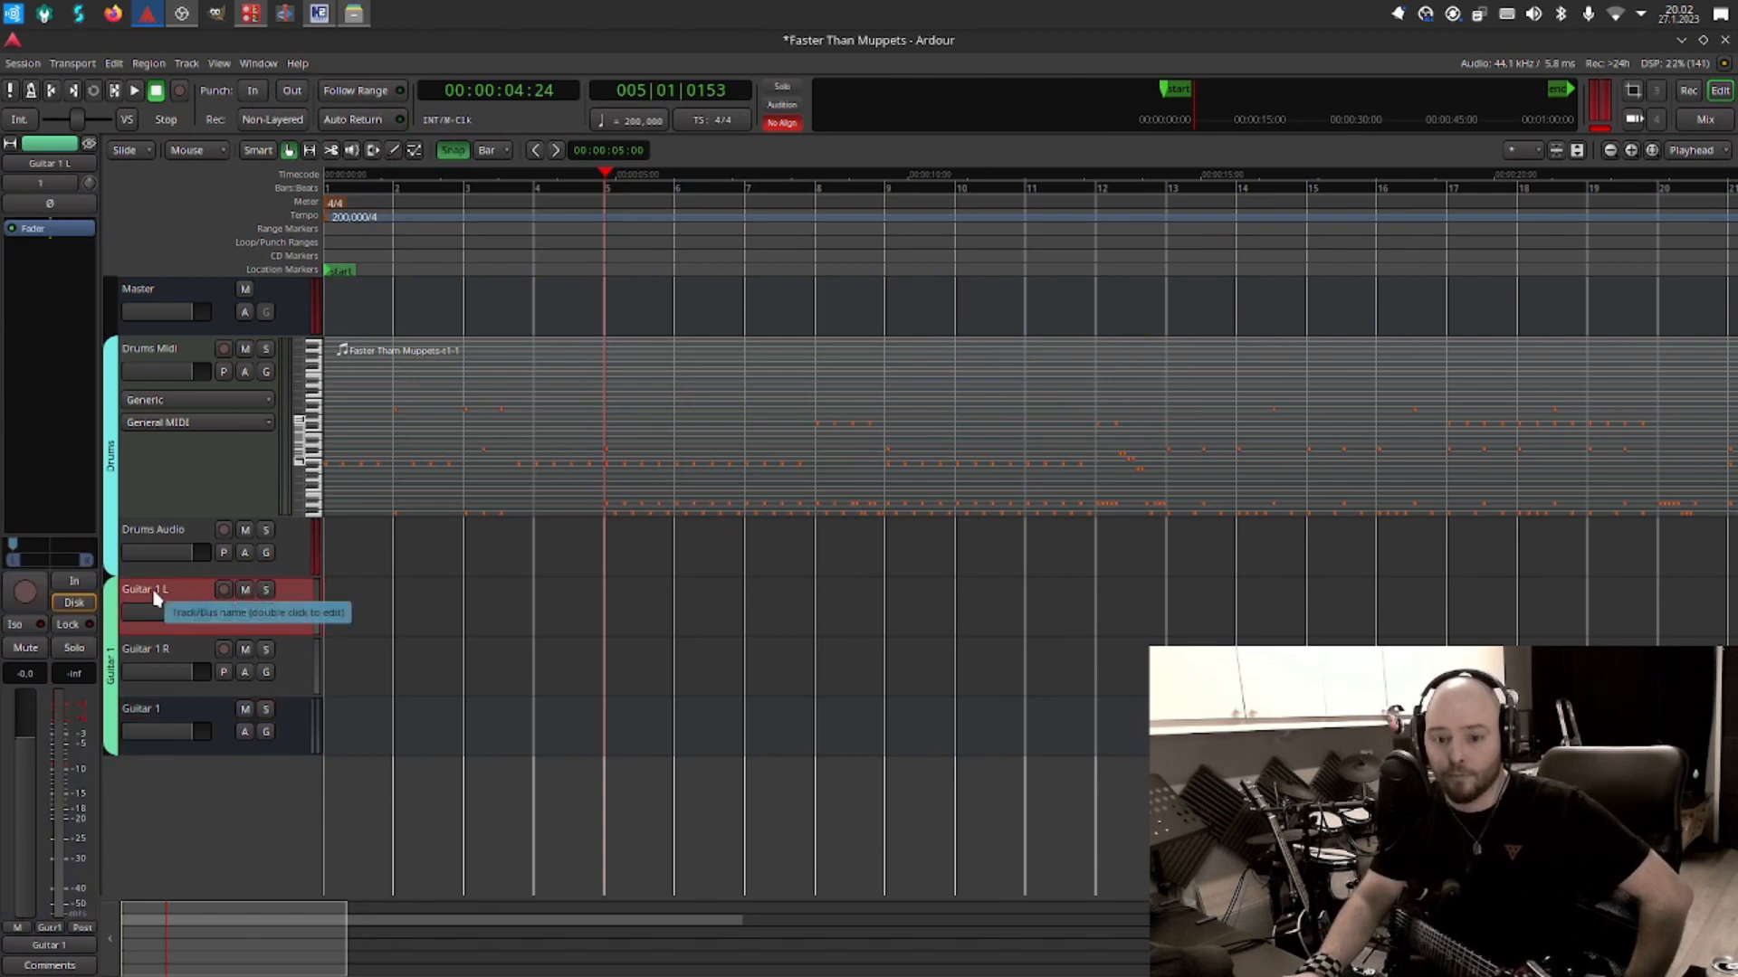
pyautogui.click(74, 580)
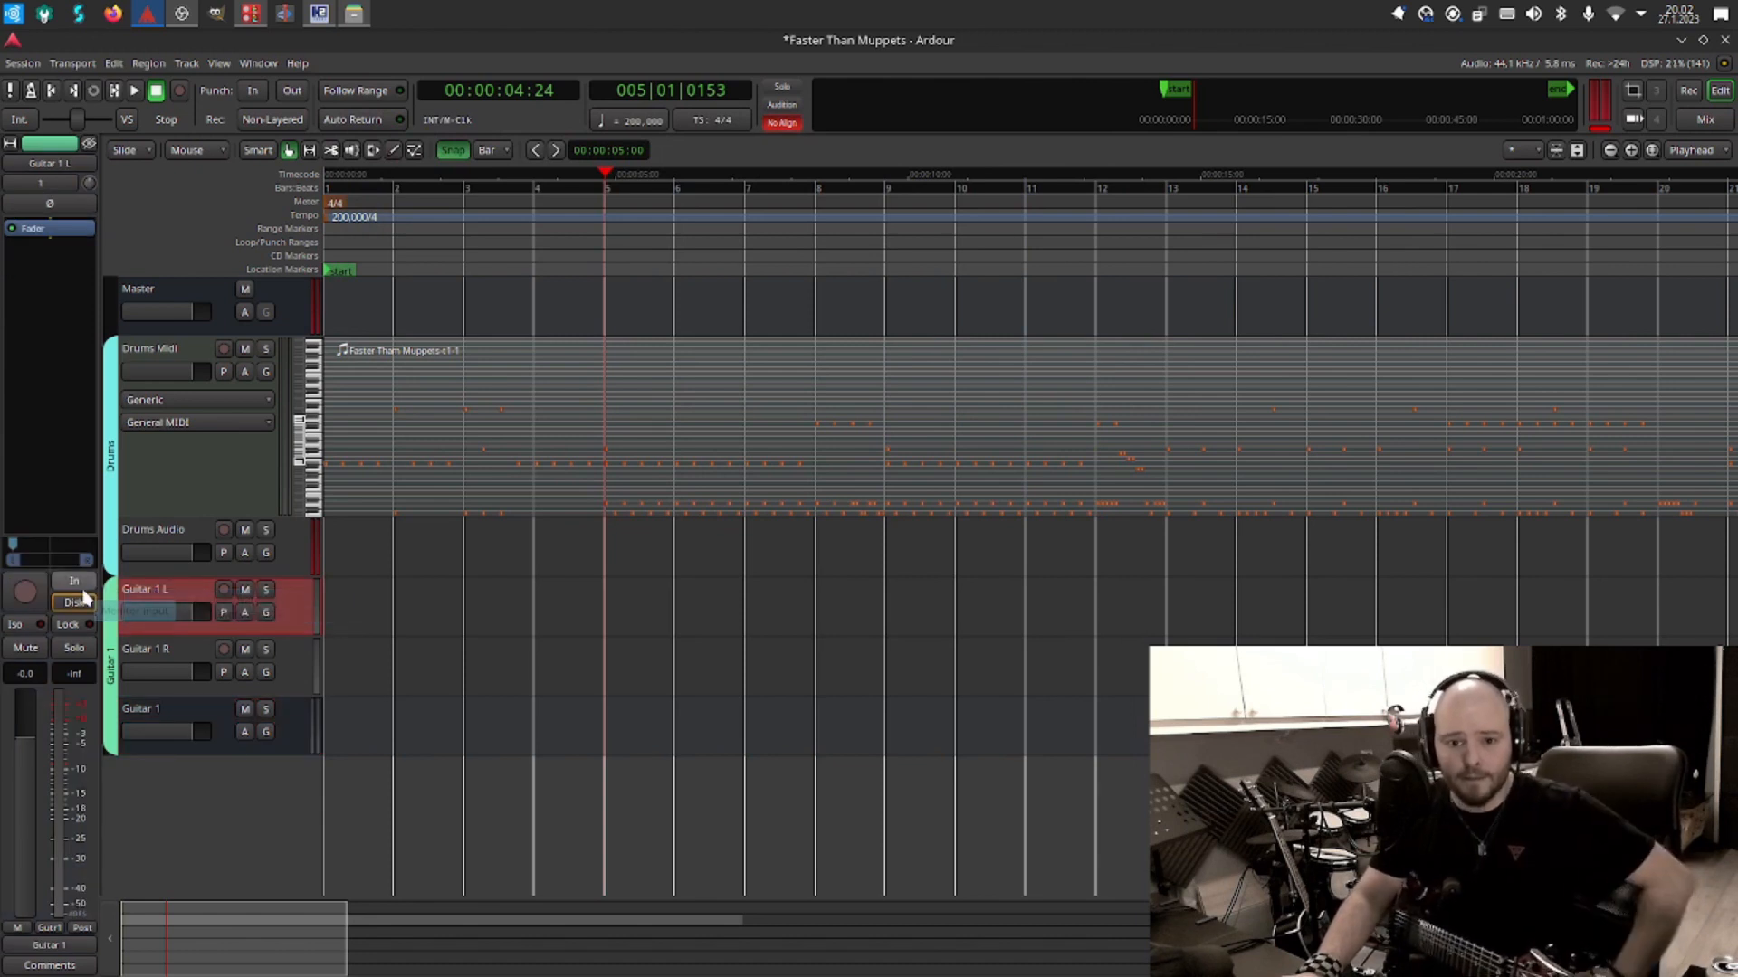
pyautogui.click(131, 658)
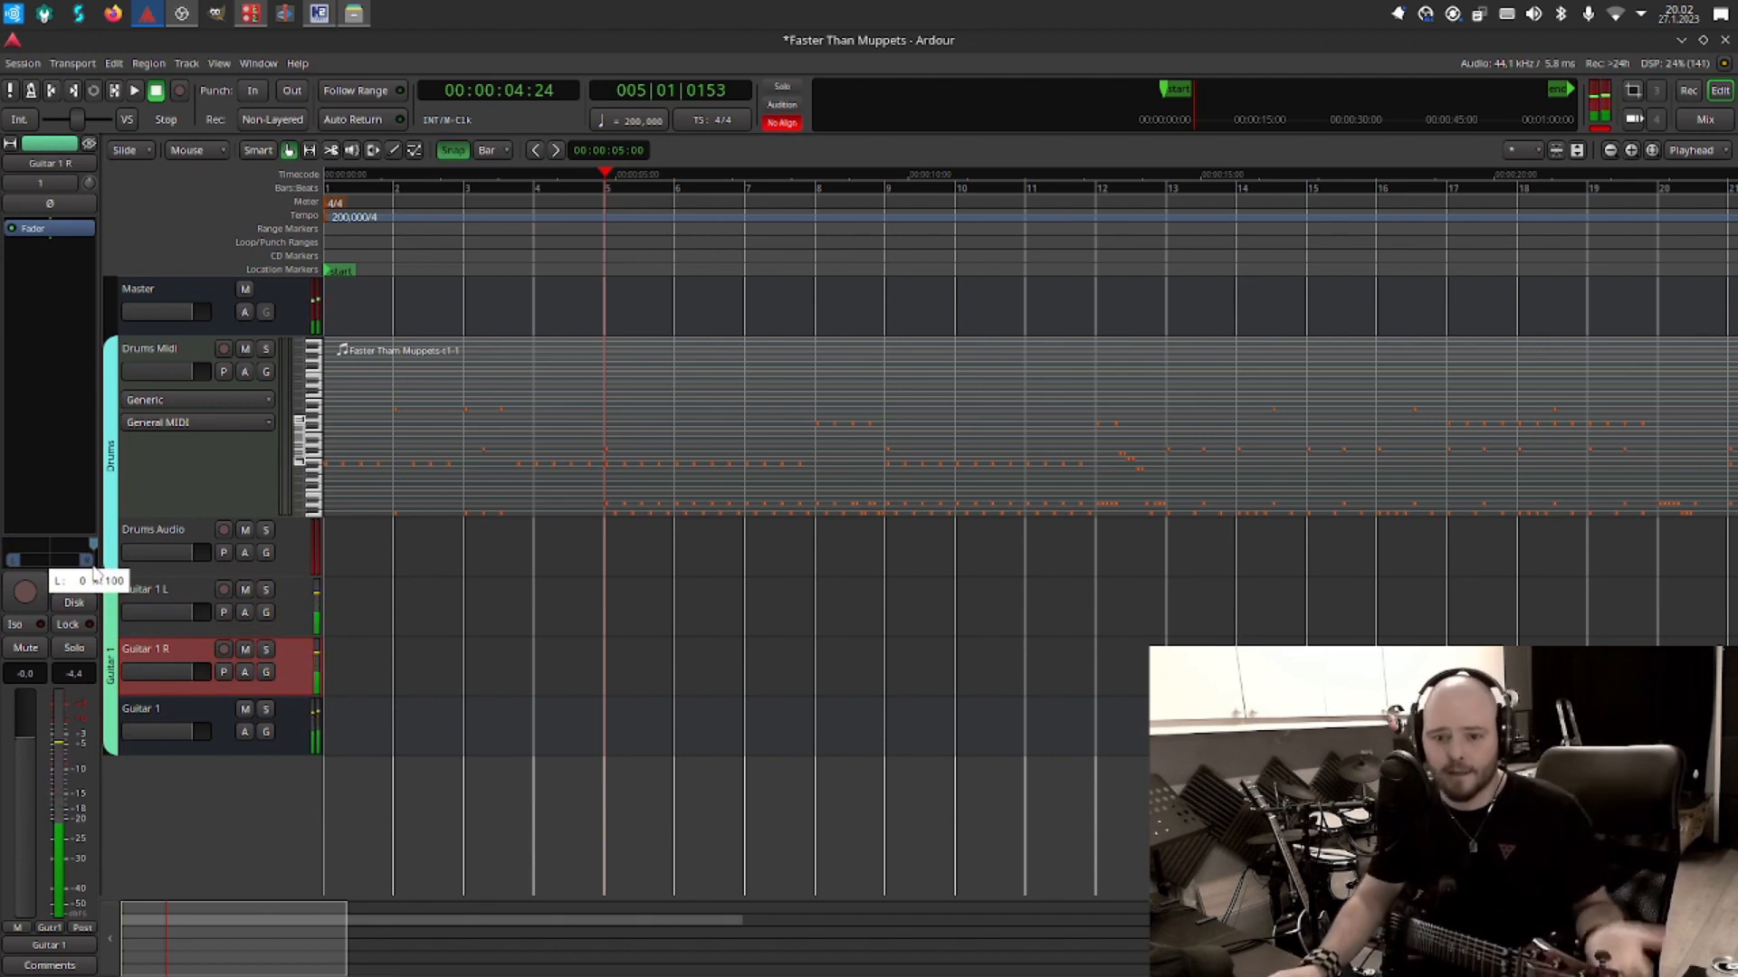
pyautogui.click(144, 588)
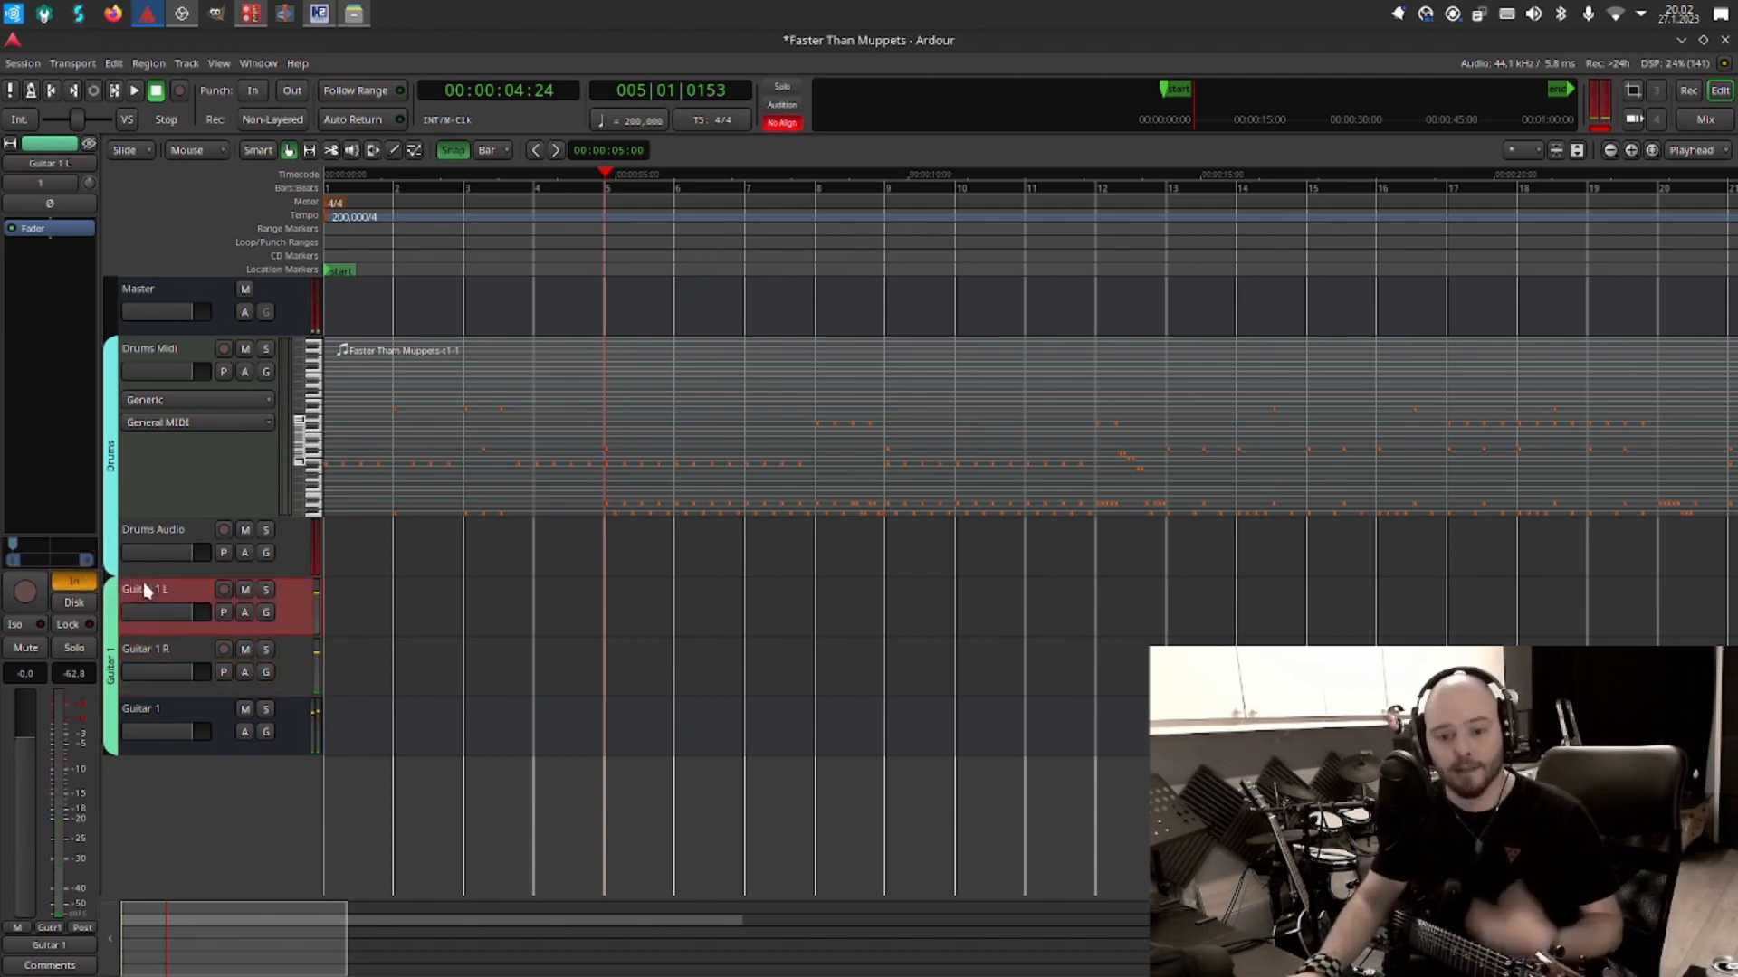
# Search the plugins for "zam ga" from the Guitar 1 L track and queue the LV2 version of ZamGate for insertion.
pyautogui.doubleClick(41, 265)
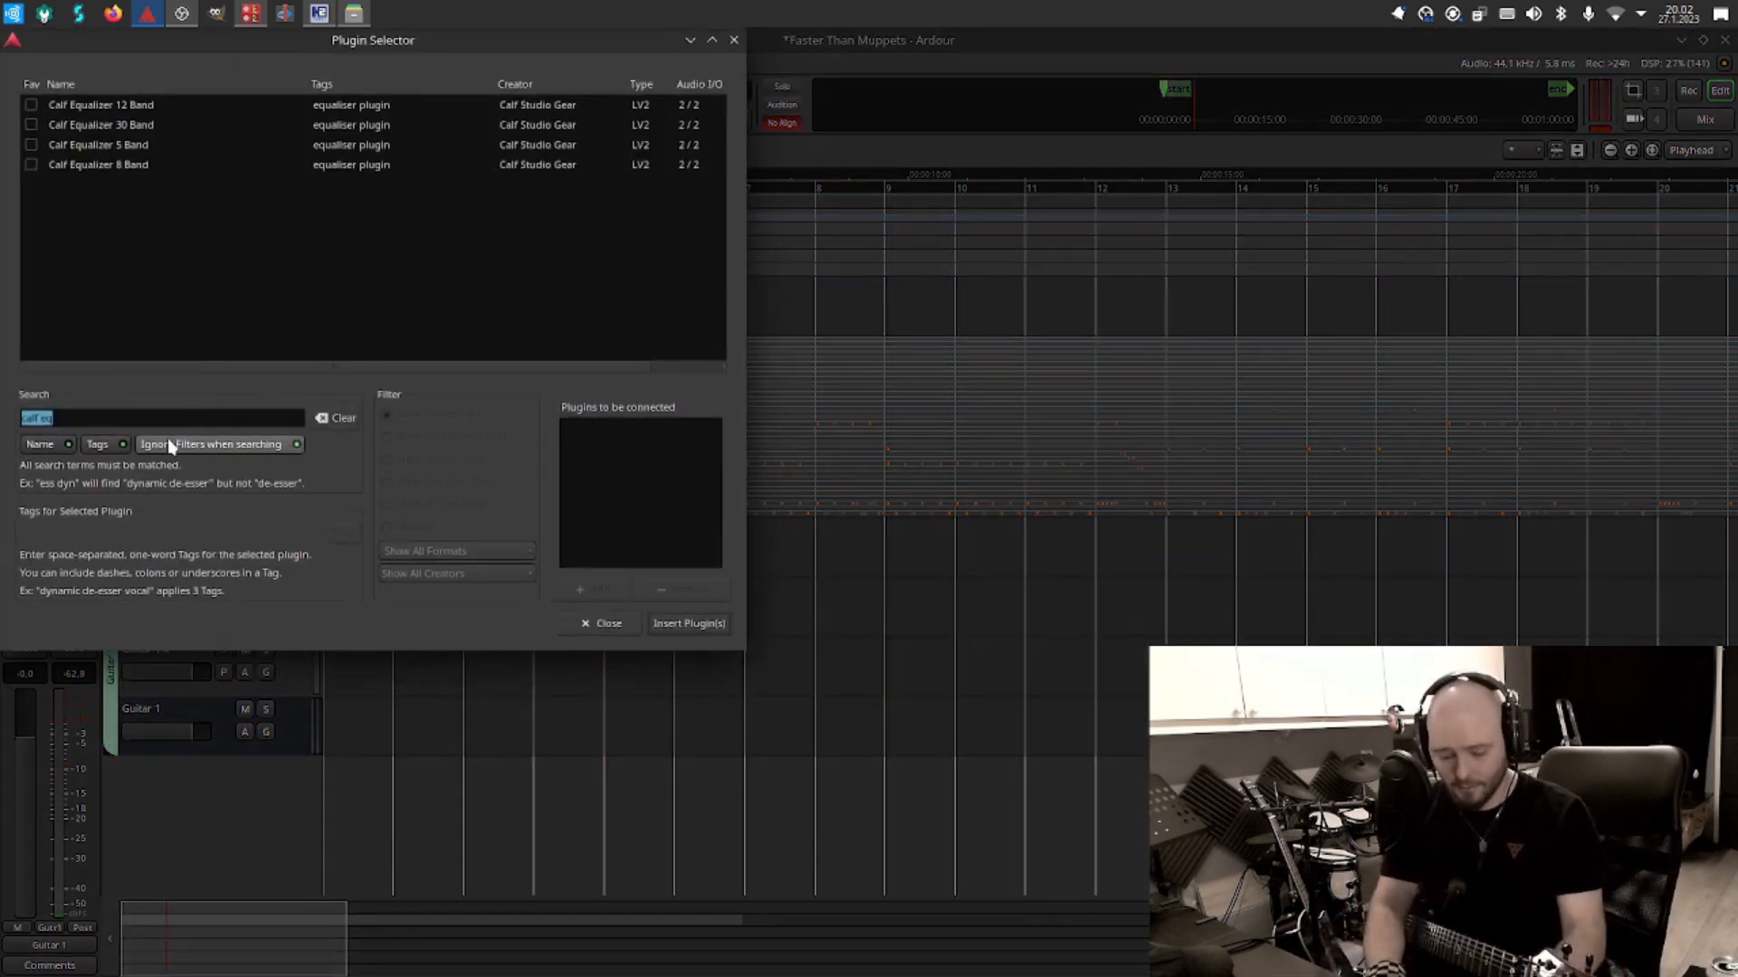
pyautogui.press('BackSpace')
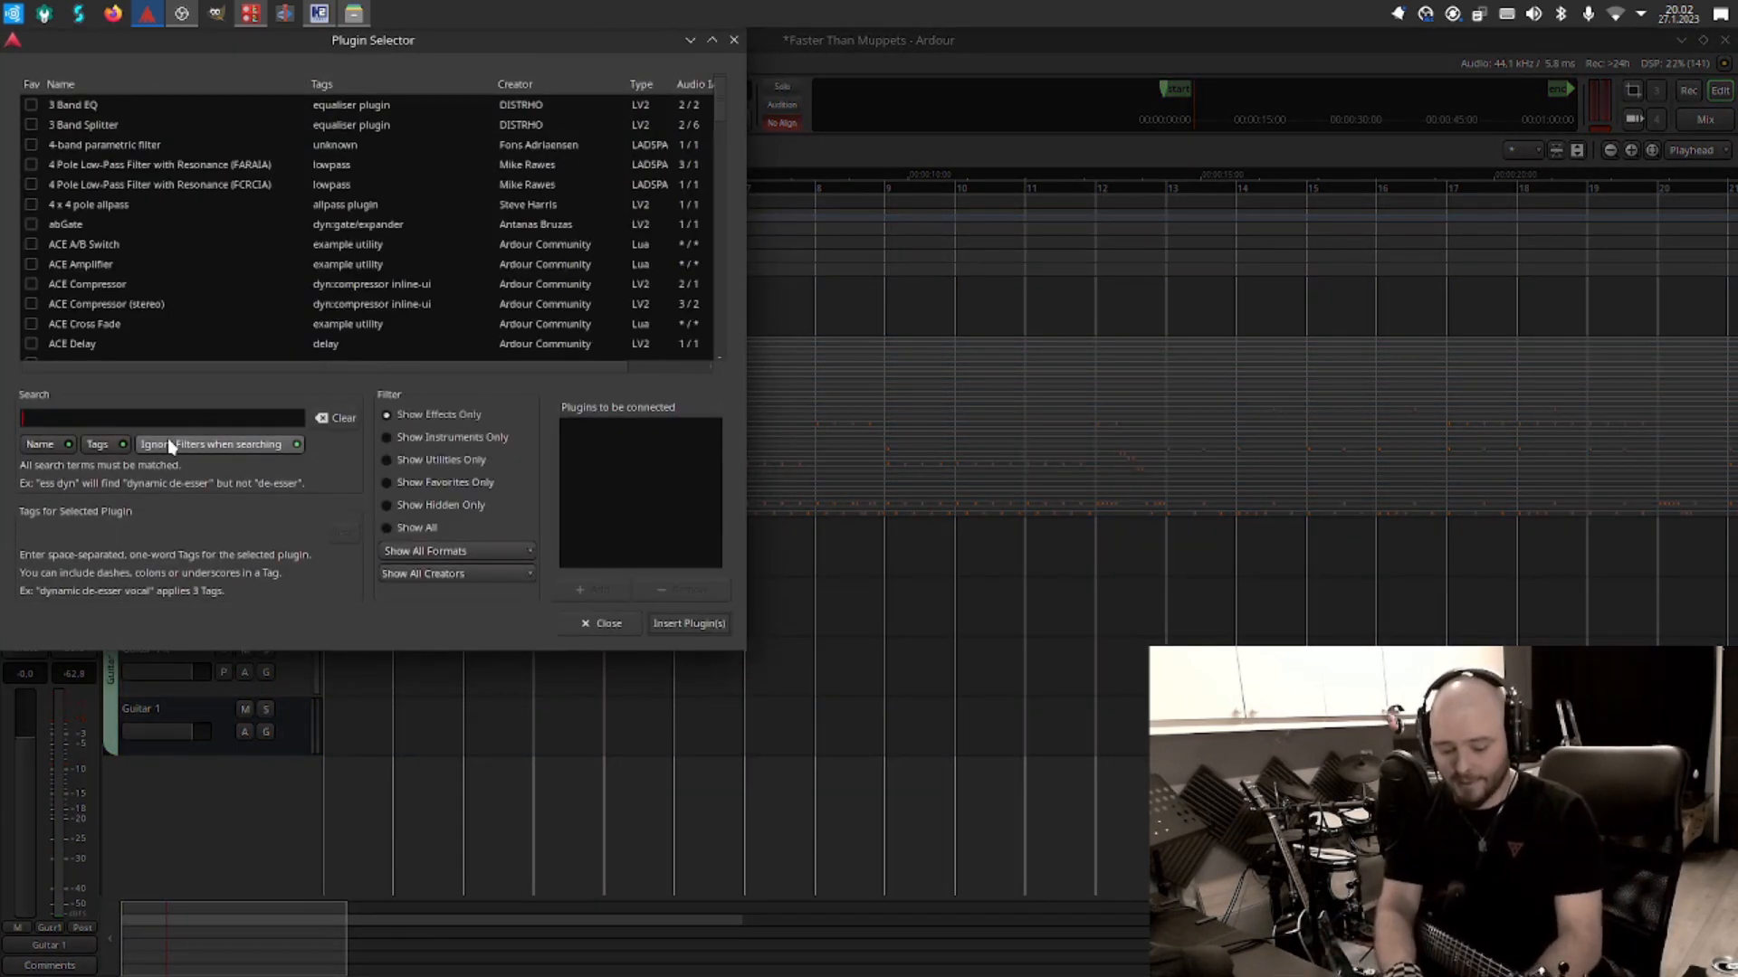
pyautogui.write('zam ga')
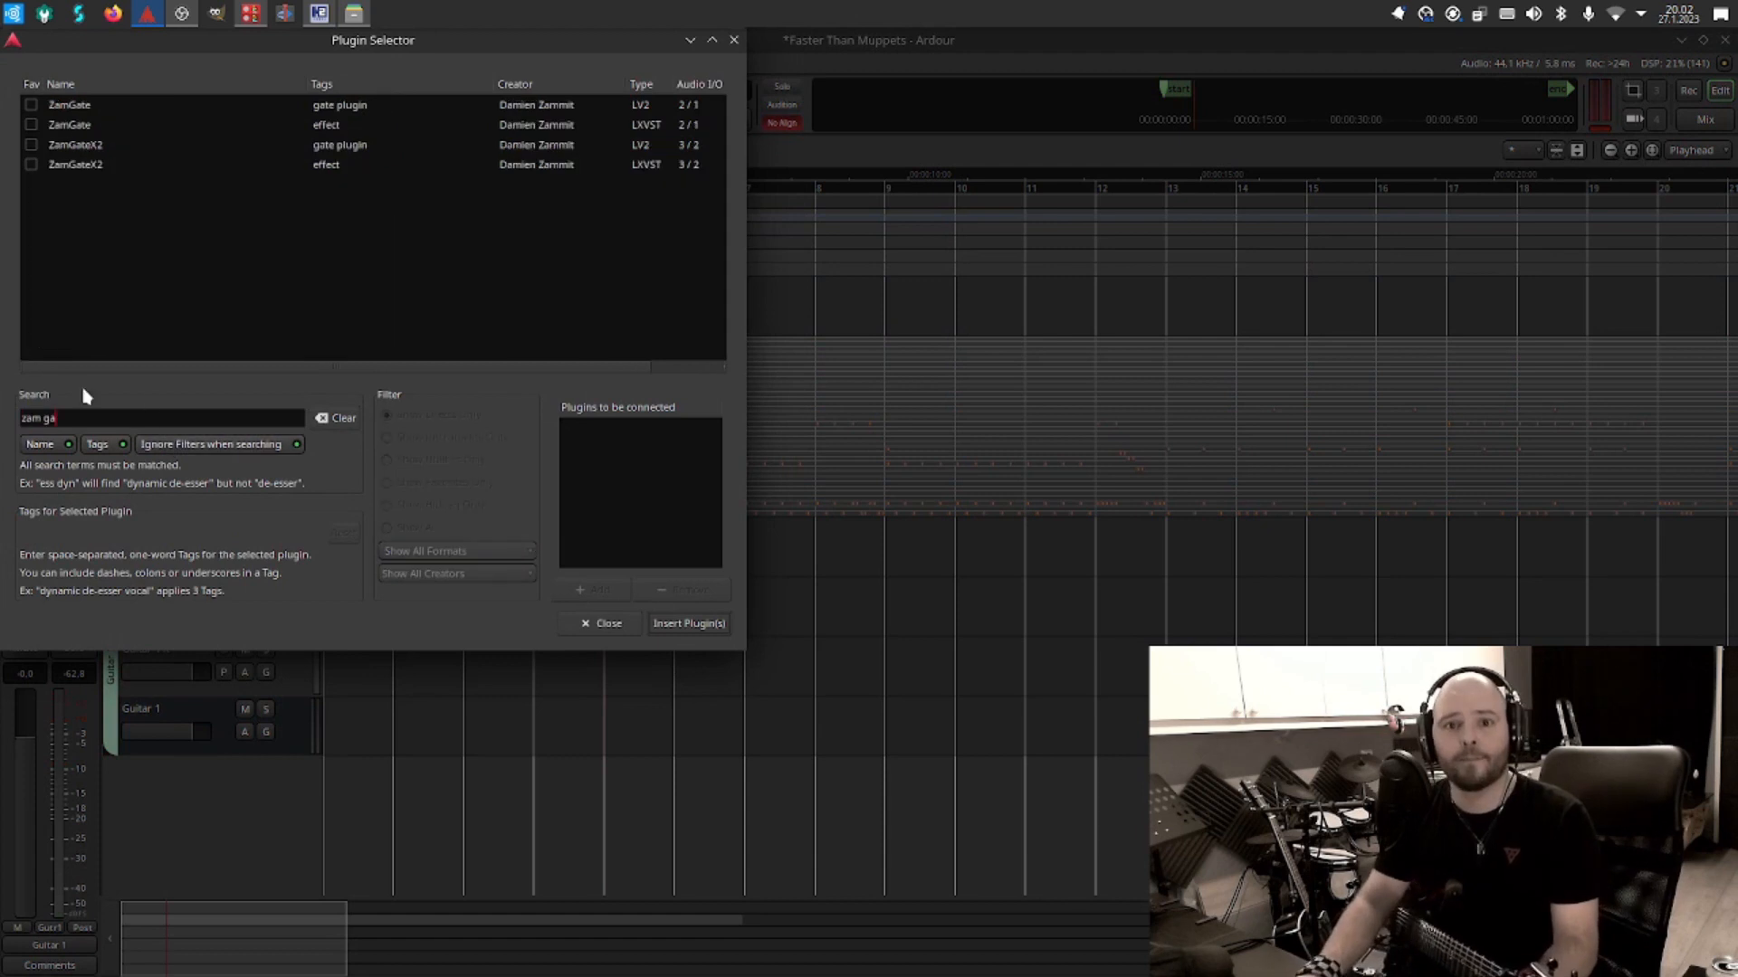
pyautogui.doubleClick(140, 107)
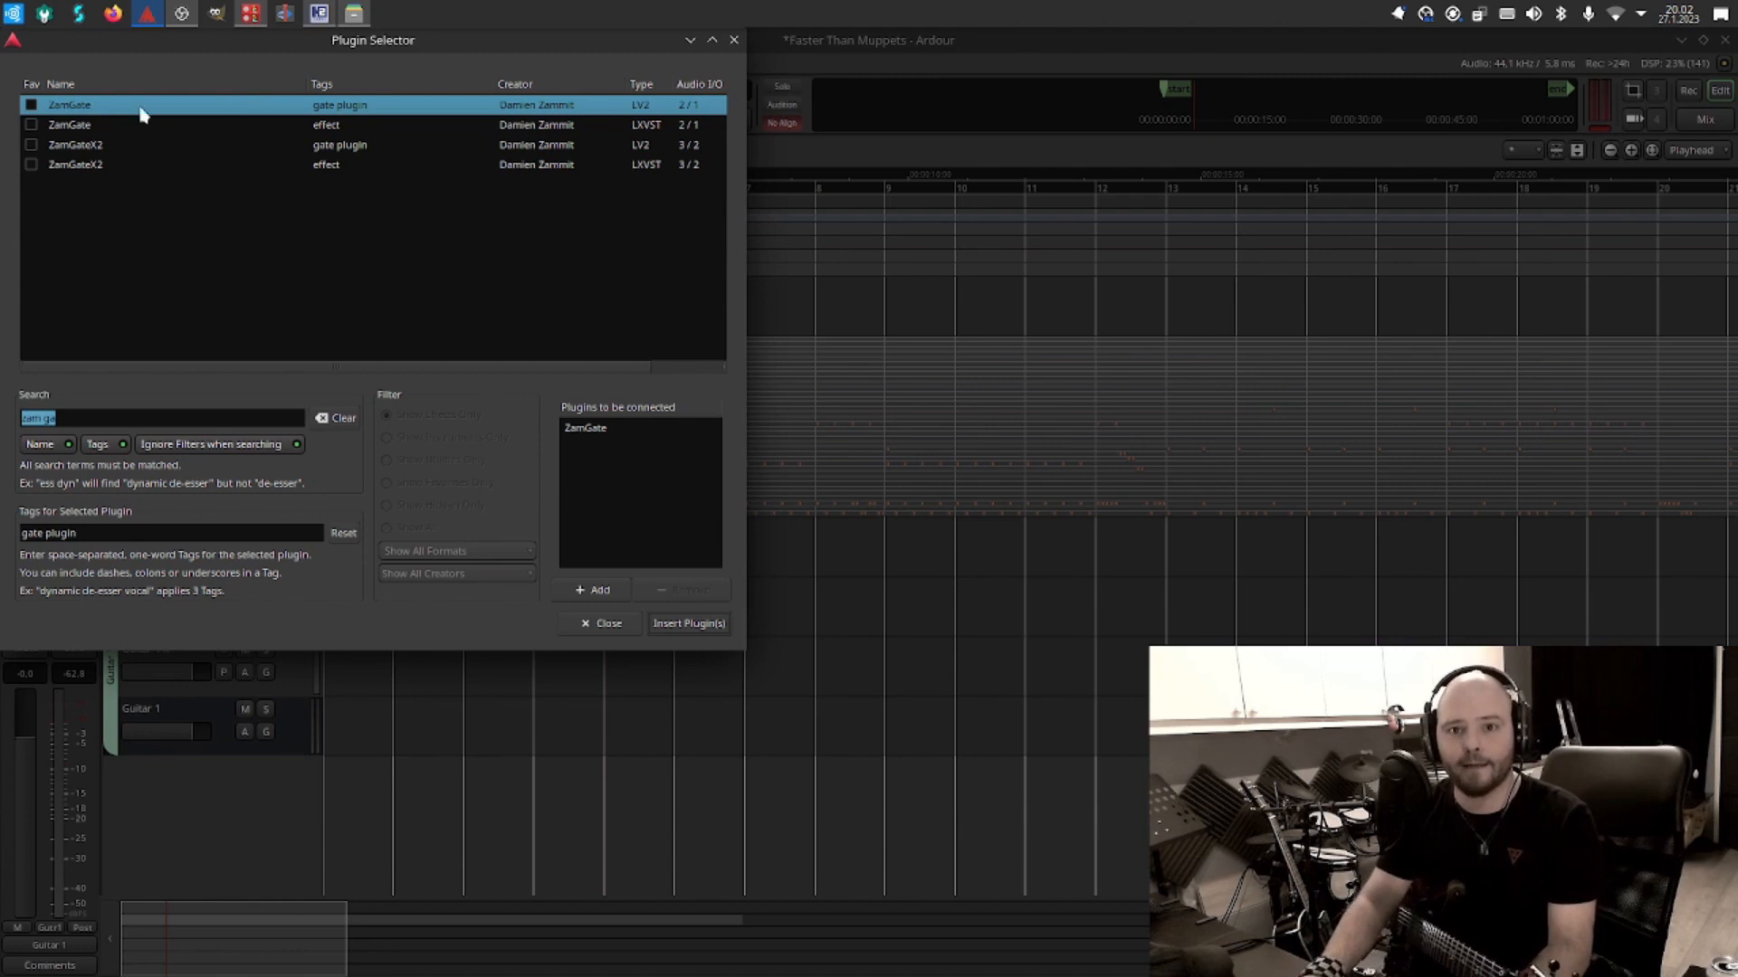
# Search the plugins for "sms north" and add SMS Northern Perkele to the plugins queued for Guitar 1 L.
pyautogui.write('smsm north')
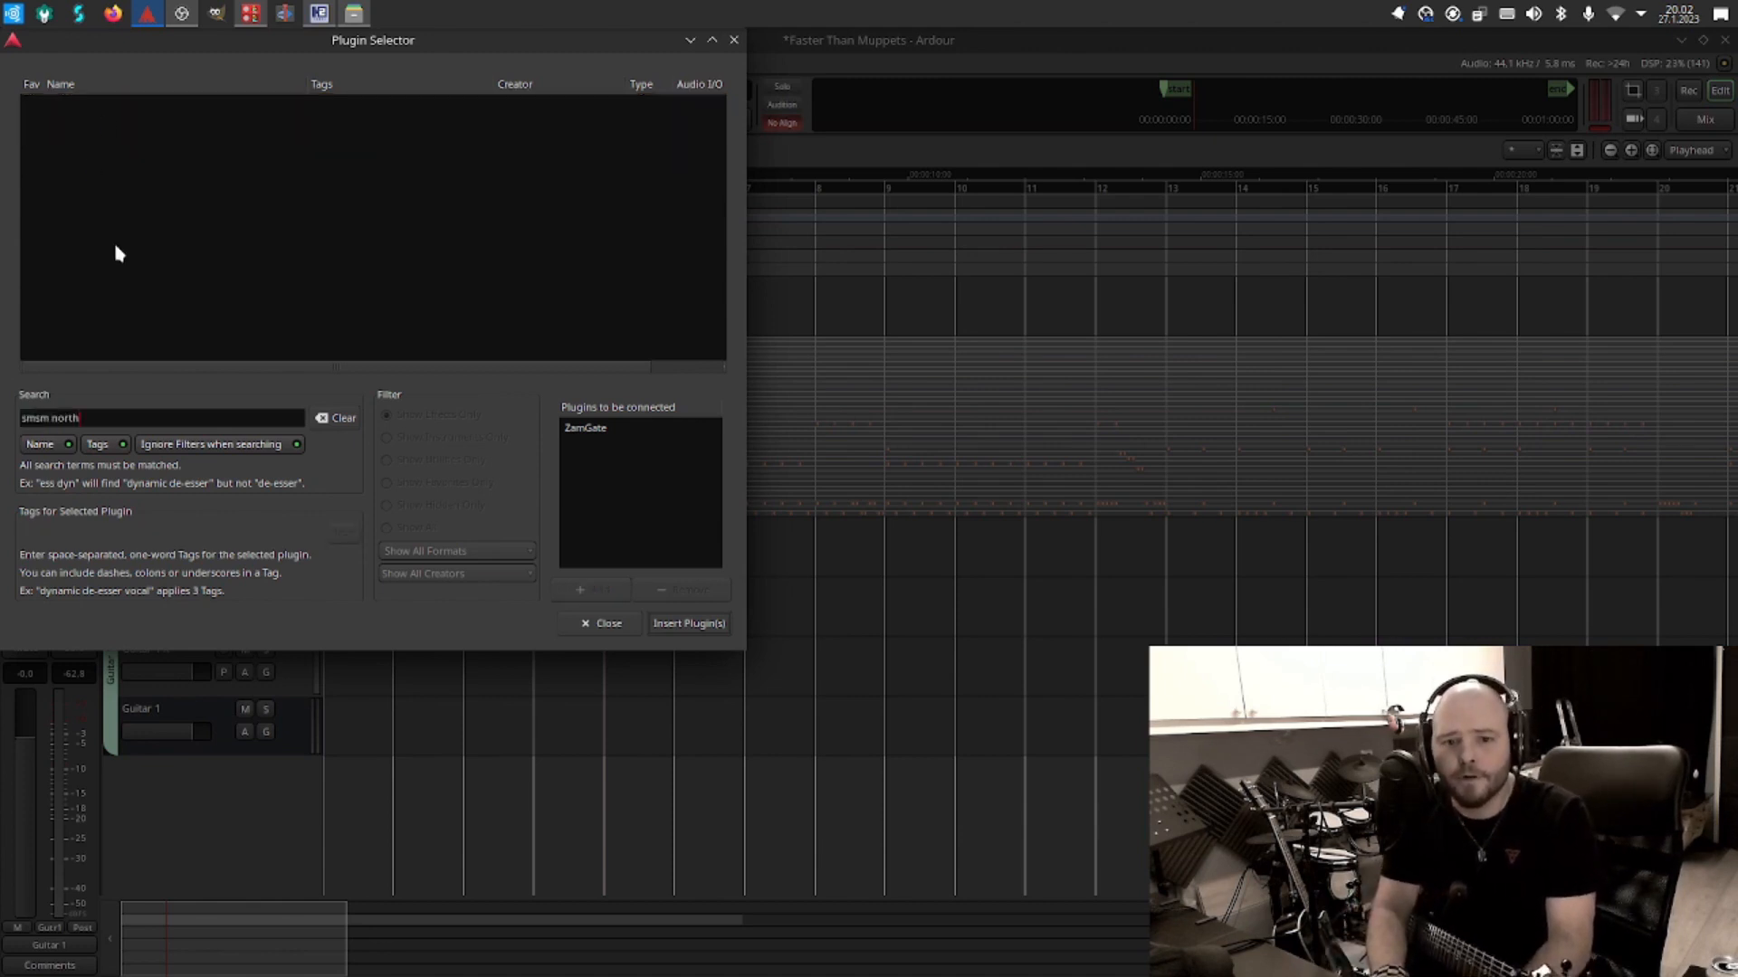
pyautogui.press('BackSpace')
pyautogui.press('BackSpace')
pyautogui.press('BackSpace')
pyautogui.press('BackSpace')
pyautogui.press('BackSpace')
pyautogui.press('BackSpace')
pyautogui.press('BackSpace')
pyautogui.press('BackSpace')
pyautogui.press('BackSpace')
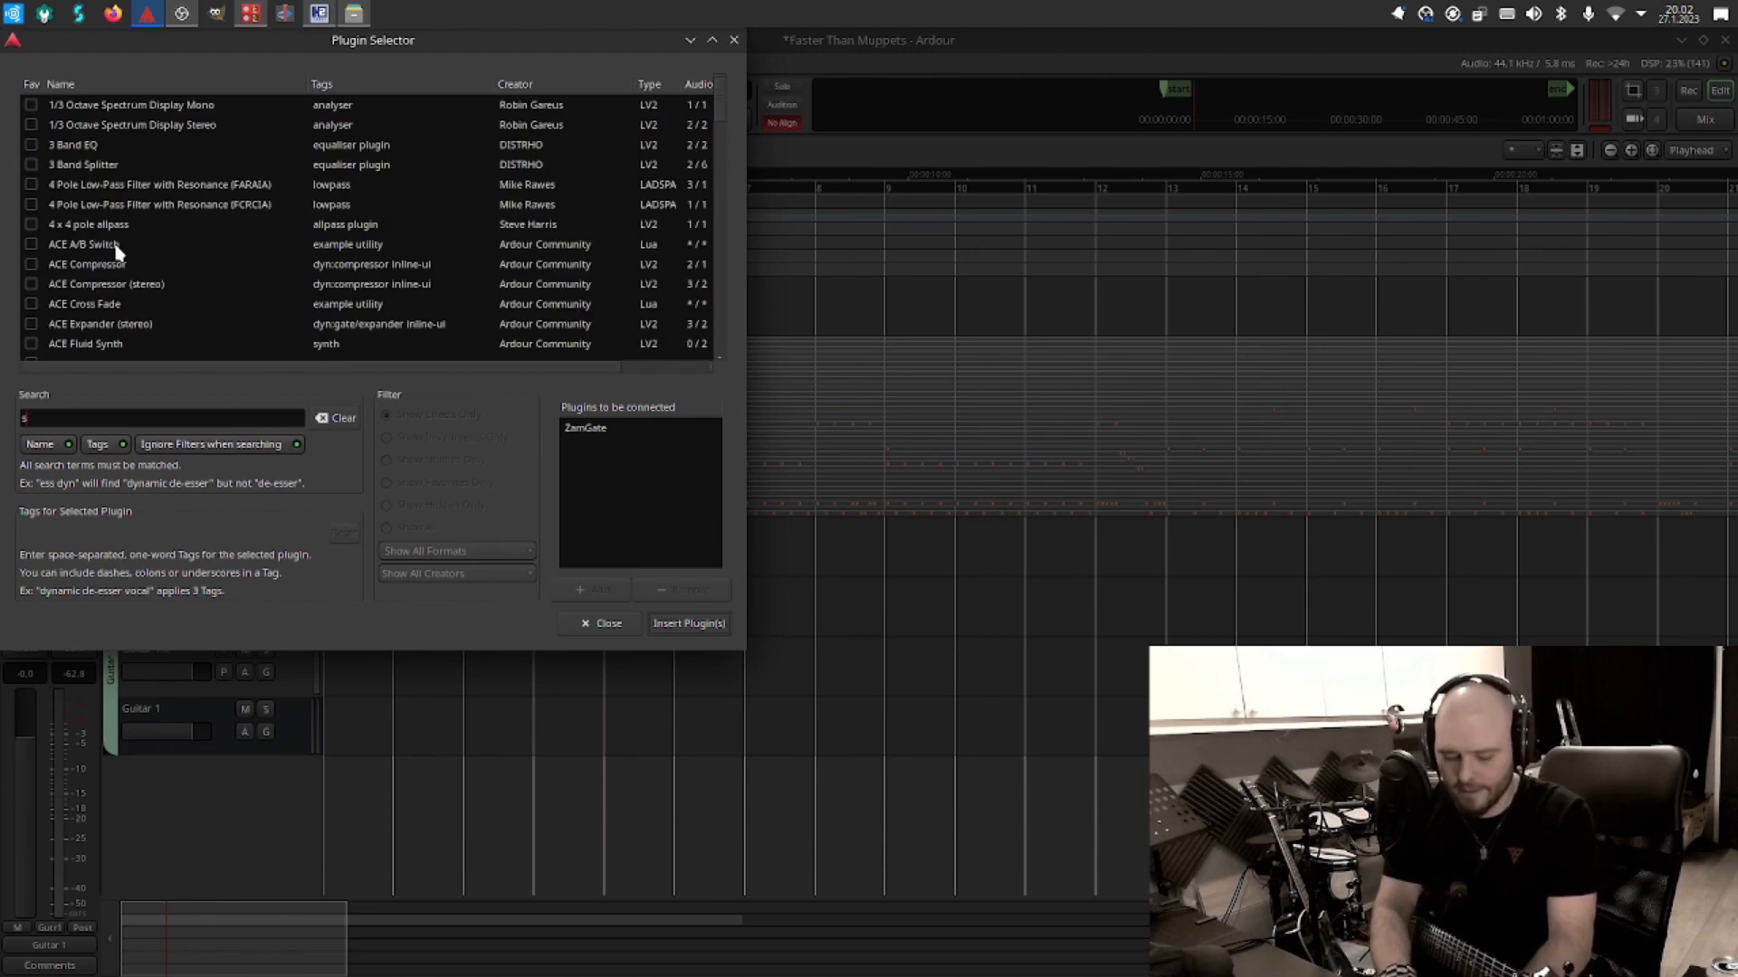
pyautogui.write('ms north')
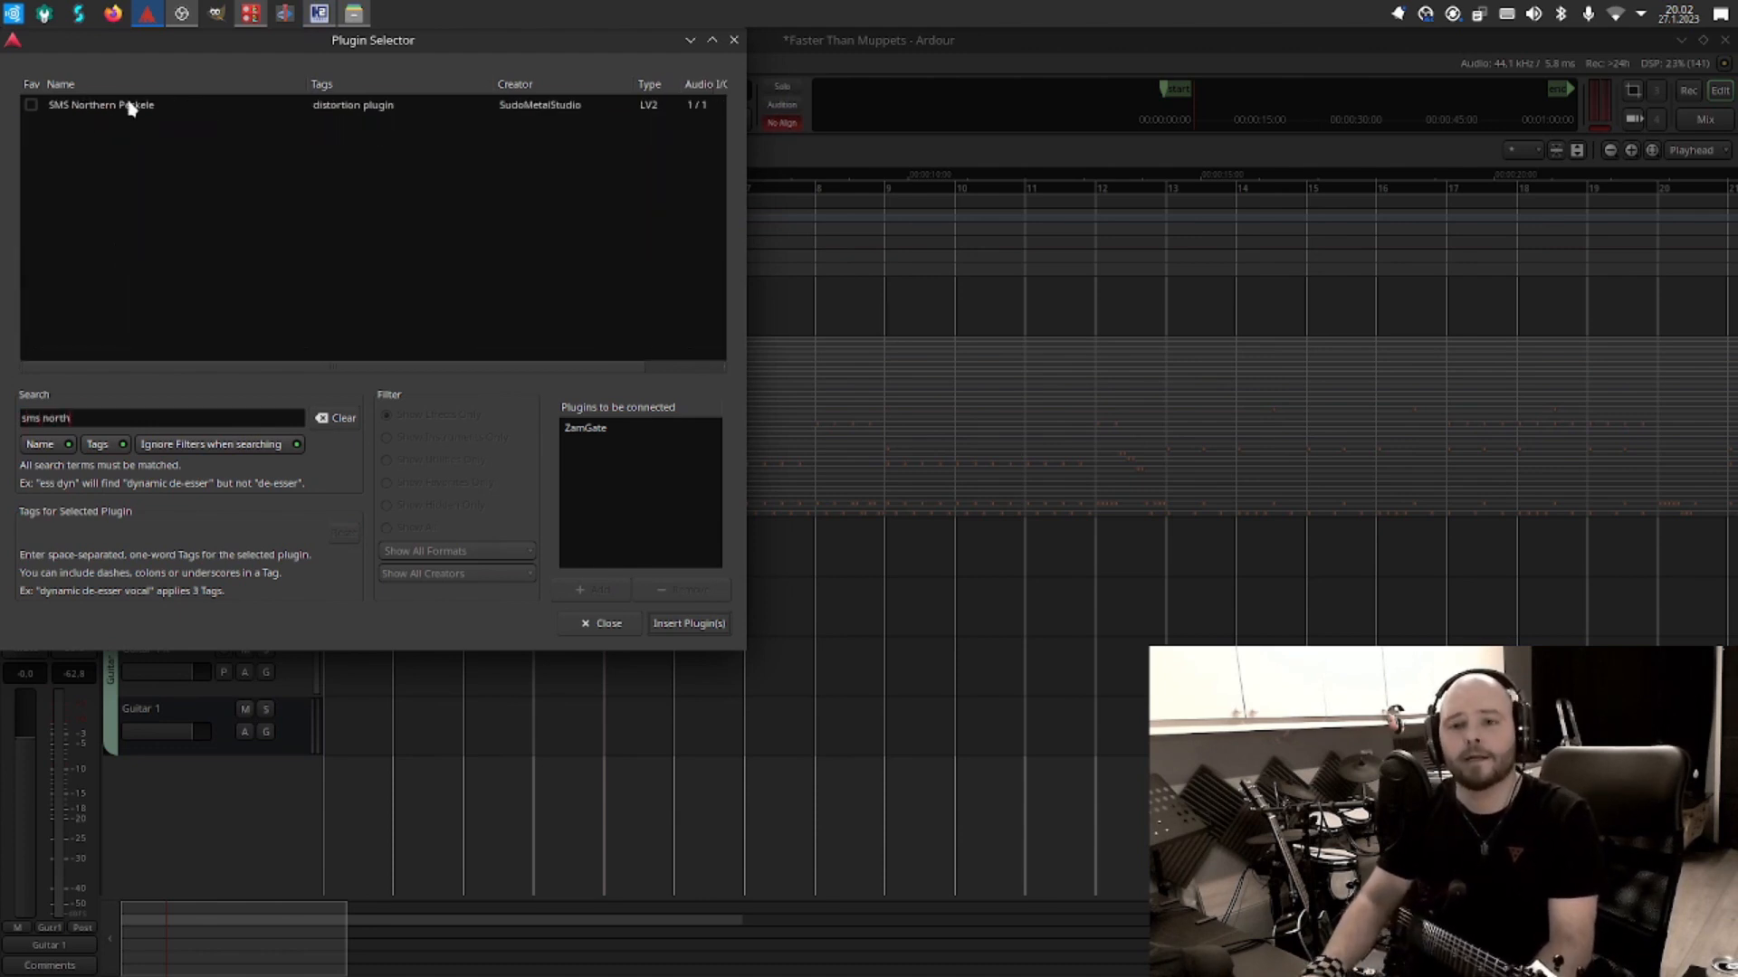
pyautogui.doubleClick(129, 106)
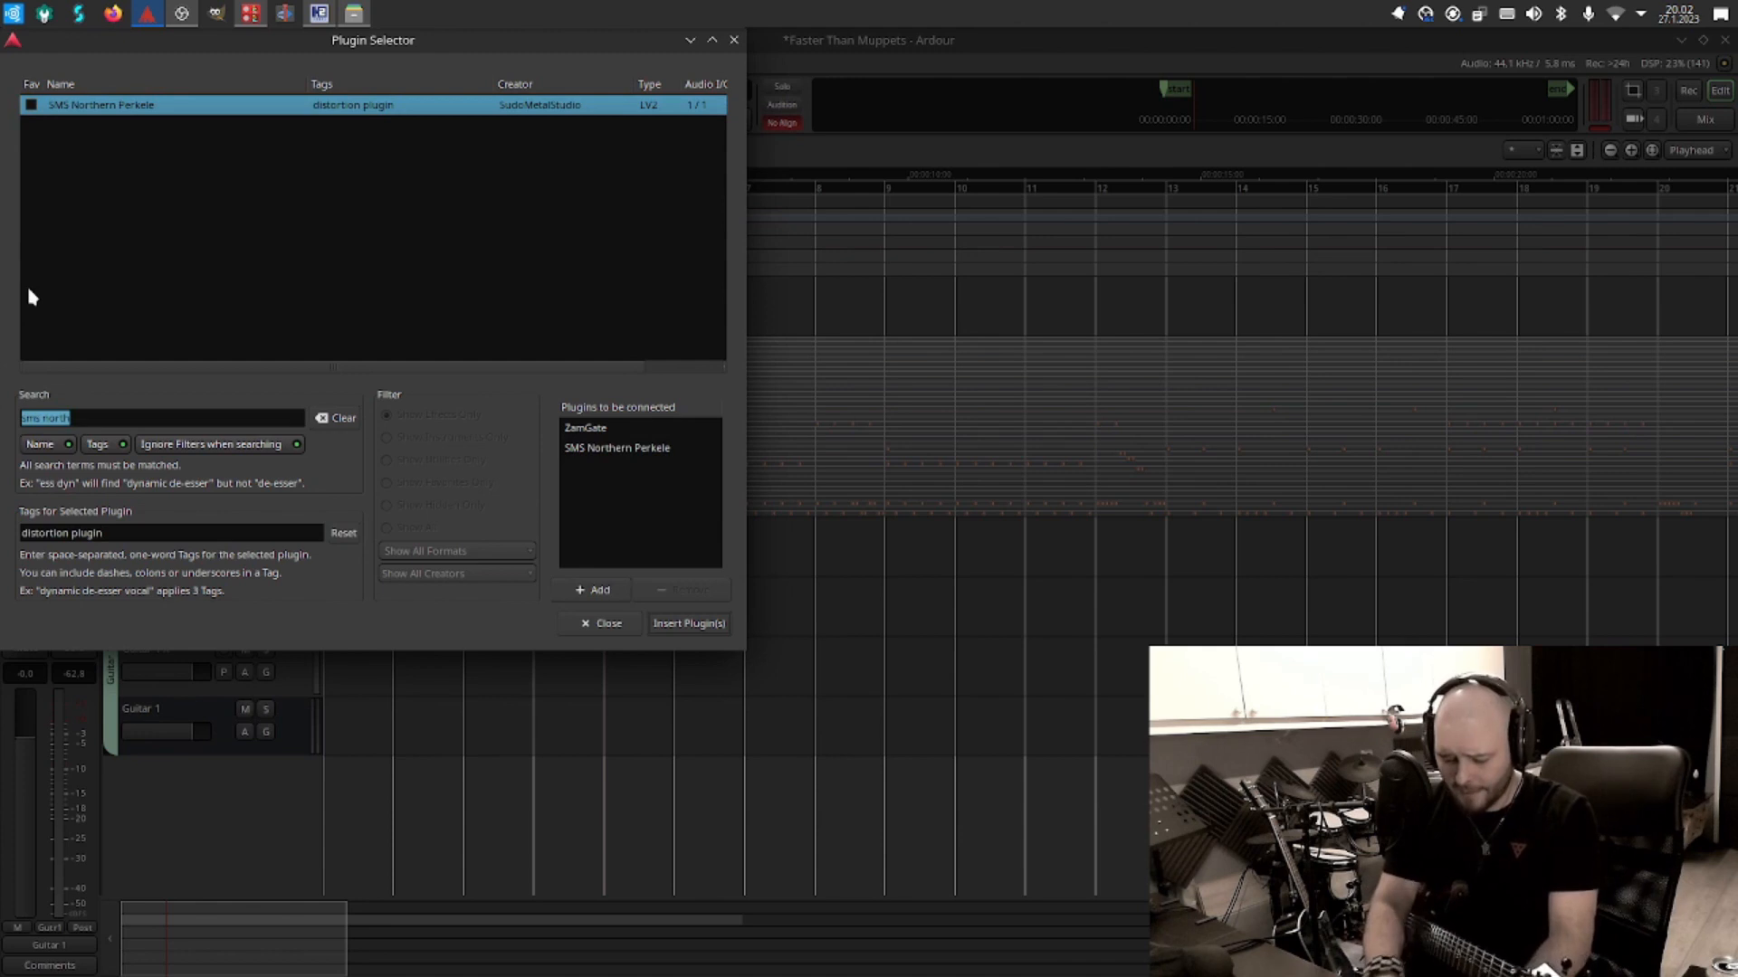
# Search the plugins for "lv2 con" and add LV2 Convolution Mono to the plugins queued for Guitar 1 L.
pyautogui.write('lv')
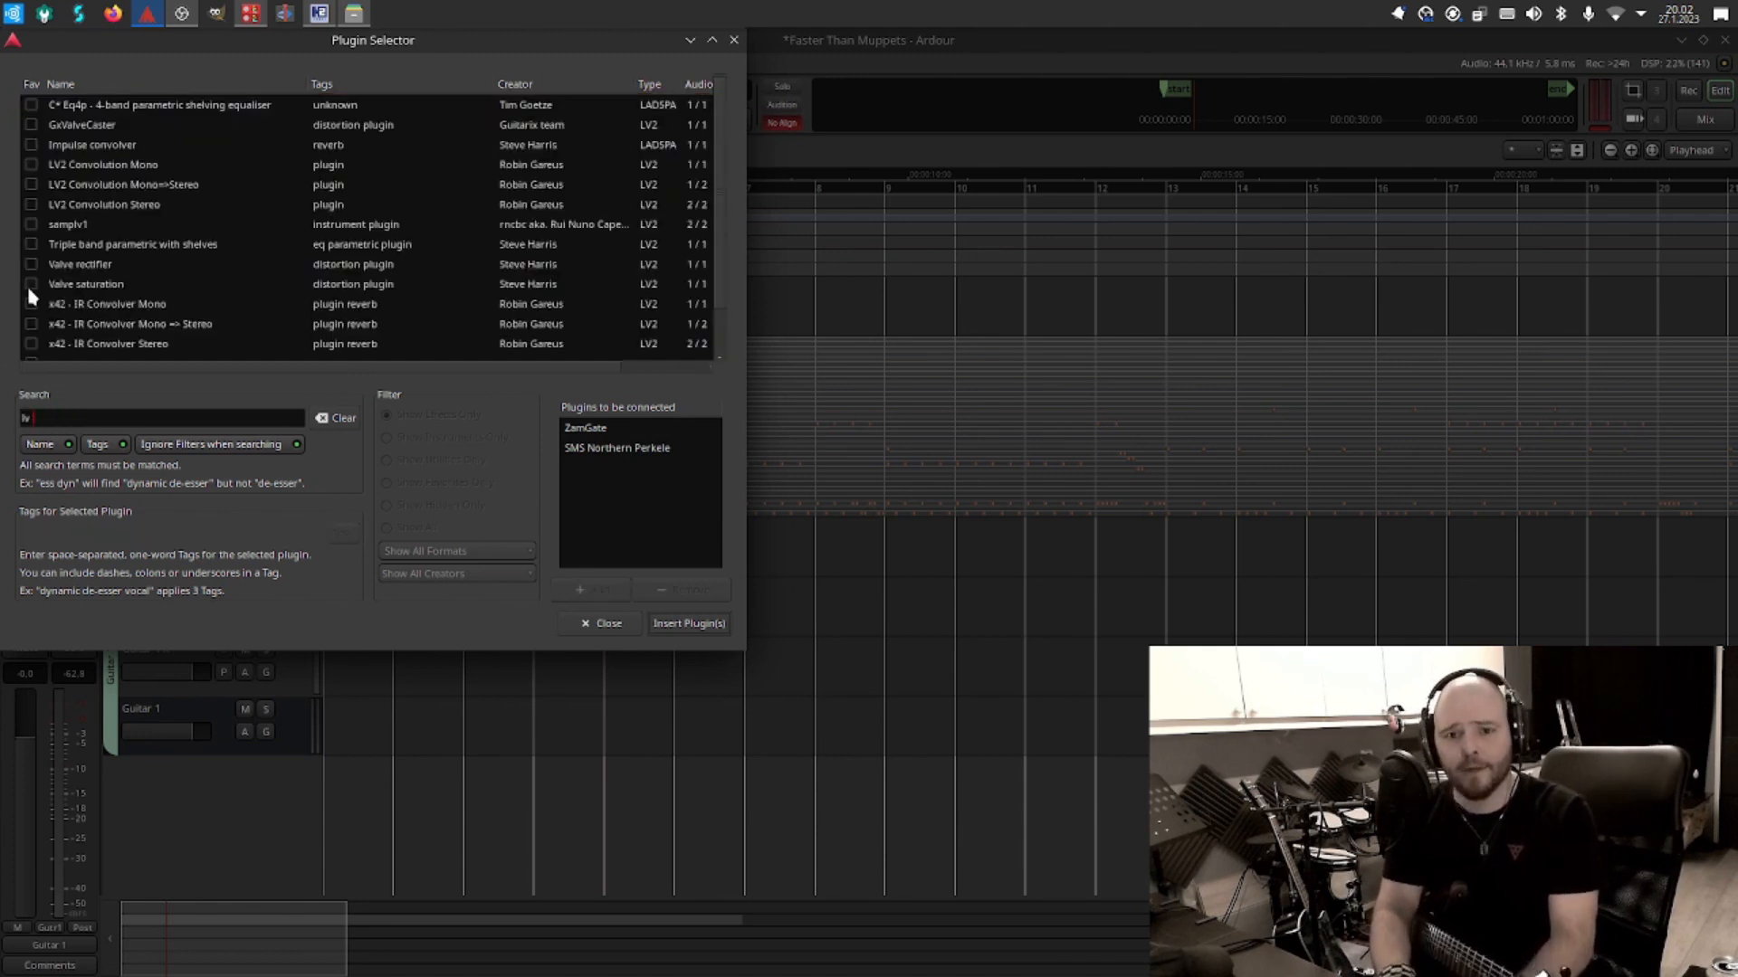
pyautogui.write('2 con')
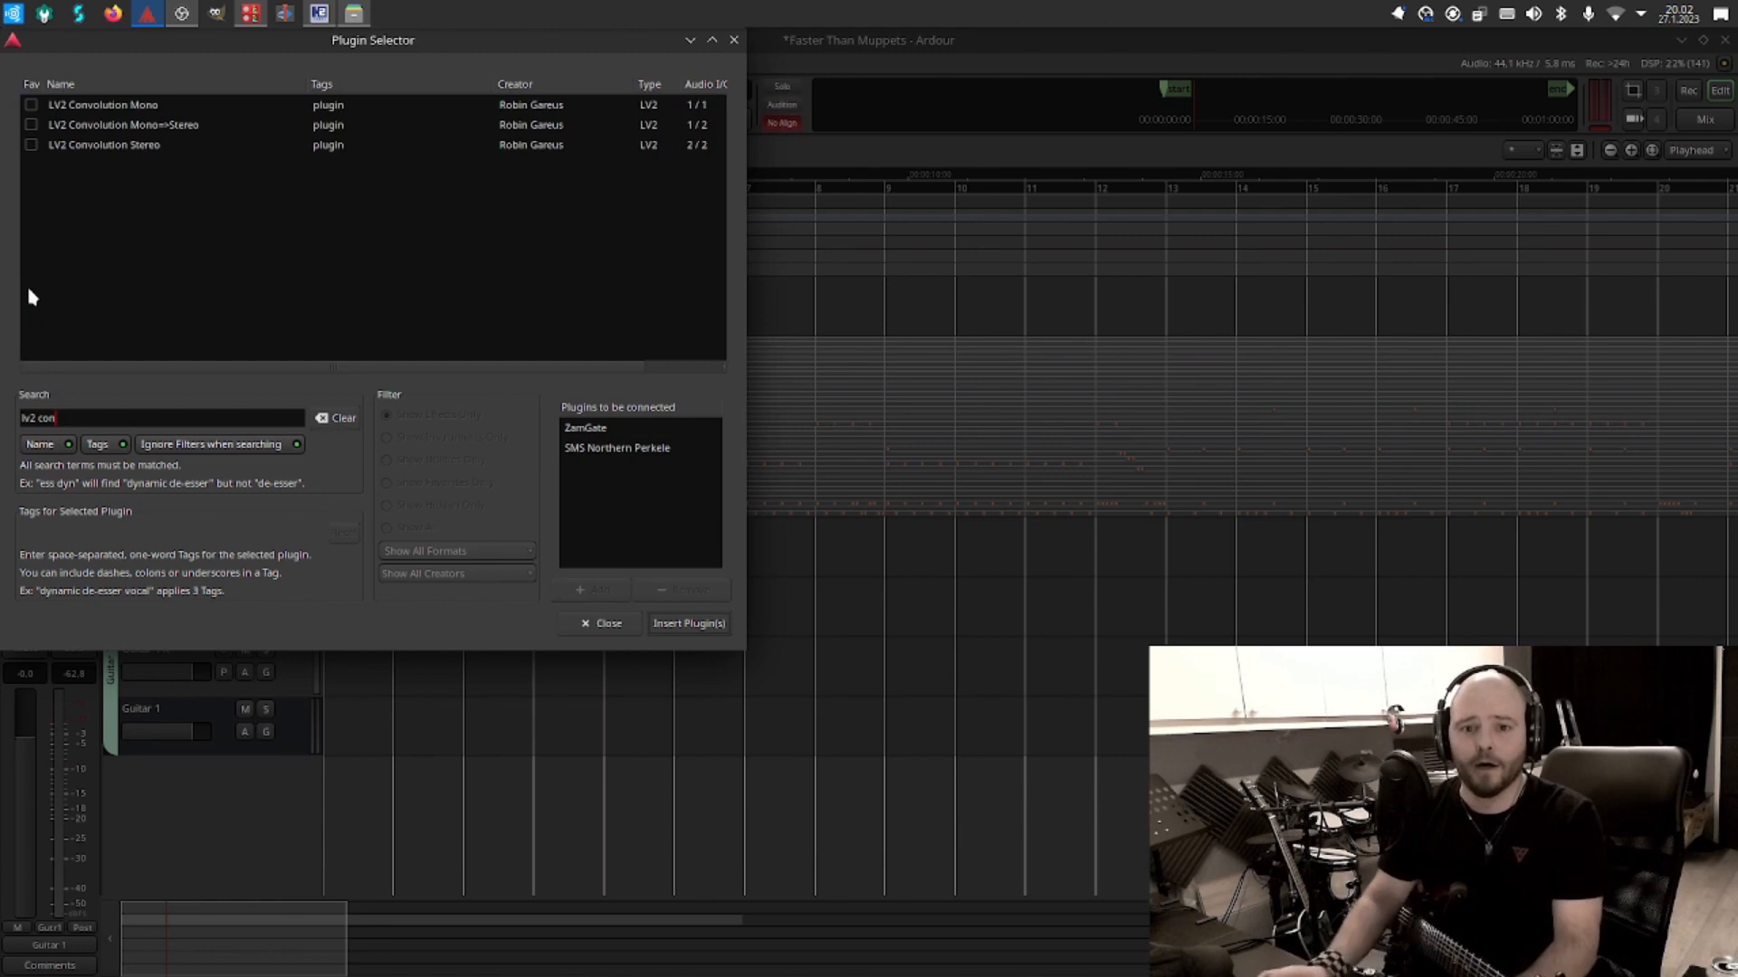
pyautogui.doubleClick(157, 112)
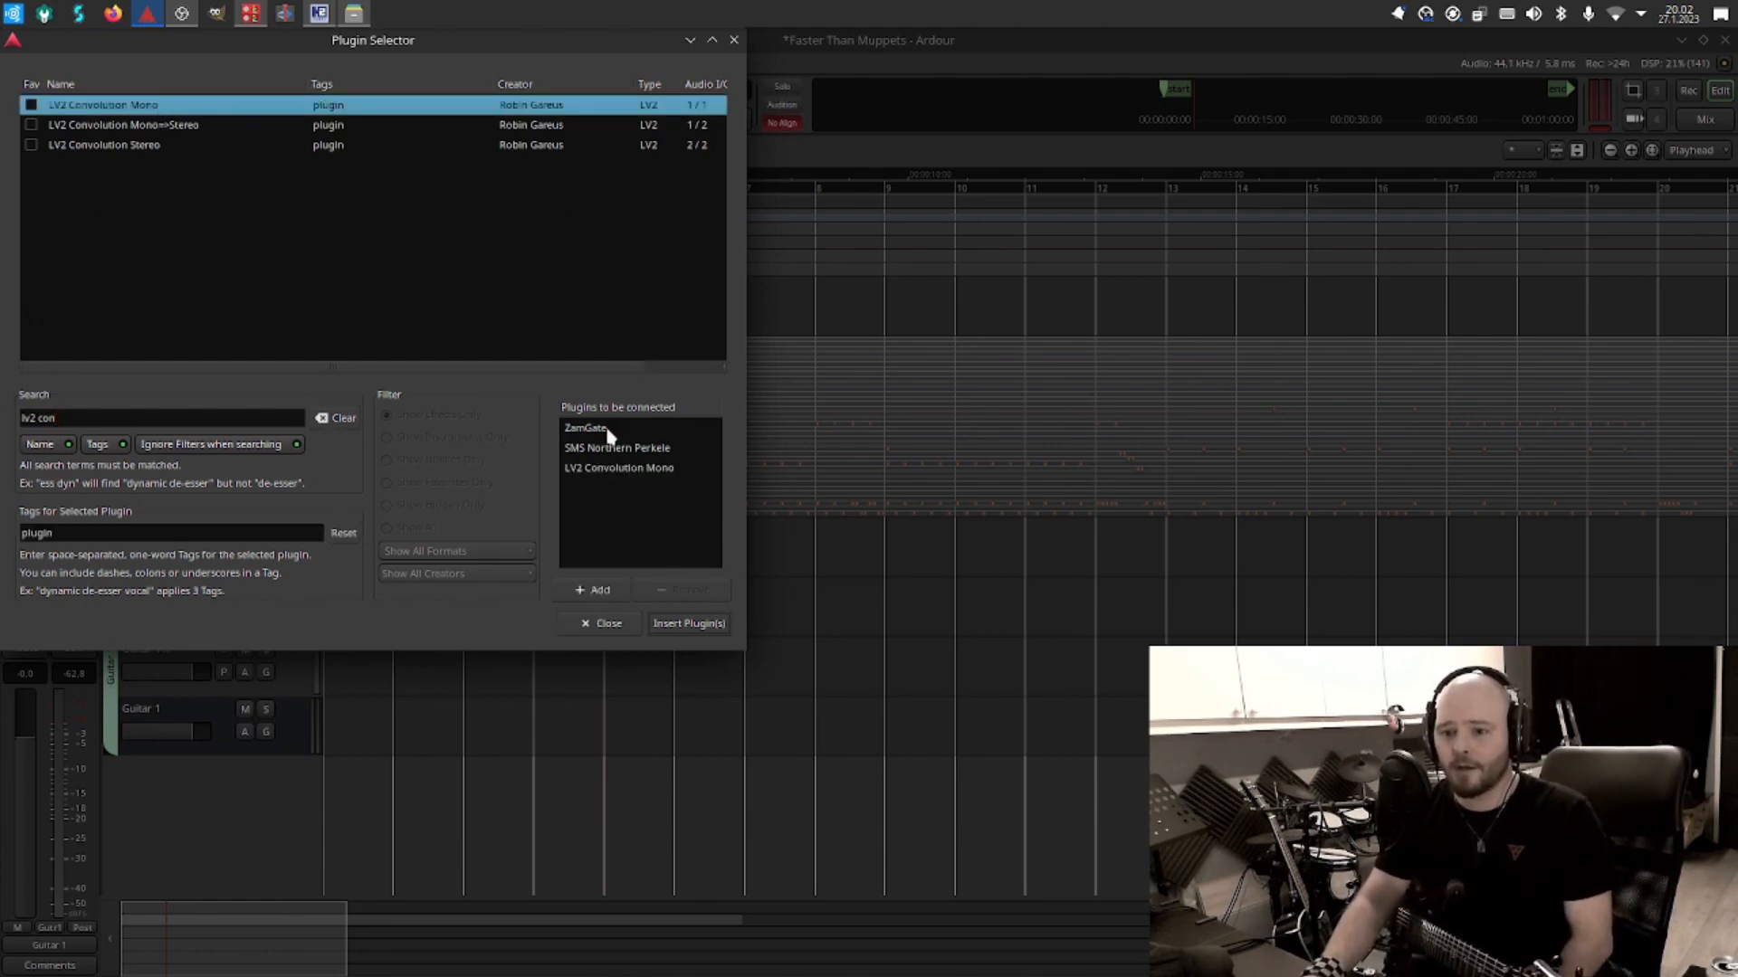
# Insert the three queued plugins on Guitar 1 L and place them ahead of the fader in the processor chain.
pyautogui.click(684, 451)
pyautogui.click(660, 470)
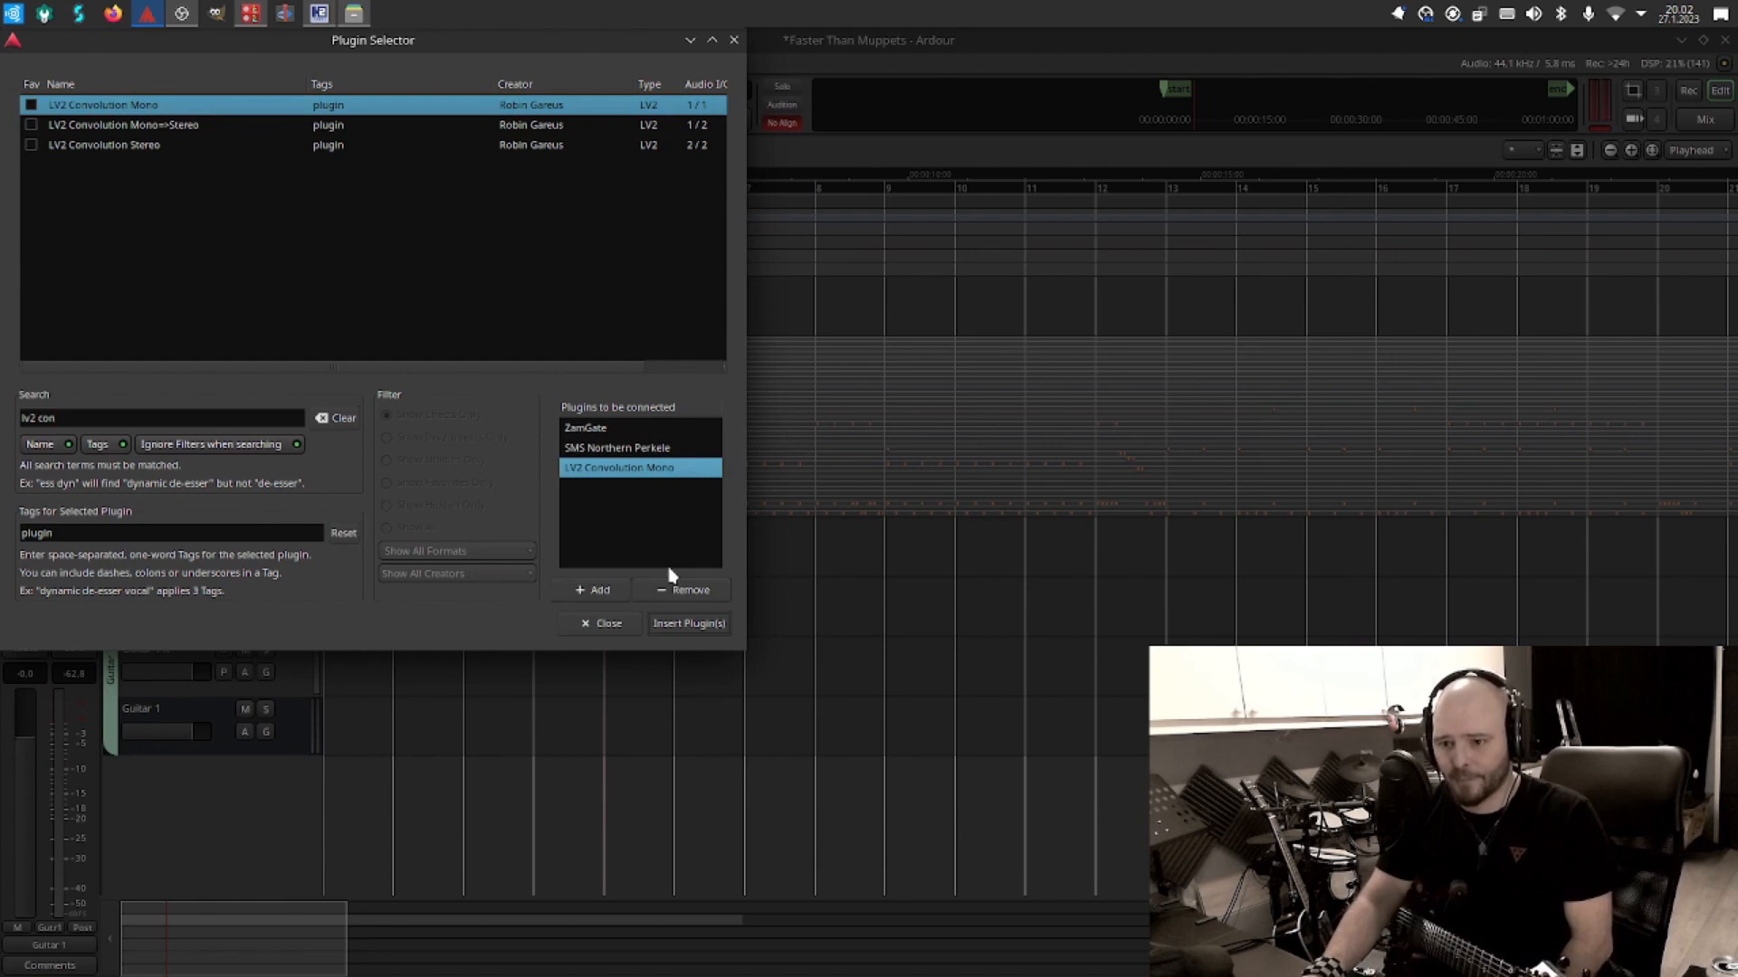
pyautogui.click(695, 628)
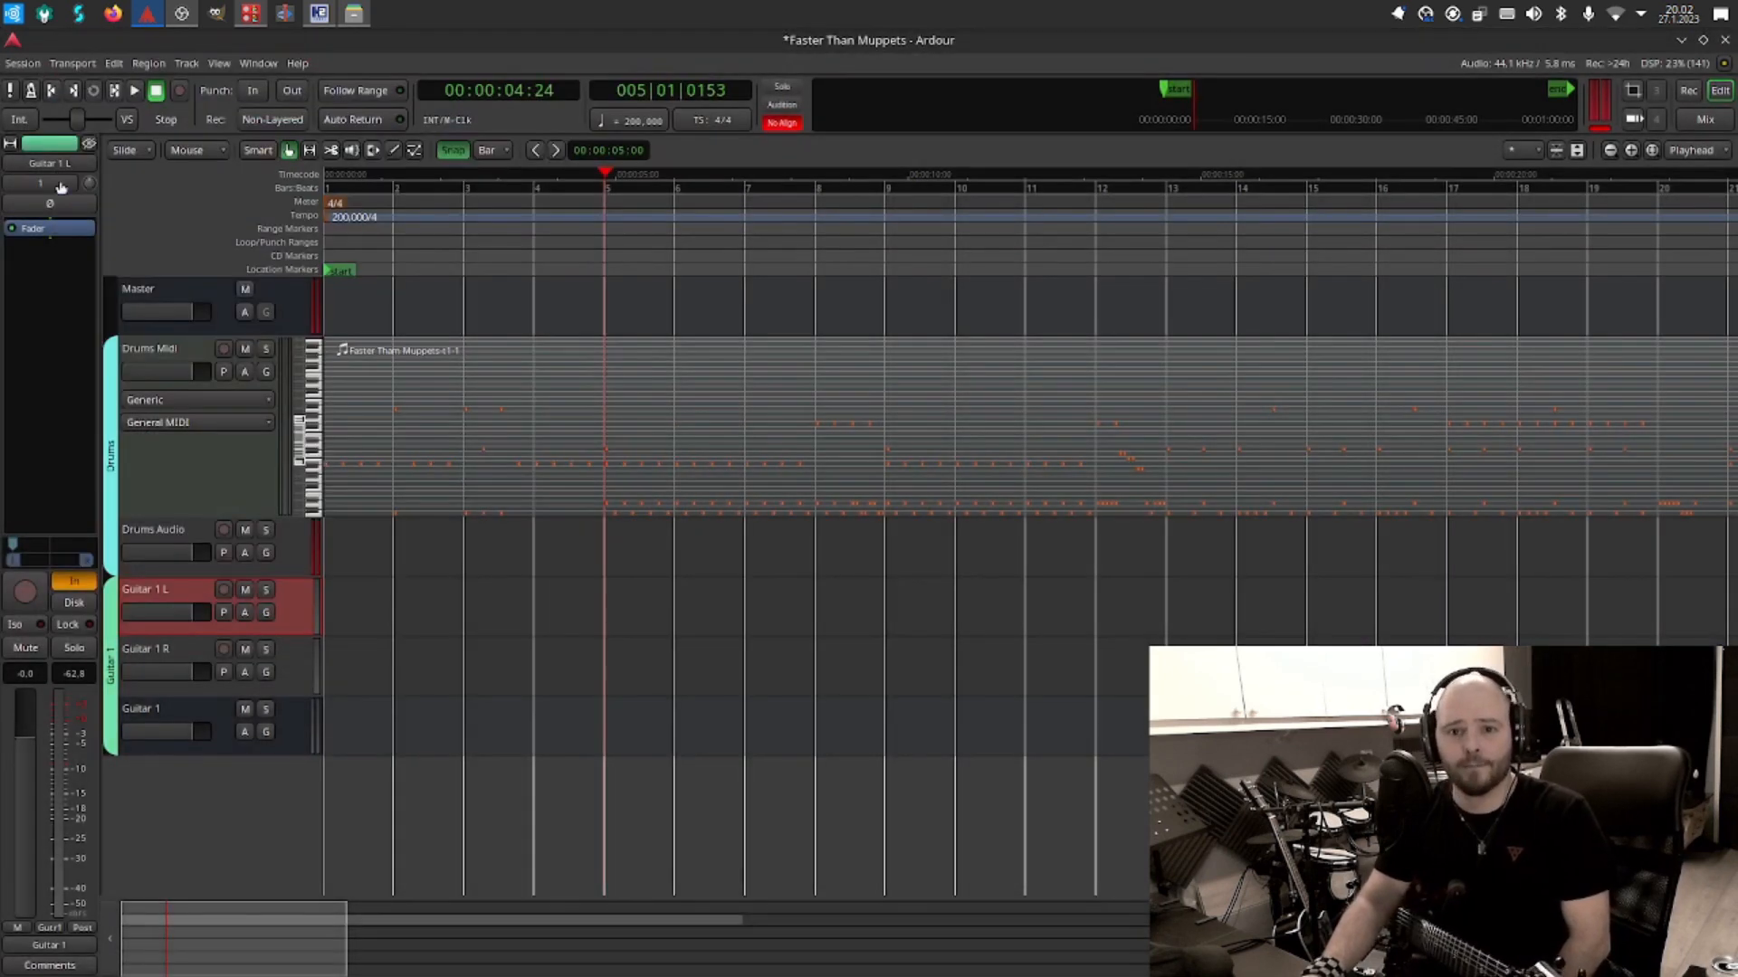
pyautogui.moveTo(54, 235); pyautogui.dragTo(55, 326)
# Load GuitarHack Original Between.wav from the Original 3 Impulses folder in IR Packs as Guitar 1 L's convolution impulse, and close the plugin window.
pyautogui.doubleClick(47, 277)
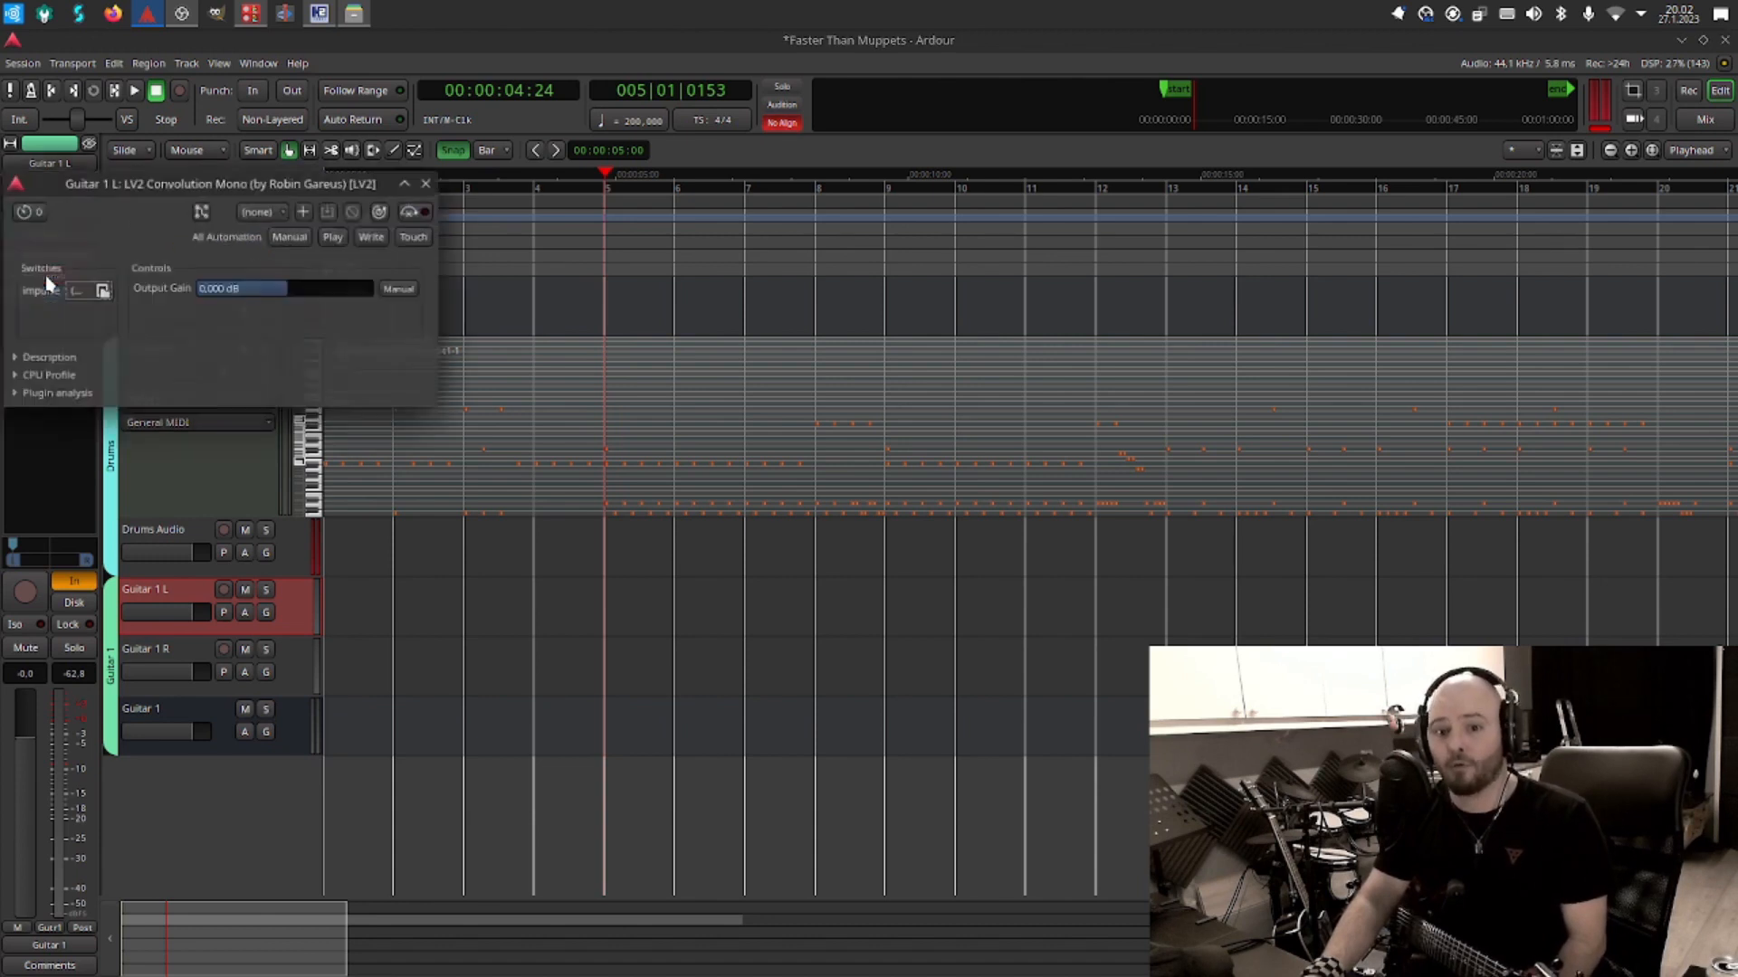
pyautogui.moveTo(106, 190); pyautogui.dragTo(481, 201)
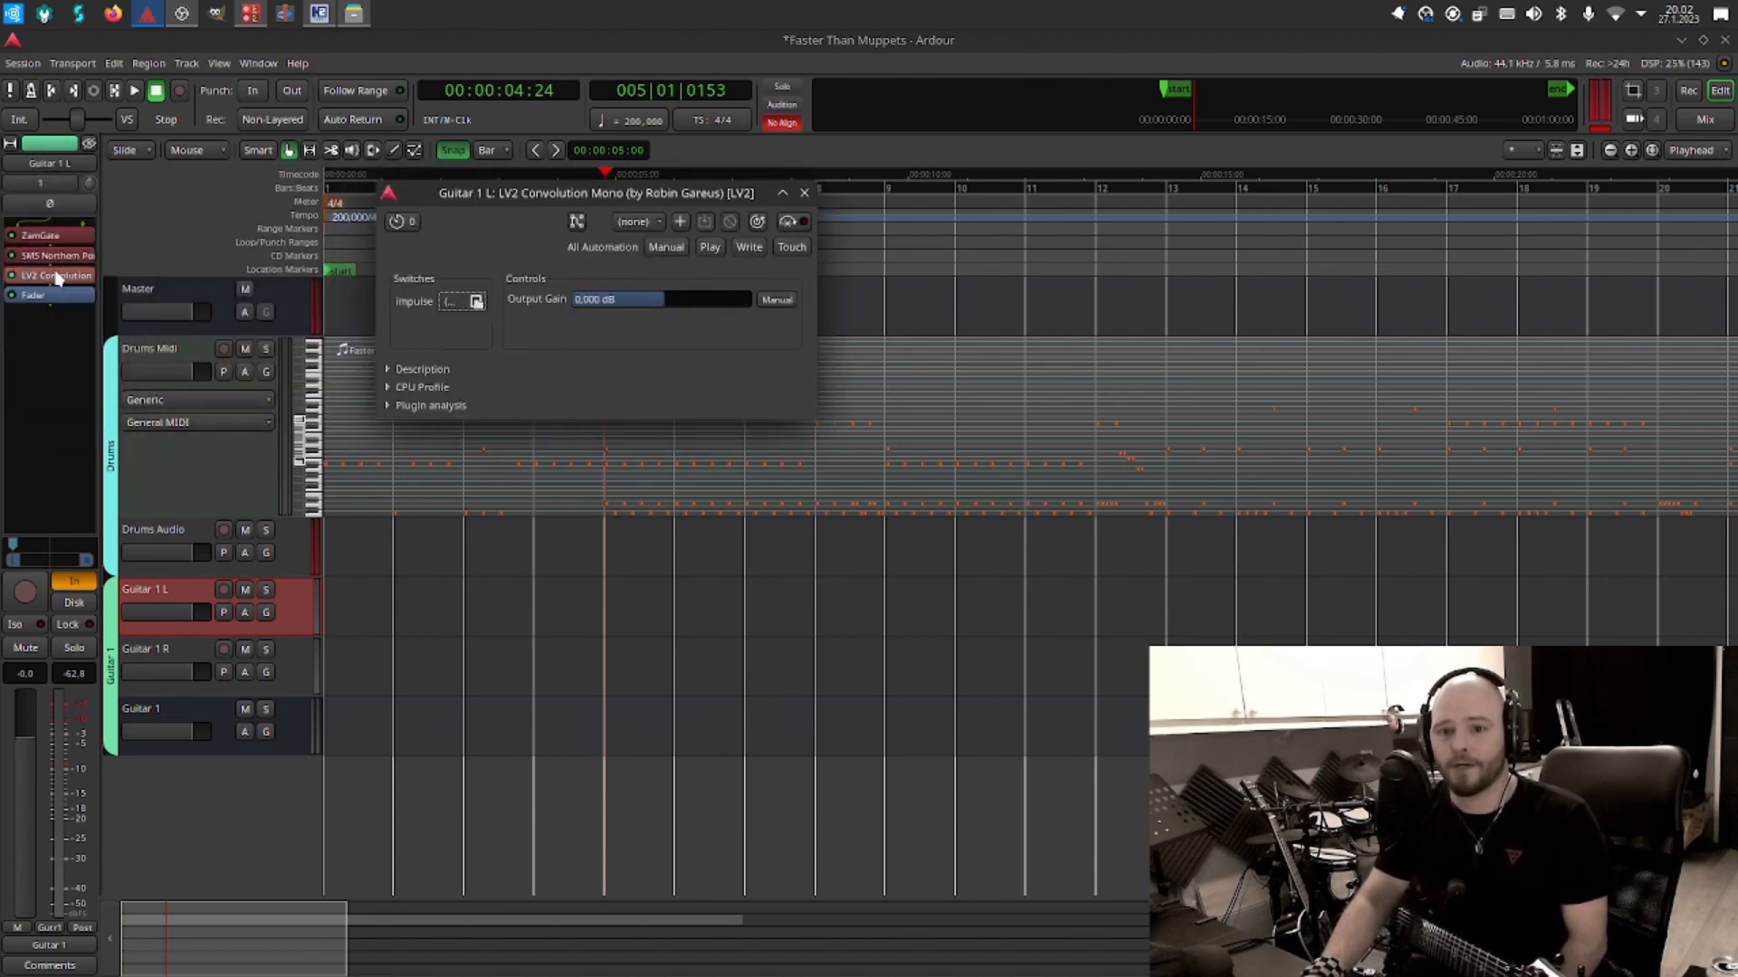
pyautogui.click(459, 304)
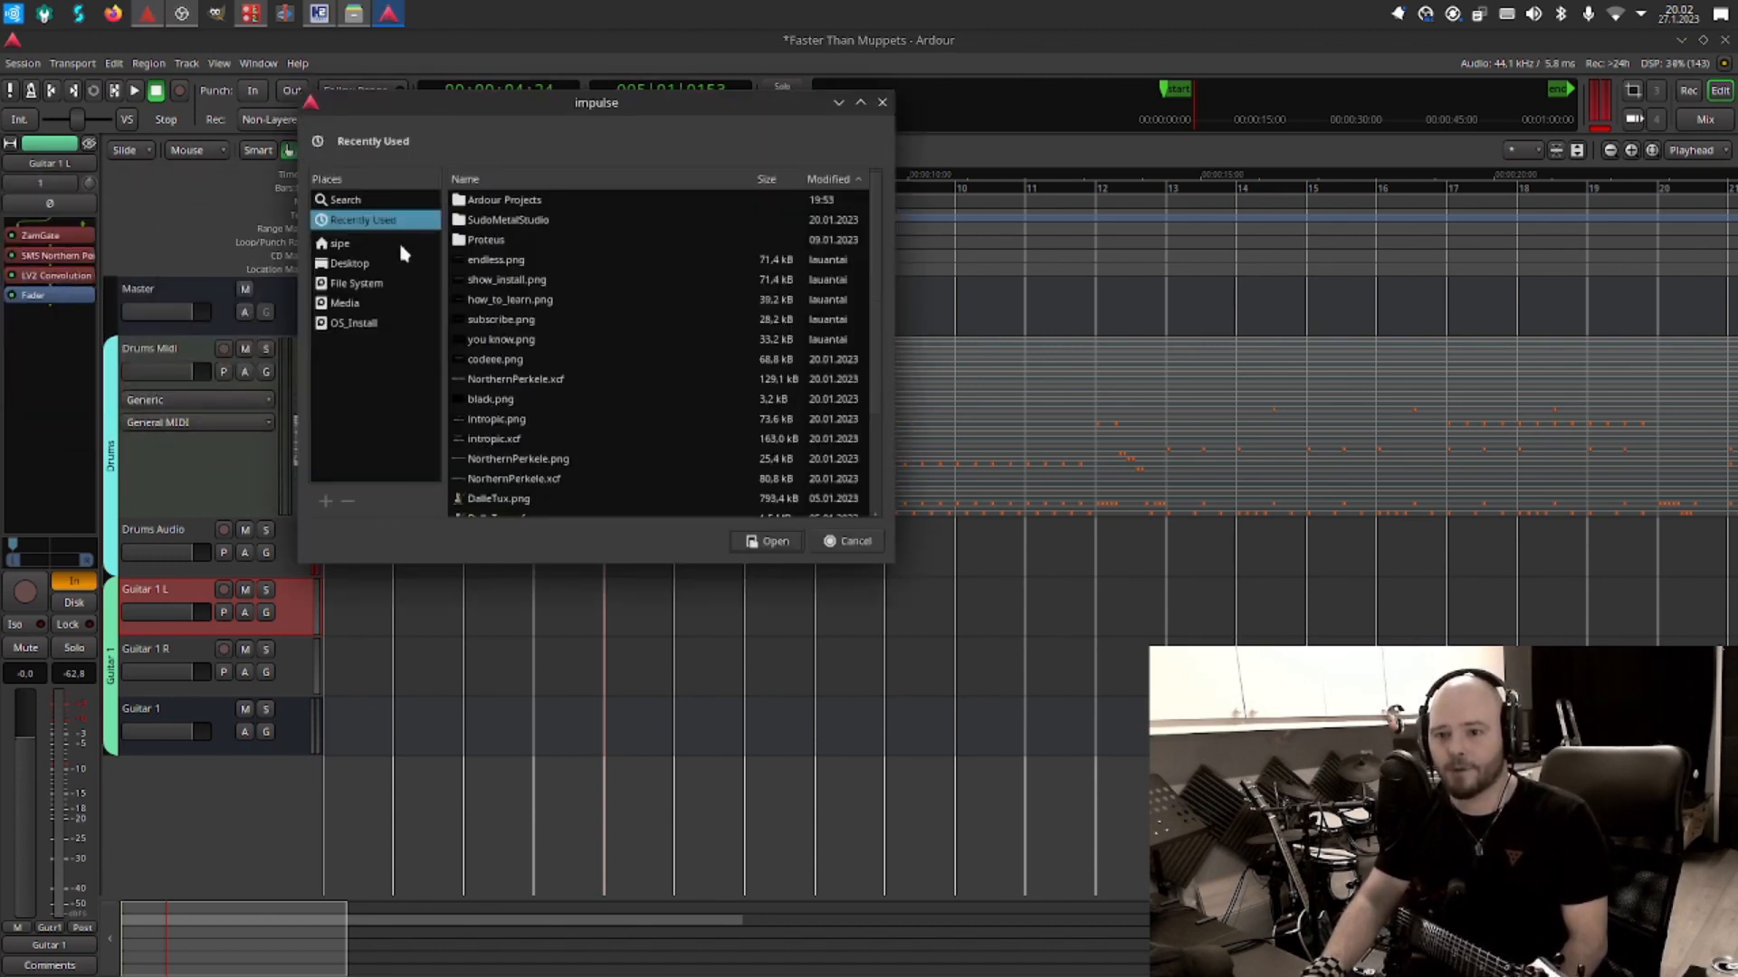
pyautogui.click(358, 242)
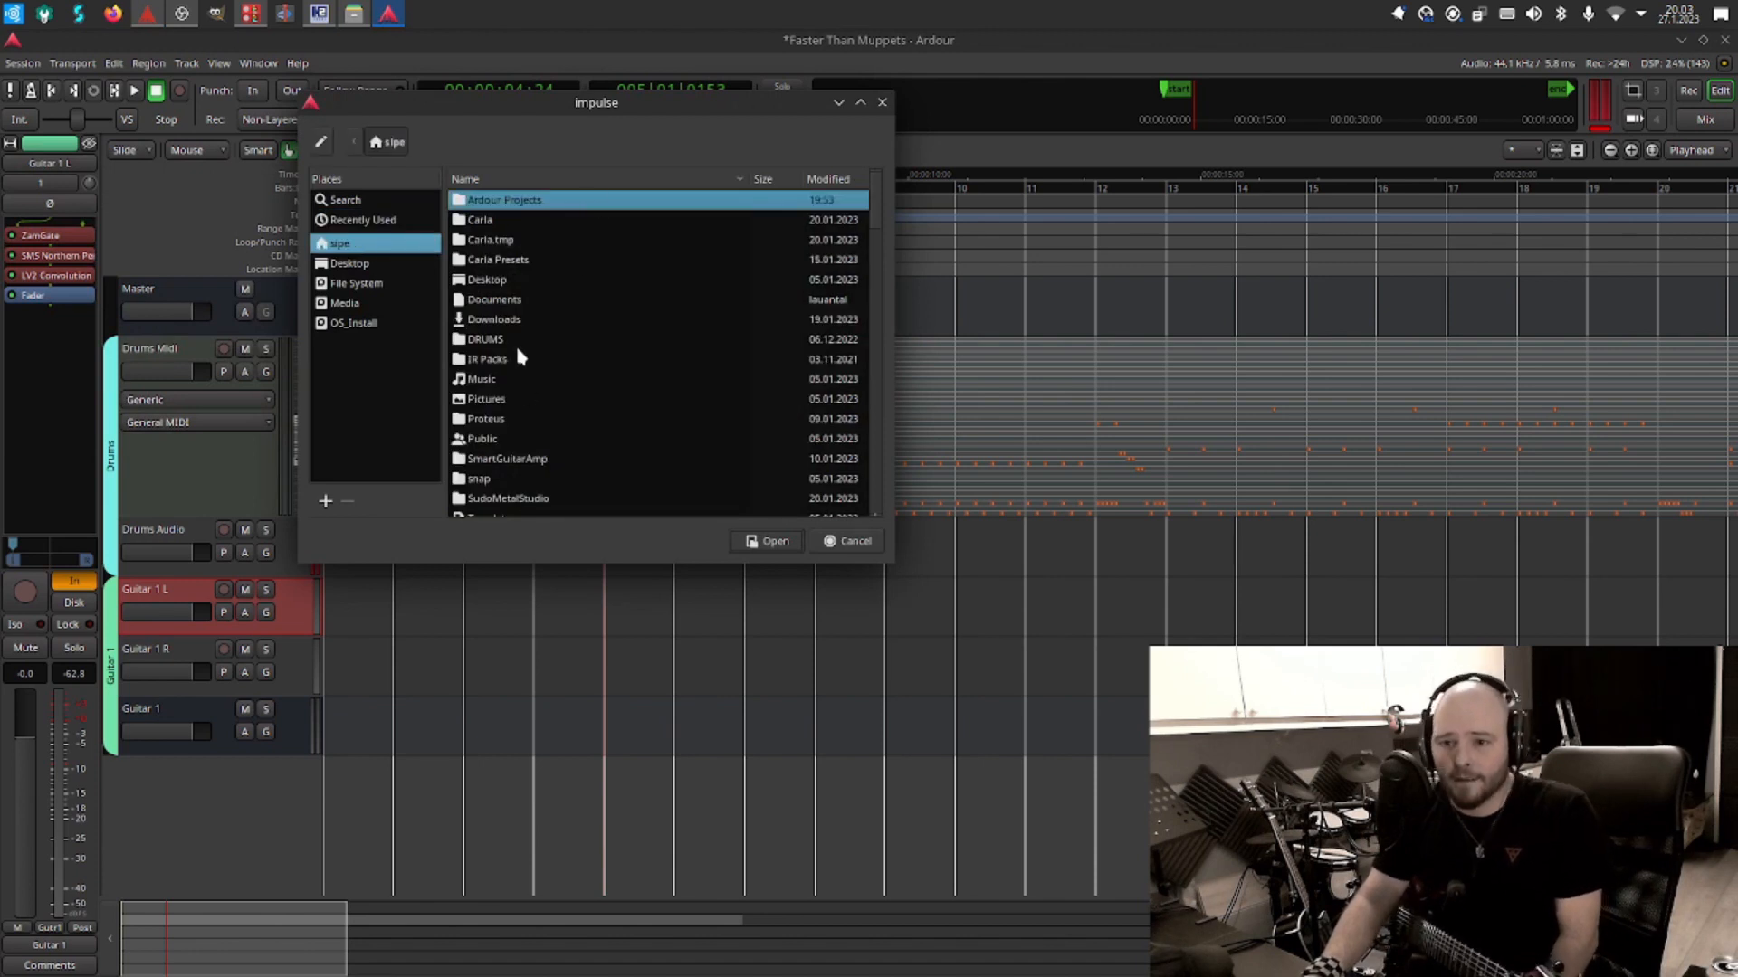
pyautogui.doubleClick(520, 359)
pyautogui.doubleClick(566, 203)
pyautogui.doubleClick(534, 281)
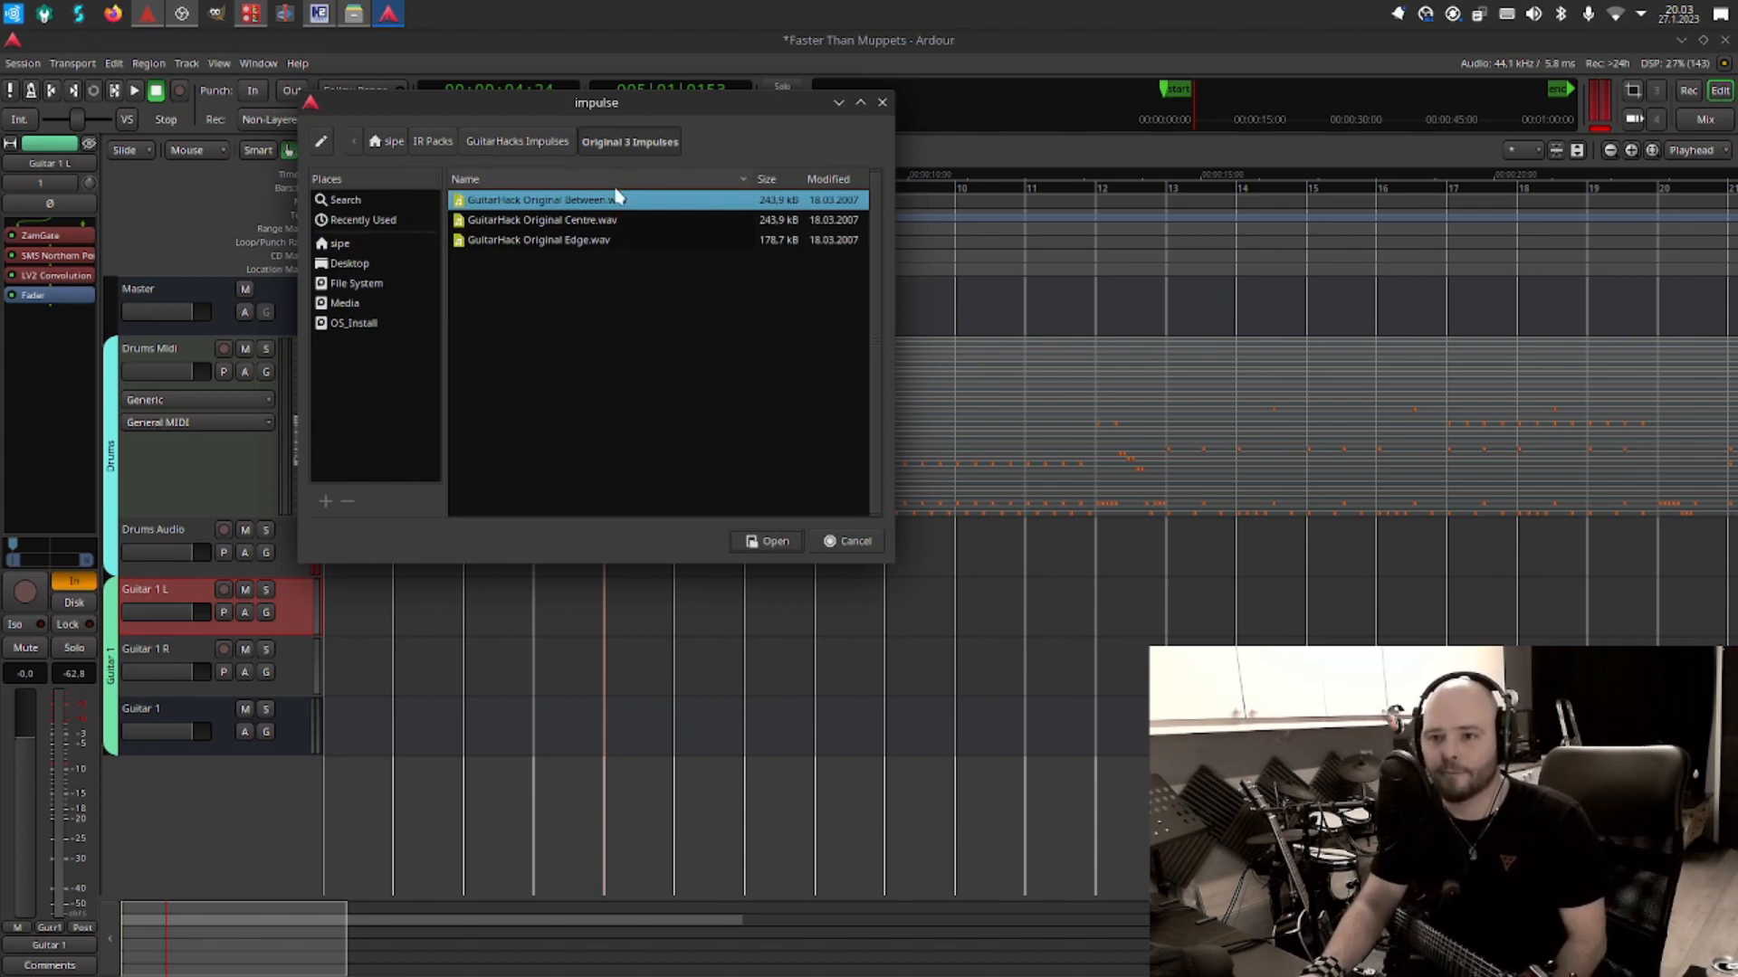
pyautogui.doubleClick(513, 208)
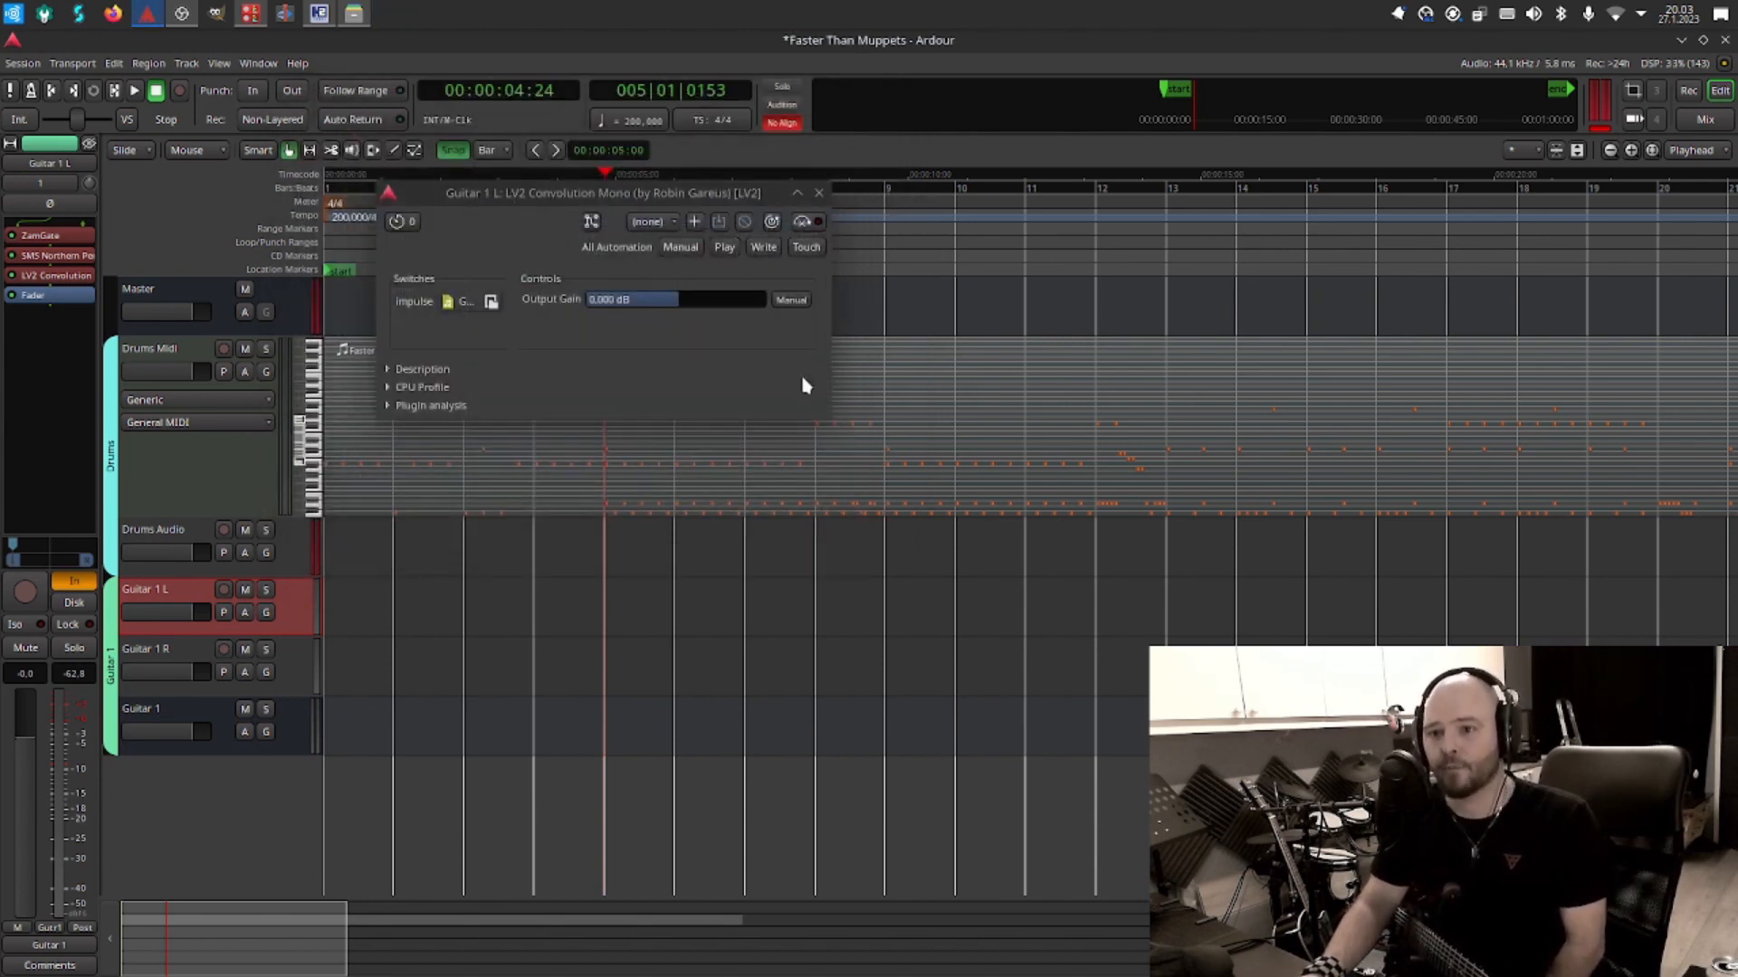
pyautogui.click(819, 189)
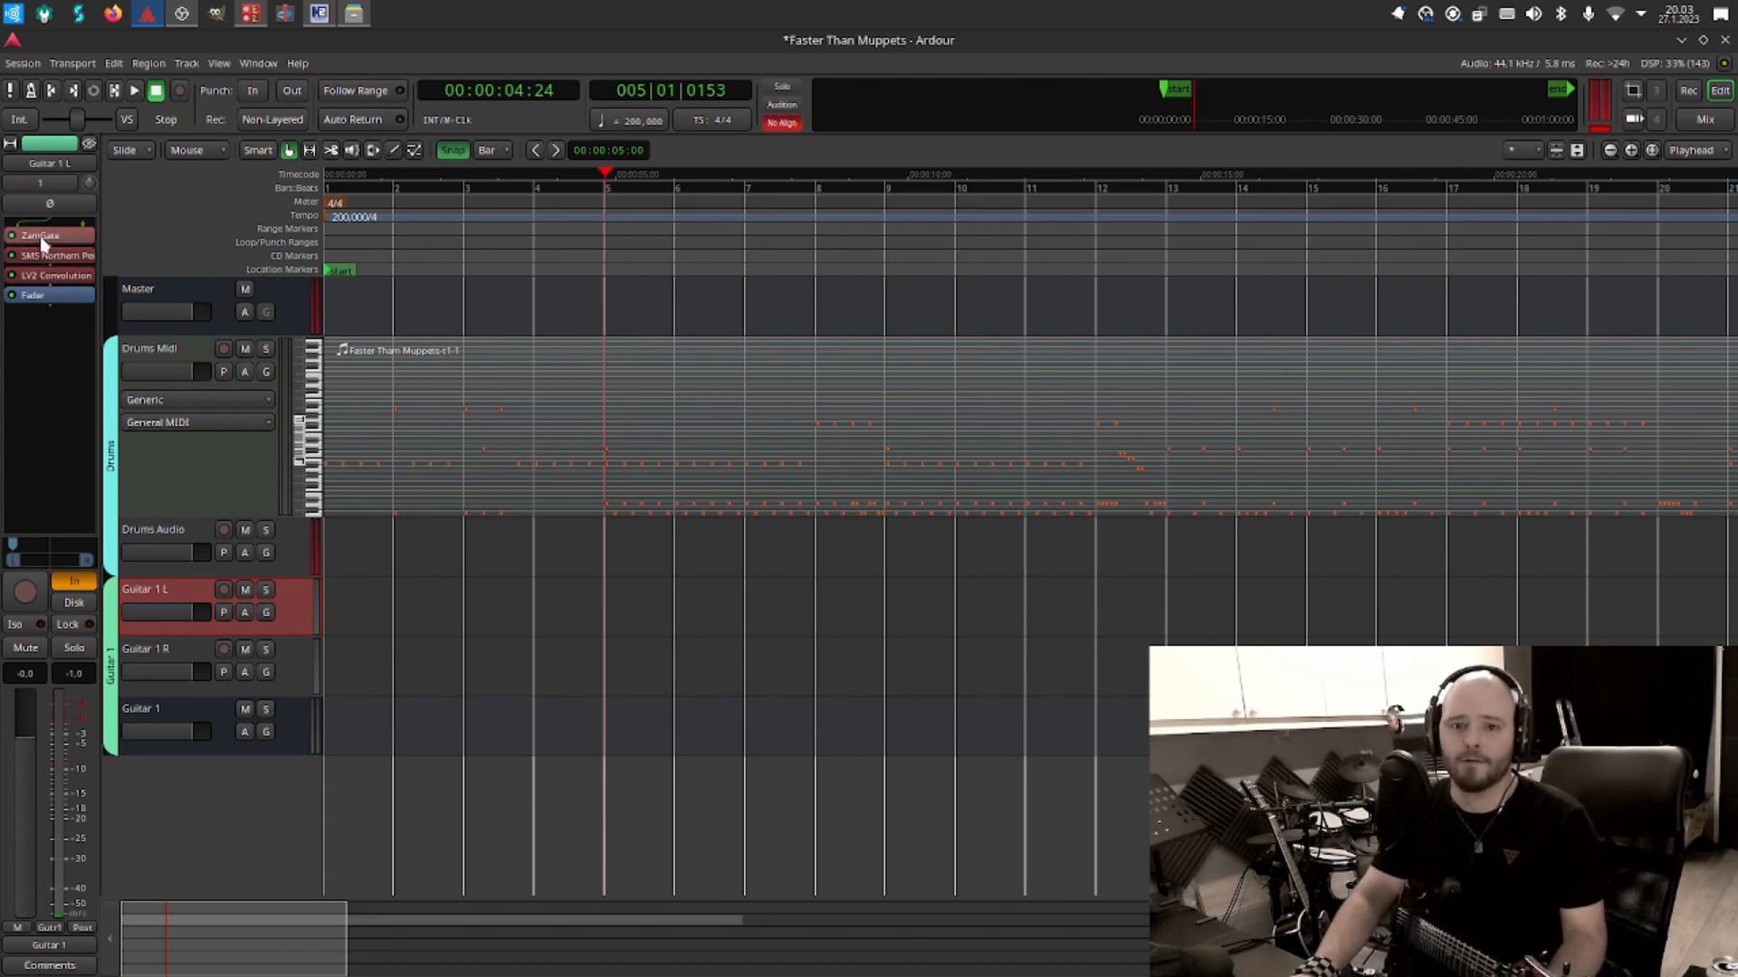
# Copy the gate, distortion and convolution plugins from Guitar 1 L to Guitar 1 R, placing them ahead of its fader.
pyautogui.rightClick(51, 277)
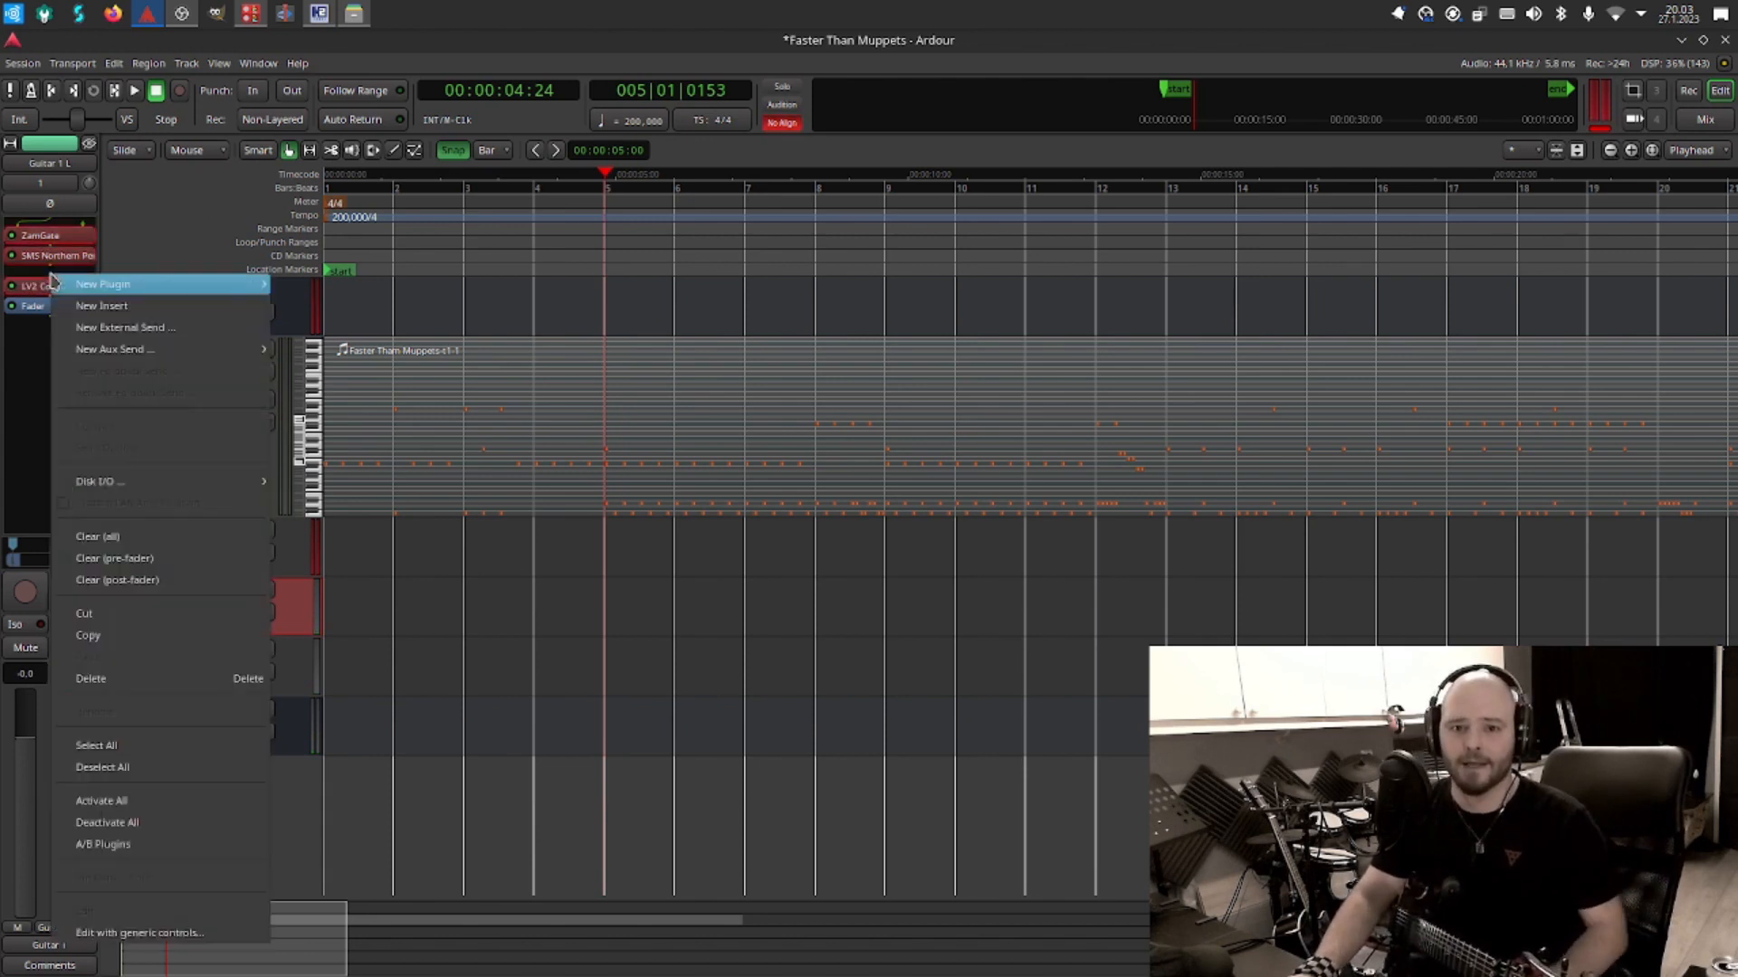
pyautogui.click(114, 636)
pyautogui.click(156, 670)
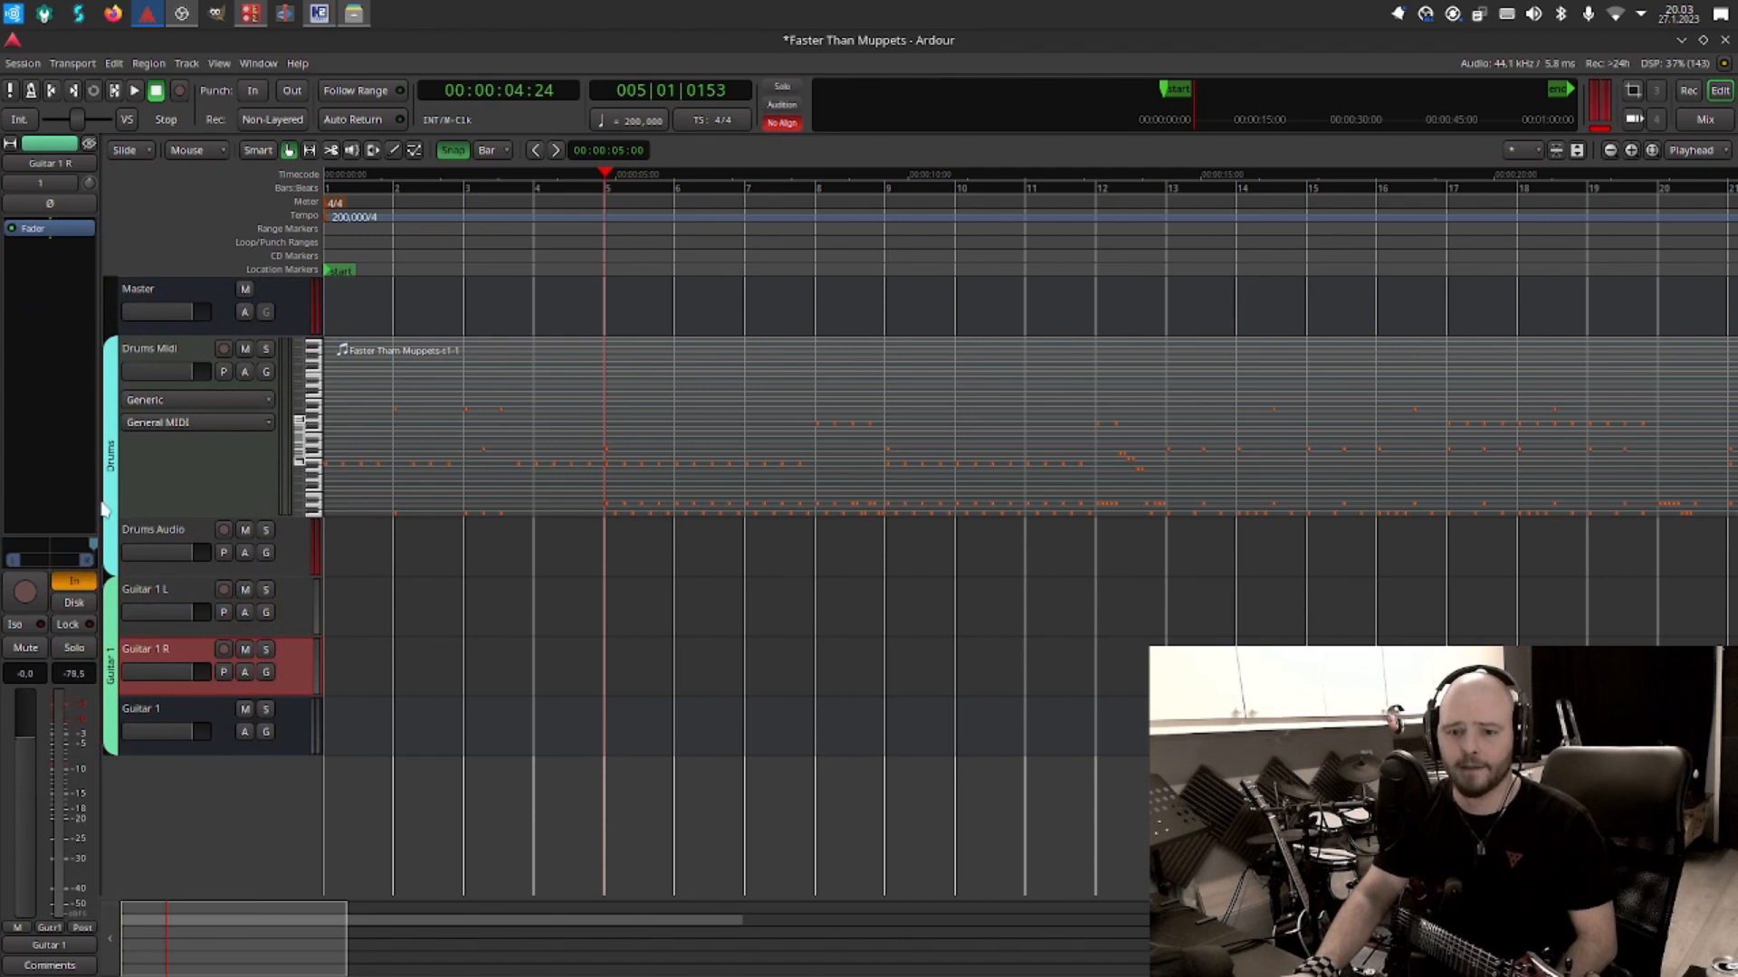
pyautogui.rightClick(36, 256)
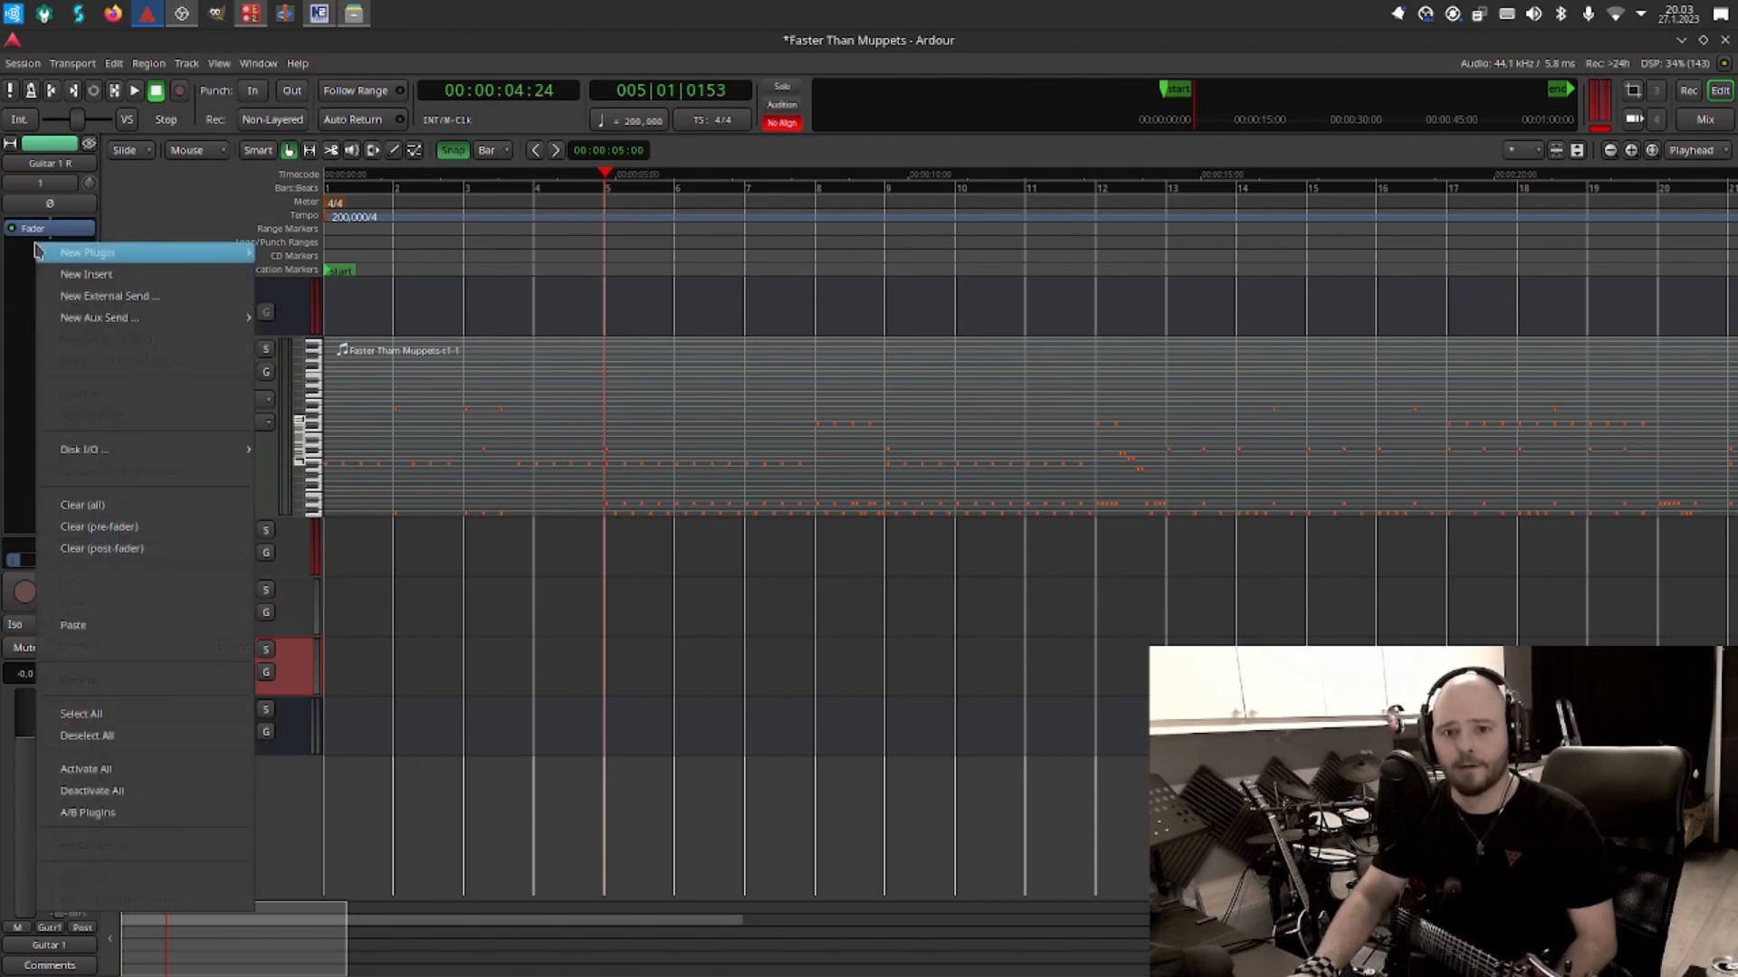
pyautogui.click(116, 627)
pyautogui.moveTo(32, 242); pyautogui.dragTo(49, 342)
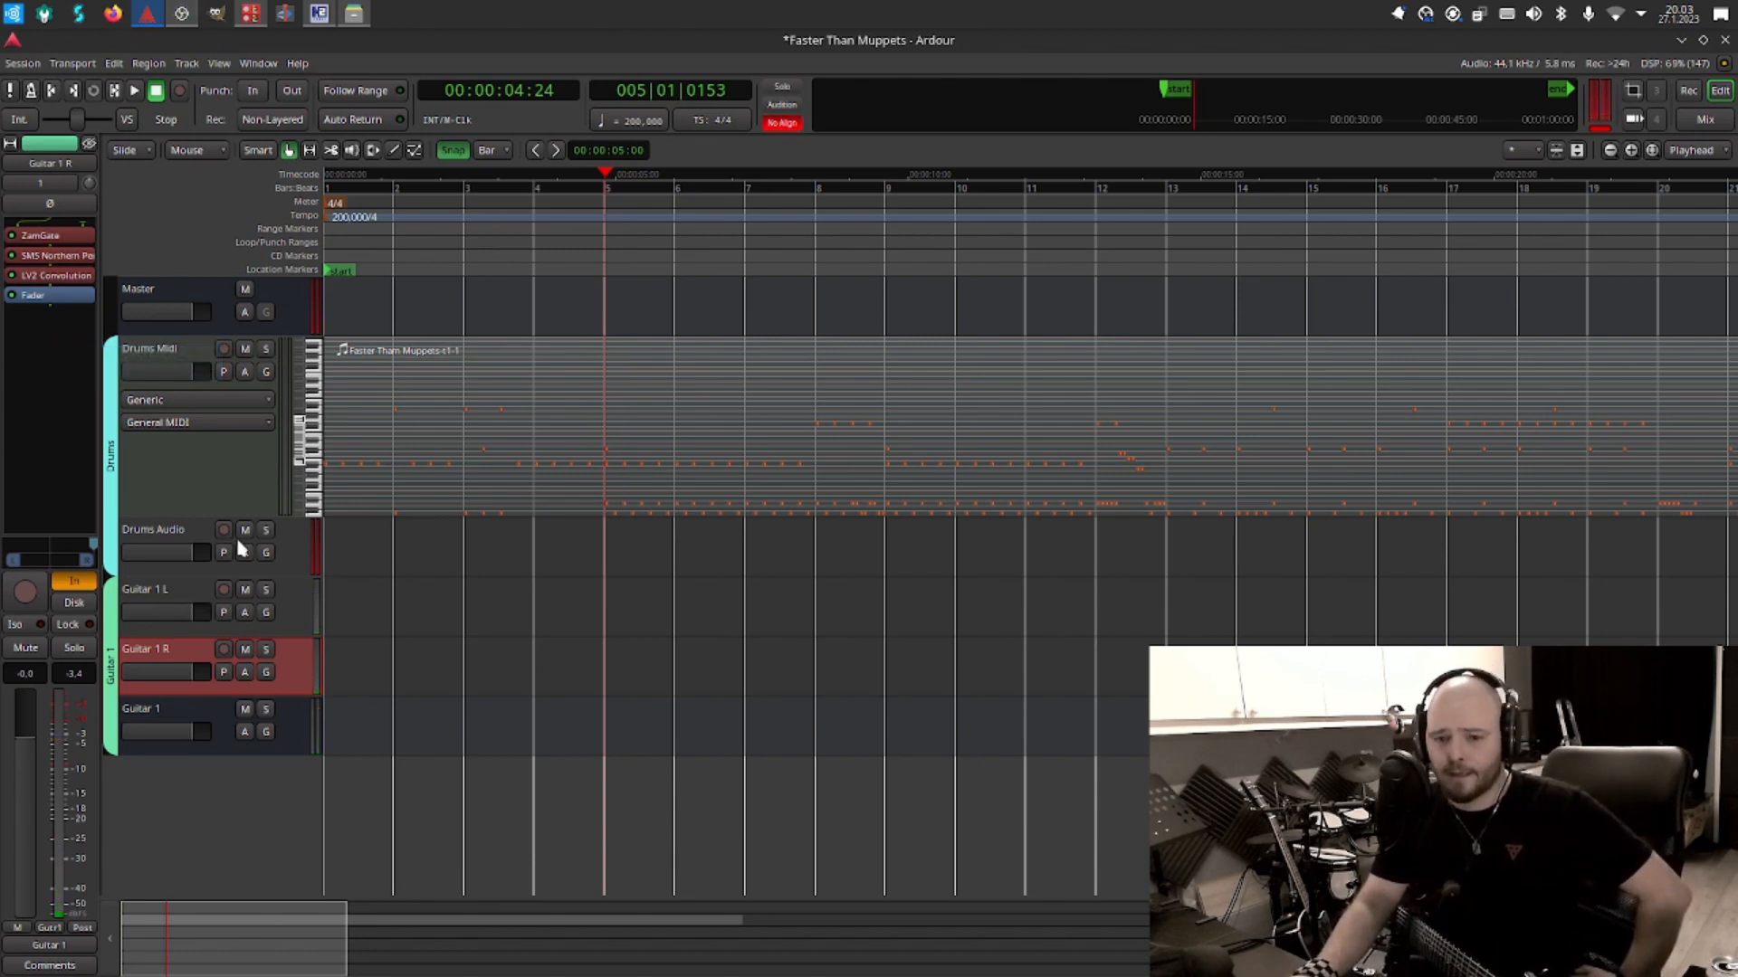
# Open the Calf Equalizer 8 Band on the Guitar 1 bus and enable its spectrum analyzer.
pyautogui.click(195, 709)
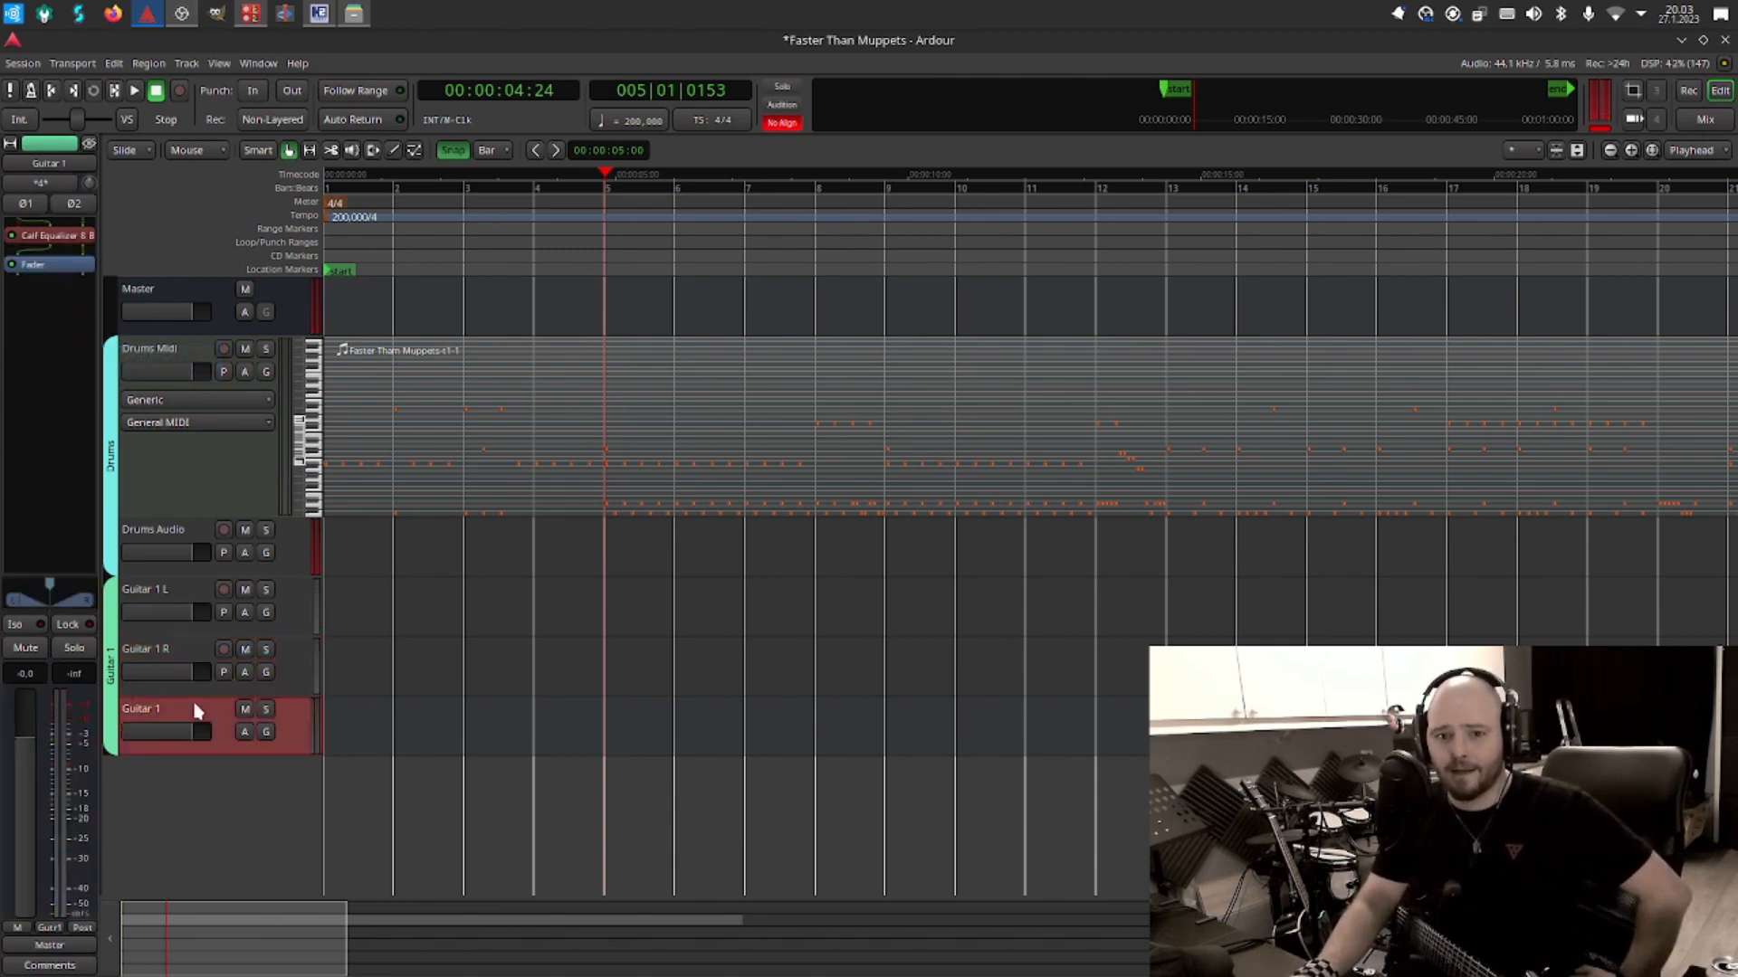
pyautogui.doubleClick(46, 237)
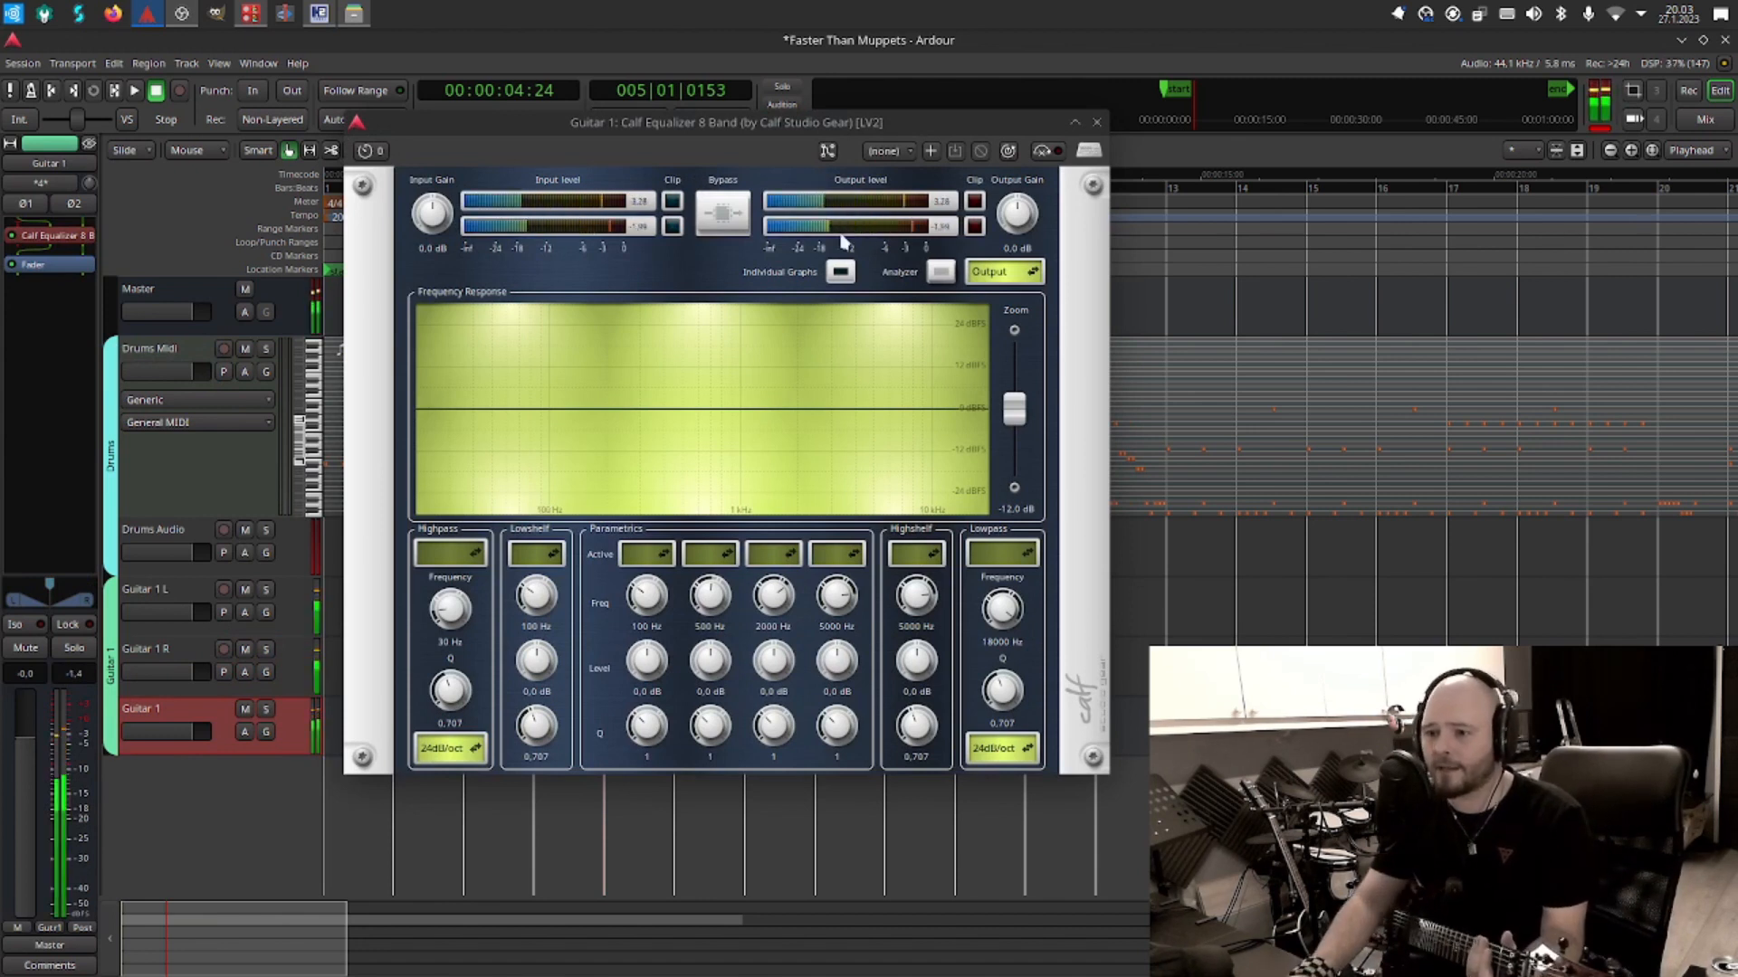
pyautogui.click(940, 272)
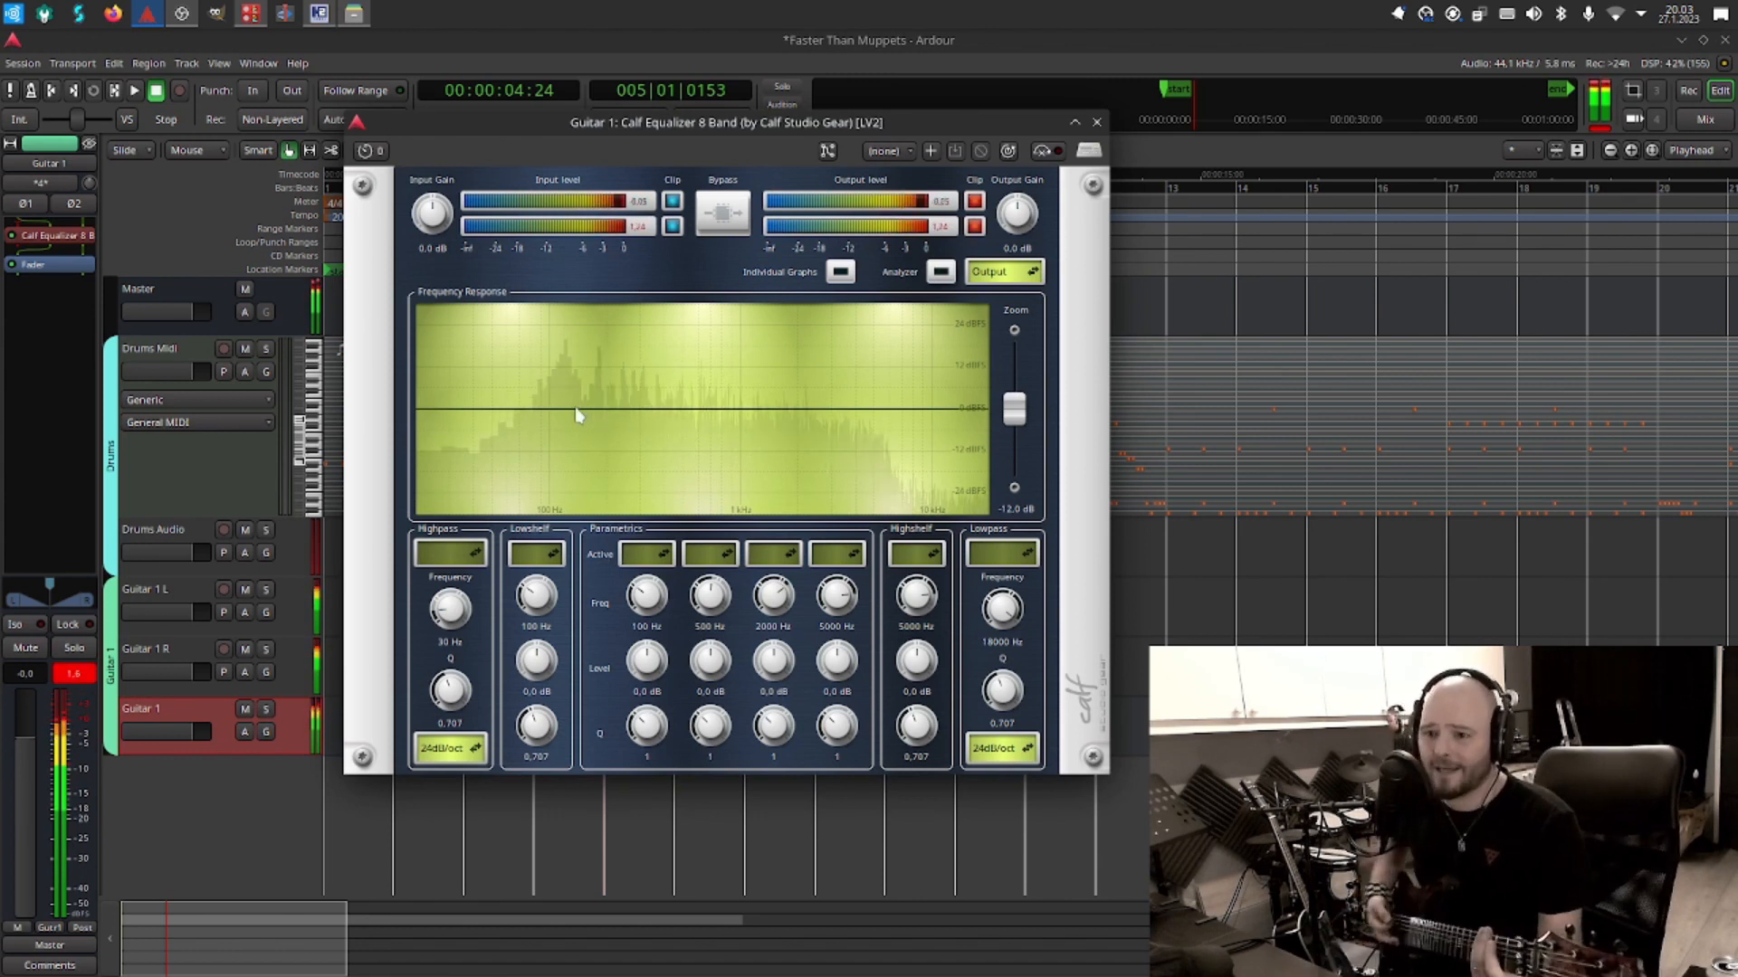
# Turn on the equalizer's highpass filter and set its cutoff frequency to about 76.5 Hz.
pyautogui.click(443, 554)
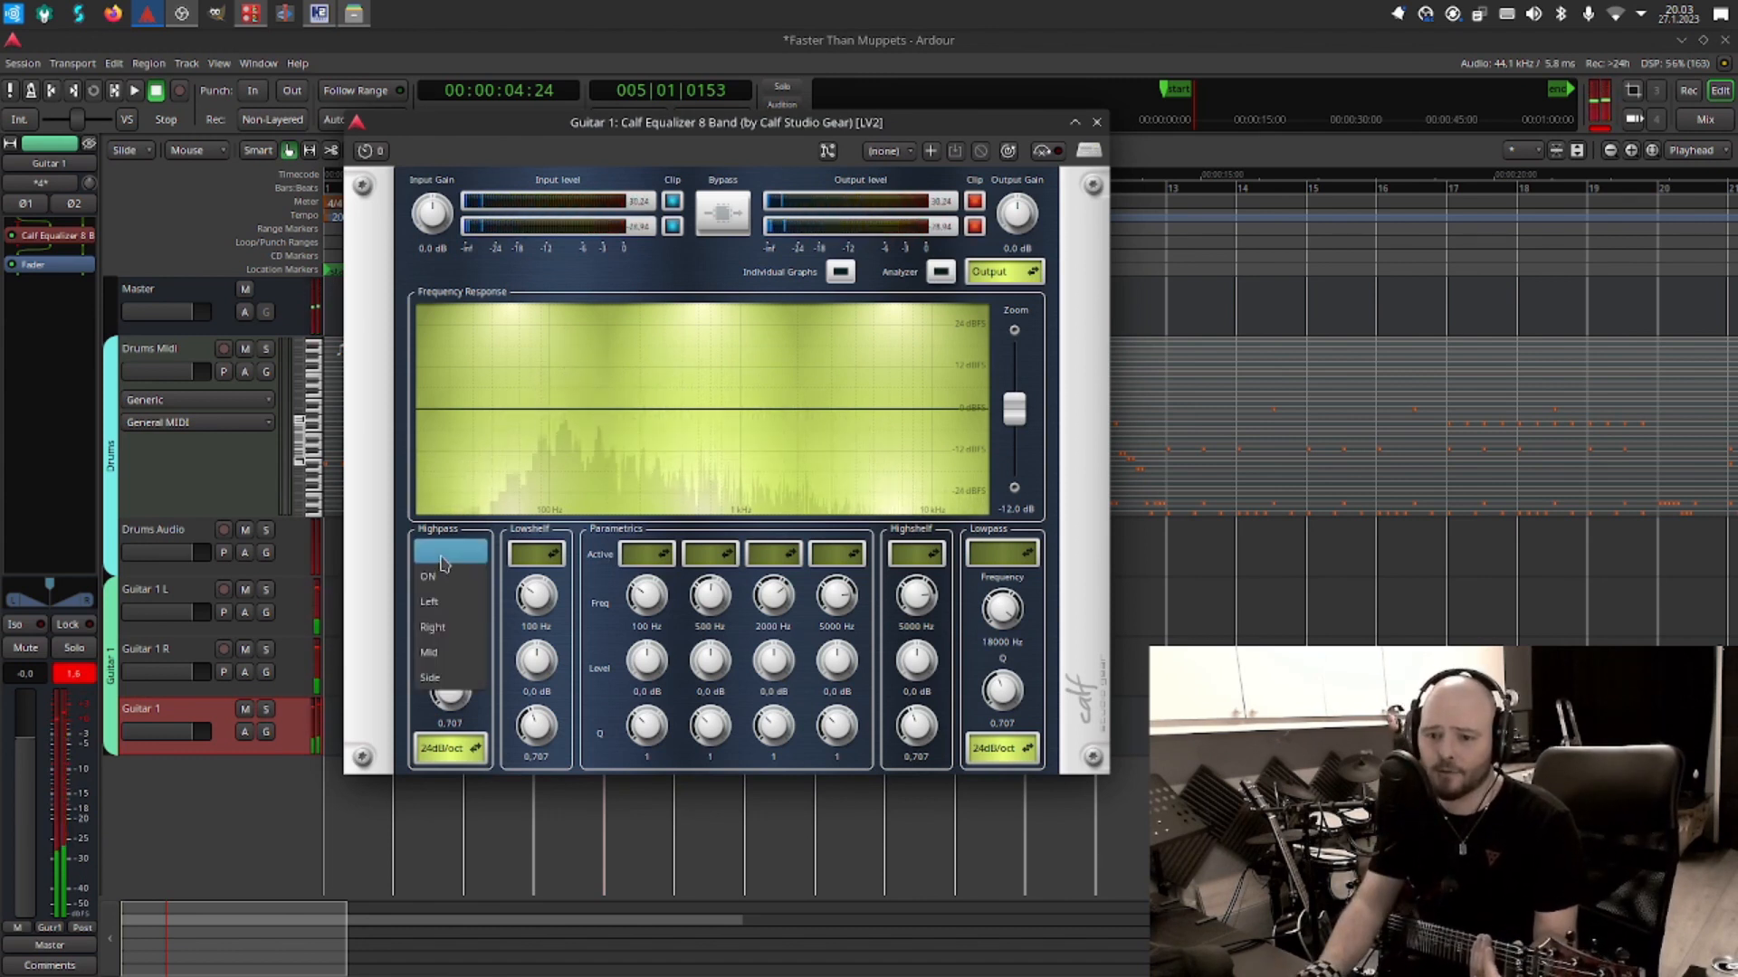
pyautogui.click(429, 576)
pyautogui.moveTo(453, 457); pyautogui.dragTo(525, 471)
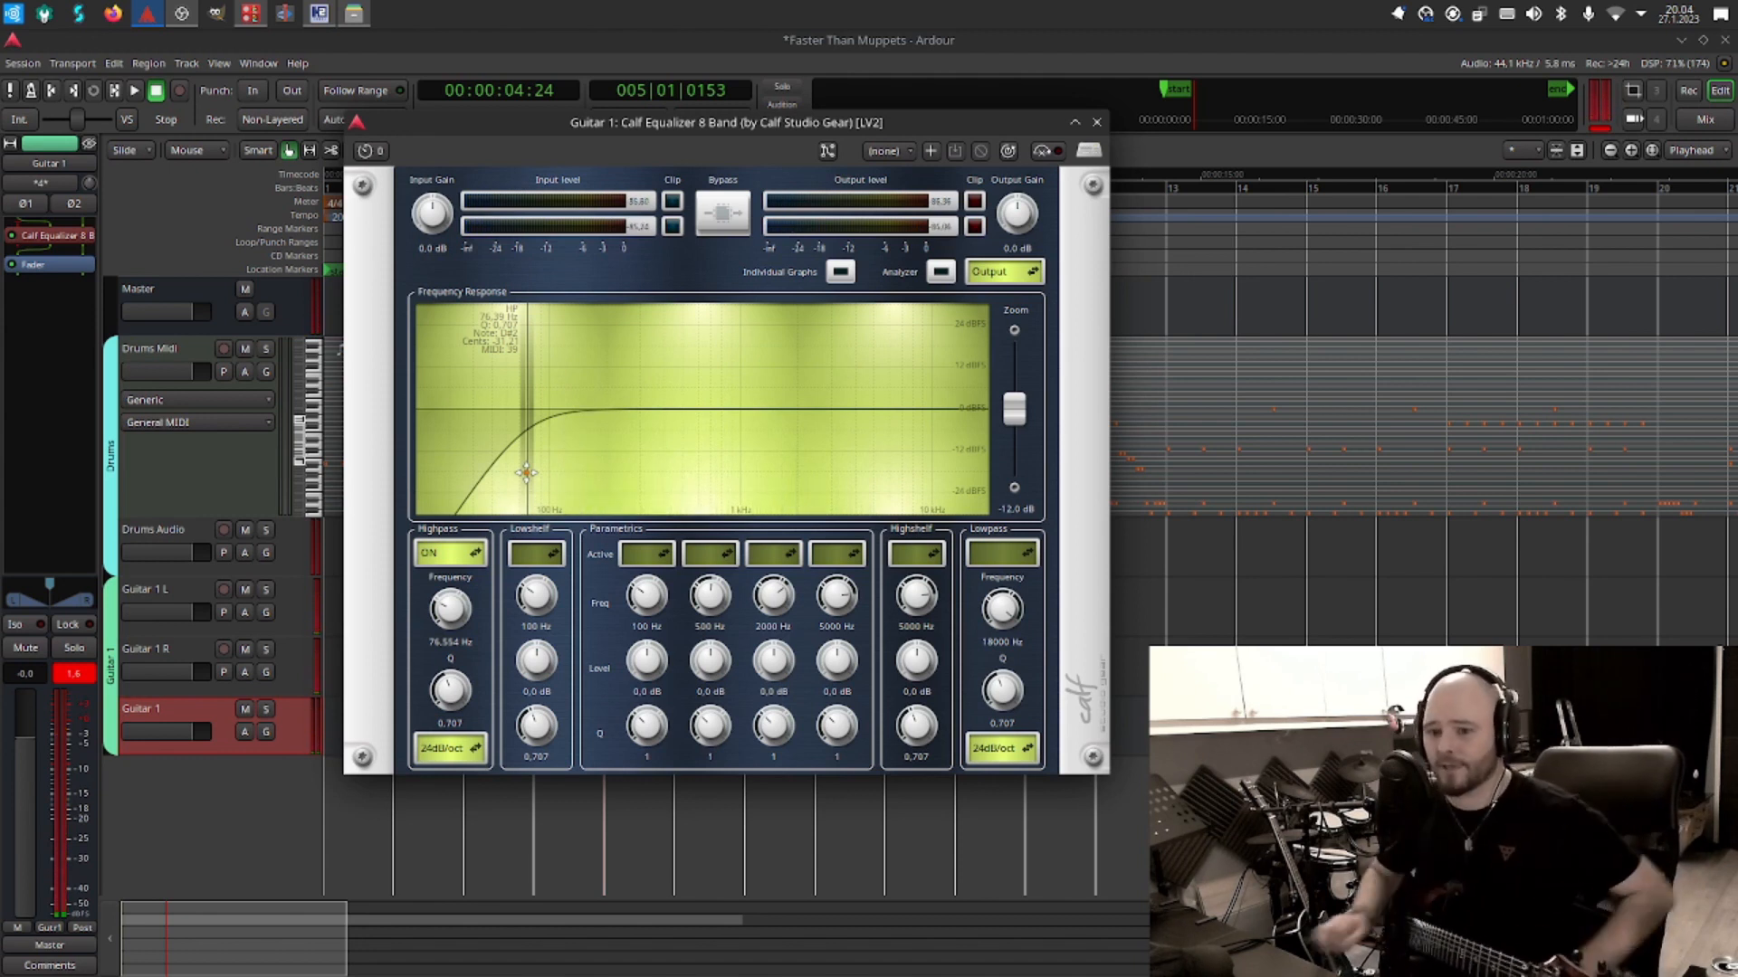
# Turn on the equalizer's high shelf with about a 2.2 dB boost at 1237 Hz and close the equalizer window.
pyautogui.click(926, 554)
pyautogui.moveTo(867, 412); pyautogui.dragTo(757, 399)
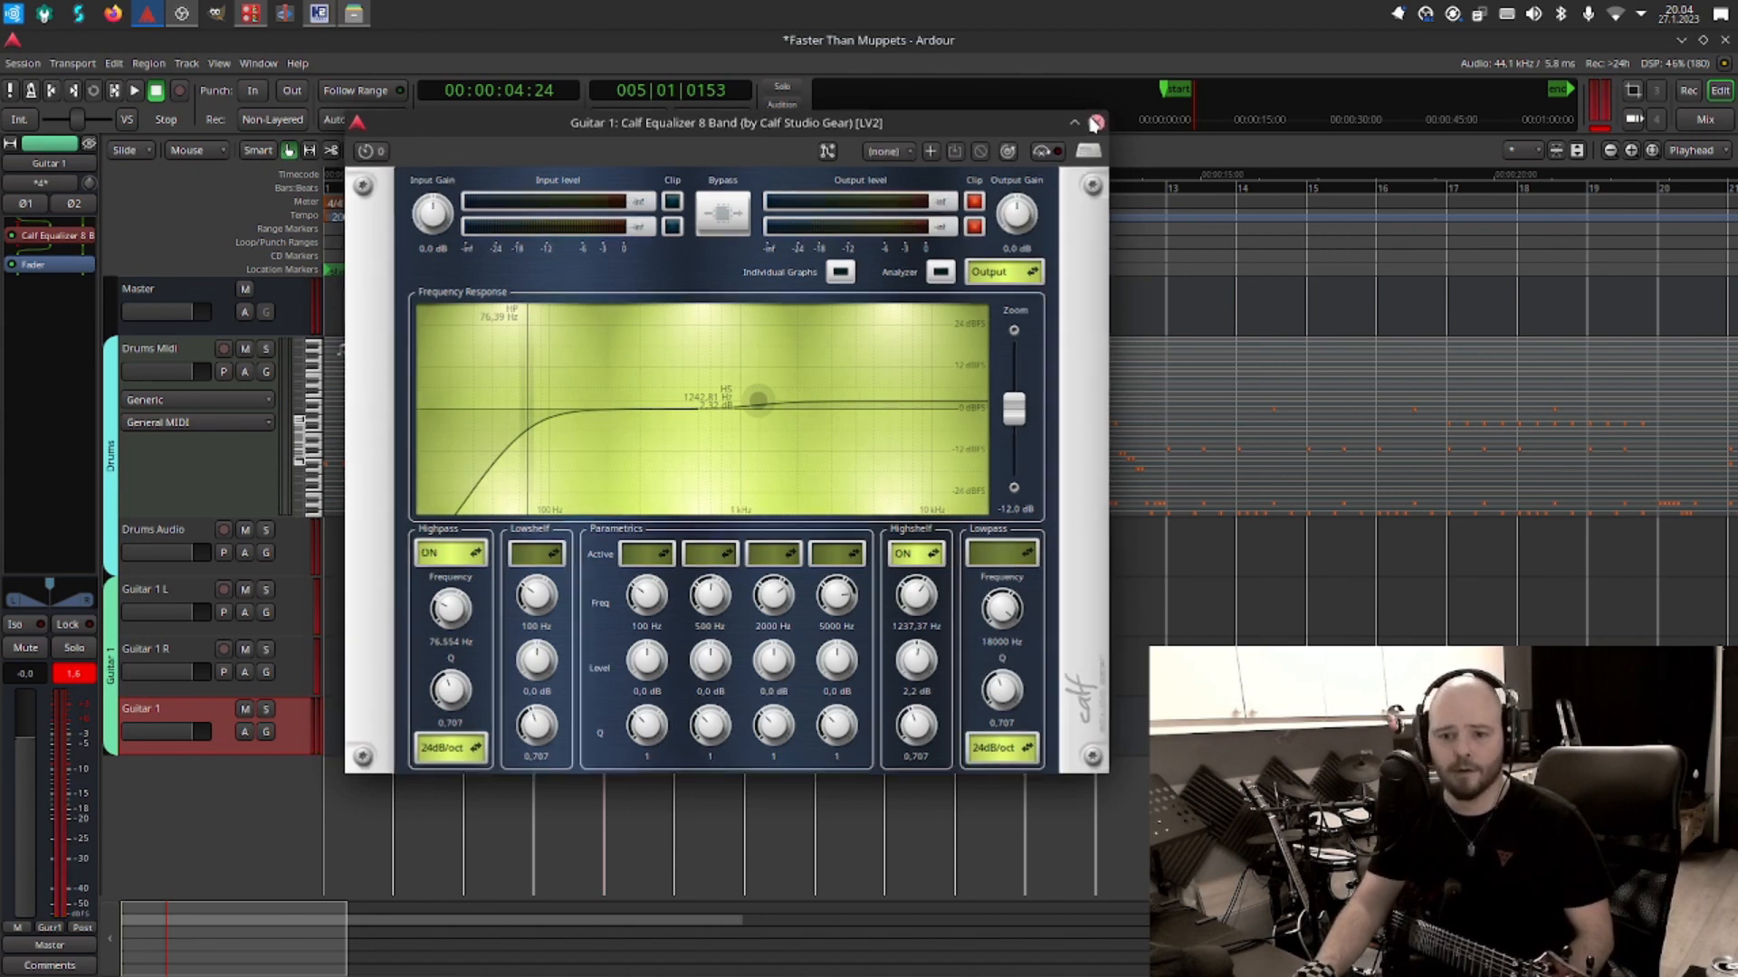
pyautogui.click(1093, 123)
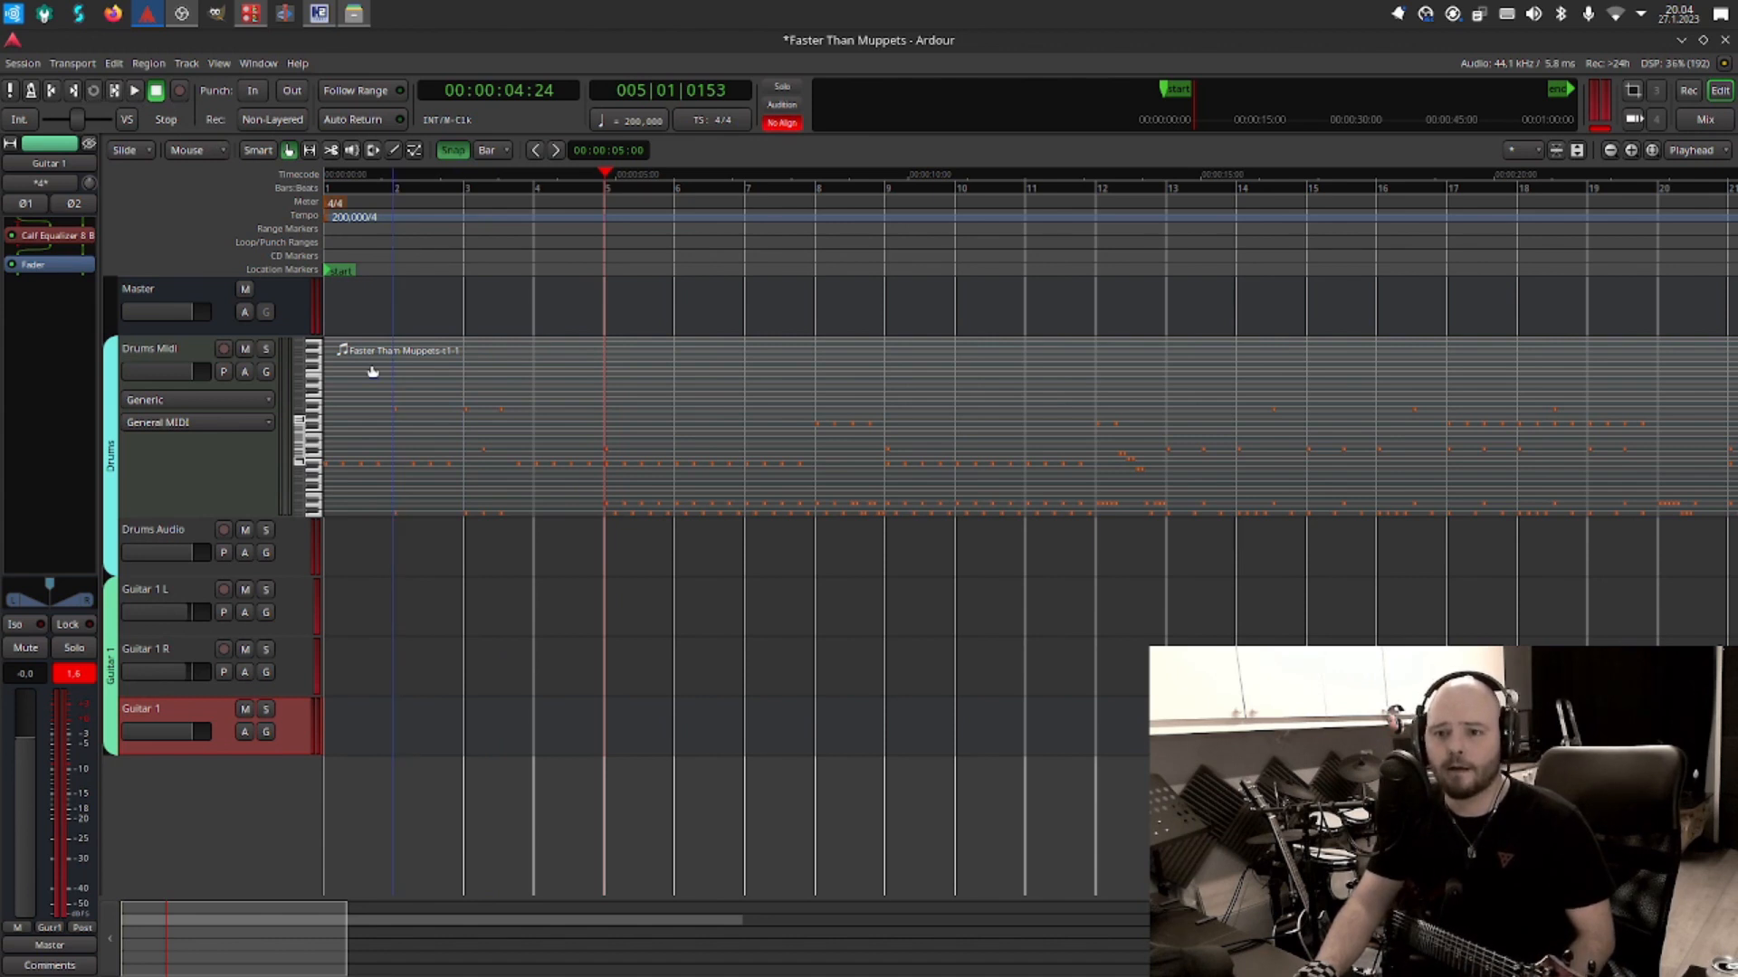
# Move the drum MIDI region one bar later so it starts at bar 2, and enable the metronome.
pyautogui.moveTo(351, 394); pyautogui.dragTo(432, 412)
pyautogui.click(31, 89)
# Play the session from the start to check the drums with the metronome and monitored guitars, and stop playback.
pyautogui.click(51, 90)
pyautogui.click(136, 92)
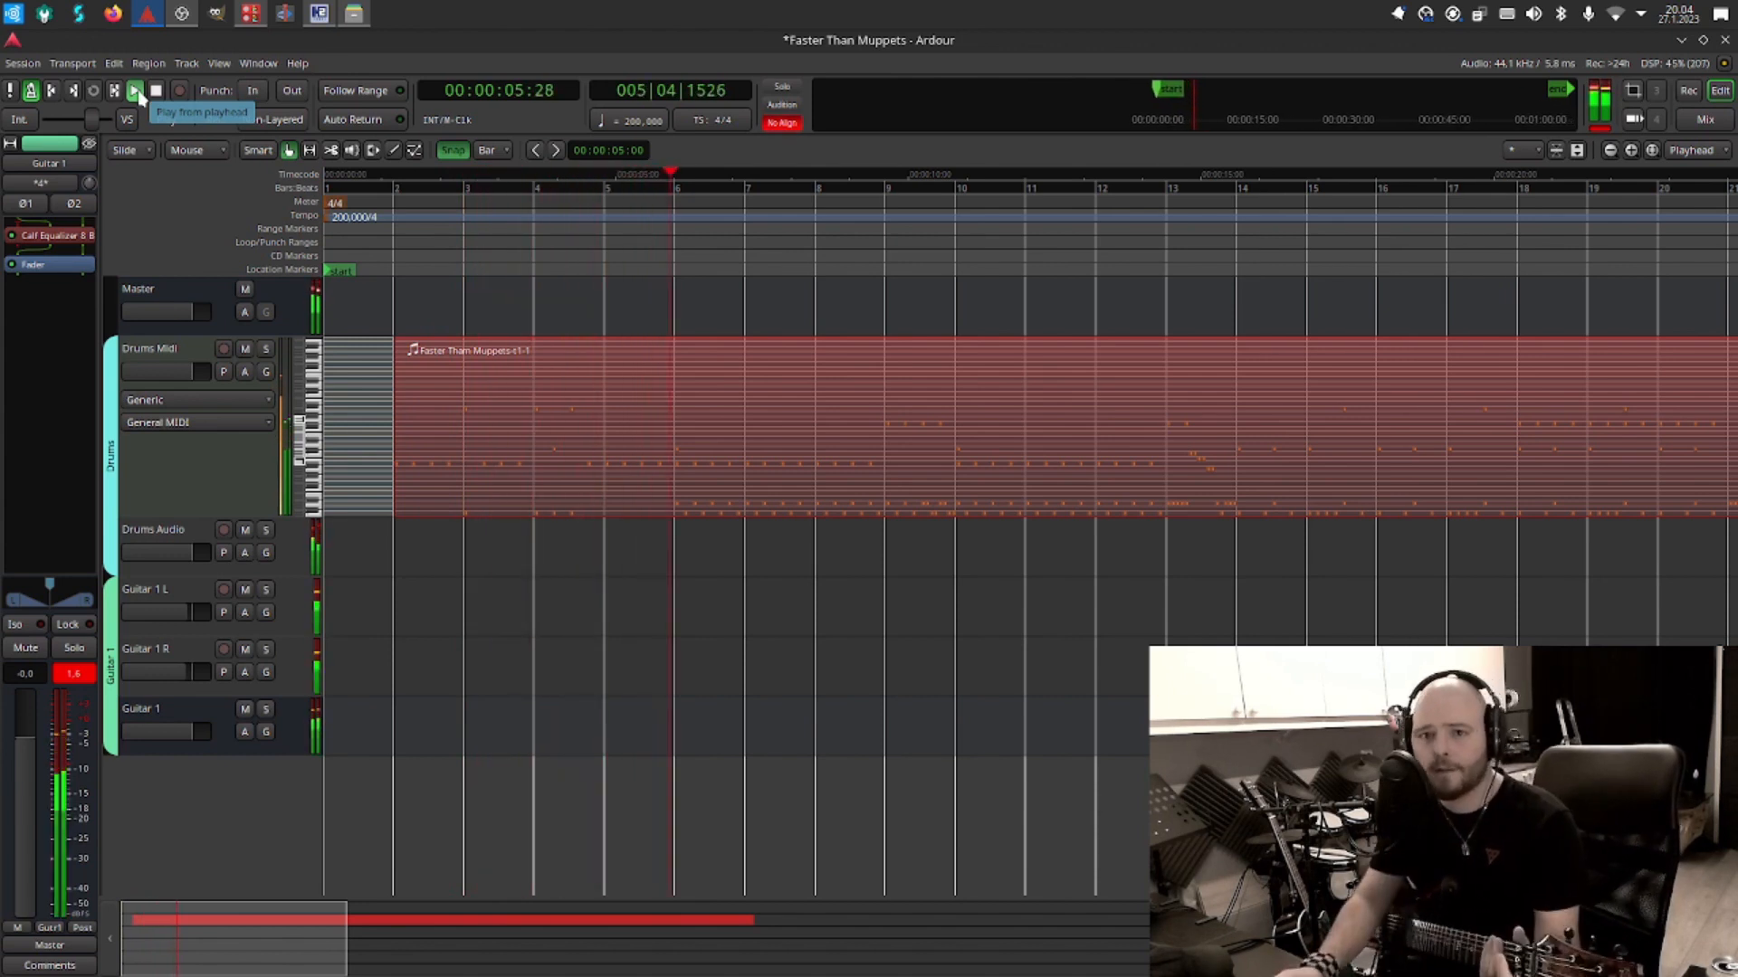
pyautogui.click(155, 91)
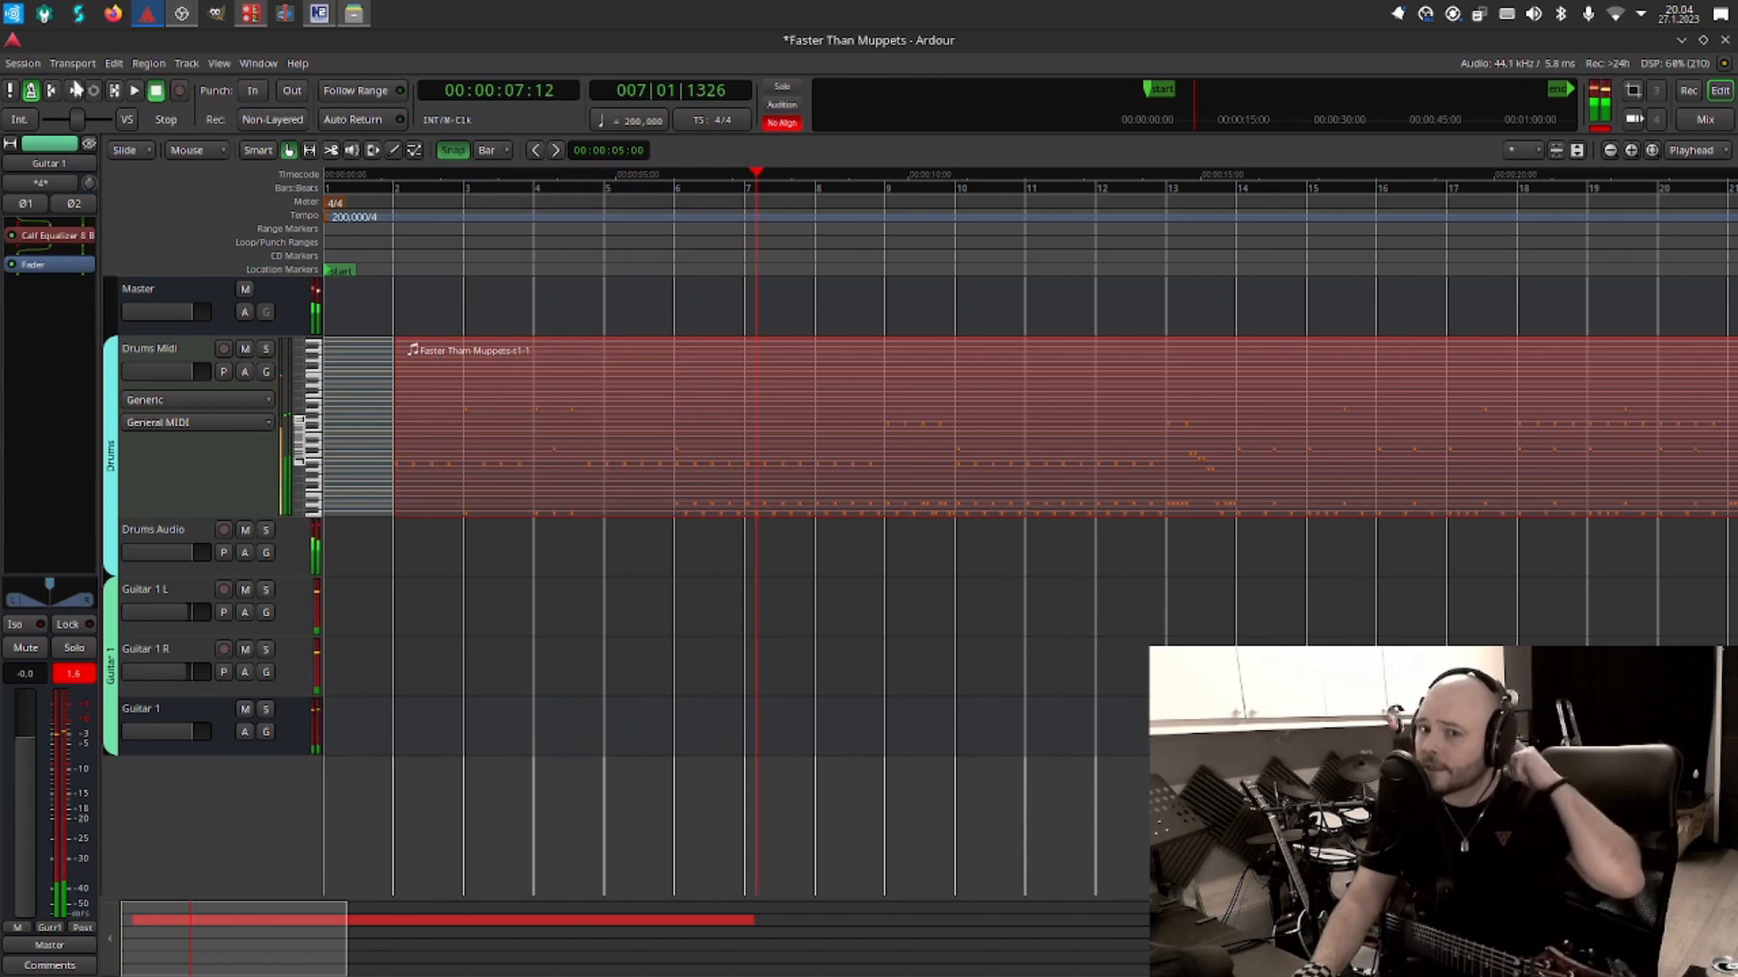
# Arm Guitar 1 L and record a take on it from the session start to the end of bar 22.
pyautogui.click(51, 91)
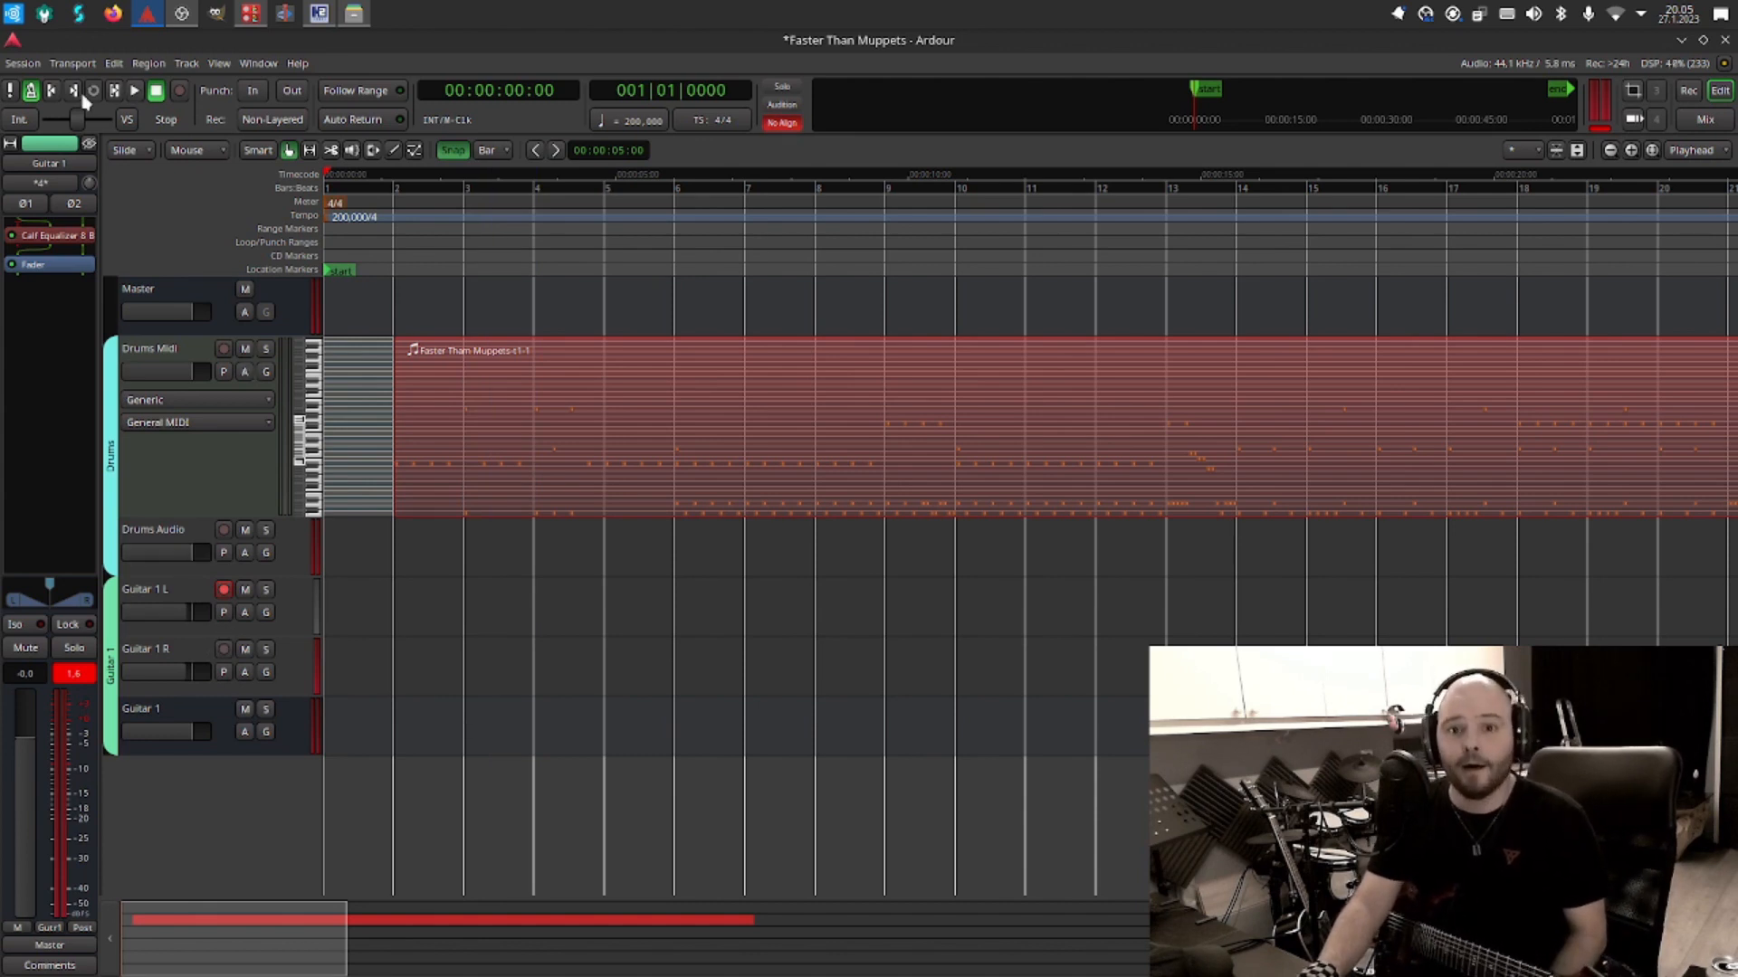
pyautogui.click(136, 91)
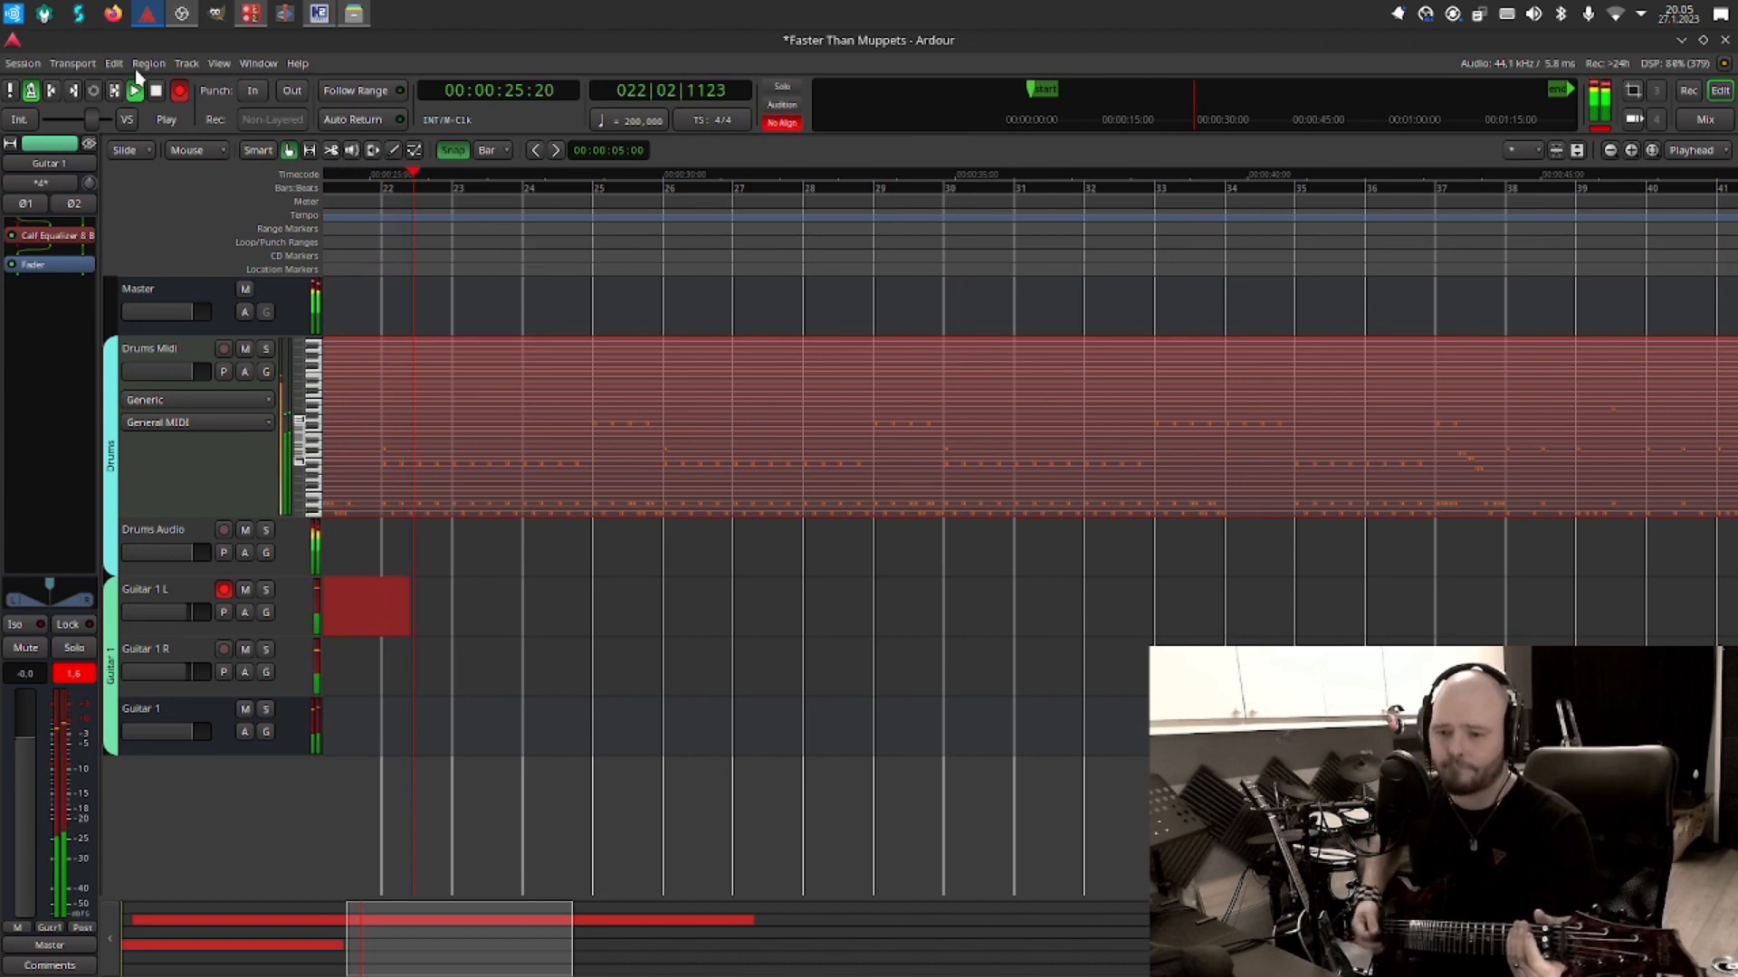
pyautogui.press('space')
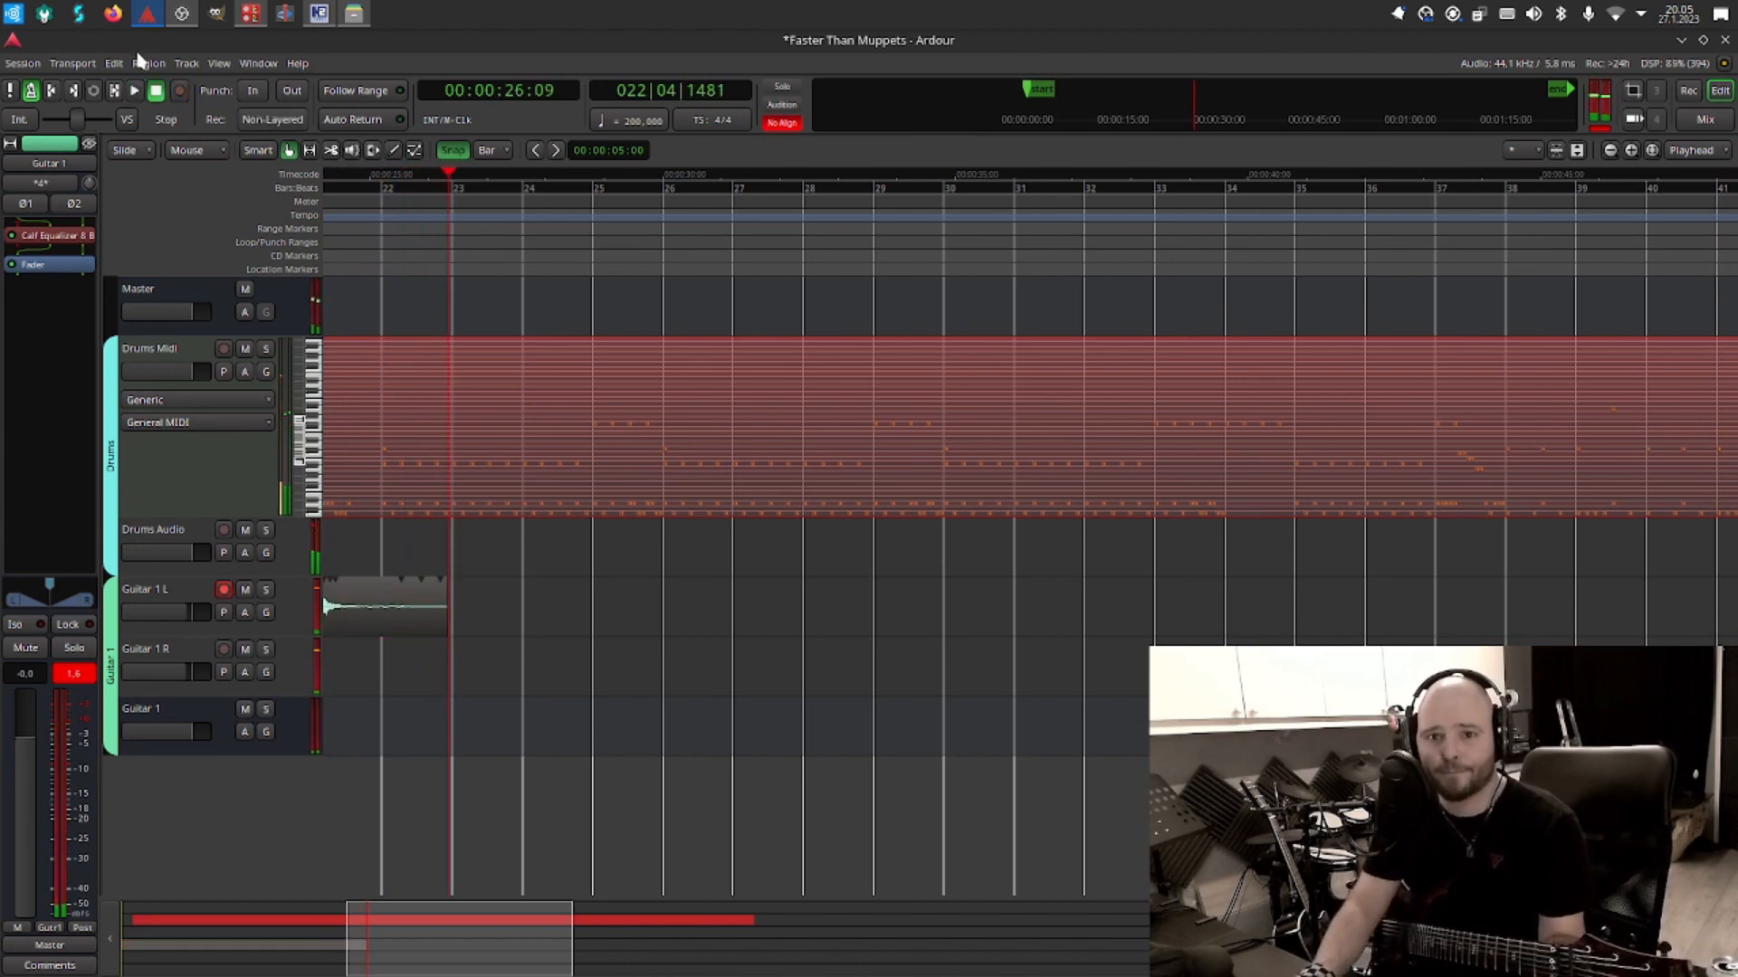
# Return the playhead to the session start and record-arm Guitar 1 R in place of Guitar 1 L.
pyautogui.press('Home')
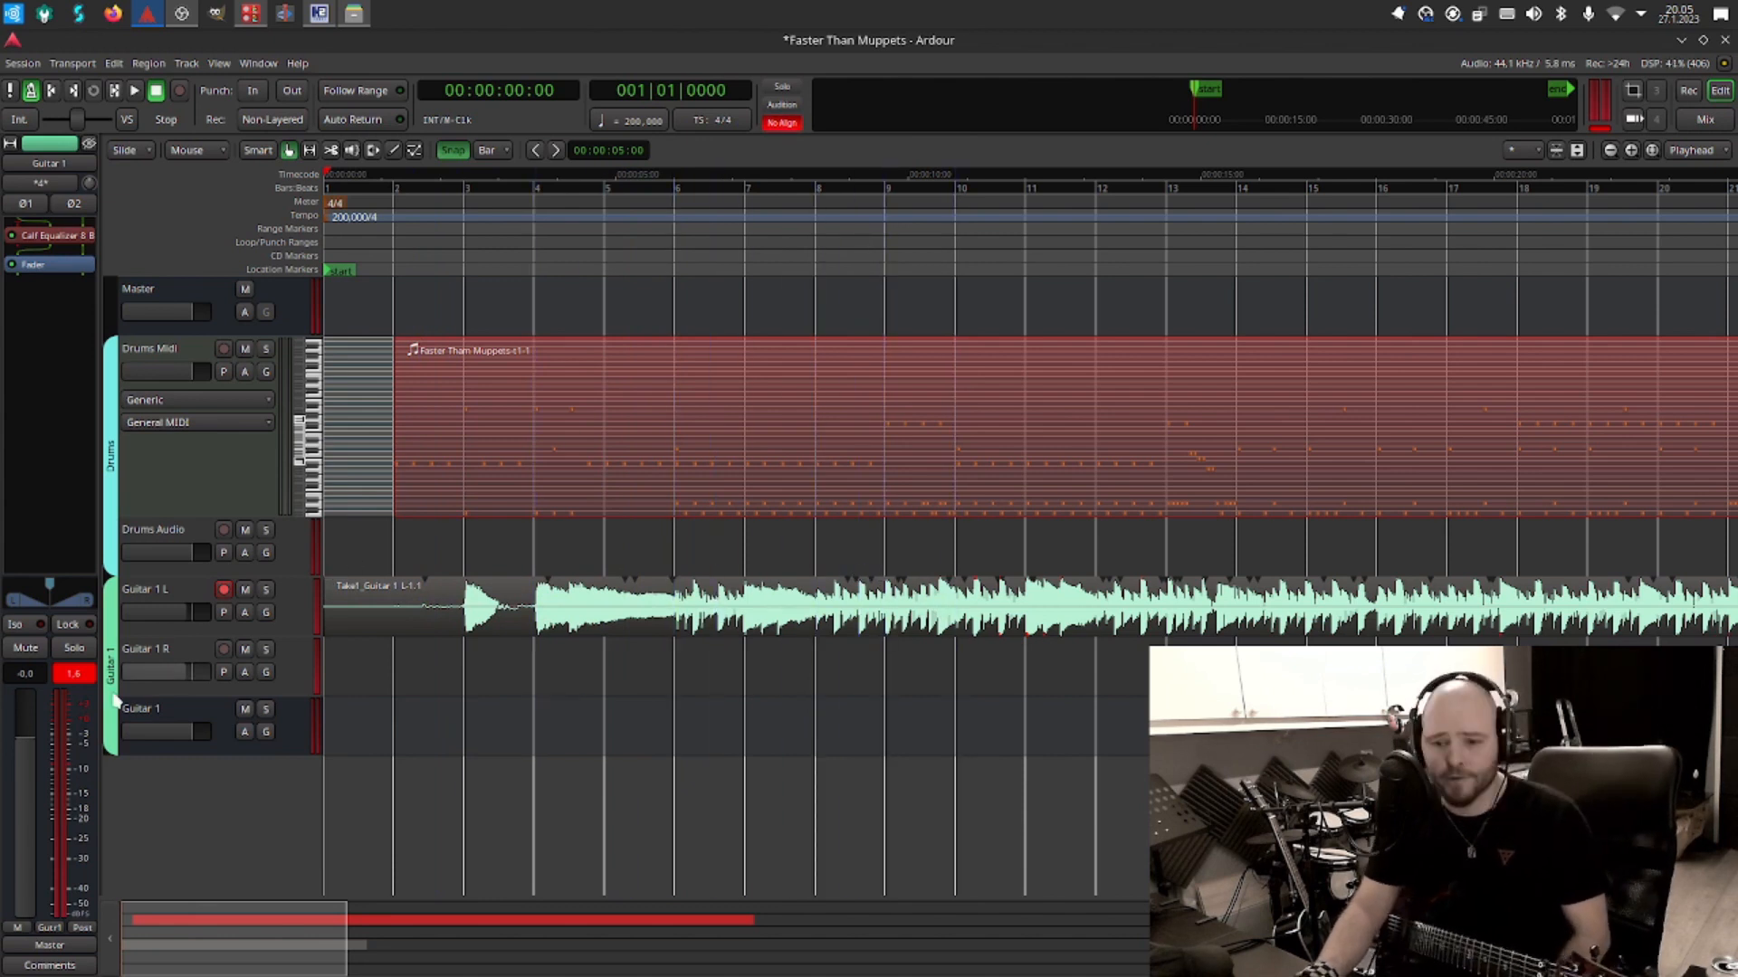
pyautogui.click(224, 649)
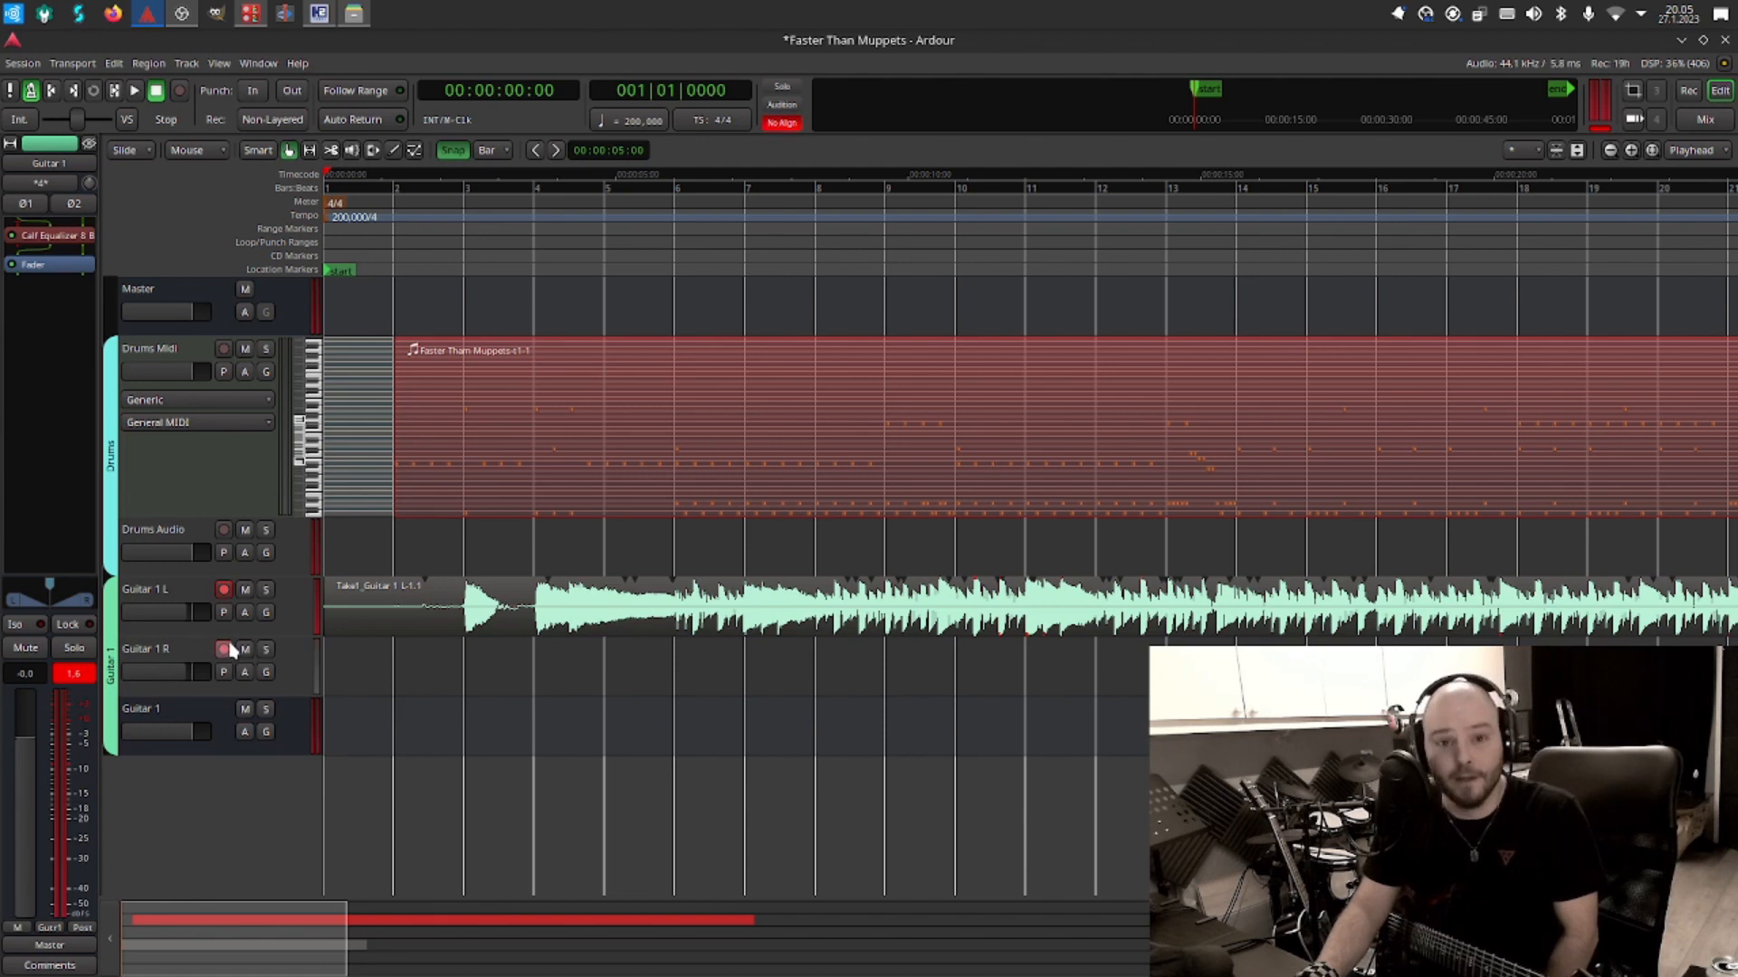
pyautogui.click(223, 590)
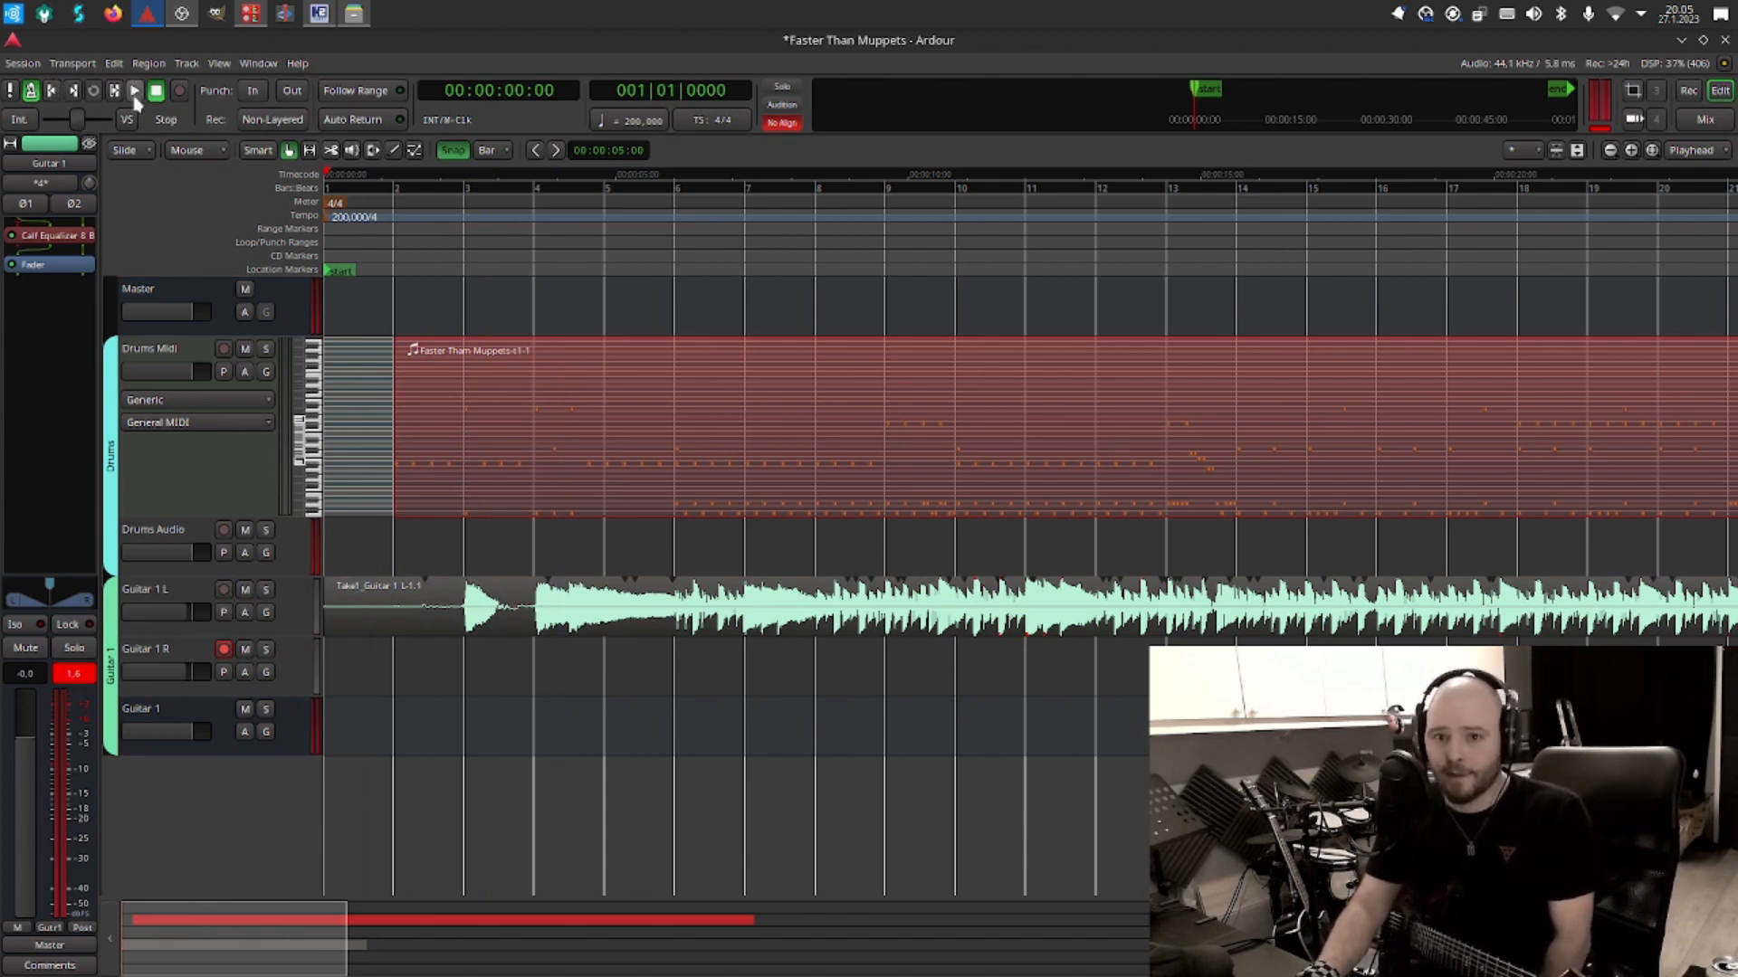
pyautogui.click(180, 90)
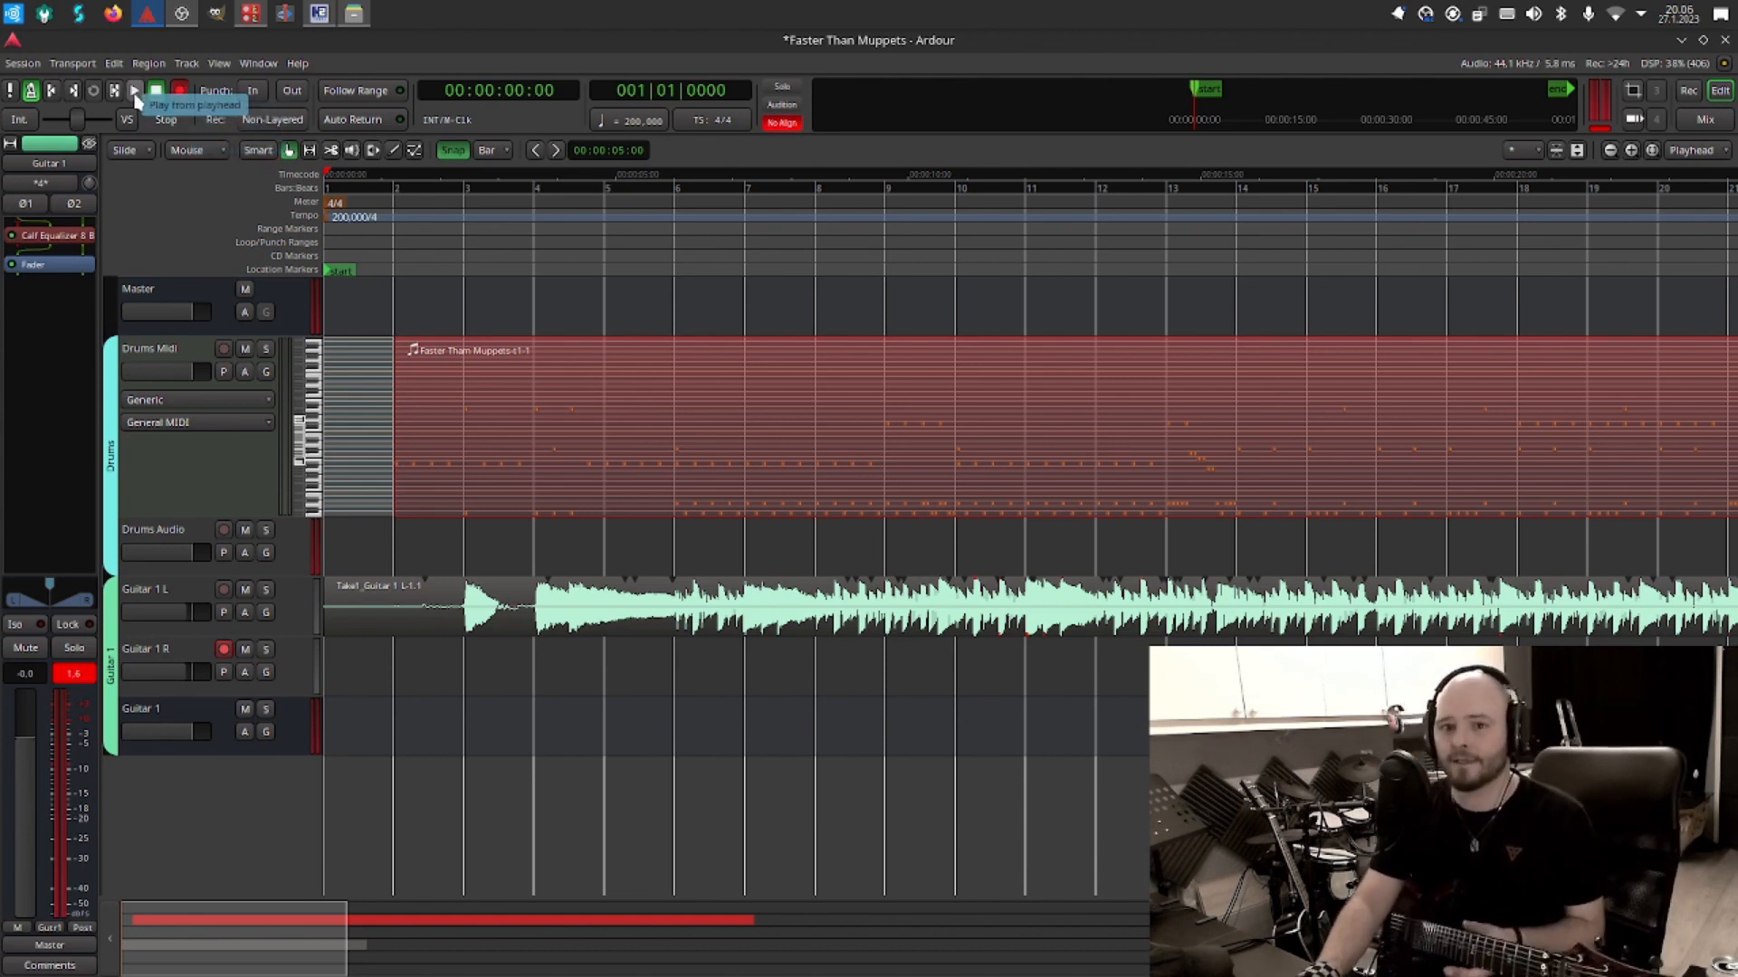
pyautogui.click(134, 94)
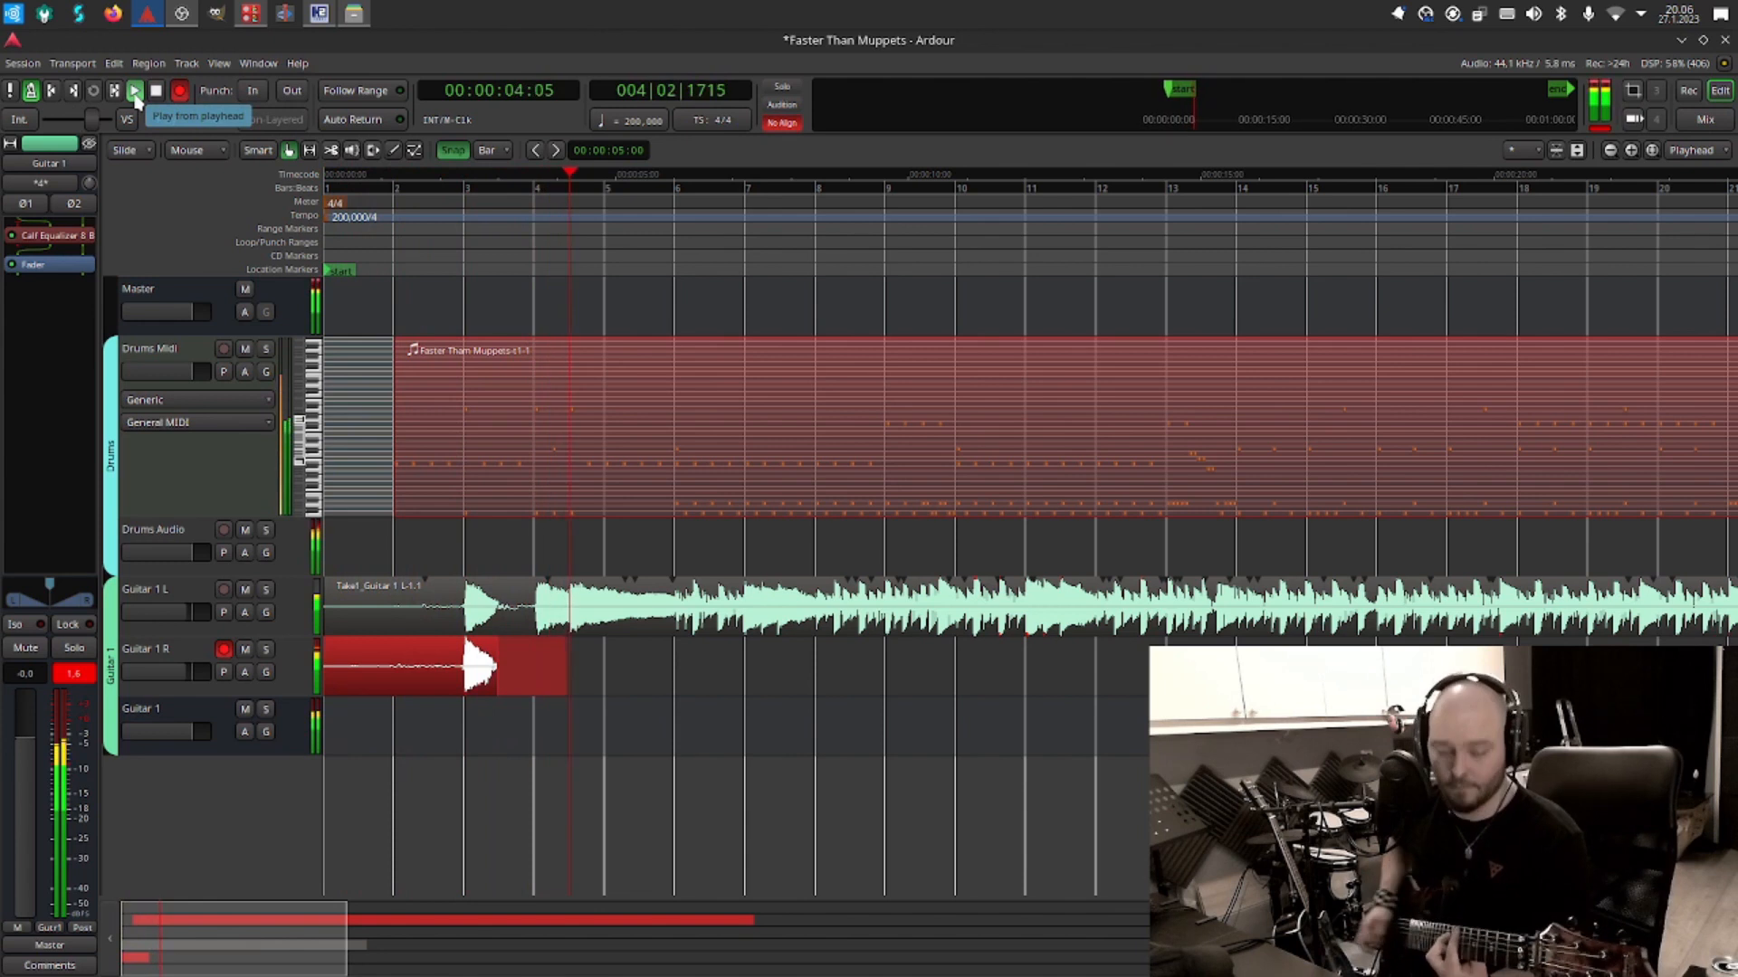
pyautogui.press('space')
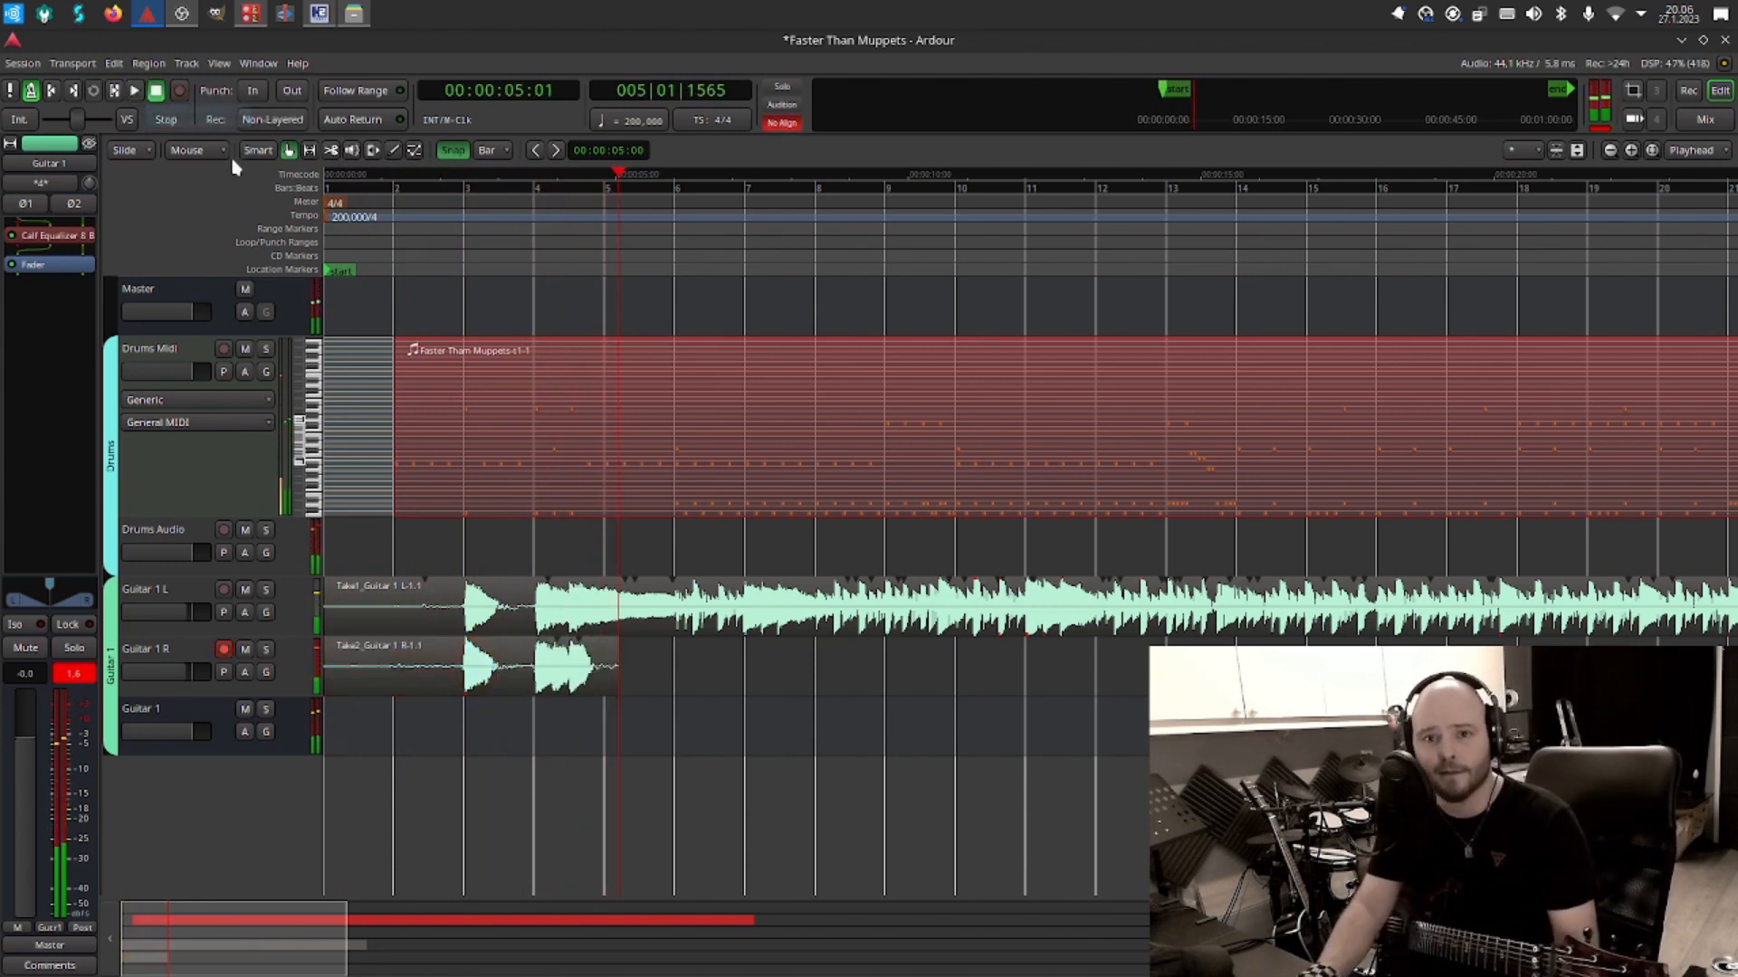
pyautogui.hotkey('ctrl', 'z')
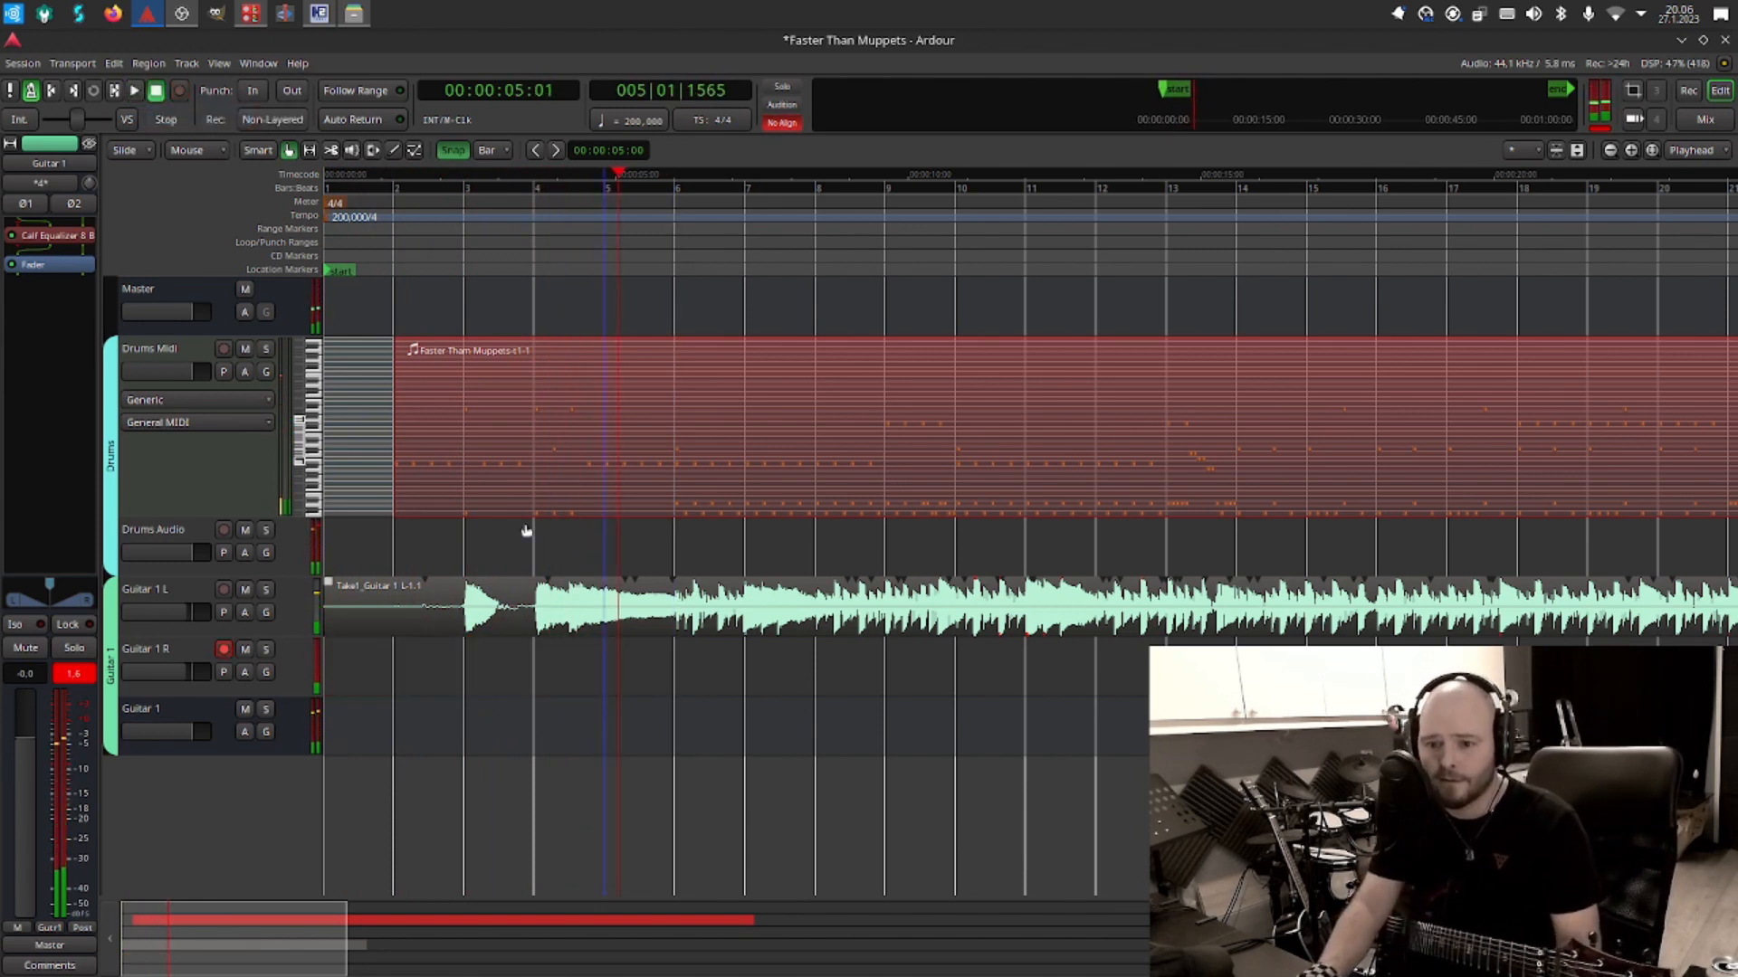
# Record a take on Guitar 1 R from the session start to about bar 22 and return the playhead to the start.
pyautogui.click(58, 90)
pyautogui.click(179, 90)
pyautogui.click(134, 90)
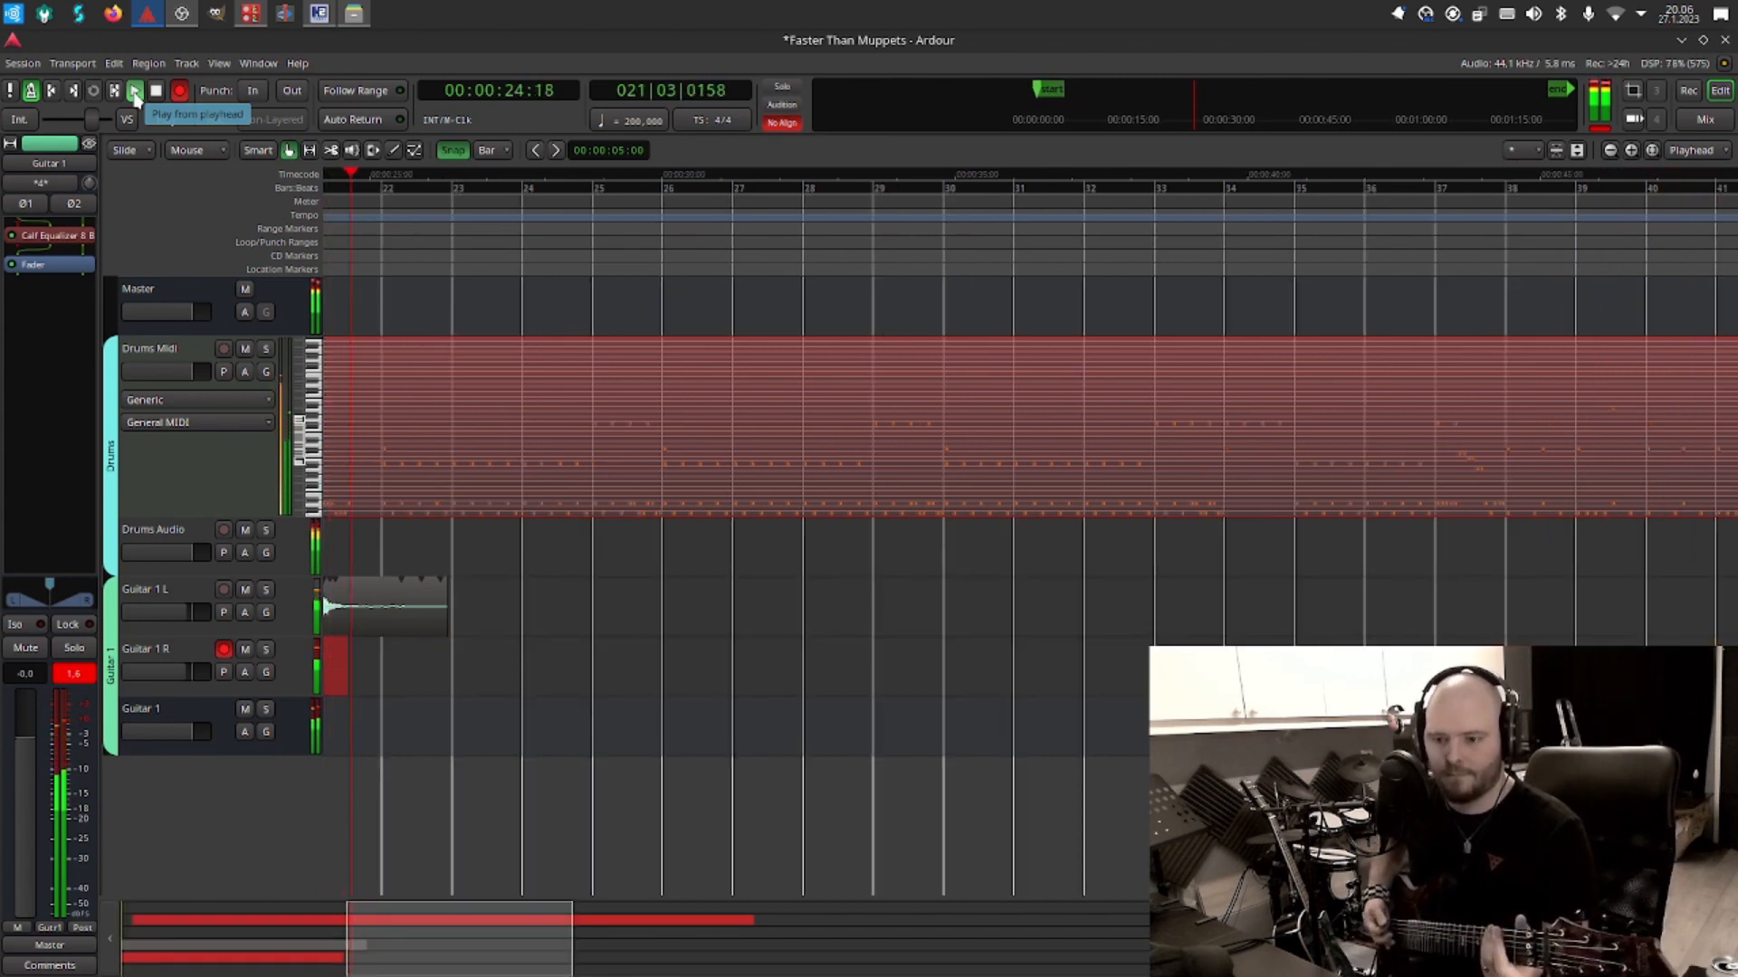
pyautogui.press('space')
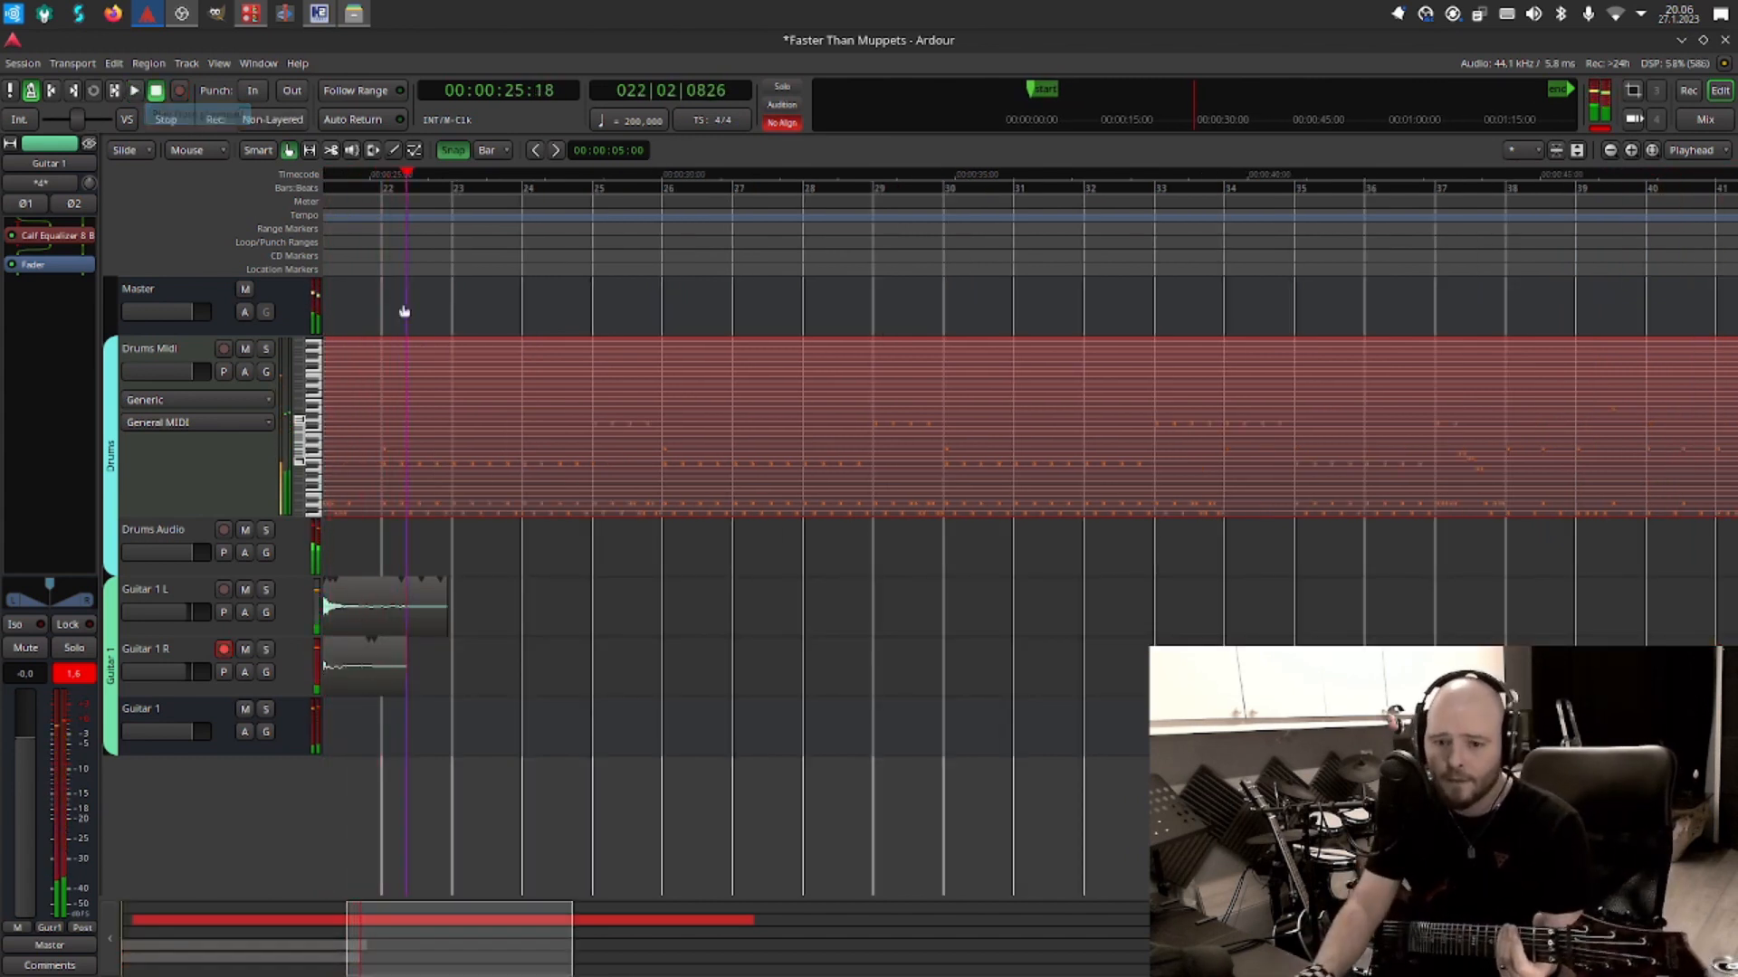
pyautogui.click(63, 89)
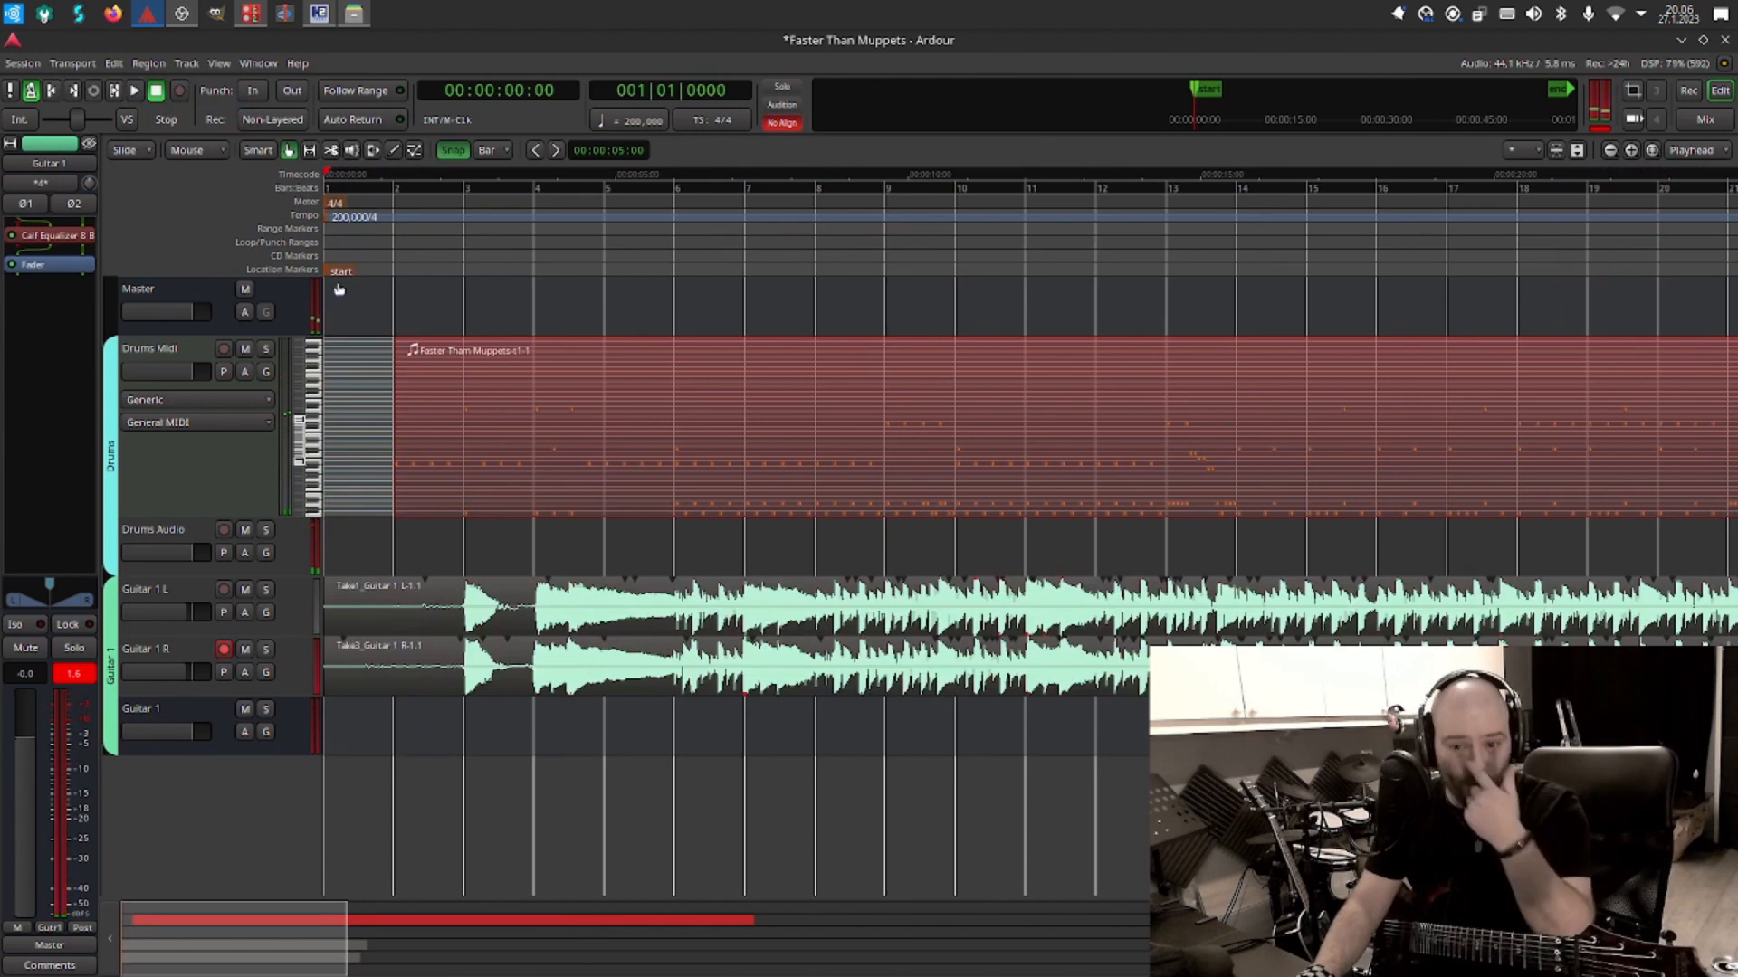
# Enable disk monitoring on the Guitar 1 L and Guitar 1 R tracks.
pyautogui.click(167, 590)
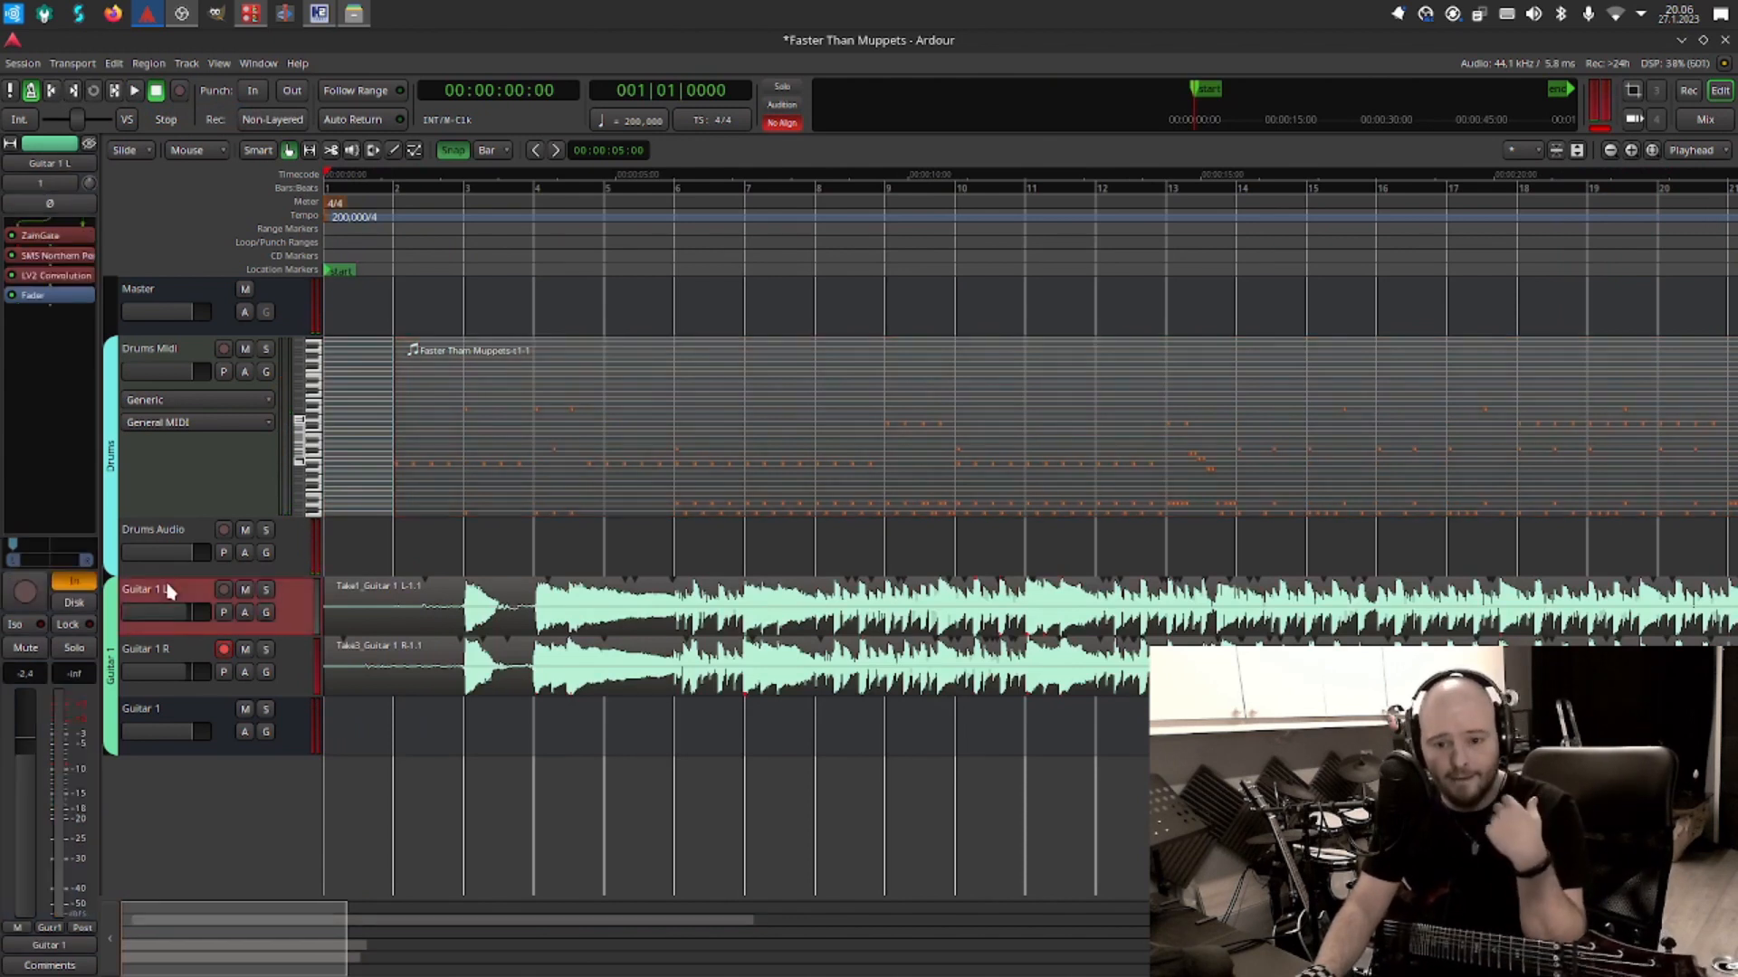
pyautogui.click(75, 604)
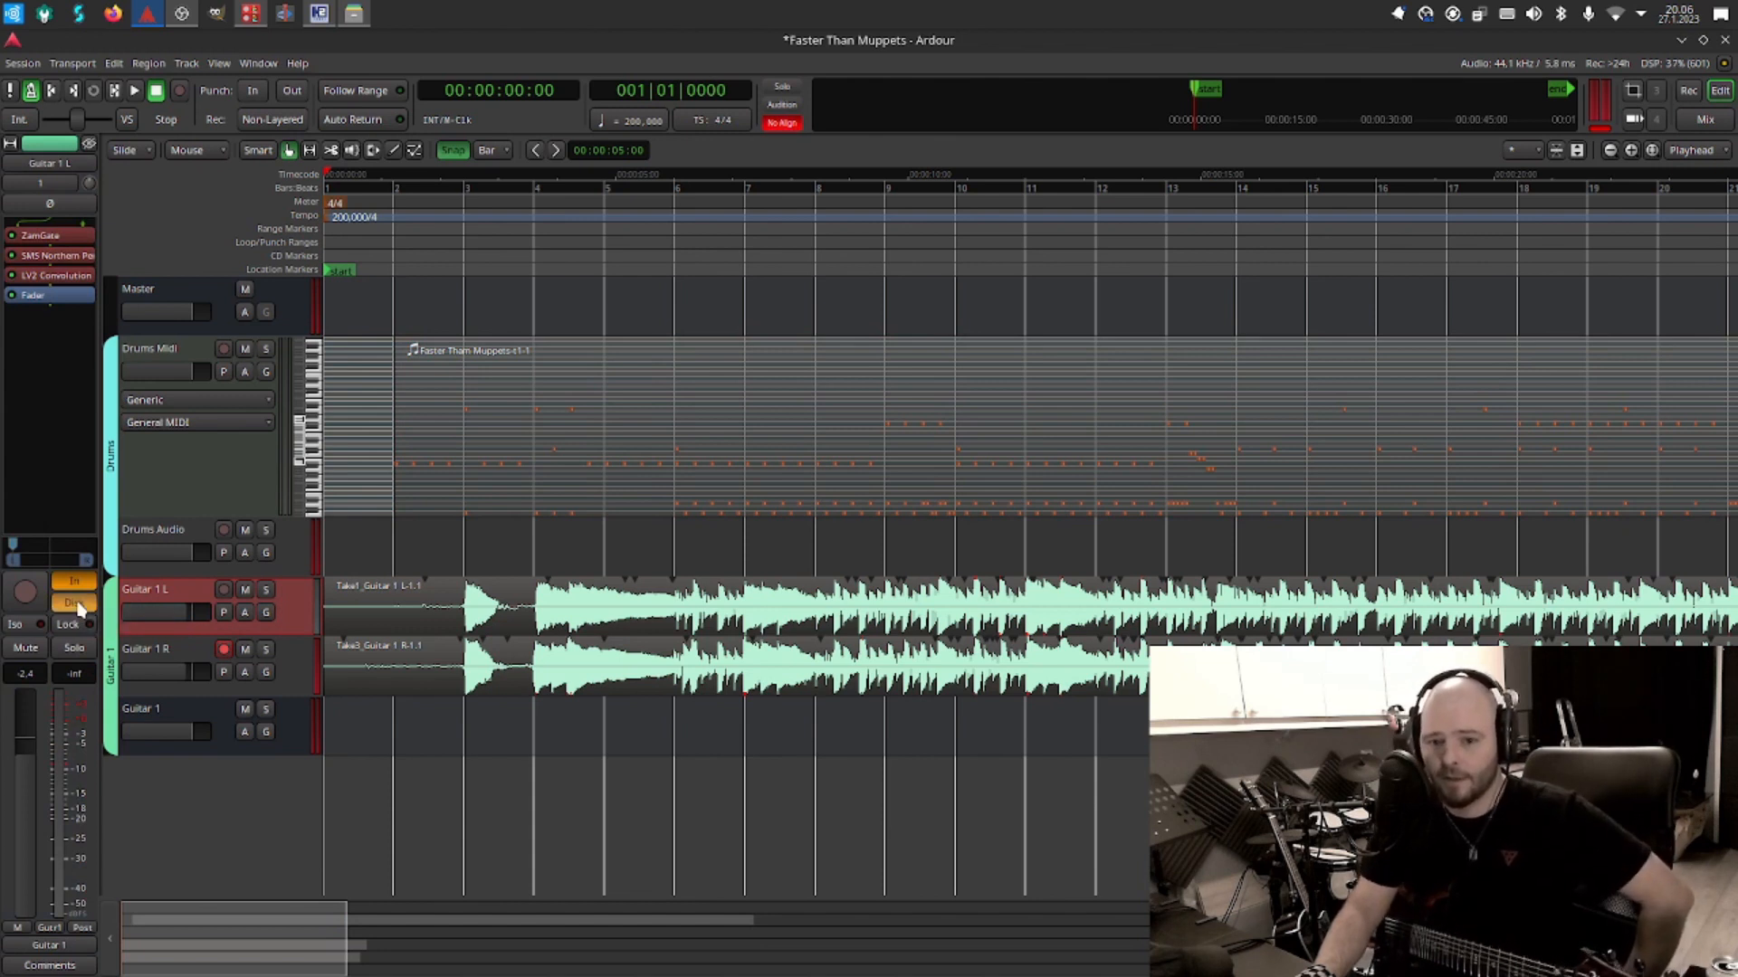
pyautogui.click(193, 658)
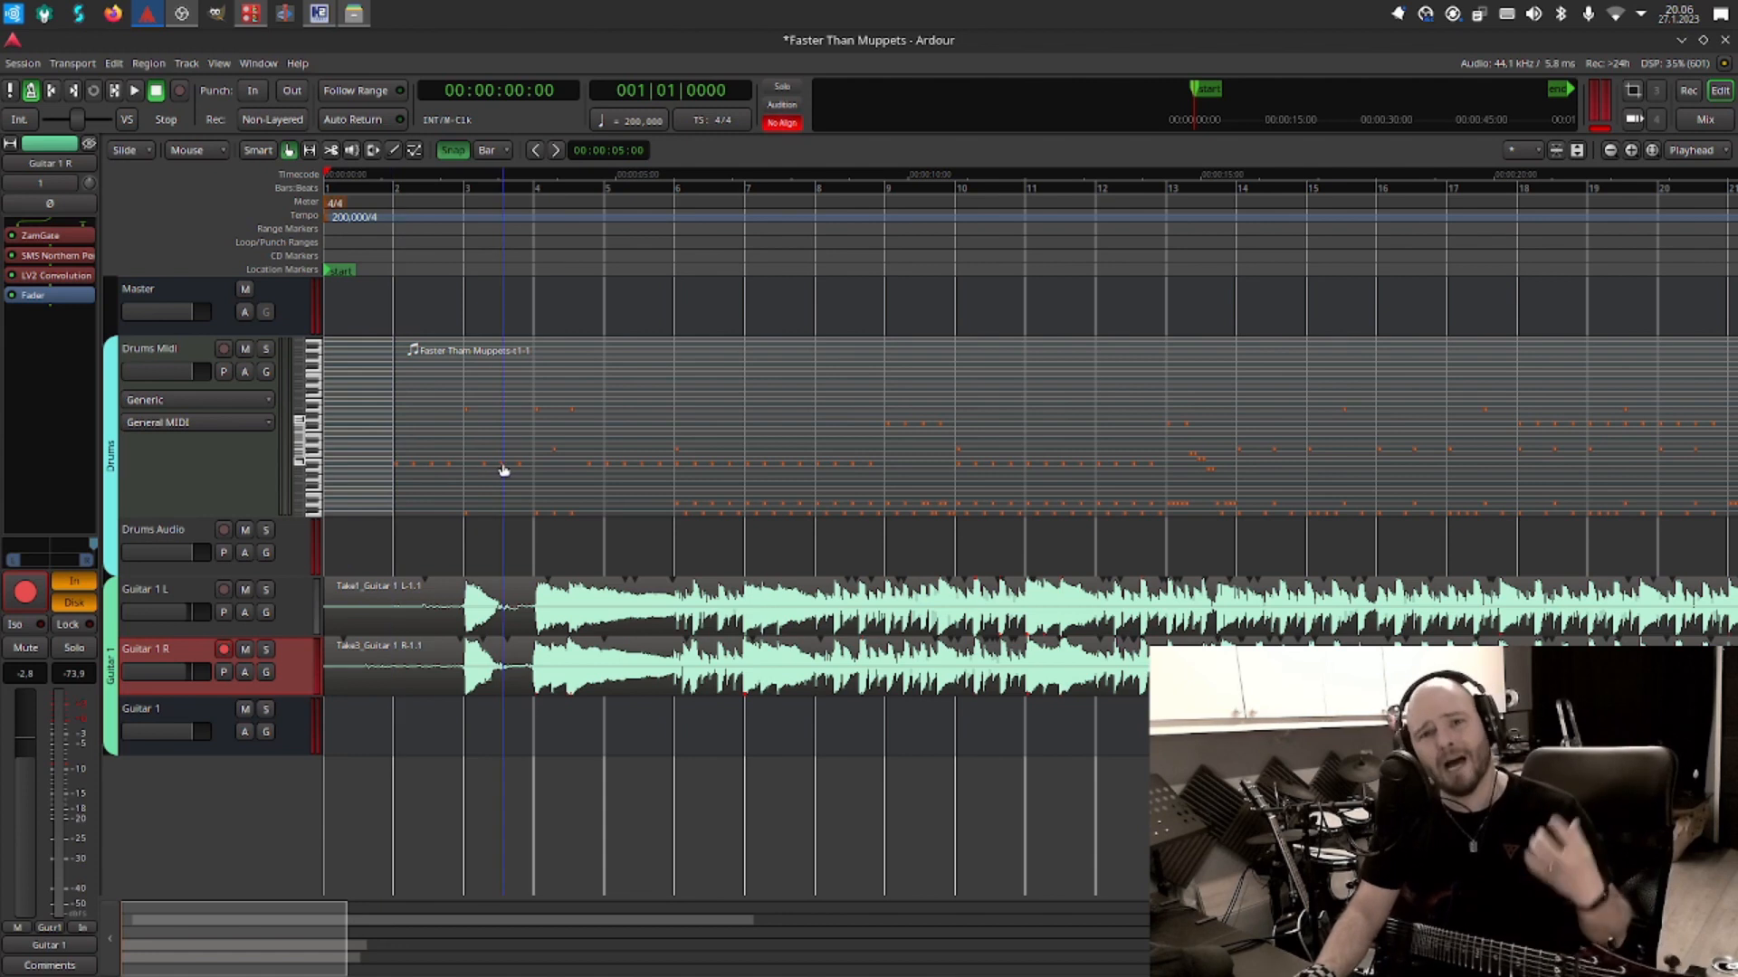
# Play from bar 2 to check both guitar takes, turn off the metronome, and stop playback.
pyautogui.click(421, 205)
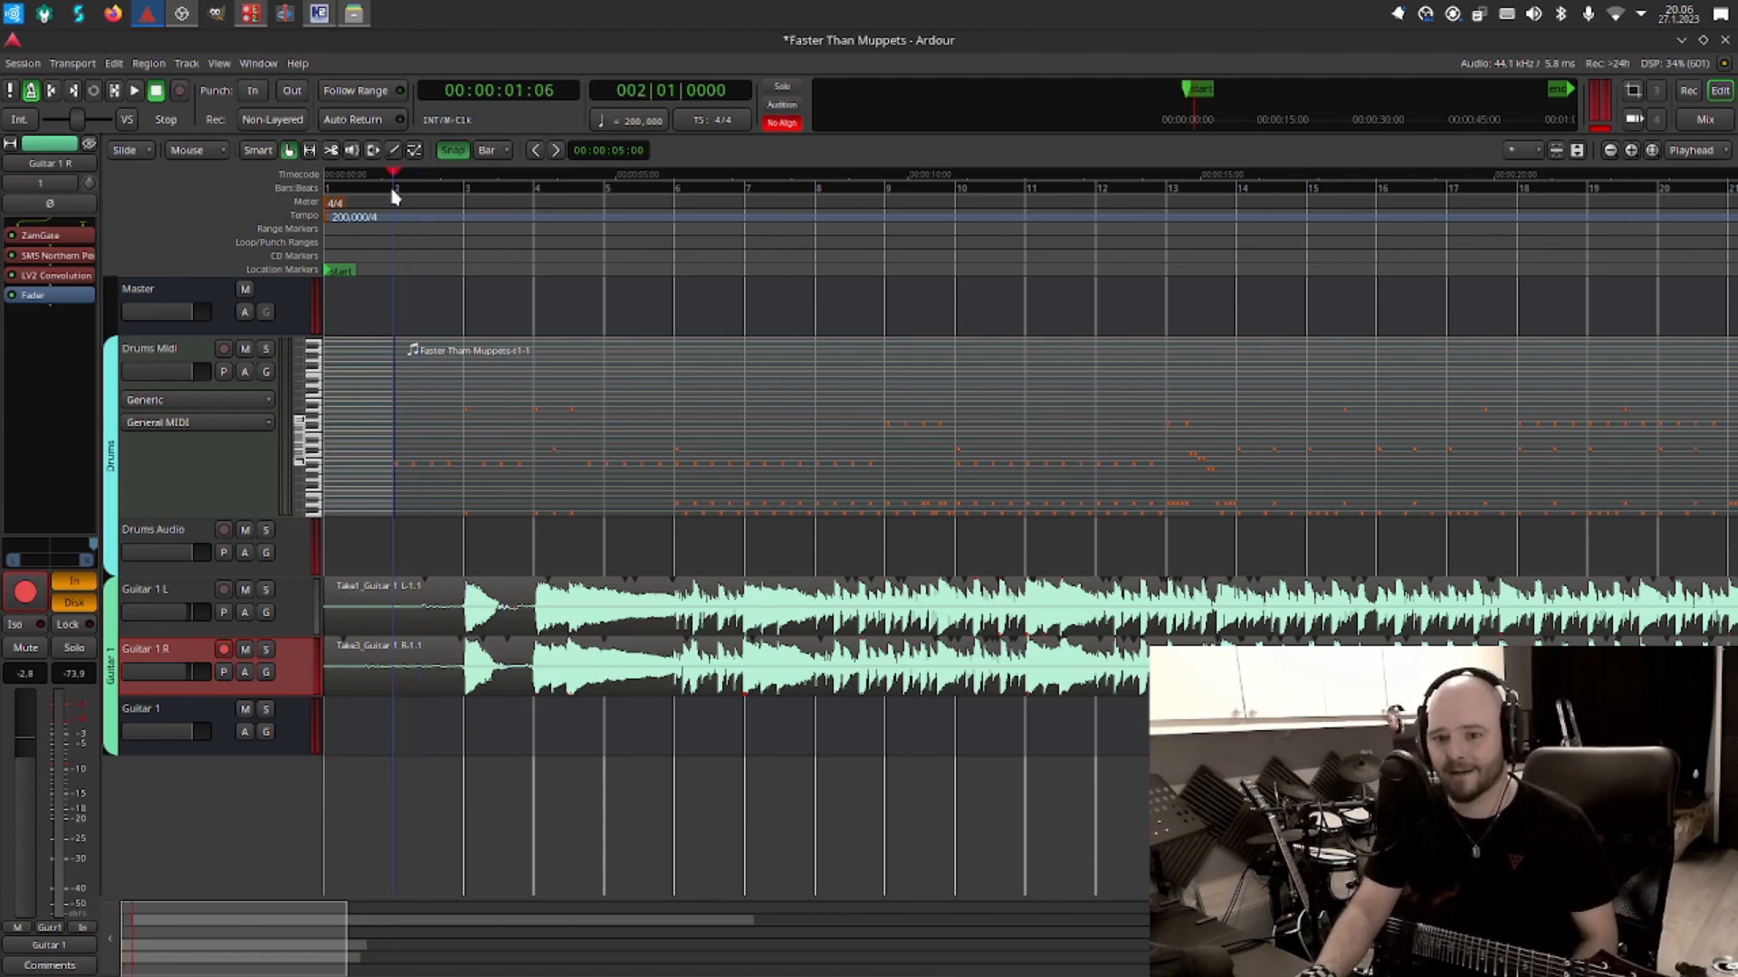
pyautogui.press('space')
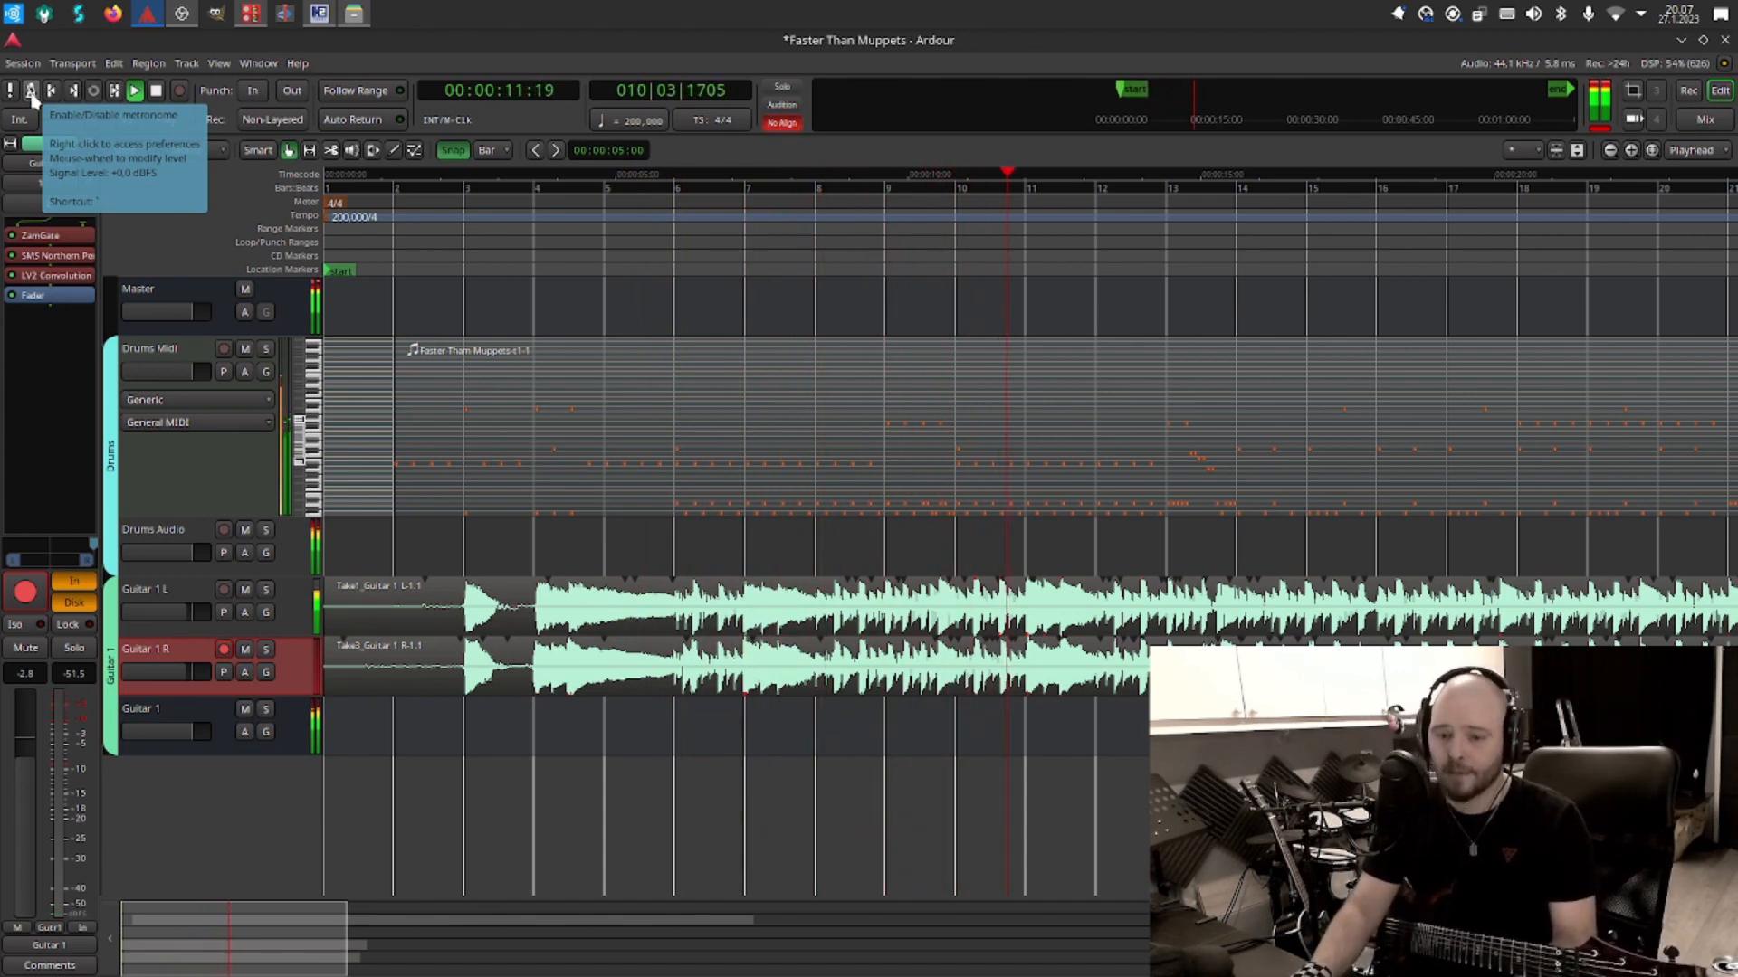
pyautogui.press('space')
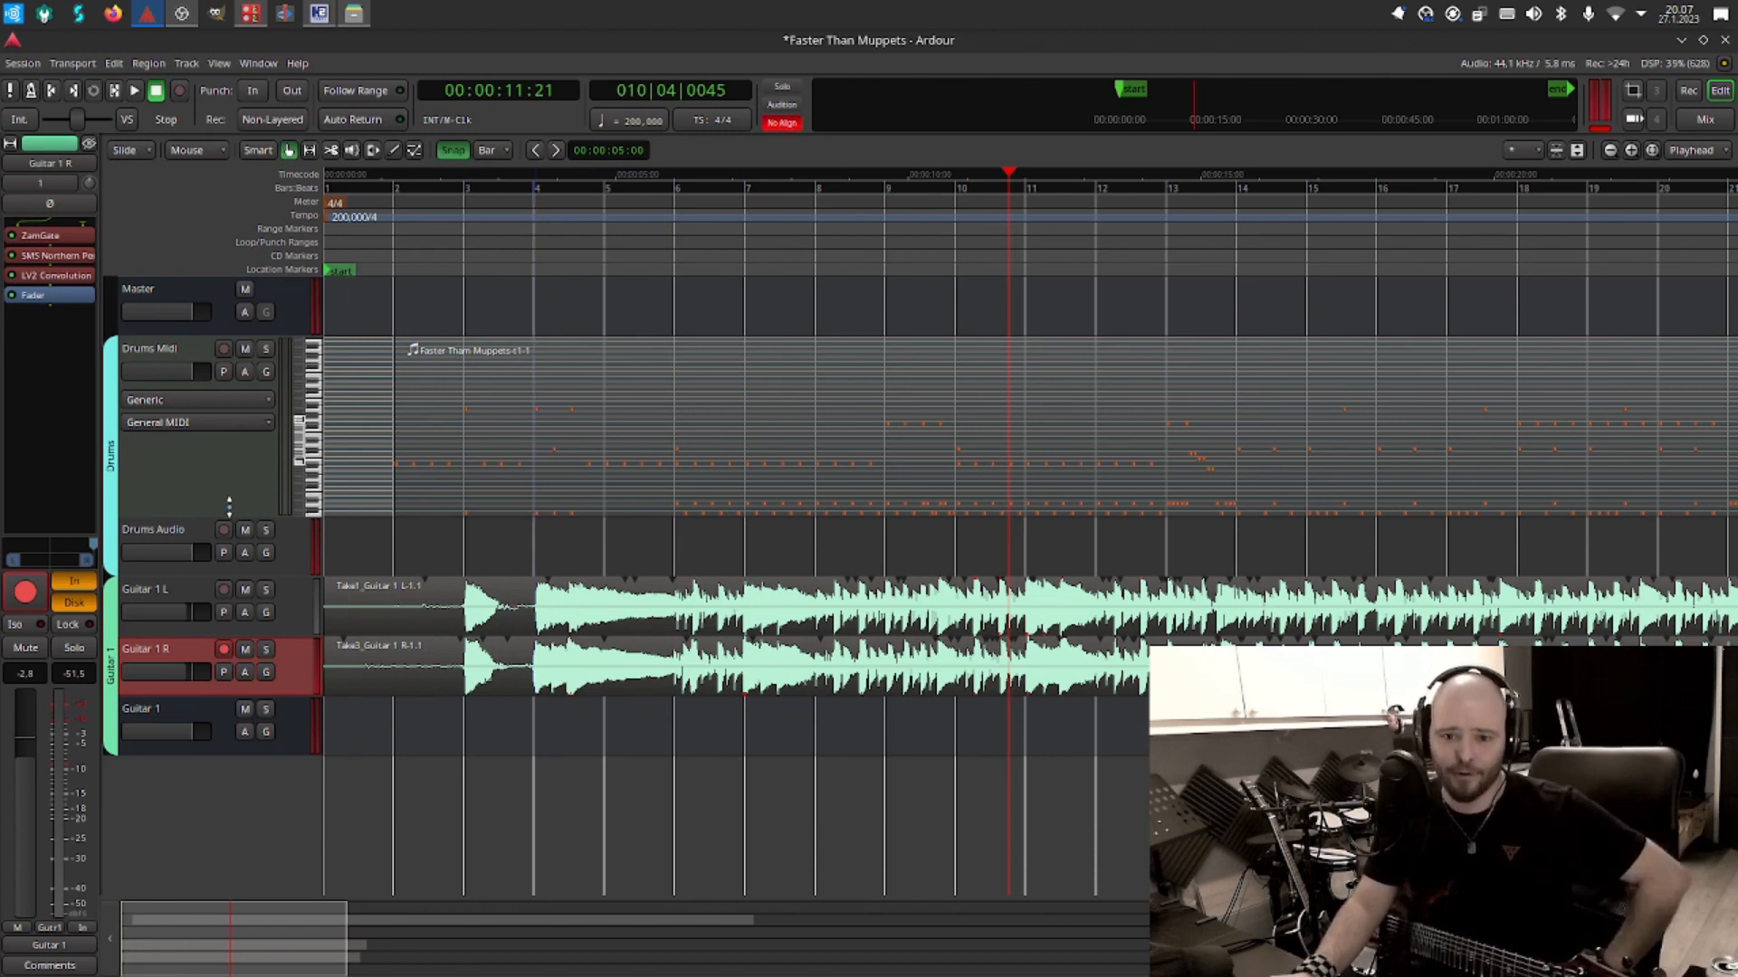
# Disarm Guitar 1 R and record-arm the Drums Audio track.
pyautogui.click(201, 532)
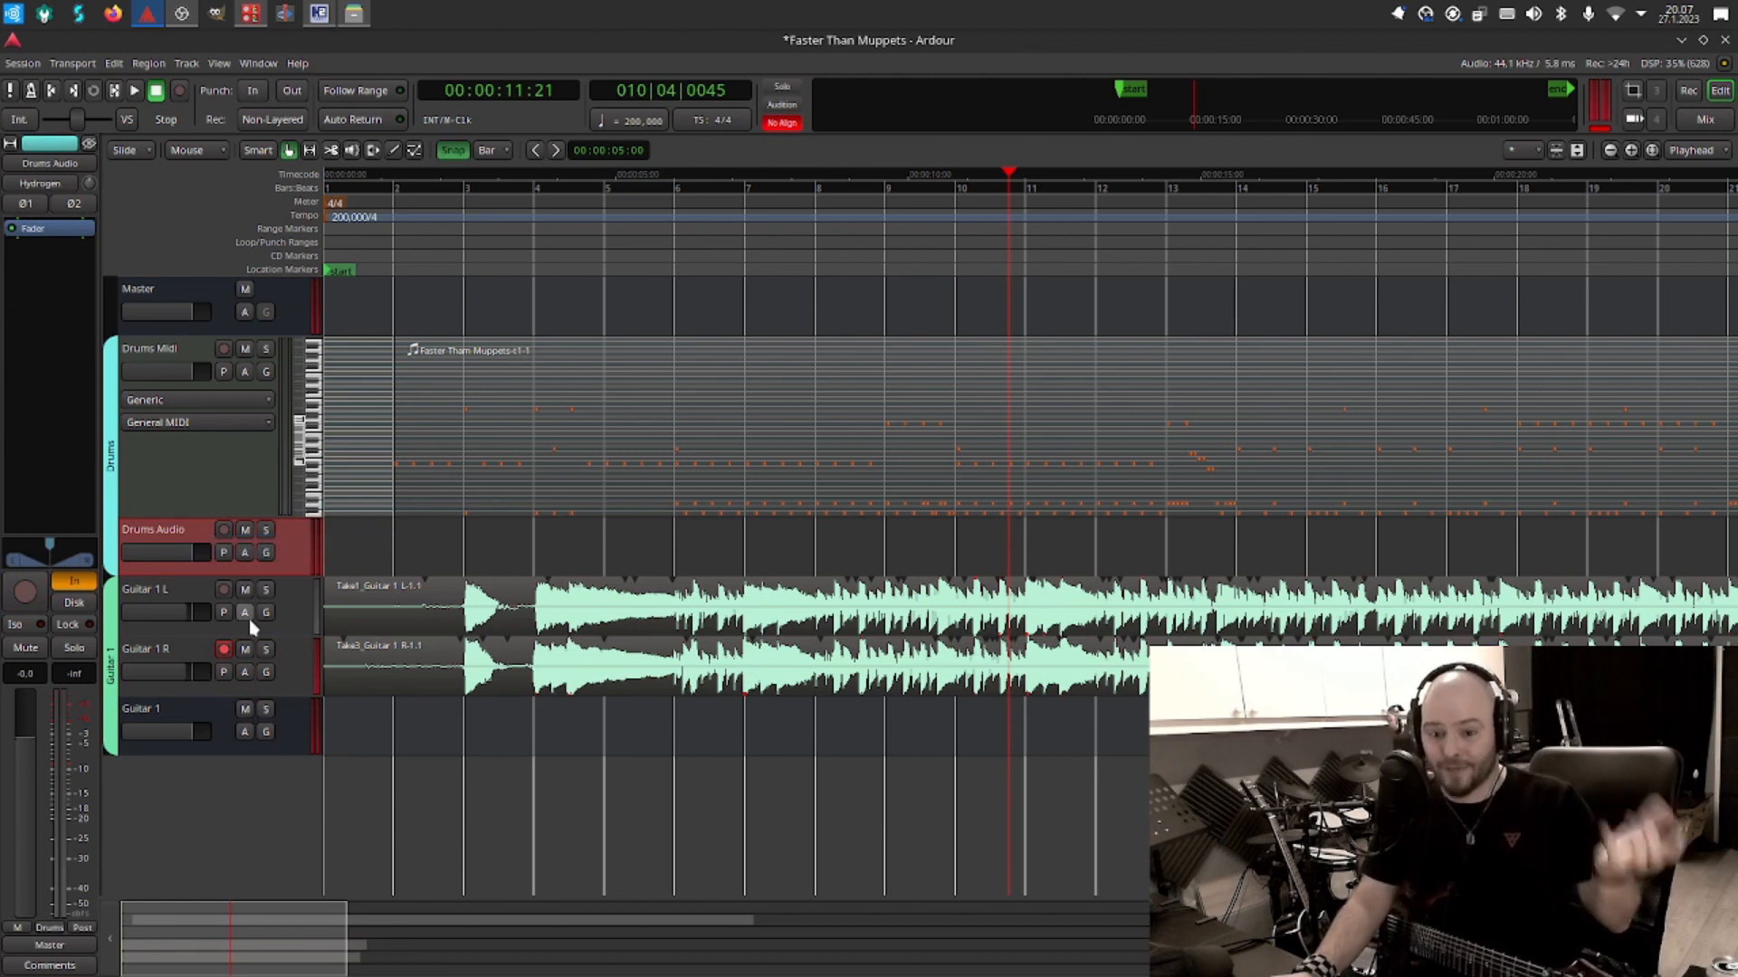
pyautogui.click(224, 649)
pyautogui.click(223, 530)
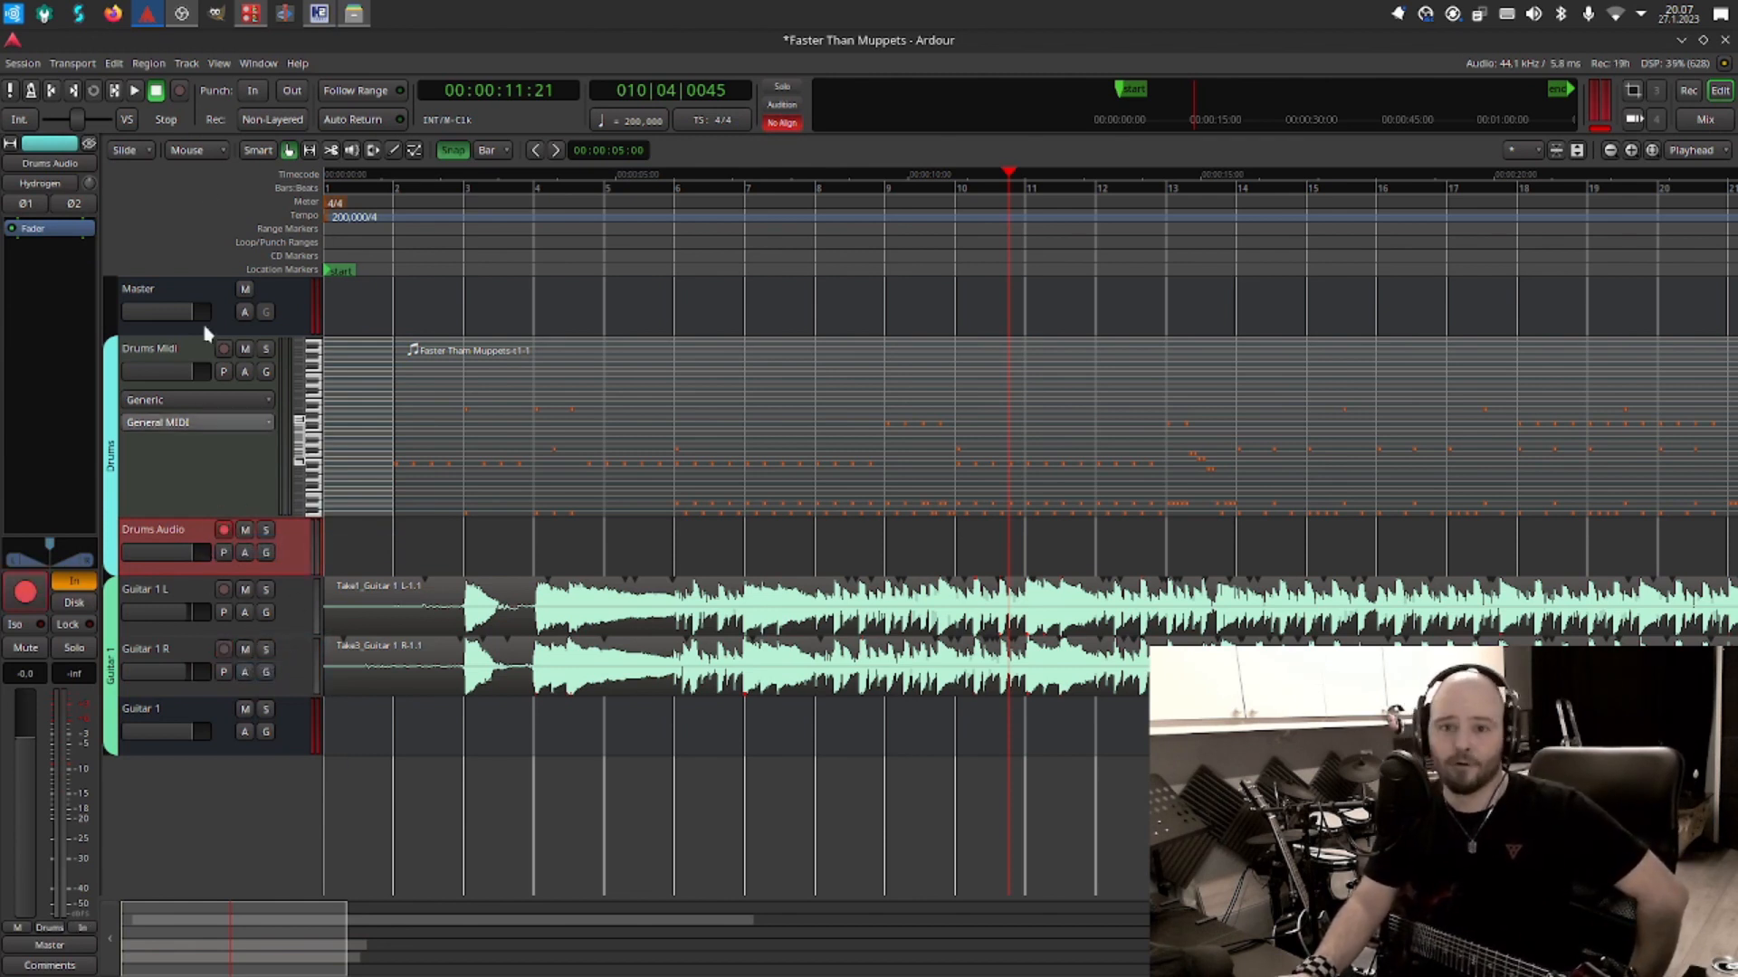
# Record the Hydrogen drums onto Drums Audio from the session start to about bar 23 and return to the start.
pyautogui.click(52, 90)
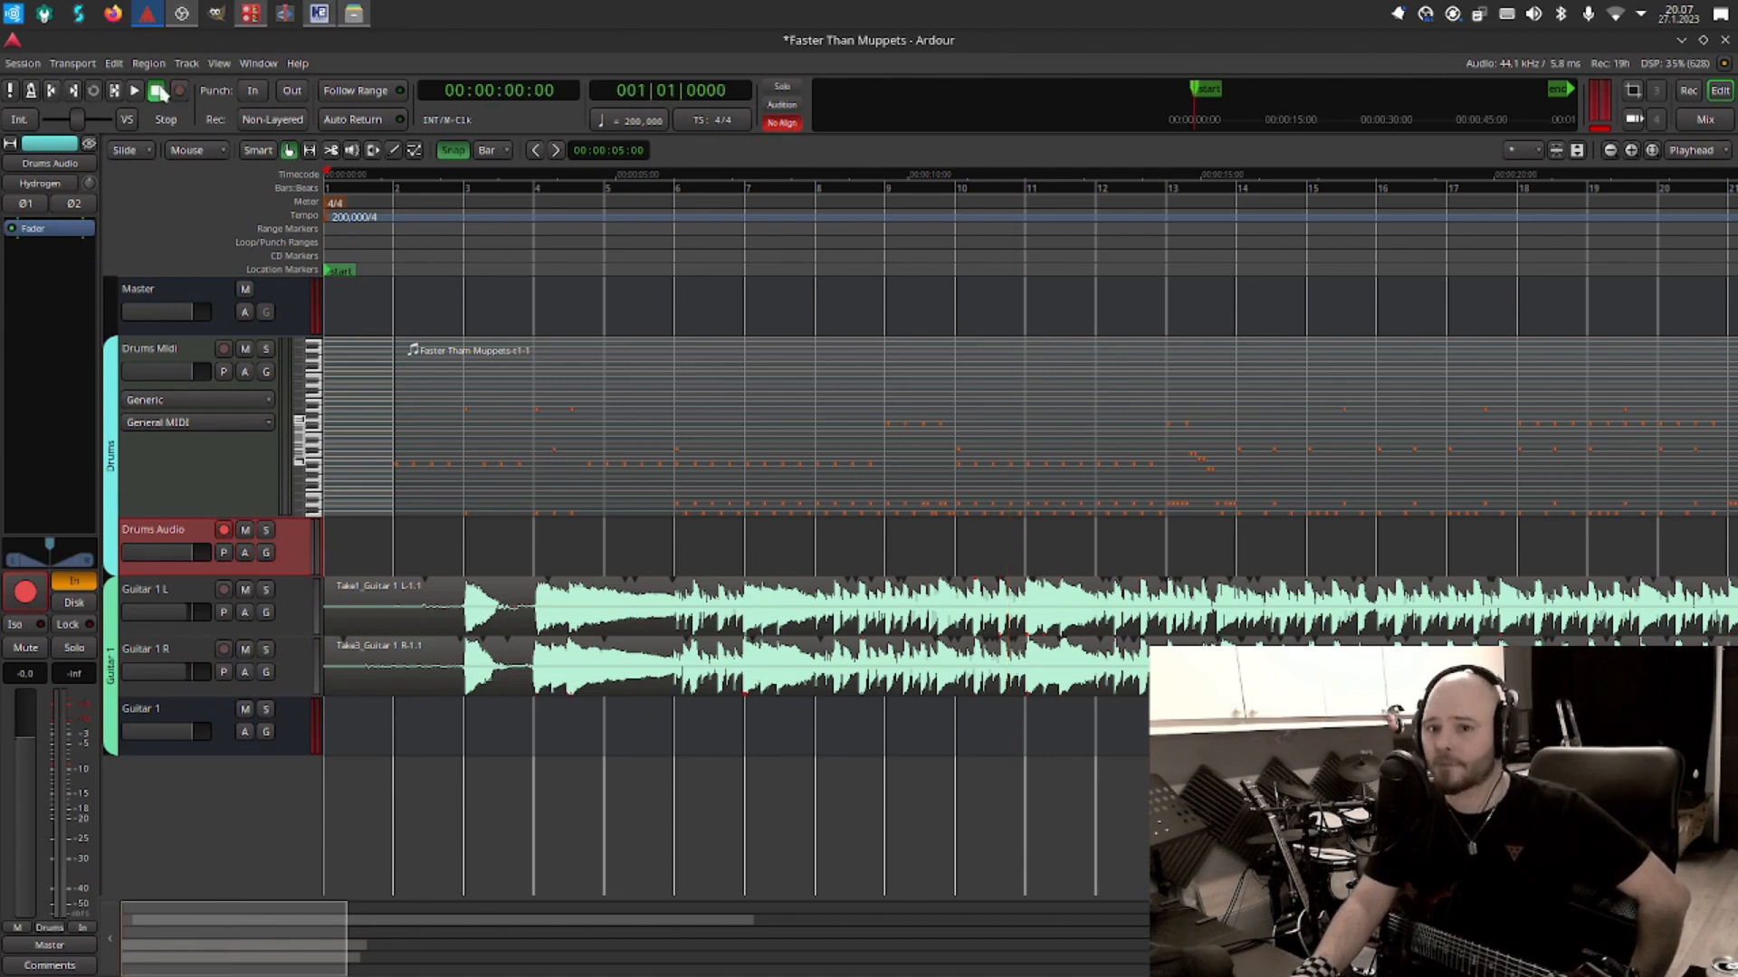
pyautogui.click(135, 91)
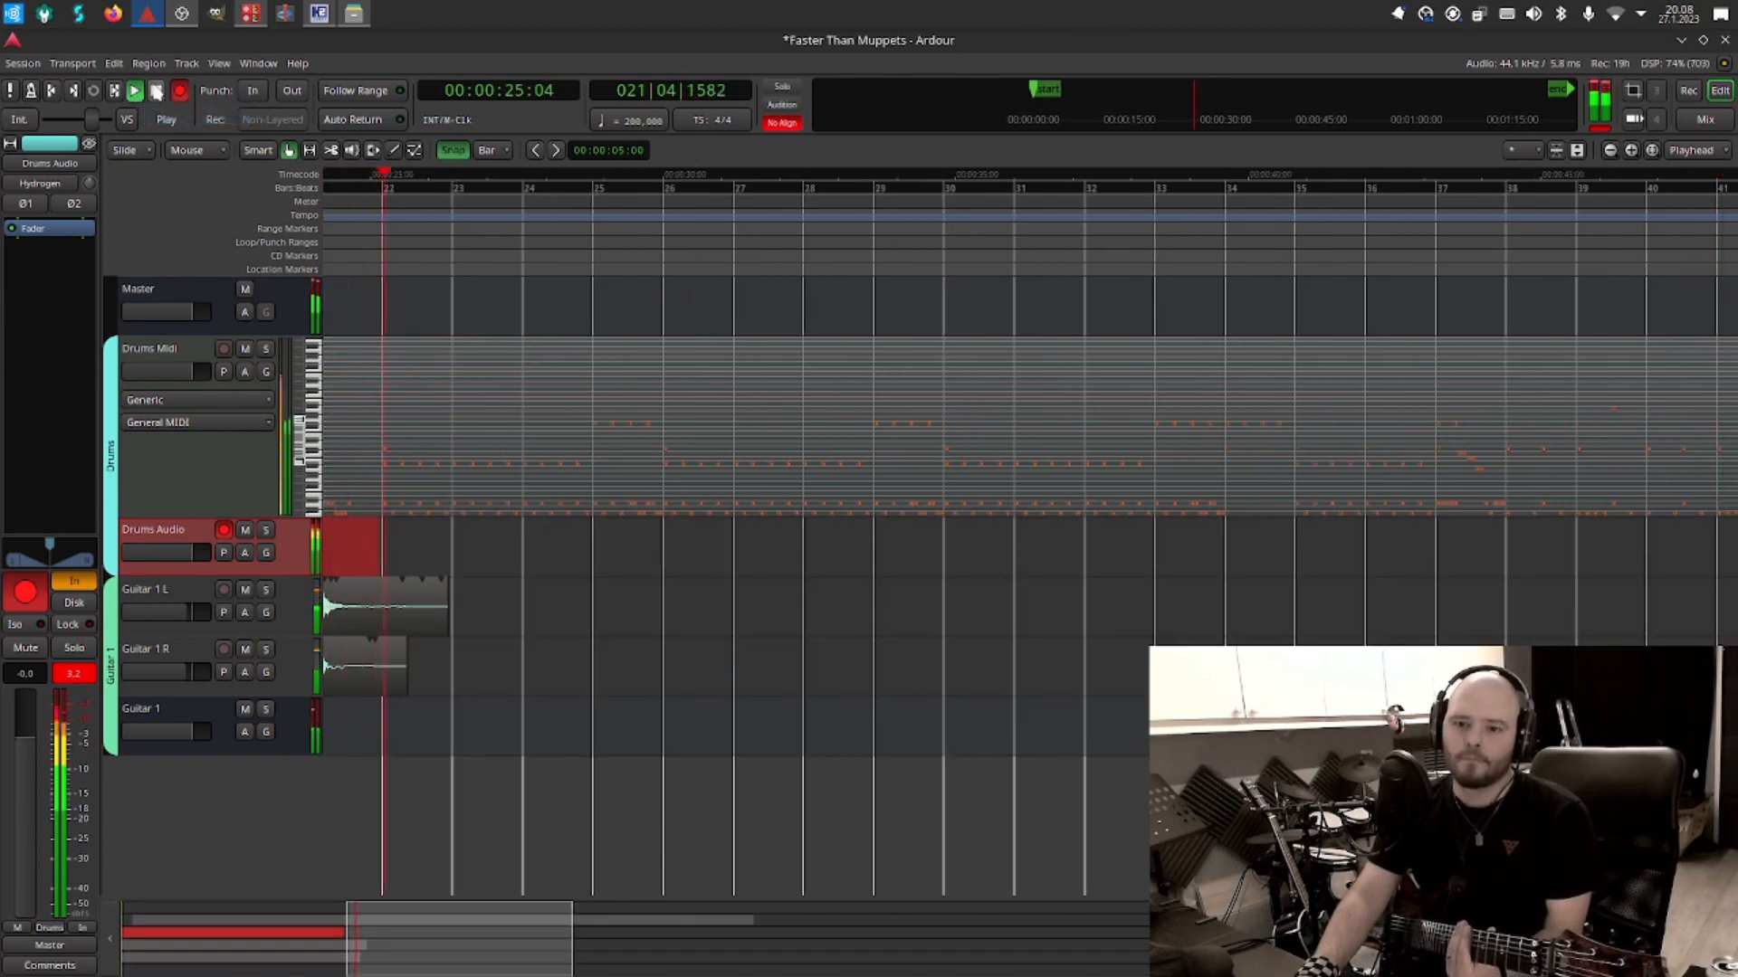
pyautogui.click(156, 90)
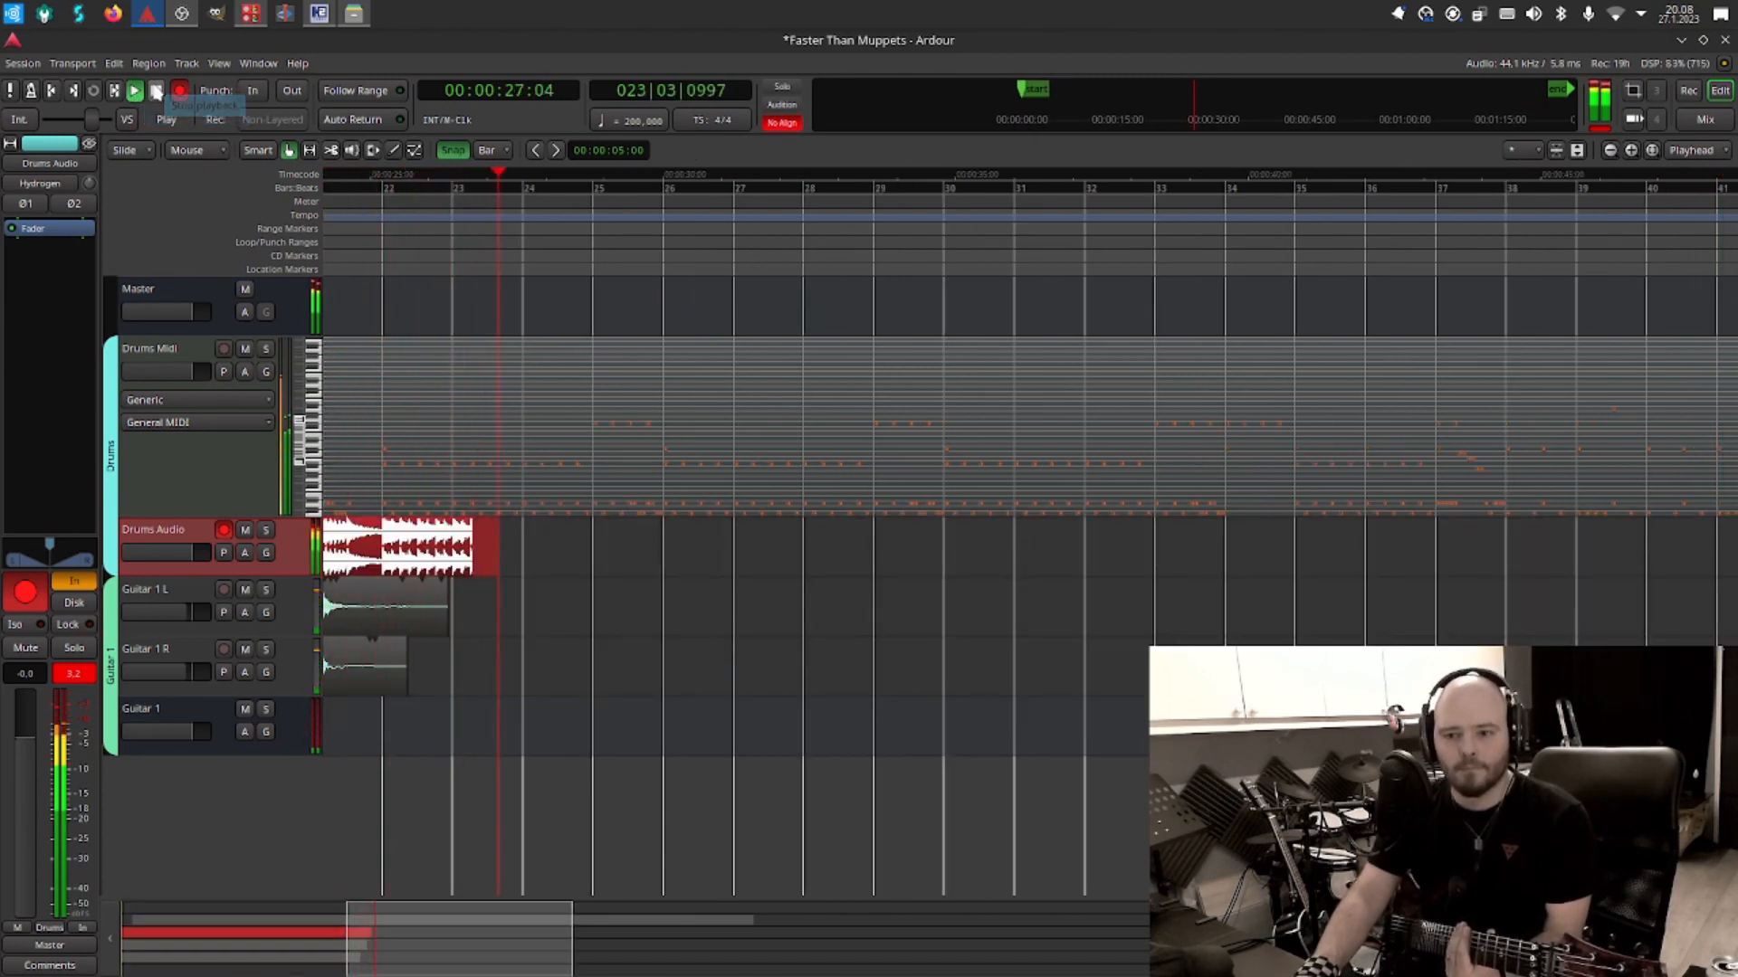
pyautogui.click(50, 91)
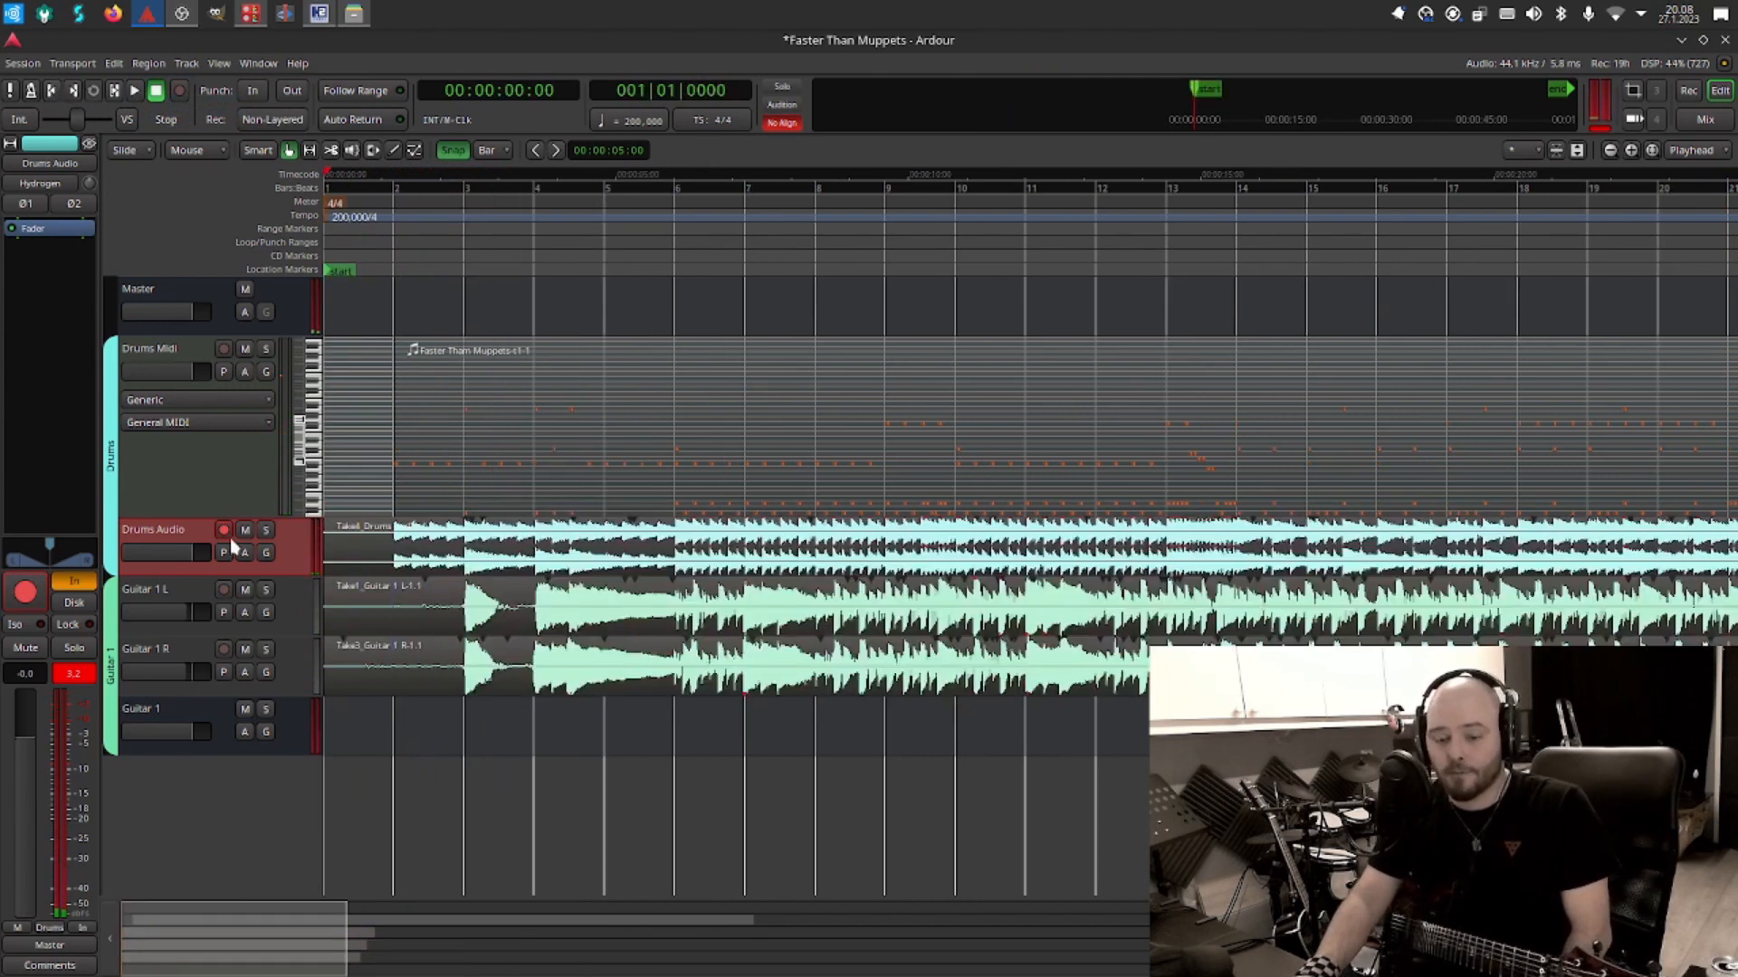
# Mute the Drums Midi track, and switch Drums Audio to disk-only monitoring with recording disarmed.
pyautogui.click(225, 483)
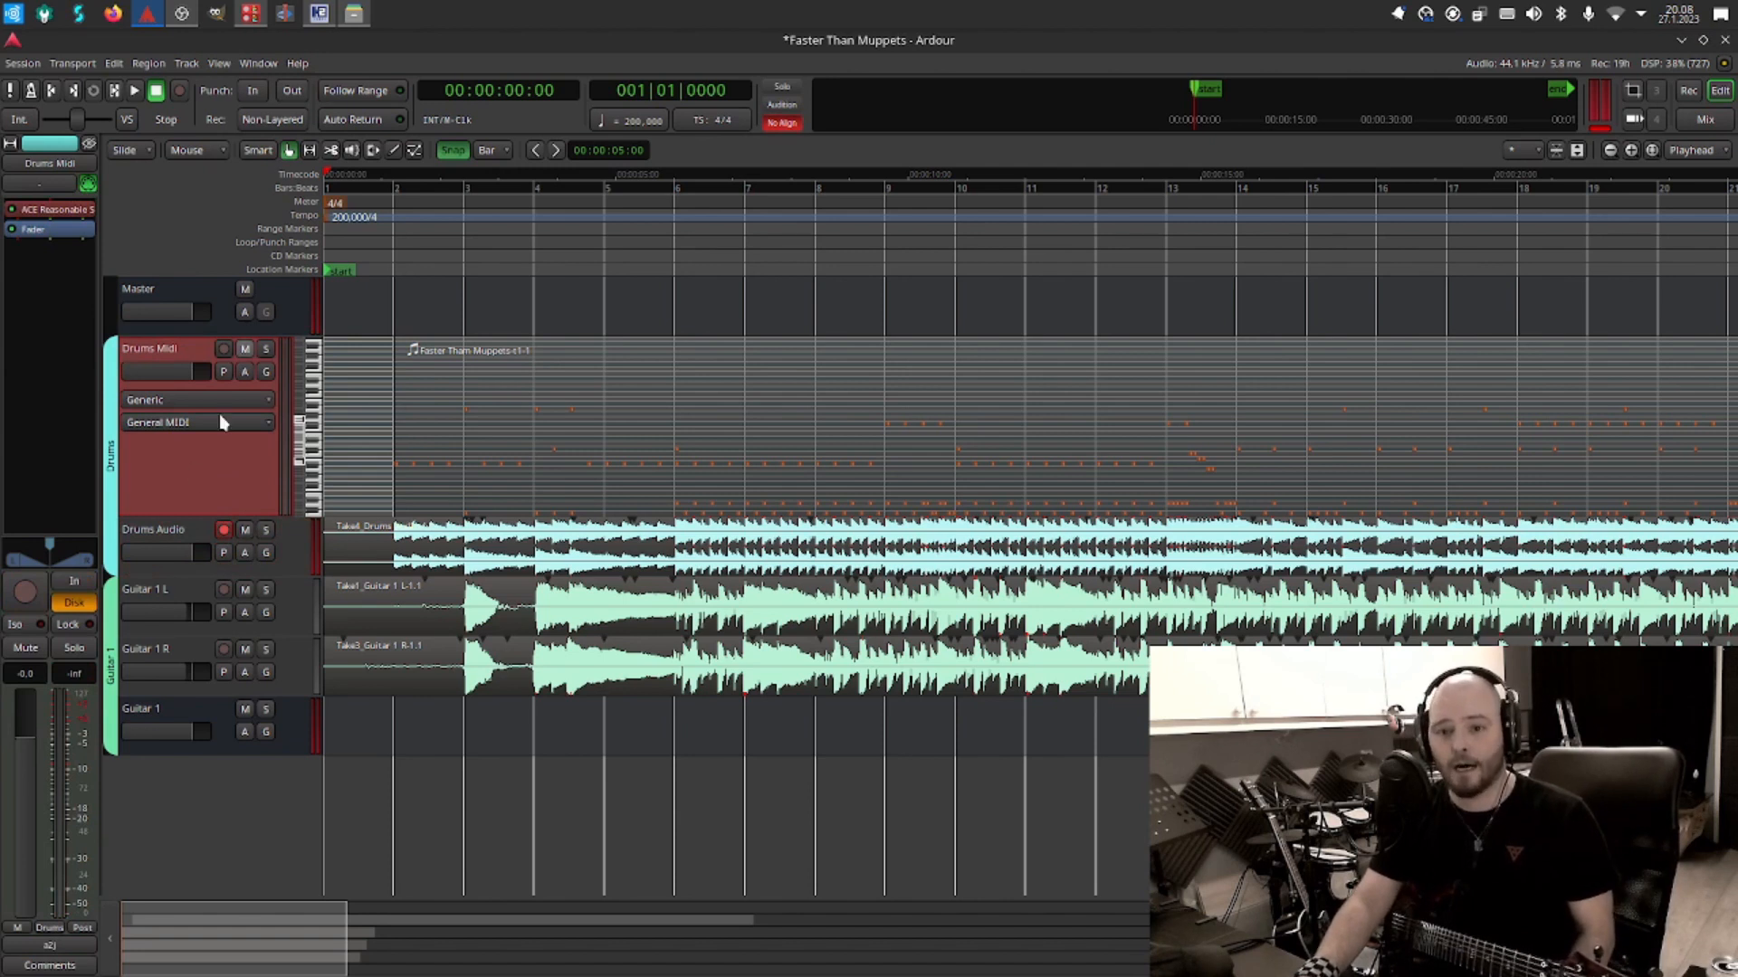
pyautogui.click(245, 350)
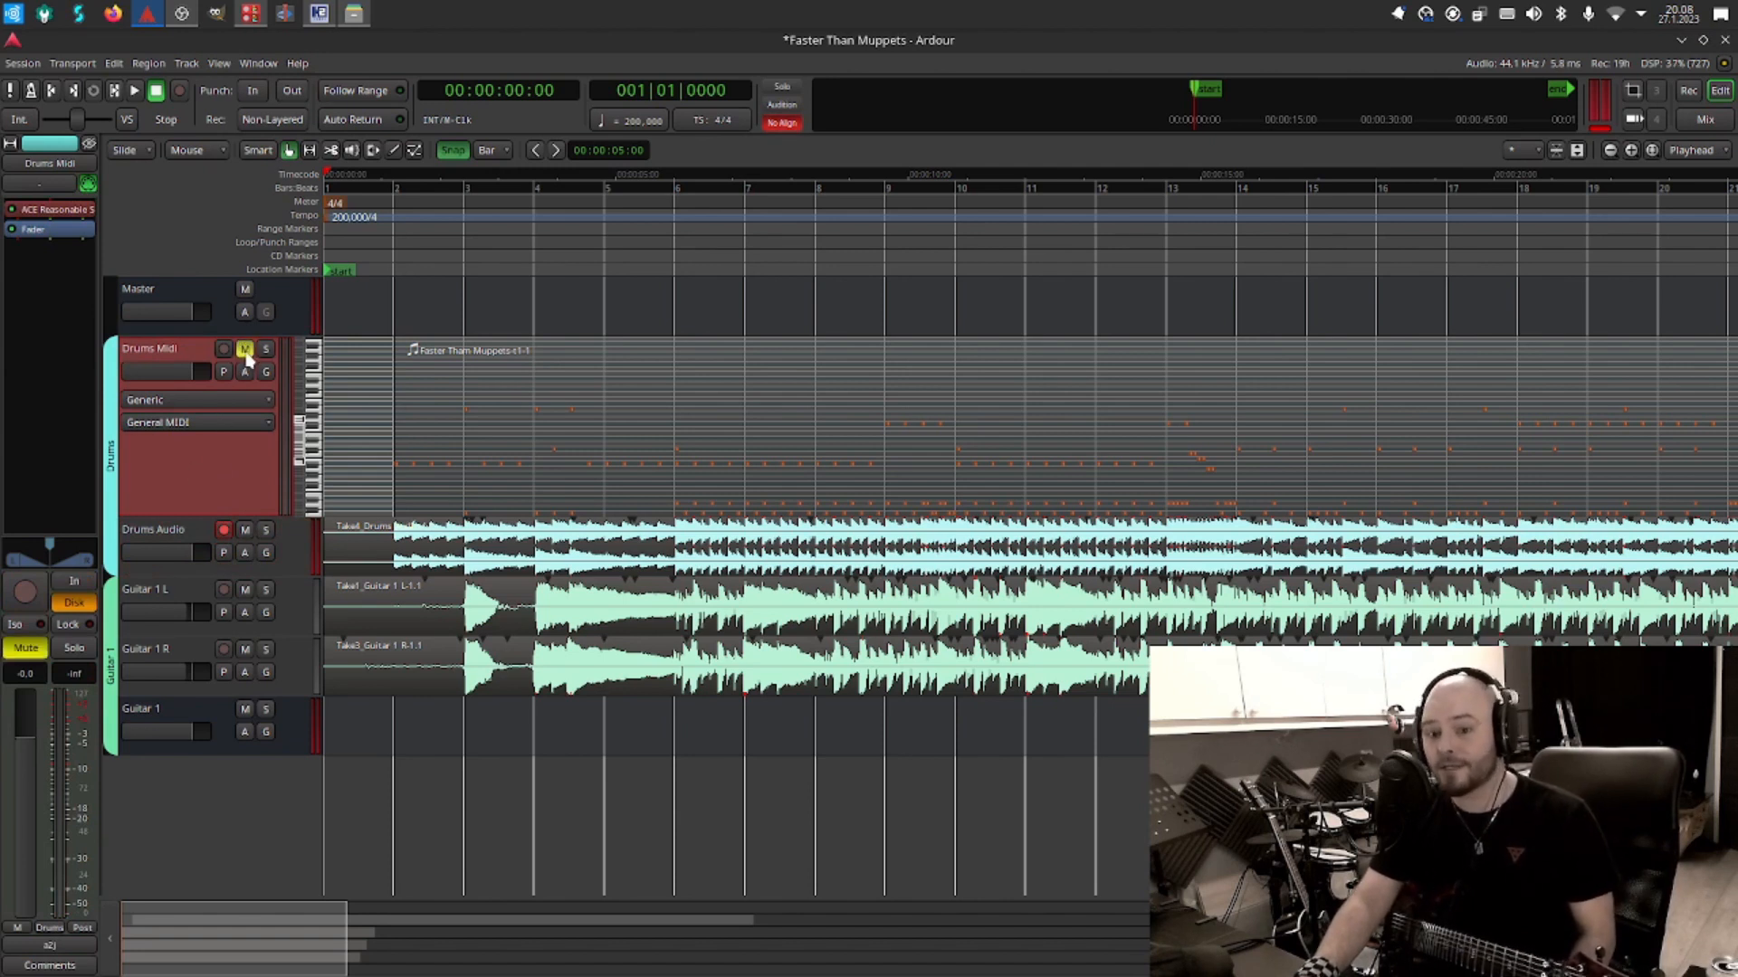
pyautogui.click(191, 535)
pyautogui.click(76, 580)
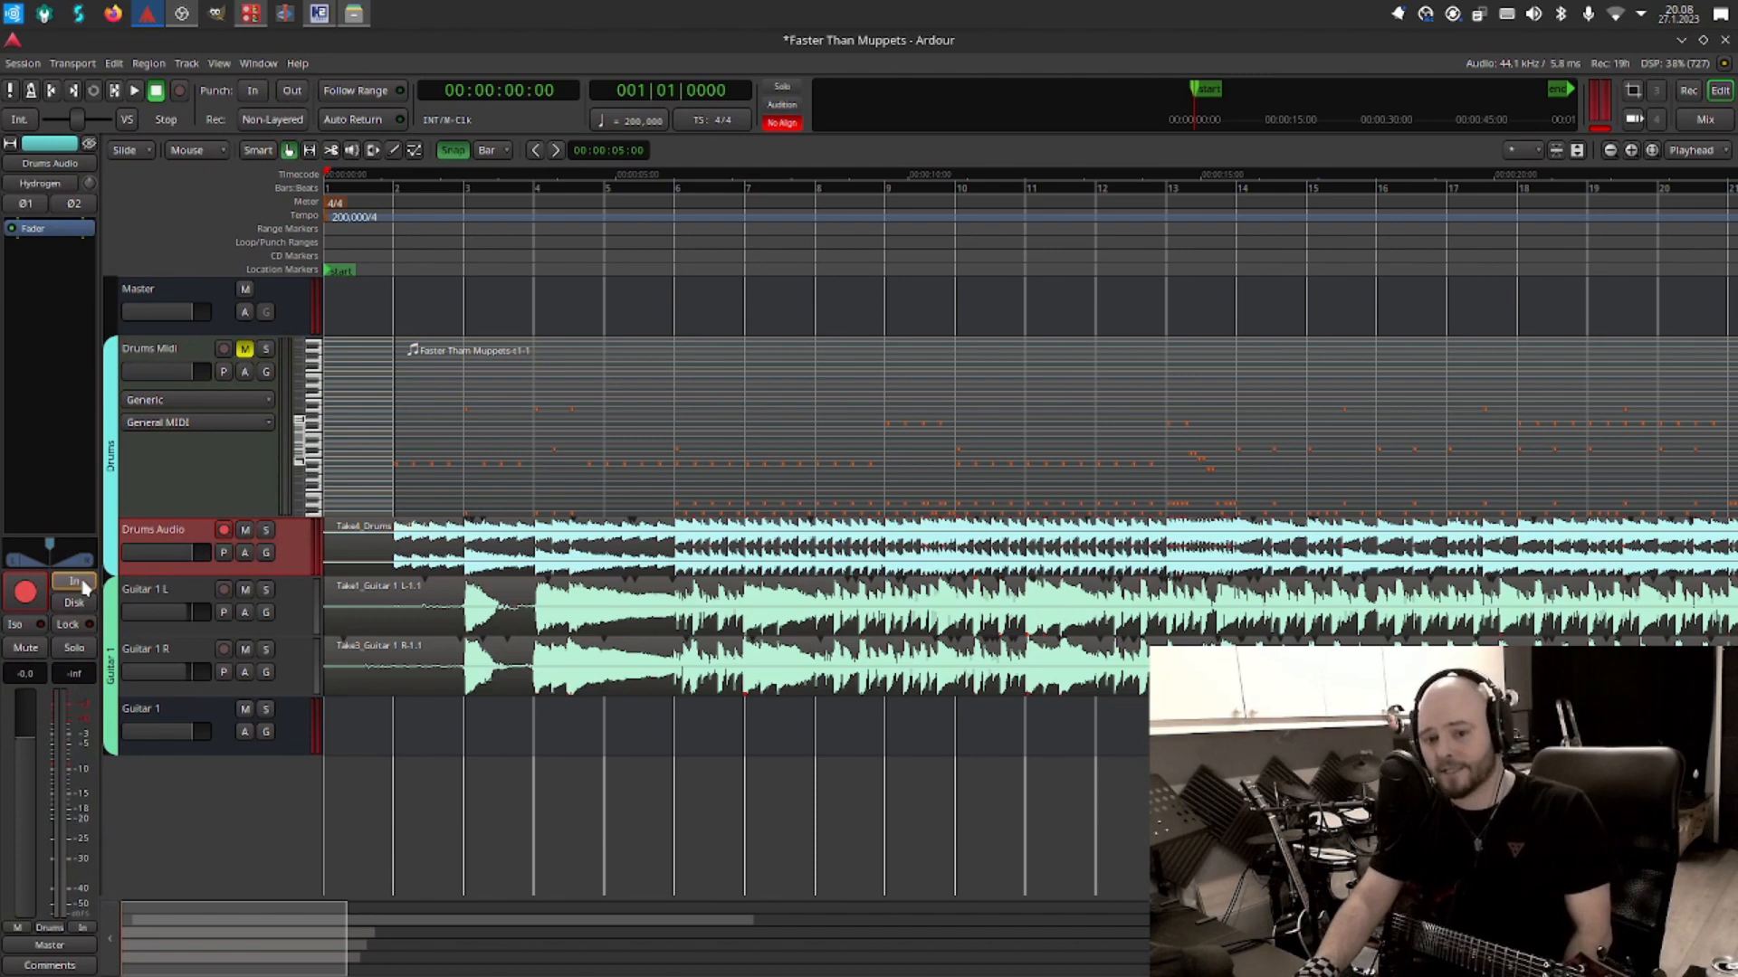
pyautogui.click(78, 601)
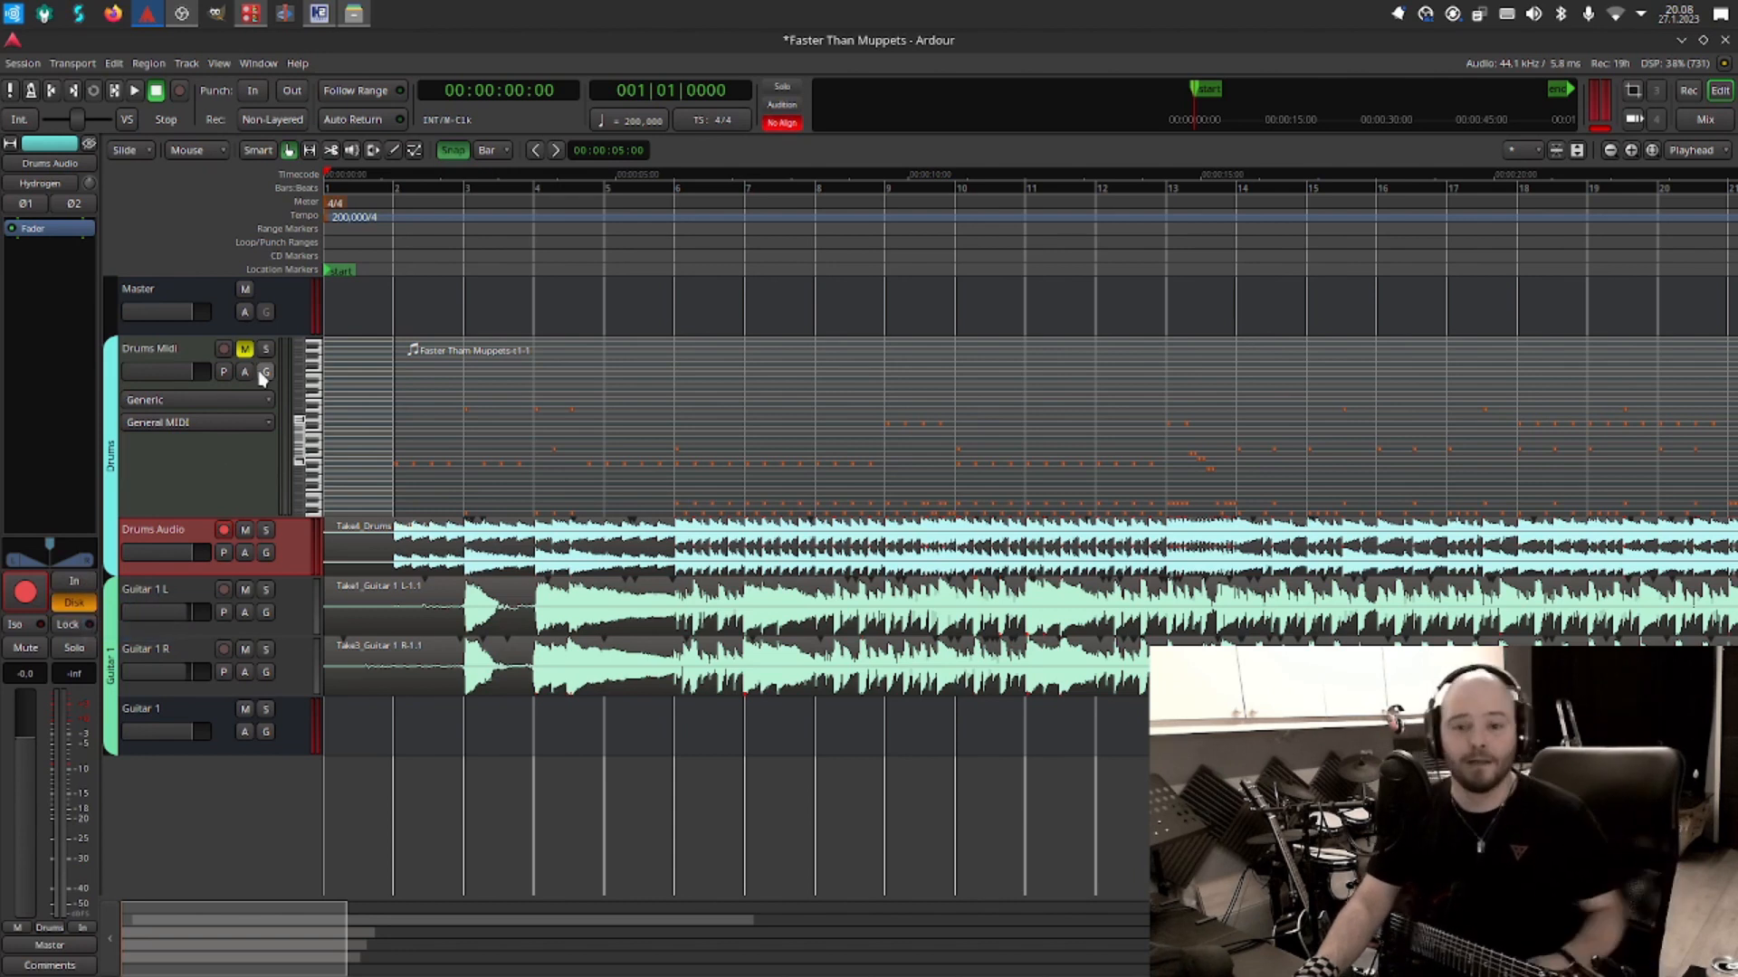
pyautogui.click(226, 531)
# Play the session from the start, close Hydrogen while discarding its unsaved changes, and stop the Ardour playback.
pyautogui.press('space')
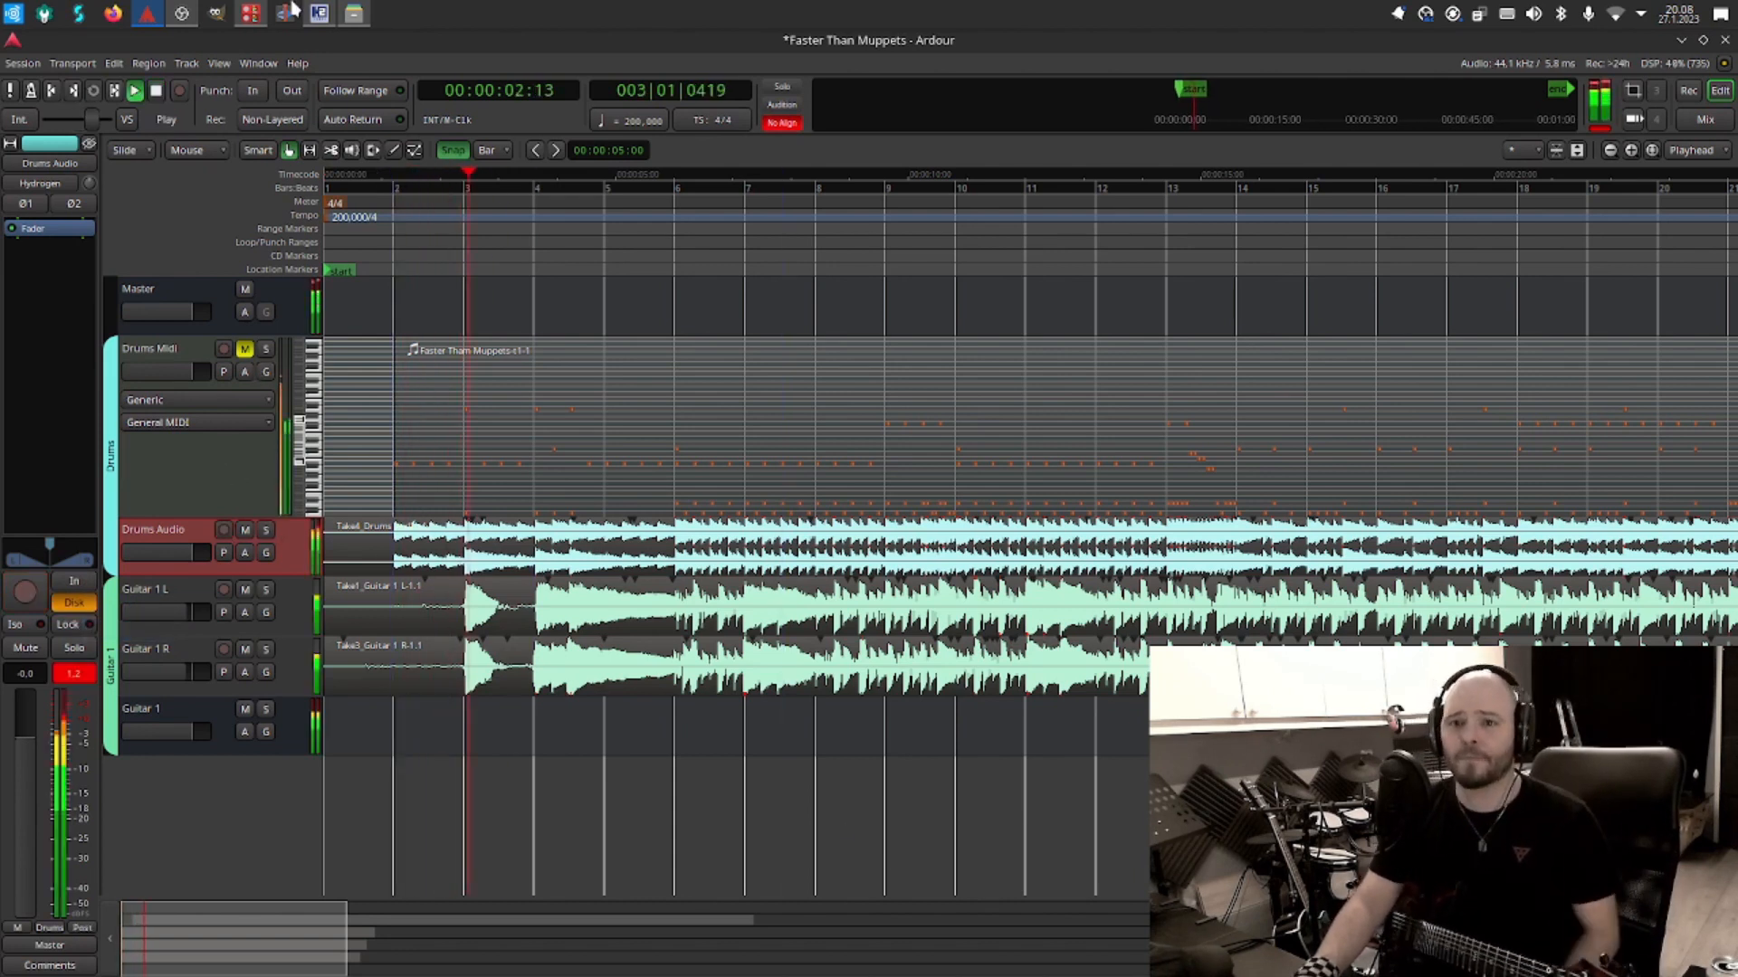
pyautogui.click(319, 13)
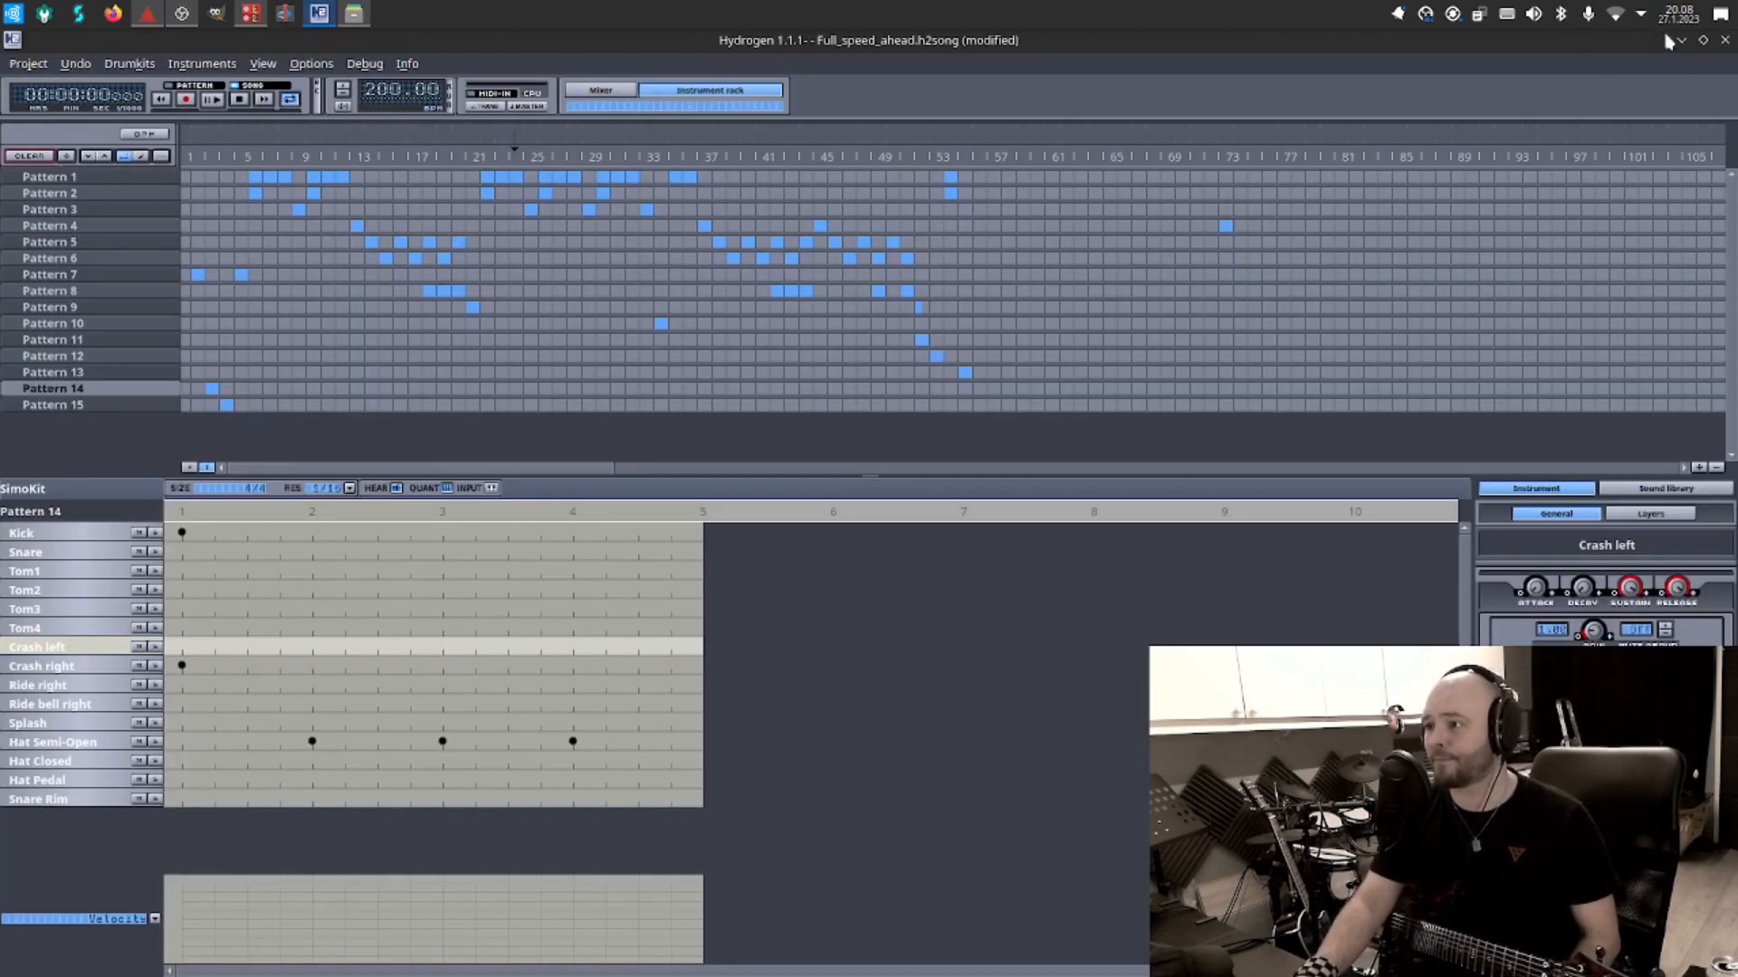
pyautogui.click(1724, 39)
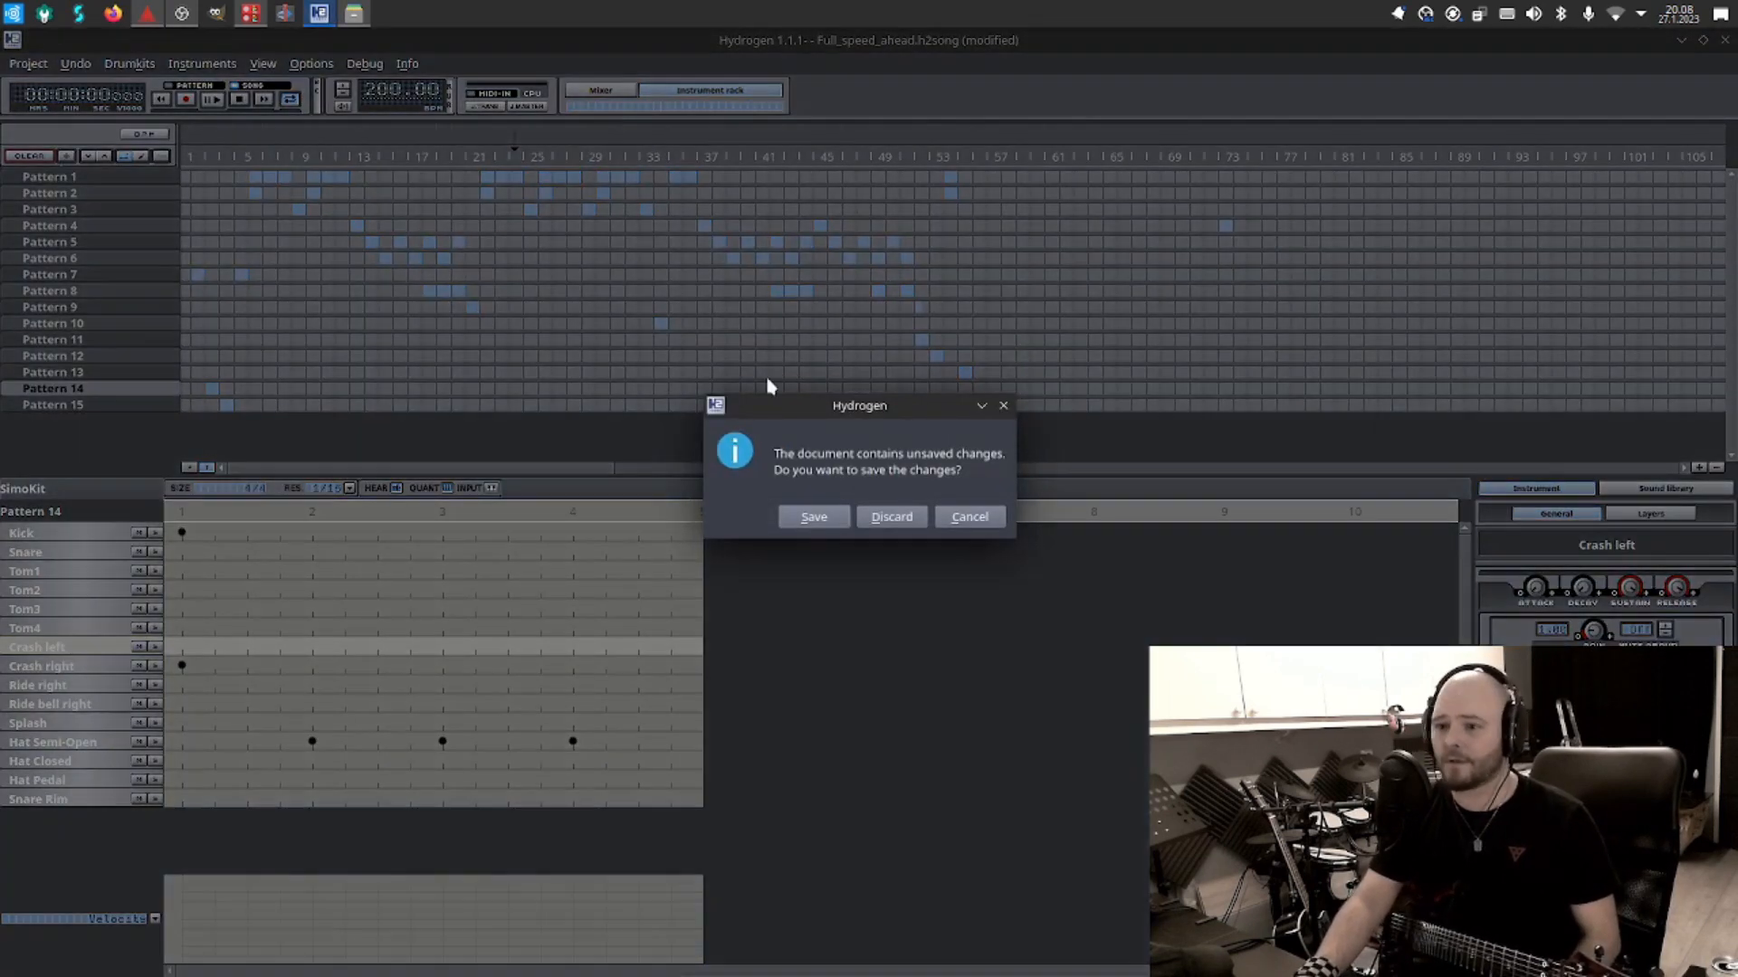
pyautogui.click(884, 516)
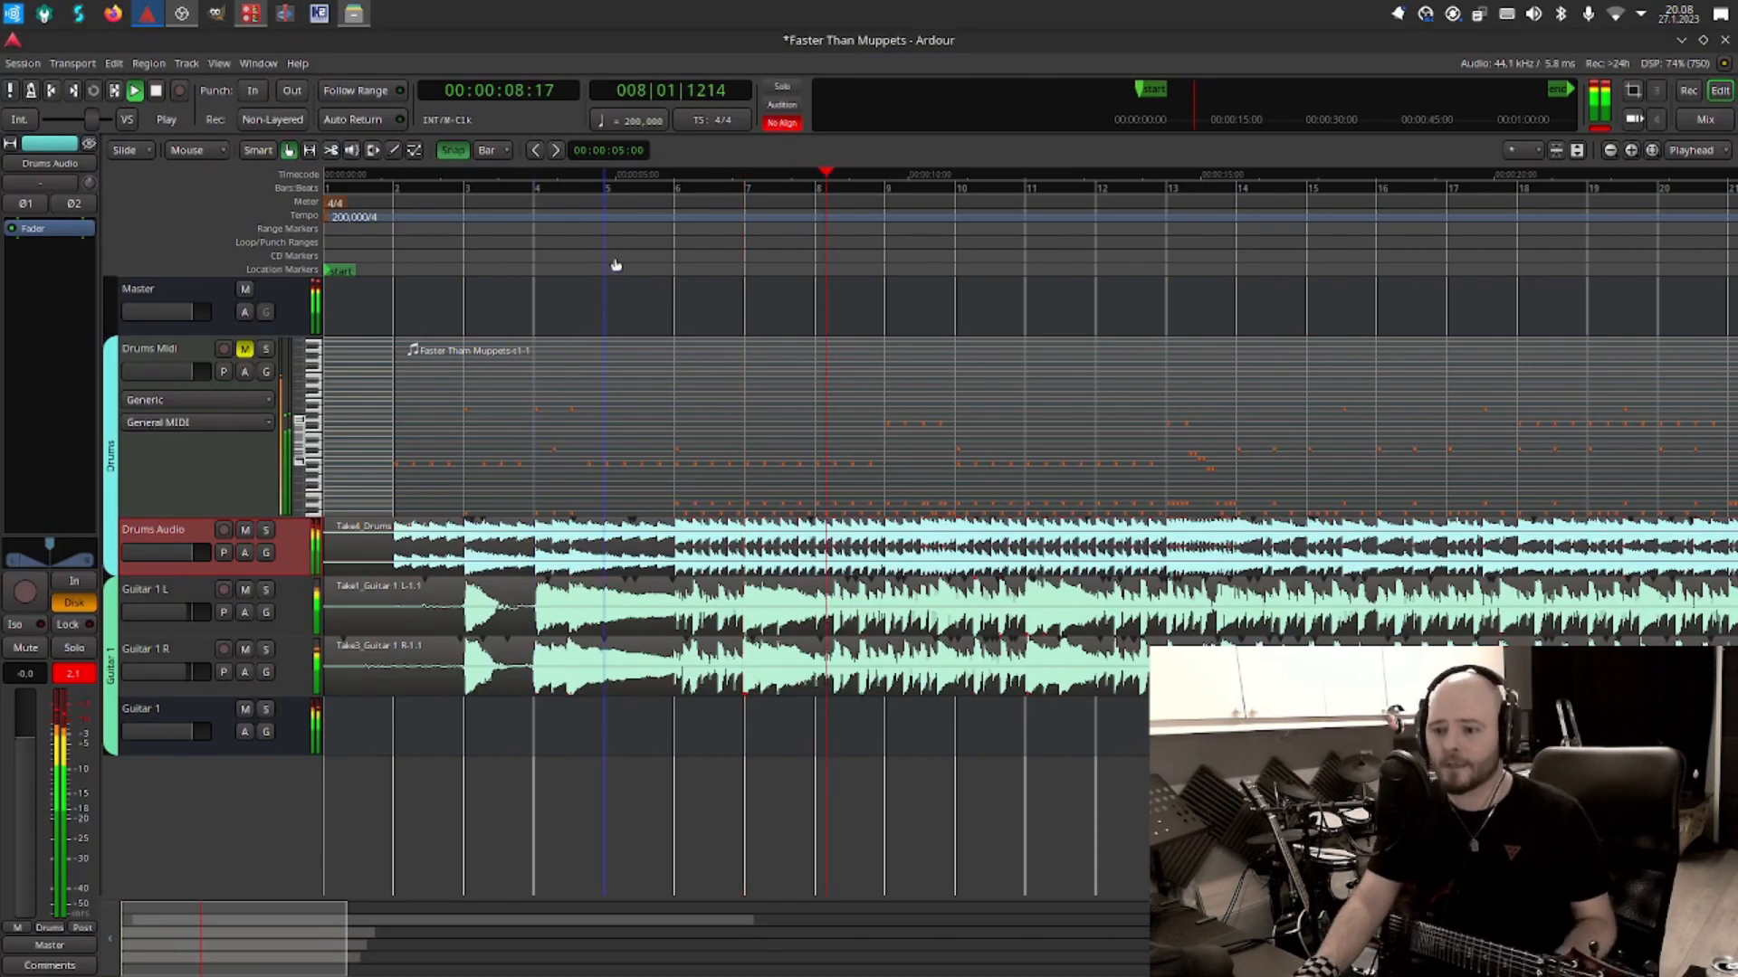
pyautogui.click(158, 95)
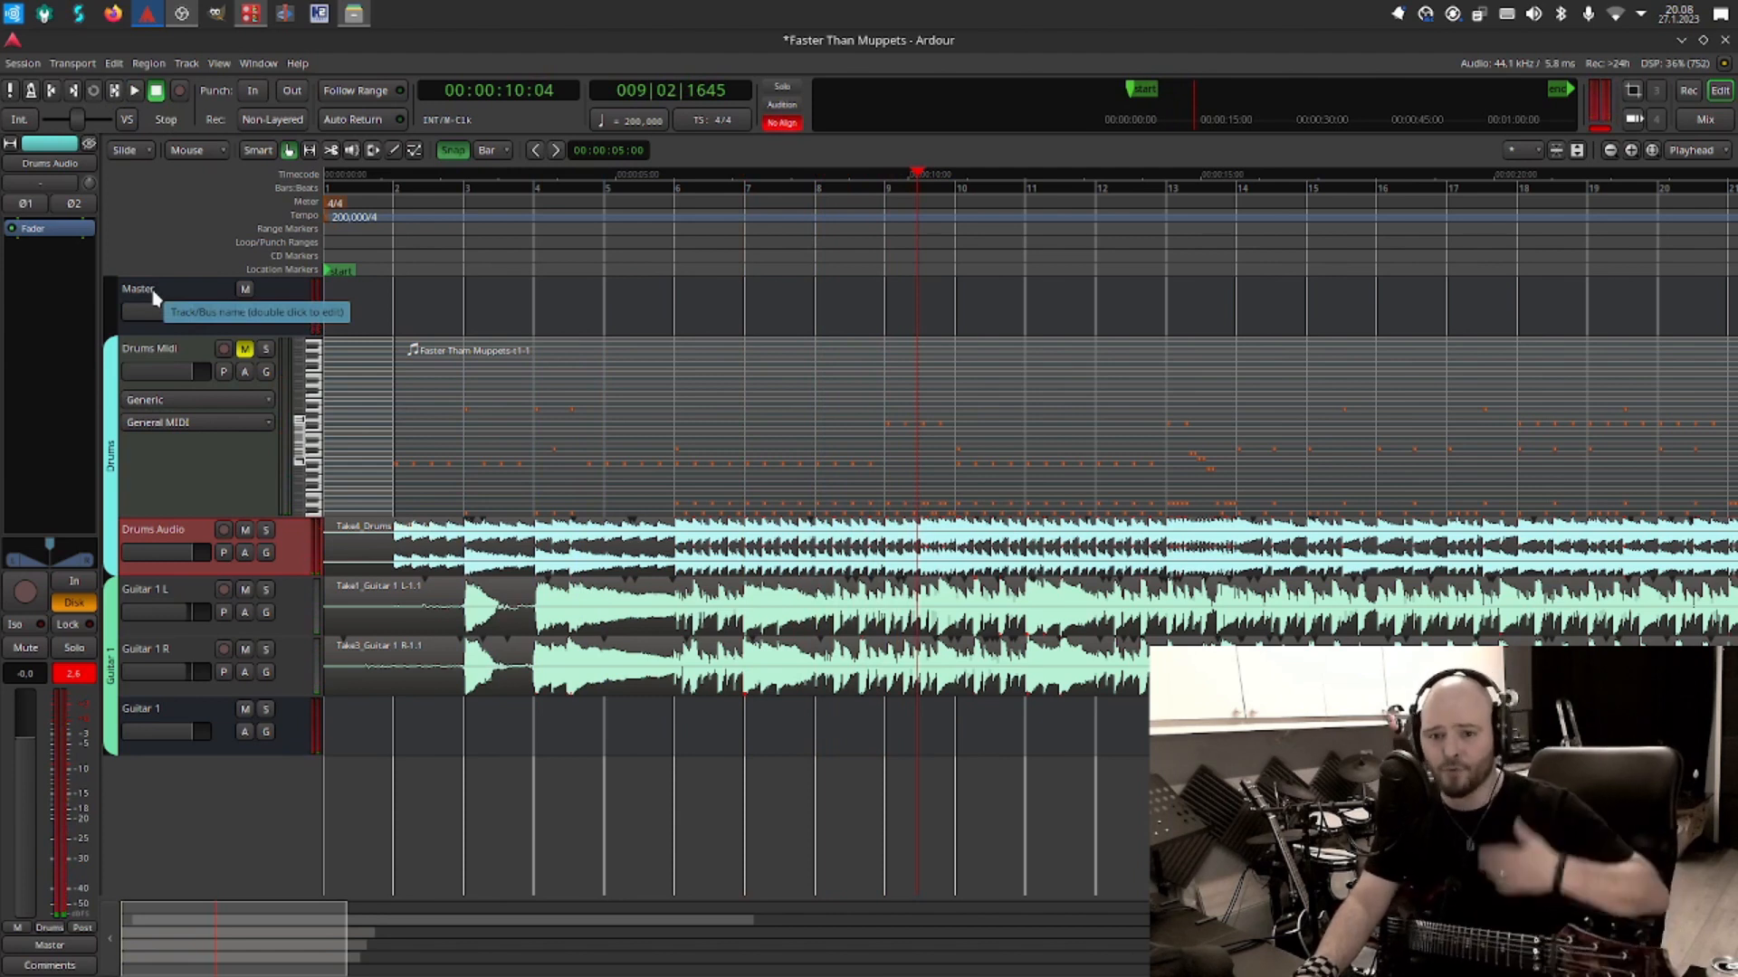
# Select the Guitar 1 bus and play the session from about bar 3.
pyautogui.click(172, 722)
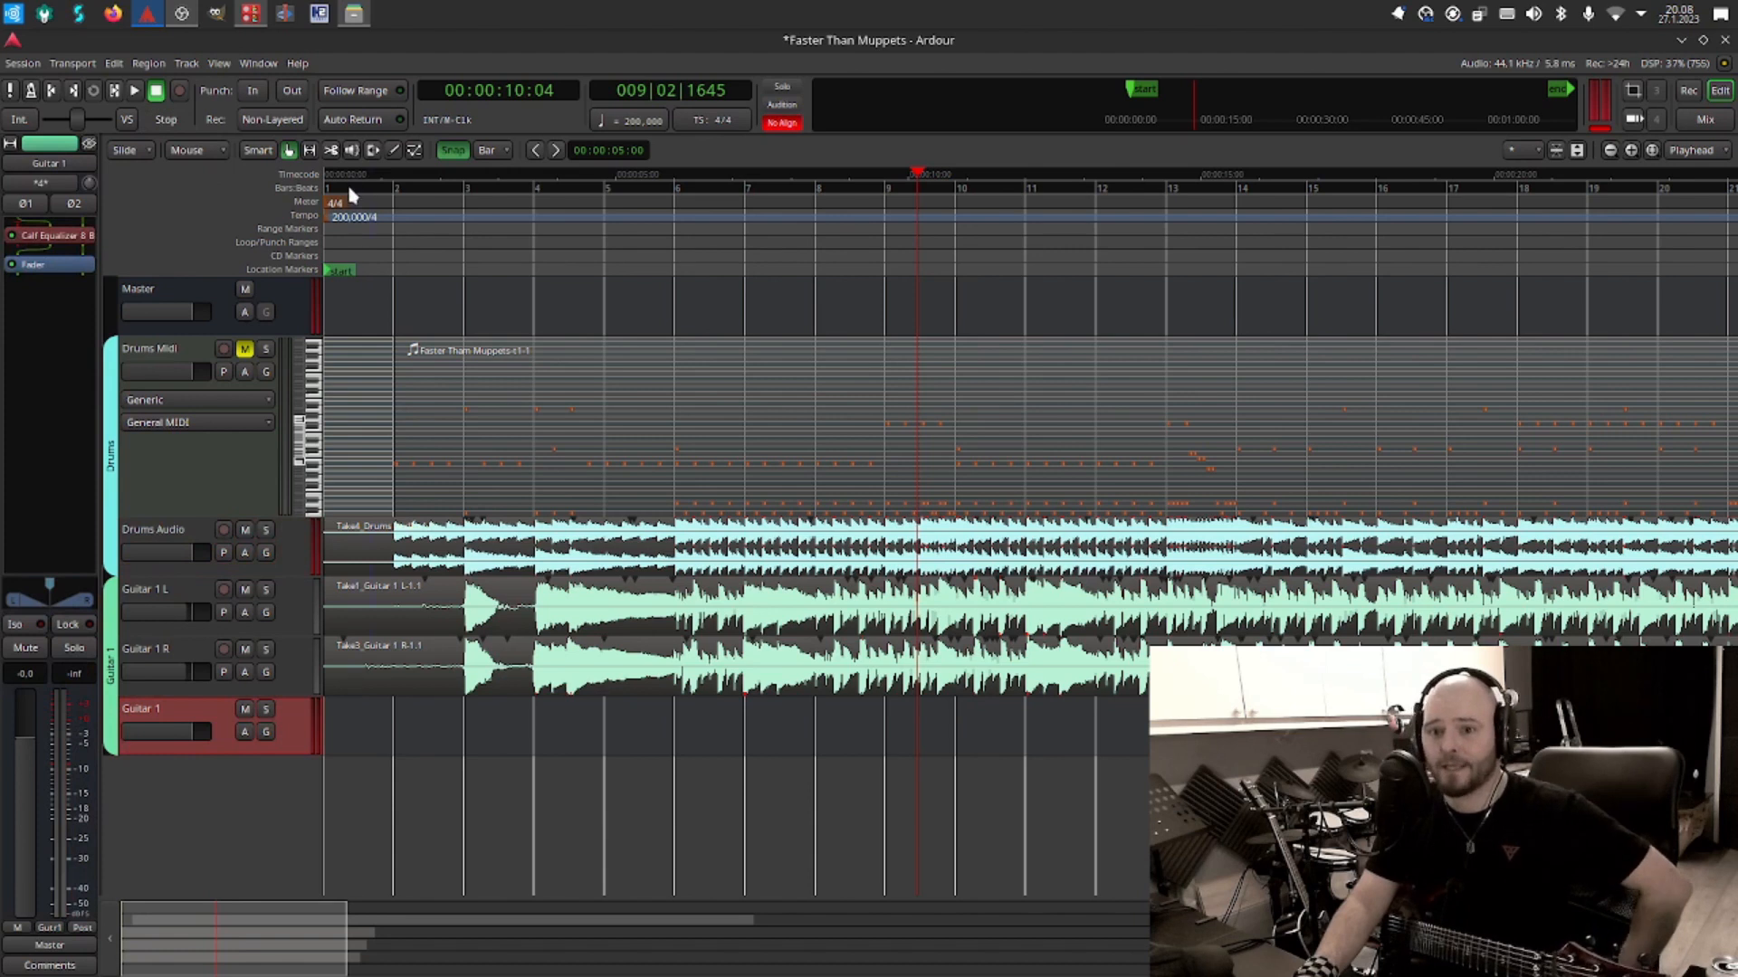
pyautogui.click(440, 181)
pyautogui.press('space')
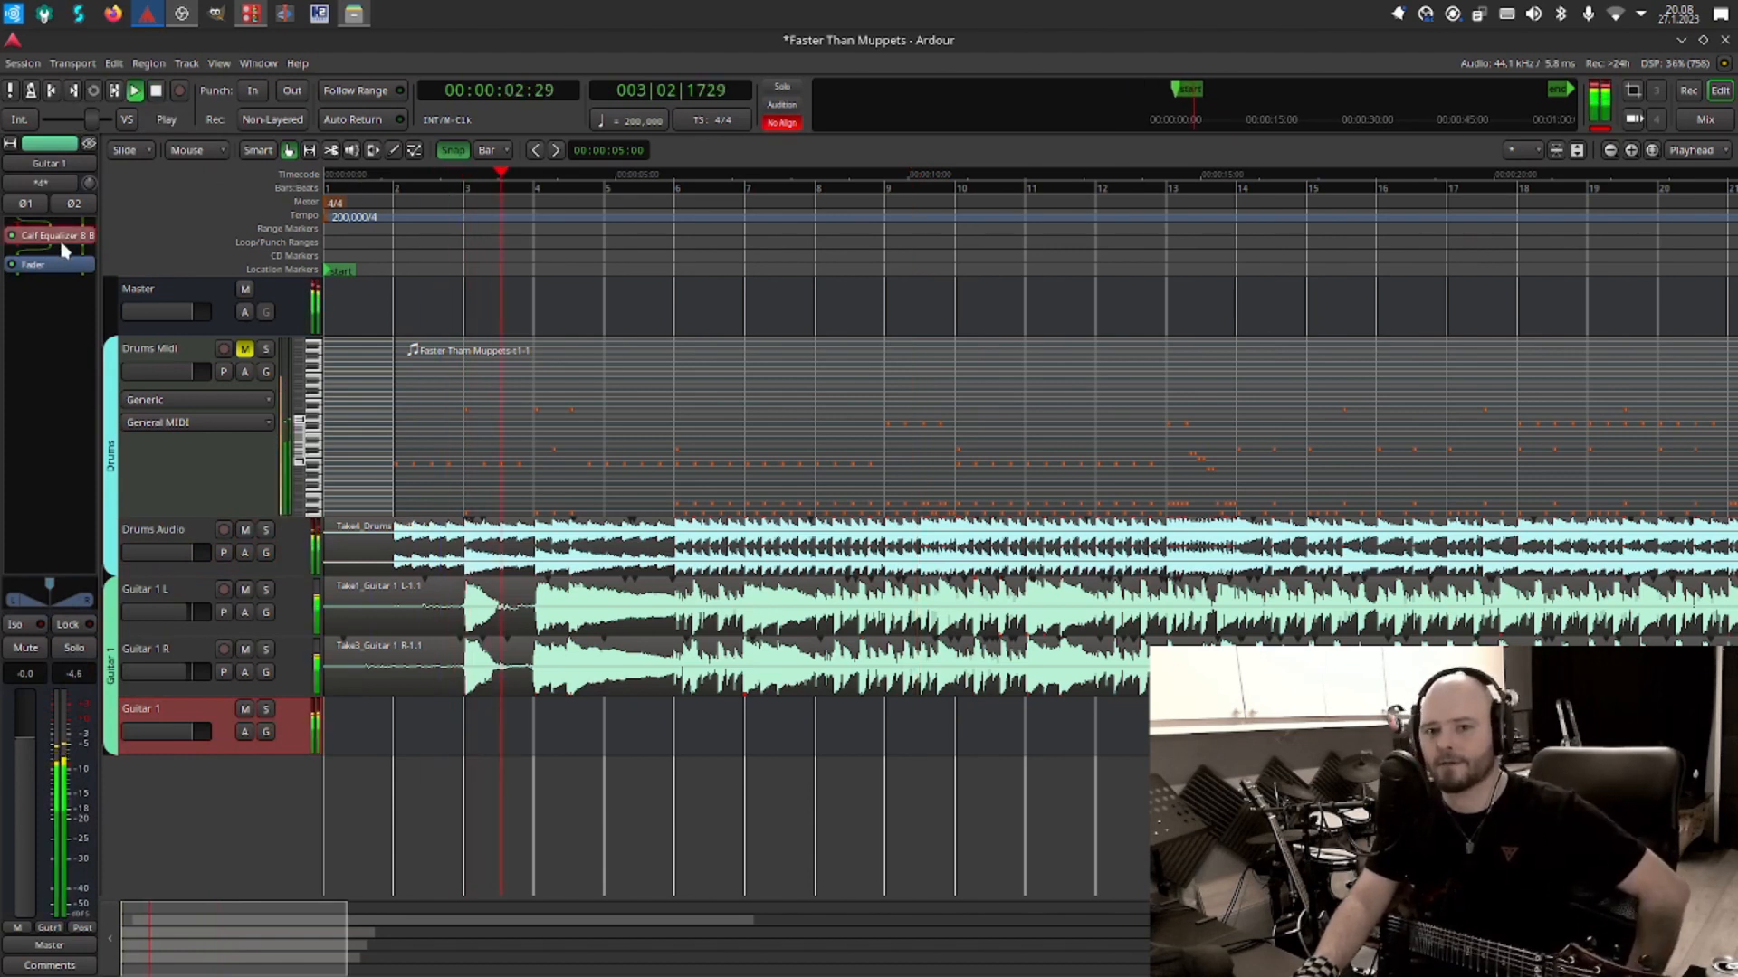
# Set the Guitar 1 bus equalizer's highpass to about 98 Hz and highshelf to about 1457 Hz at 1.4 dB, and stop playback.
pyautogui.doubleClick(58, 237)
pyautogui.moveTo(740, 399); pyautogui.dragTo(778, 396)
pyautogui.moveTo(543, 442)
pyautogui.mouseDown()
pyautogui.moveTo(615, 457)
pyautogui.moveTo(560, 448)
pyautogui.mouseUp()
pyautogui.moveTo(778, 396); pyautogui.dragTo(770, 402)
pyautogui.moveTo(572, 435)
pyautogui.mouseDown()
pyautogui.moveTo(535, 434)
pyautogui.moveTo(557, 441)
pyautogui.mouseUp()
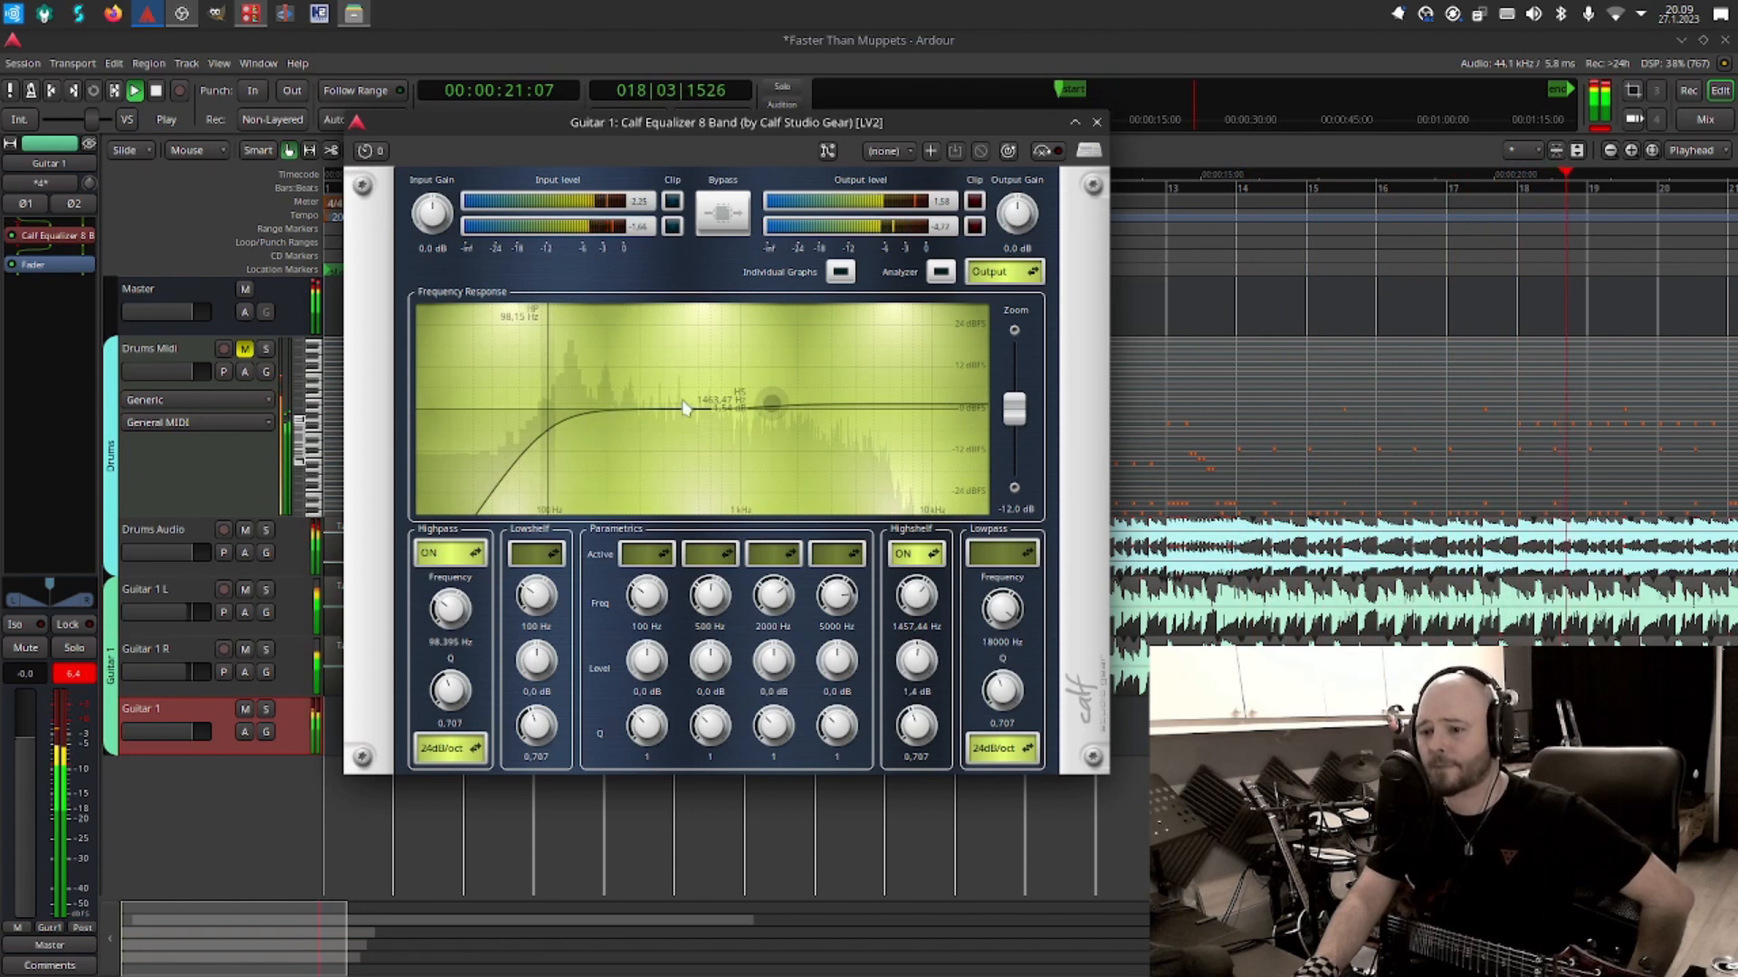
pyautogui.click(1099, 124)
pyautogui.press('space')
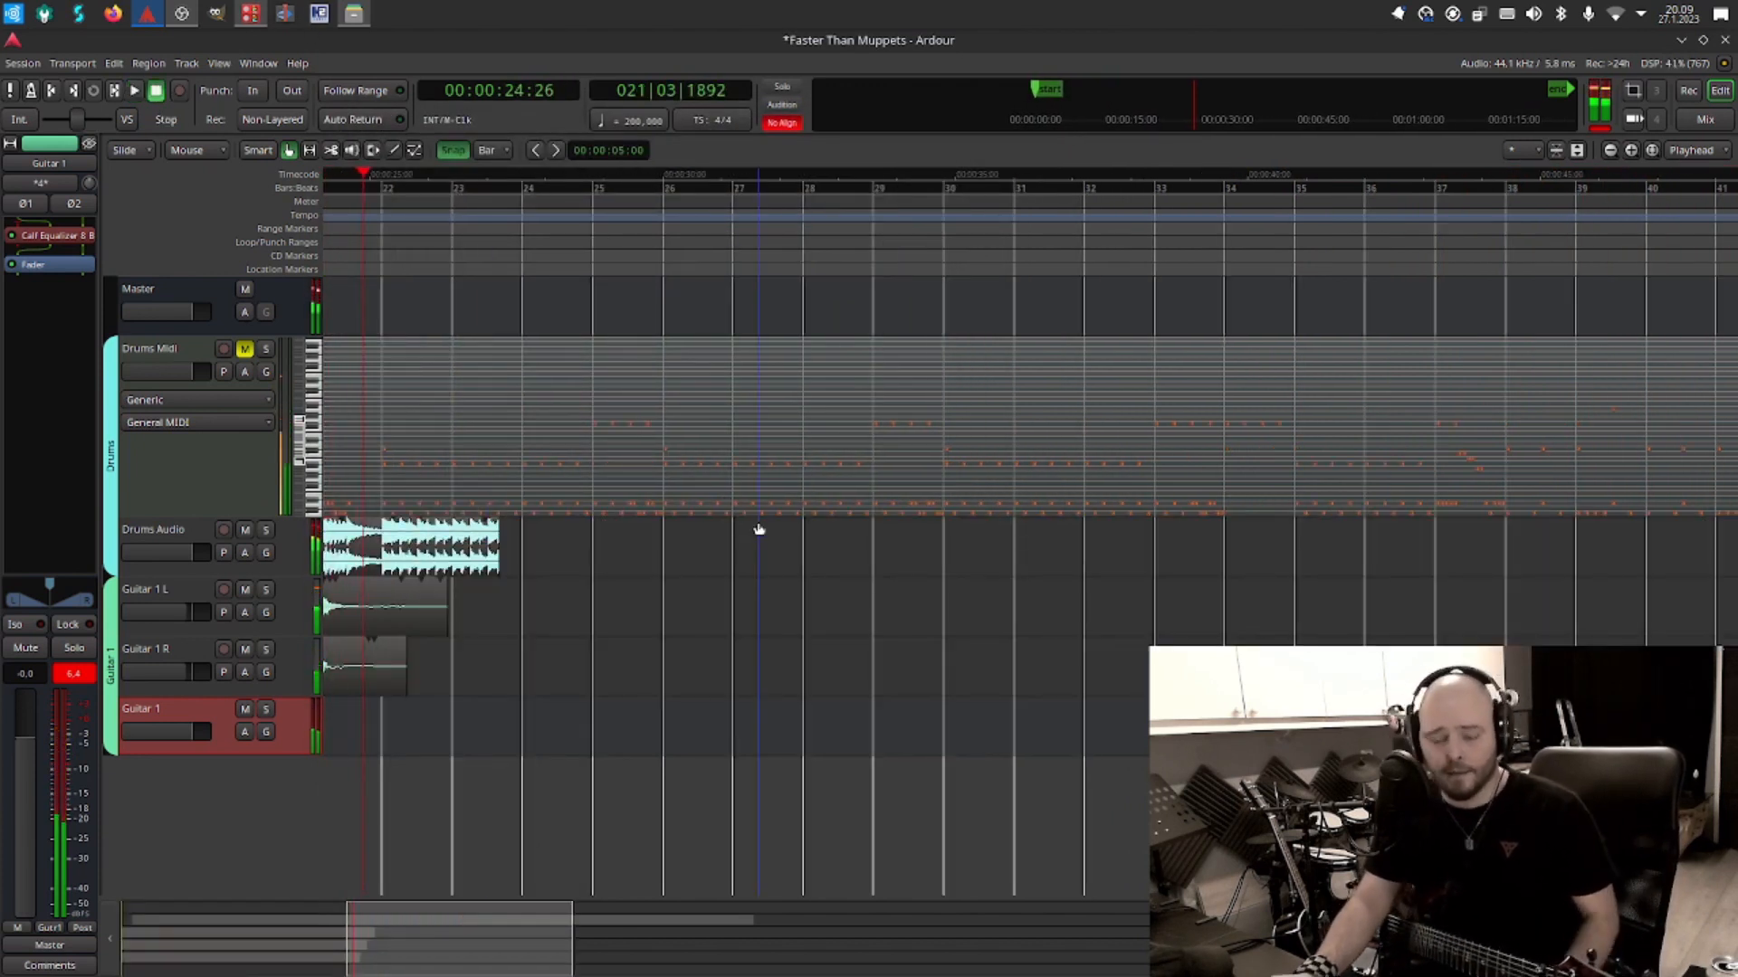
pyautogui.moveTo(403, 179); pyautogui.dragTo(65, 246)
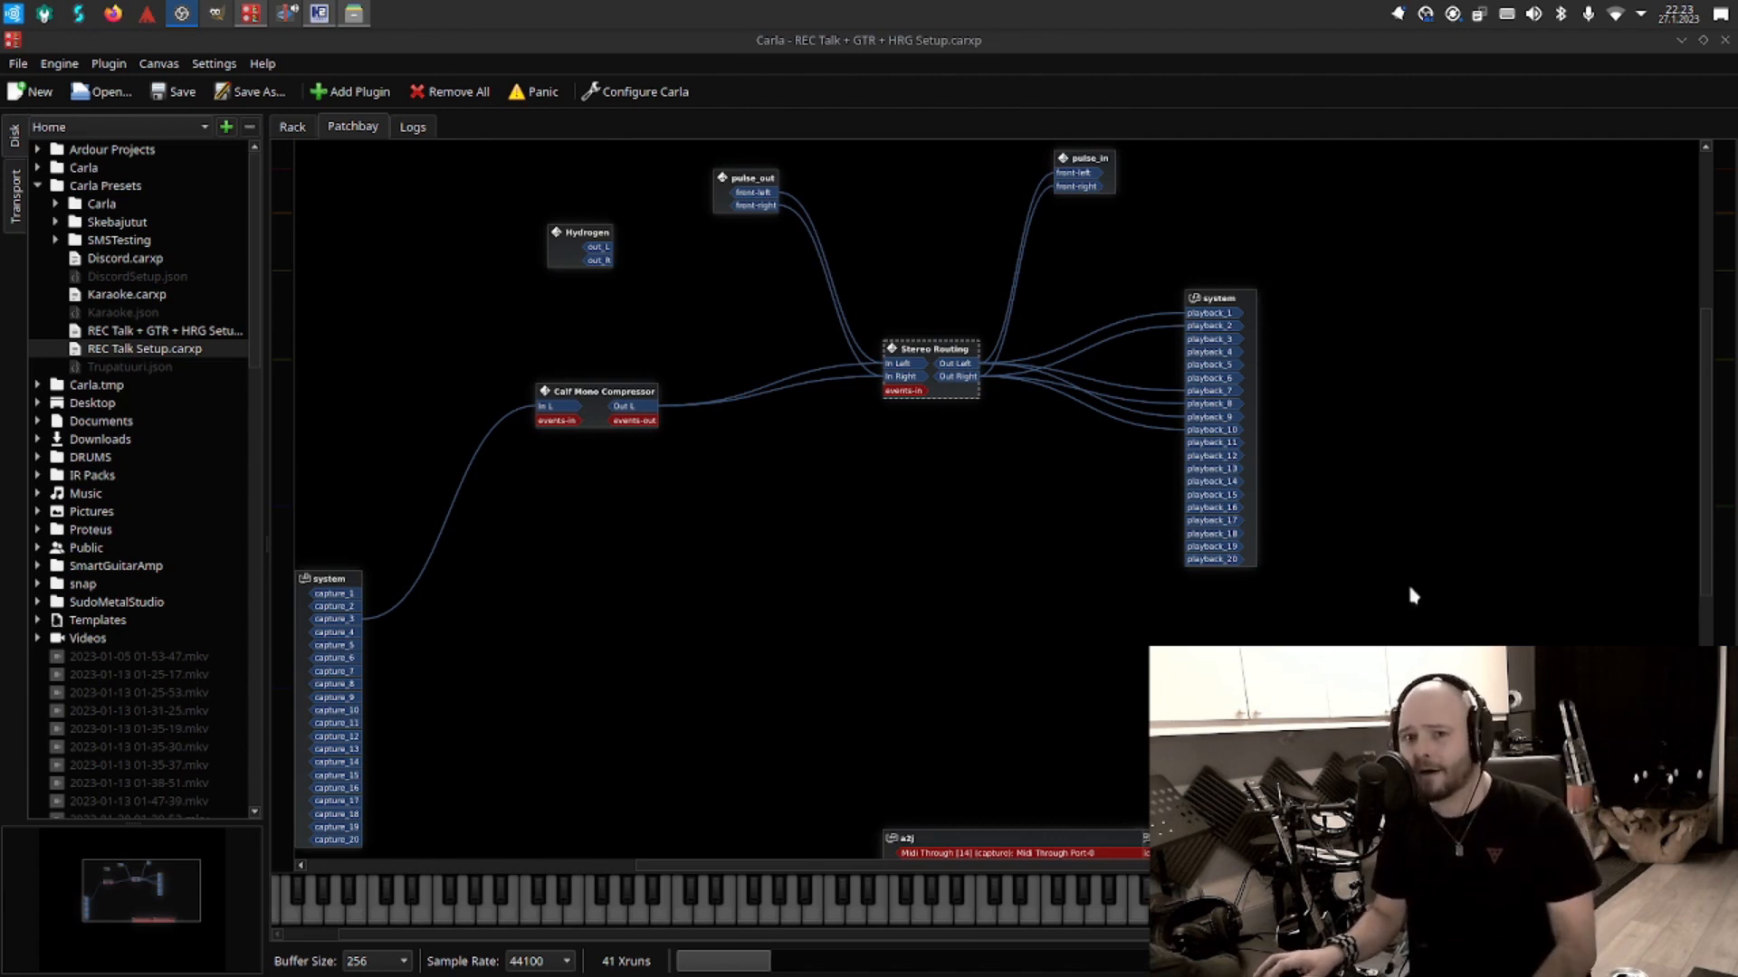
# Move the system capture box up in Carla's patchbay, level with the Calf Mono Compressor.
pyautogui.scroll(3, 1023, 574)
pyautogui.scroll(-2, 688, 378)
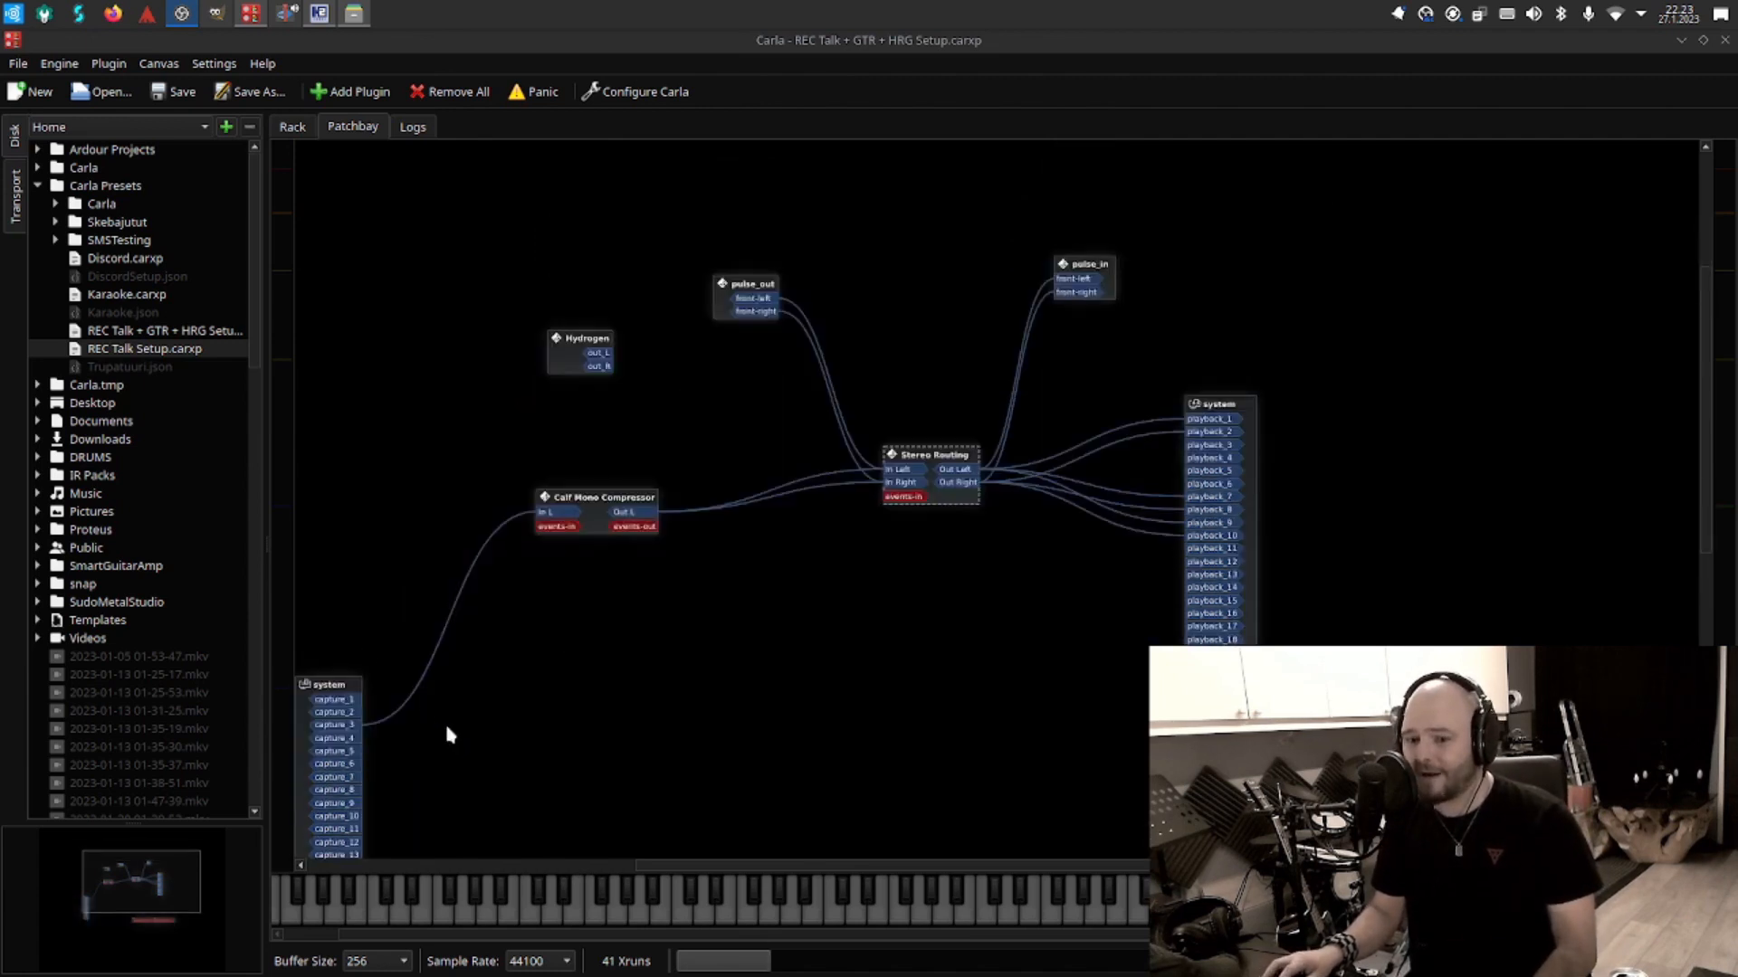
pyautogui.click(355, 688)
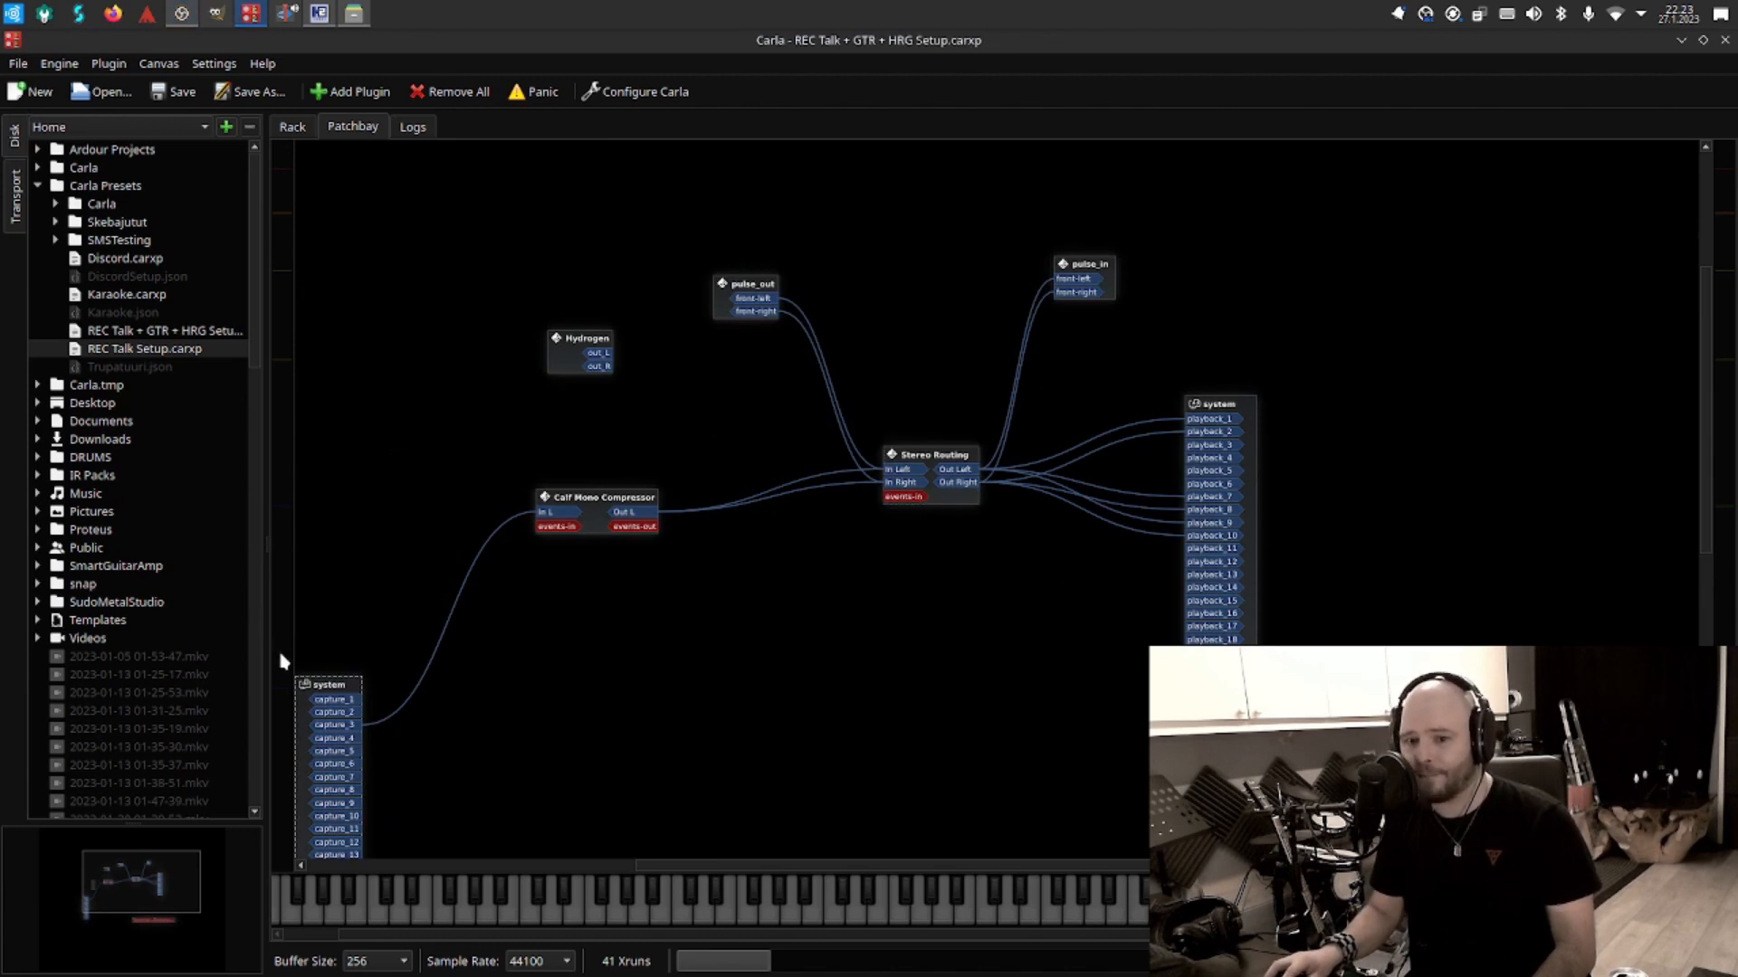
pyautogui.moveTo(330, 685); pyautogui.dragTo(363, 484)
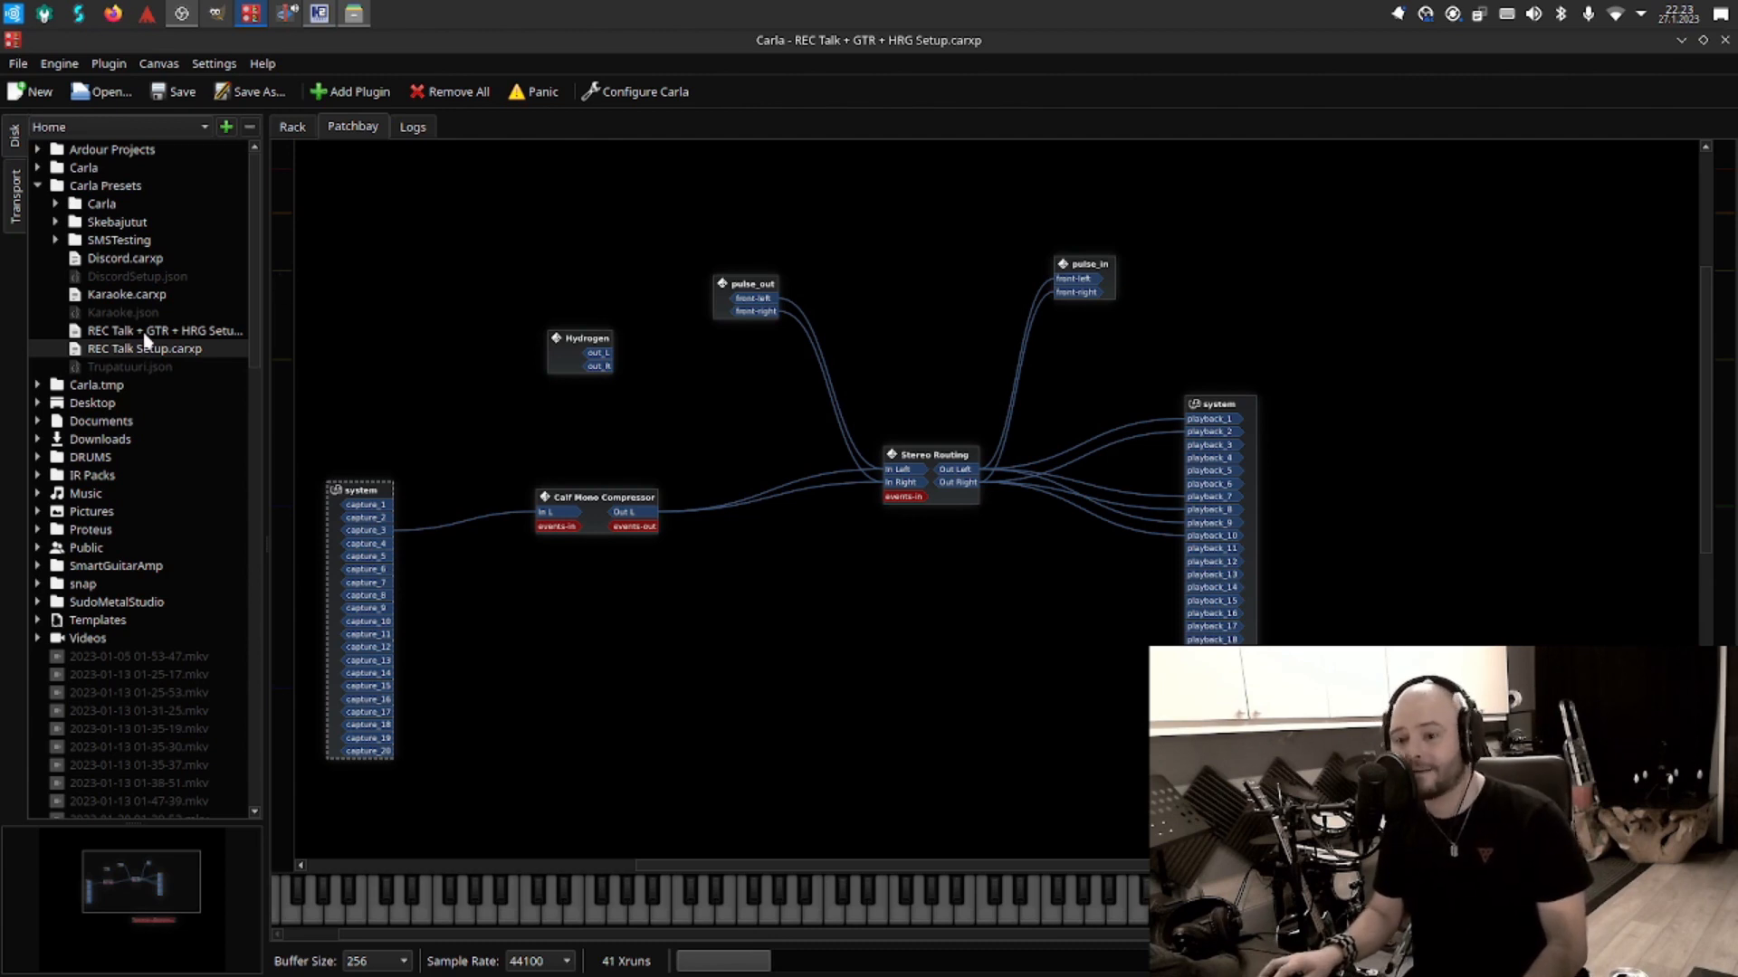
# Remove all plugins from the Carla project and load the REC Talk + GTR + HRG Setup preset.
pyautogui.click(445, 94)
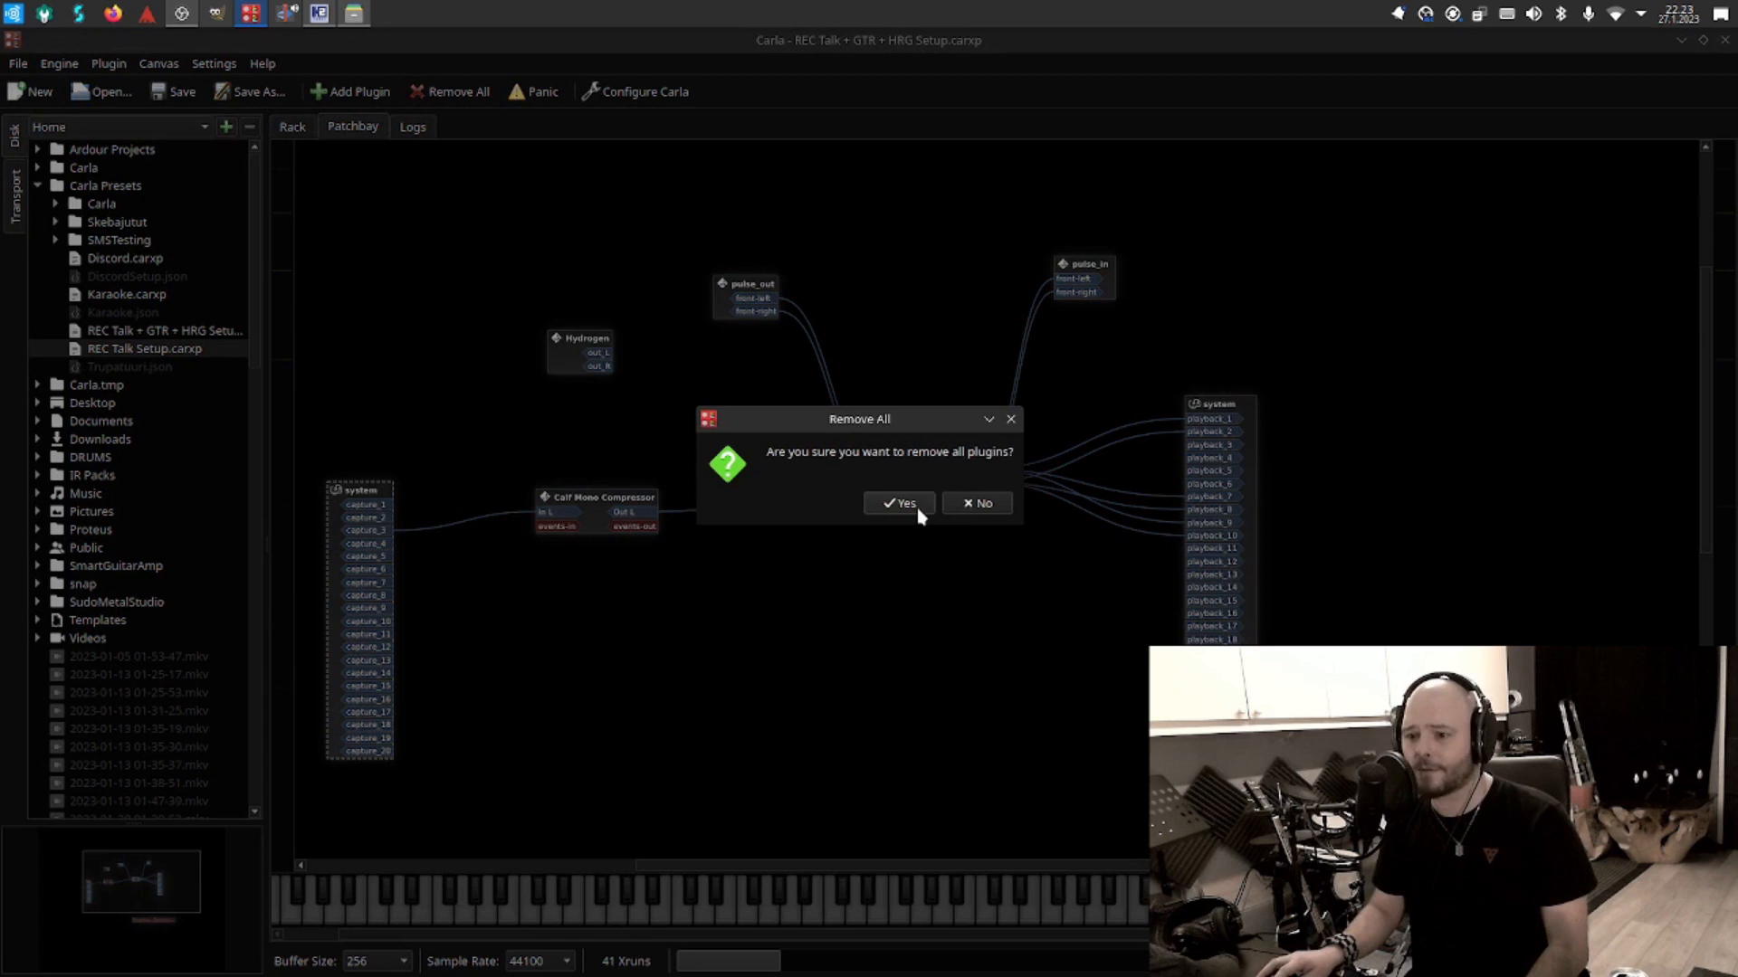
pyautogui.click(918, 507)
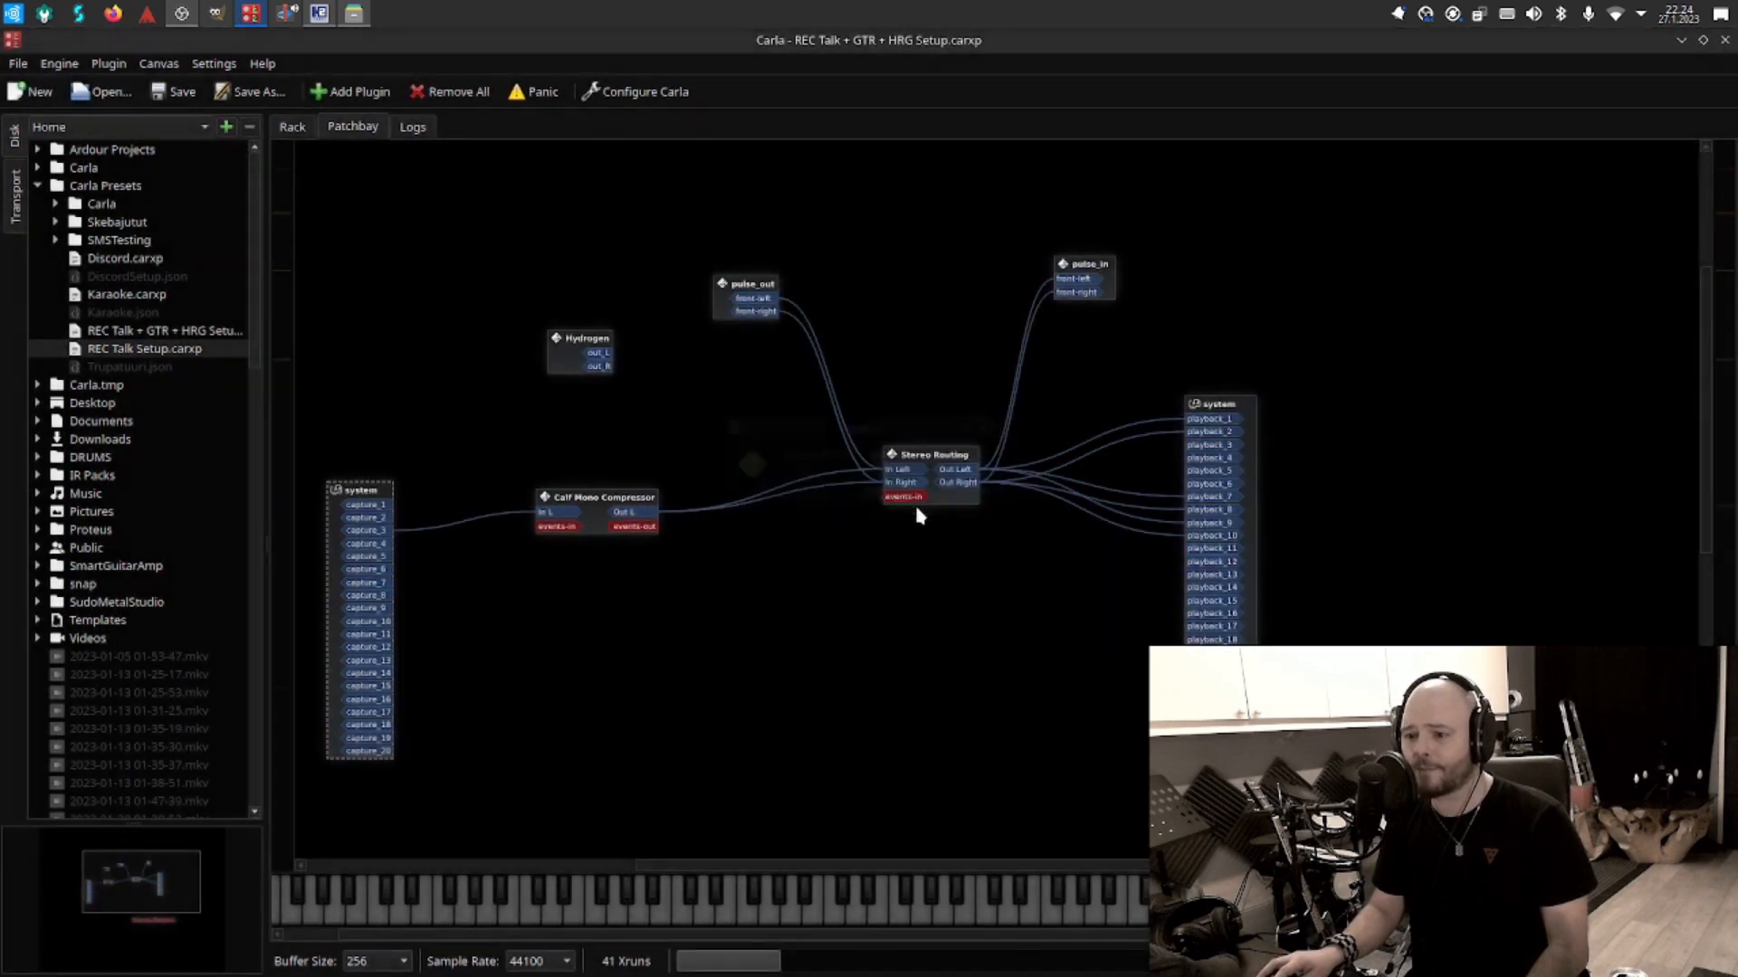
pyautogui.doubleClick(121, 333)
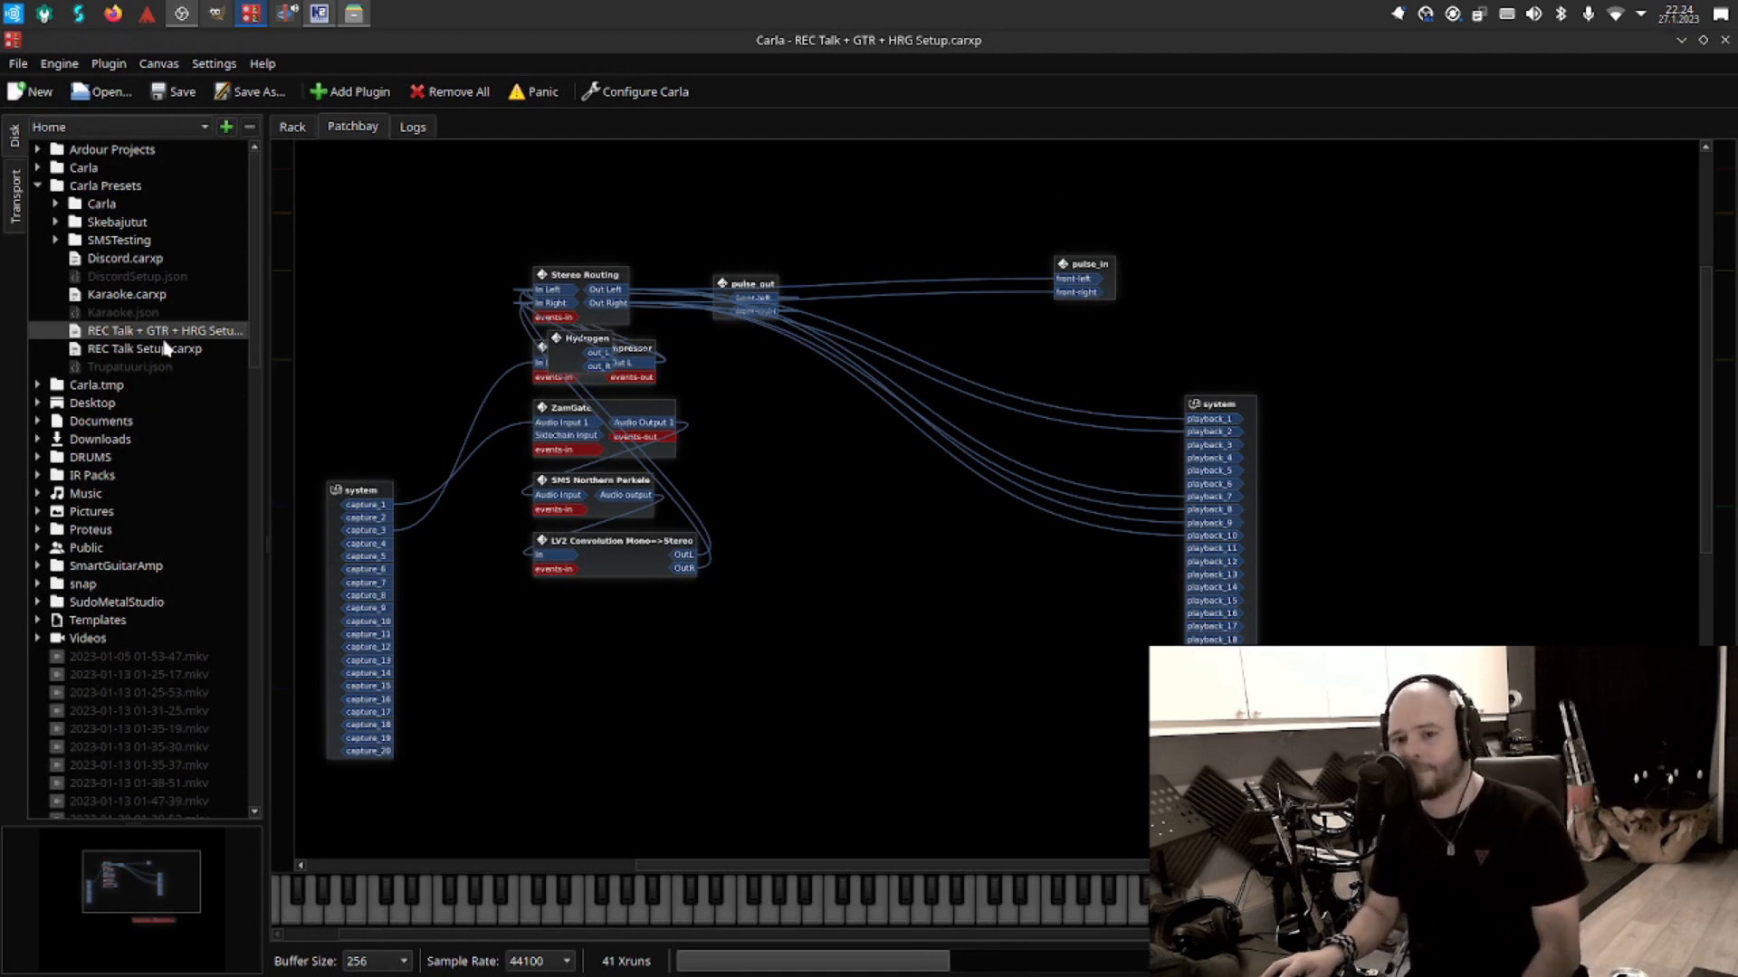
# Arrange the patchbay with Stereo Routing near the playback box, Hydrogen above pulse_out, and Calf Mono Compressor below the guitar chain.
pyautogui.click(607, 276)
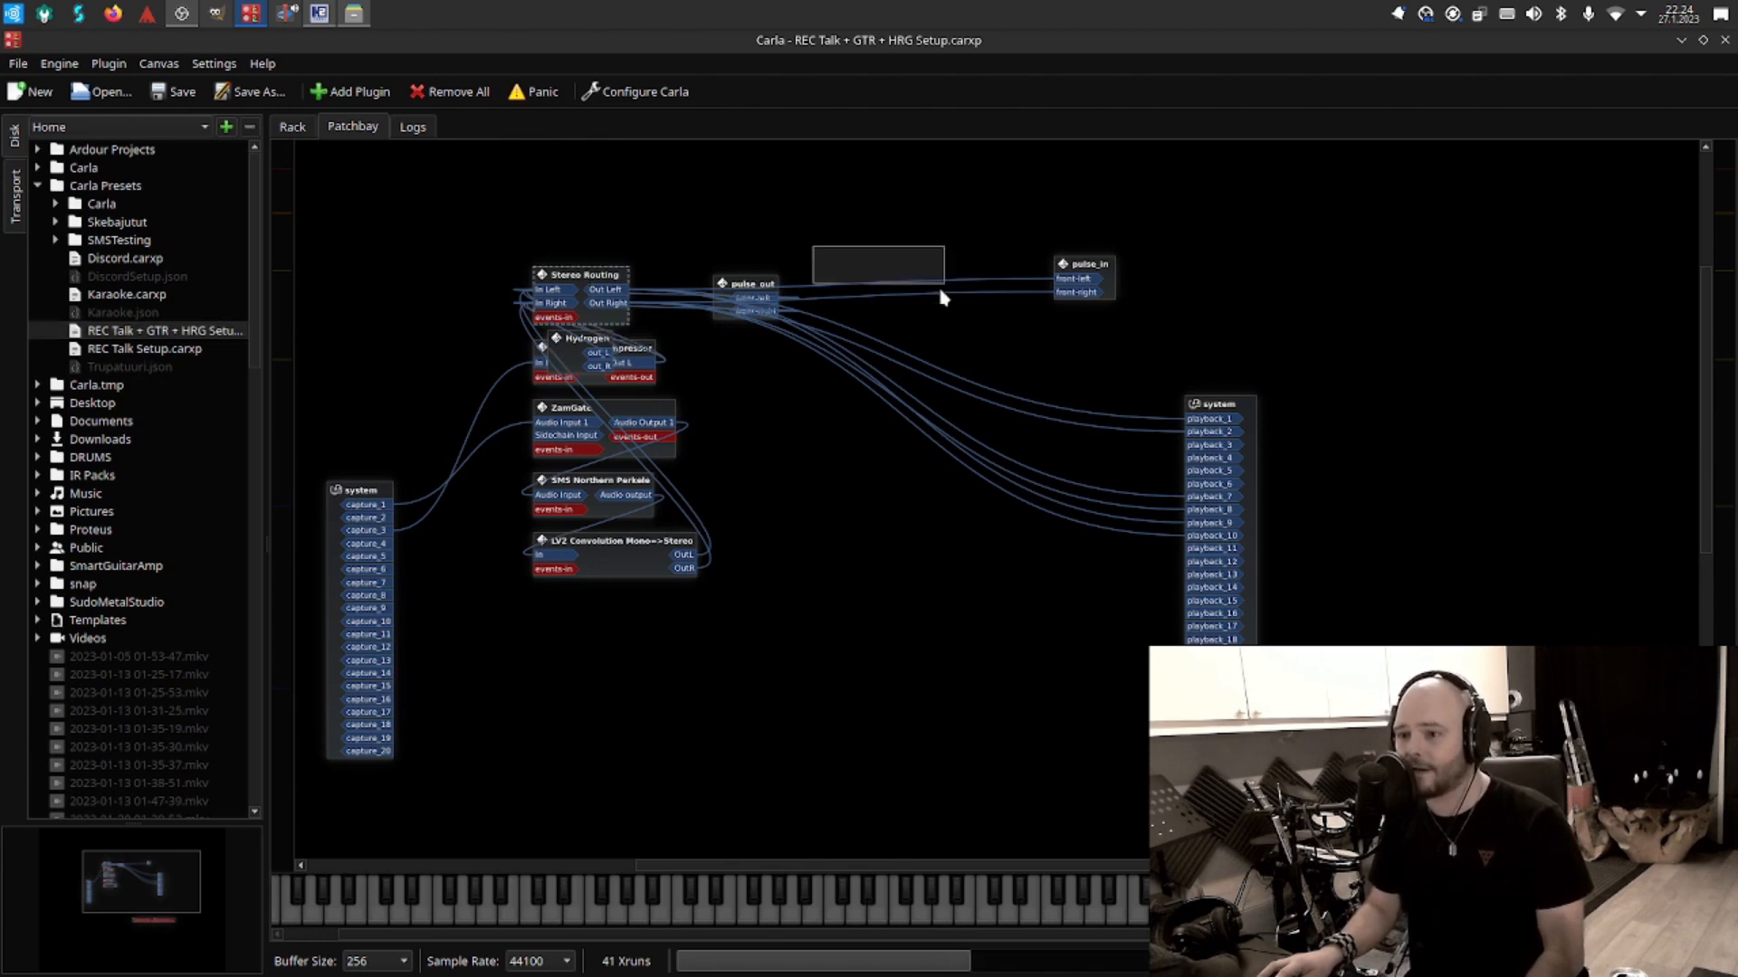
pyautogui.moveTo(605, 279); pyautogui.dragTo(1001, 399)
pyautogui.moveTo(579, 345); pyautogui.dragTo(593, 168)
pyautogui.moveTo(978, 397); pyautogui.dragTo(1039, 359)
pyautogui.moveTo(603, 349); pyautogui.dragTo(685, 754)
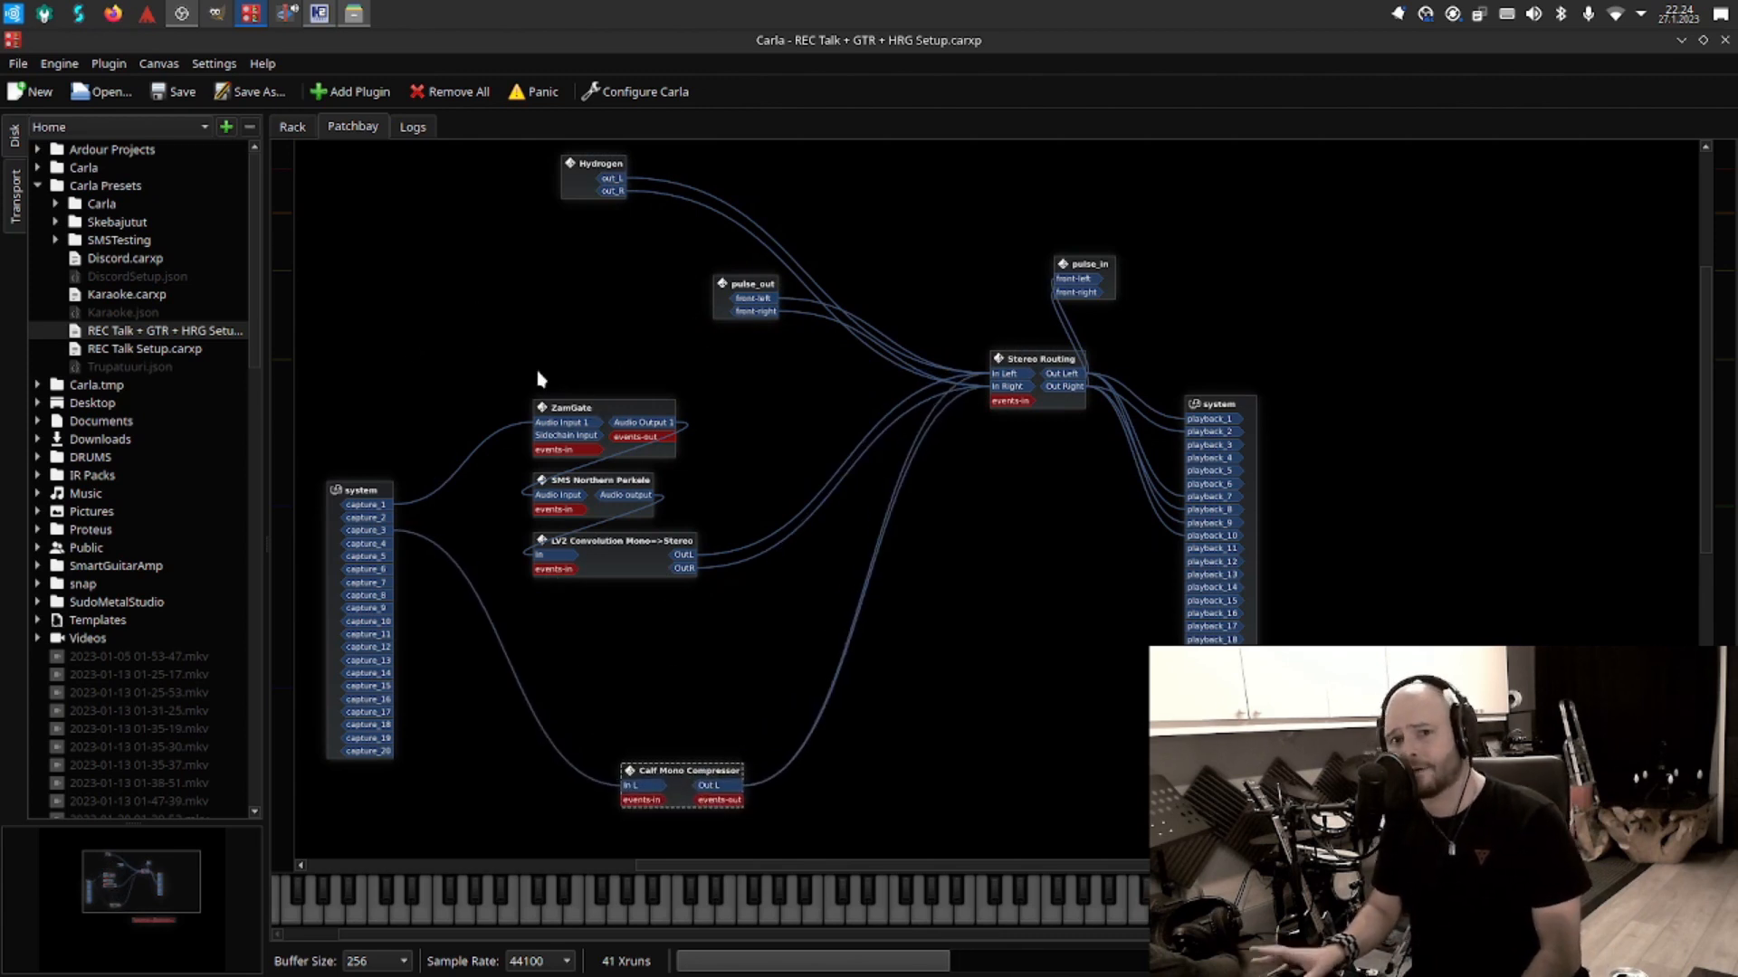
pyautogui.scroll(2, 566, 489)
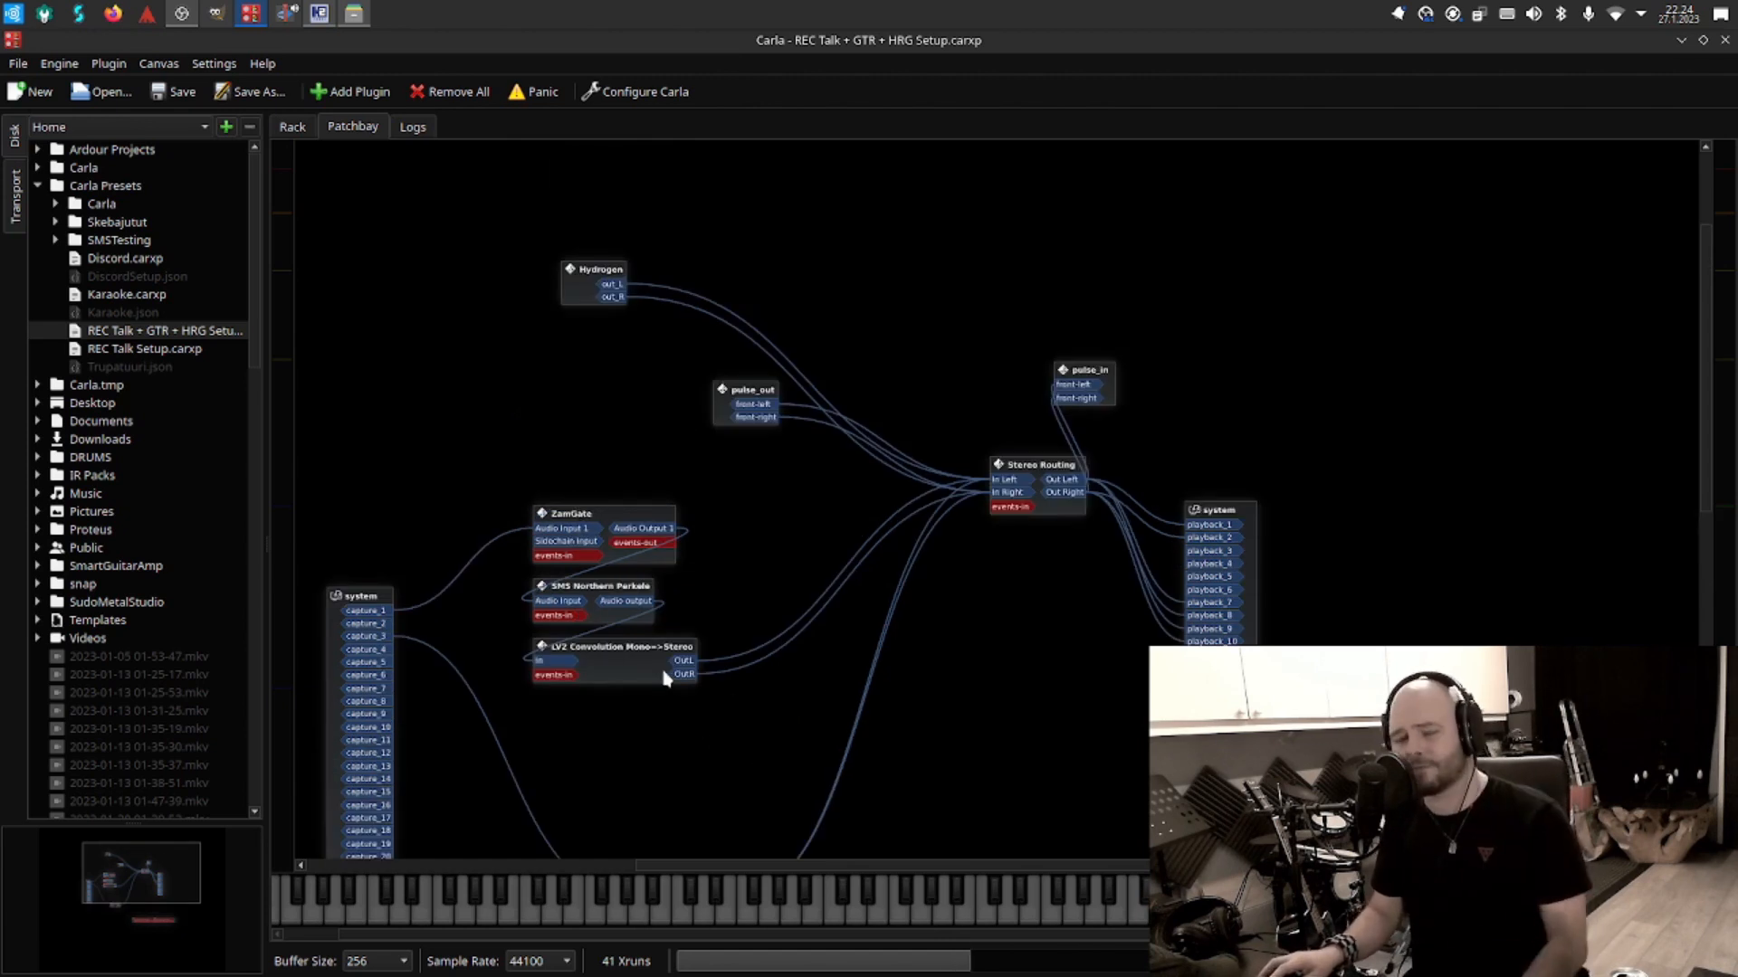
# Load an impulse response from the GuitarHacks Impulses folder in IR Packs into the LV2 Convolution Mono=>Stereo plugin.
pyautogui.click(292, 128)
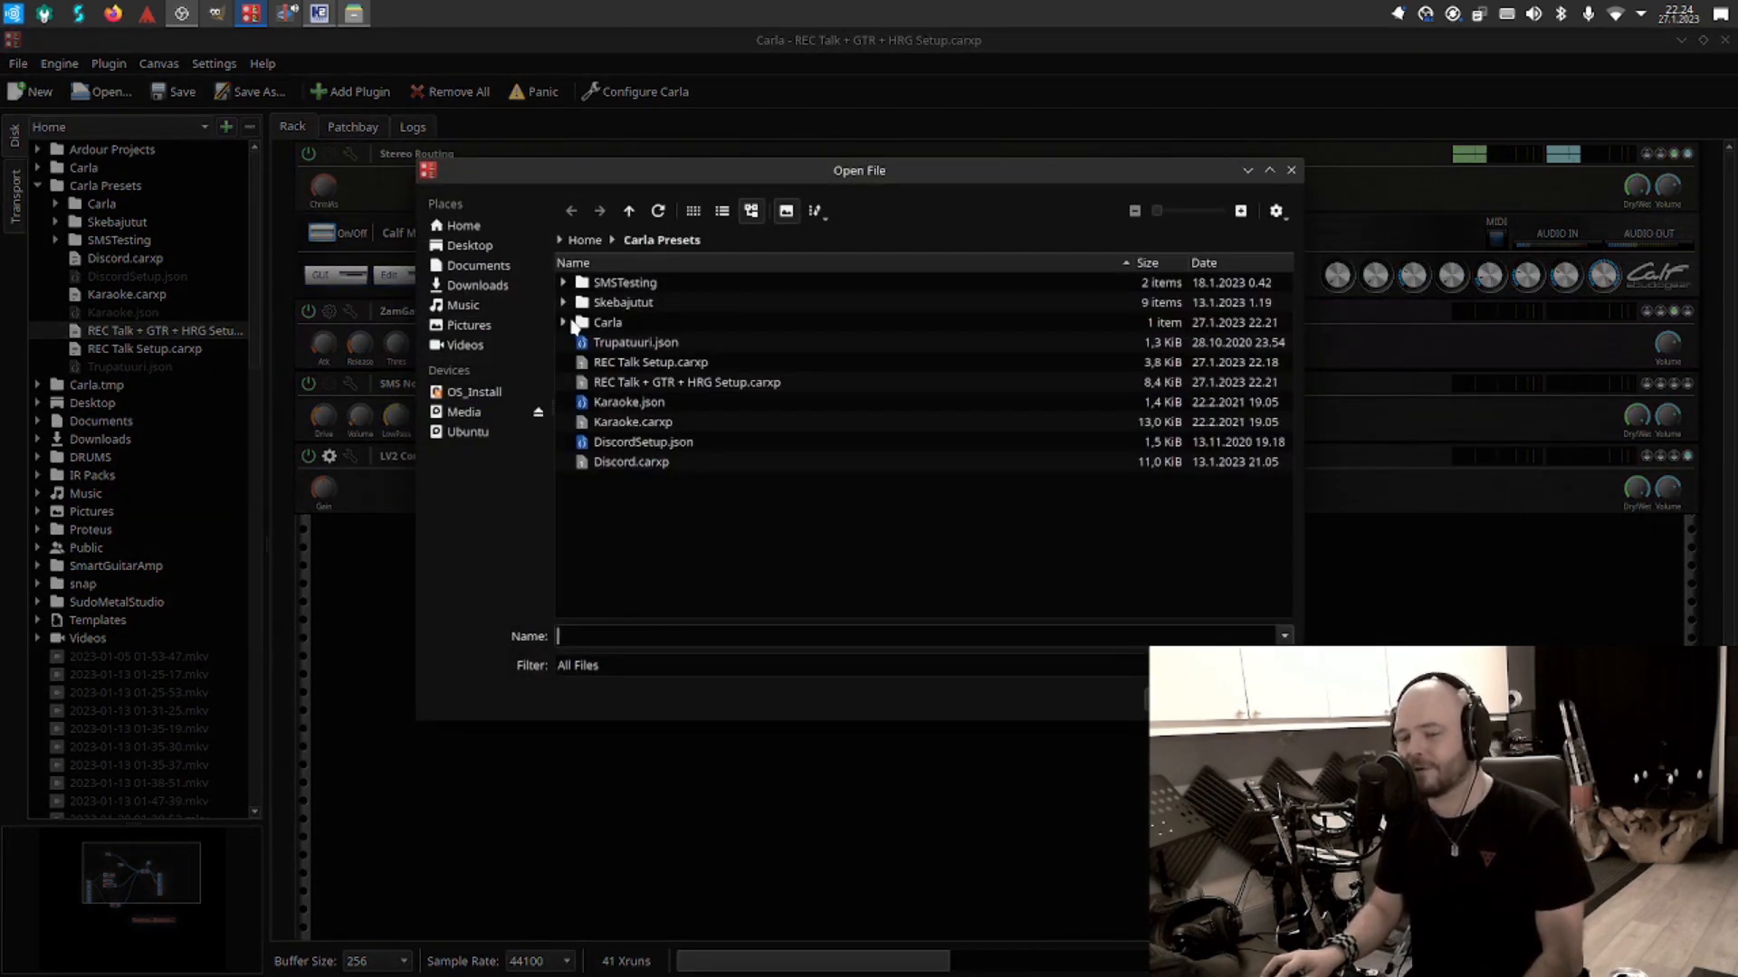
pyautogui.click(477, 225)
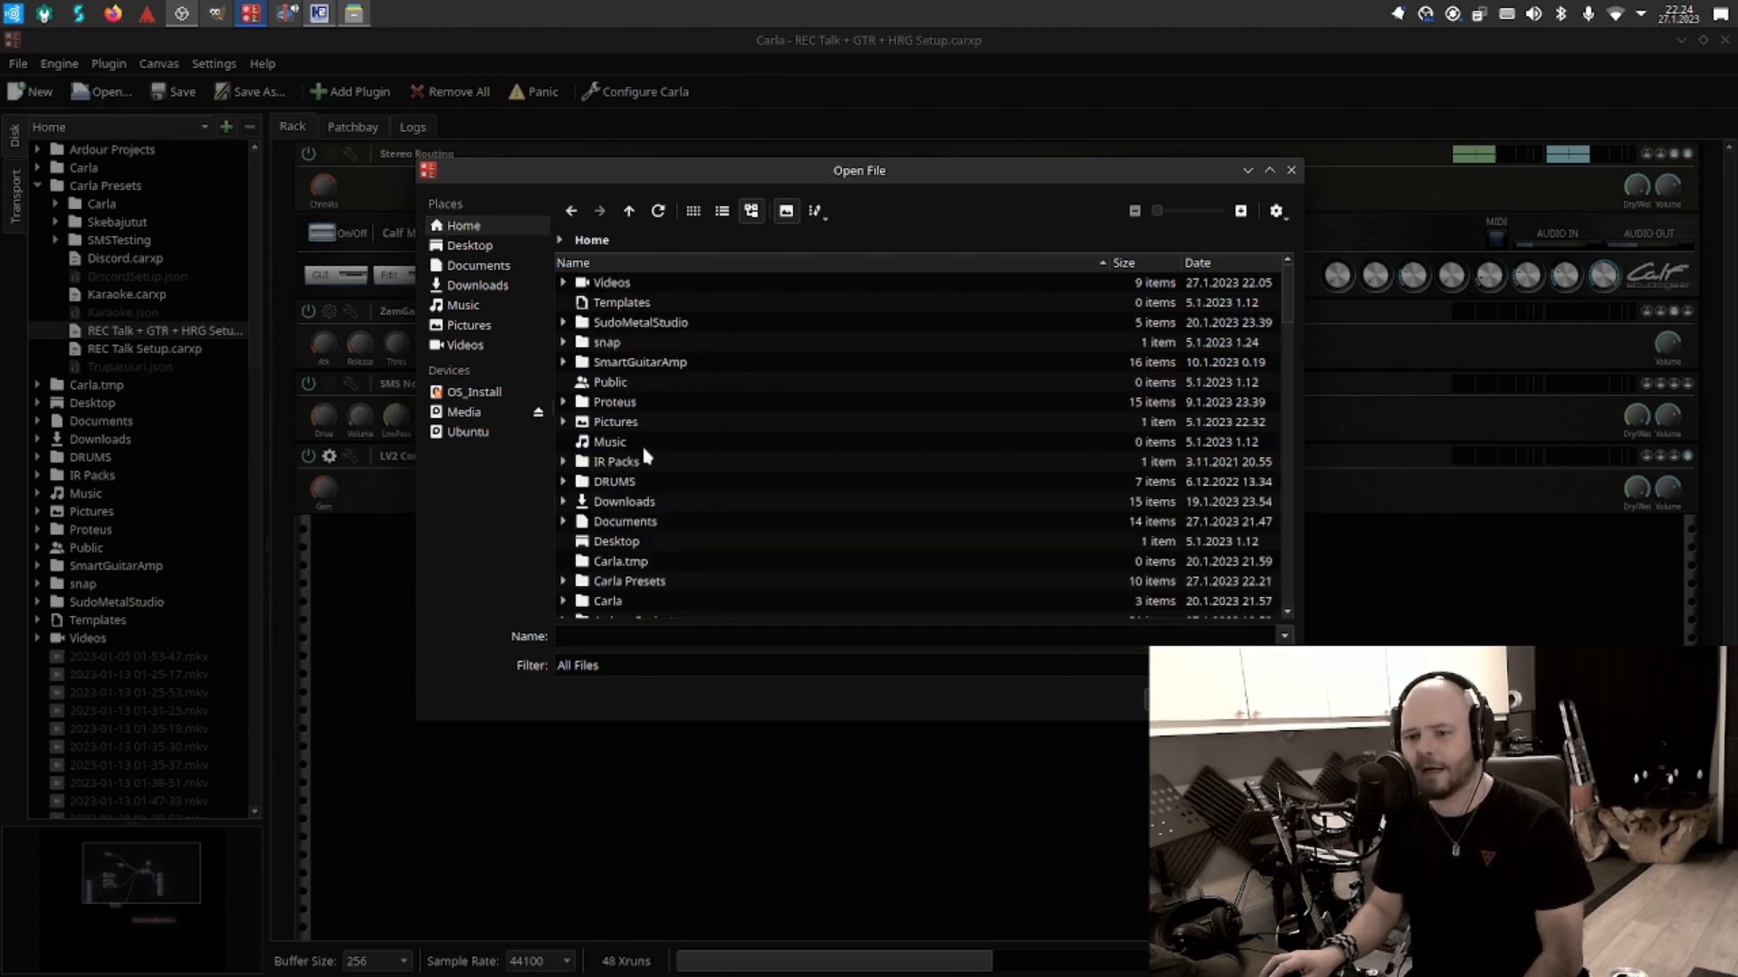
pyautogui.doubleClick(613, 463)
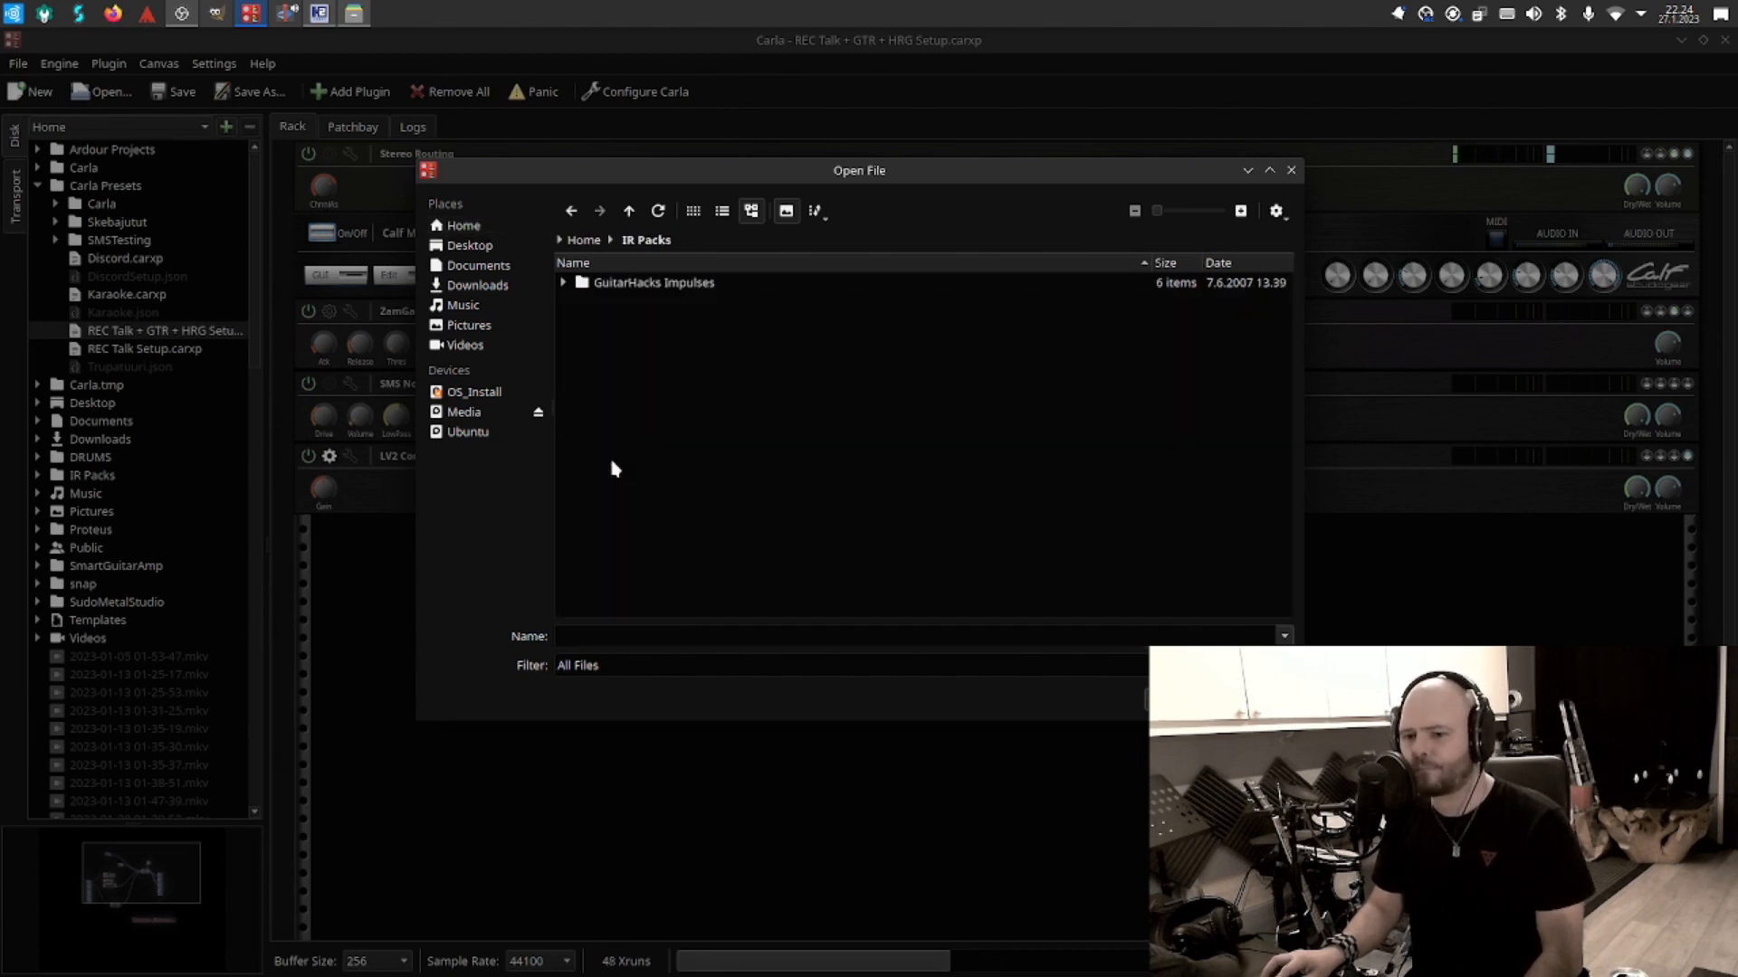
pyautogui.doubleClick(675, 284)
pyautogui.doubleClick(678, 304)
pyautogui.doubleClick(740, 324)
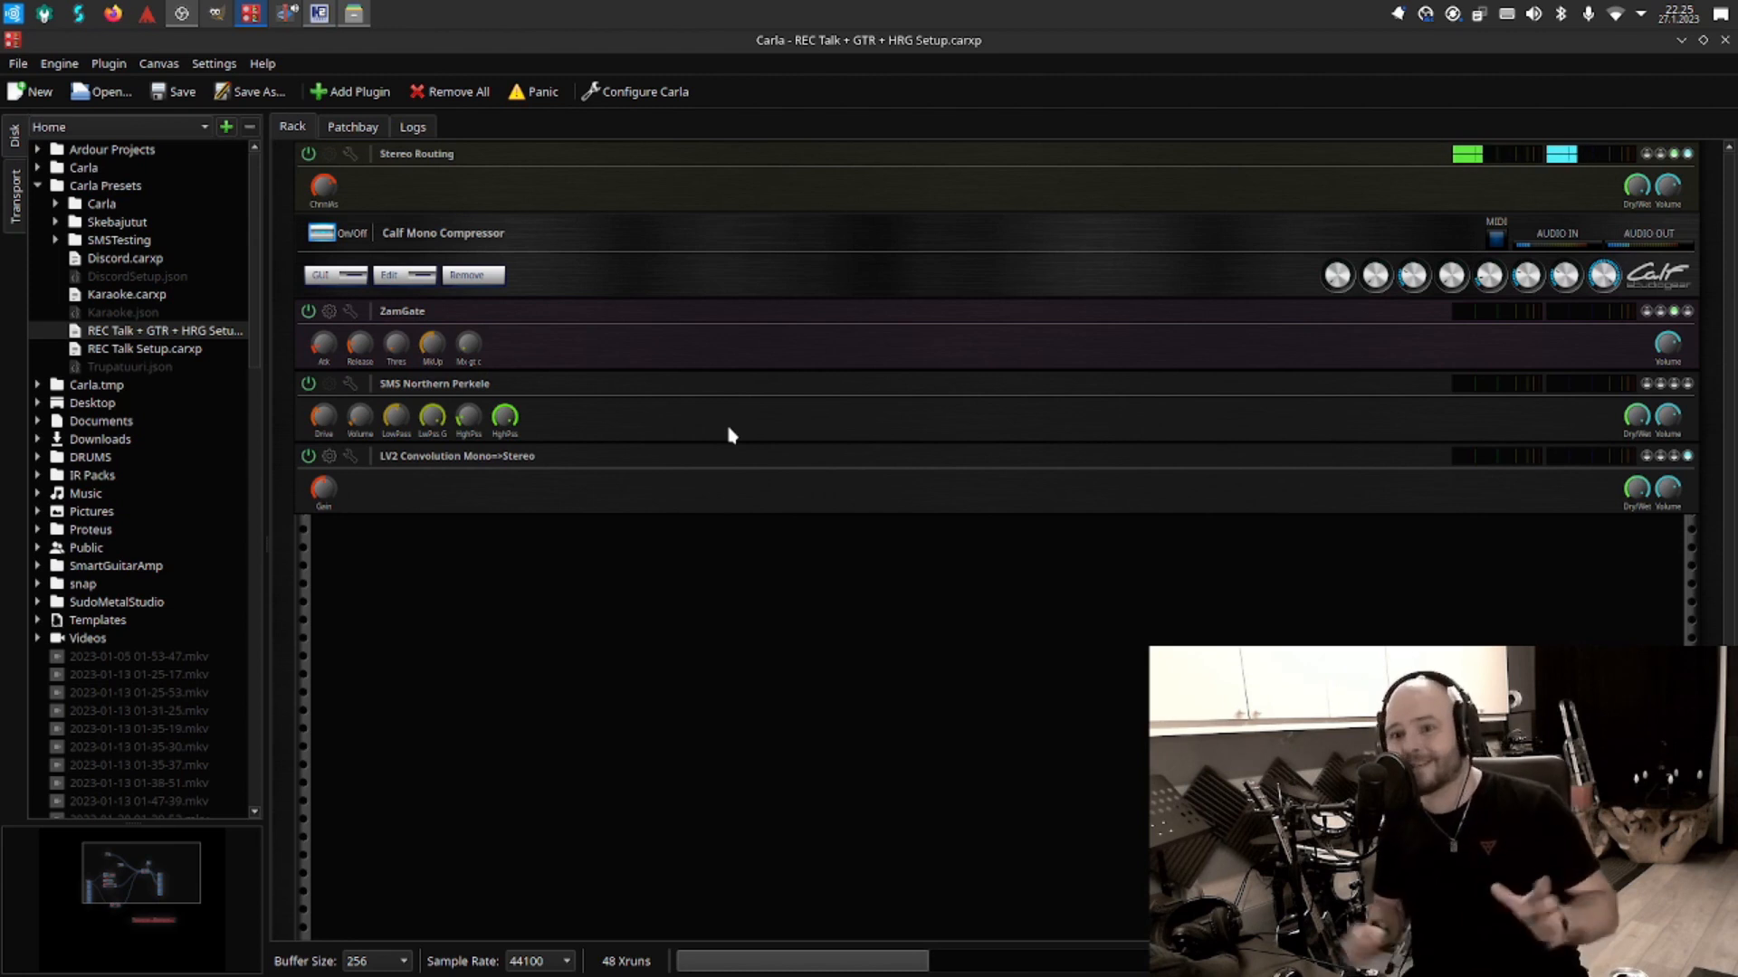
# Return to the patchbay, remove all plugins and load the REC Talk Setup.carxp preset.
pyautogui.click(366, 131)
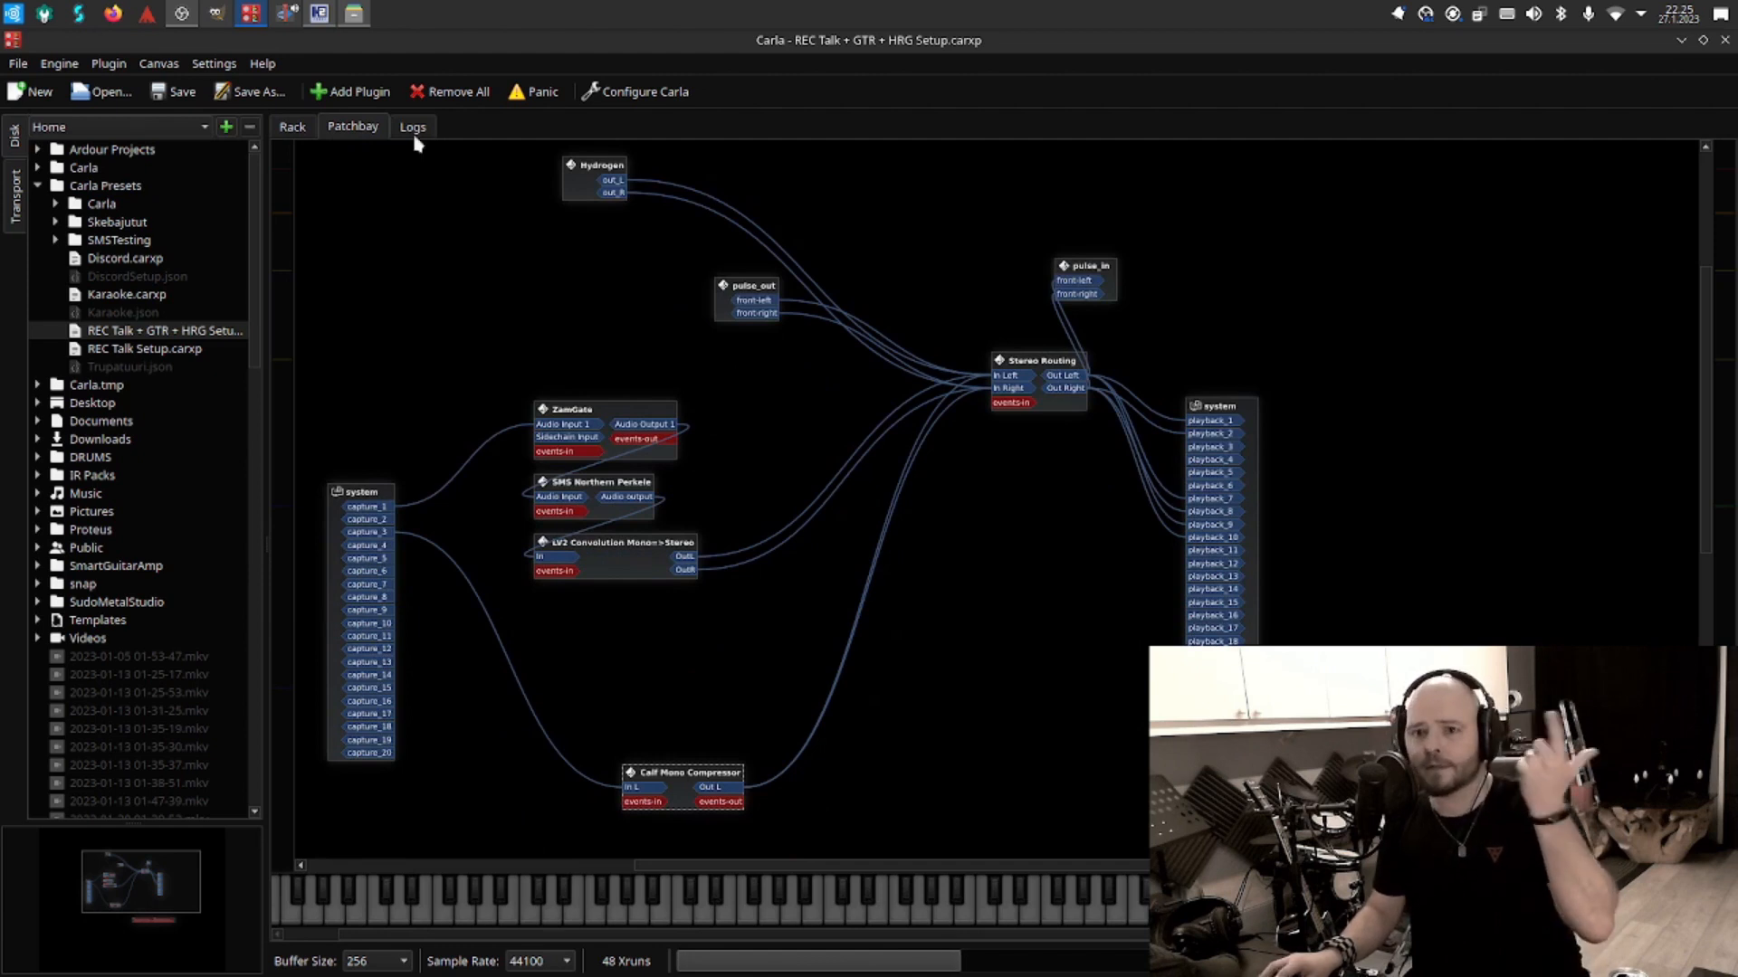
pyautogui.click(440, 93)
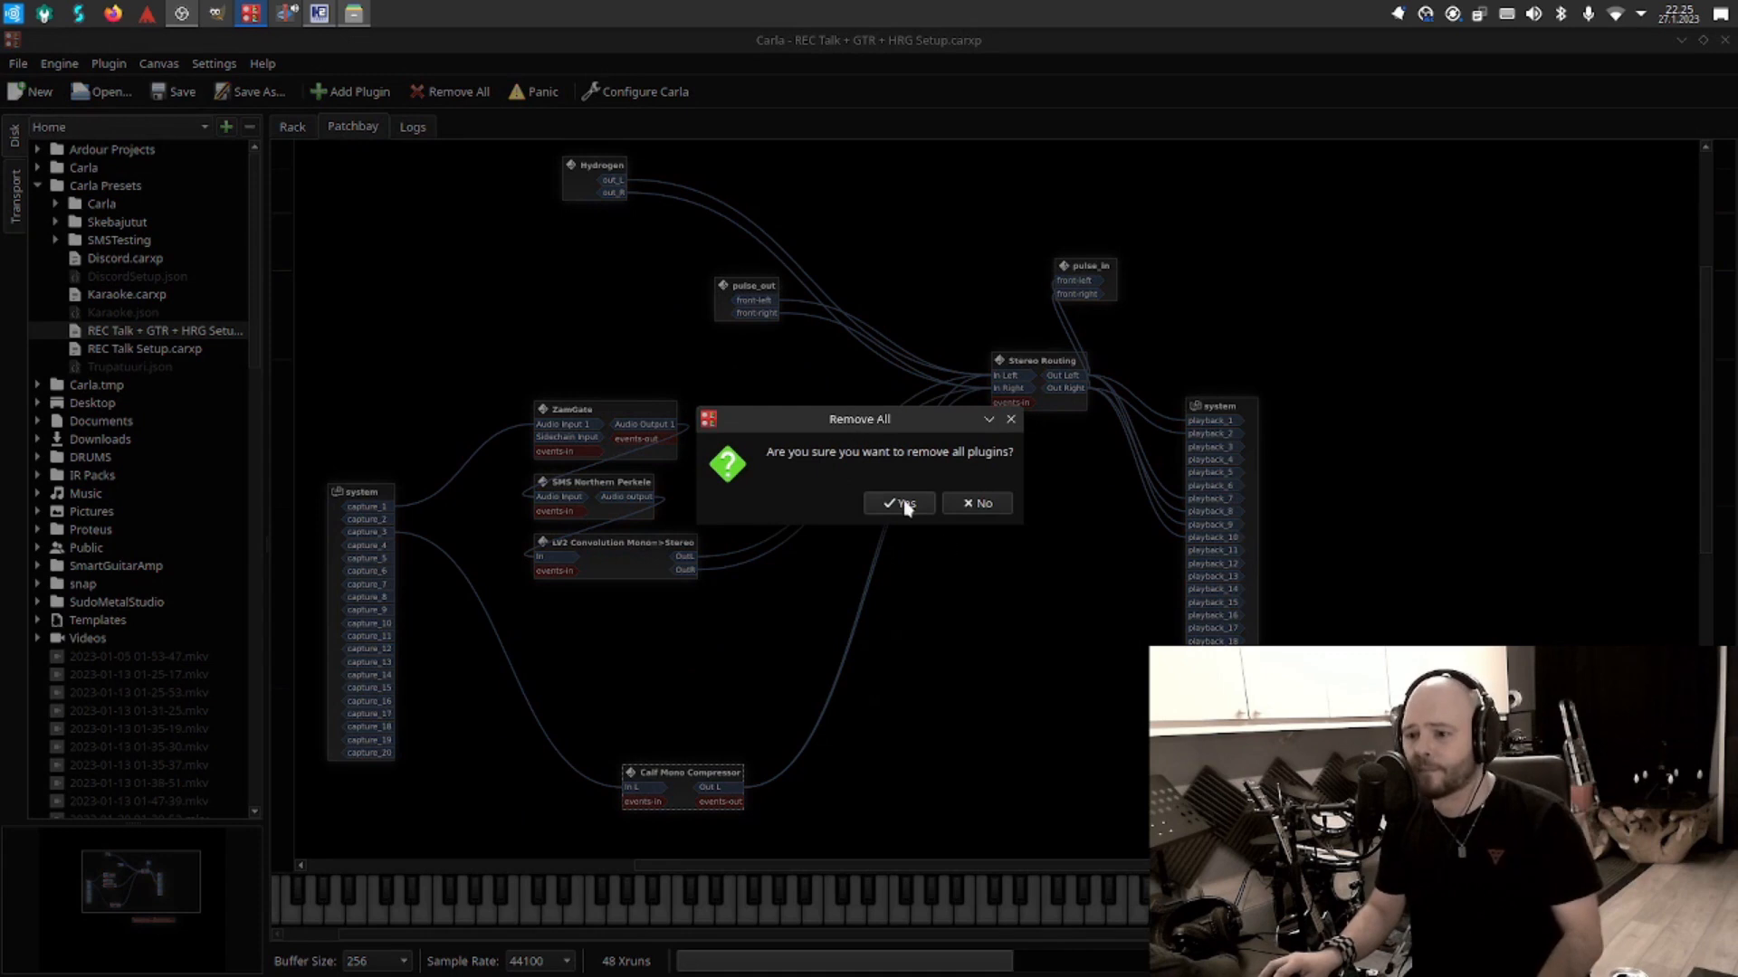
pyautogui.click(898, 504)
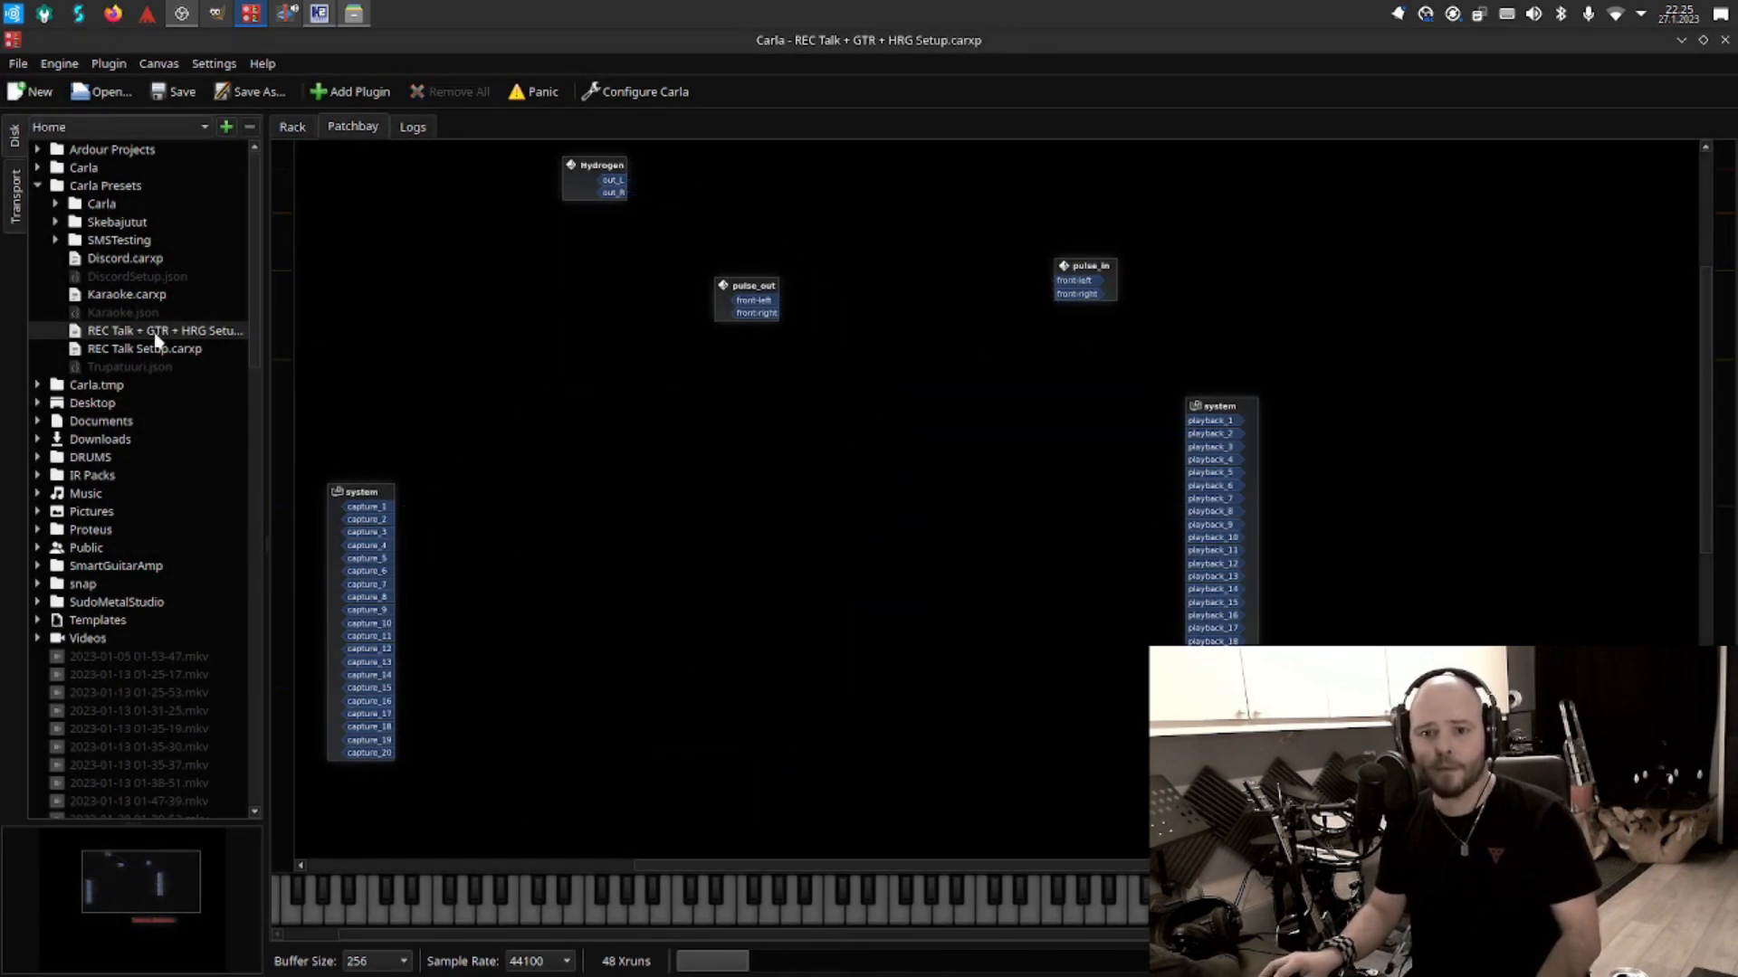
pyautogui.doubleClick(161, 354)
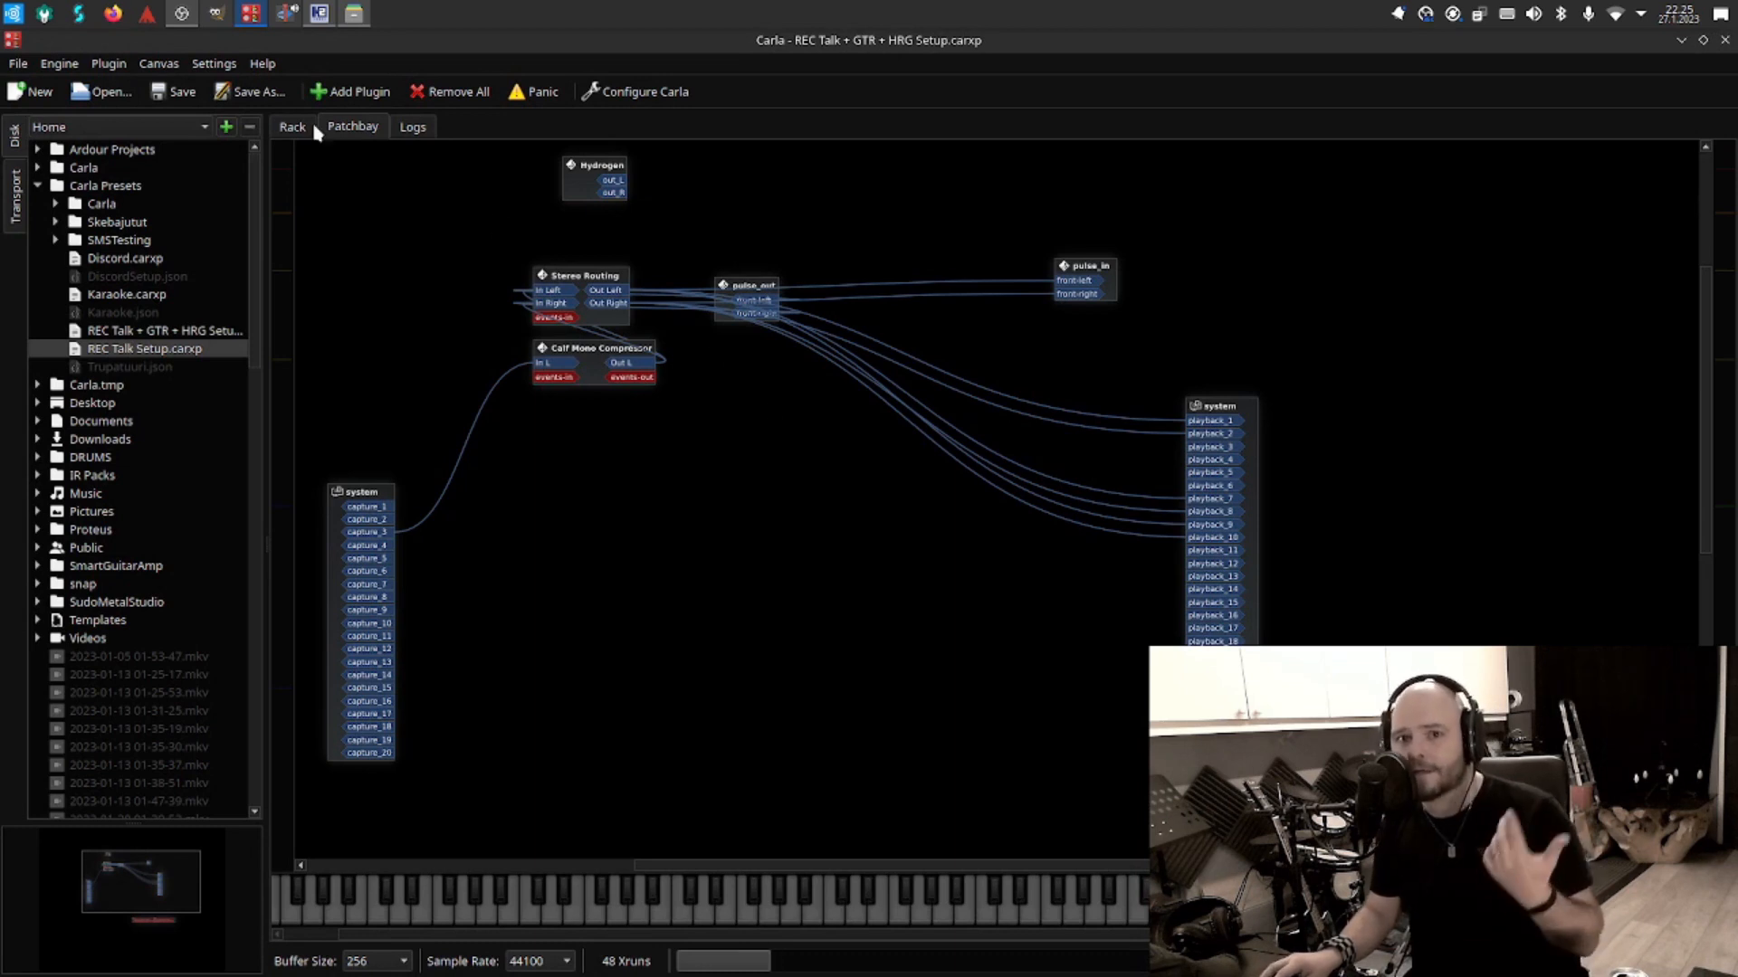
# Launch Ardour and create a new session from My Template with the default session name.
pyautogui.click(145, 16)
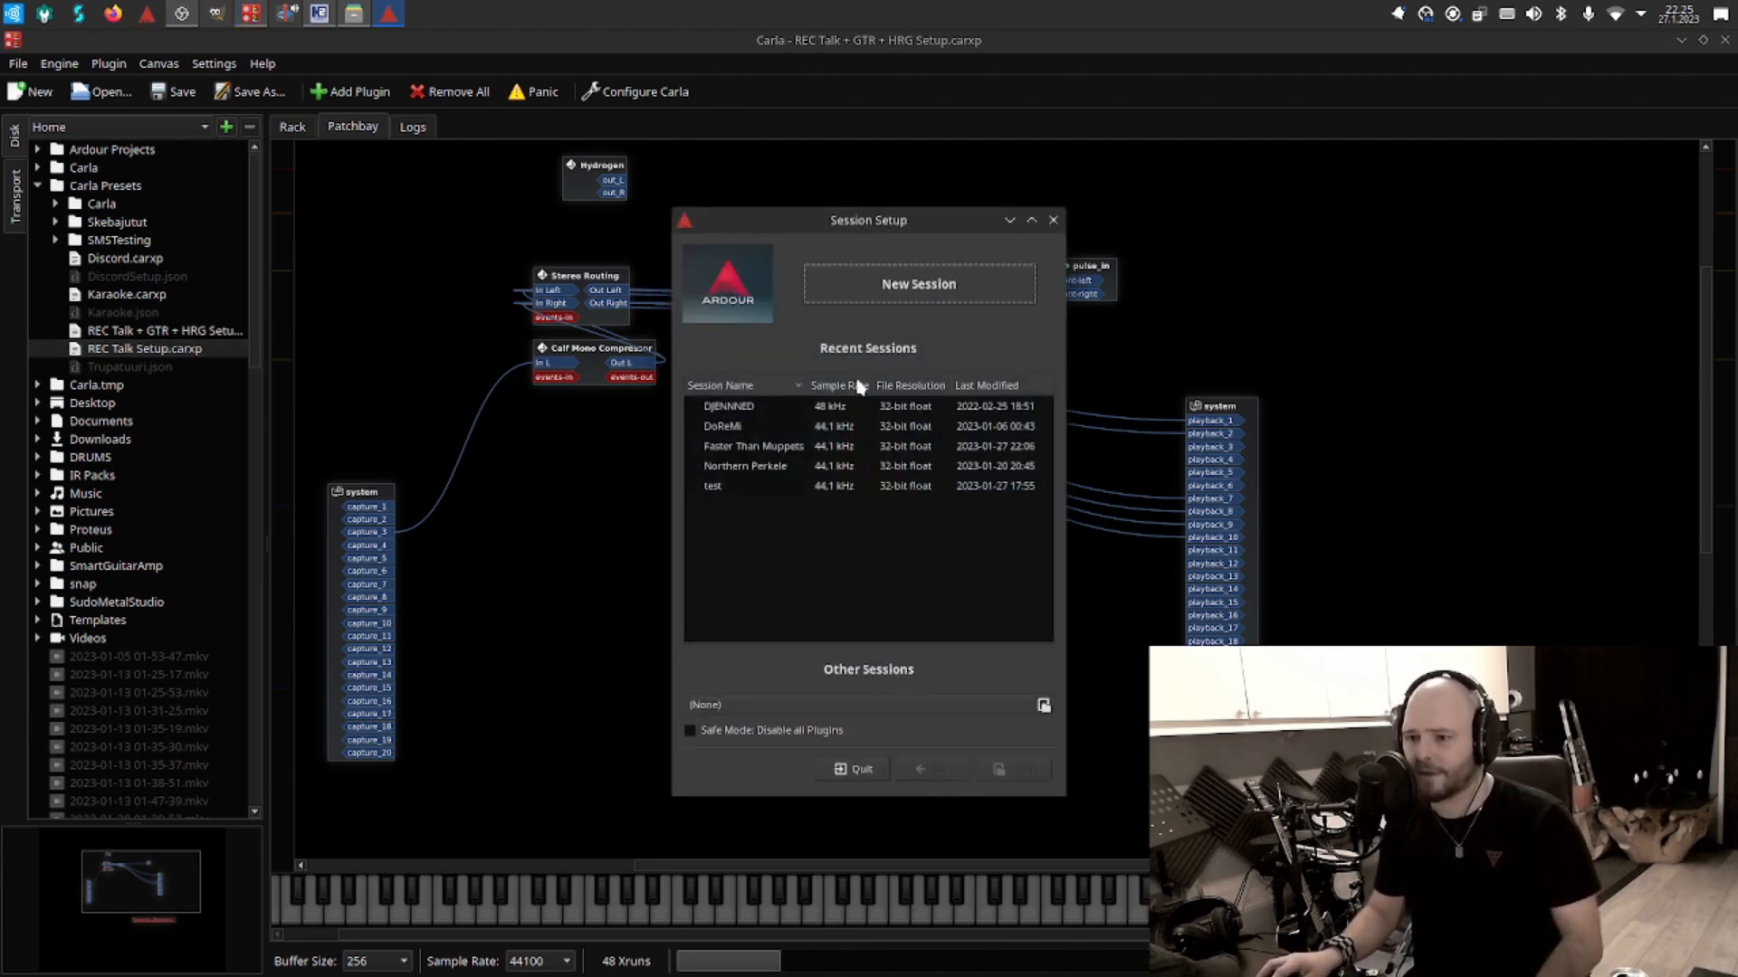
pyautogui.click(907, 286)
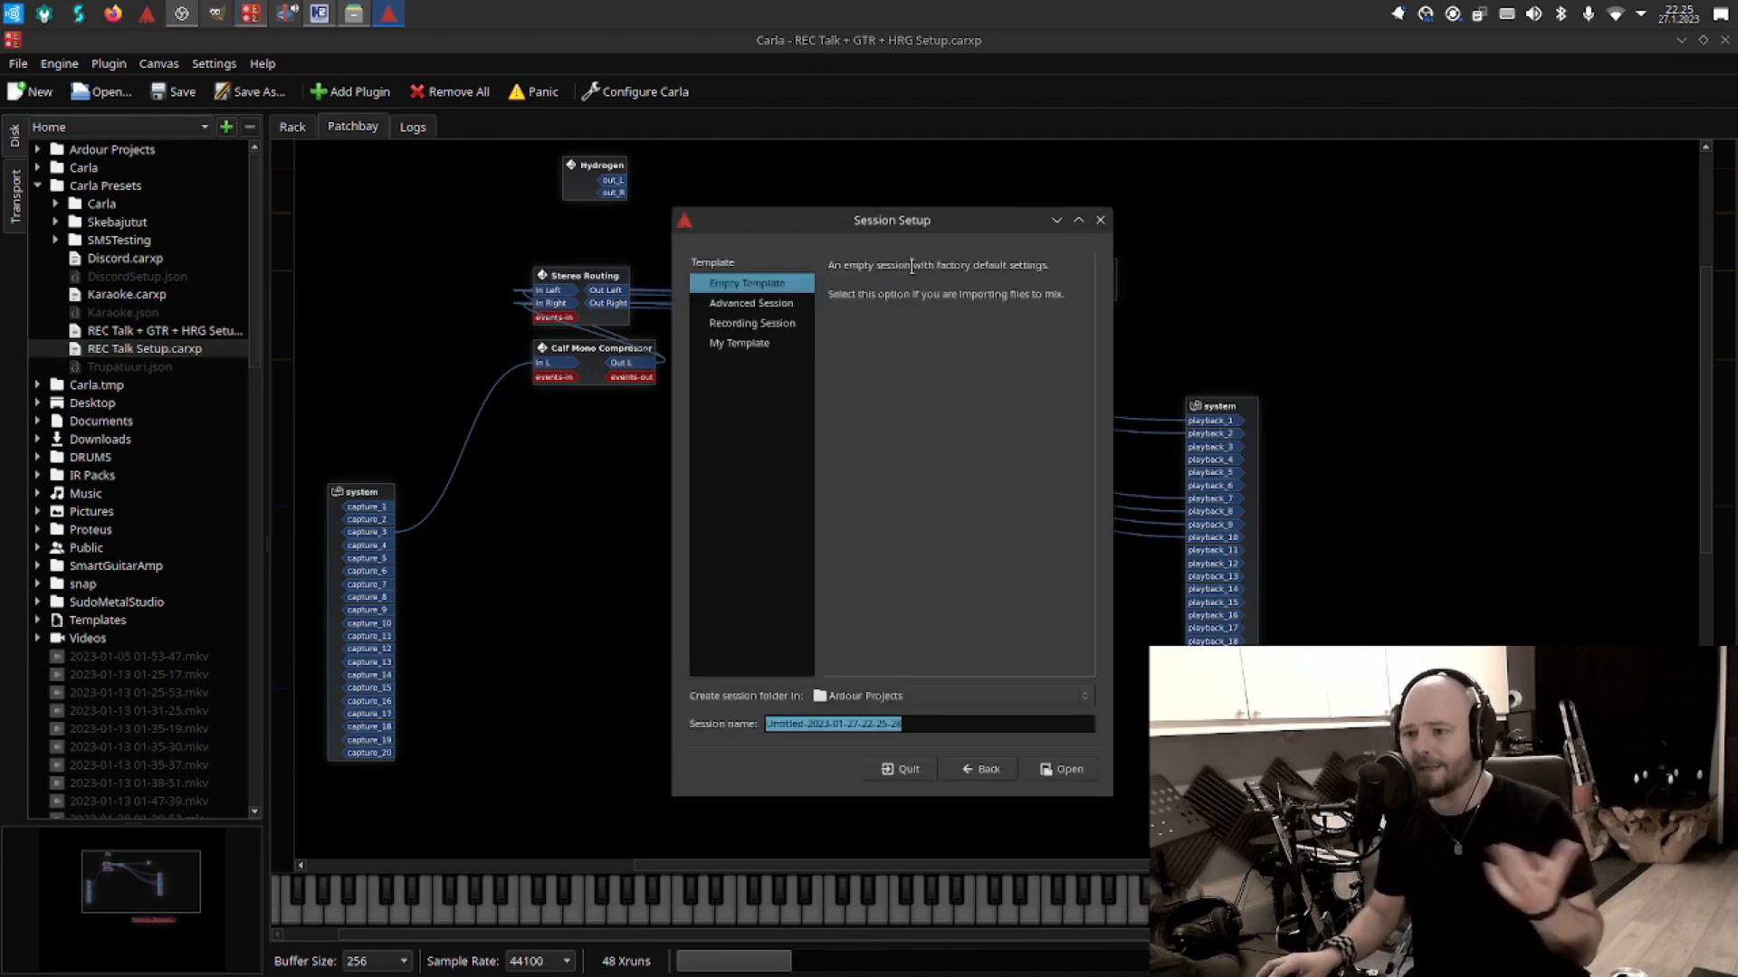
pyautogui.click(746, 346)
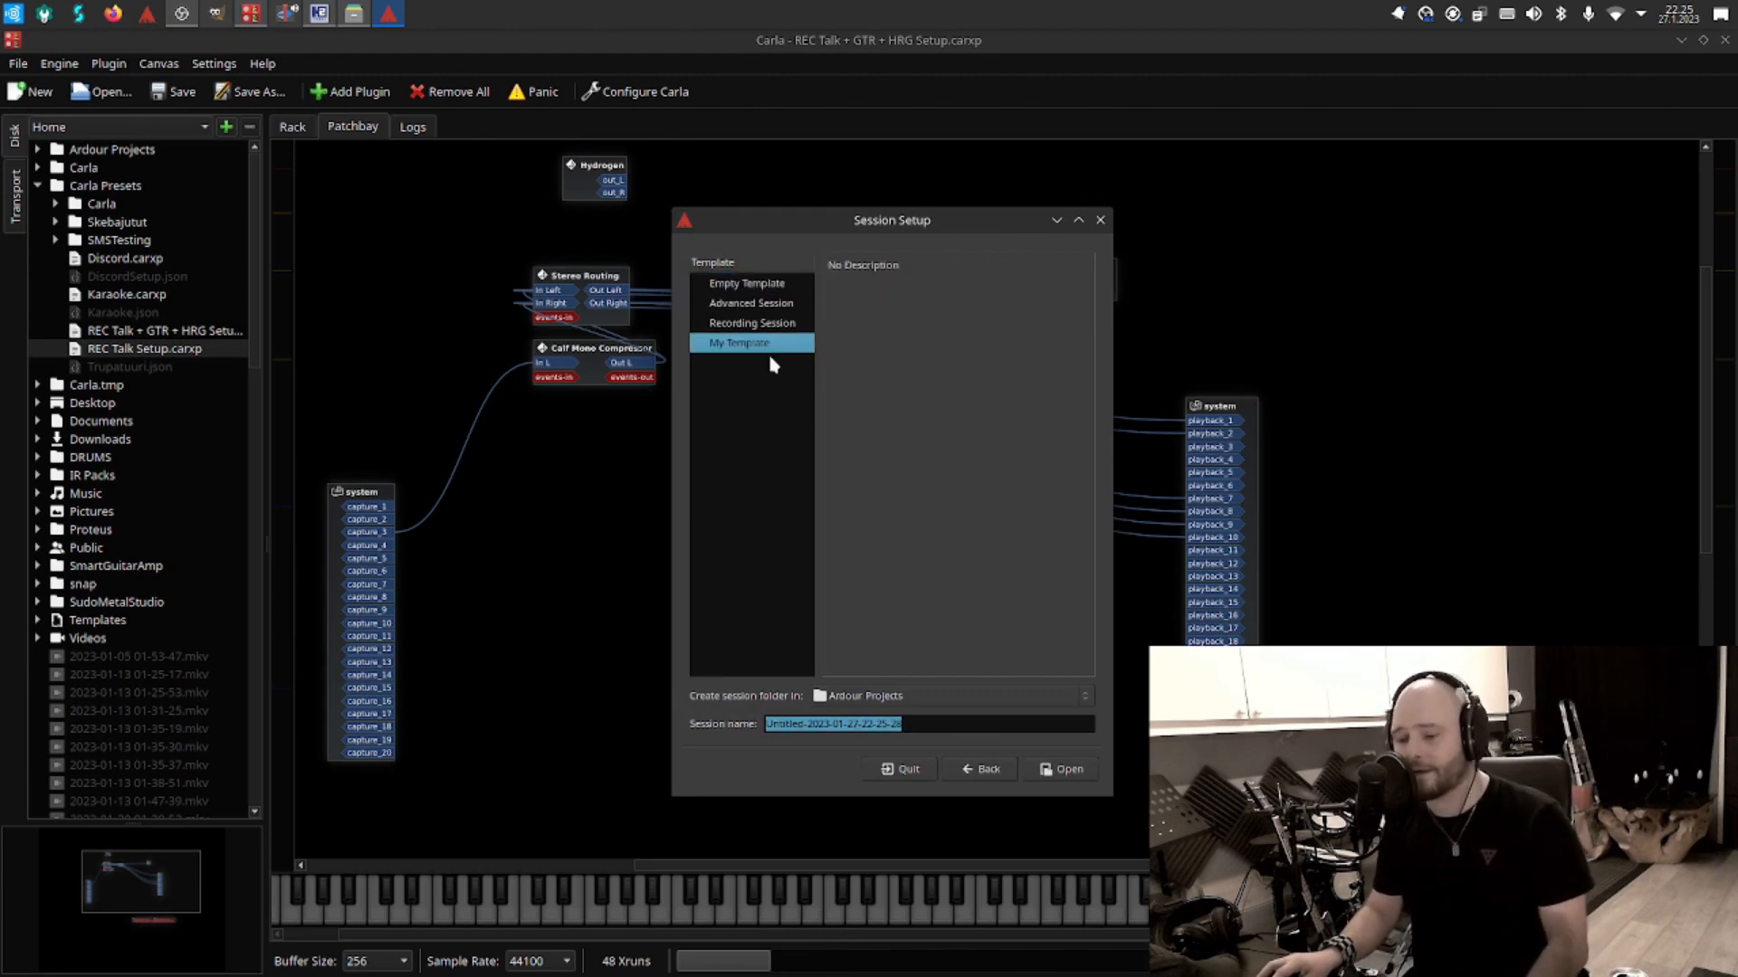
pyautogui.click(1065, 772)
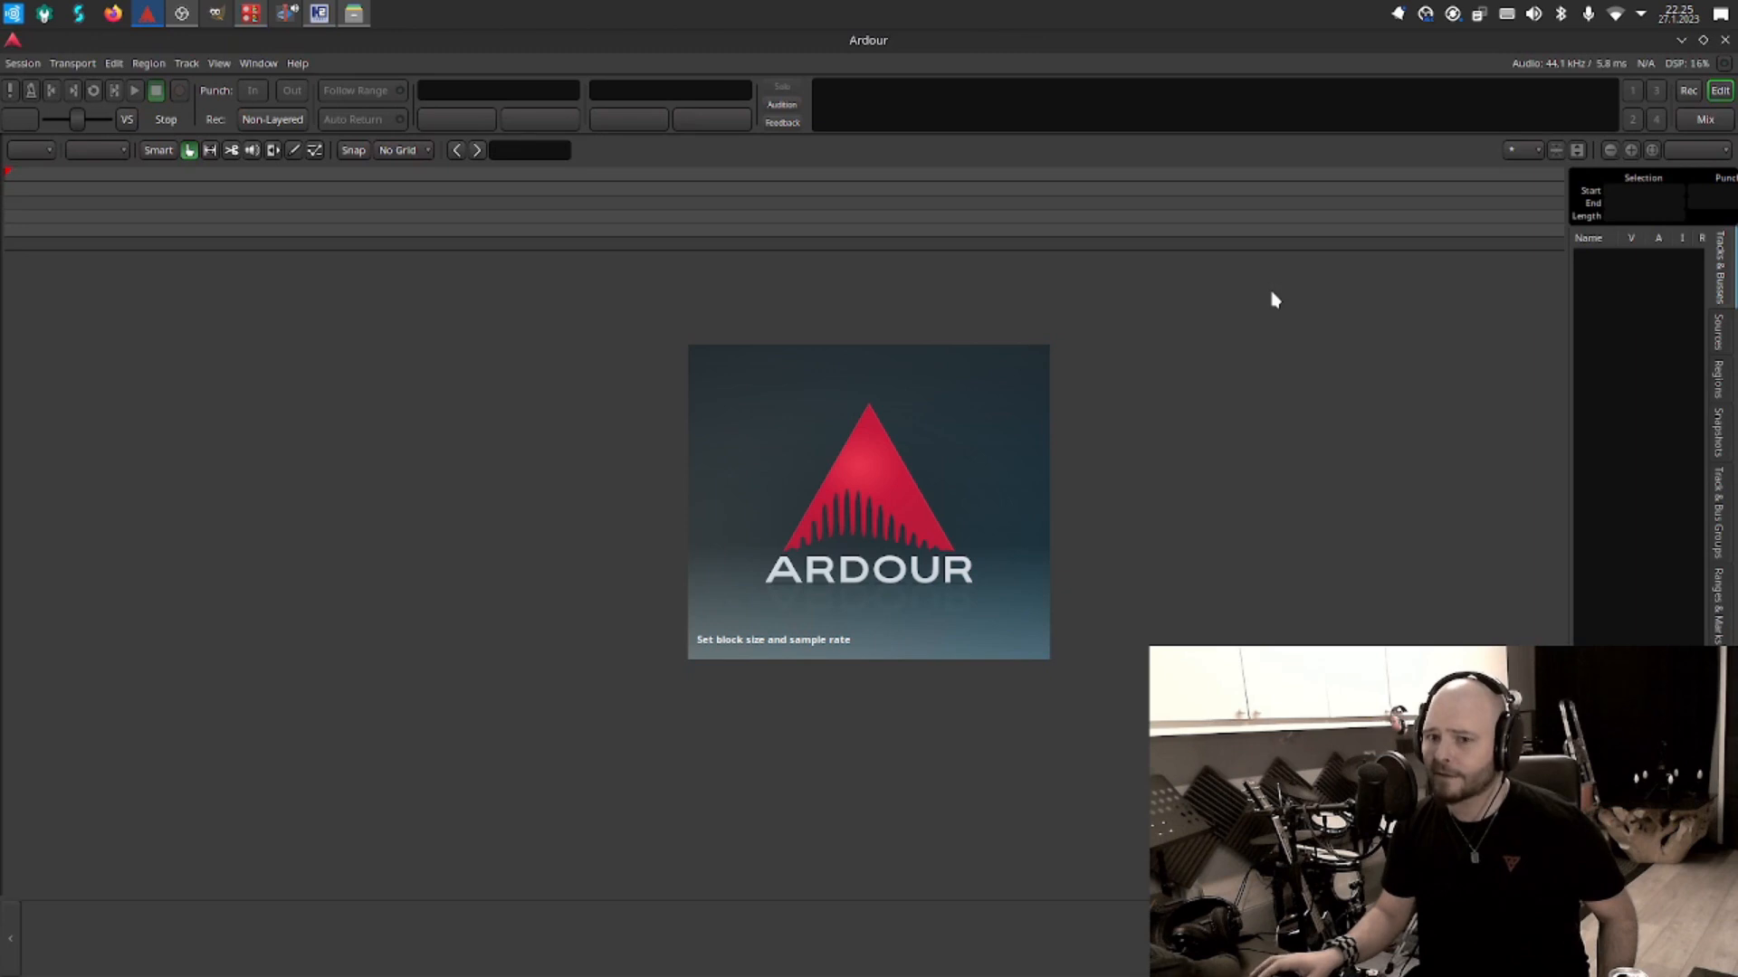
# Switch to Carla and move Stereo Routing between the ardour box and the system playback box.
pyautogui.click(247, 18)
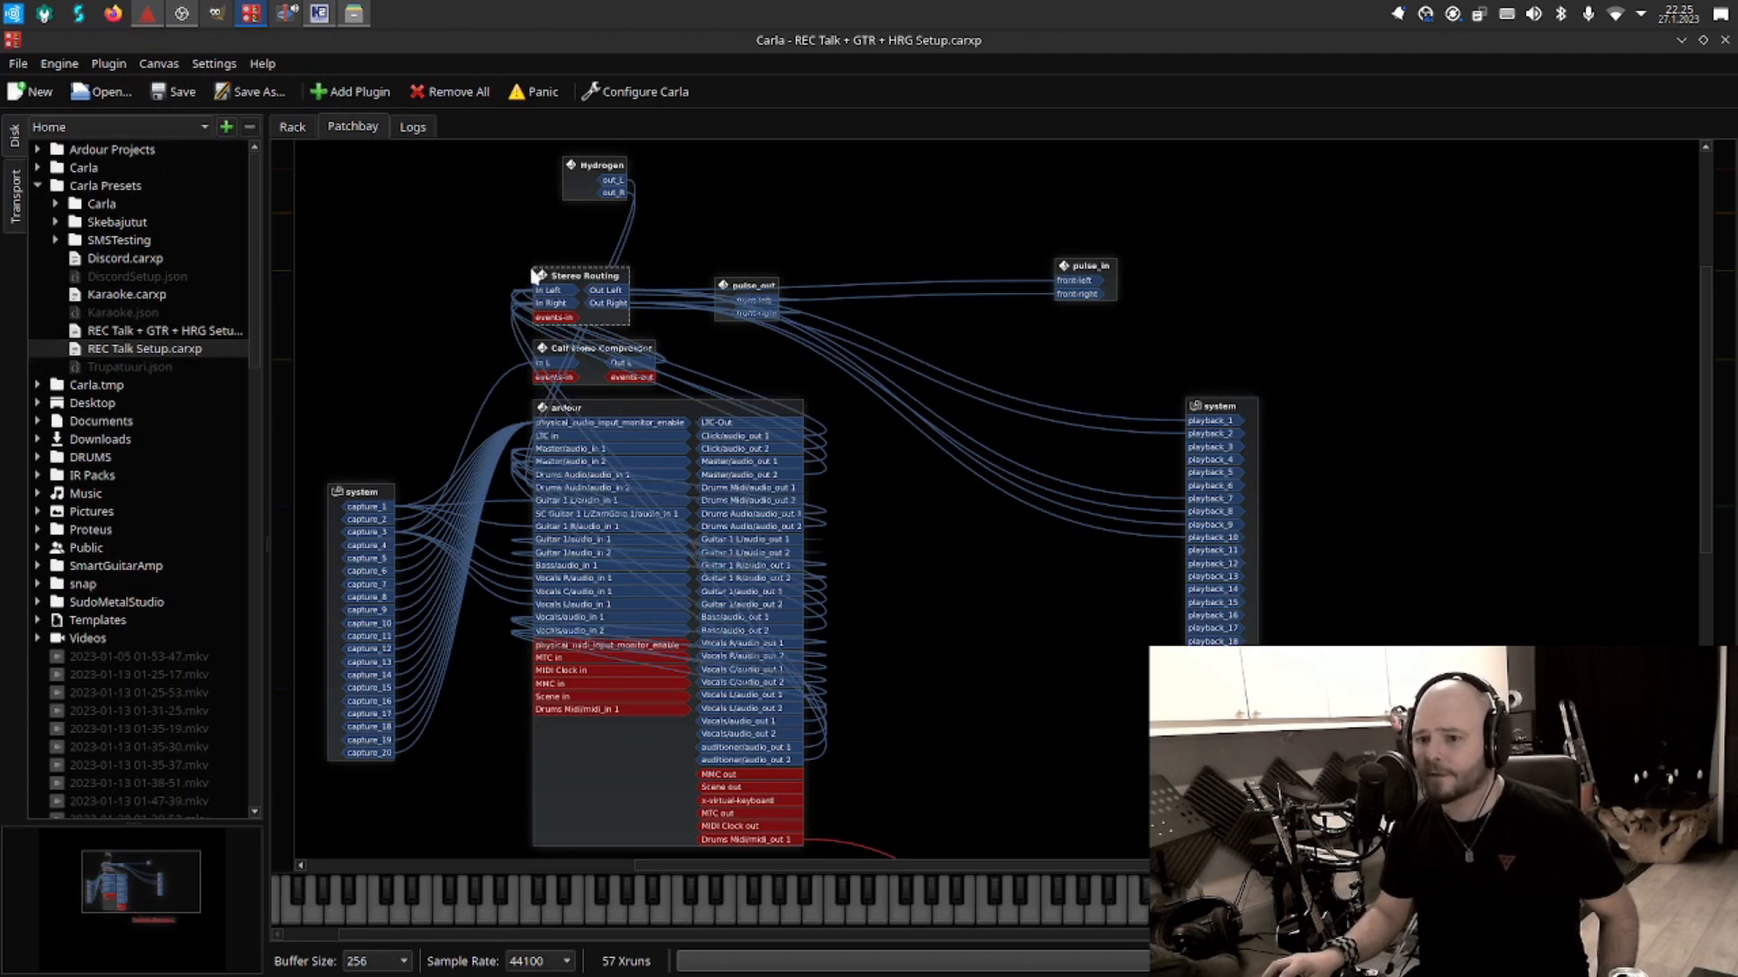
pyautogui.click(598, 285)
pyautogui.moveTo(597, 285); pyautogui.dragTo(842, 406)
pyautogui.moveTo(1047, 414); pyautogui.dragTo(1084, 427)
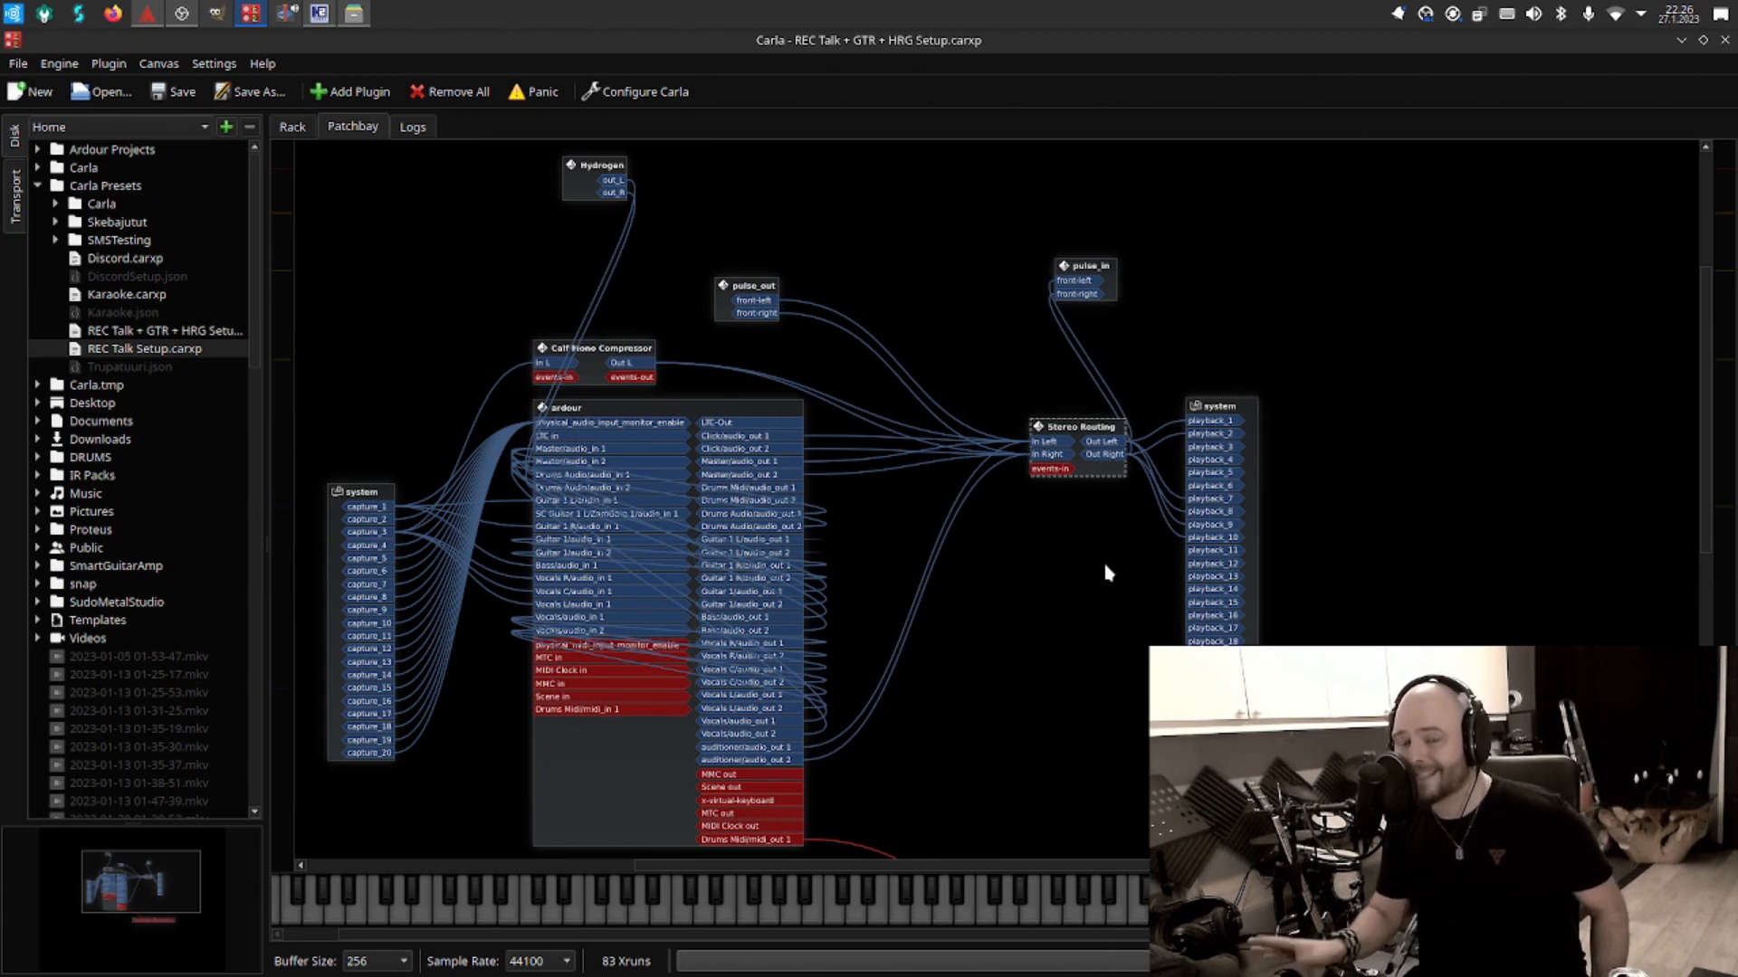
# Switch back to Ardour and examine the template's routing and plugins on Drums Midi, Drums Audio and Guitar 1 L.
pyautogui.click(147, 13)
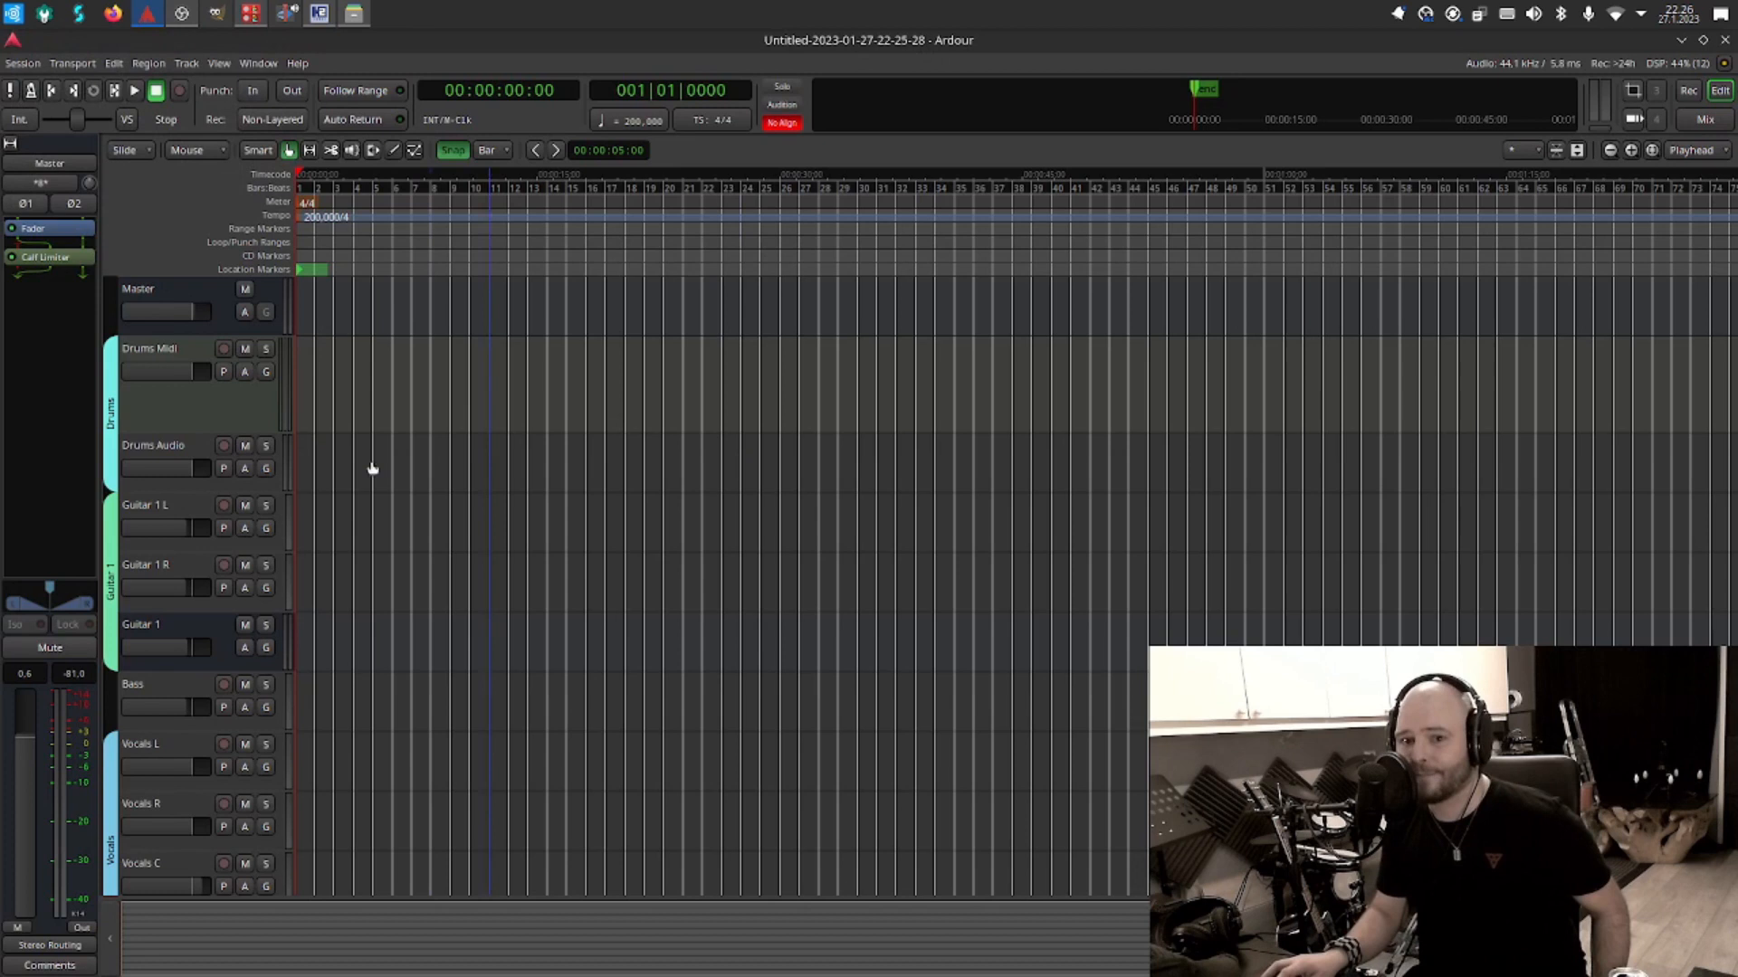
pyautogui.click(148, 377)
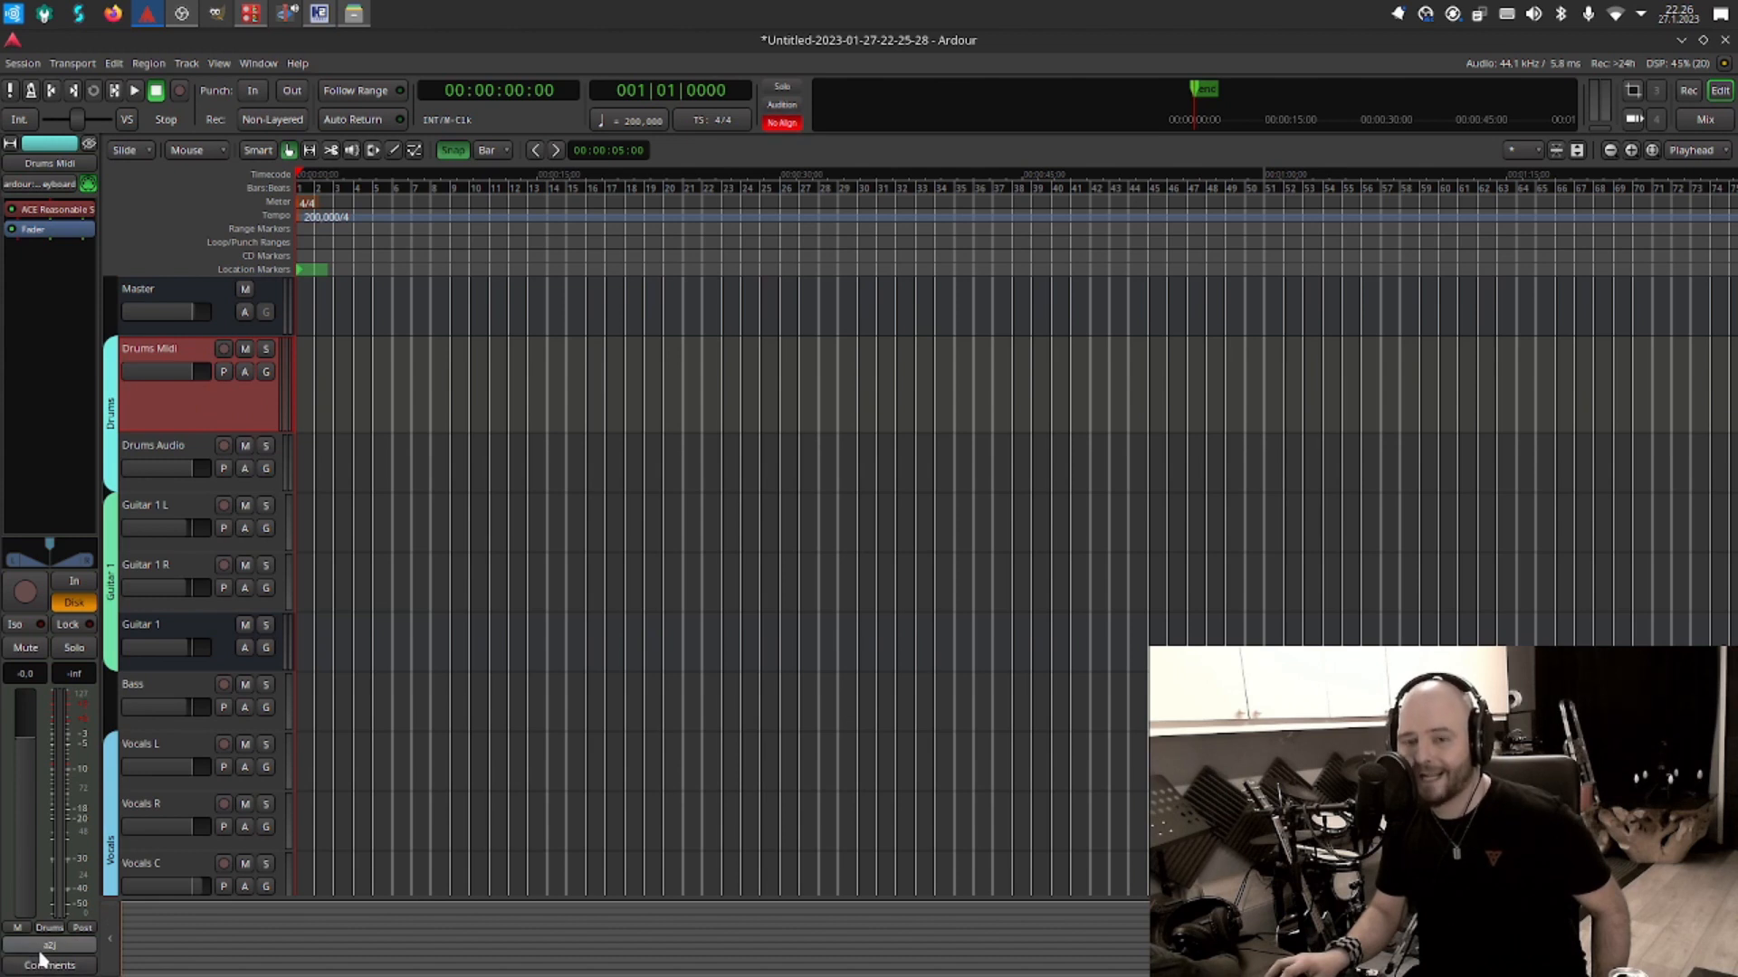
pyautogui.moveTo(330, 25)
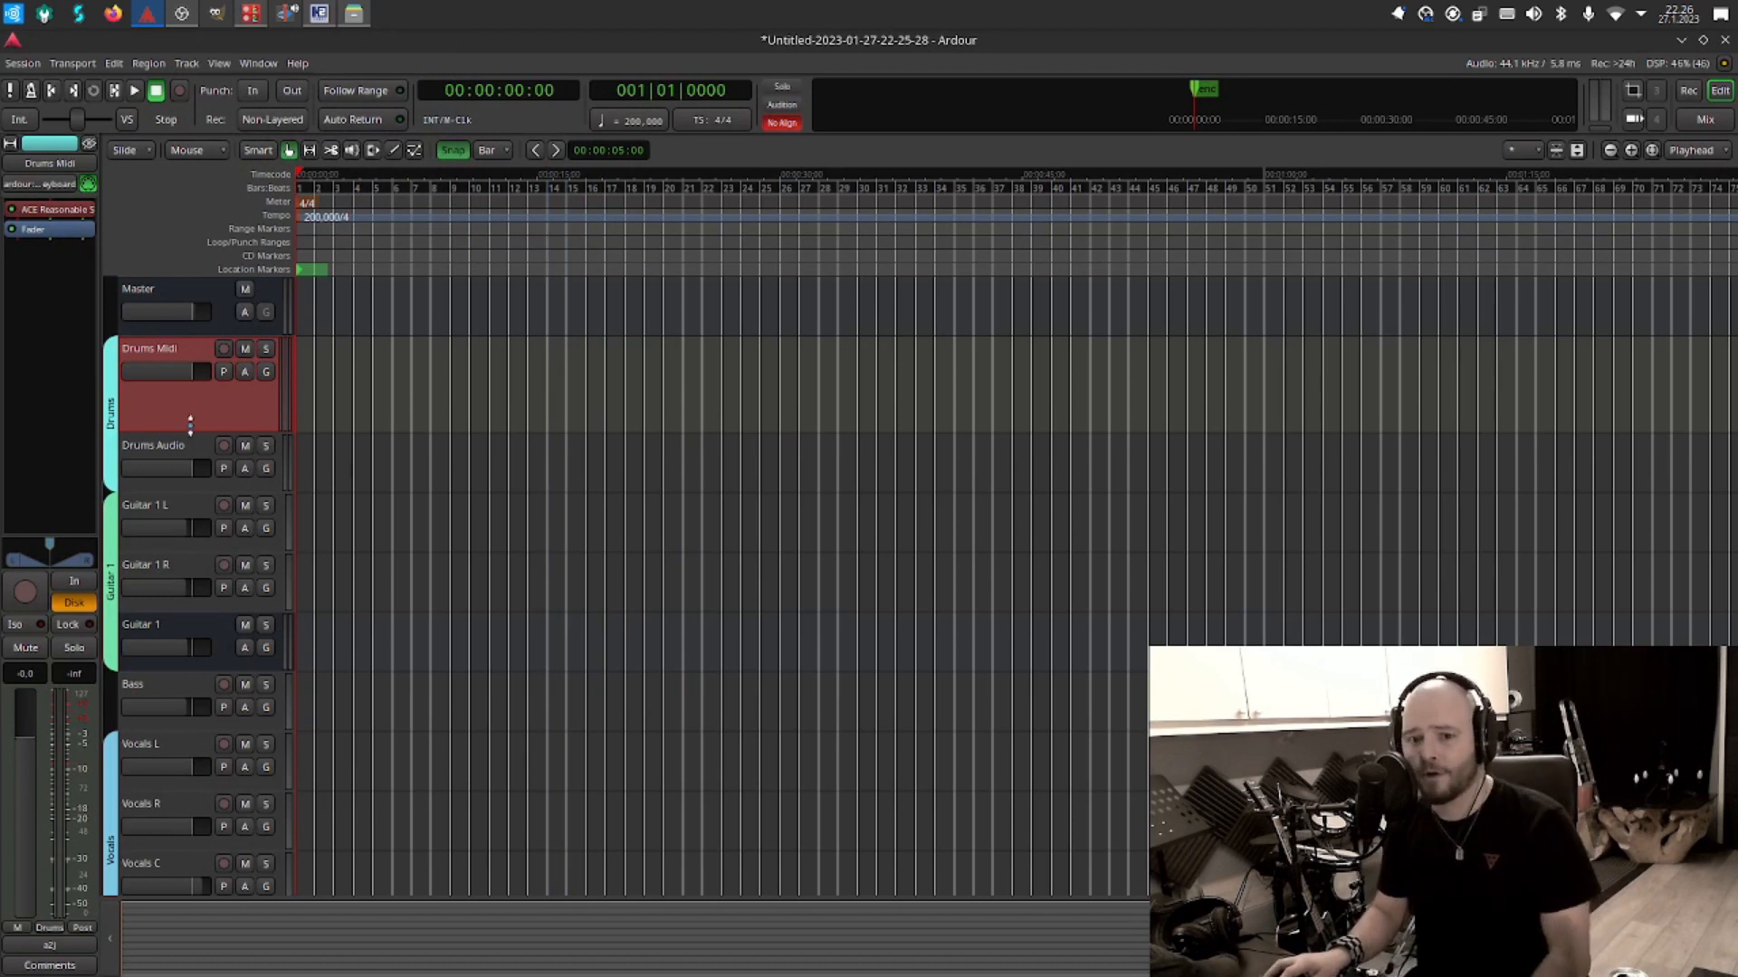
pyautogui.click(172, 448)
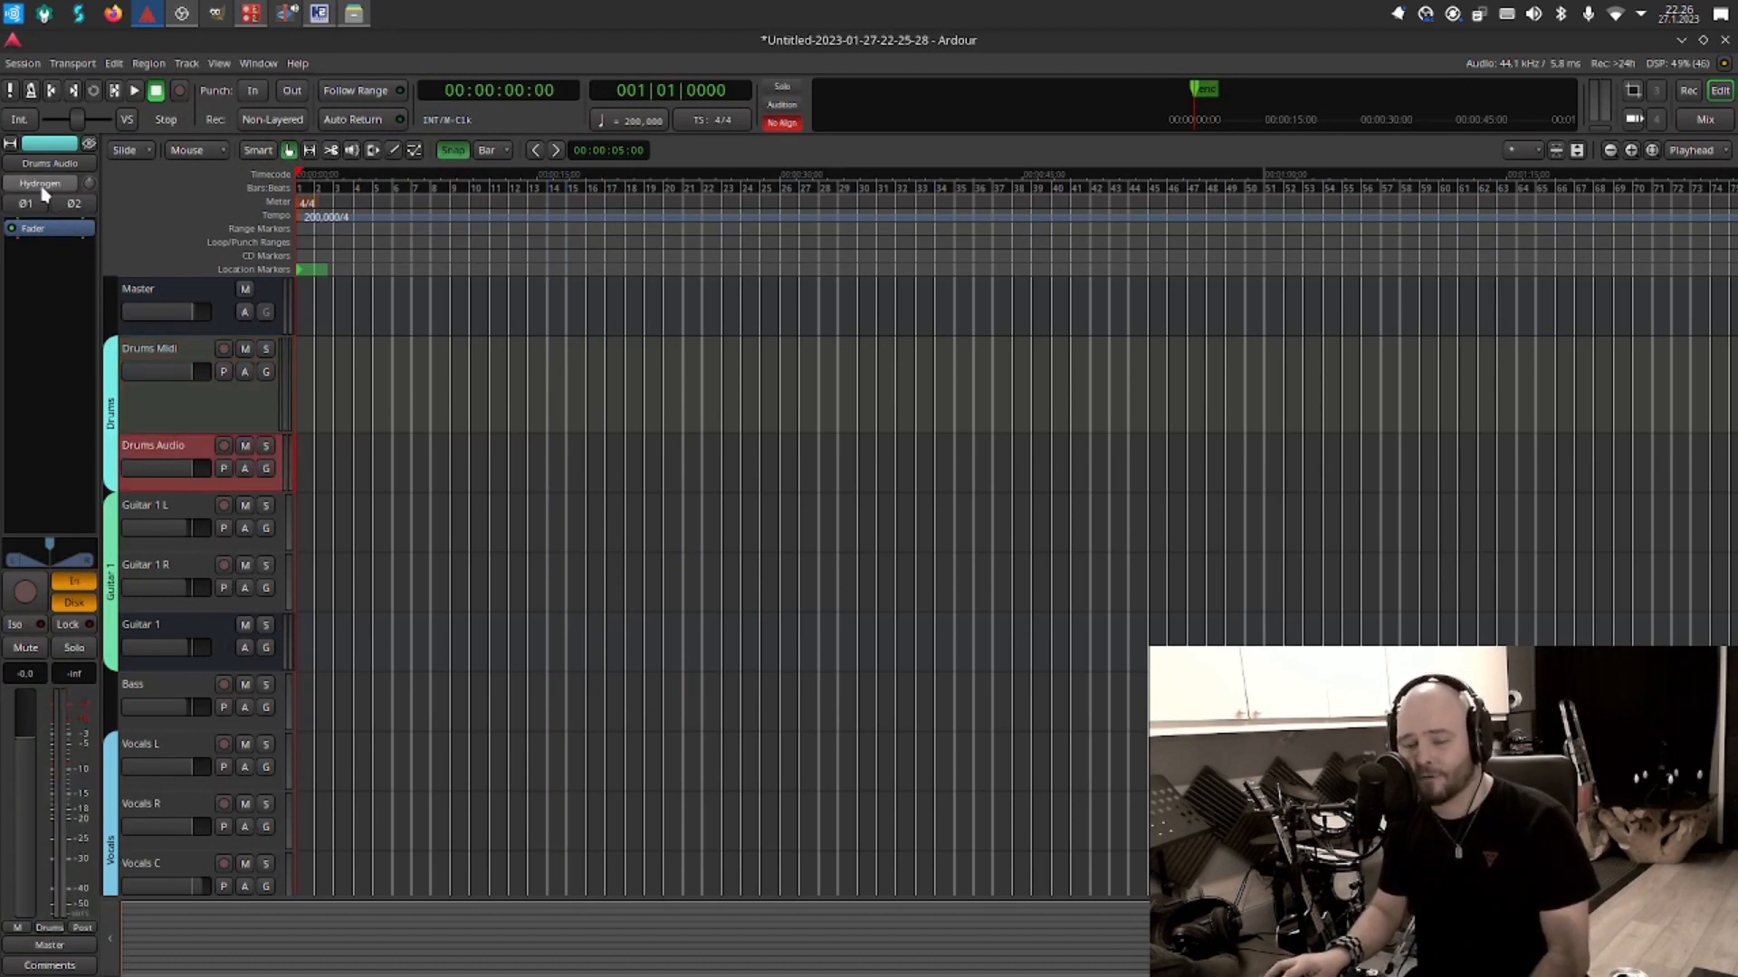
pyautogui.click(177, 507)
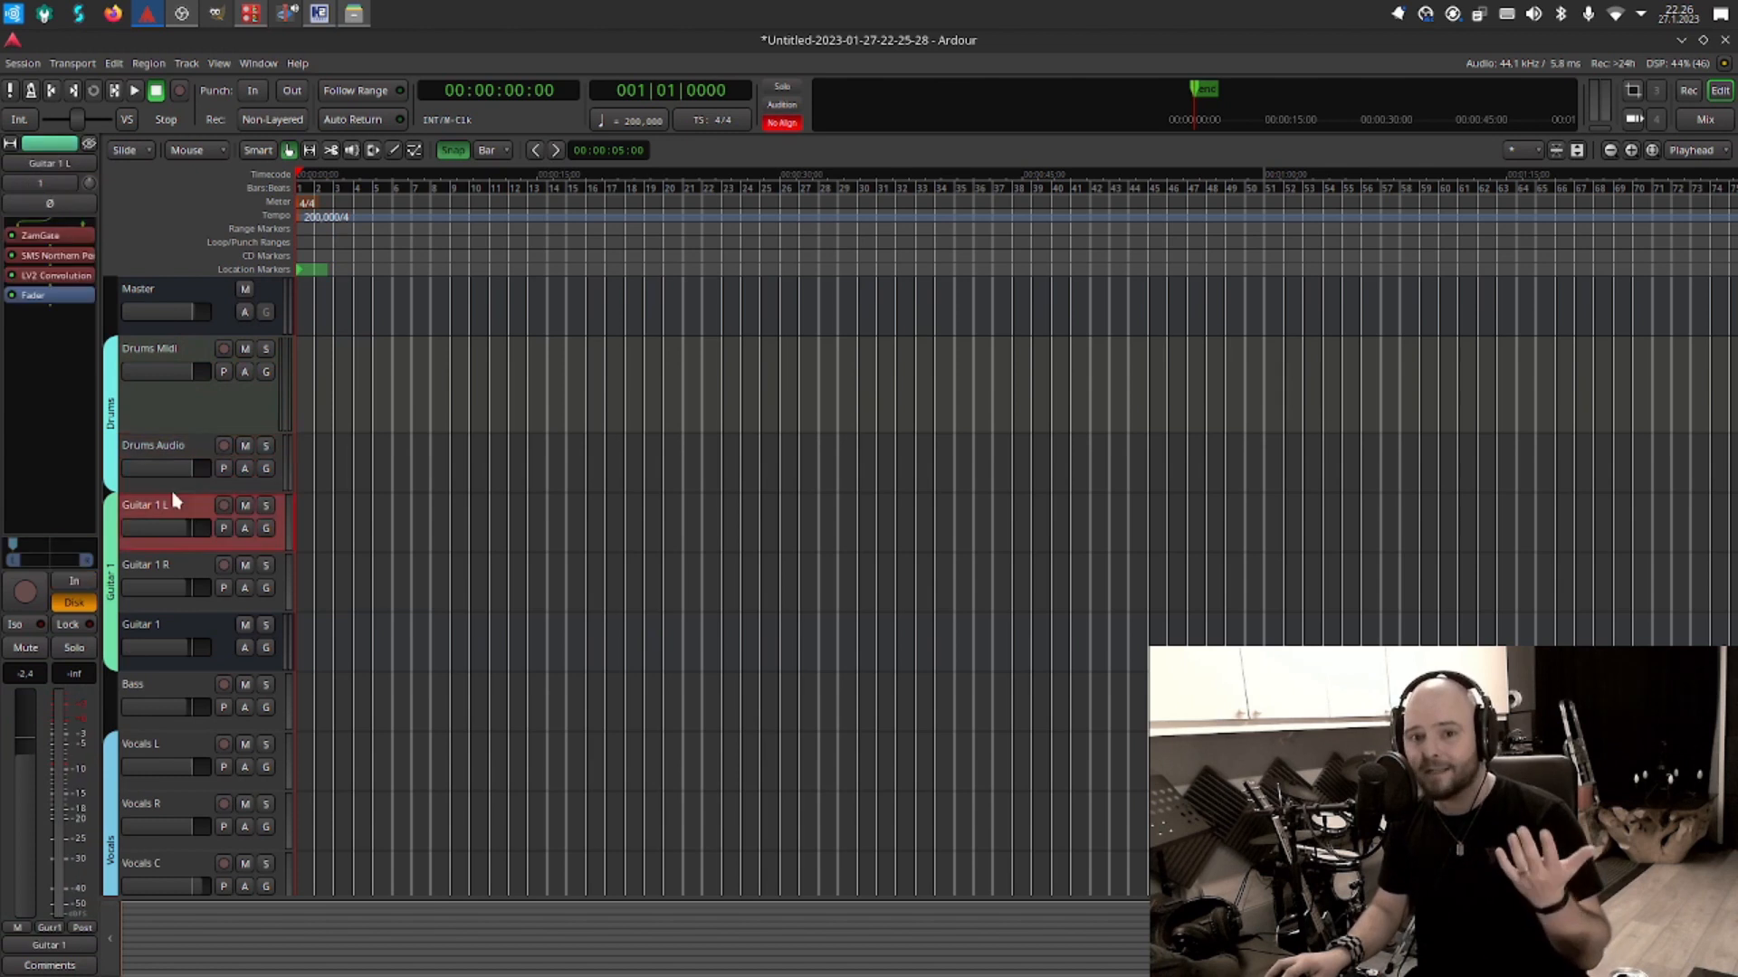